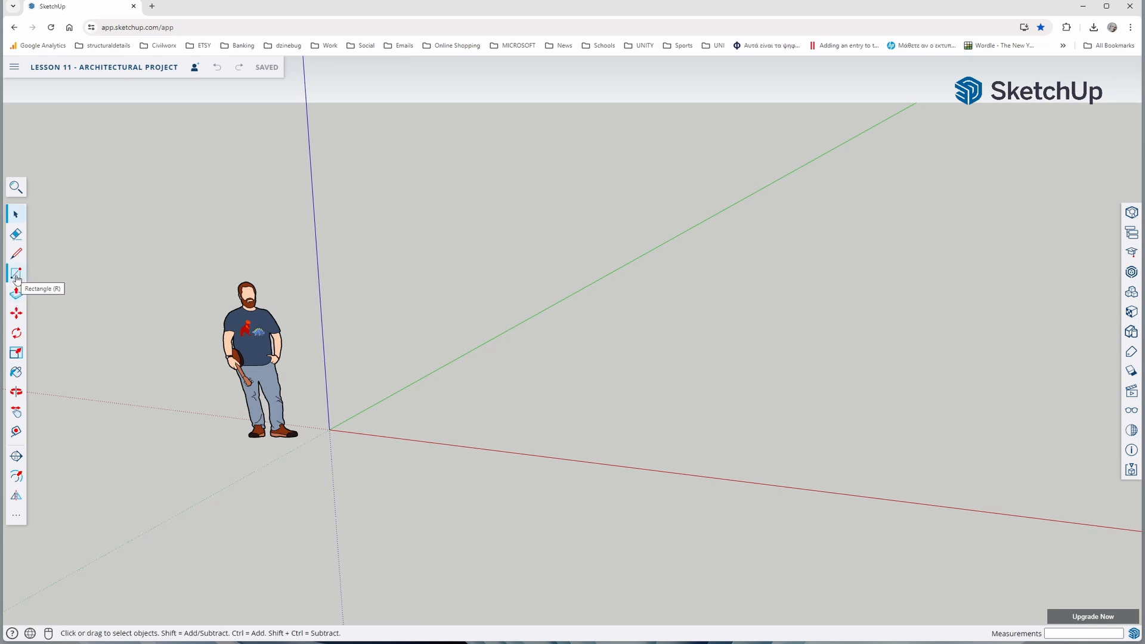
# Draw a 10 by 9 m rectangle on the ground plane beside the axis origin
pyautogui.click(16, 275)
pyautogui.click(450, 411)
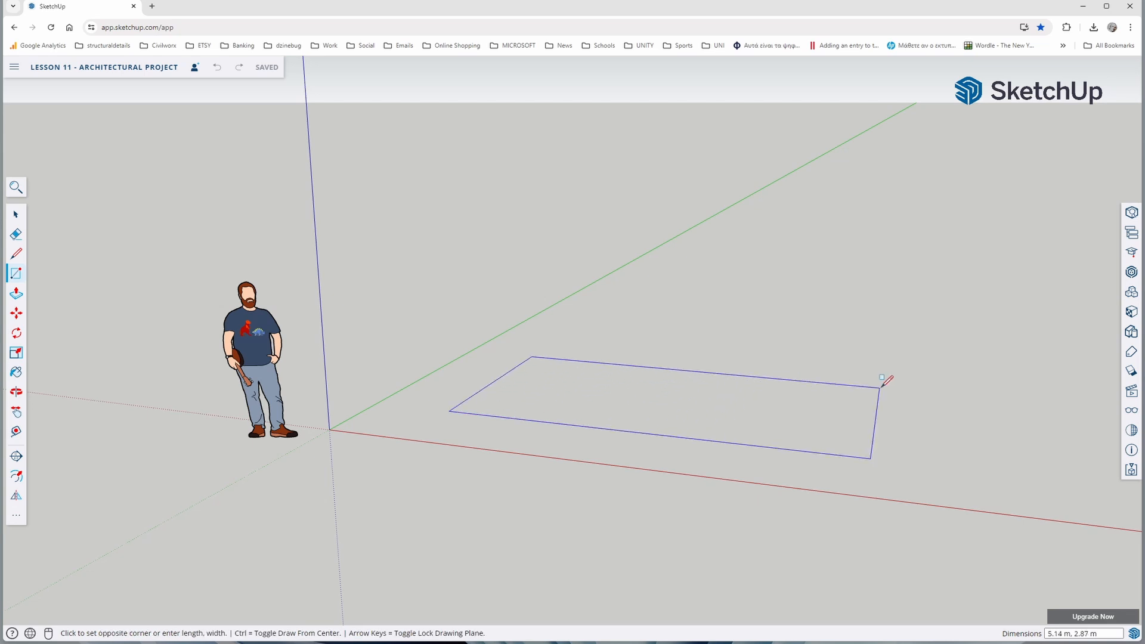
pyautogui.write('10,9')
pyautogui.press('Return')
# Offset the rectangle's outline inward by 0.2 m to form the exterior wall thickness
pyautogui.scroll(-3, 511, 457)
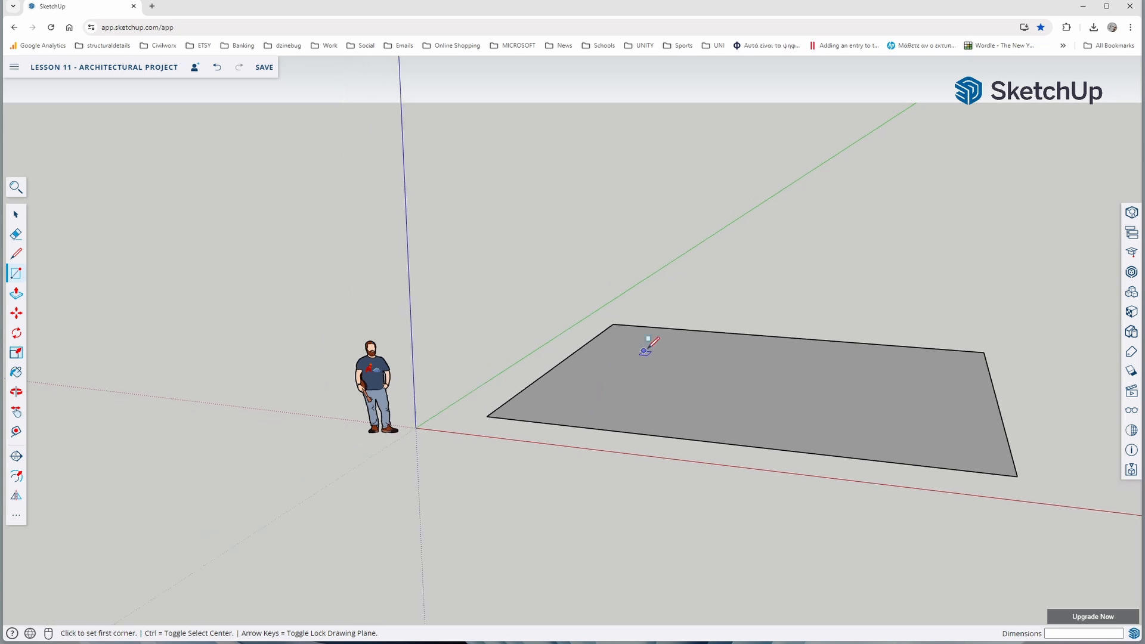
pyautogui.moveTo(648, 345); pyautogui.dragTo(677, 536, button='middle')
pyautogui.moveTo(621, 435); pyautogui.dragTo(660, 435, button='middle')
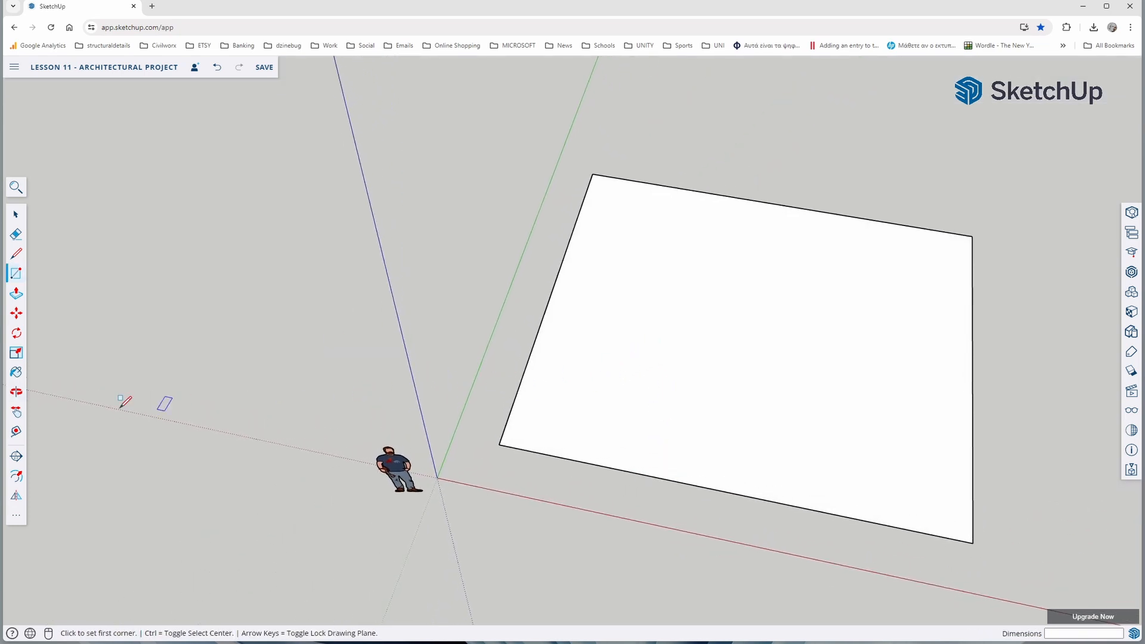
pyautogui.click(16, 479)
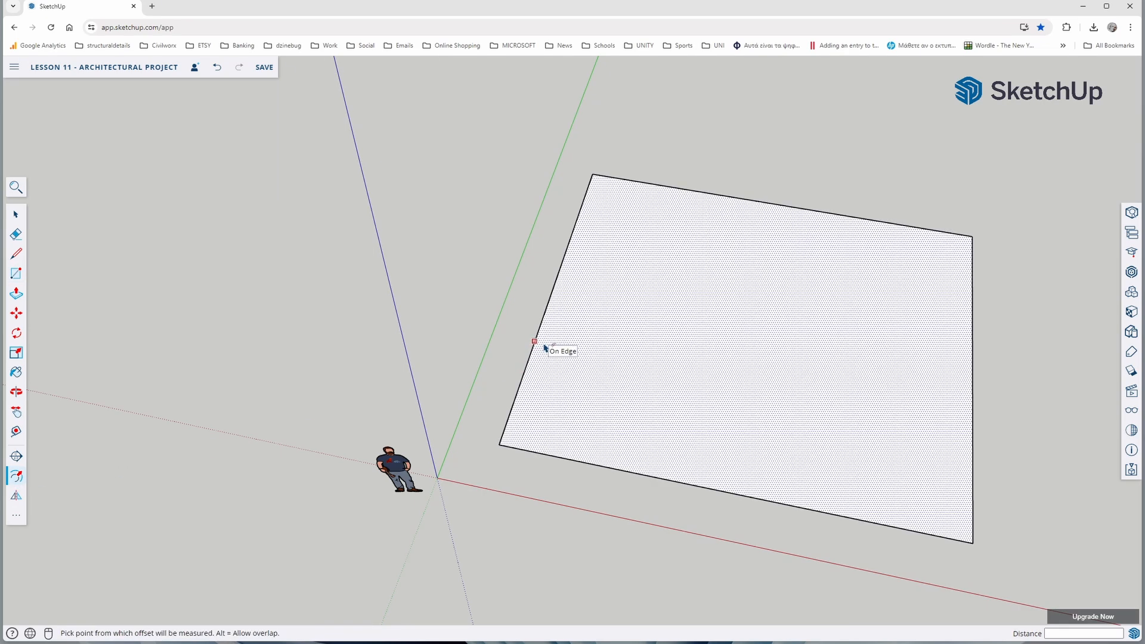
pyautogui.click(548, 349)
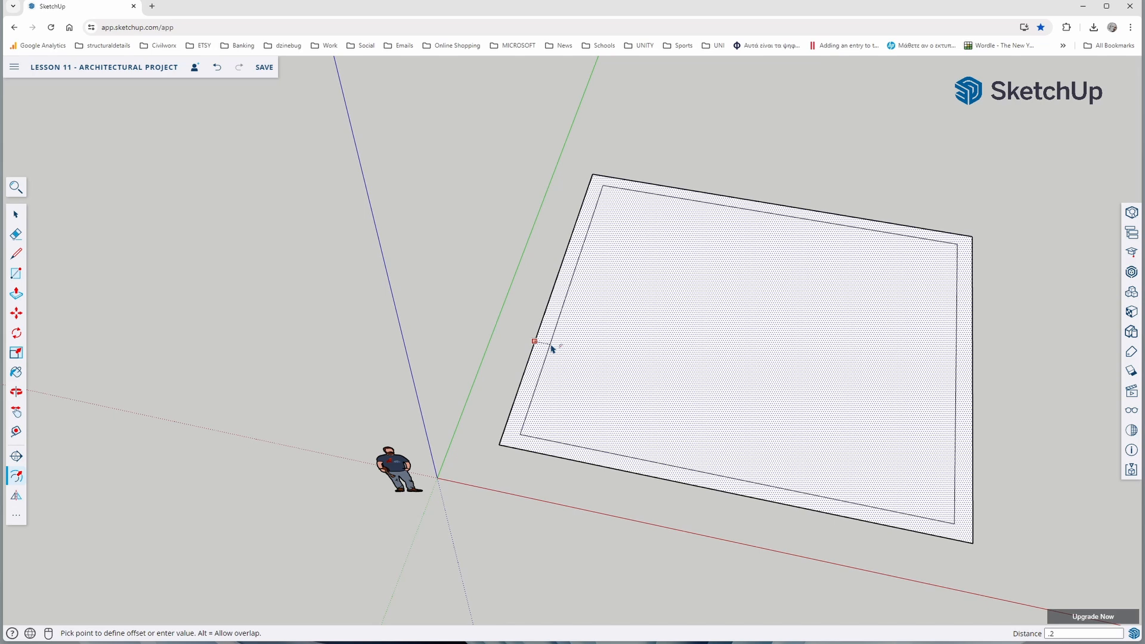
pyautogui.press('Return')
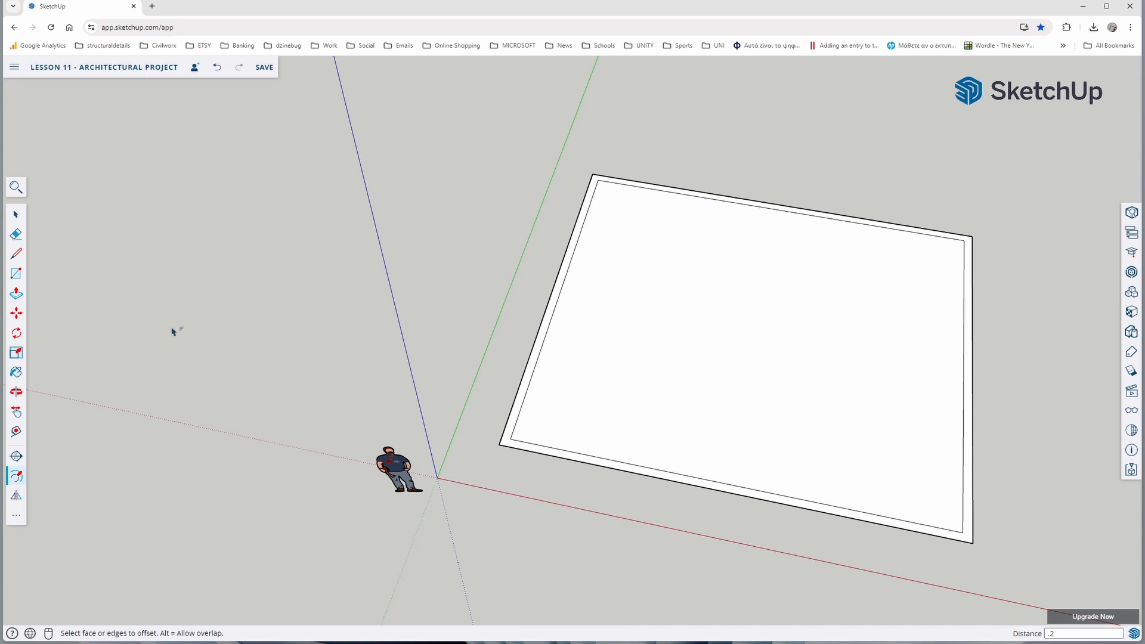
# Measure the inner wall edge along the green axis side from corner to corner
pyautogui.click(17, 254)
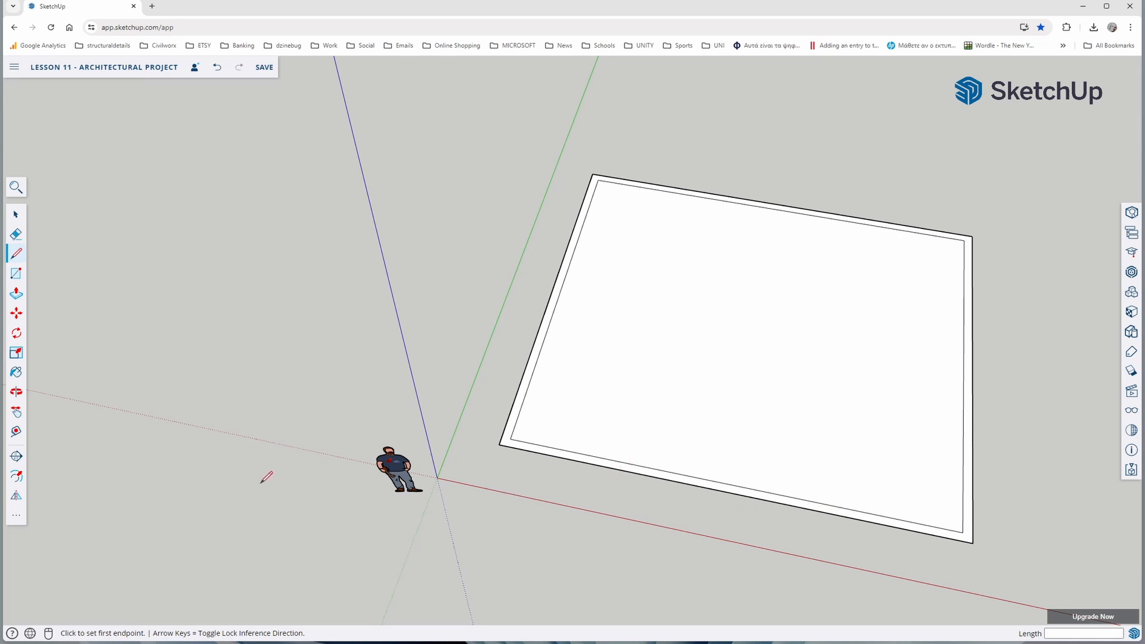
pyautogui.click(17, 433)
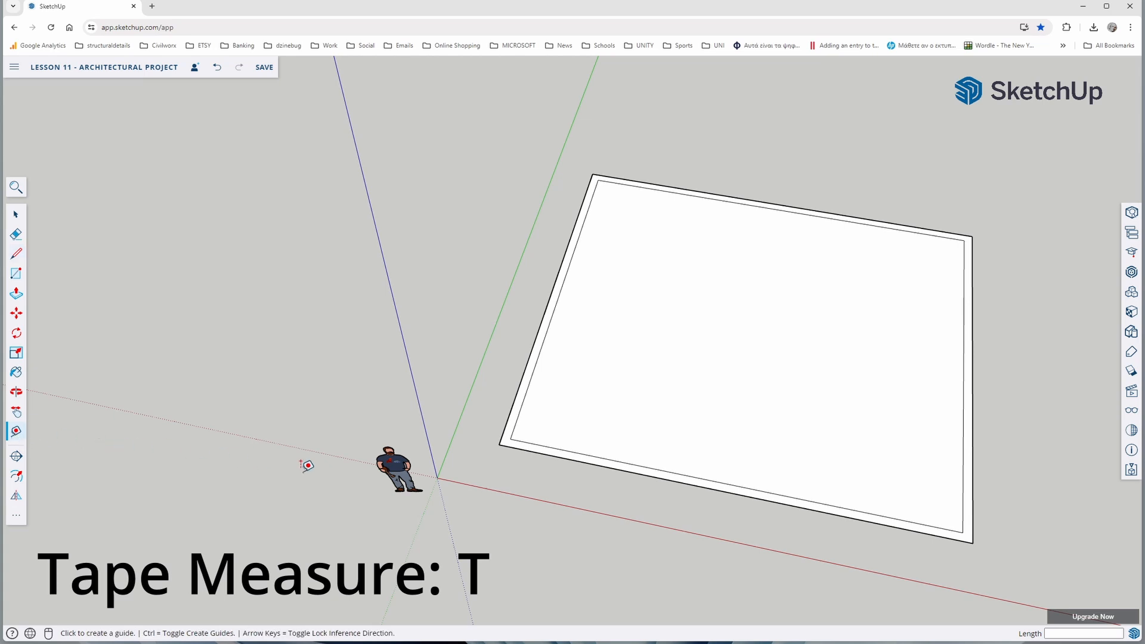
pyautogui.click(514, 427)
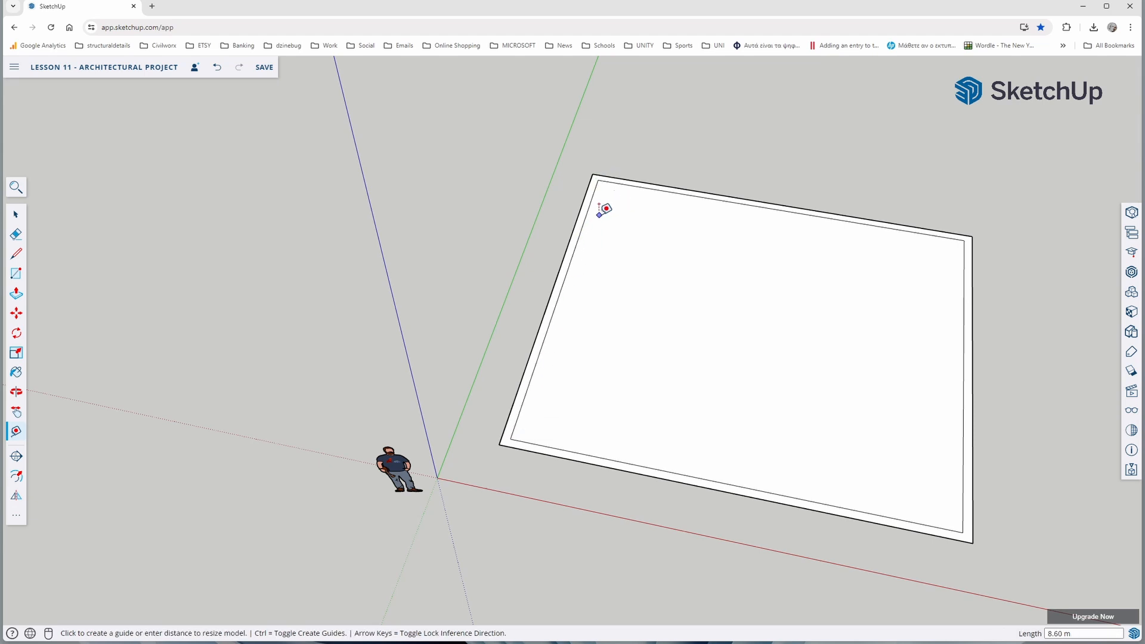
pyautogui.click(598, 179)
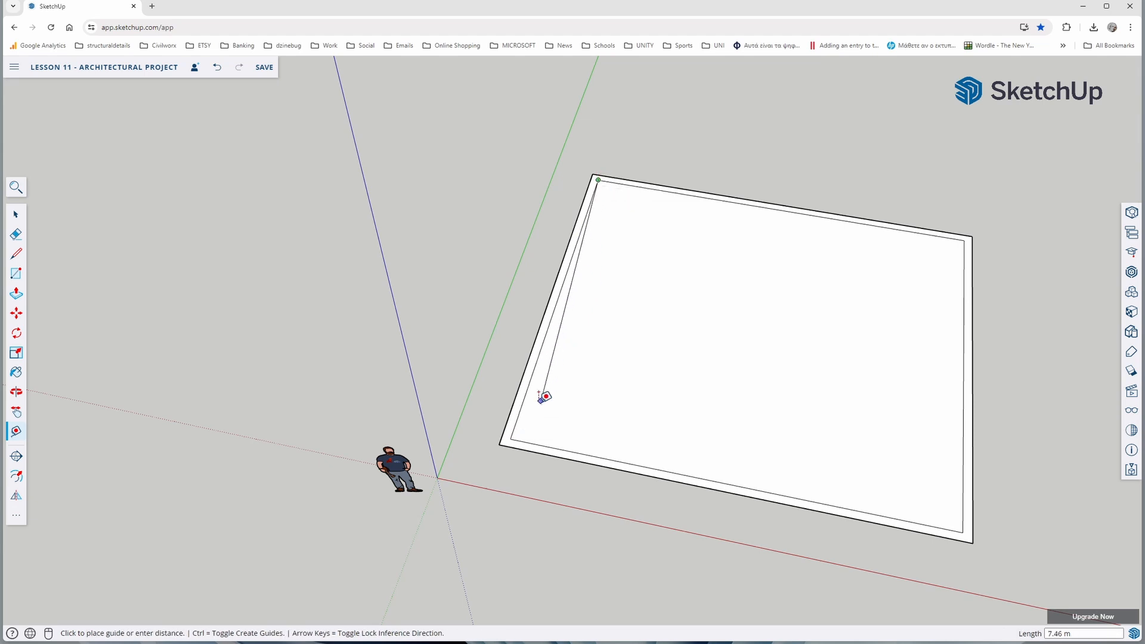
pyautogui.click(511, 436)
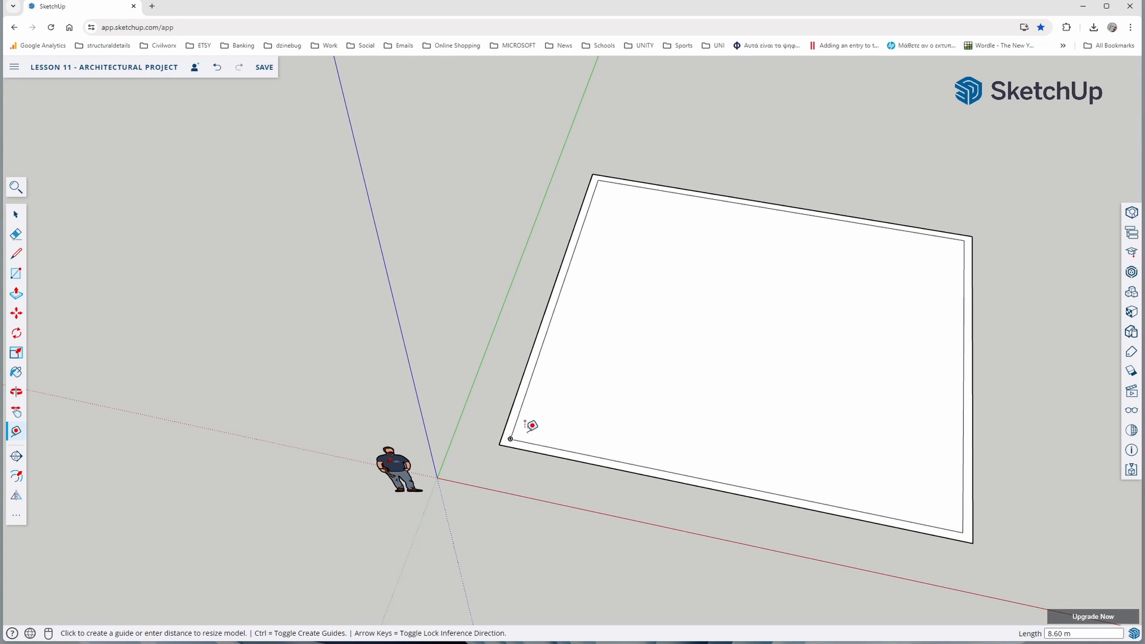
# Place a guide point 4.1 m from the inner front-right corner along the inner front wall edge
pyautogui.click(963, 532)
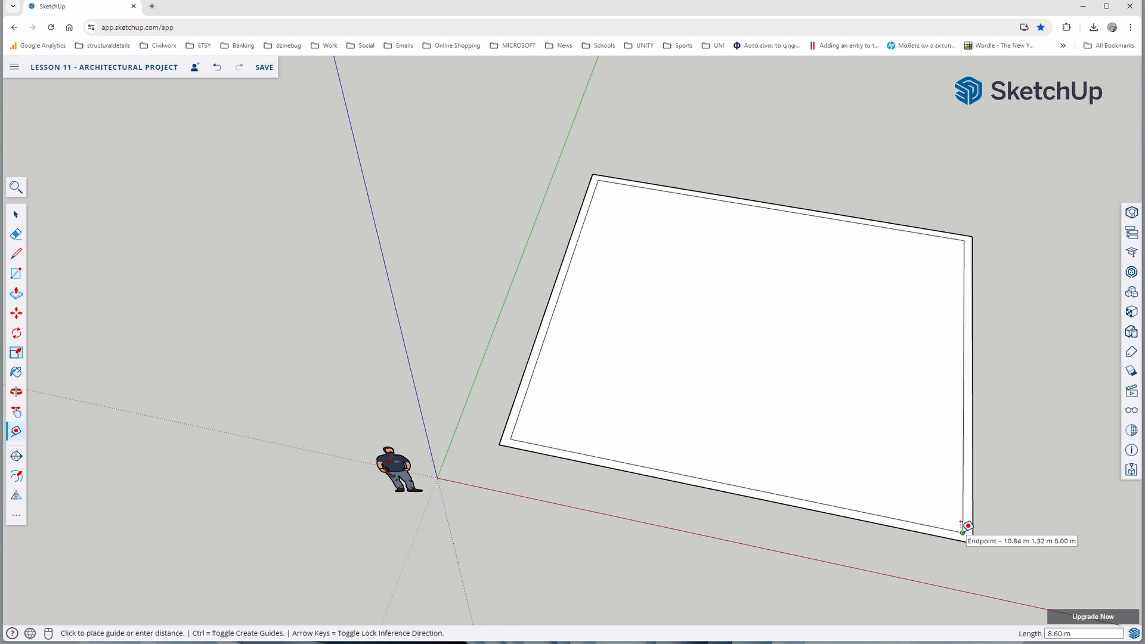
pyautogui.click(918, 518)
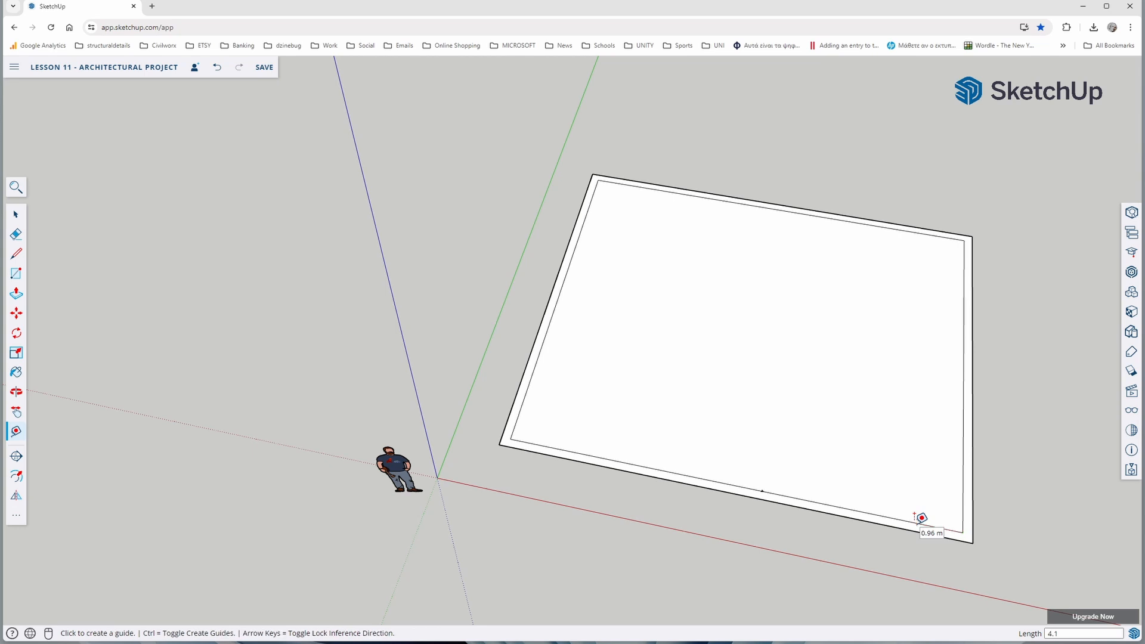
pyautogui.scroll(5, 772, 490)
pyautogui.scroll(3, 771, 490)
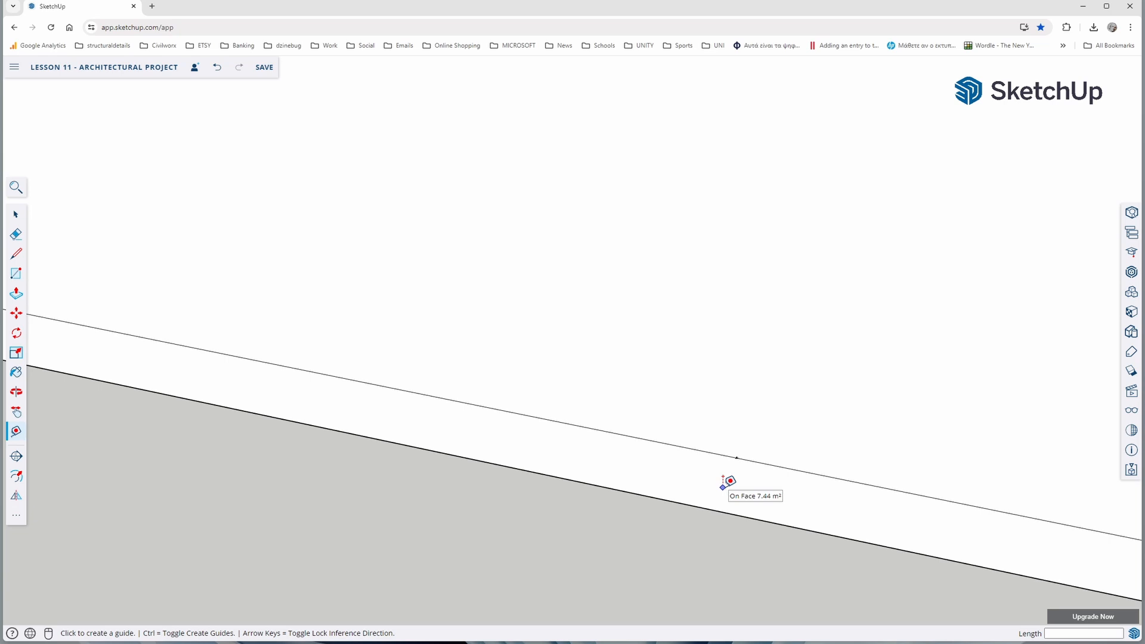
pyautogui.scroll(-10, 728, 481)
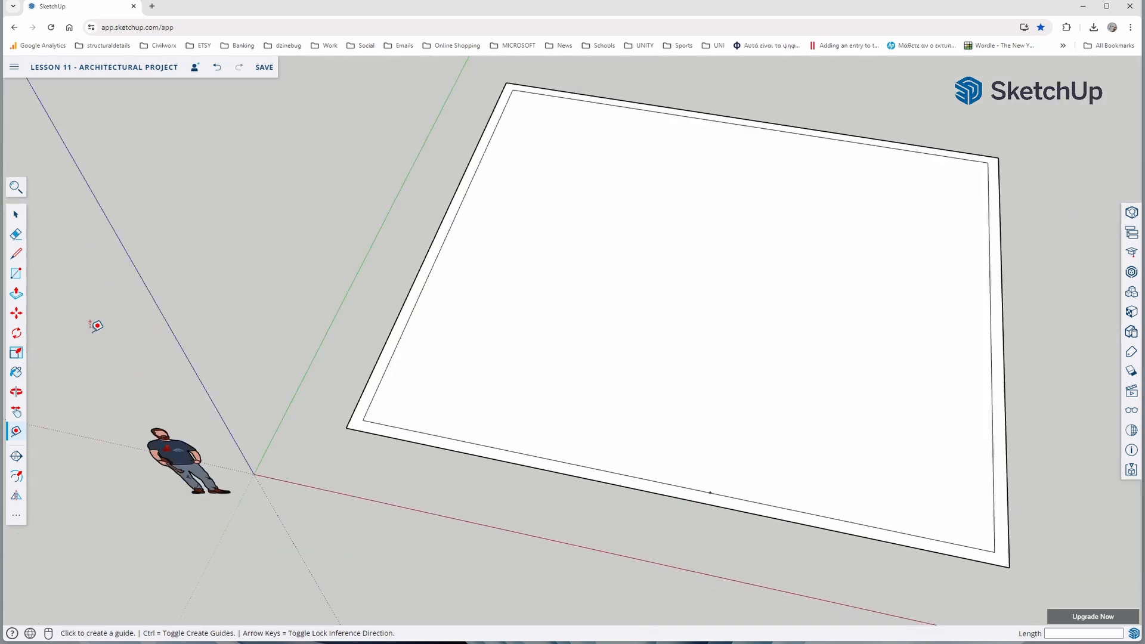
# Draw the room's partition lines from the guide point: 3.7 m along the green direction, then along the red direction to the right inner wall edge
pyautogui.click(17, 254)
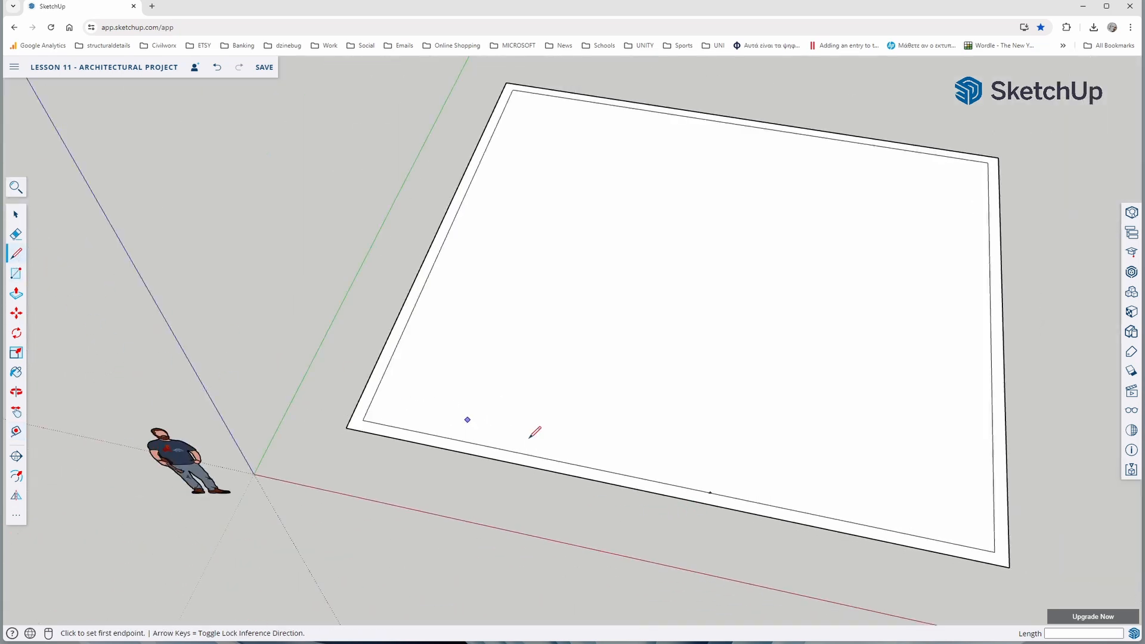
pyautogui.click(710, 492)
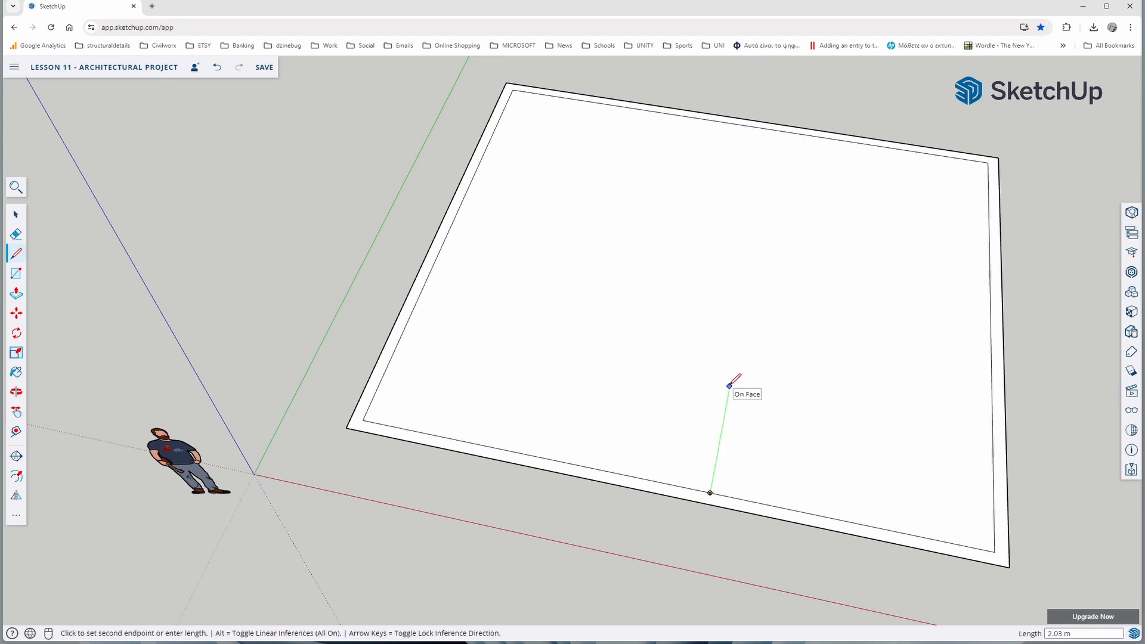
pyautogui.write('3.7')
pyautogui.press('Return')
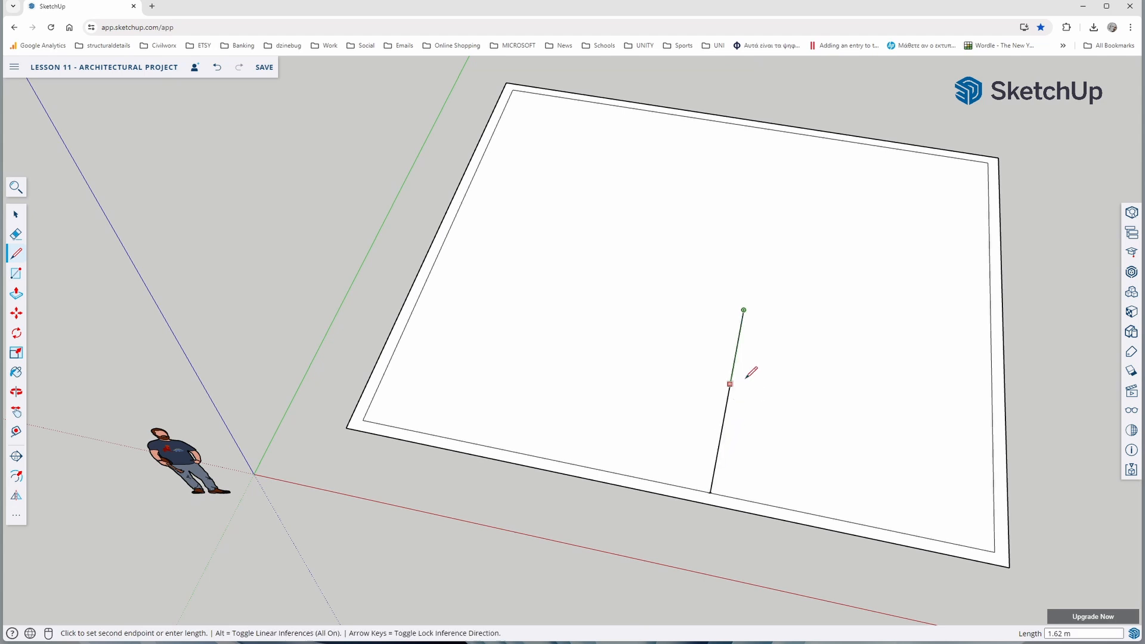
pyautogui.click(991, 354)
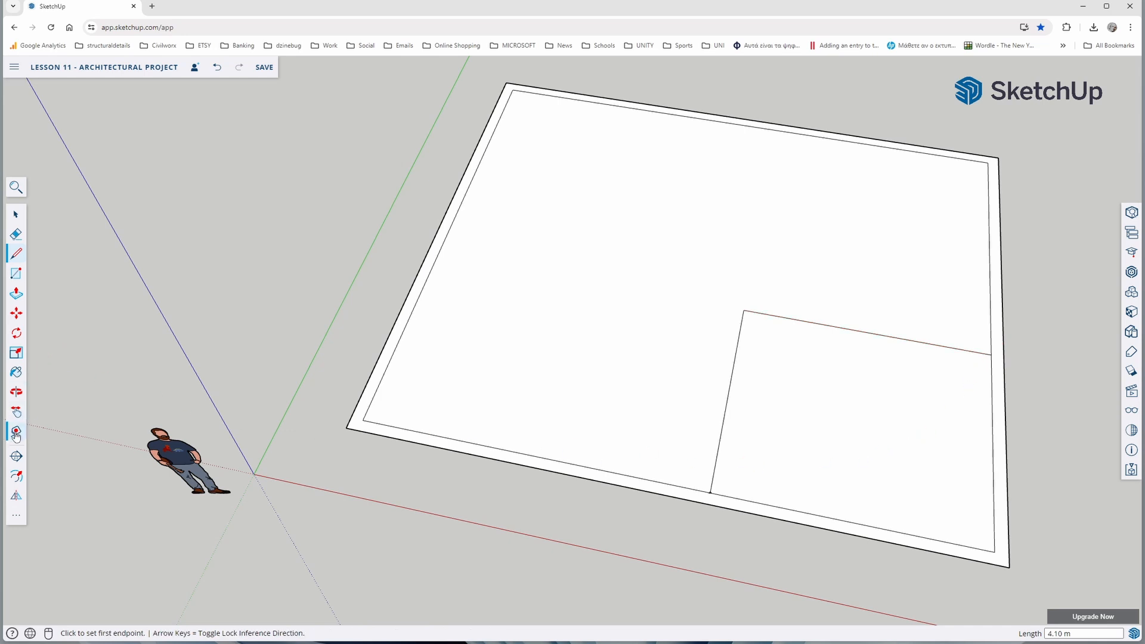
# Place a guide point 0.1 m outside the partition's base on the inner front wall edge
pyautogui.click(16, 433)
pyautogui.scroll(5, 712, 490)
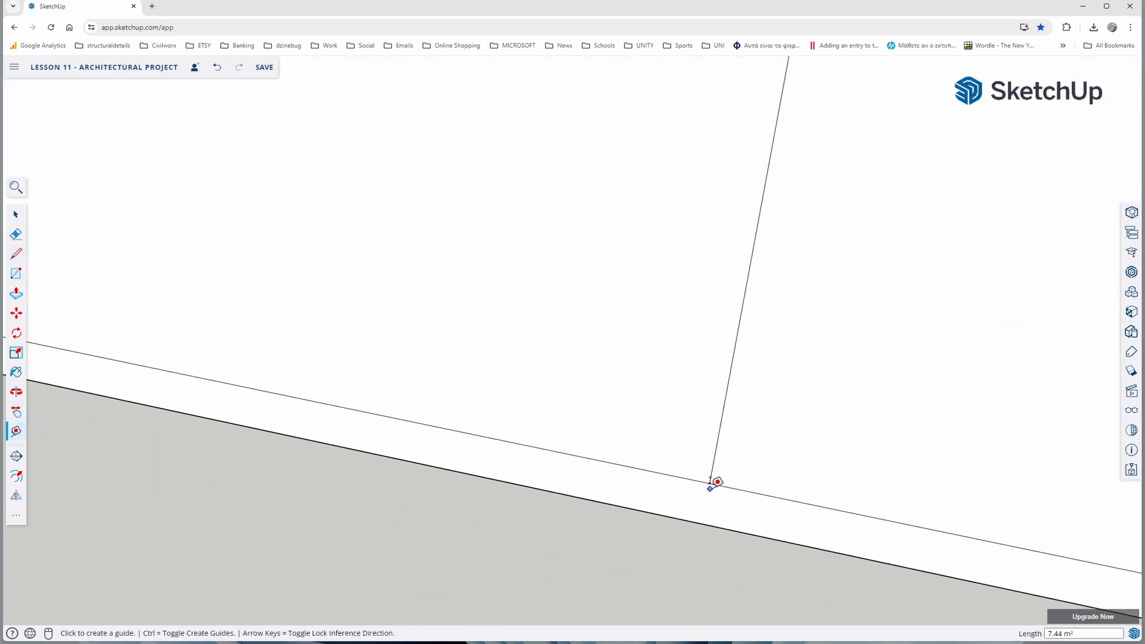
pyautogui.click(710, 481)
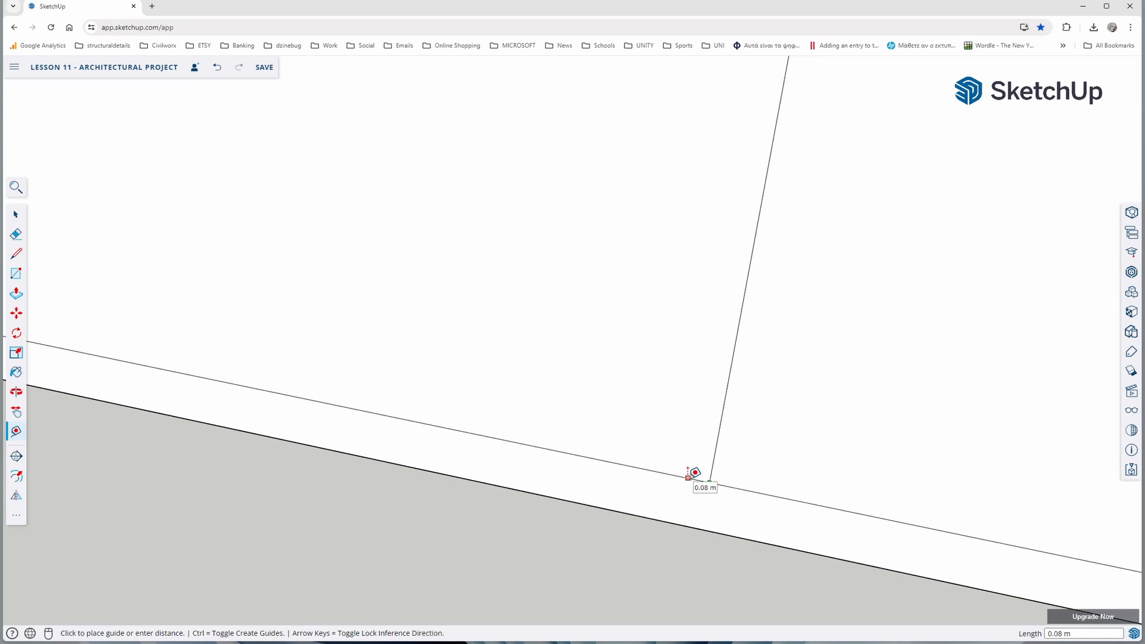
pyautogui.write('.1')
pyautogui.press('Return')
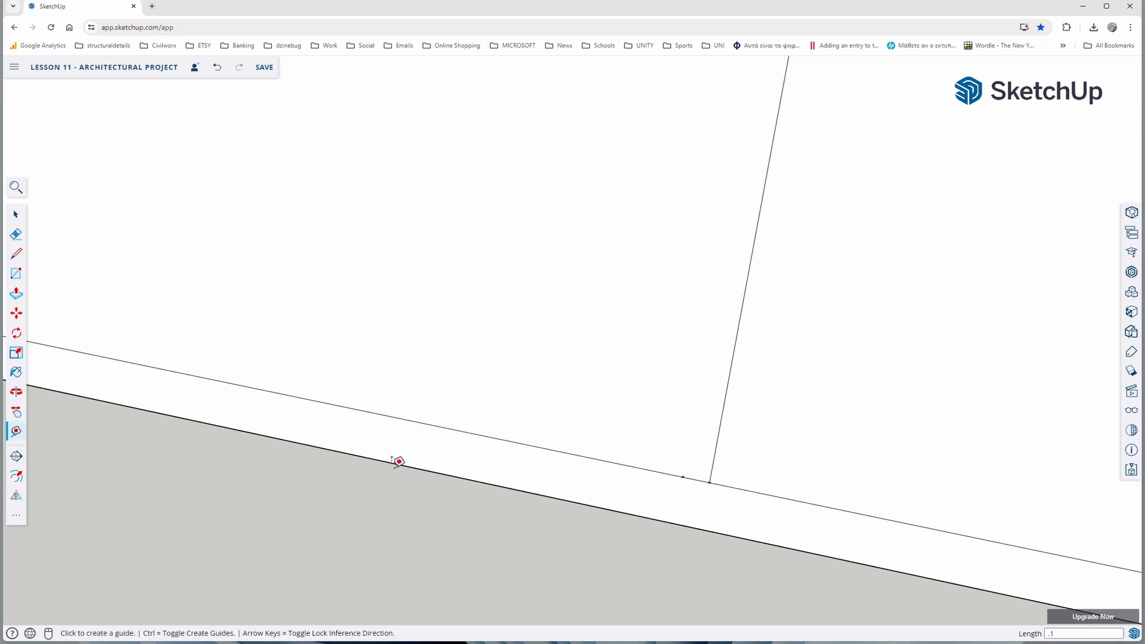
# Draw a 3.7 m line from the new guide point parallel to the partition's front-to-back line
pyautogui.click(16, 253)
pyautogui.click(683, 477)
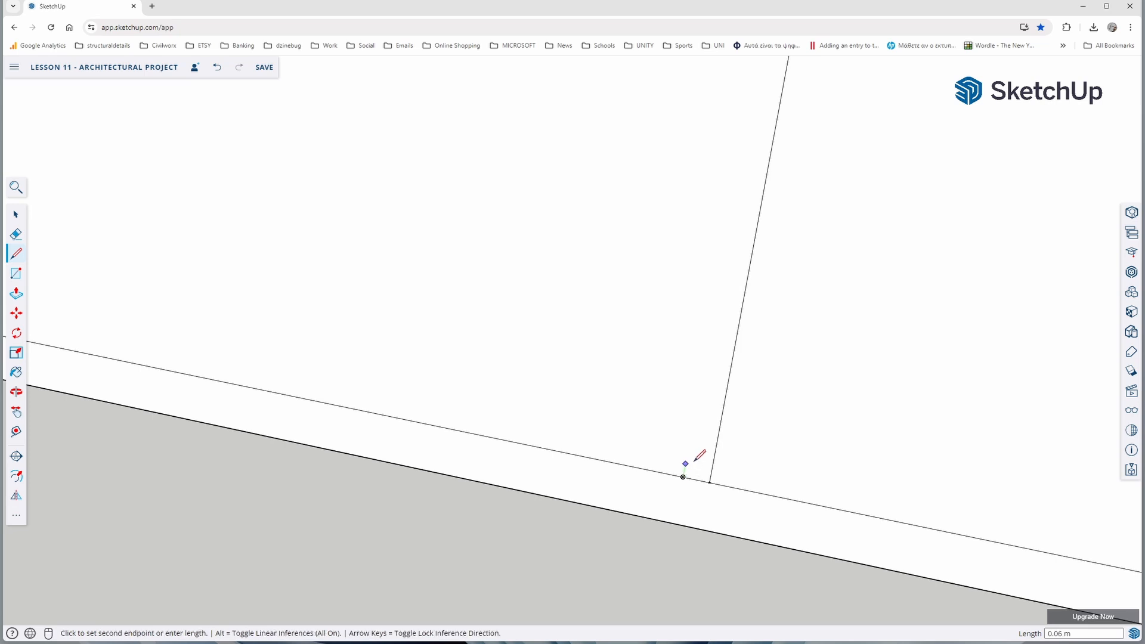
pyautogui.scroll(-5, 707, 411)
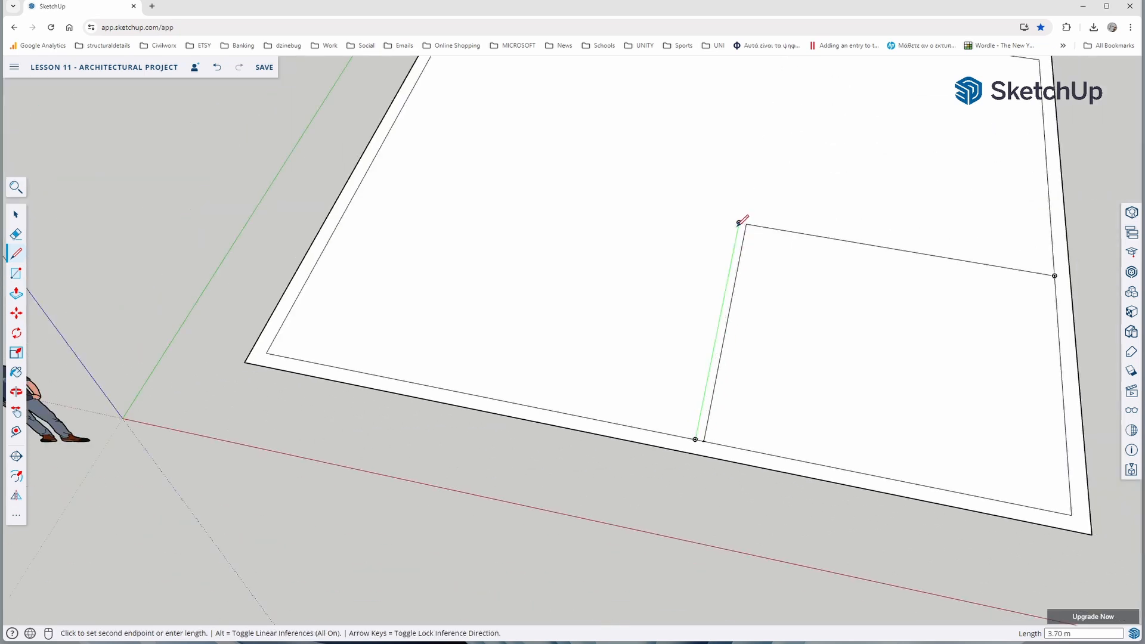
pyautogui.click(739, 223)
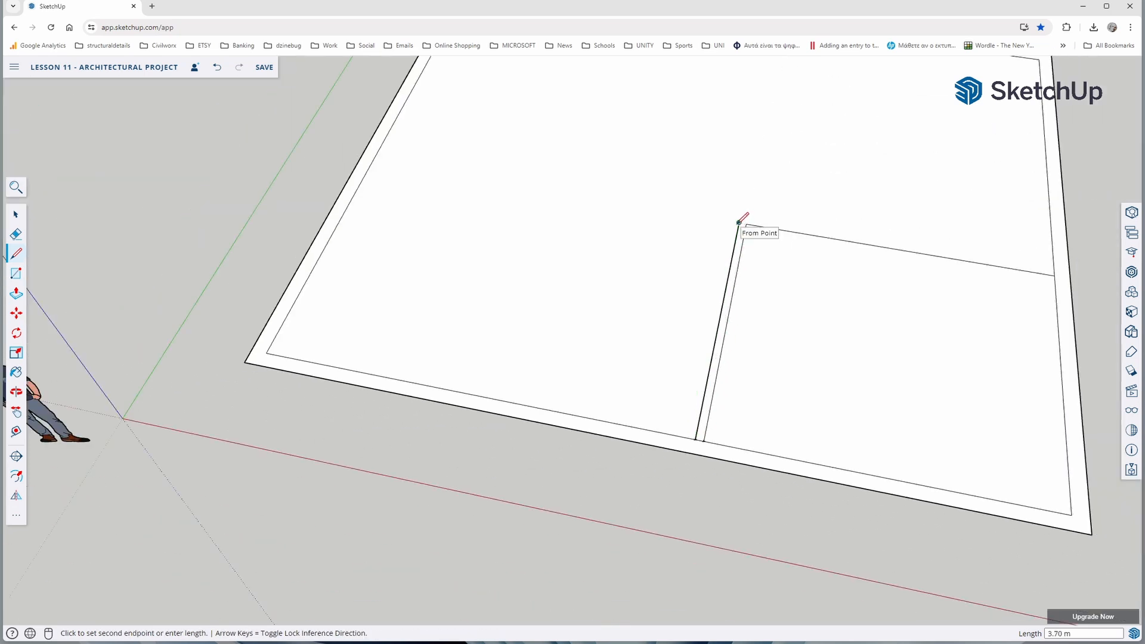
pyautogui.press('space')
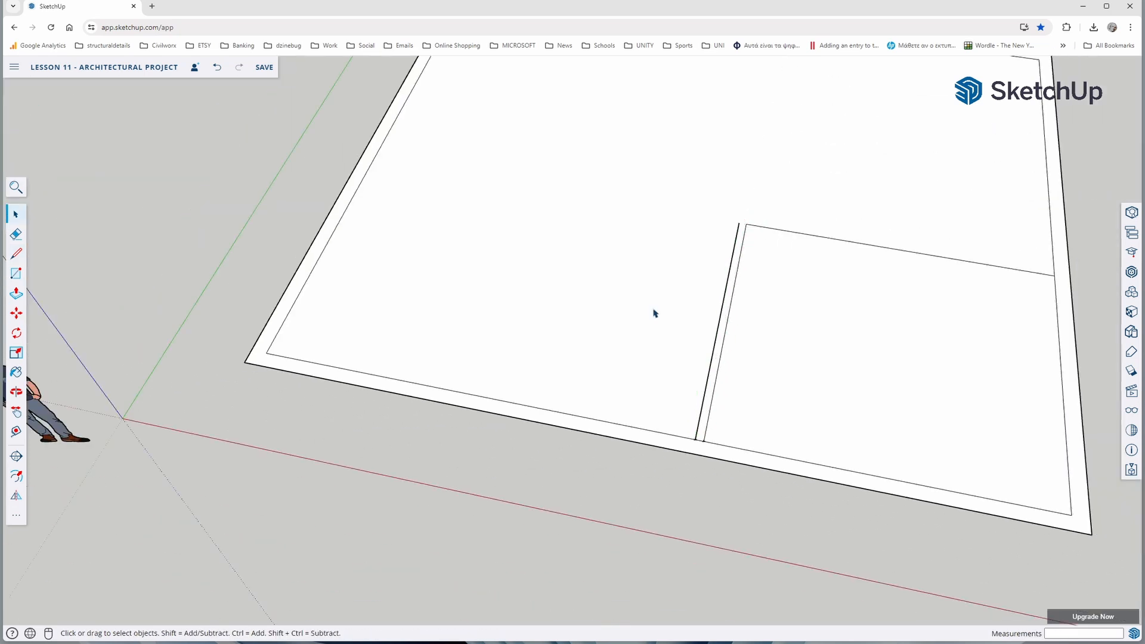
# Place a guide point 0.1 m beyond the partition's end on the right inner wall edge
pyautogui.click(16, 432)
pyautogui.scroll(5, 1023, 247)
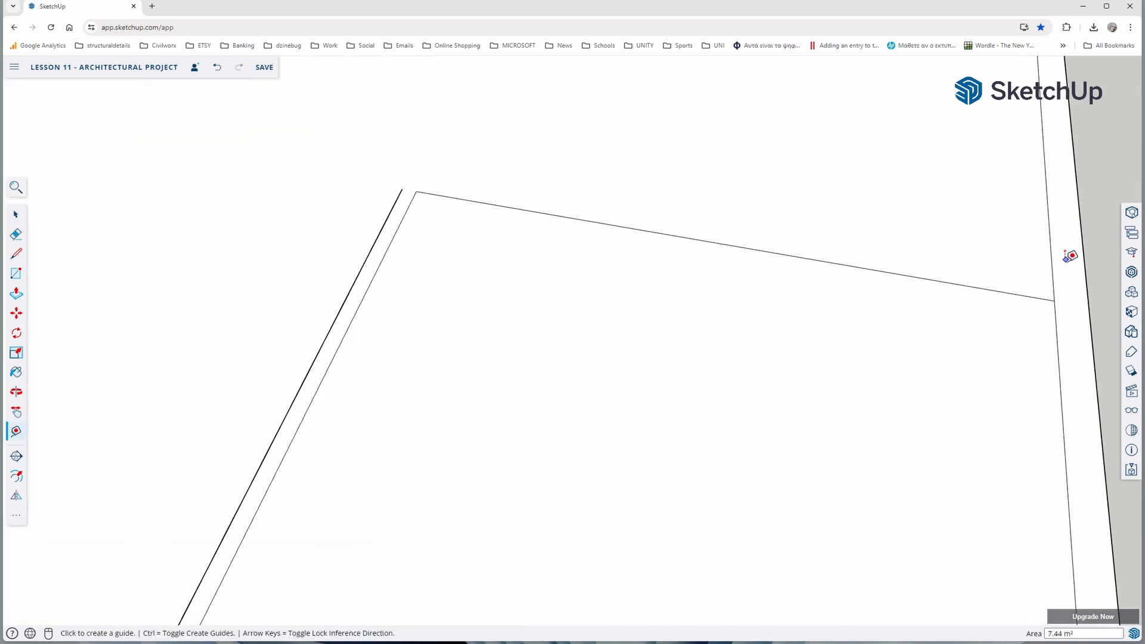
pyautogui.click(1054, 293)
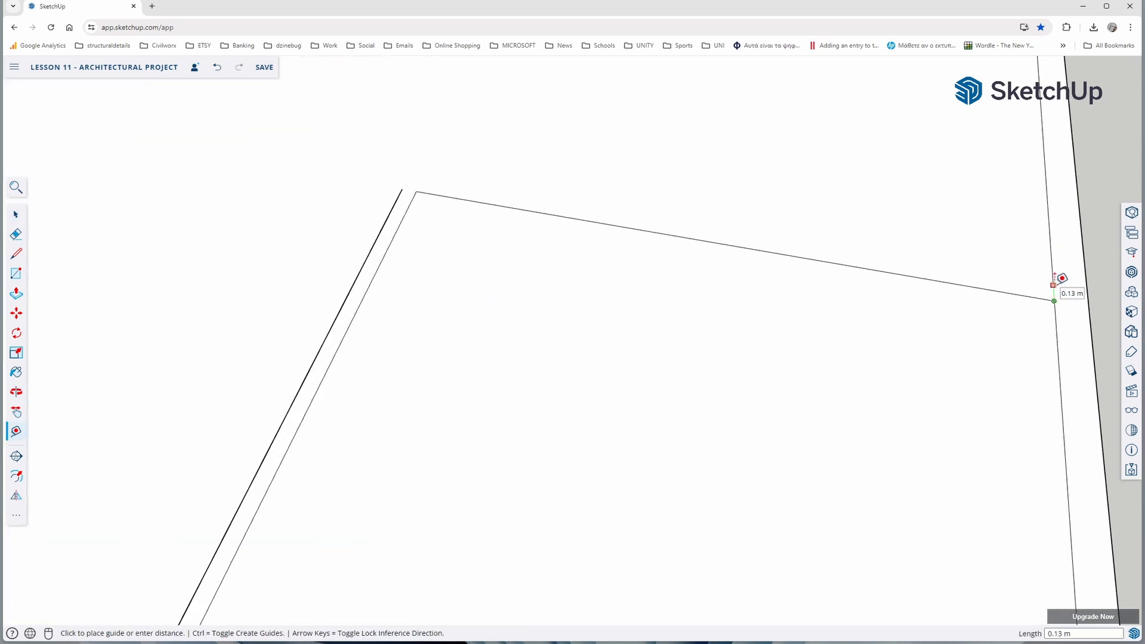
pyautogui.press('Escape')
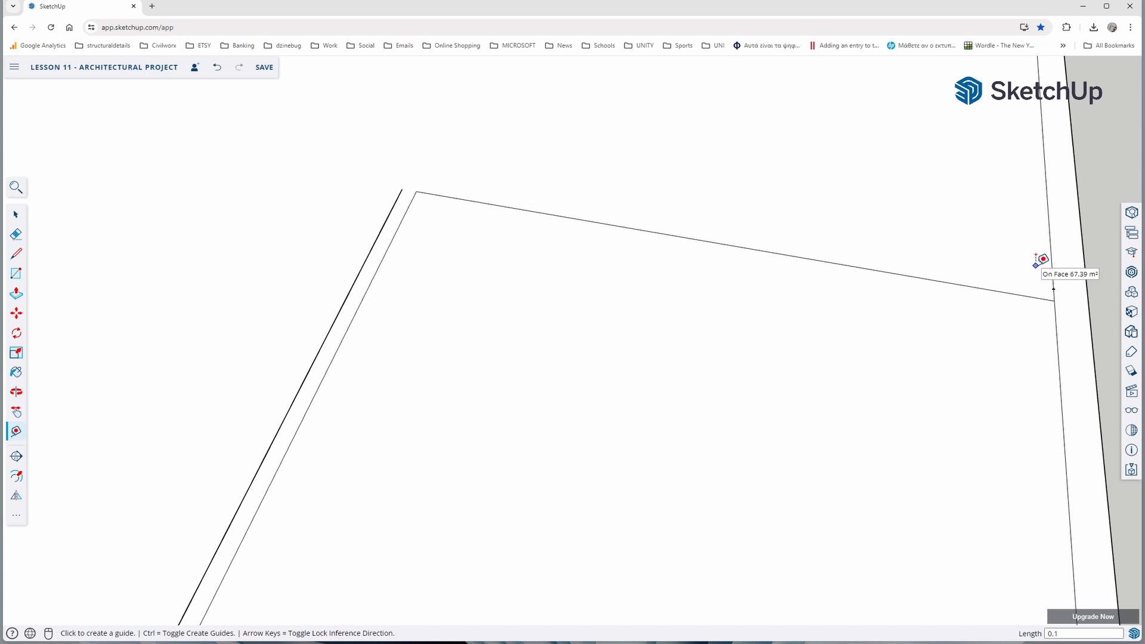
# Draw a 4.2 m line from that guide point parallel to the crosswise partition line, ending in line with the partition's outer face
pyautogui.press('l')
pyautogui.click(1053, 289)
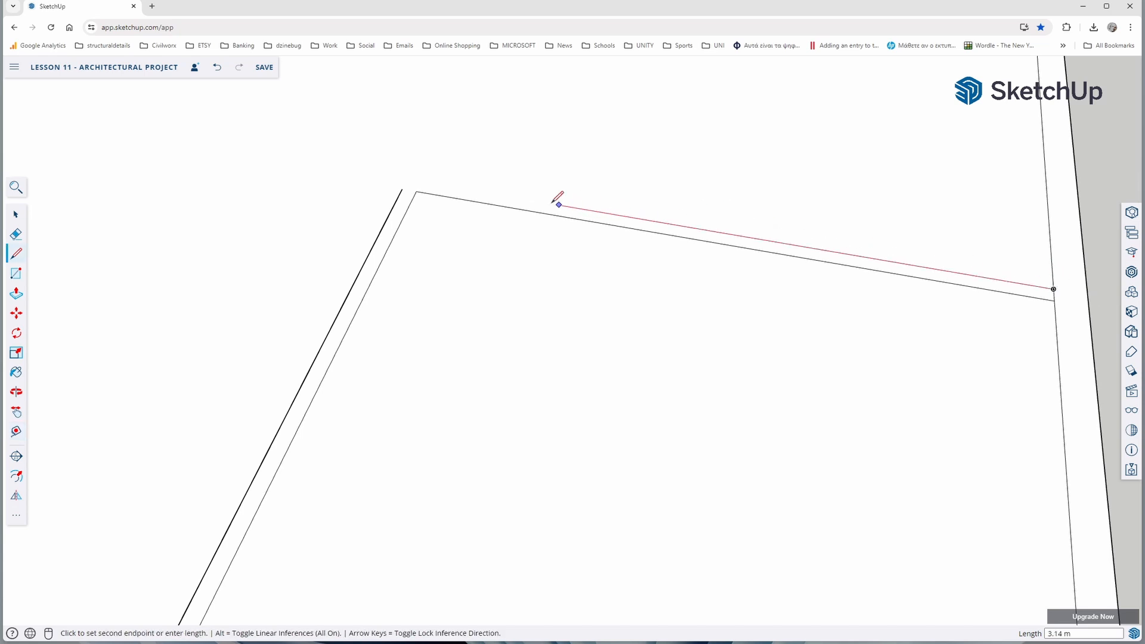
pyautogui.click(407, 179)
# Replace the short outer partition line with a 3.8 m line from the new outer corner to the guide point on the front wall
pyautogui.click(16, 215)
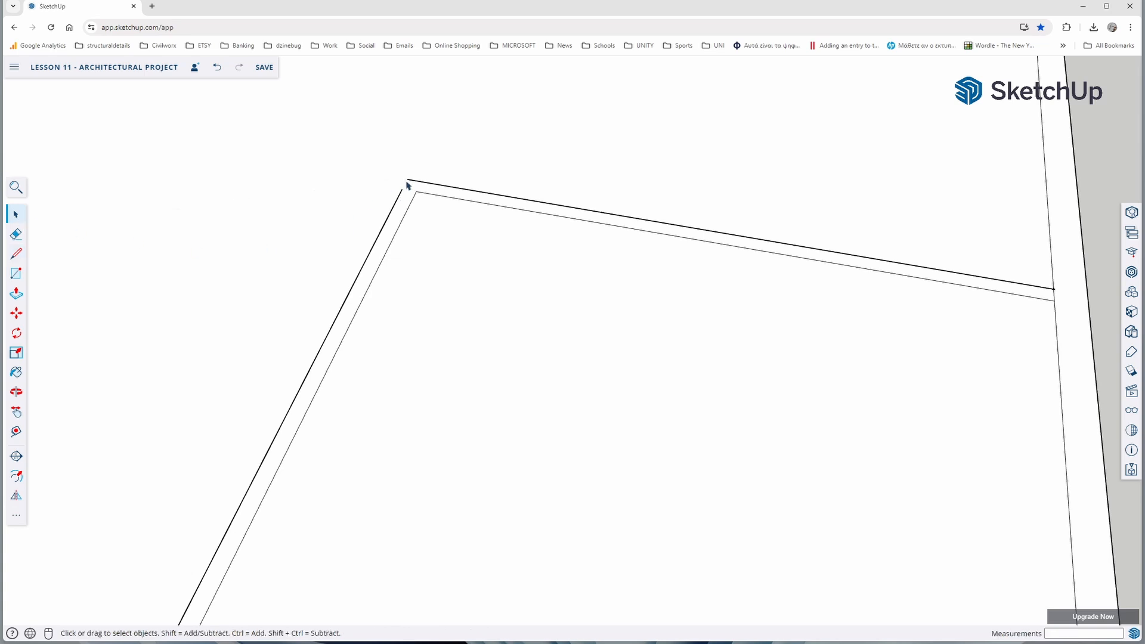
pyautogui.click(383, 221)
pyautogui.click(16, 253)
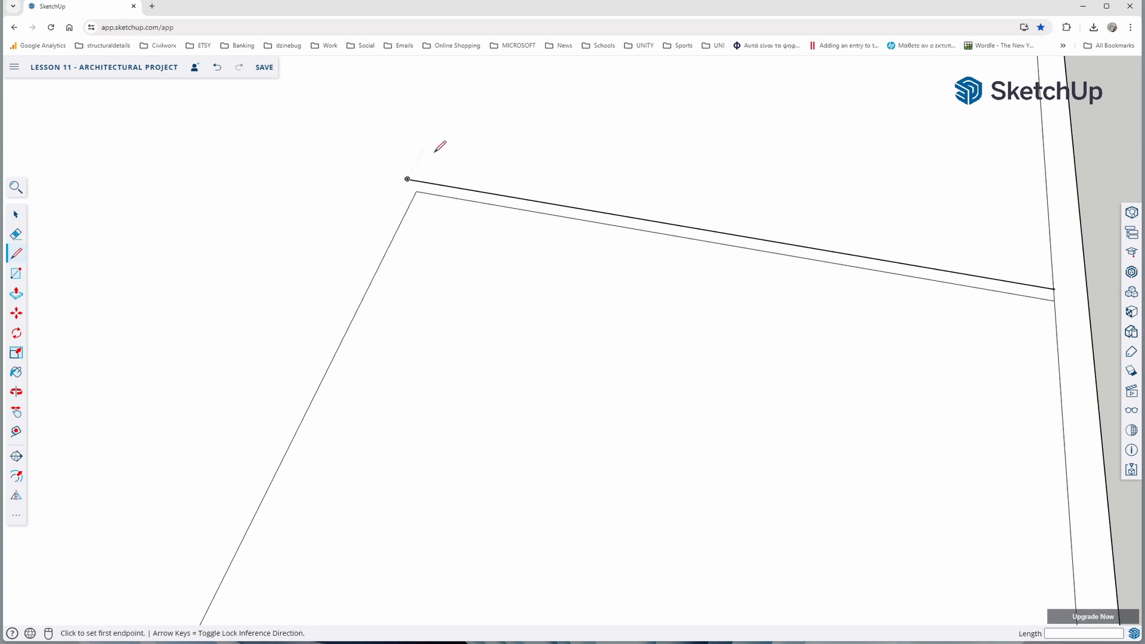
pyautogui.click(407, 178)
pyautogui.scroll(-4, 409, 179)
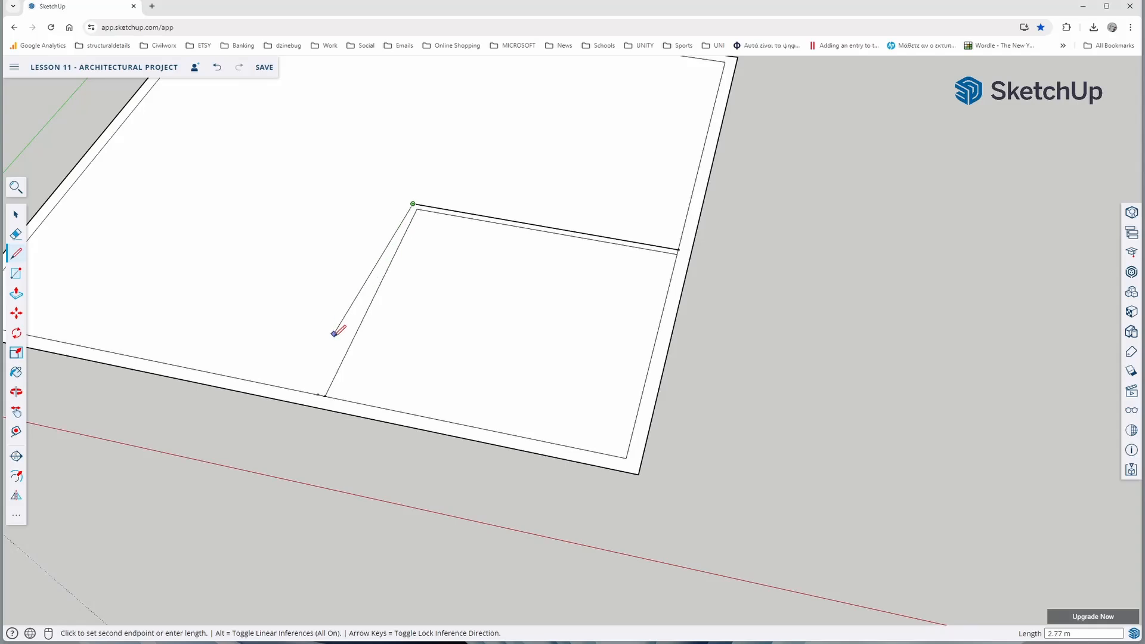
pyautogui.click(319, 394)
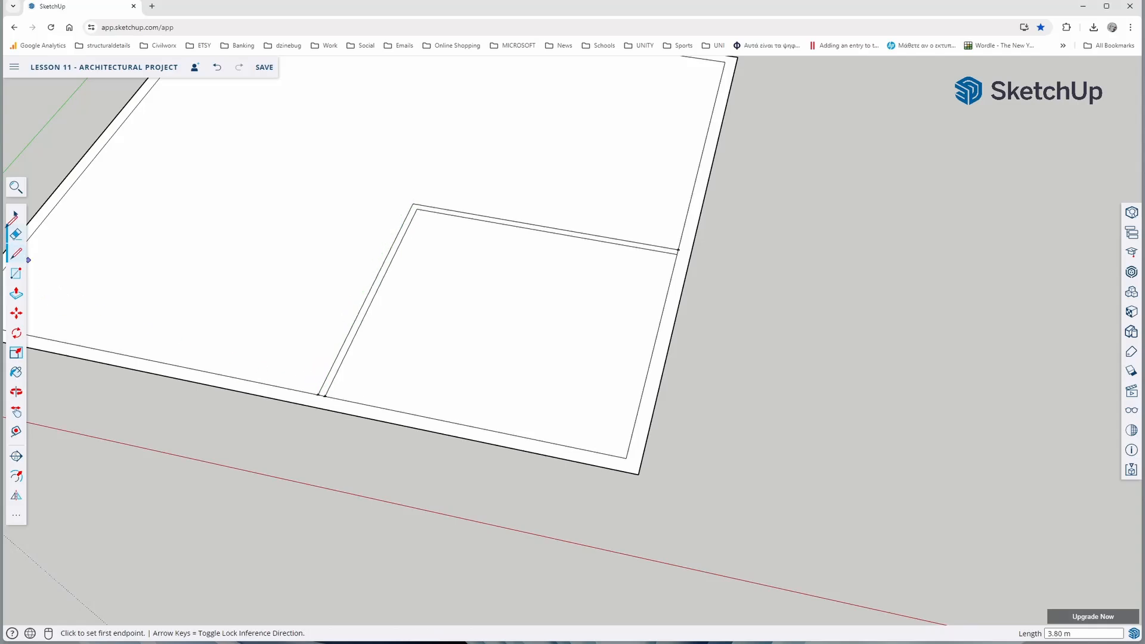
pyautogui.click(14, 216)
pyautogui.scroll(-4, 276, 319)
pyautogui.moveTo(375, 319); pyautogui.dragTo(383, 359, button='middle')
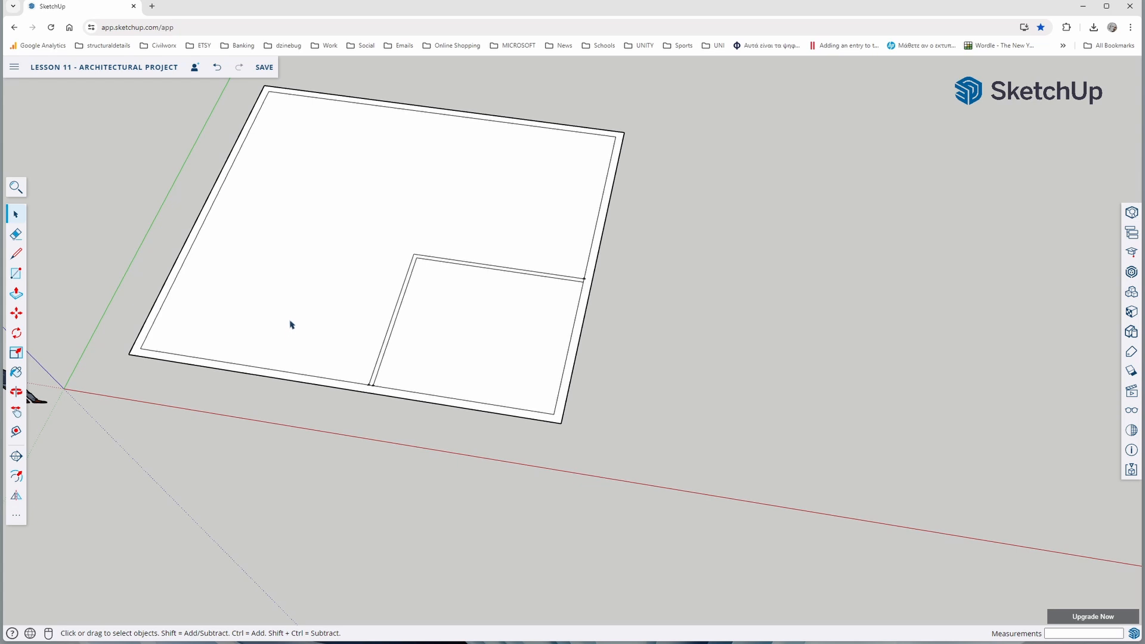
# Draw the outer face of the front-left room's partitions from the front inner wall, with a short stub and a 4 m crosswise line to the left inner wall
pyautogui.keyDown('shift'); pyautogui.moveTo(292, 313); pyautogui.dragTo(400, 367, button='middle'); pyautogui.keyUp('shift')
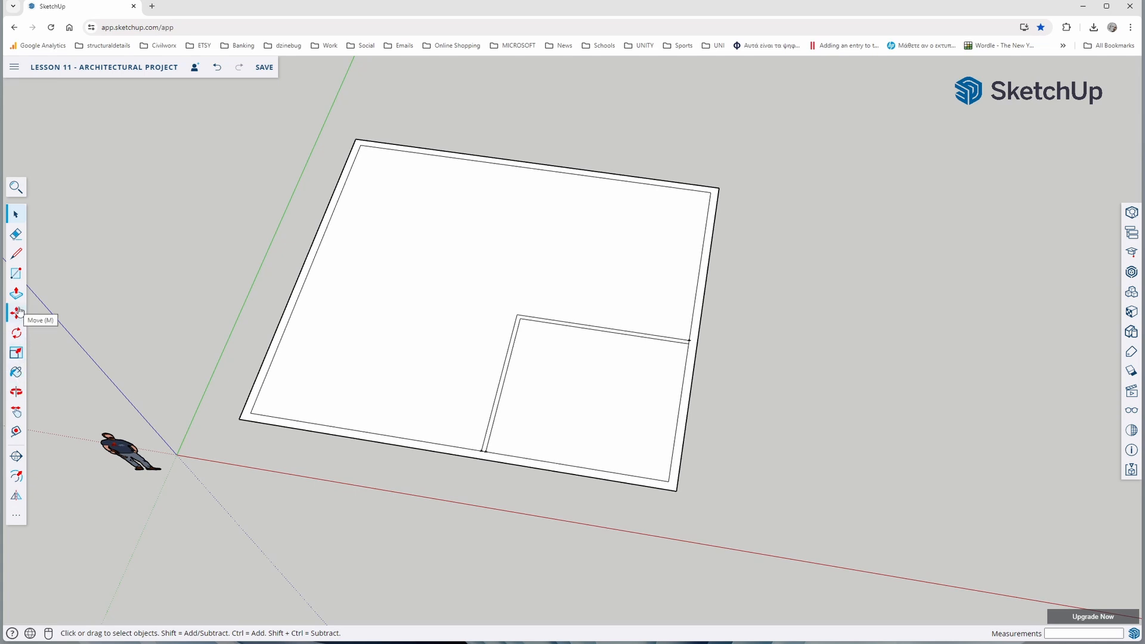
pyautogui.press('l')
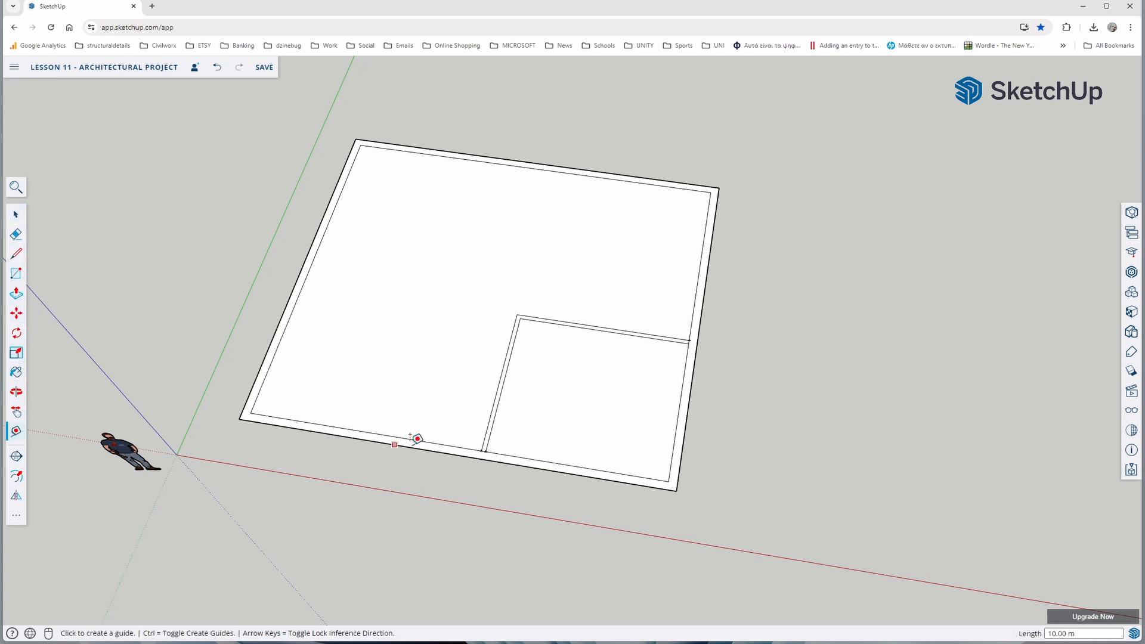
pyautogui.click(395, 436)
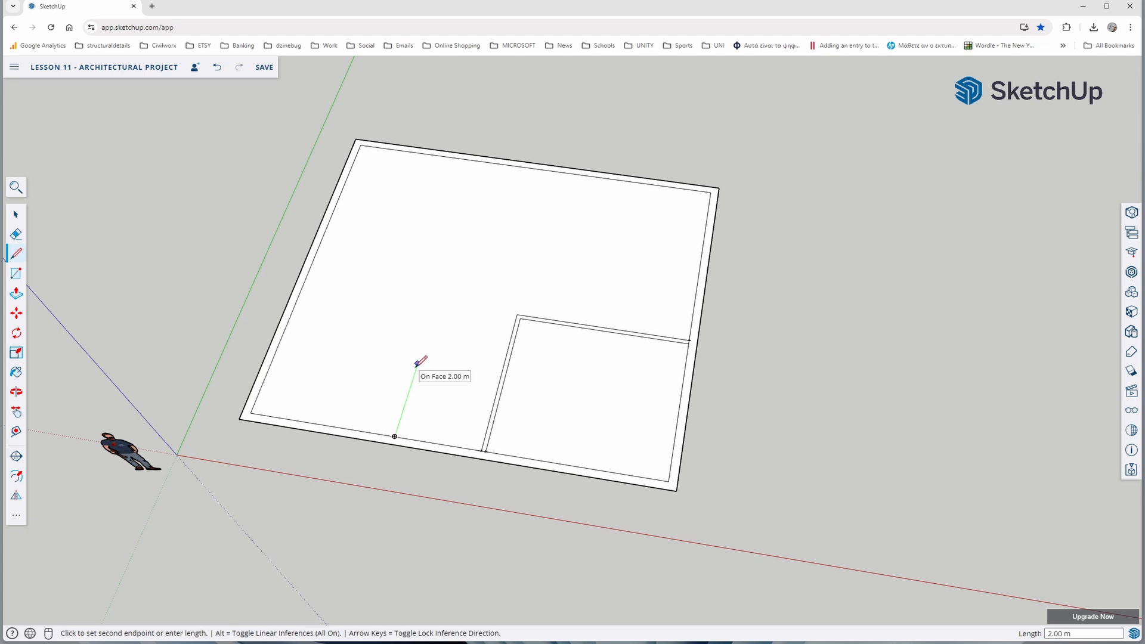
pyautogui.click(421, 353)
pyautogui.click(446, 355)
pyautogui.click(287, 325)
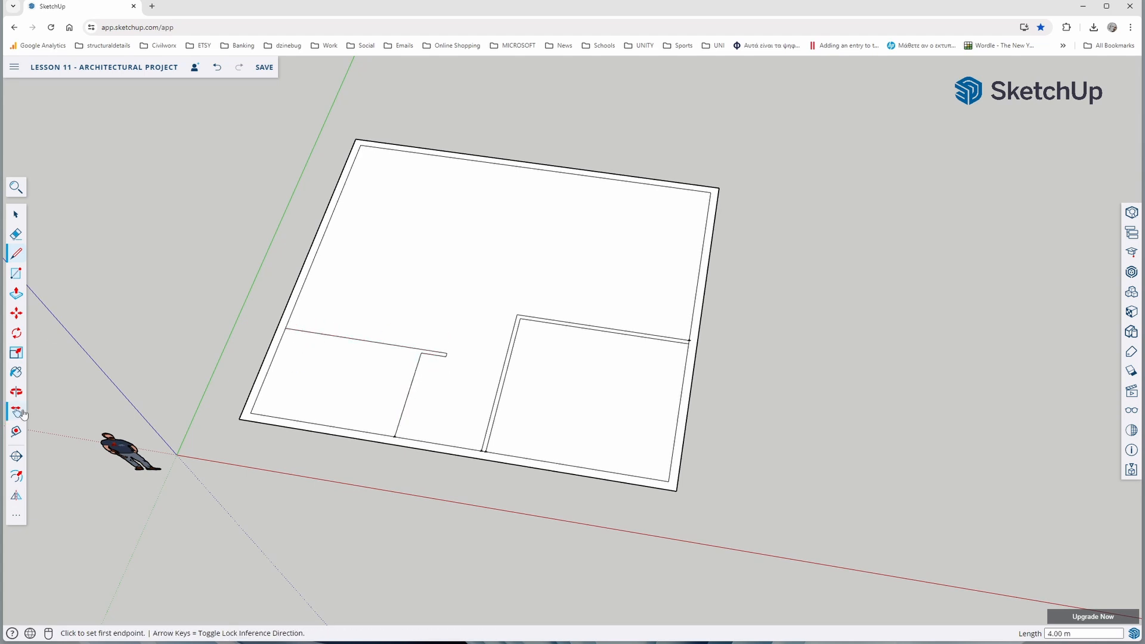
# Draw the inner face of the front-left room's partitions parallel to the outer lines, from the front inner wall around to the left inner wall
pyautogui.press('t')
pyautogui.scroll(5, 364, 450)
pyautogui.press('l')
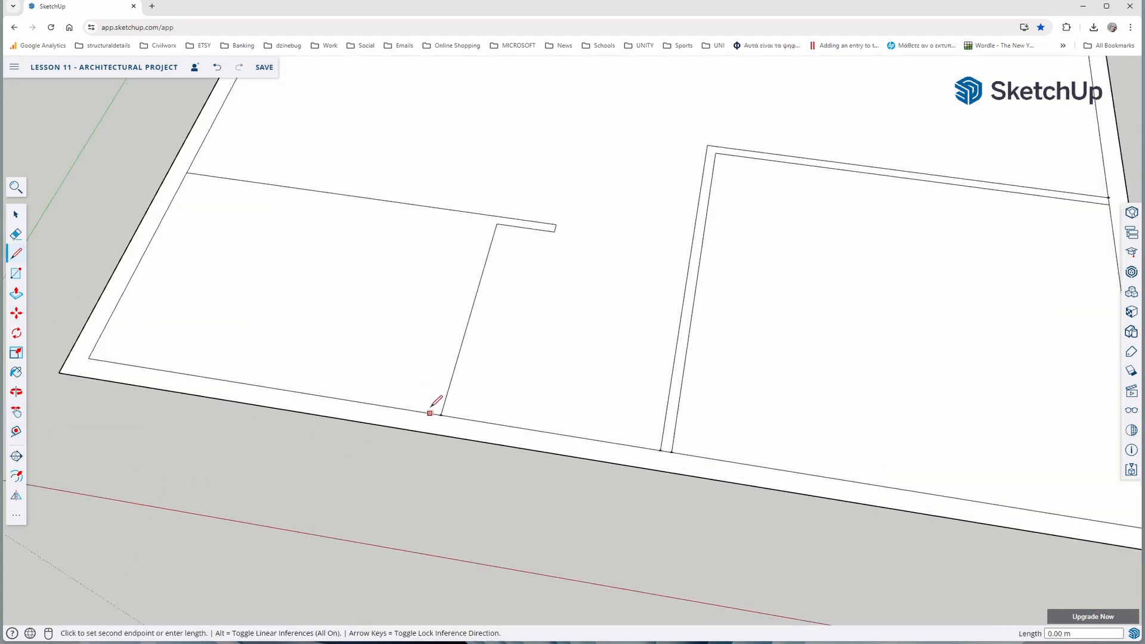
pyautogui.click(429, 414)
pyautogui.click(487, 224)
pyautogui.click(182, 179)
# Place a guide point 1.8 m from the left inner wall along the back face of the crosswise partition
pyautogui.click(16, 432)
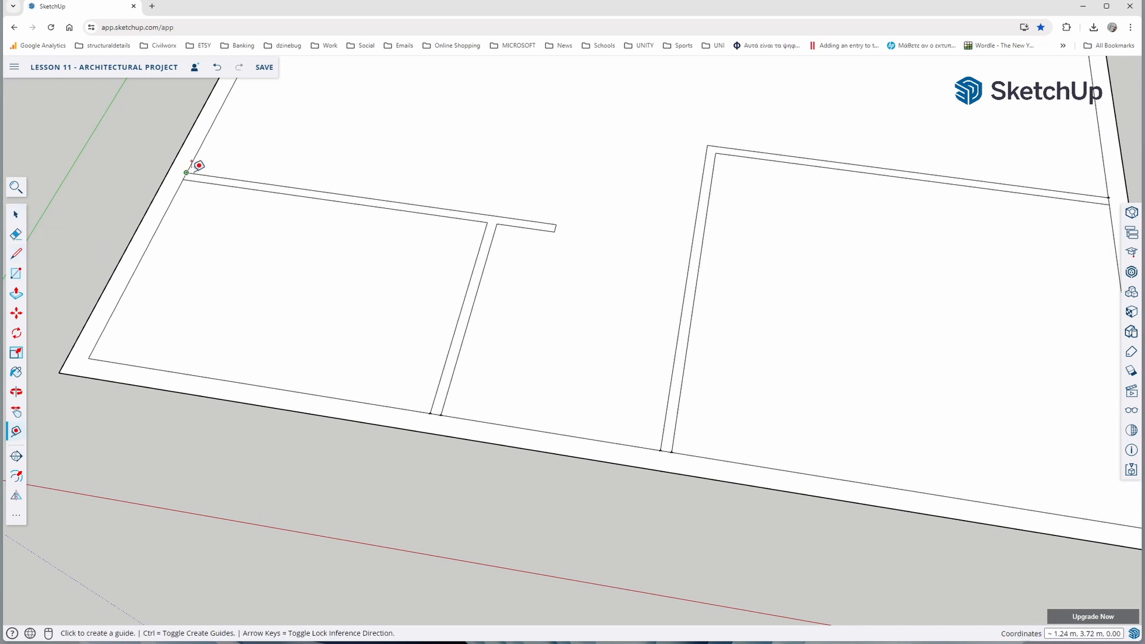
pyautogui.click(187, 173)
pyautogui.write('1.8')
pyautogui.press('Return')
# Draw connected partition lines from the 1.8 m guide point backward, crosswise to the right, and back to the rear inner wall
pyautogui.click(16, 253)
pyautogui.click(350, 196)
pyautogui.scroll(-3, 389, 138)
pyautogui.moveTo(388, 138); pyautogui.dragTo(340, 302, button='middle')
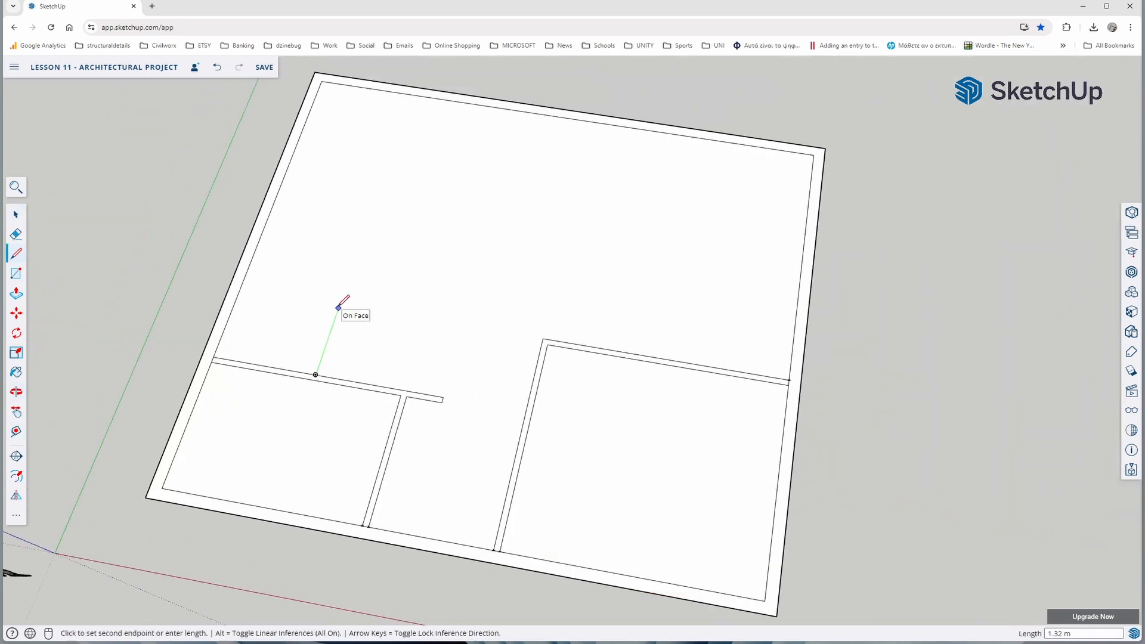
pyautogui.click(369, 218)
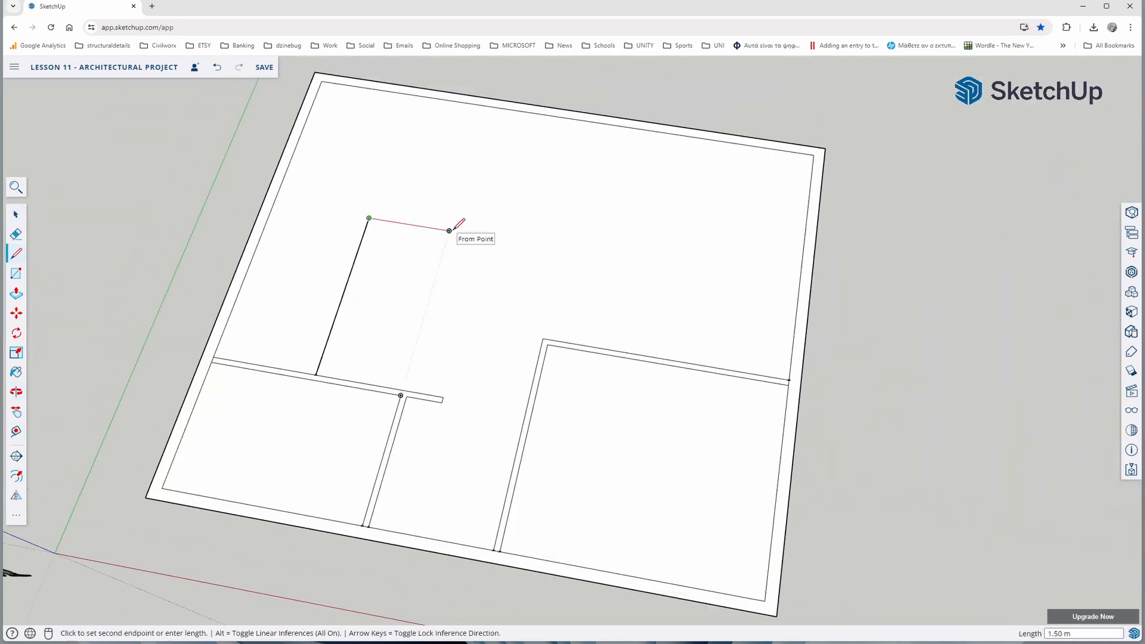
pyautogui.click(465, 233)
pyautogui.click(500, 110)
# Draw the back-left room's inner partition faces with a line to the rear inner wall and a 3.5 m line to the left inner wall
pyautogui.press('t')
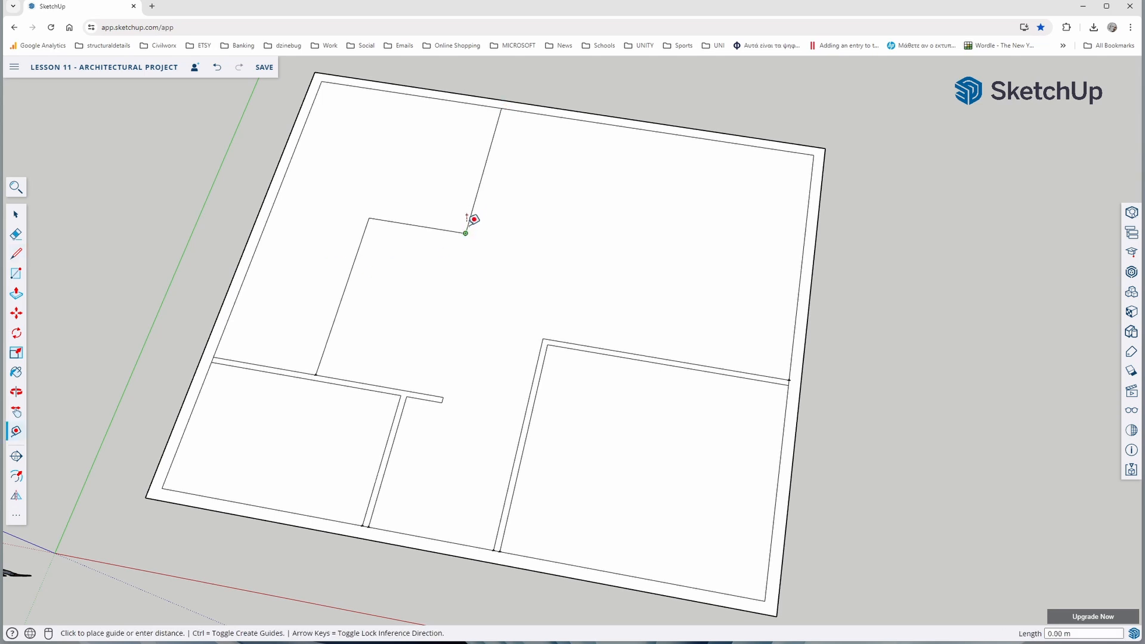
pyautogui.scroll(5, 469, 217)
pyautogui.press('l')
pyautogui.scroll(-3, 395, 229)
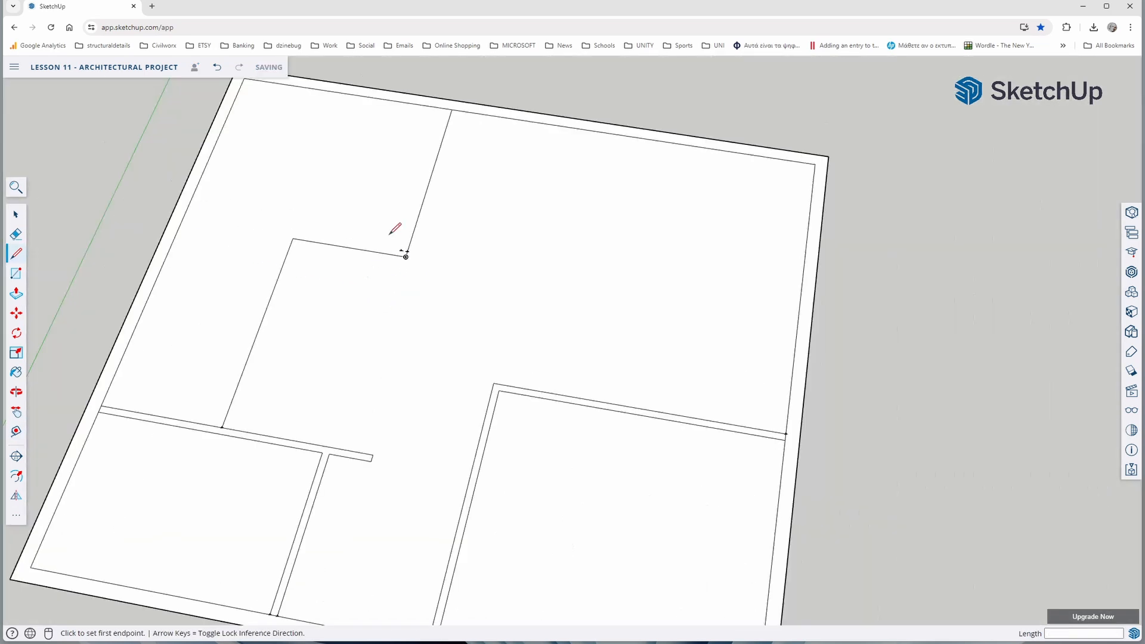
pyautogui.click(401, 250)
pyautogui.click(446, 109)
pyautogui.click(185, 215)
pyautogui.click(401, 250)
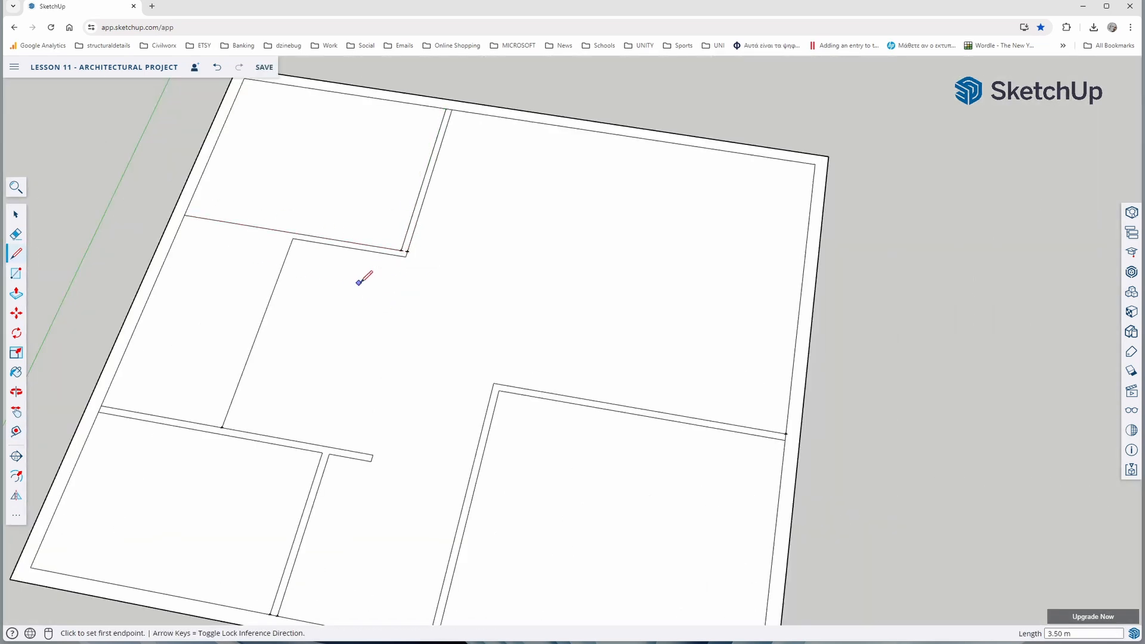
# Offset the middle-left room's front-to-back partition line by 0.1 m and close the inner face with a 1.7 m line to the left inner wall
pyautogui.press('t')
pyautogui.click(222, 427)
pyautogui.write('0.1')
pyautogui.press('Return')
pyautogui.click(215, 426)
pyautogui.click(286, 237)
pyautogui.press('l')
pyautogui.click(215, 425)
pyautogui.click(287, 237)
pyautogui.click(183, 220)
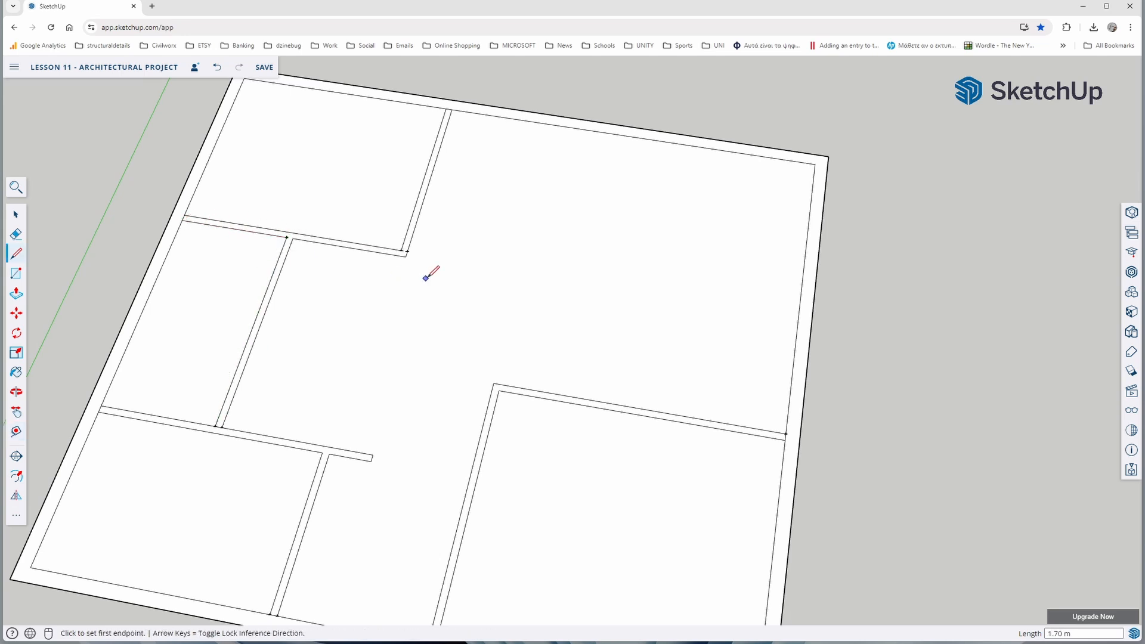
pyautogui.scroll(-5, 427, 269)
pyautogui.press('space')
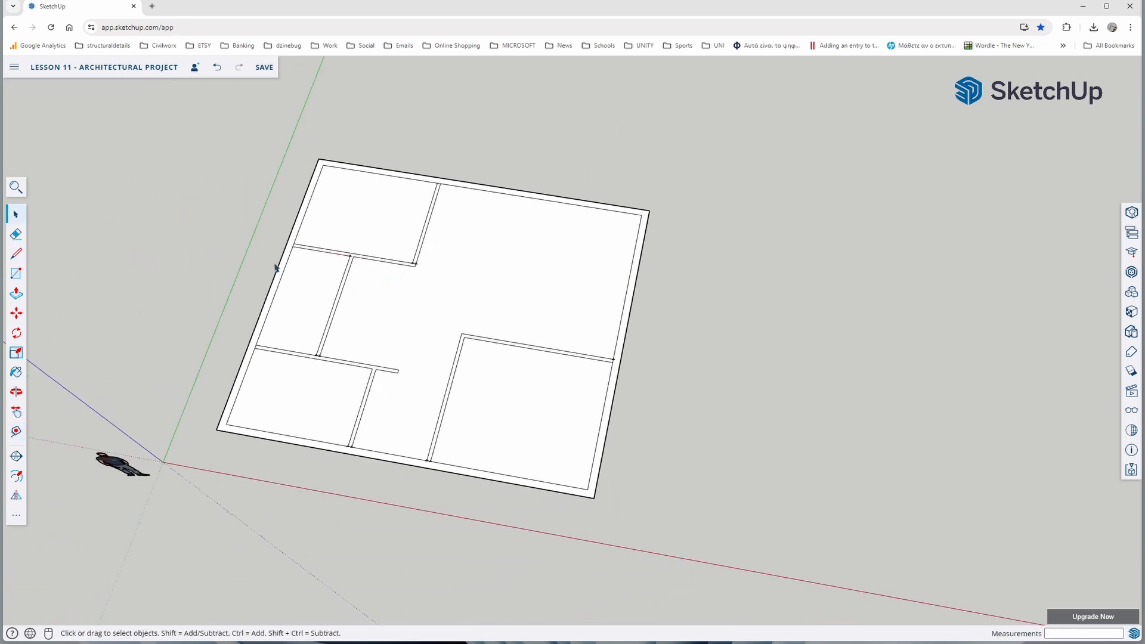
# Examine the partition layout and the wall junctions across the whole floor plan
pyautogui.moveTo(276, 268); pyautogui.dragTo(275, 352, button='middle')
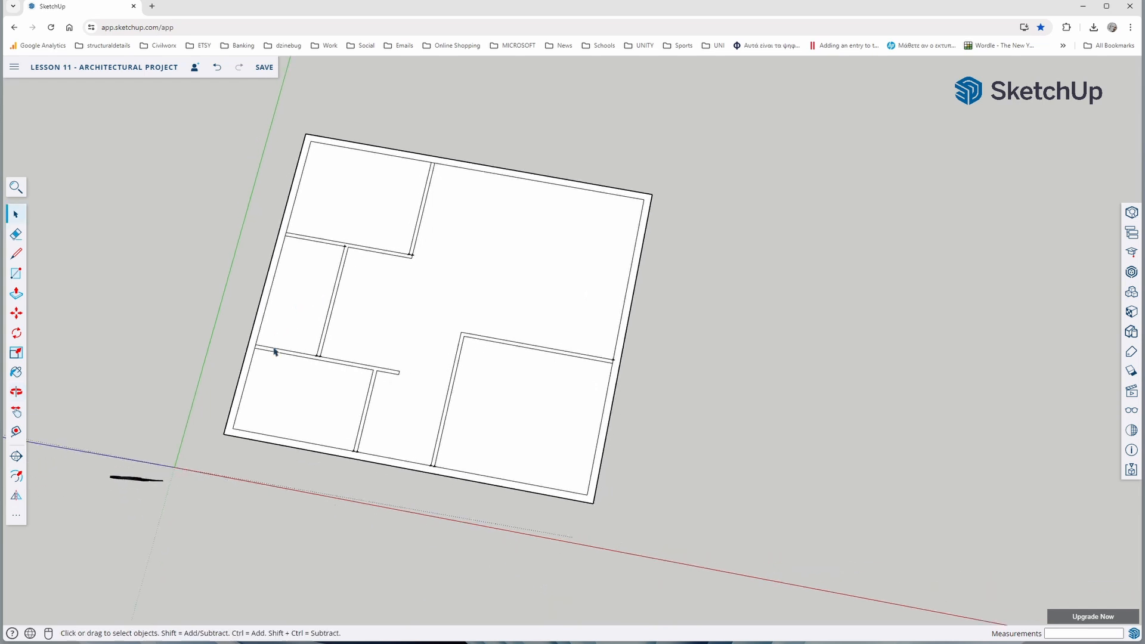
pyautogui.moveTo(289, 311); pyautogui.dragTo(295, 332, button='middle')
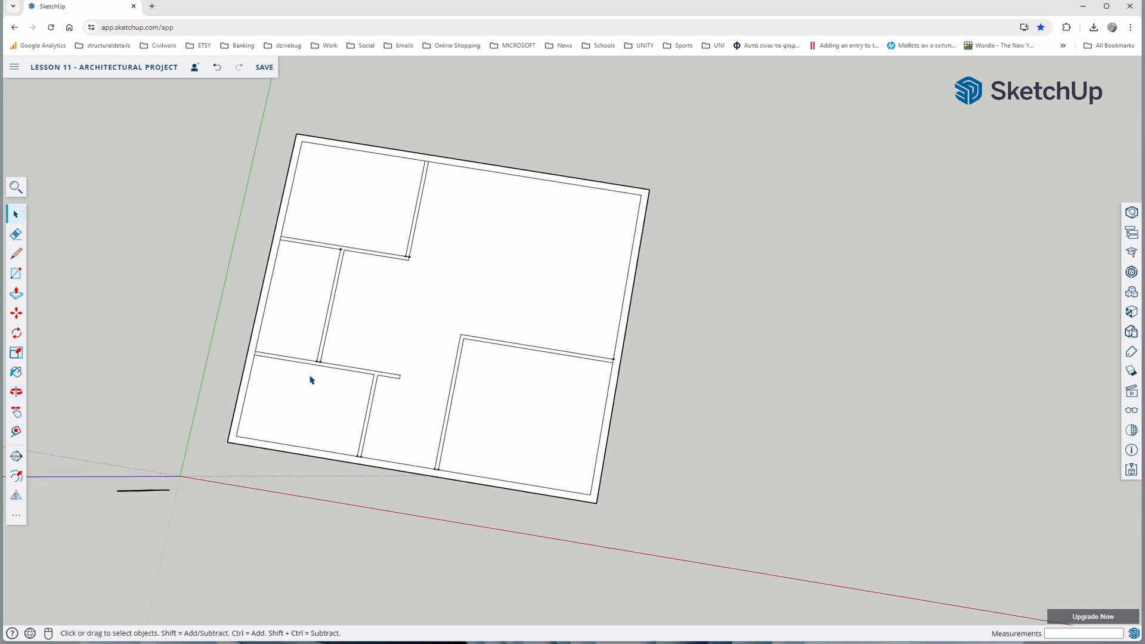
pyautogui.scroll(3, 310, 379)
pyautogui.scroll(2, 321, 359)
pyautogui.scroll(-2, 322, 358)
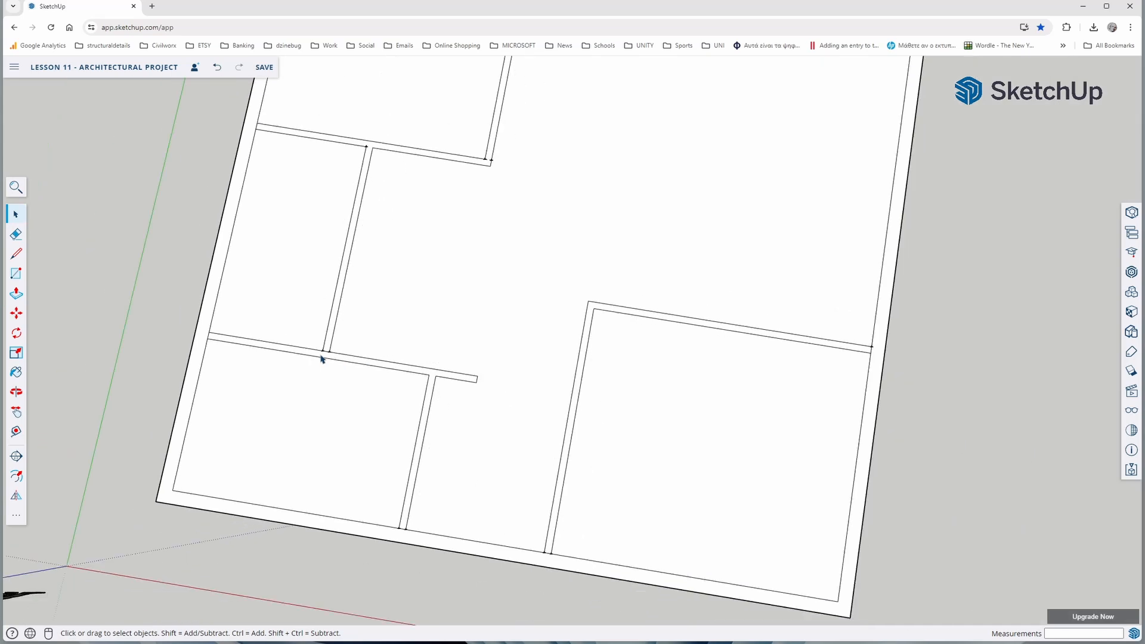
pyautogui.scroll(-1, 381, 282)
pyautogui.scroll(1, 401, 178)
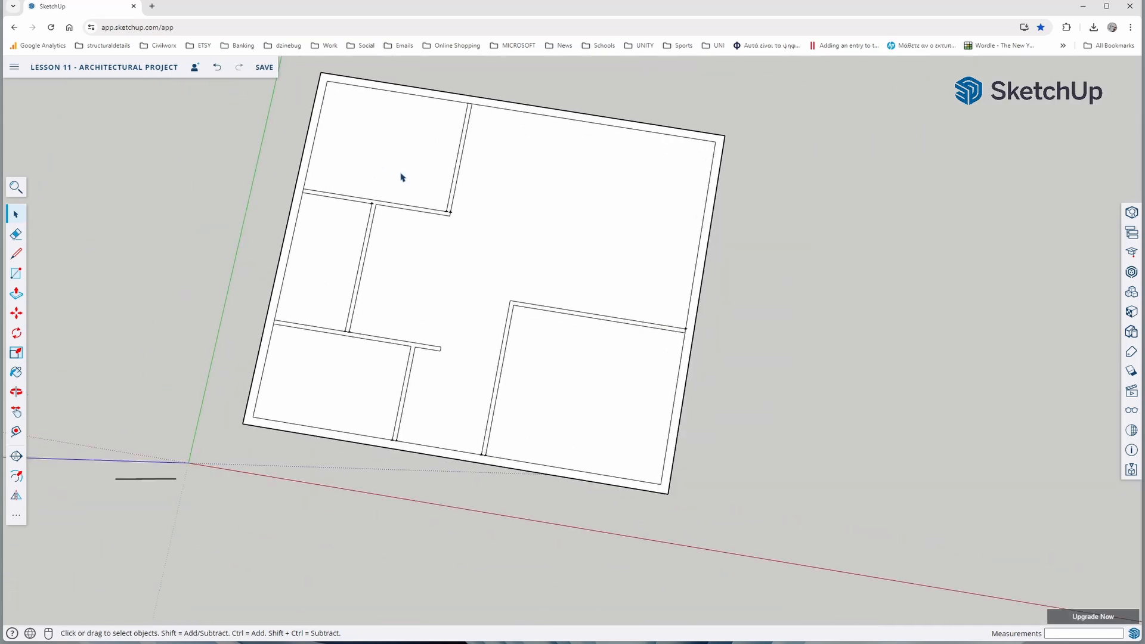
pyautogui.scroll(1, 388, 224)
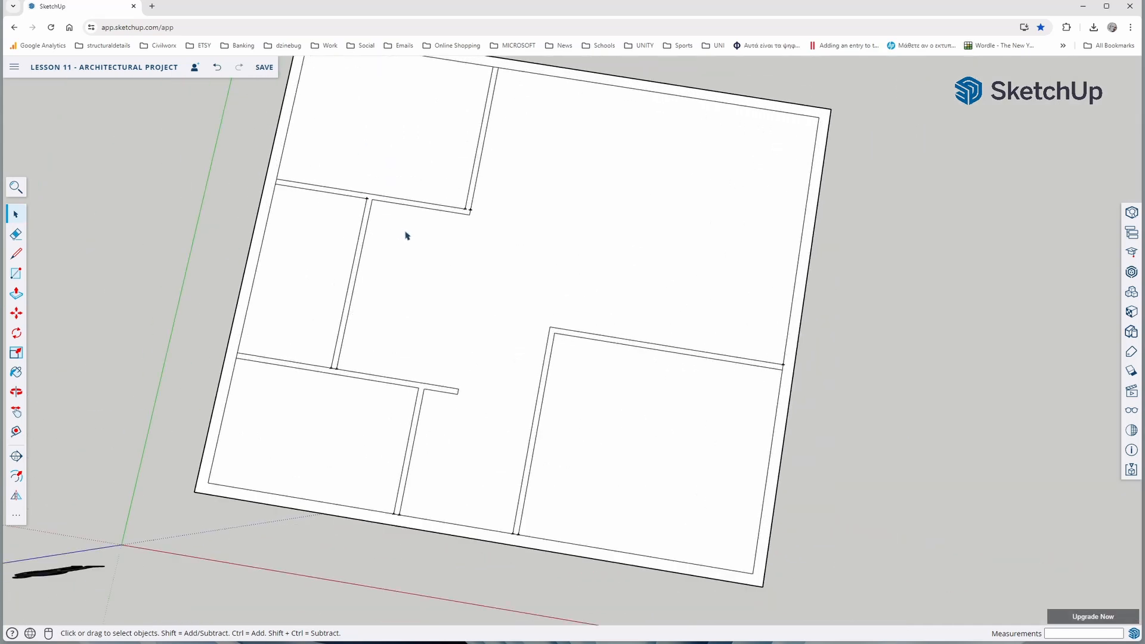
pyautogui.scroll(-1, 407, 236)
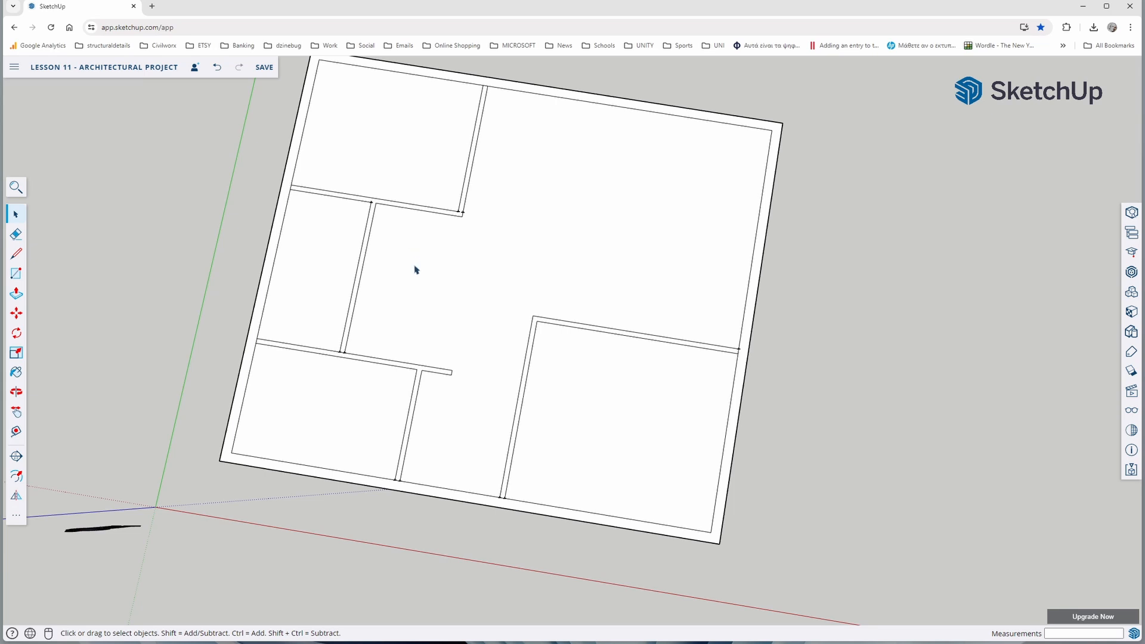
pyautogui.moveTo(419, 277); pyautogui.dragTo(409, 186, button='middle')
pyautogui.moveTo(409, 256); pyautogui.dragTo(401, 199, button='middle')
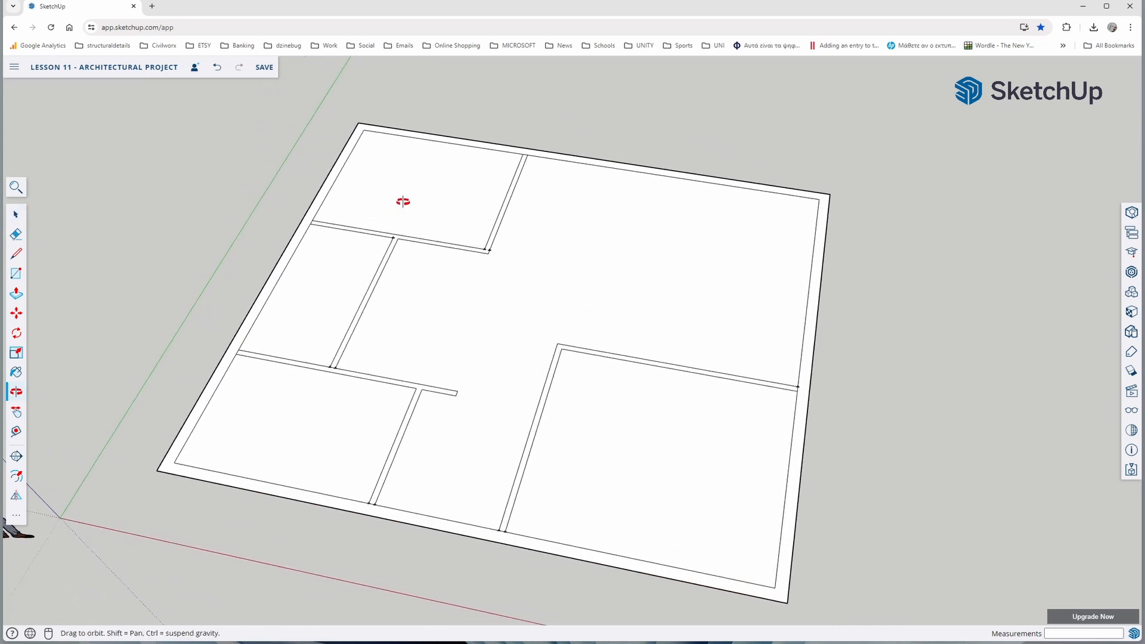
# Extrude the exterior walls and the connected back-left and middle-left partitions upward 3 m with Push/Pull
pyautogui.click(16, 292)
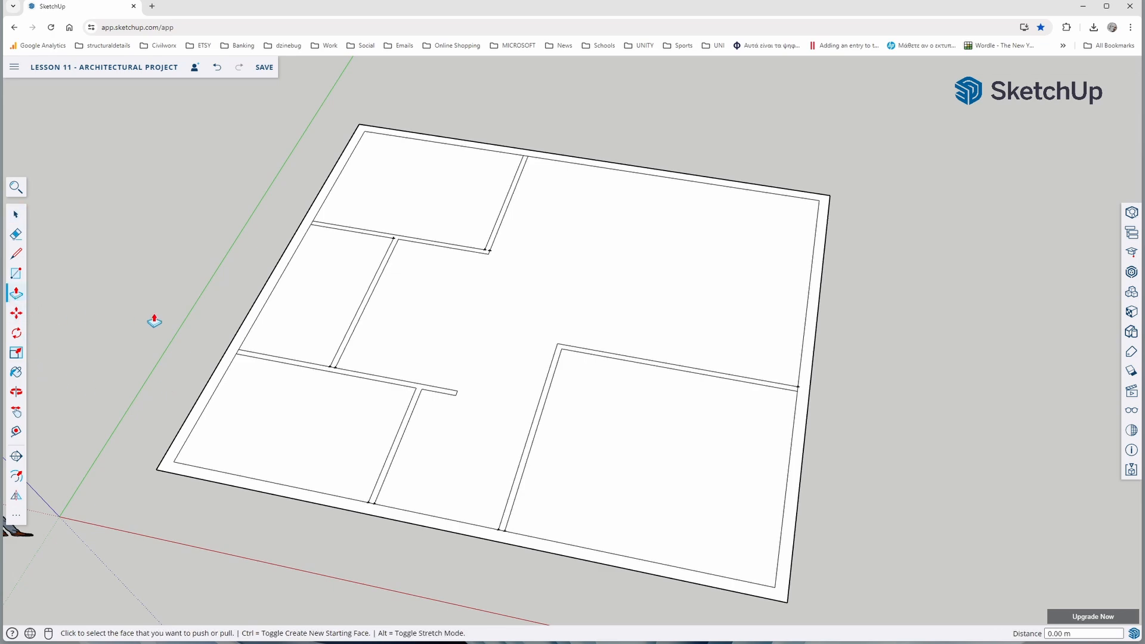
pyautogui.click(247, 317)
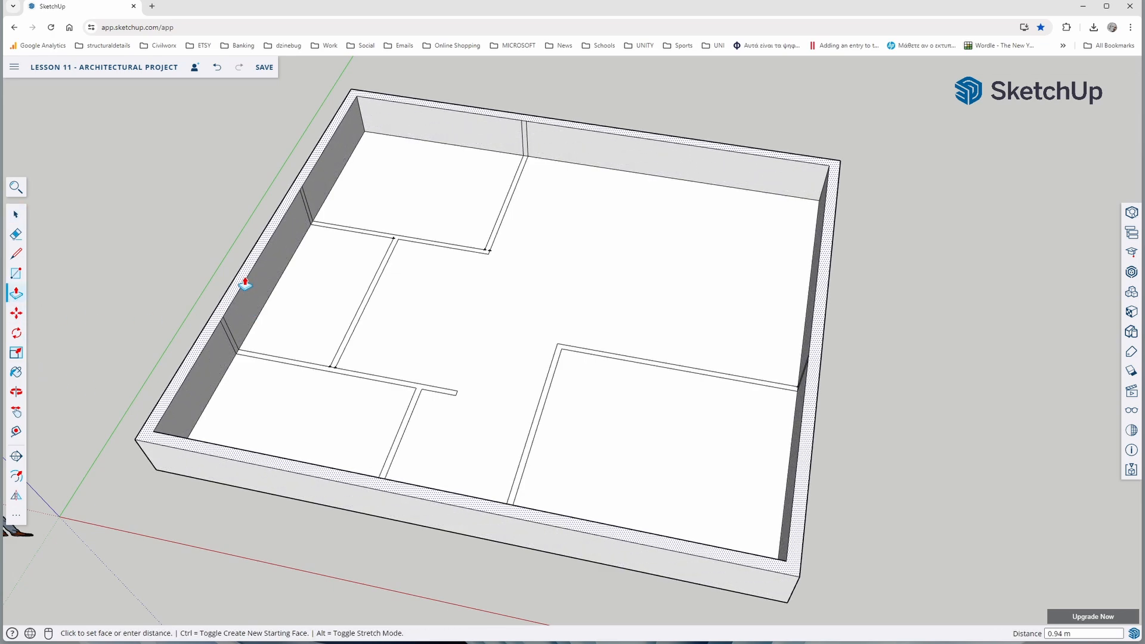
pyautogui.press('Return')
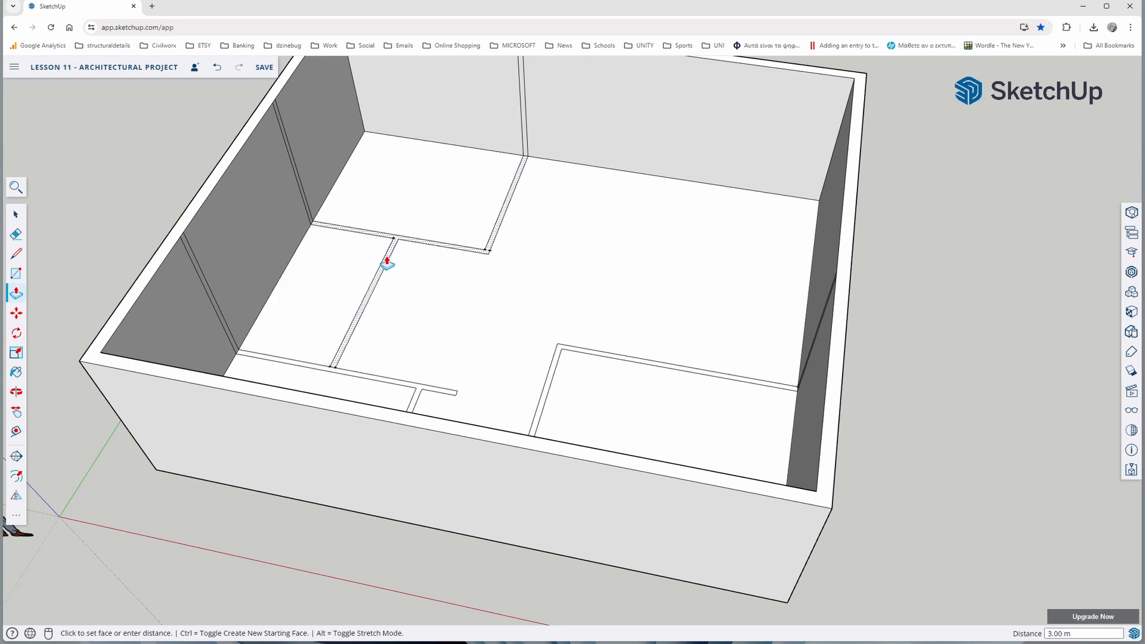
pyautogui.write('3')
pyautogui.press('Return')
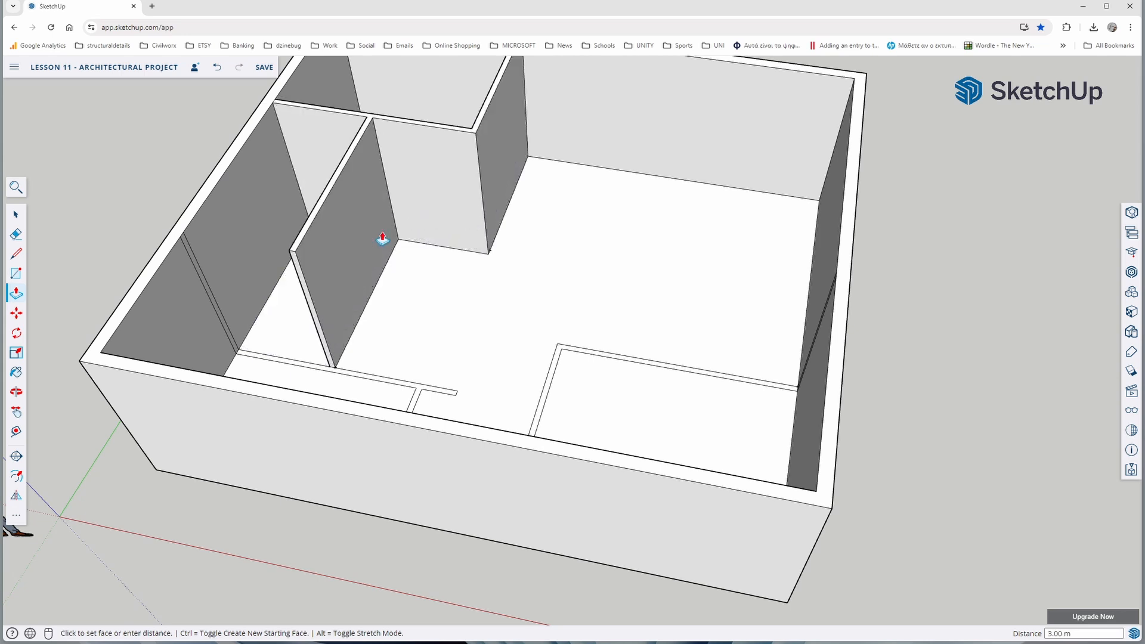
# Extrude the front-left room's partitions and the front-right room's L-shaped partition upward 3 m
pyautogui.click(416, 395)
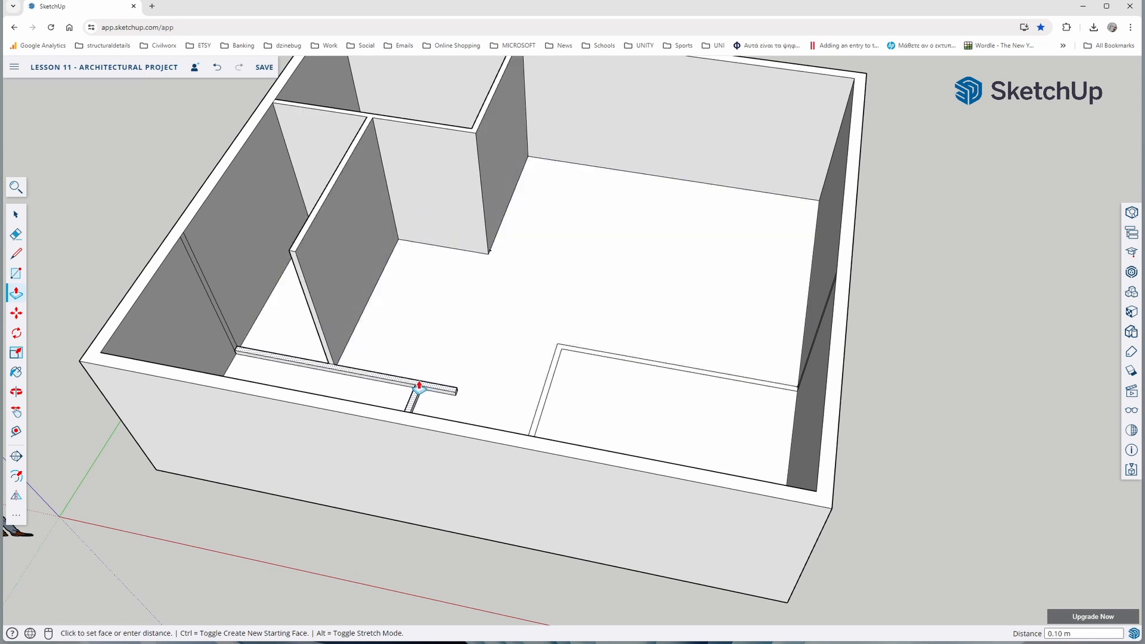
pyautogui.write('3')
pyautogui.press('Return')
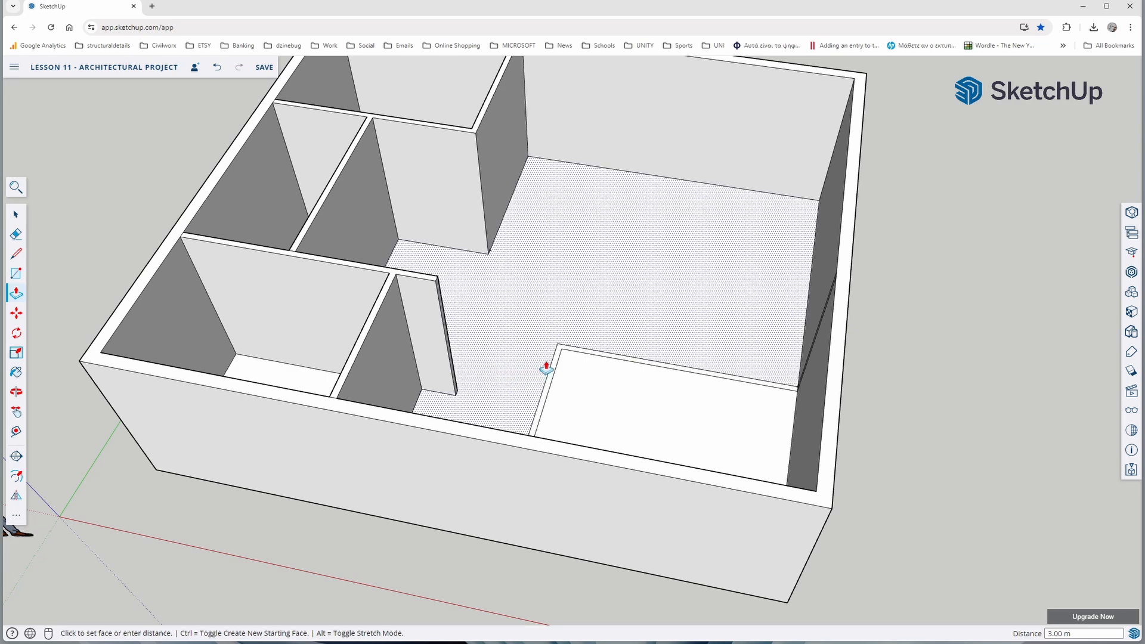
pyautogui.click(551, 365)
pyautogui.write('3')
pyautogui.press('Return')
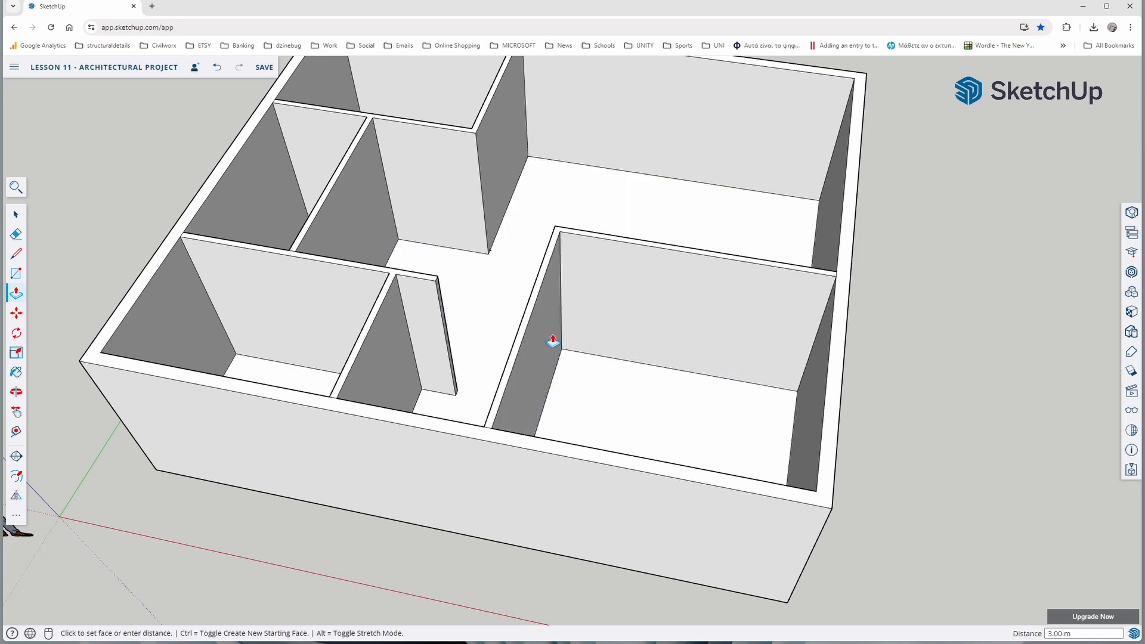
# Place a guide point 0.8 m from the back-left room's free floor corner along the base of its front partition
pyautogui.scroll(-5, 552, 340)
pyautogui.moveTo(476, 327); pyautogui.dragTo(477, 414, button='middle')
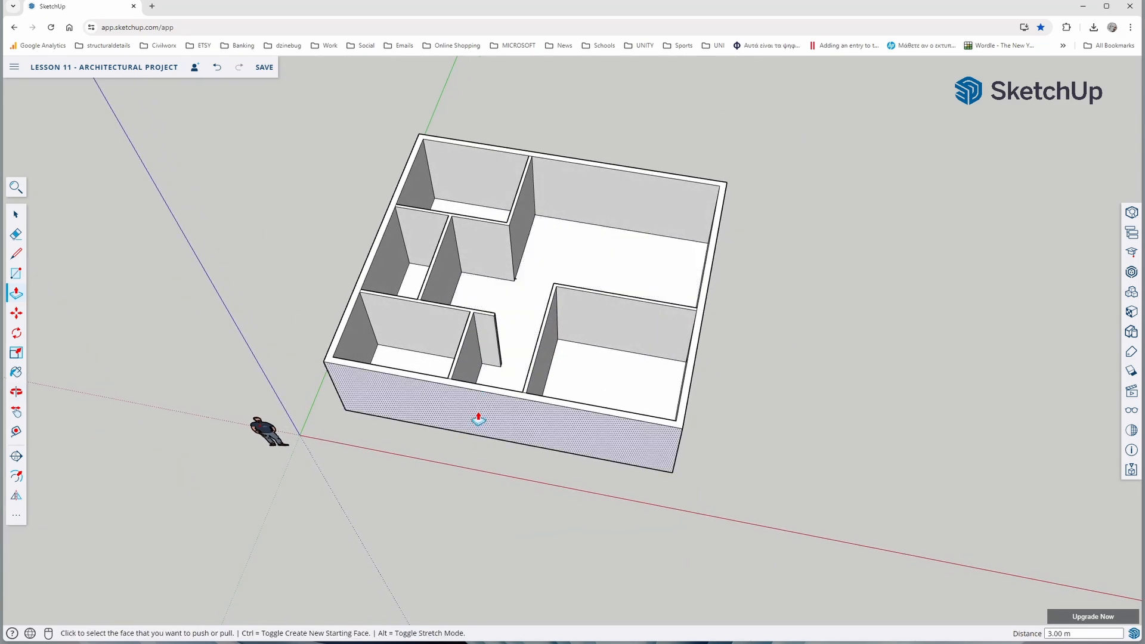
pyautogui.moveTo(362, 302); pyautogui.dragTo(308, 306, button='middle')
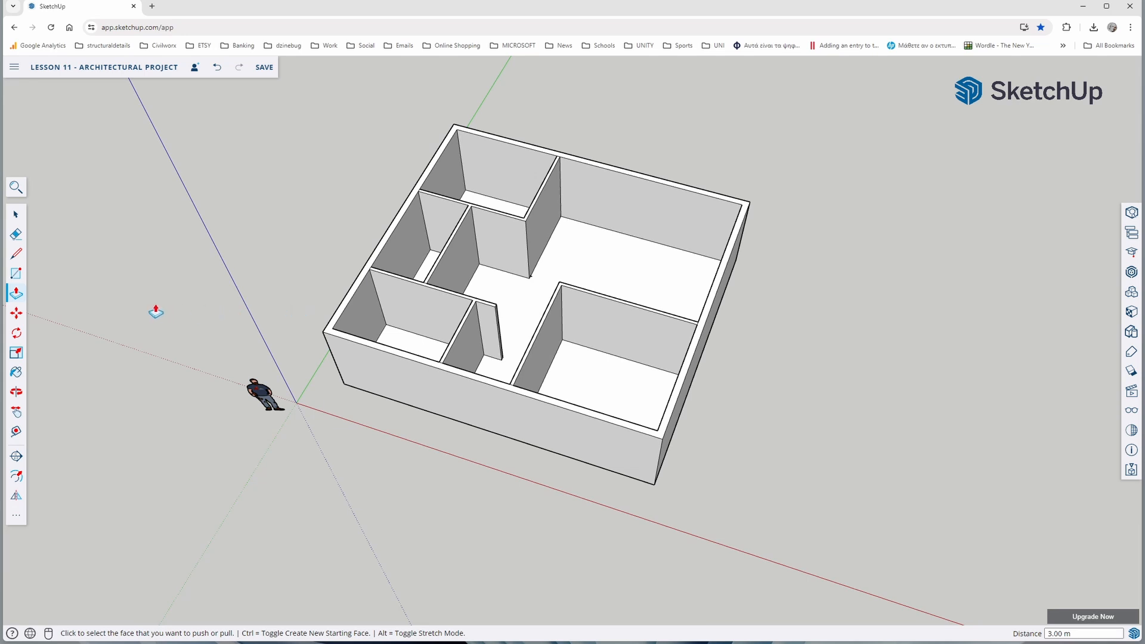
pyautogui.click(17, 256)
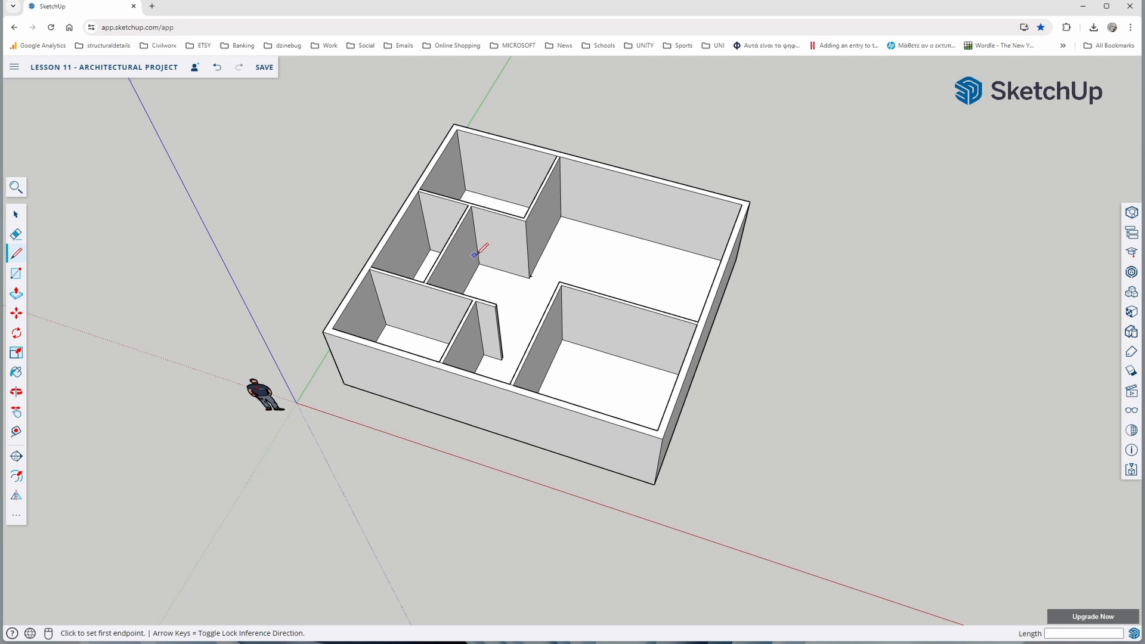
pyautogui.scroll(2, 448, 265)
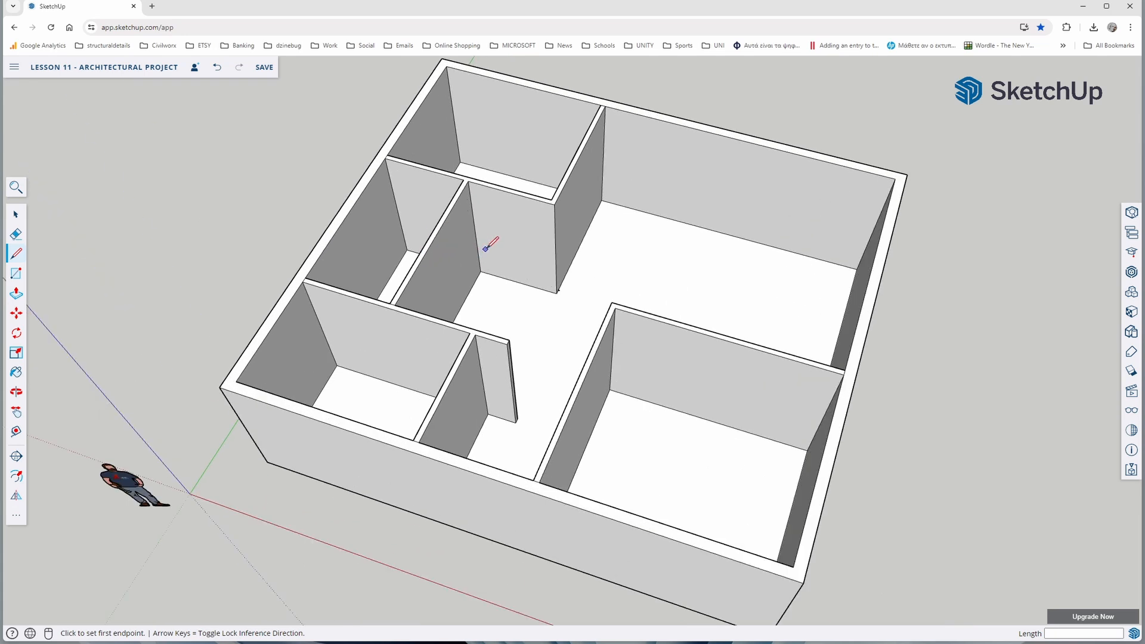
pyautogui.click(16, 431)
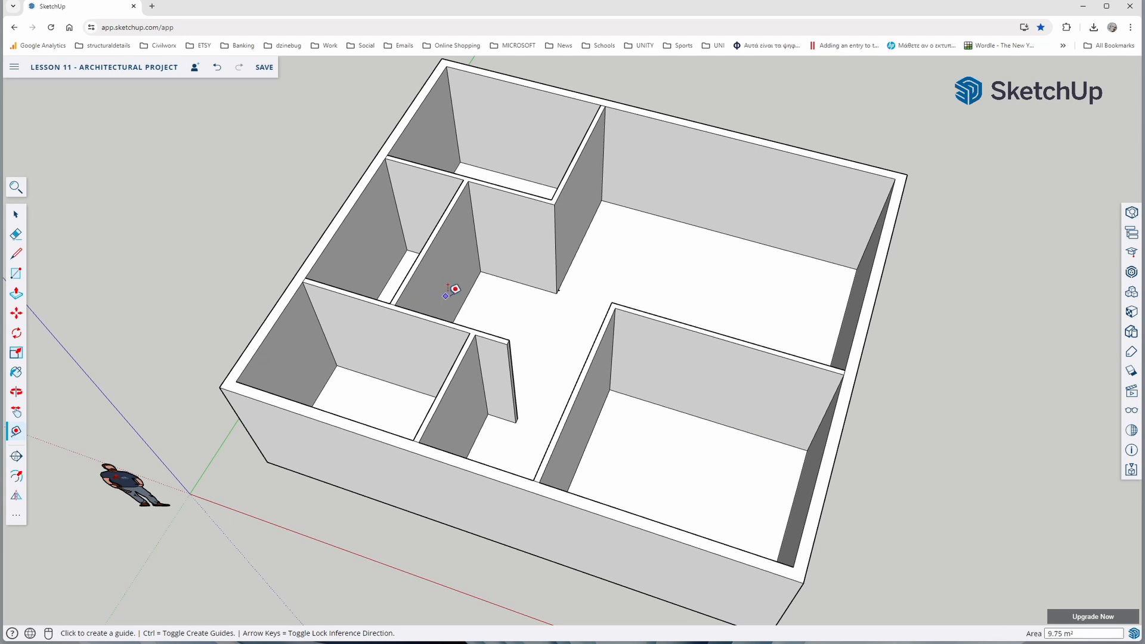
pyautogui.click(557, 292)
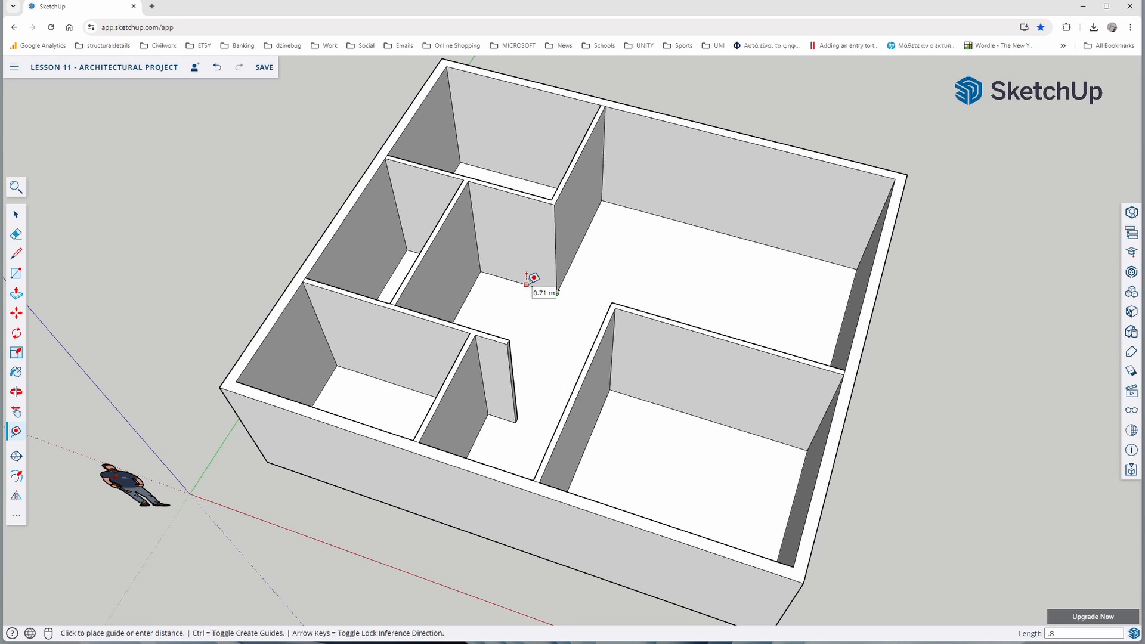
pyautogui.press('Return')
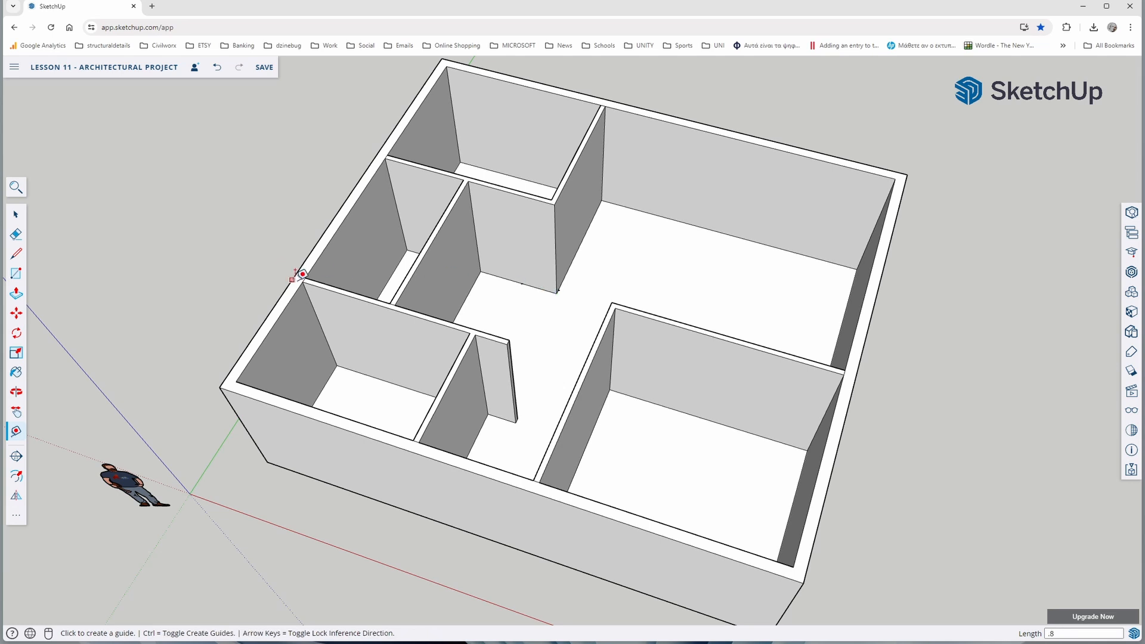
# Outline a 2.2 m high door on the back-left room's front partition, from the guide point to beside the adjoining partition
pyautogui.press('l')
pyautogui.click(522, 283)
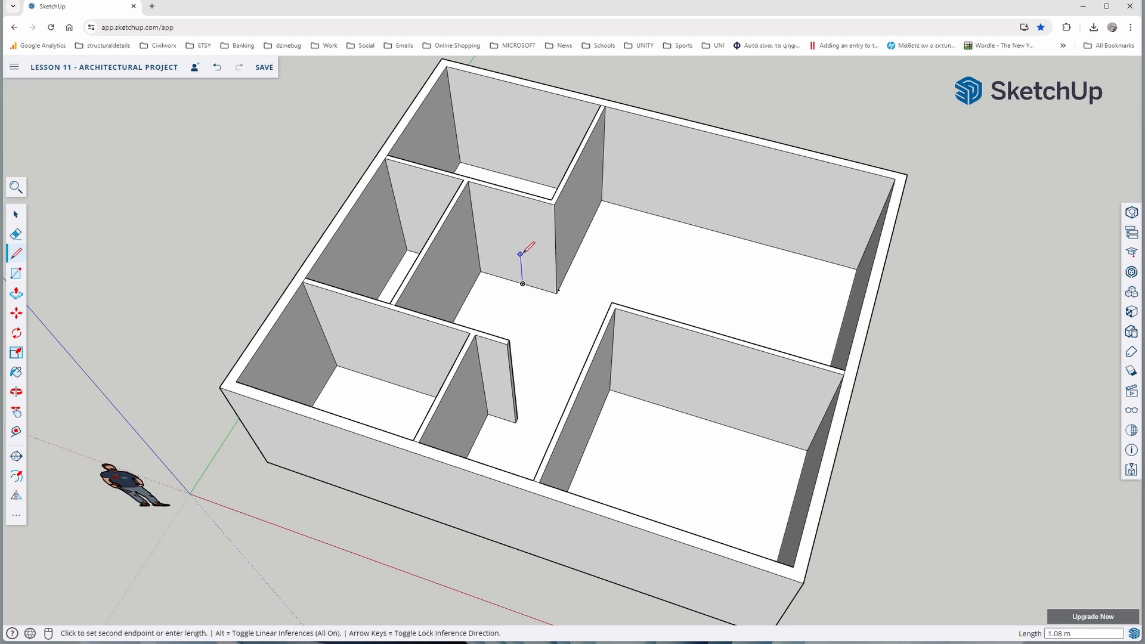
pyautogui.write('2.2')
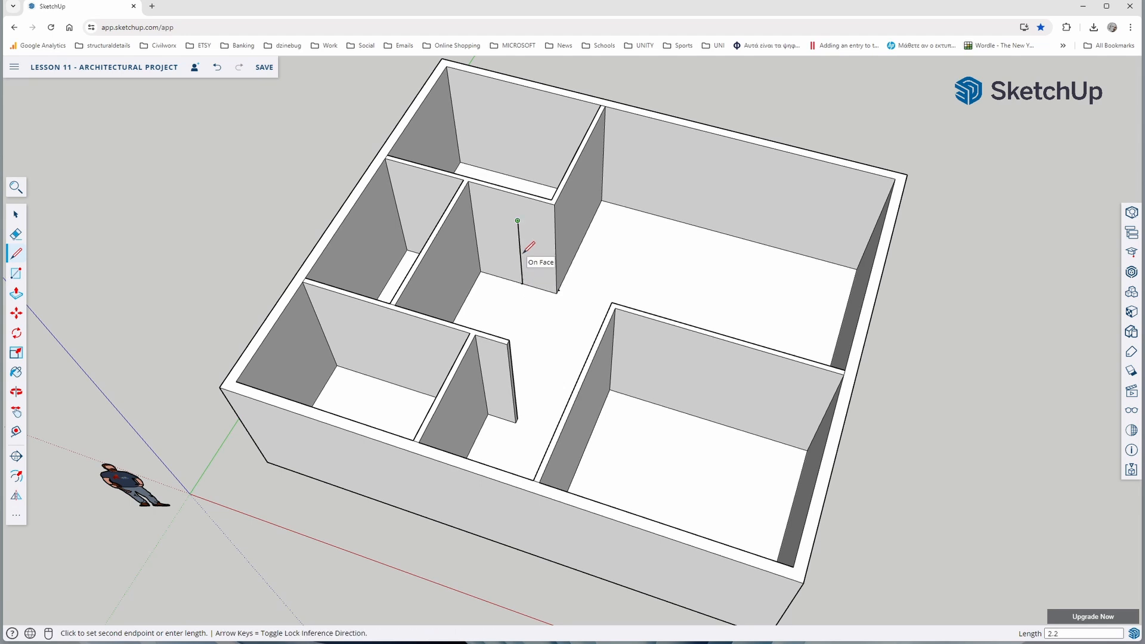
pyautogui.press('Return')
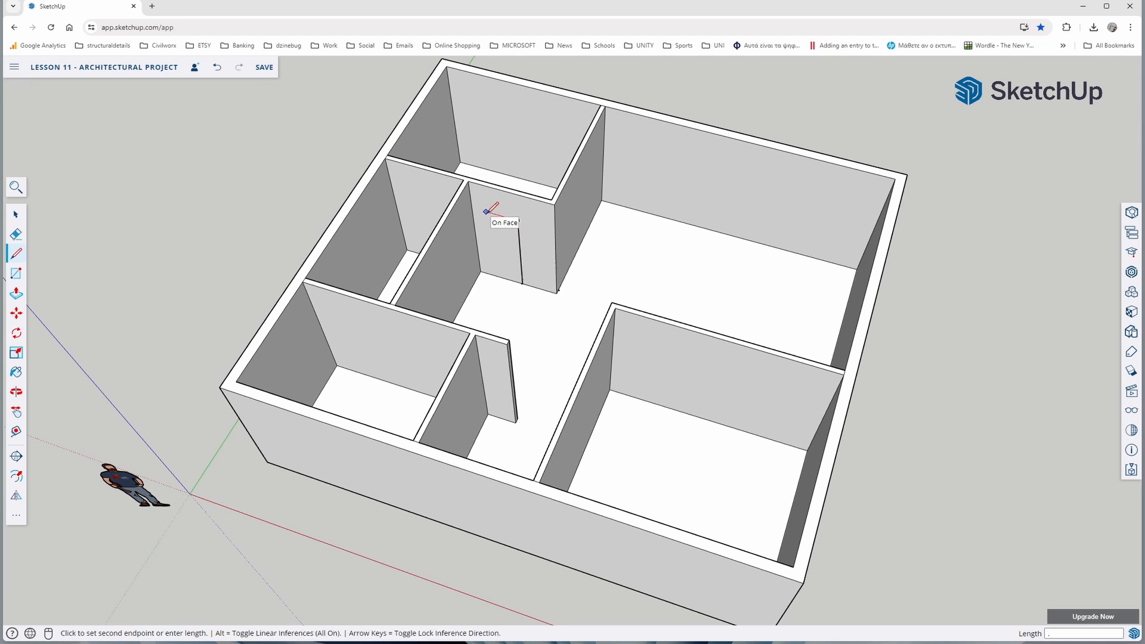
pyautogui.press('Return')
pyautogui.click(480, 271)
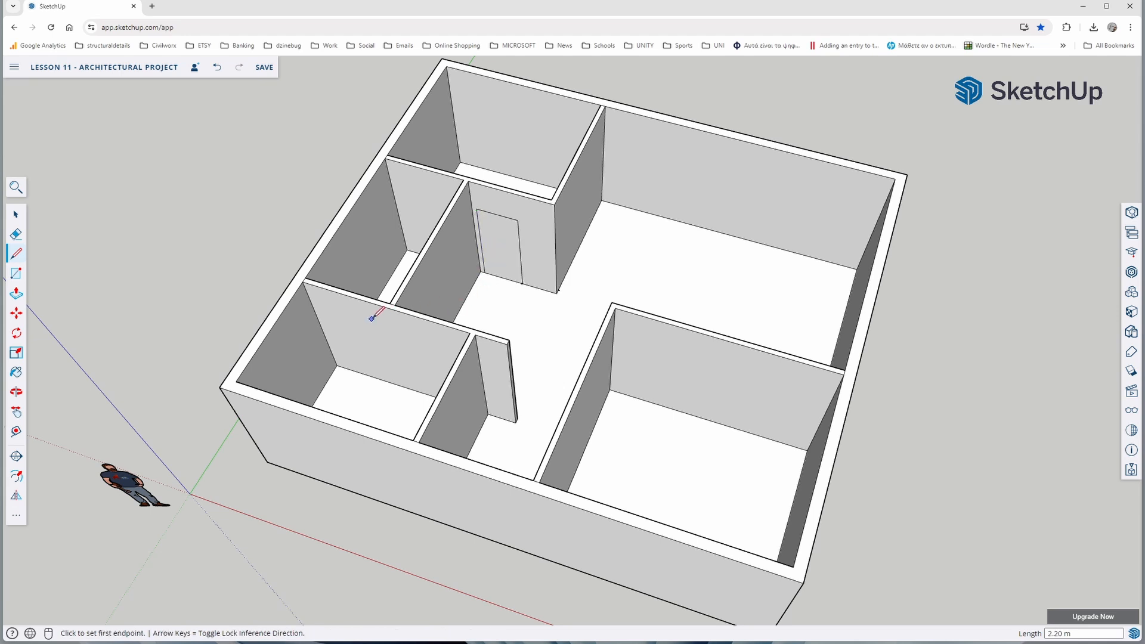
pyautogui.click(16, 216)
# Place a section plane on the outer face of the building's front exterior wall
pyautogui.moveTo(152, 258); pyautogui.dragTo(486, 257, button='middle')
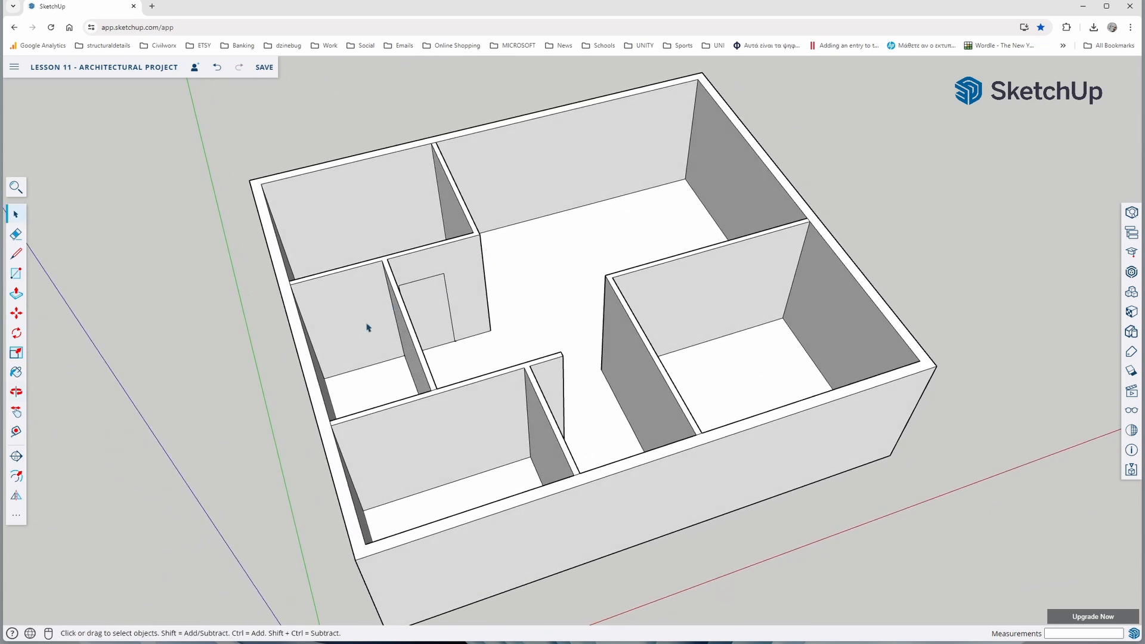
pyautogui.scroll(3, 374, 351)
pyautogui.scroll(-4, 375, 351)
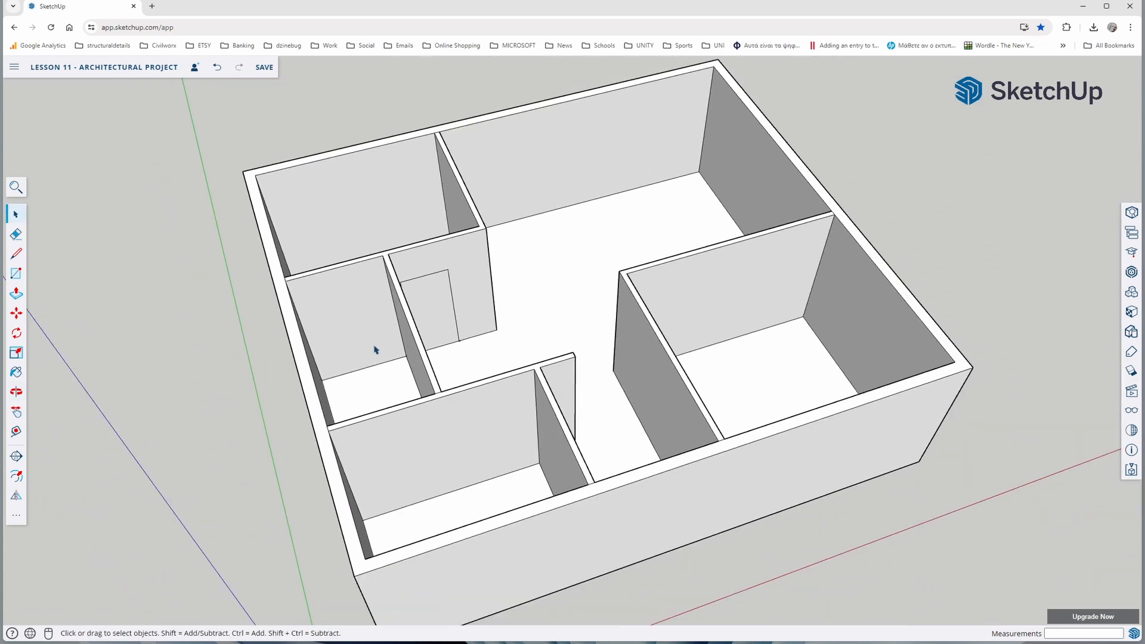
pyautogui.scroll(1, 375, 350)
pyautogui.scroll(-2, 377, 351)
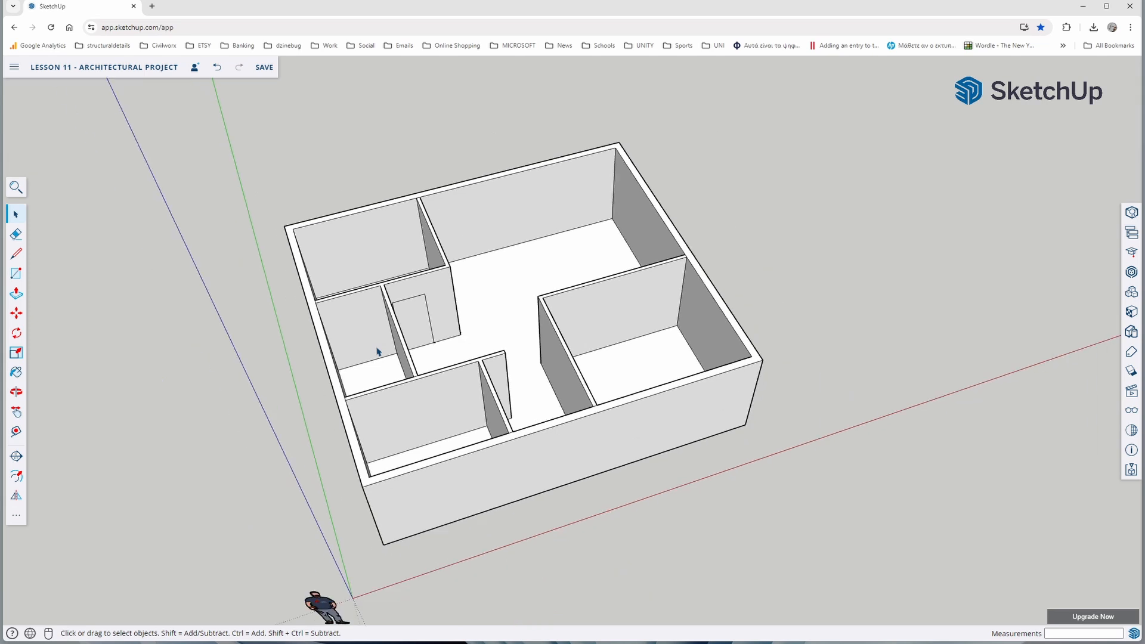
pyautogui.scroll(1, 382, 355)
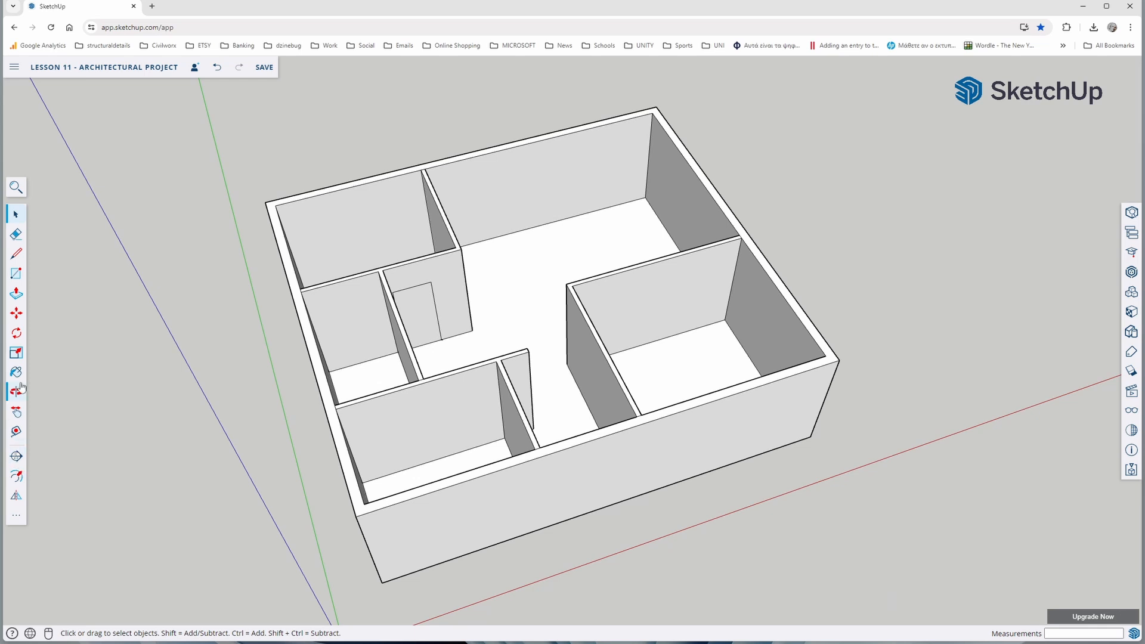
pyautogui.click(17, 519)
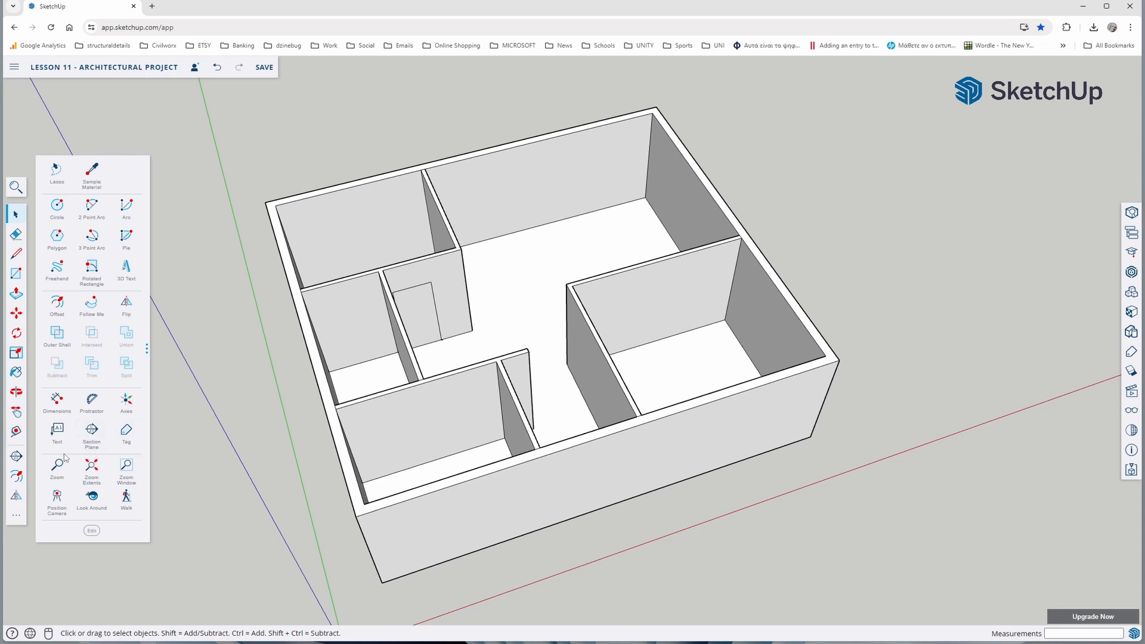
pyautogui.click(92, 432)
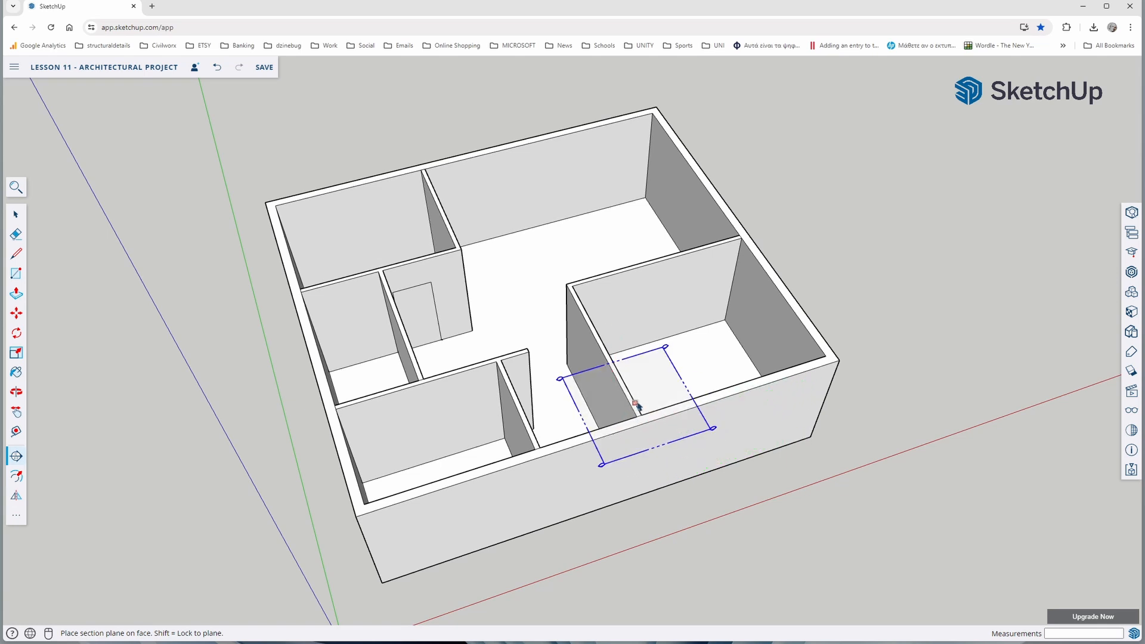
pyautogui.click(633, 462)
pyautogui.press('space')
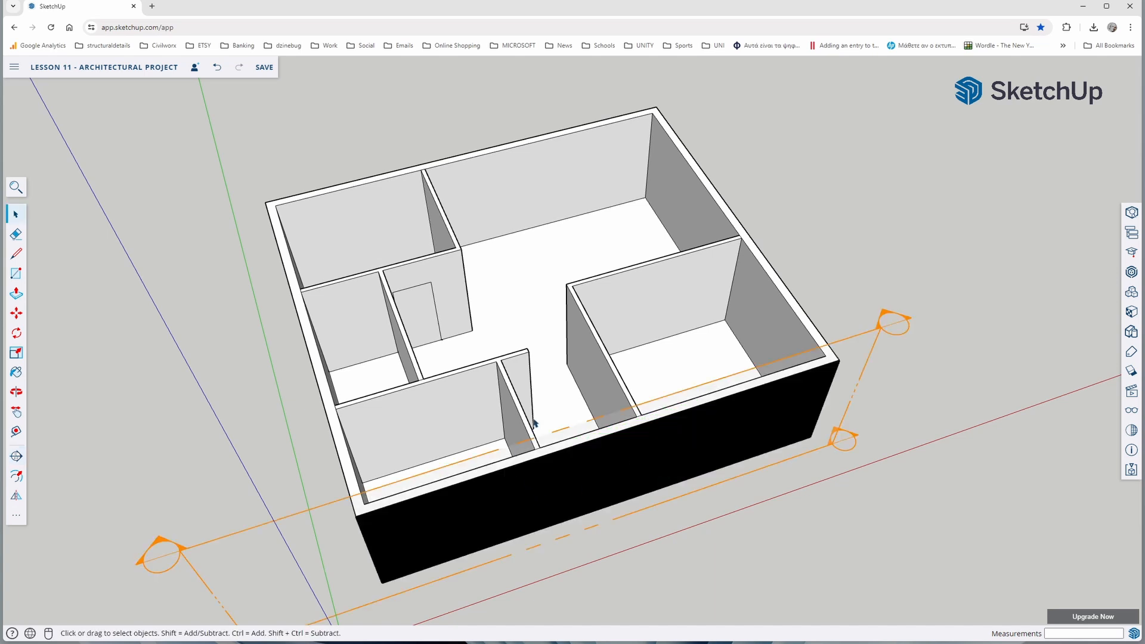
# Move the section plane about 4.08 m back into the building, cutting through the middle-left rooms
pyautogui.scroll(-3, 535, 425)
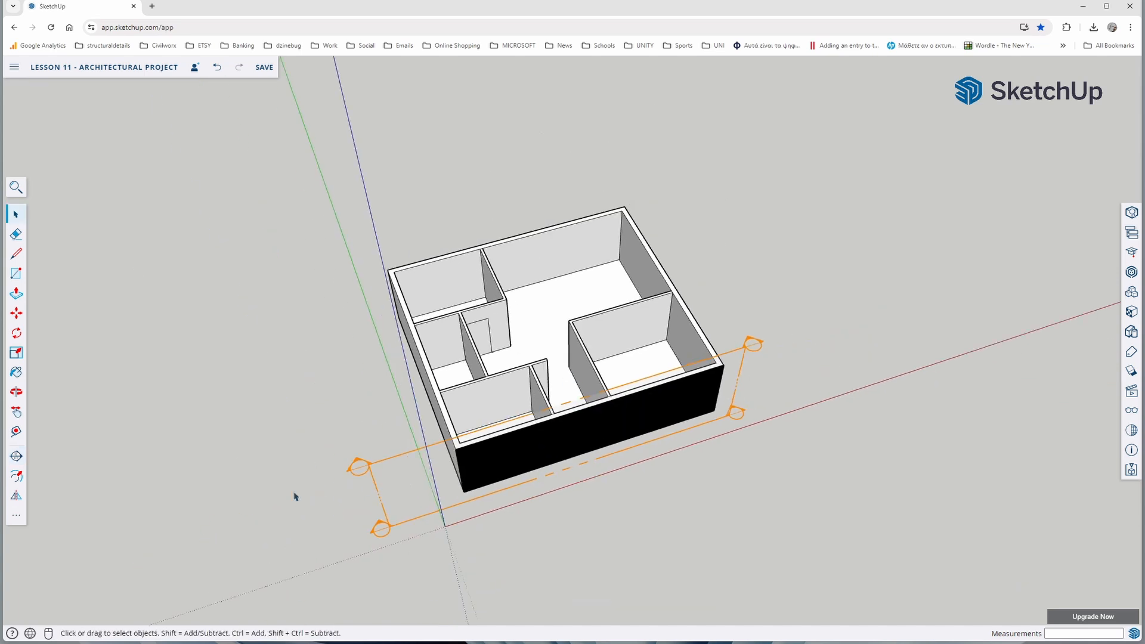
pyautogui.click(393, 462)
pyautogui.press('m')
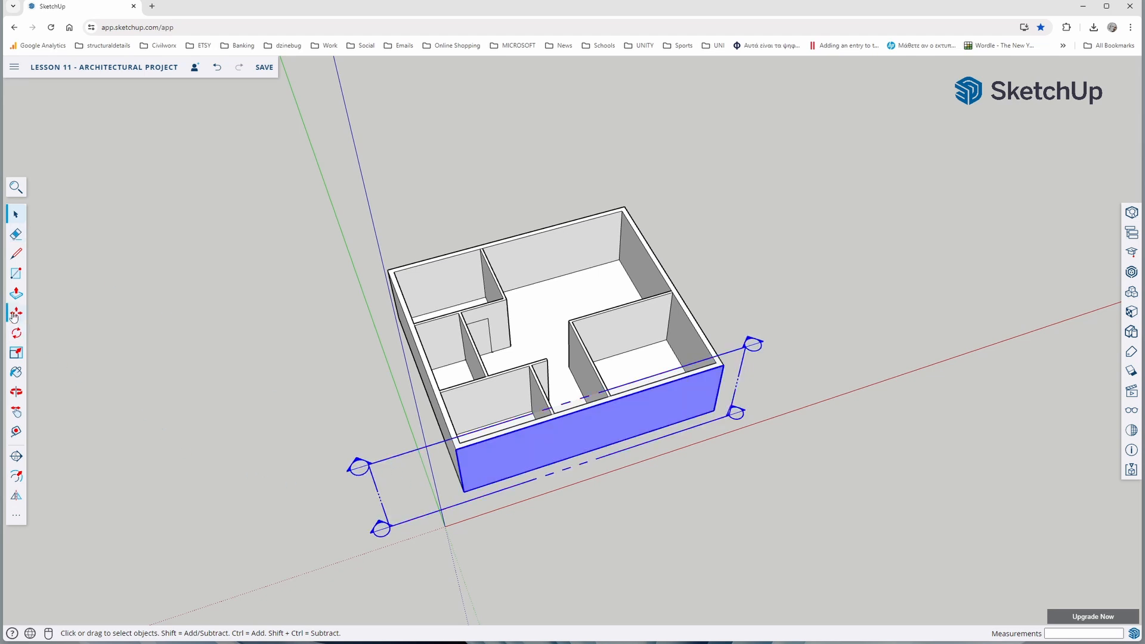
pyautogui.click(352, 527)
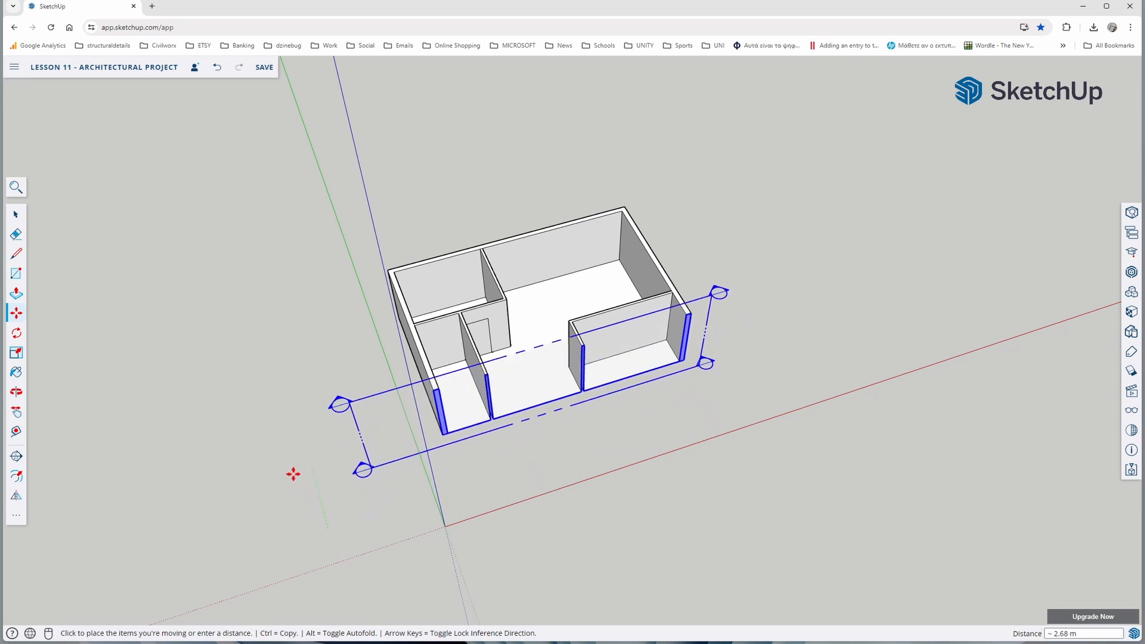
pyautogui.click(279, 446)
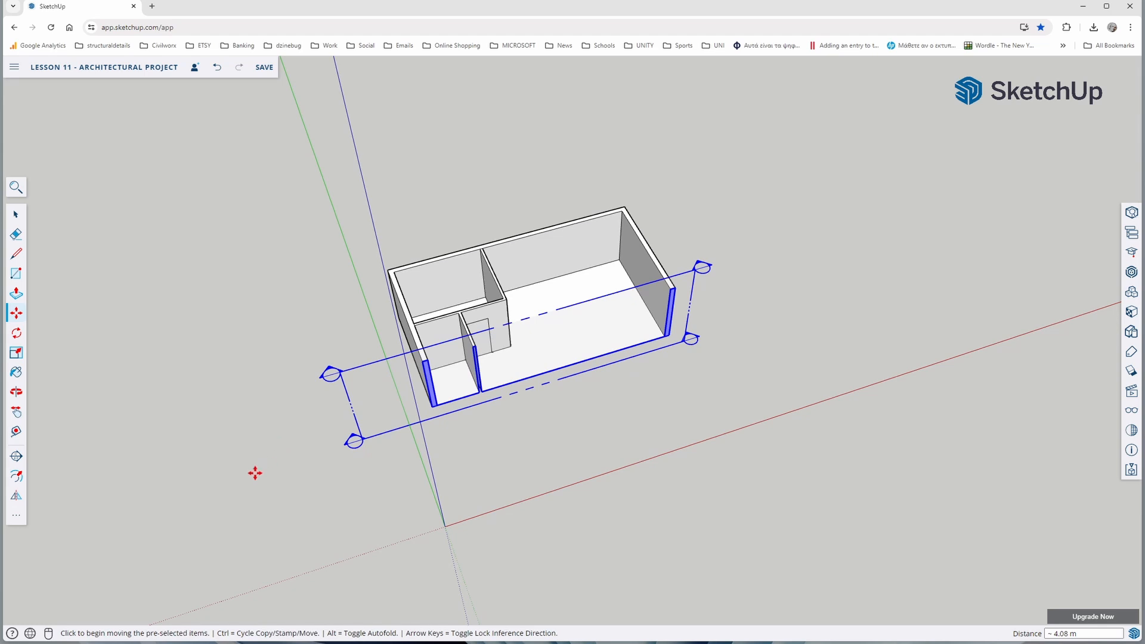
# Measure along the wall base from the door outline's free bottom corner to the far side of the adjoining partition
pyautogui.moveTo(255, 471); pyautogui.dragTo(173, 341, button='middle')
pyautogui.press('m')
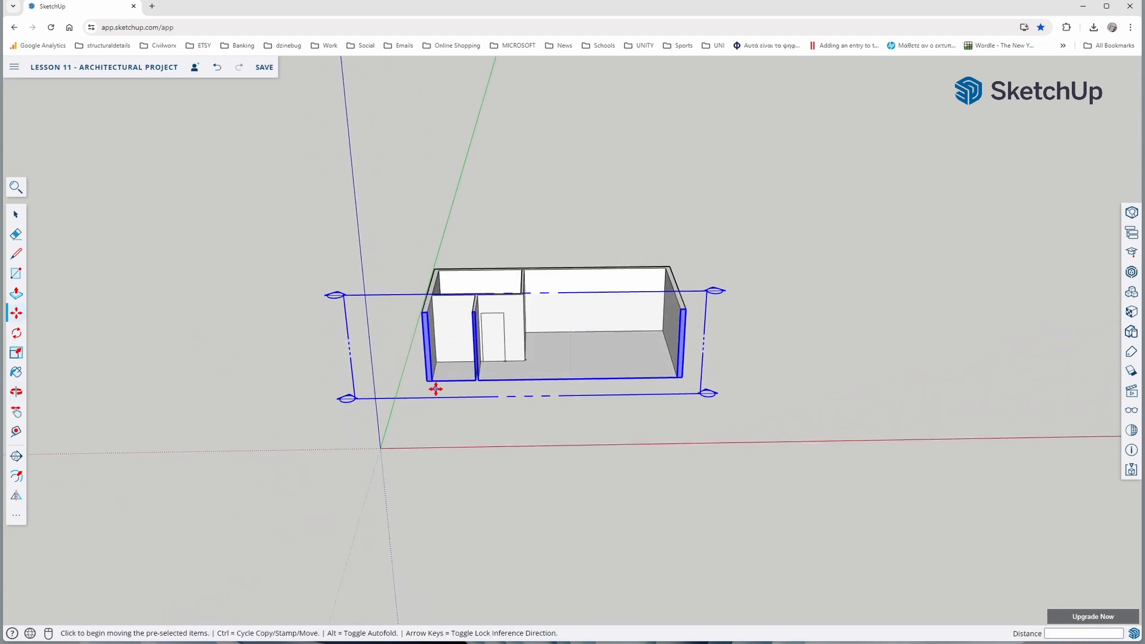
pyautogui.scroll(3, 422, 398)
pyautogui.moveTo(421, 399); pyautogui.dragTo(449, 366, button='middle')
pyautogui.scroll(3, 448, 367)
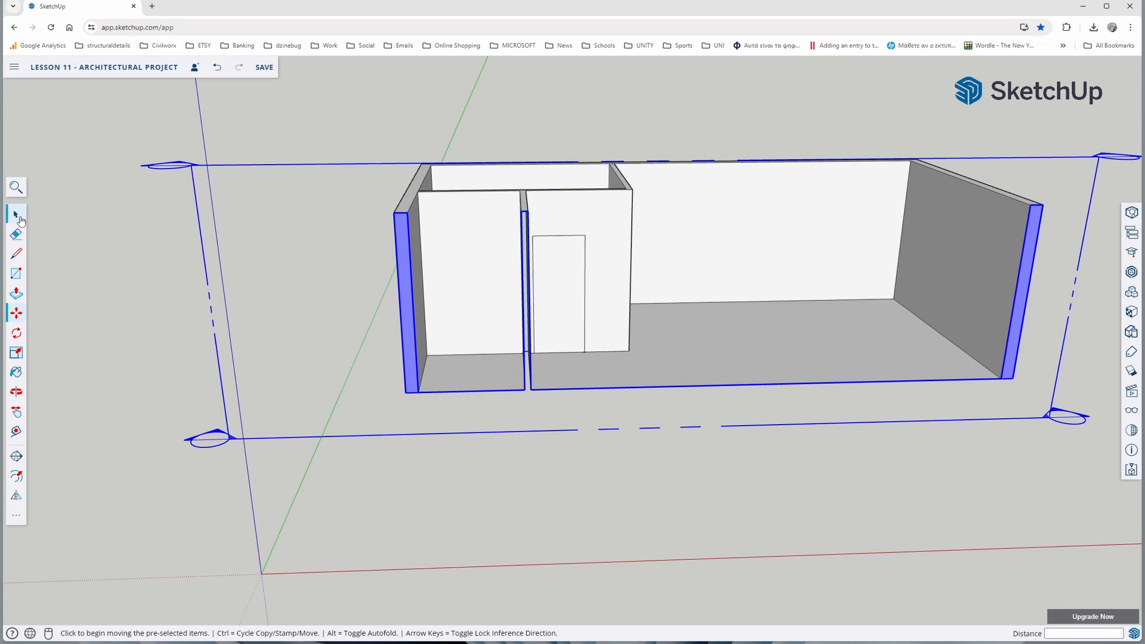
pyautogui.press('o')
pyautogui.moveTo(250, 304); pyautogui.dragTo(261, 340)
pyautogui.press('space')
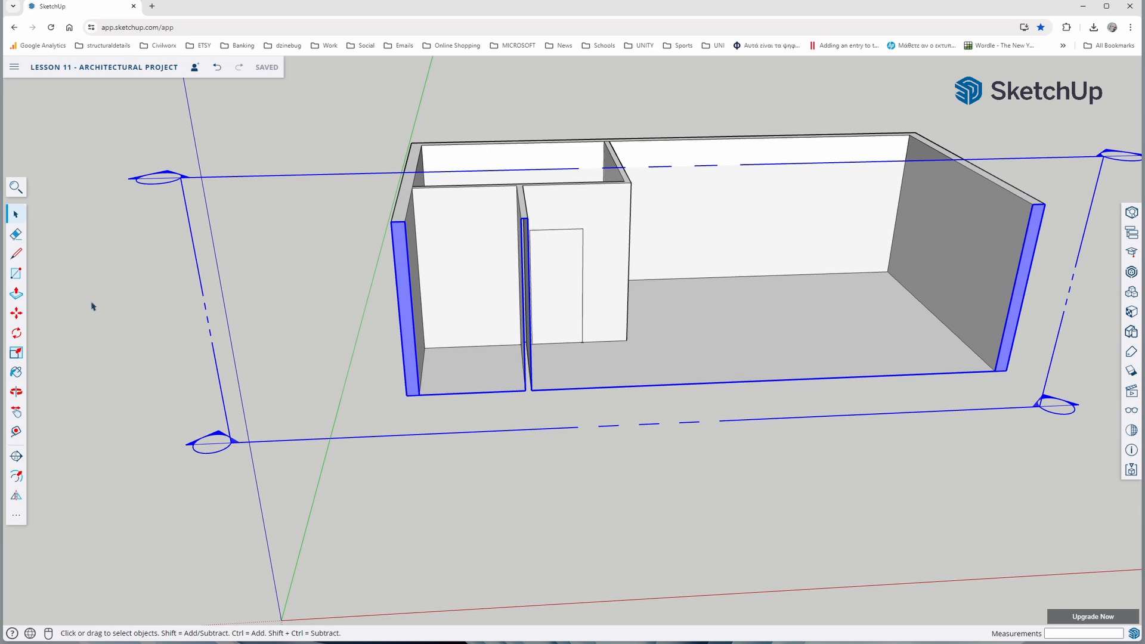
pyautogui.click(16, 431)
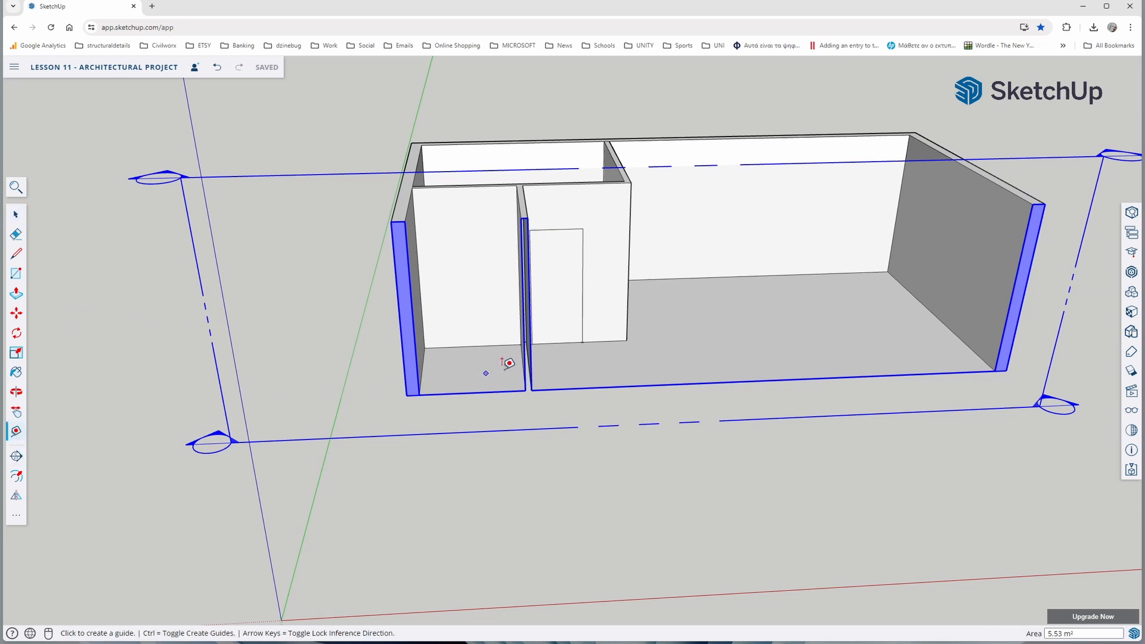
pyautogui.click(581, 341)
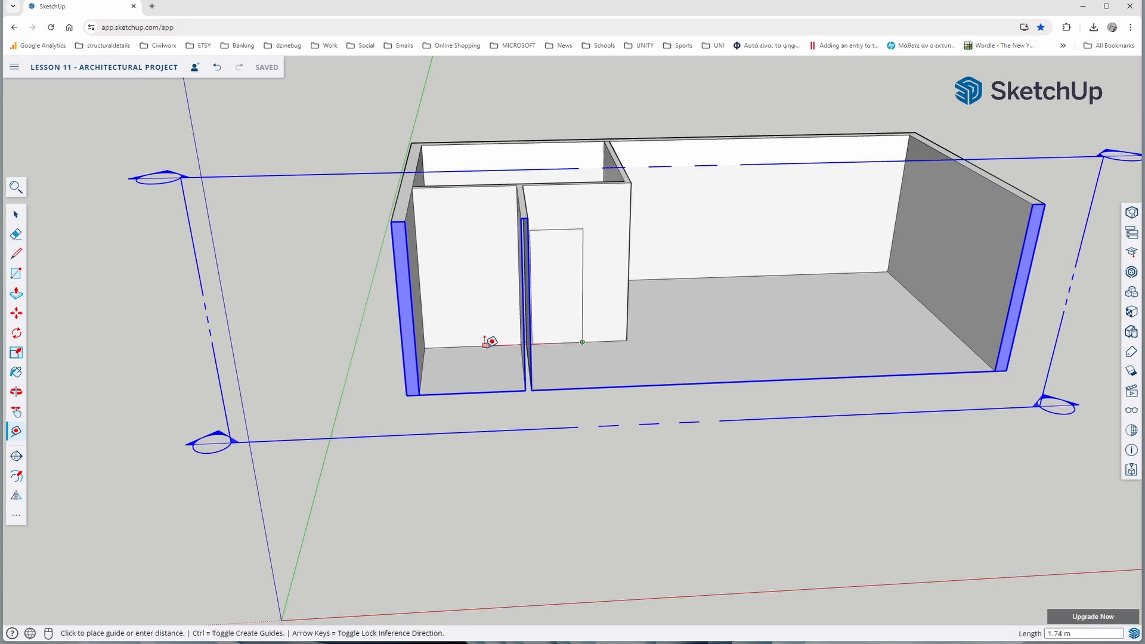
pyautogui.scroll(5, 489, 339)
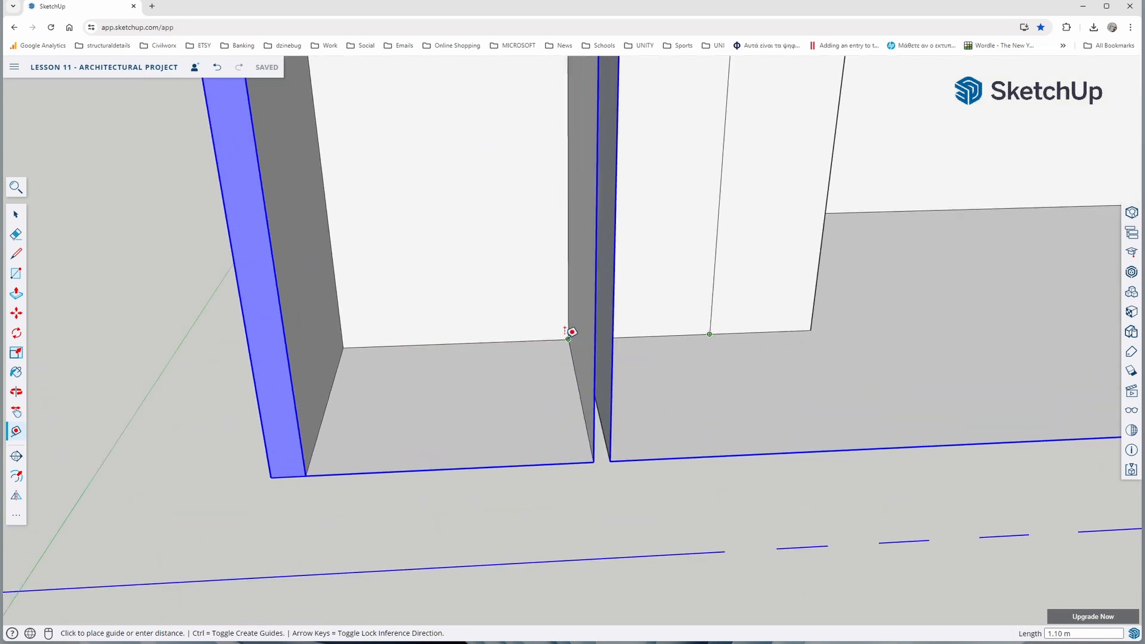
pyautogui.press('space')
# Copy the door outline's three edges 1.2 m along the wall, past the adjoining partition into the middle-left room
pyautogui.scroll(-5, 633, 292)
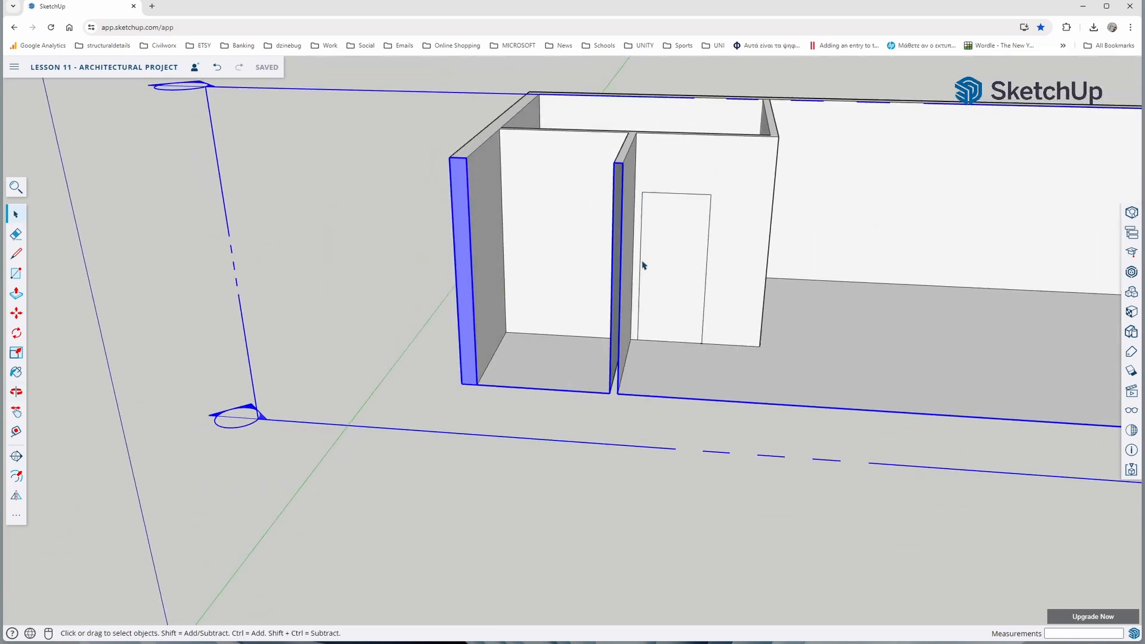
pyautogui.click(641, 265)
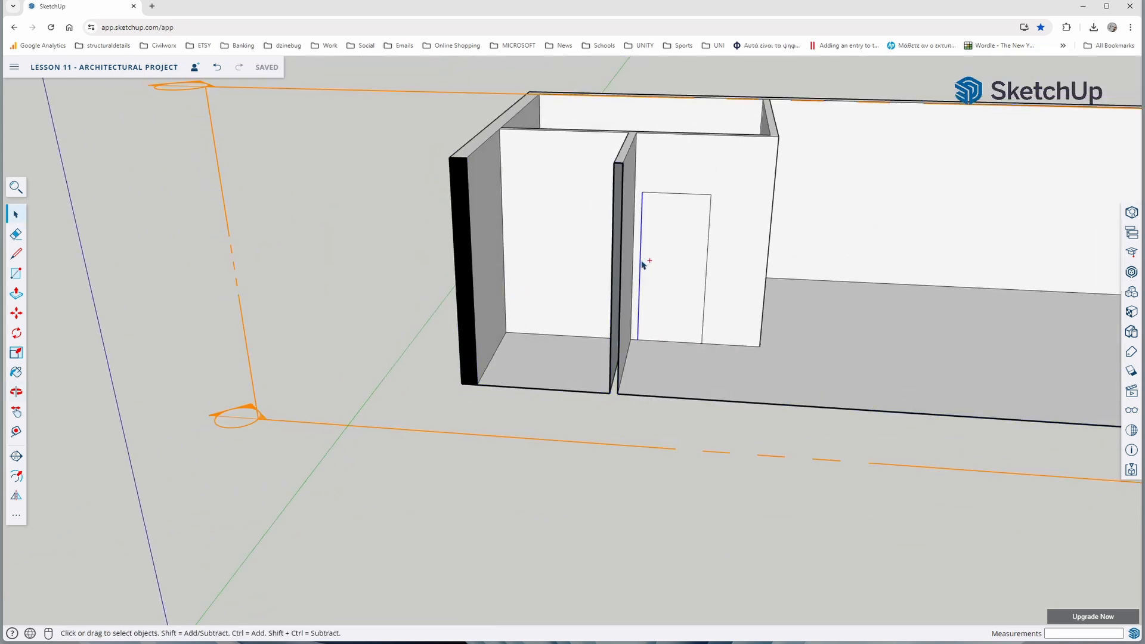
pyautogui.keyDown('ctrl'); pyautogui.click(709, 239); pyautogui.keyUp('ctrl')
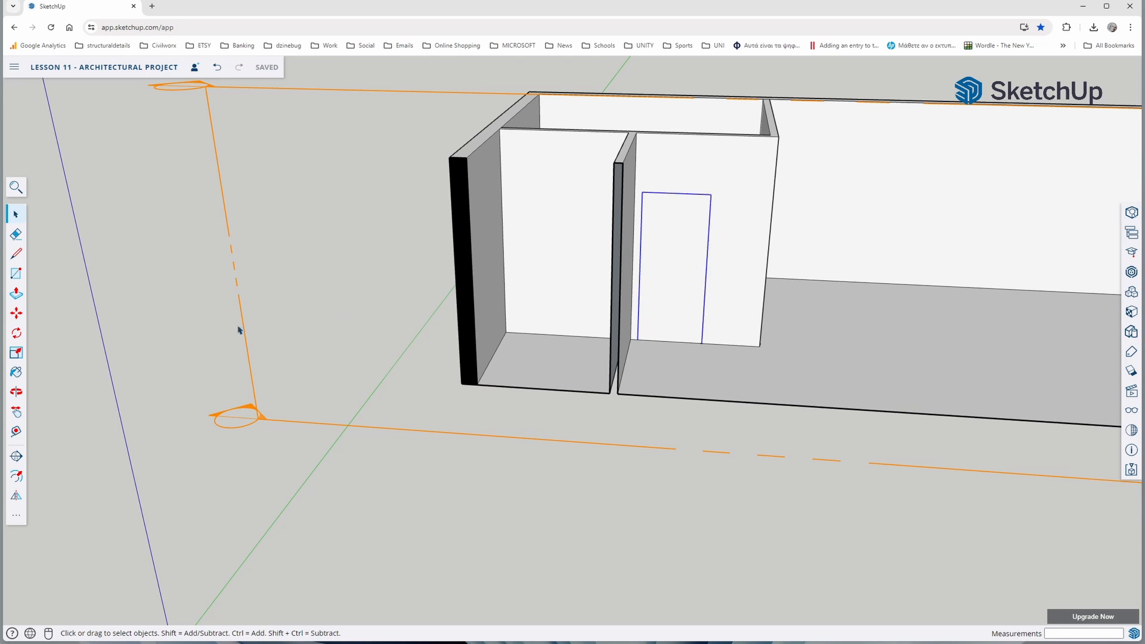
pyautogui.click(16, 312)
pyautogui.click(813, 373)
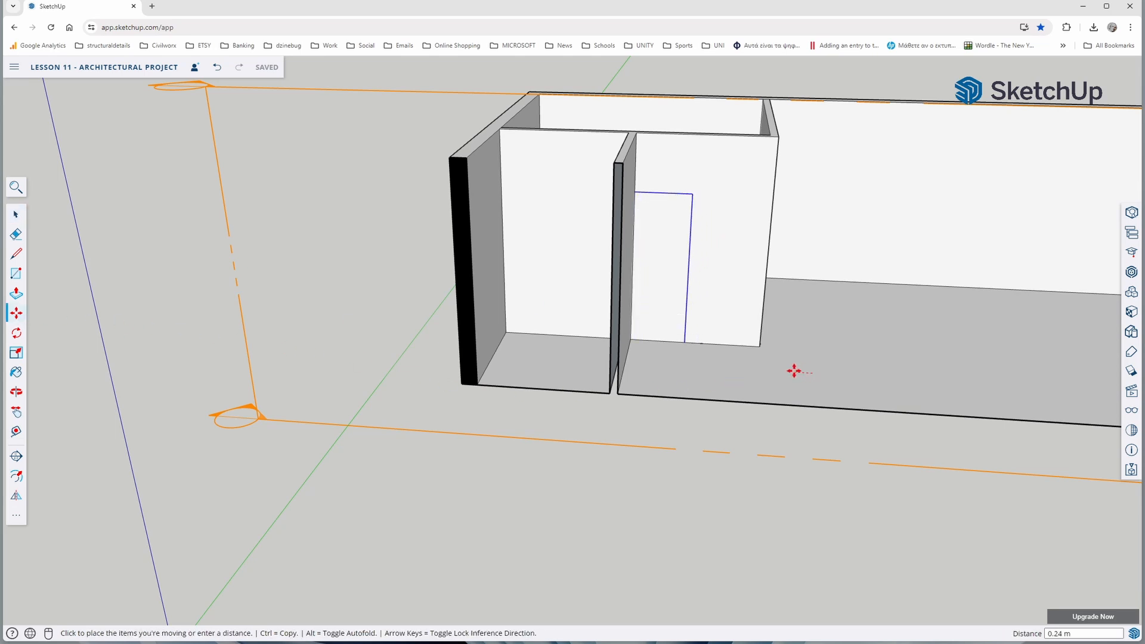
pyautogui.press('ctrl')
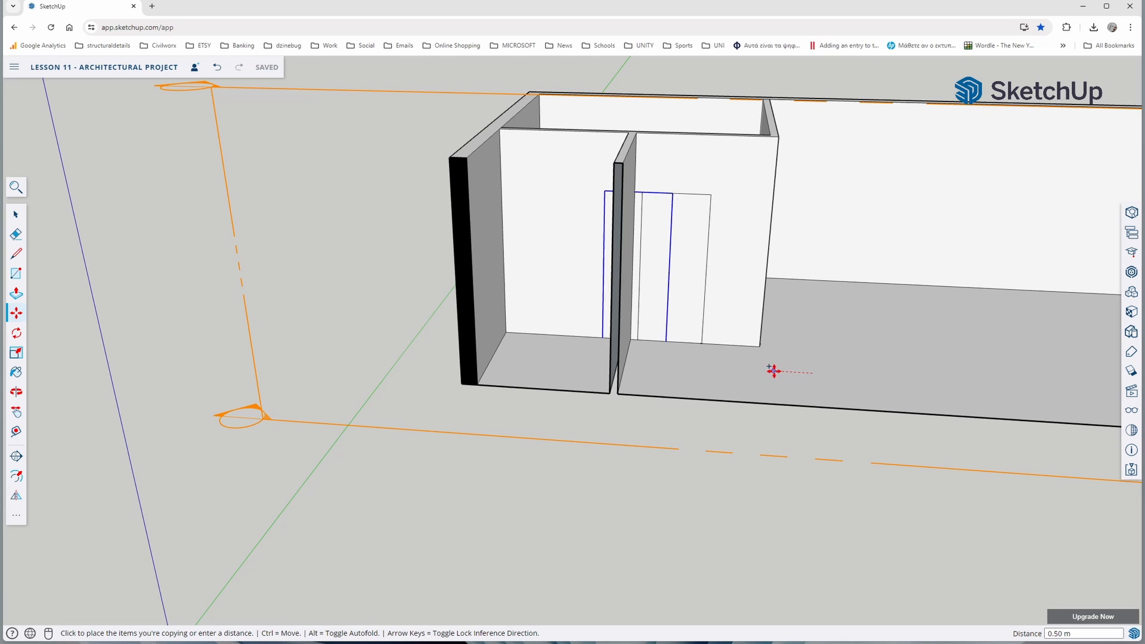
pyautogui.write('1.2')
pyautogui.press('Return')
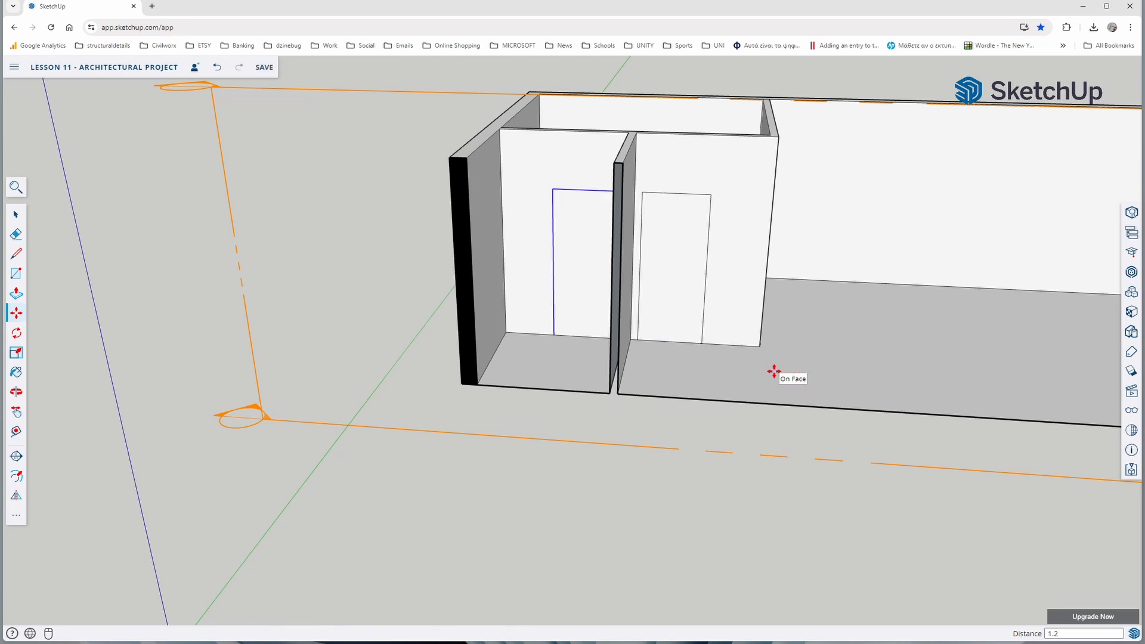
pyautogui.press('space')
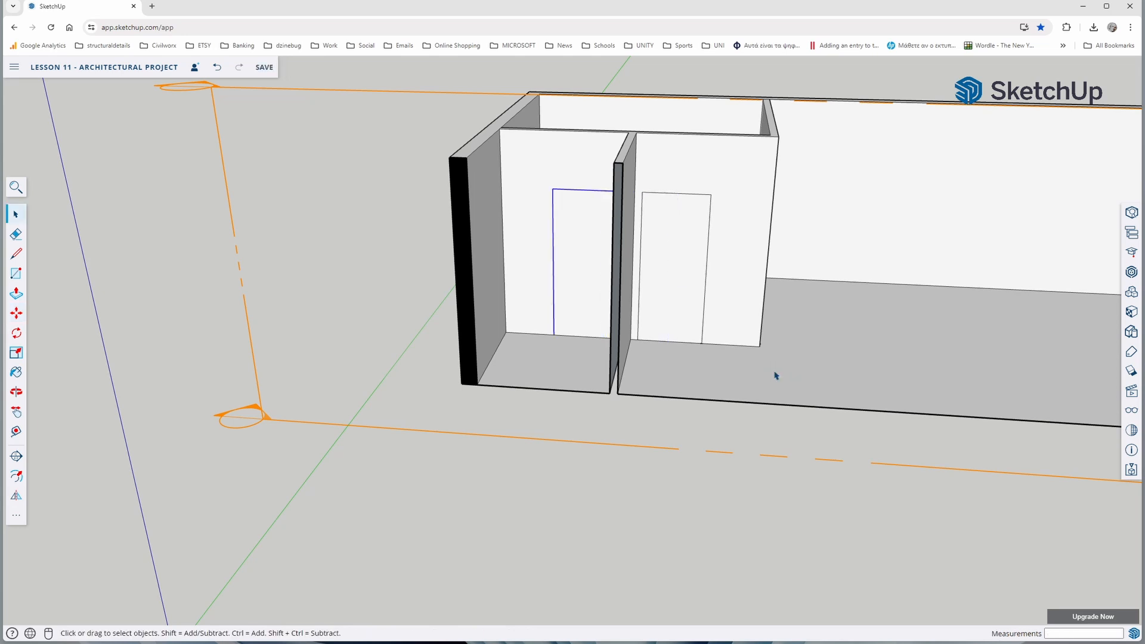
# Cut both door openings through the 0.10 m thick front partition of the back-left room with Push/Pull
pyautogui.click(15, 295)
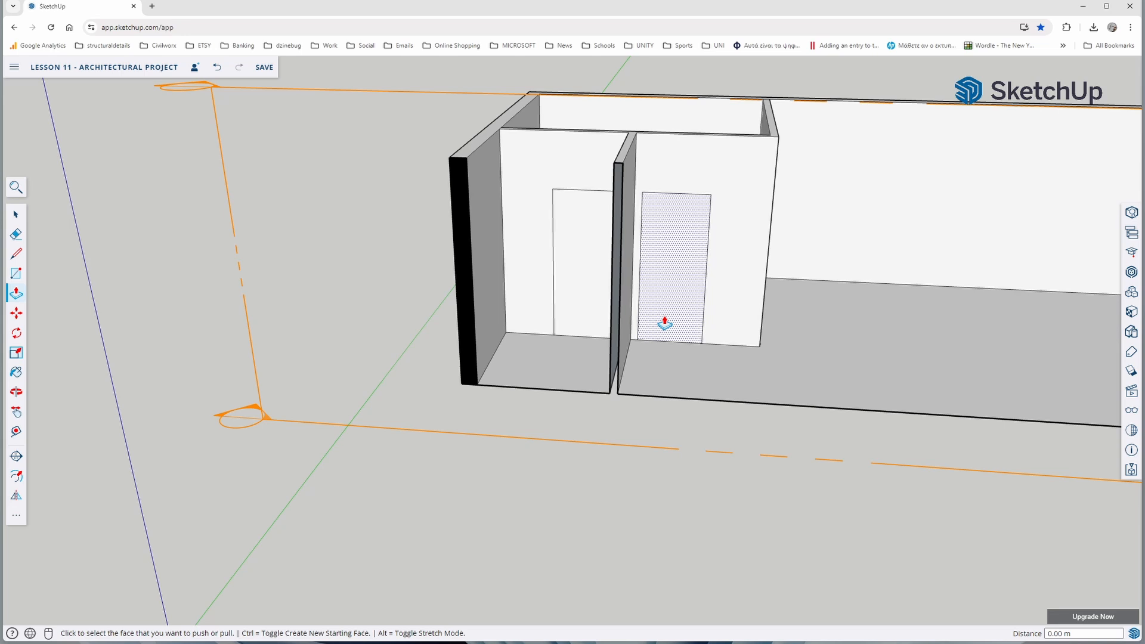
pyautogui.click(665, 324)
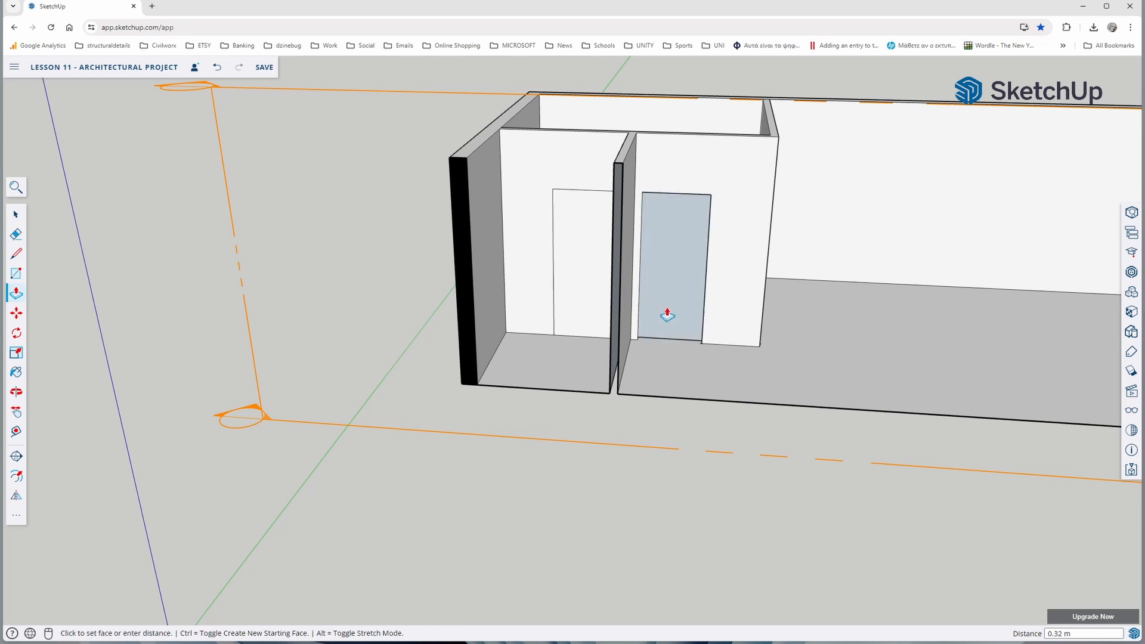
pyautogui.click(667, 314)
pyautogui.click(680, 294)
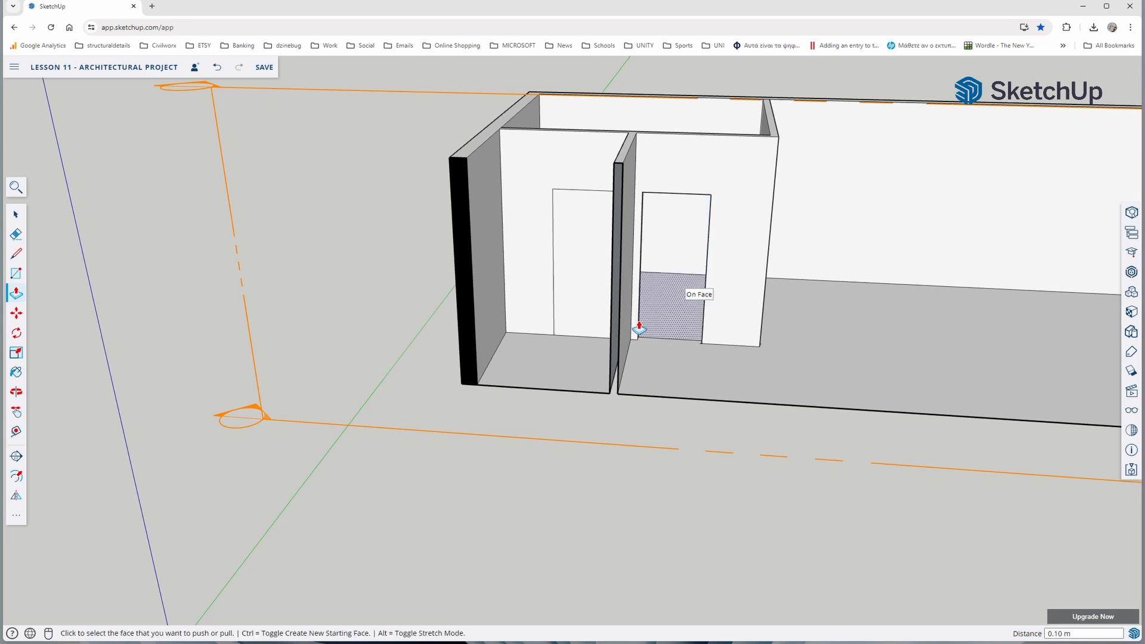
pyautogui.click(573, 326)
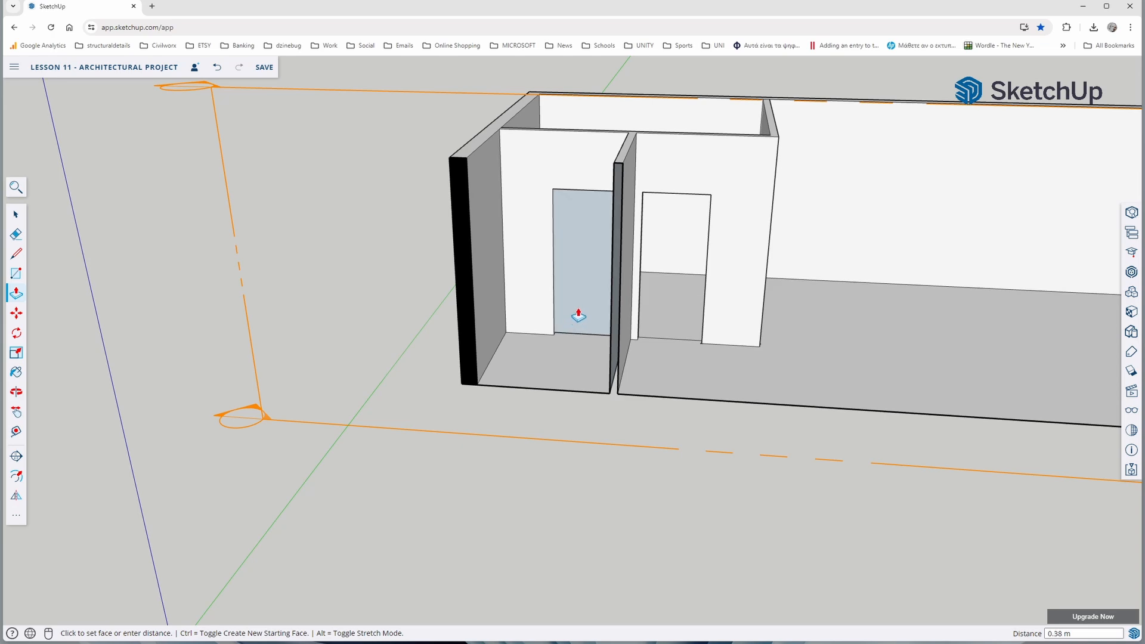
pyautogui.click(583, 259)
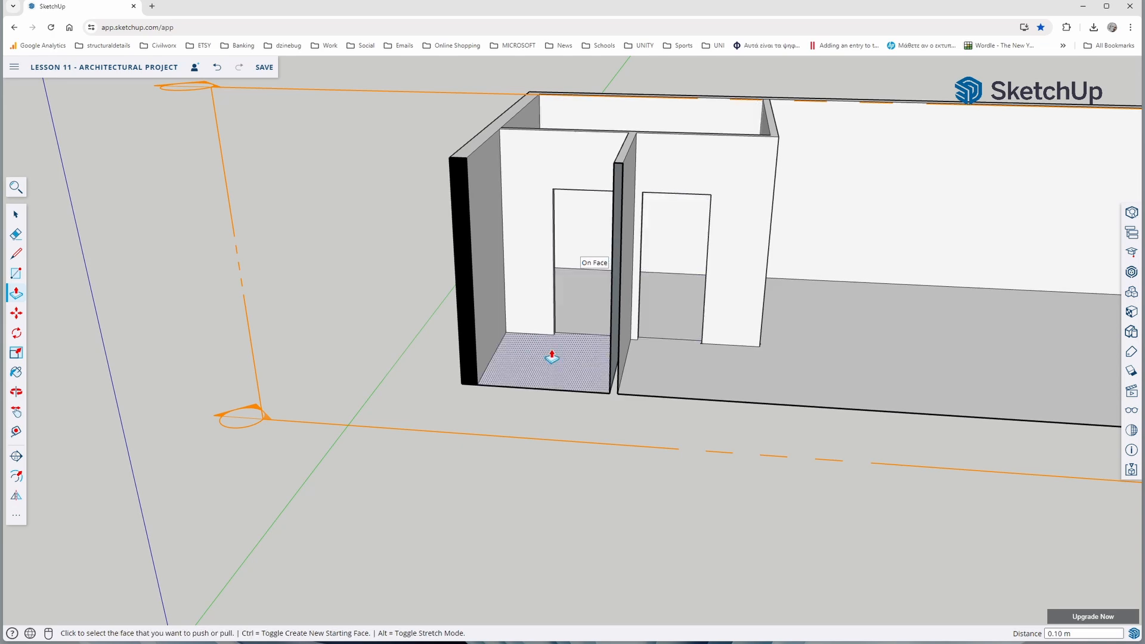
# Delete the section plane cutting across the front of the building
pyautogui.scroll(-4, 553, 334)
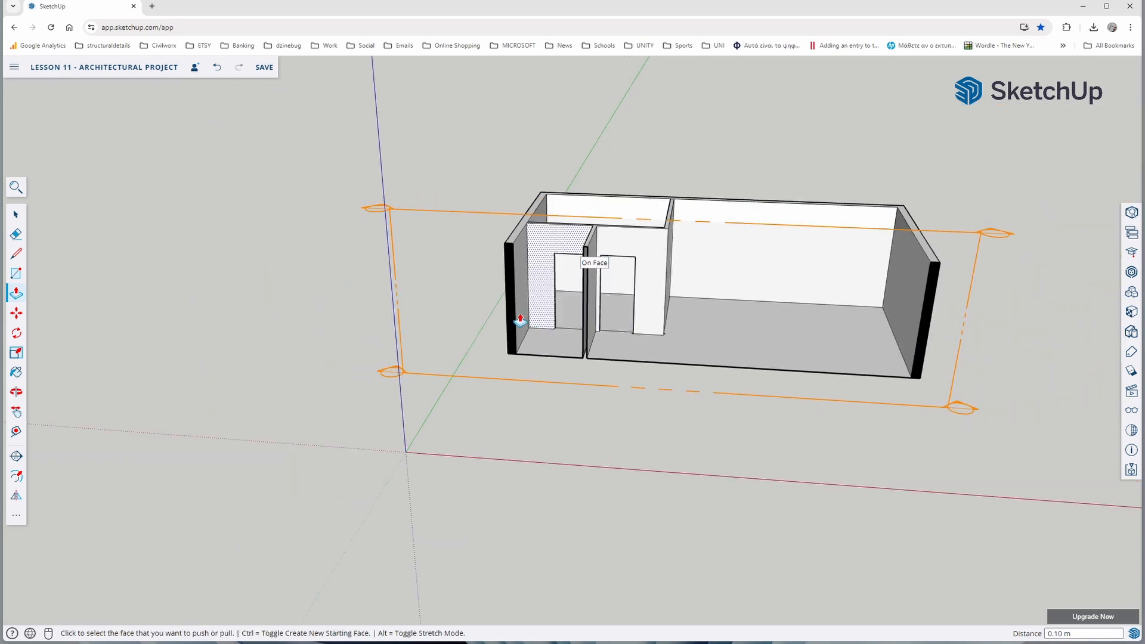
pyautogui.moveTo(456, 291); pyautogui.dragTo(672, 404, button='middle')
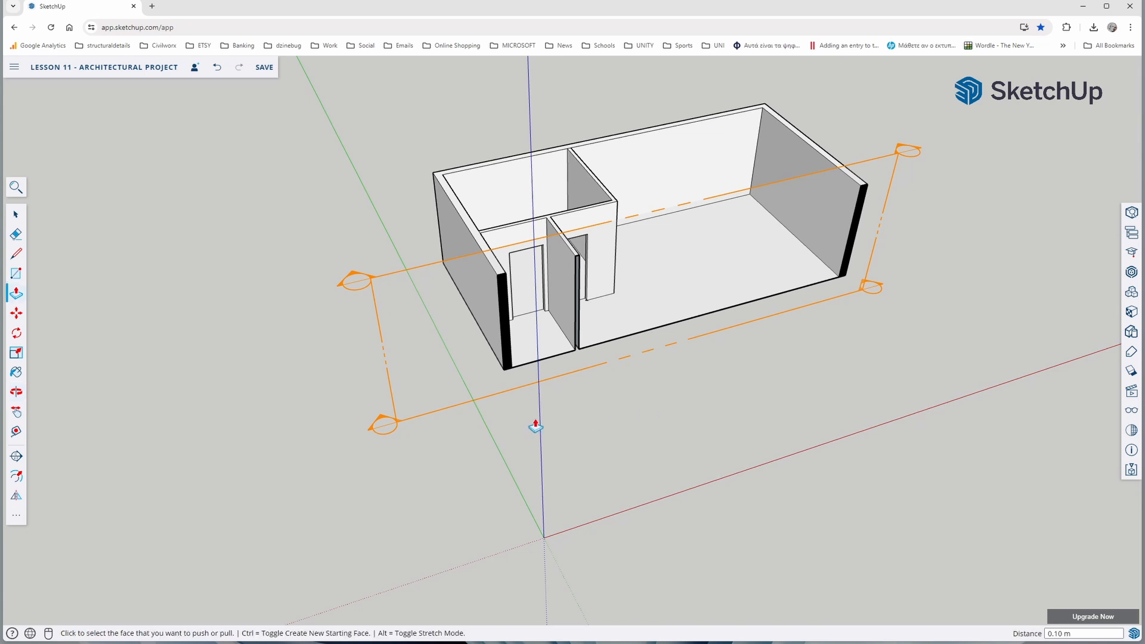
pyautogui.click(17, 216)
pyautogui.click(391, 278)
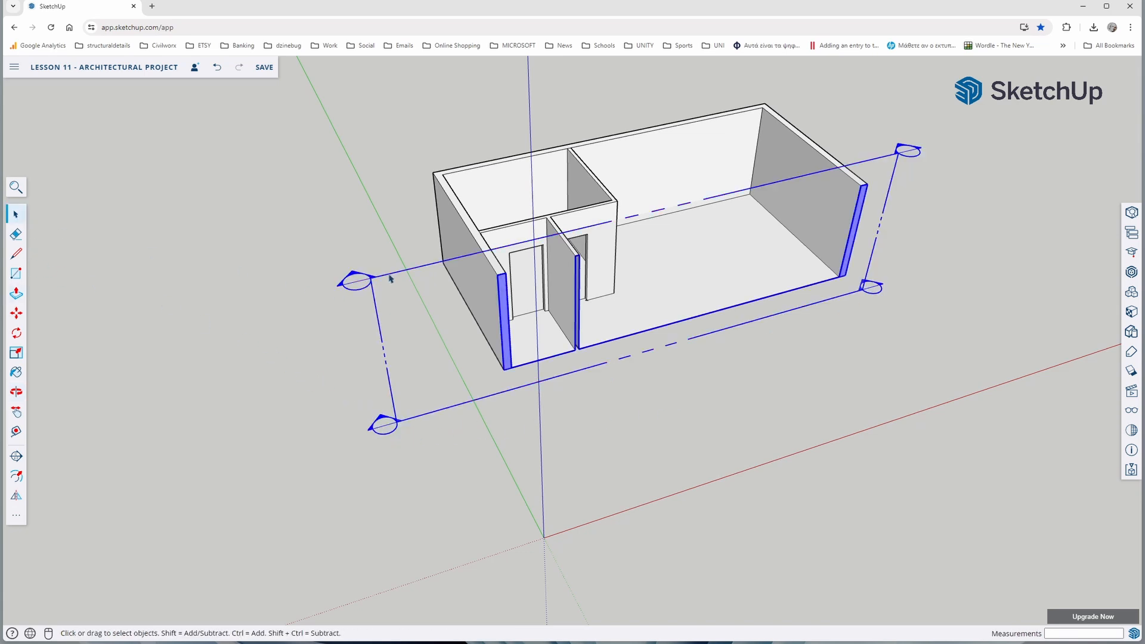
pyautogui.press('Delete')
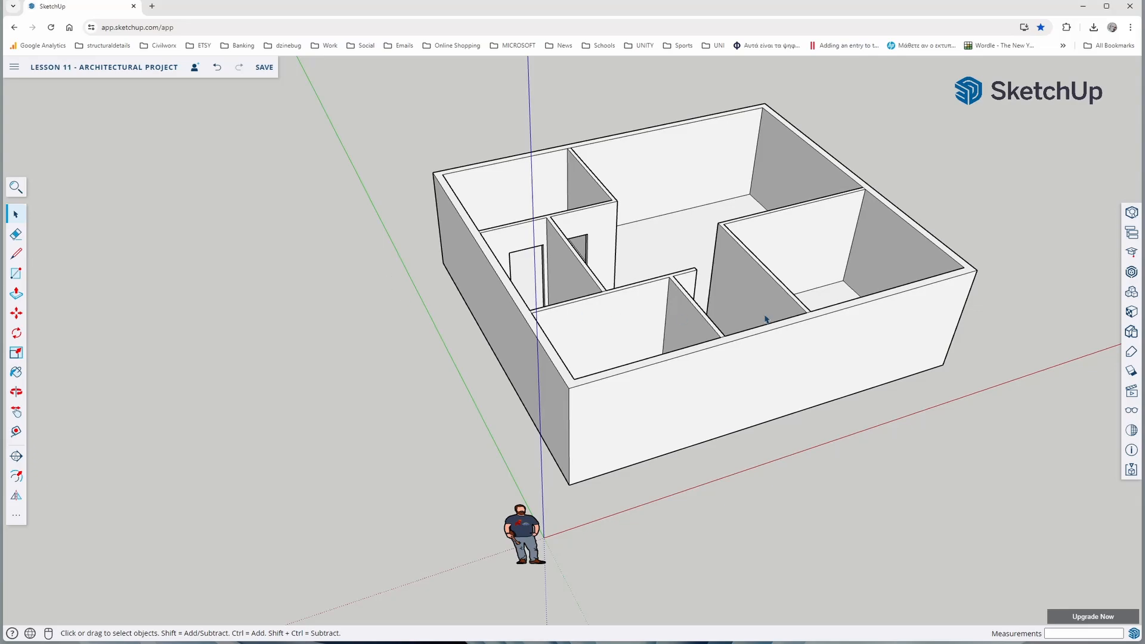
# Outline a door on the front-right room's corridor partition, beside the room's inner back corner
pyautogui.moveTo(765, 319); pyautogui.dragTo(434, 406, button='middle')
pyautogui.moveTo(404, 370); pyautogui.dragTo(769, 383, button='middle')
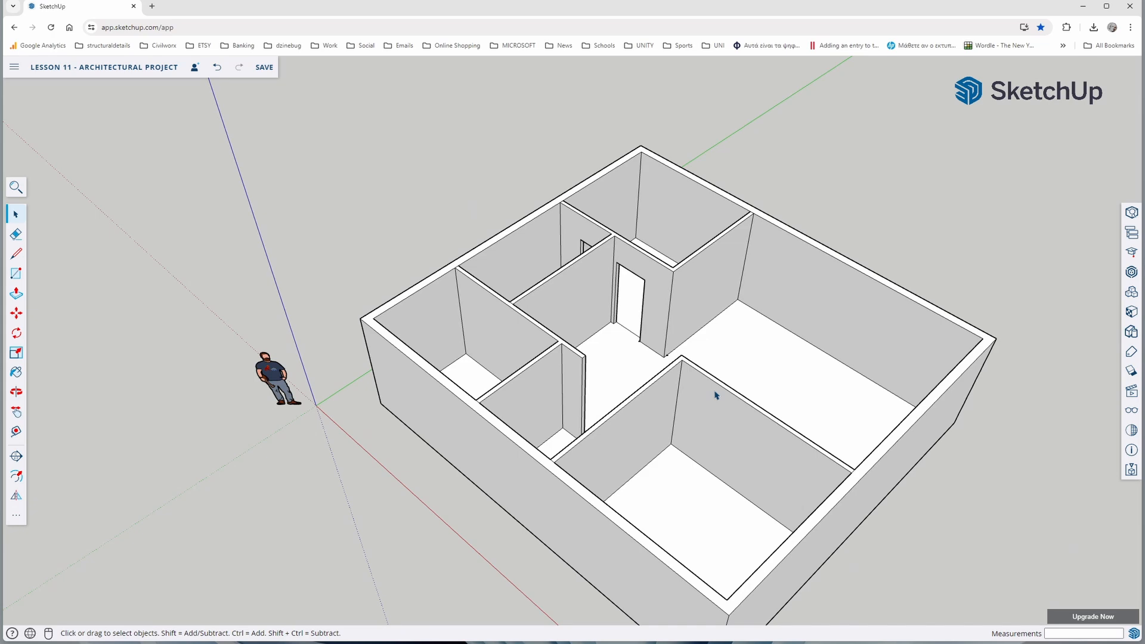
pyautogui.scroll(6, 665, 457)
pyautogui.press('l')
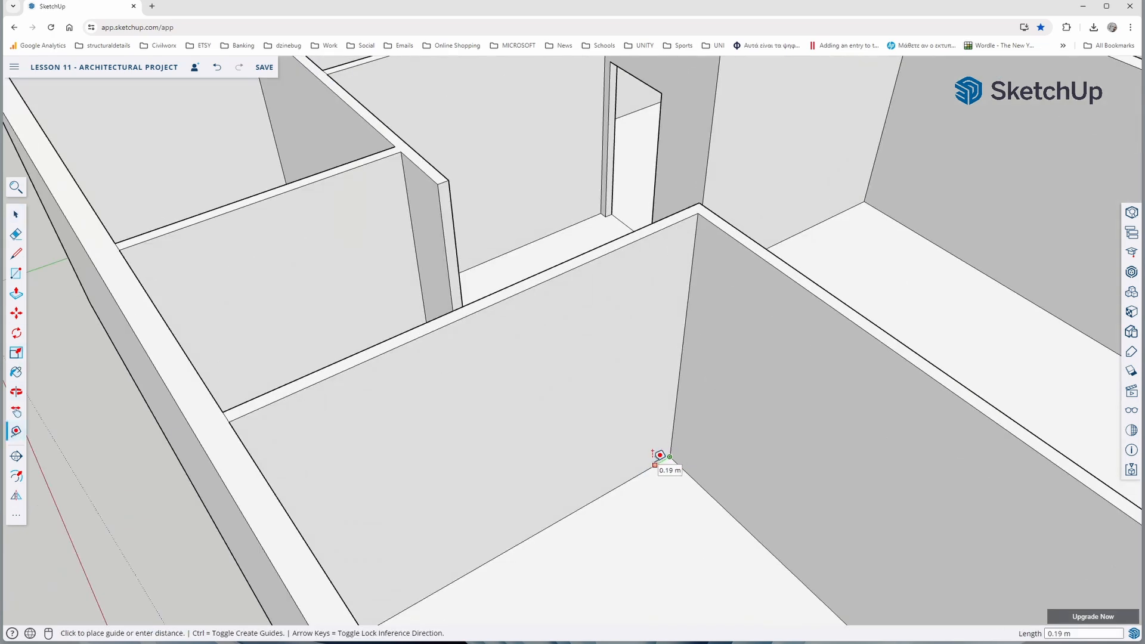
pyautogui.click(662, 461)
pyautogui.click(679, 296)
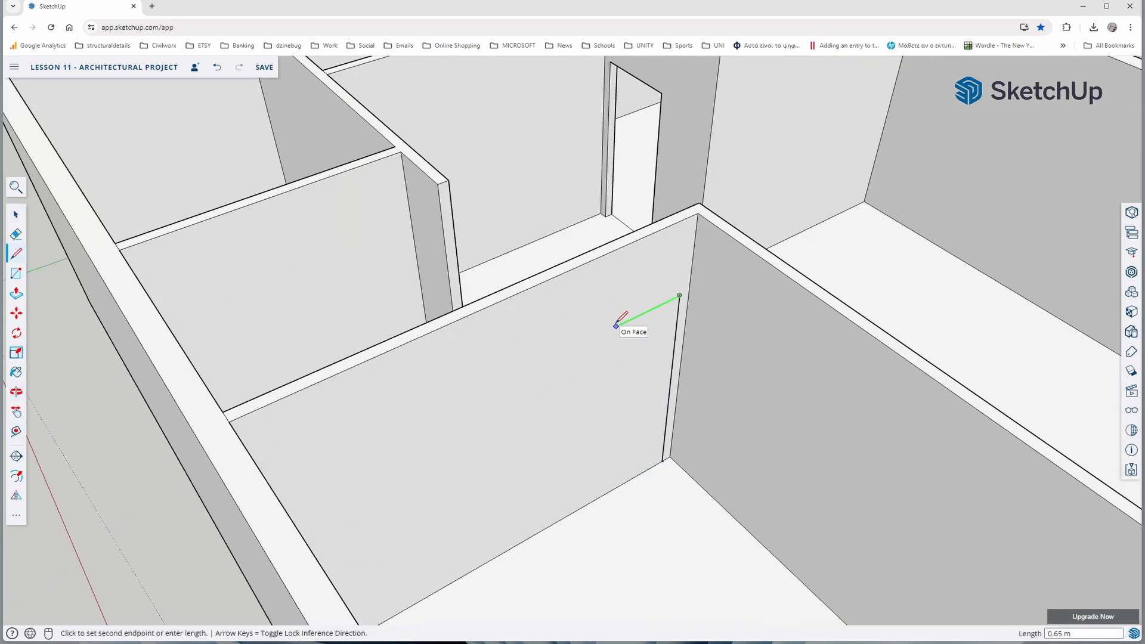
pyautogui.click(591, 339)
pyautogui.click(588, 503)
# Cut the outlined door opening through the front-right room's corridor partition with Push/Pull
pyautogui.click(16, 293)
pyautogui.click(609, 379)
pyautogui.click(611, 381)
# Mark a point 0.8 m from the free end of the front-left room's back partition, along its hall-side base
pyautogui.scroll(-5, 611, 382)
pyautogui.moveTo(746, 375); pyautogui.dragTo(447, 364, button='middle')
pyautogui.press('t')
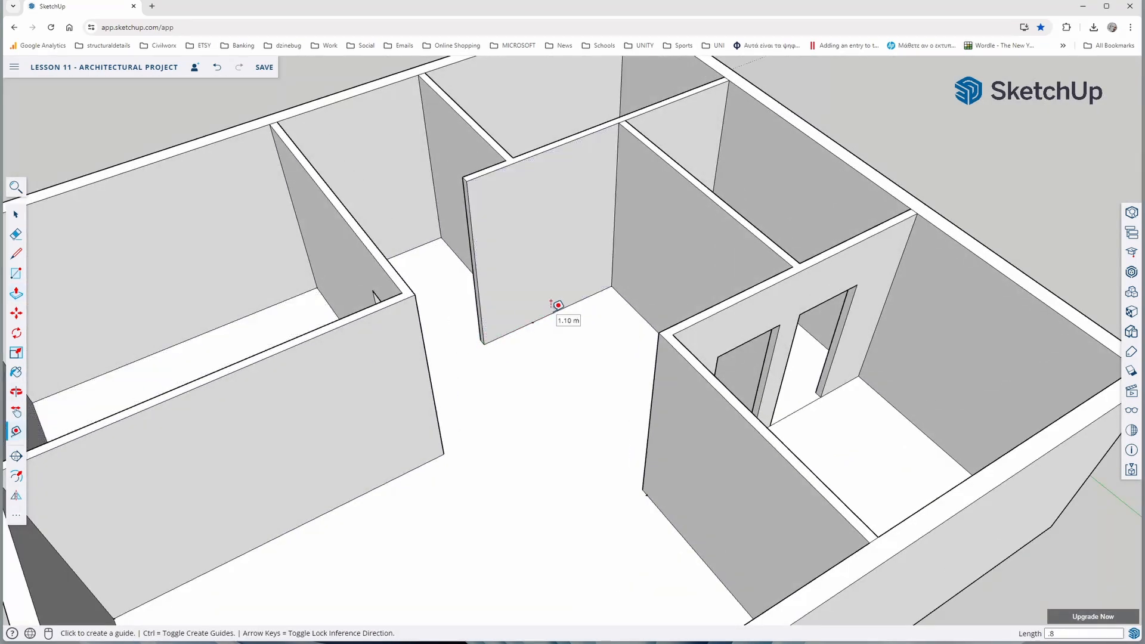
pyautogui.moveTo(421, 263); pyautogui.dragTo(631, 480, button='middle')
pyautogui.press('Return')
# Outline a 0.9 m wide, 2.2 m high door on the front-left room's back partition, beside the inner corner
pyautogui.press('l')
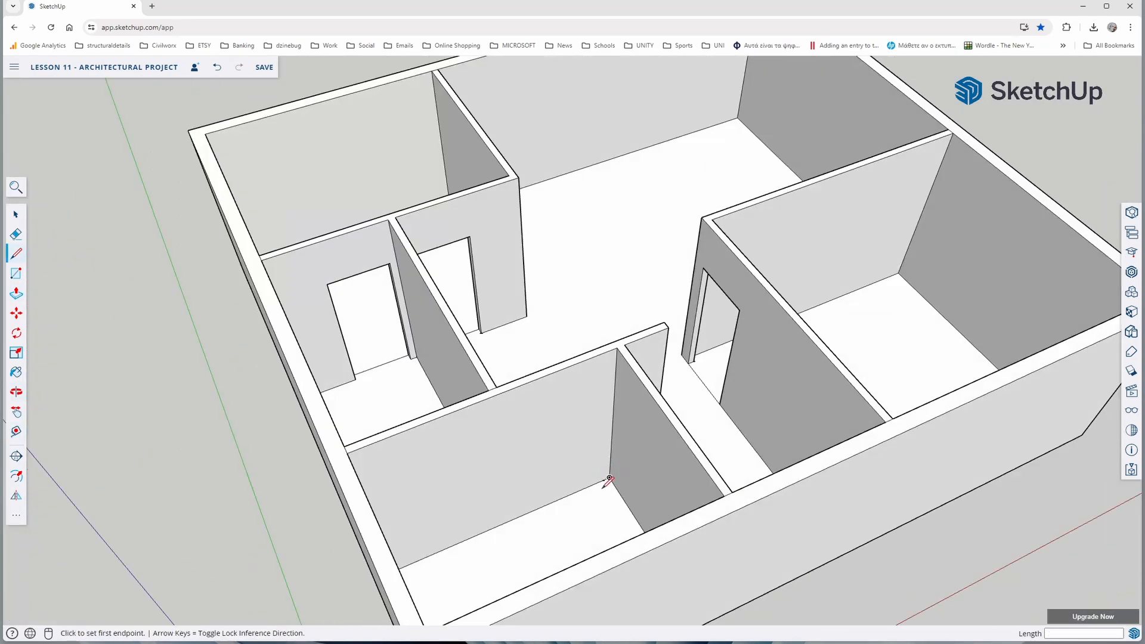
pyautogui.scroll(5, 605, 480)
pyautogui.click(607, 465)
pyautogui.write('2.2')
pyautogui.press('Return')
pyautogui.press('Right')
pyautogui.write('.9')
pyautogui.press('Return')
pyautogui.press('Up')
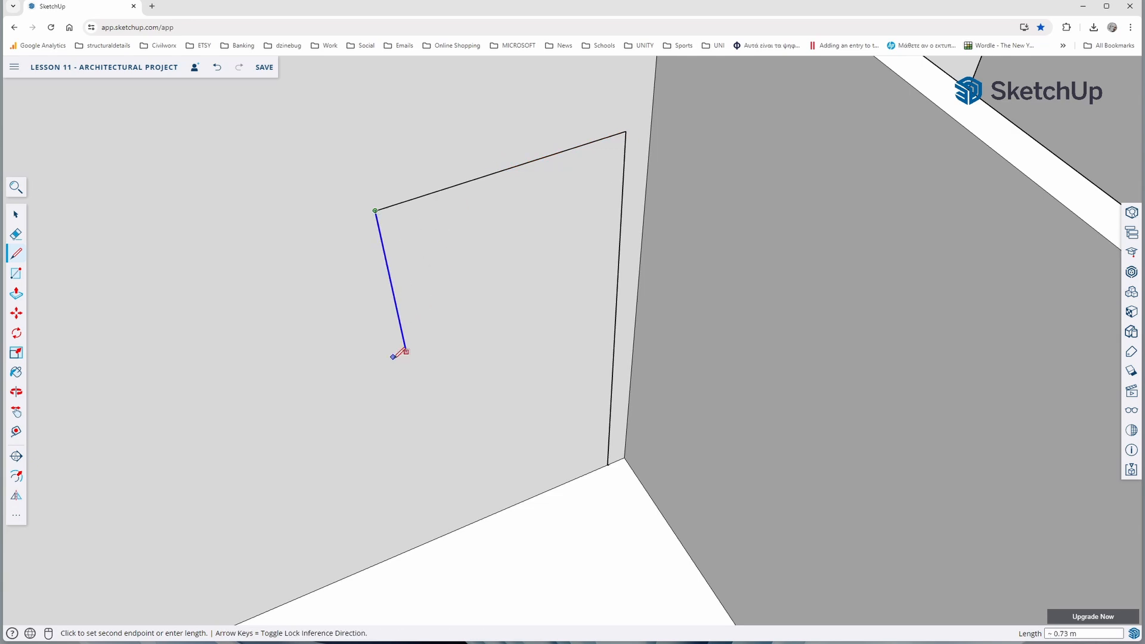
pyautogui.write('2.2')
pyautogui.press('Return')
# Cut the outlined door opening through the front-left room's back partition with Push/Pull
pyautogui.press('p')
pyautogui.click(495, 358)
pyautogui.click(501, 349)
# Mark a point on the inner base of the front wall, 0.2 m from the front-right room's partition
pyautogui.scroll(-7, 501, 349)
pyautogui.moveTo(455, 387); pyautogui.dragTo(604, 433, button='middle')
pyautogui.click(16, 431)
pyautogui.moveTo(536, 334); pyautogui.dragTo(471, 352, button='middle')
pyautogui.scroll(6, 489, 286)
pyautogui.click(497, 279)
pyautogui.write('.2')
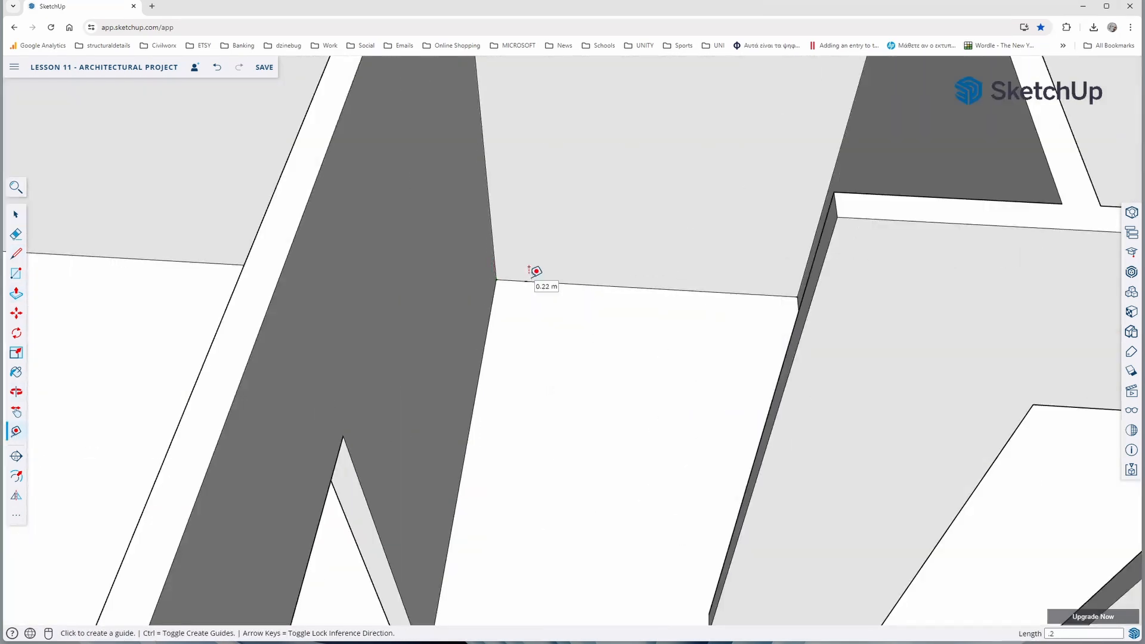
pyautogui.press('Return')
# Outline a 1.5 m wide, 2.4 m high main door from the marked point and cut it through the 0.20 m front wall
pyautogui.press('l')
pyautogui.click(525, 281)
pyautogui.write('2.2')
pyautogui.press('Return')
pyautogui.press('Right')
pyautogui.scroll(-7, 523, 209)
pyautogui.write('1.5')
pyautogui.press('Return')
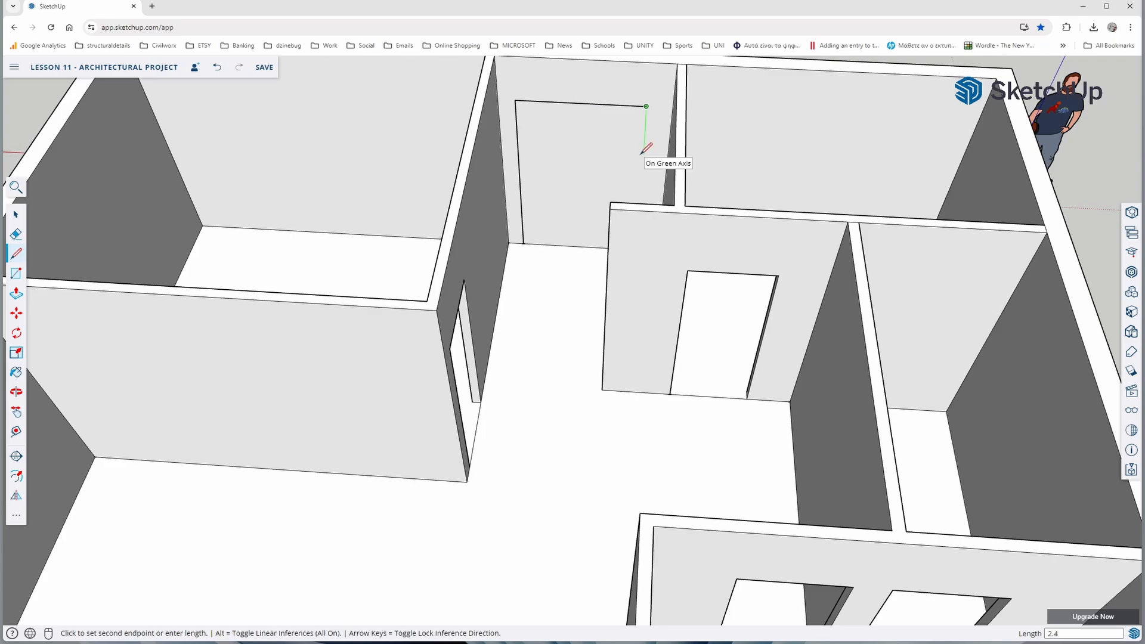
pyautogui.press('p')
pyautogui.moveTo(557, 197); pyautogui.dragTo(402, 256, button='middle')
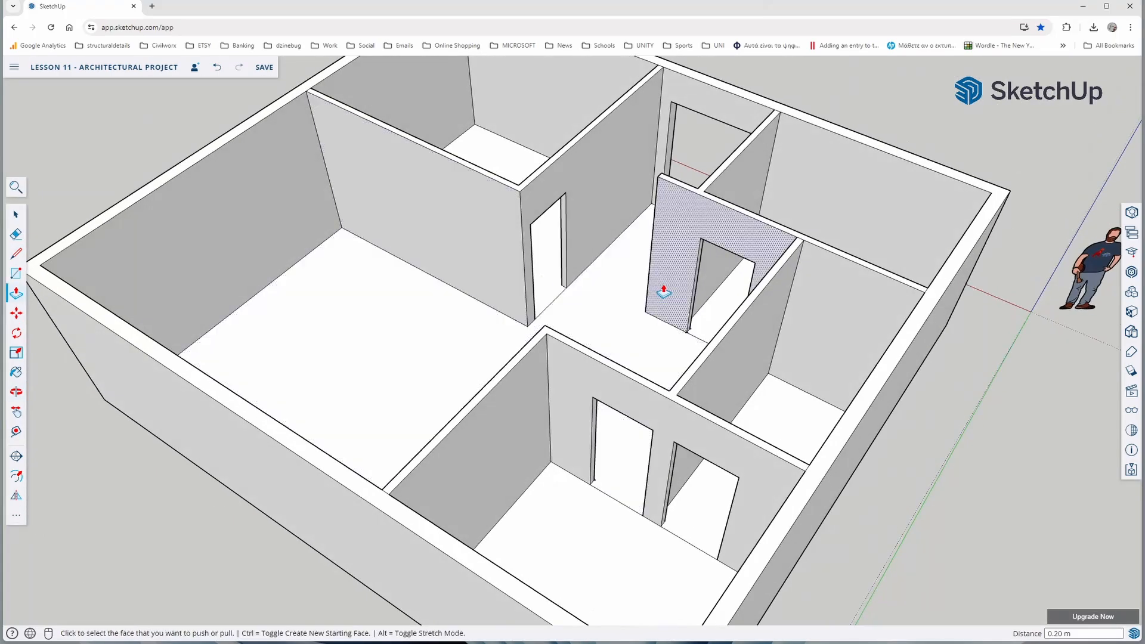
# Examine the main entrance and the interior door openings from several sides of the building
pyautogui.moveTo(664, 291)
pyautogui.mouseDown(button='middle')
pyautogui.moveTo(343, 287)
pyautogui.moveTo(461, 302)
pyautogui.moveTo(403, 298)
pyautogui.mouseUp(button='middle')
pyautogui.moveTo(701, 291)
pyautogui.mouseDown(button='middle')
pyautogui.moveTo(475, 235)
pyautogui.moveTo(623, 316)
pyautogui.moveTo(550, 358)
pyautogui.moveTo(507, 312)
pyautogui.moveTo(623, 365)
pyautogui.mouseUp(button='middle')
pyautogui.moveTo(504, 329); pyautogui.dragTo(542, 344, button='middle')
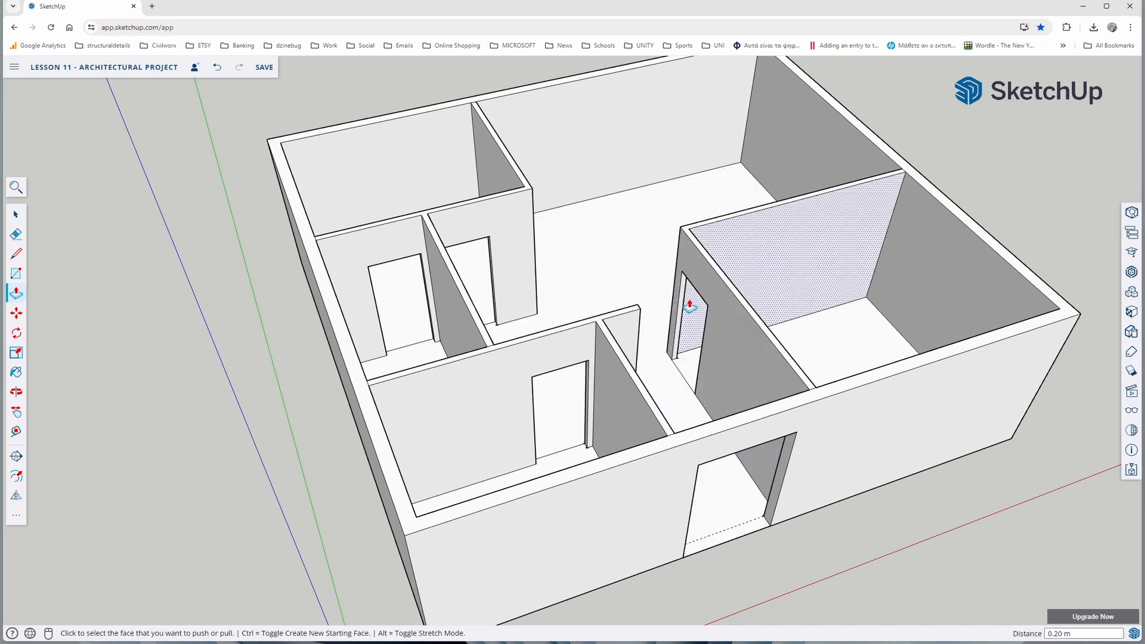
pyautogui.moveTo(690, 305); pyautogui.dragTo(641, 331, button='middle')
pyautogui.moveTo(656, 388); pyautogui.dragTo(536, 307, button='middle')
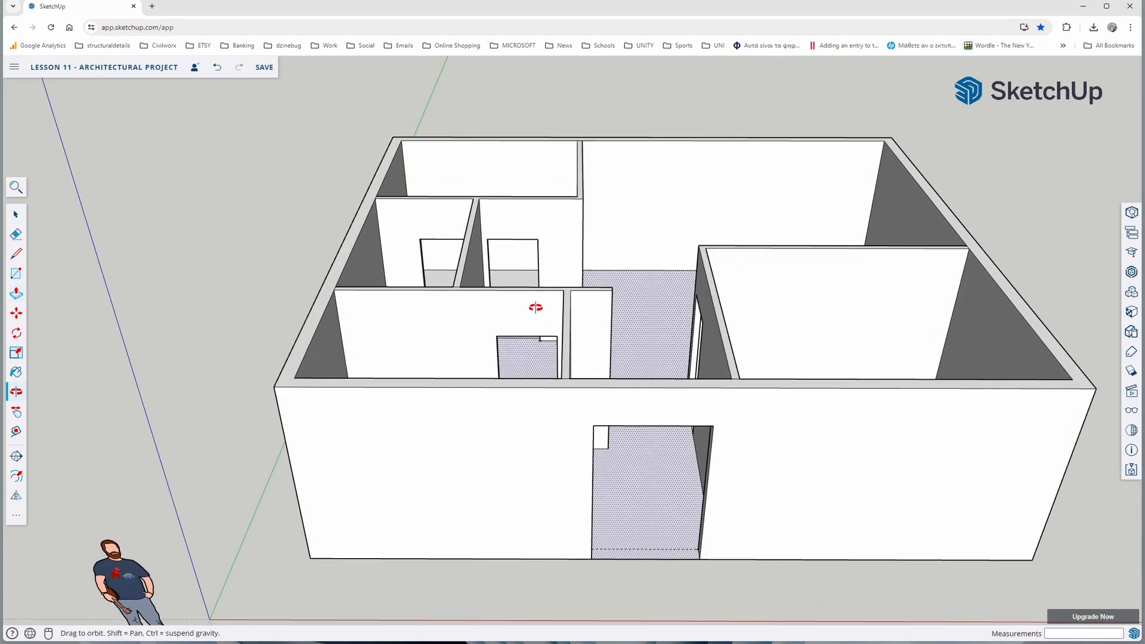
pyautogui.moveTo(547, 351); pyautogui.dragTo(502, 236, button='middle')
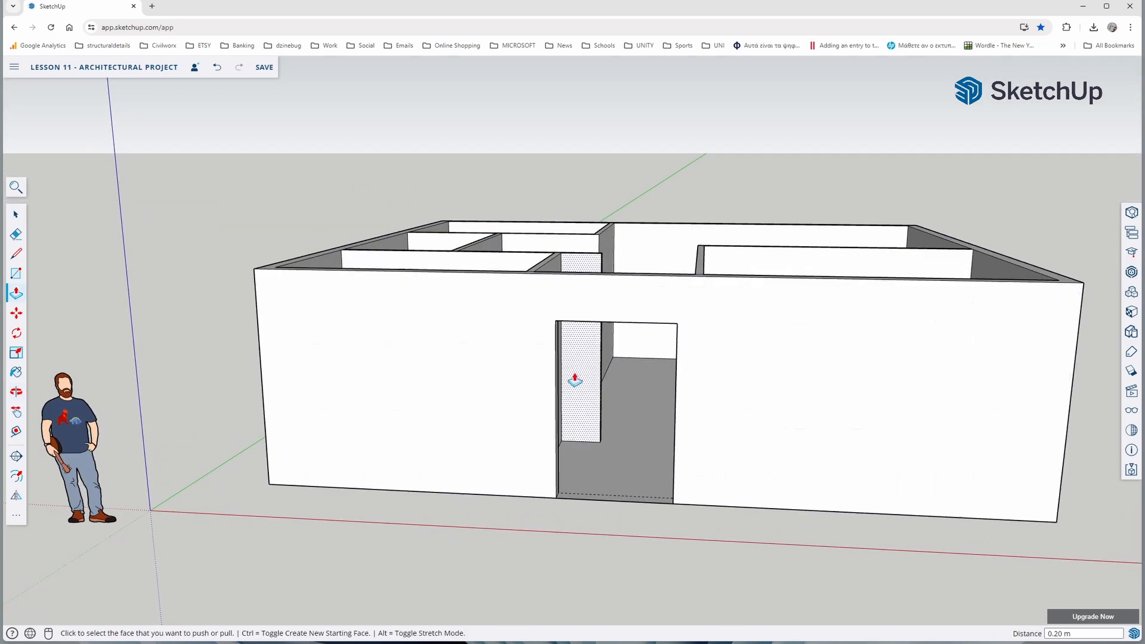
pyautogui.moveTo(606, 304); pyautogui.dragTo(521, 379, button='middle')
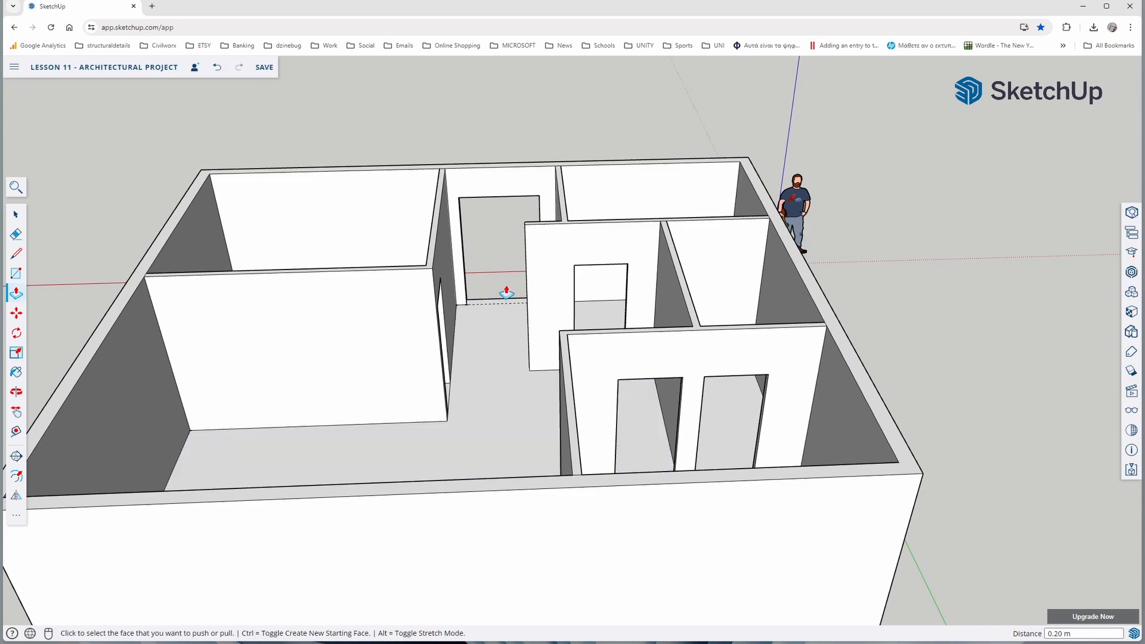
pyautogui.moveTo(503, 288); pyautogui.dragTo(592, 345, button='middle')
pyautogui.moveTo(453, 317); pyautogui.dragTo(557, 358, button='middle')
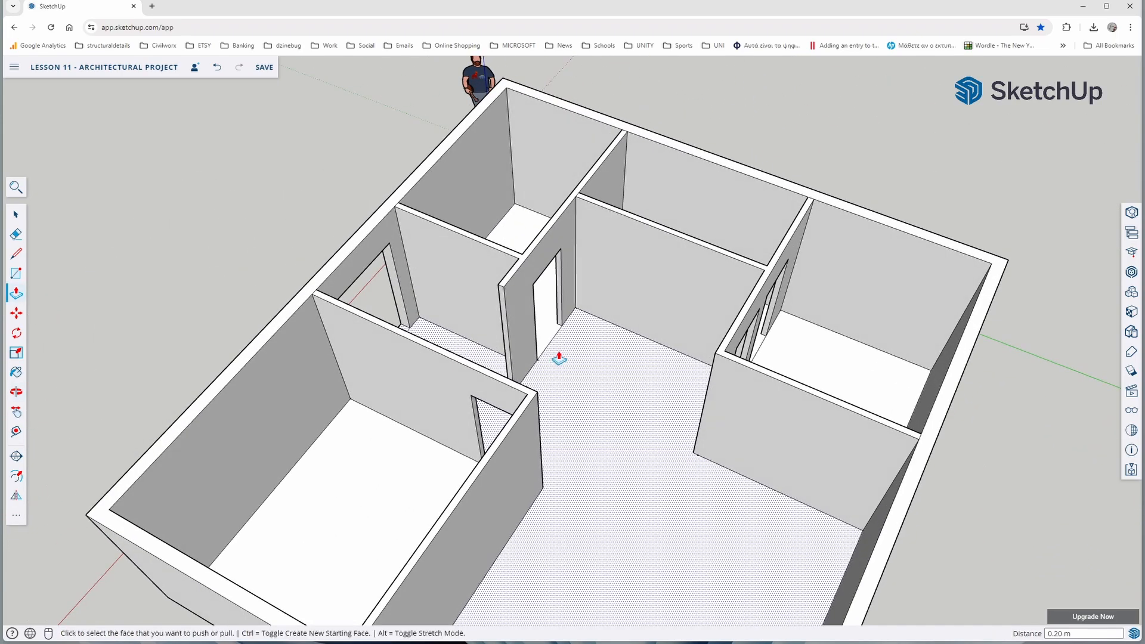
pyautogui.moveTo(451, 345); pyautogui.dragTo(575, 383, button='middle')
pyautogui.scroll(-2, 529, 378)
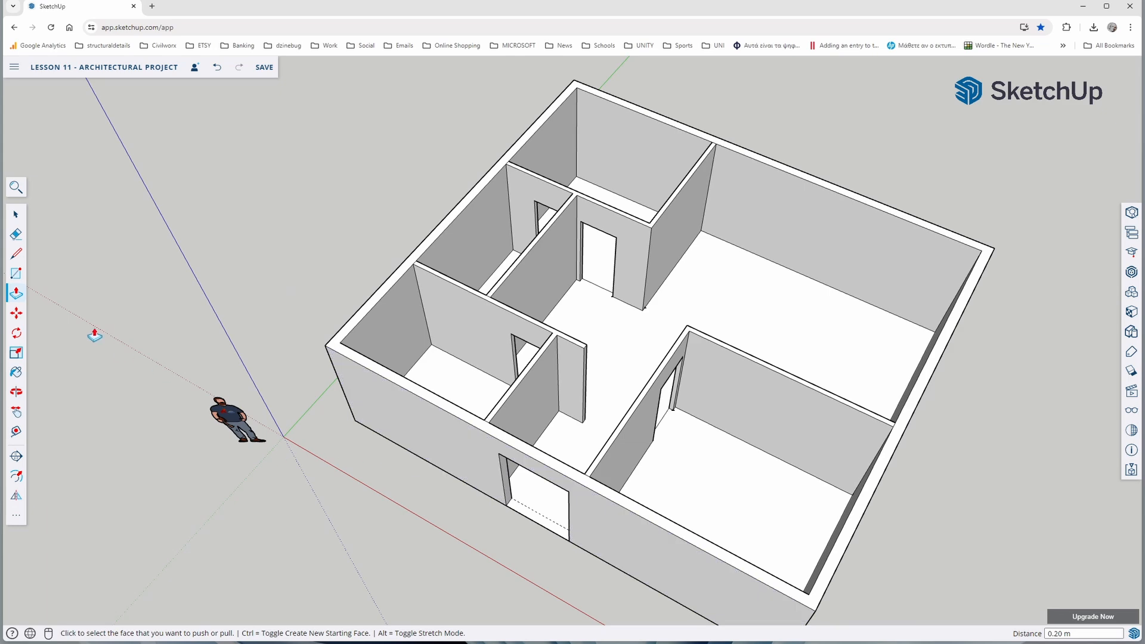
# Narrow the main door opening by pulling its left jamb 0.30 m inward with Push/Pull
pyautogui.scroll(3, 501, 483)
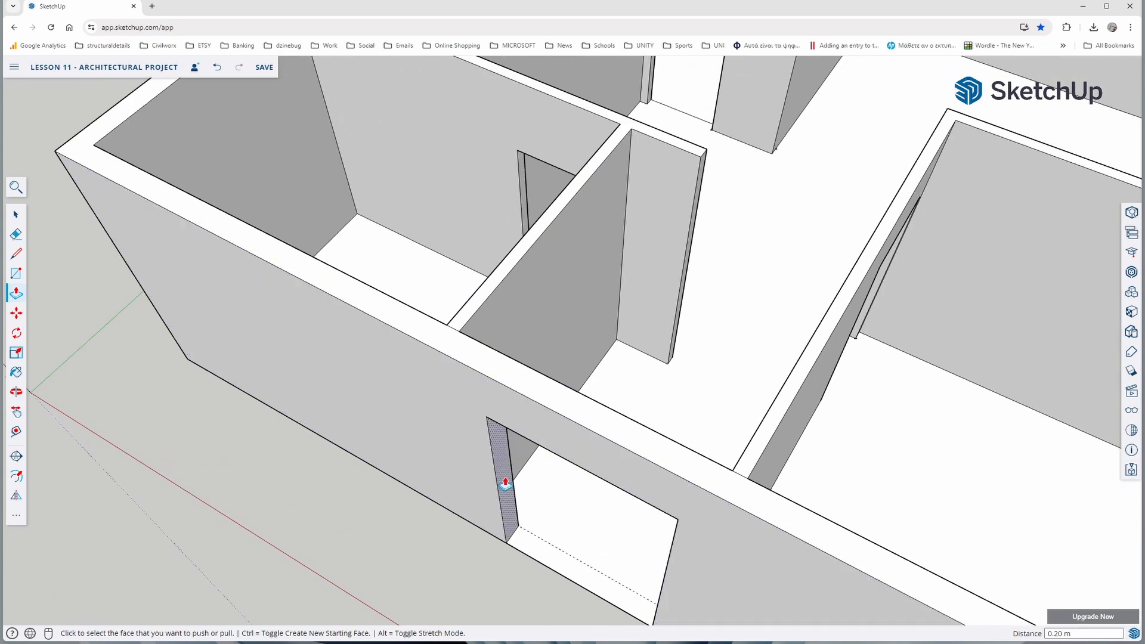
pyautogui.click(506, 483)
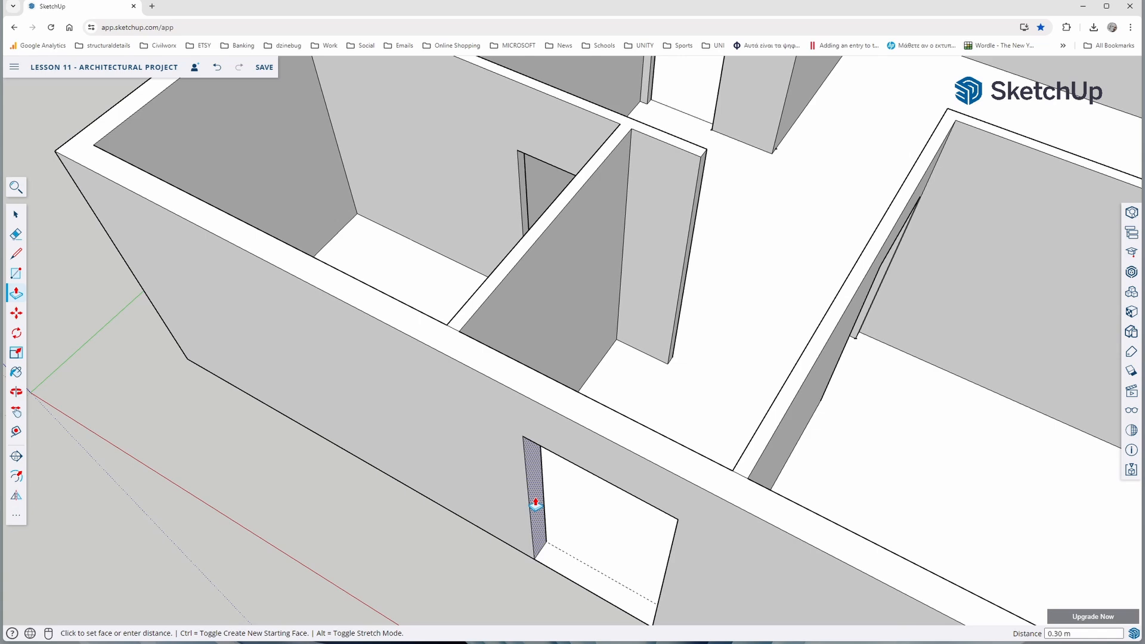
pyautogui.moveTo(460, 520); pyautogui.dragTo(370, 429, button='middle')
pyautogui.click(16, 258)
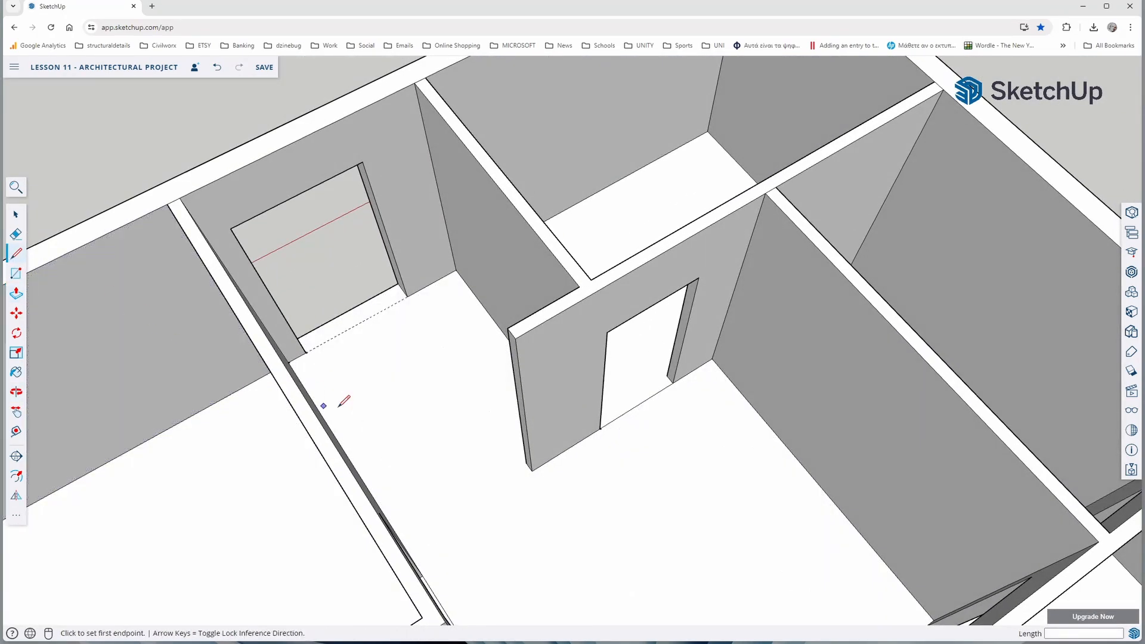
pyautogui.click(407, 299)
pyautogui.moveTo(451, 337); pyautogui.dragTo(859, 365, button='middle')
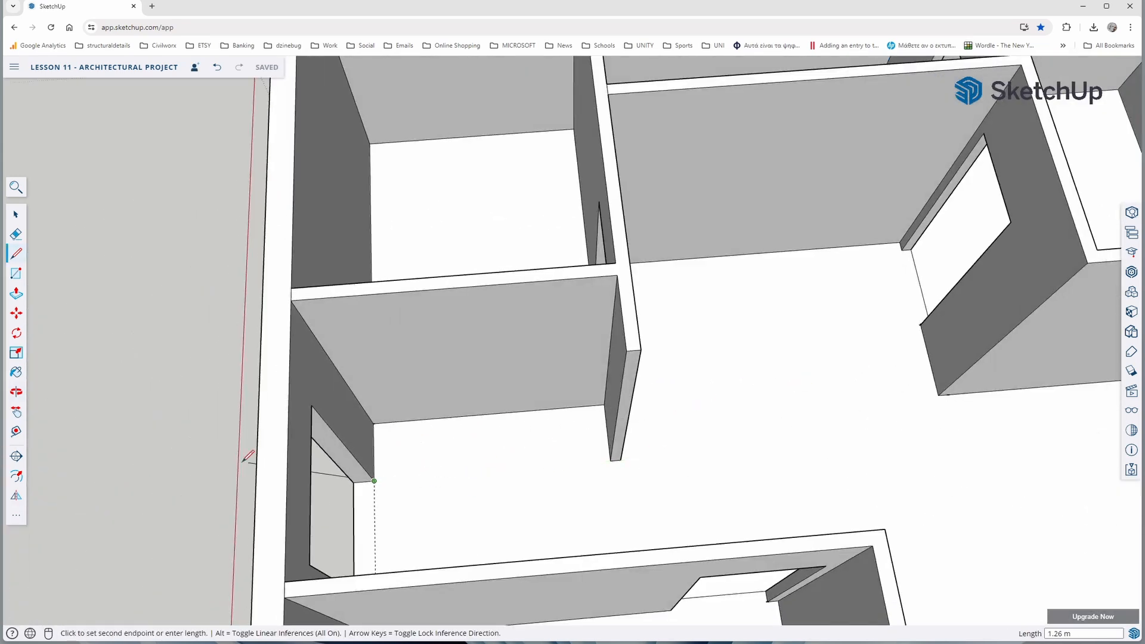
# Mark a point 1.1 m above the base on the outer left edge of the main door opening
pyautogui.click(20, 438)
pyautogui.moveTo(411, 504); pyautogui.dragTo(687, 297, button='middle')
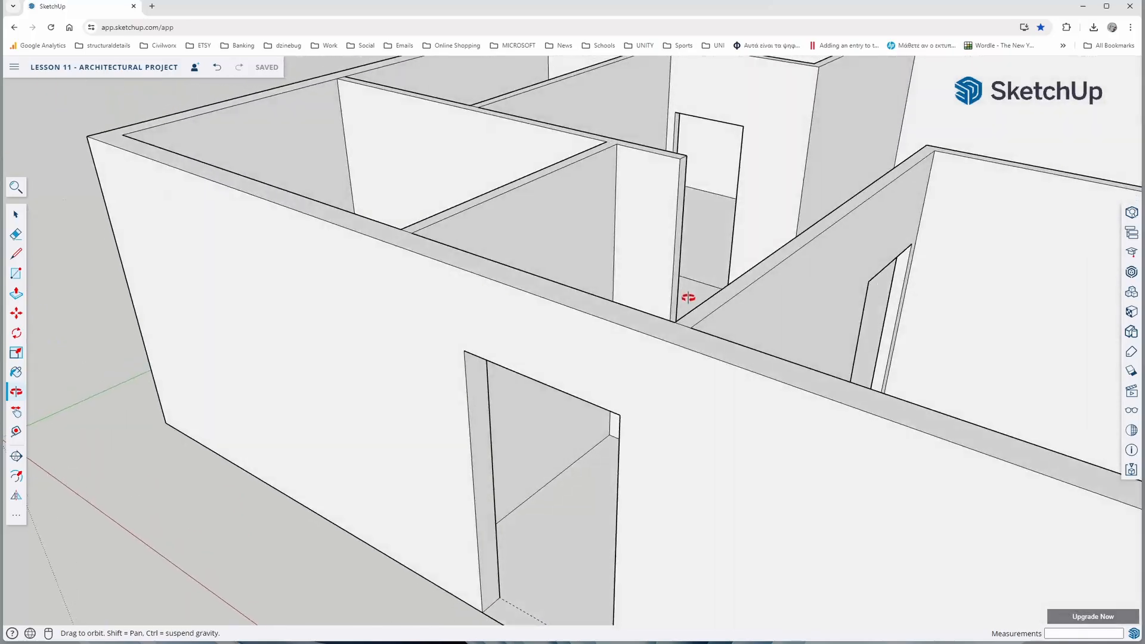
pyautogui.scroll(-3, 686, 301)
pyautogui.scroll(4, 564, 525)
pyautogui.click(537, 495)
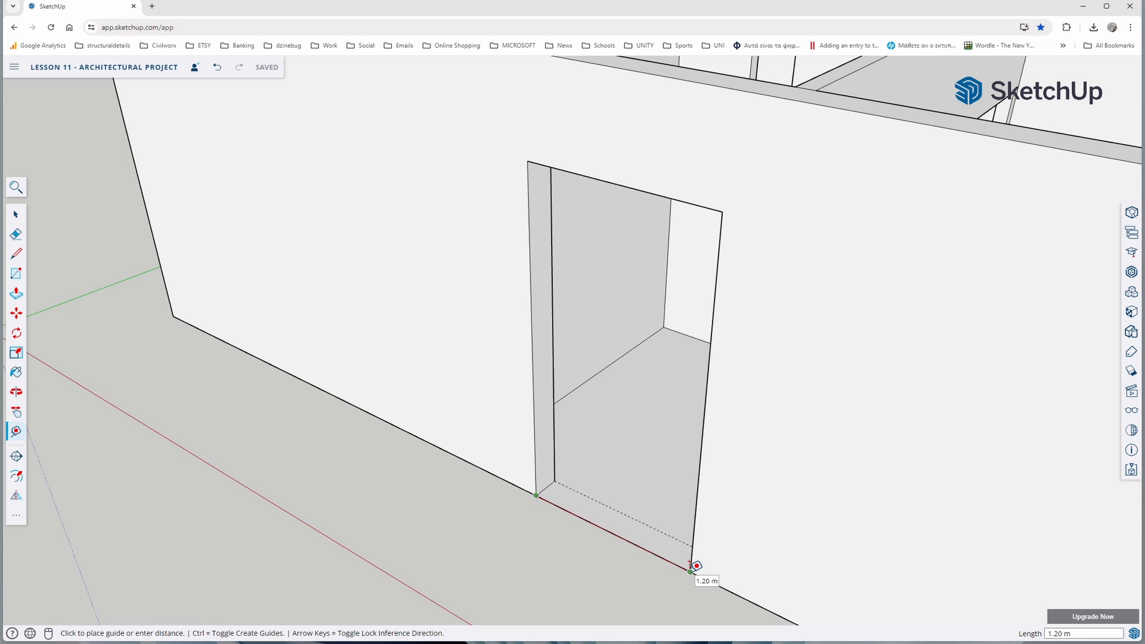
pyautogui.click(17, 435)
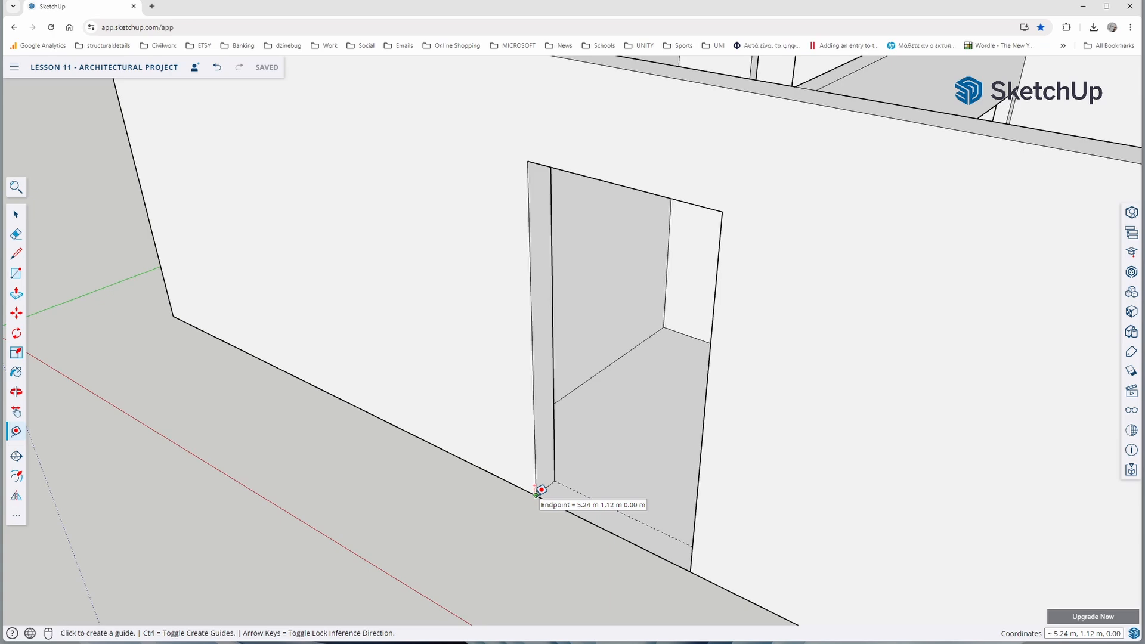
pyautogui.scroll(-6, 541, 489)
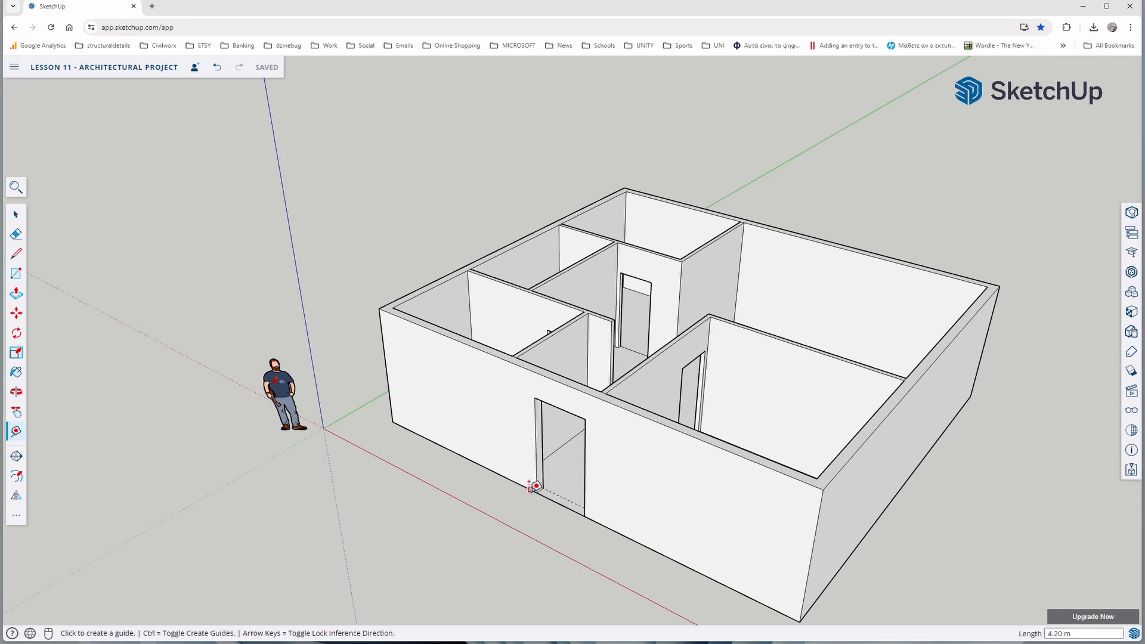
pyautogui.scroll(3, 530, 491)
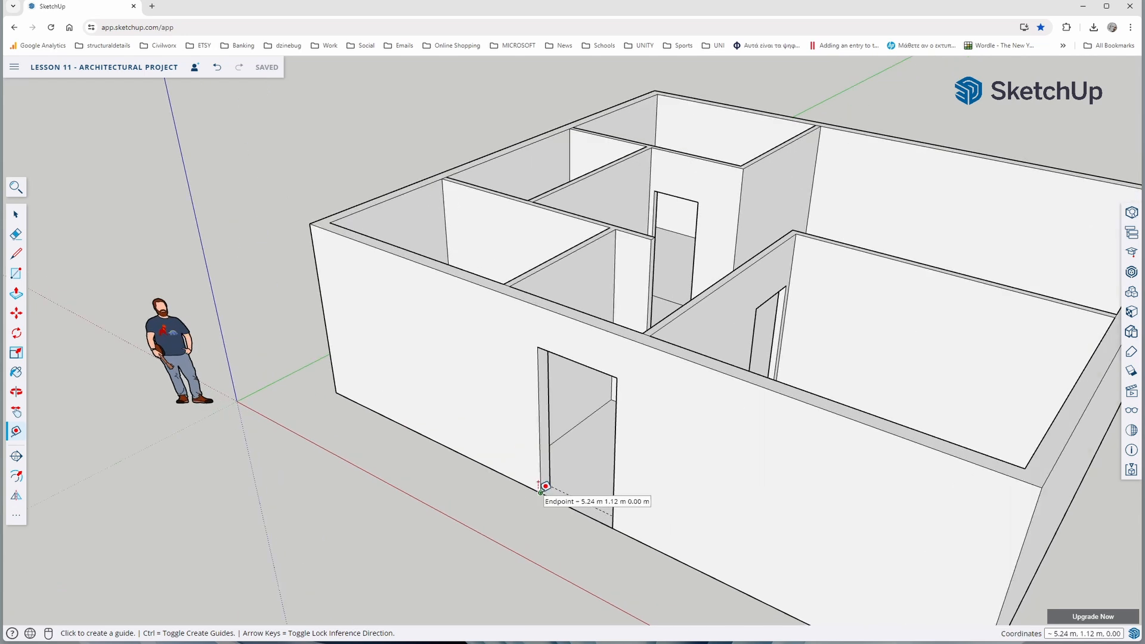
pyautogui.click(541, 493)
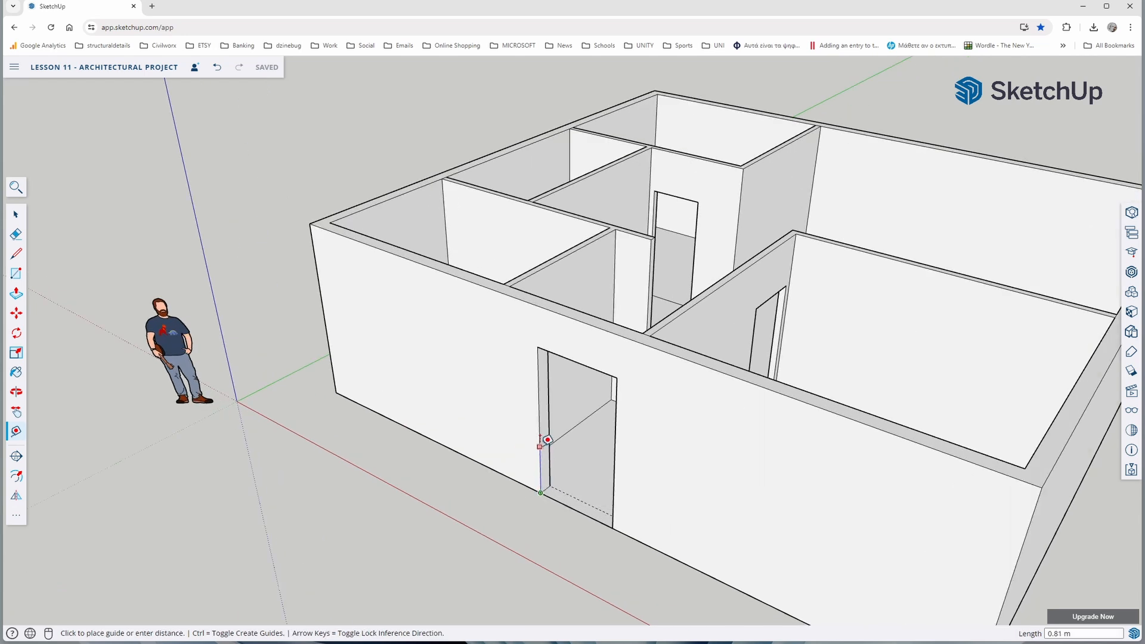
pyautogui.write('1.1')
pyautogui.press('Return')
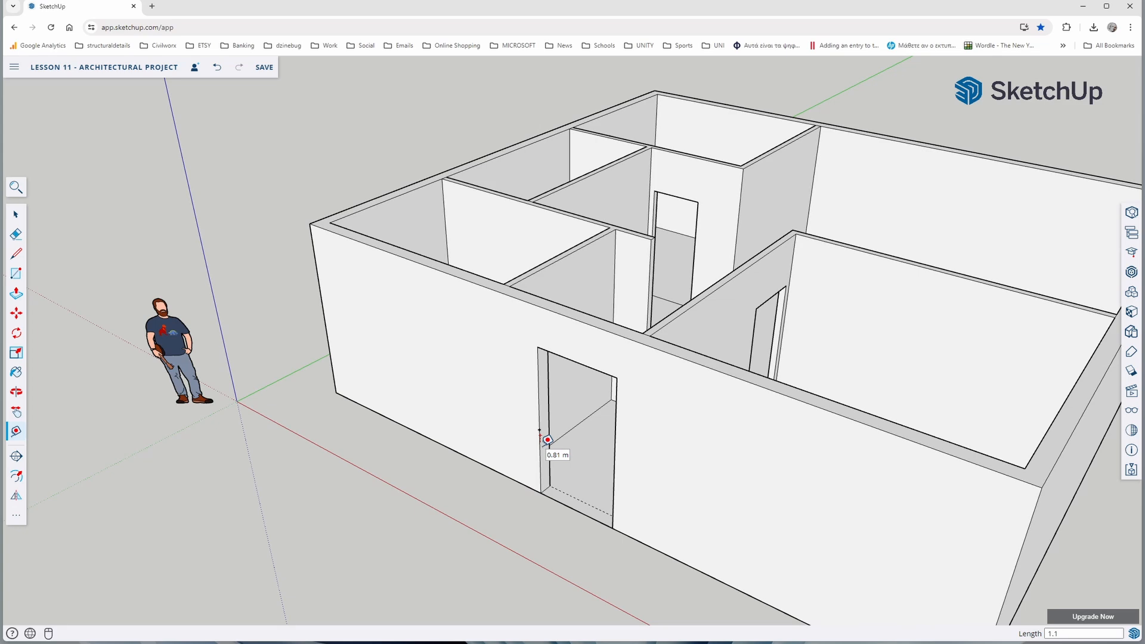
# Draw a horizontal line across the front wall from the 1.1 m mark to the building's left corner
pyautogui.press('l')
pyautogui.click(540, 429)
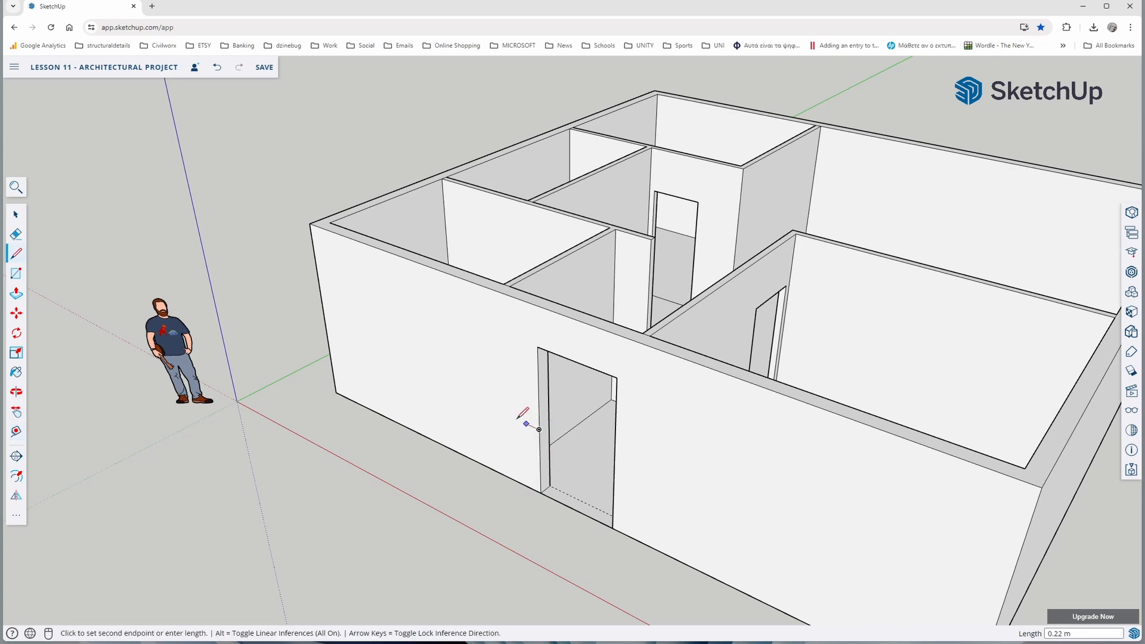
pyautogui.scroll(-2, 437, 384)
pyautogui.moveTo(398, 384); pyautogui.dragTo(587, 396, button='middle')
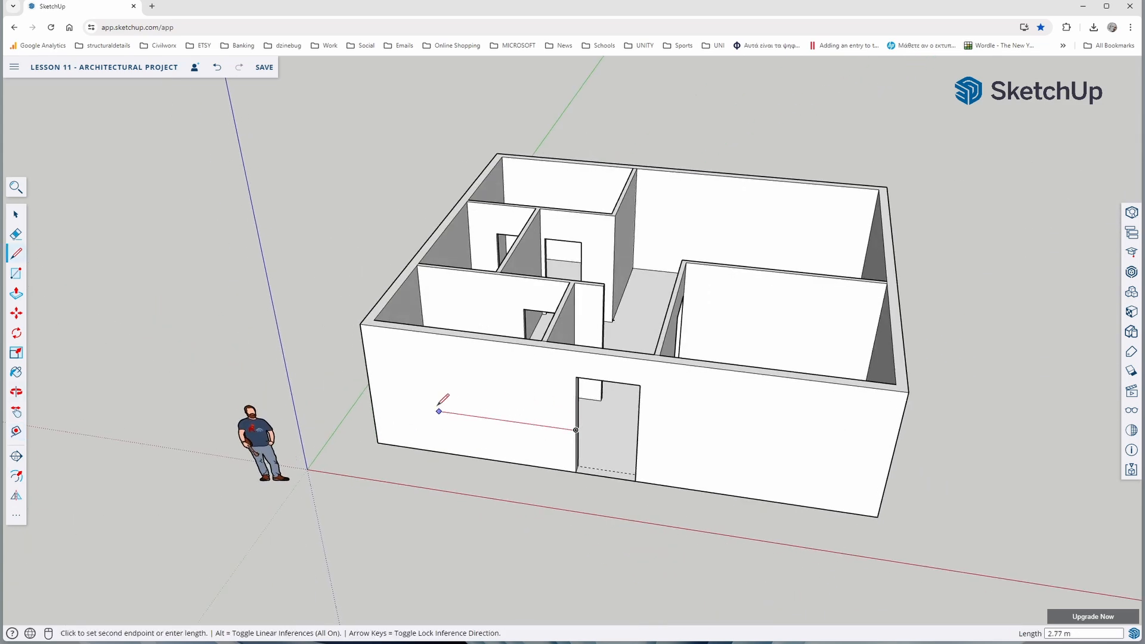
pyautogui.click(373, 406)
# Continue the horizontal line along the full exterior left side wall to the building's back corner
pyautogui.moveTo(373, 406); pyautogui.dragTo(856, 402, button='middle')
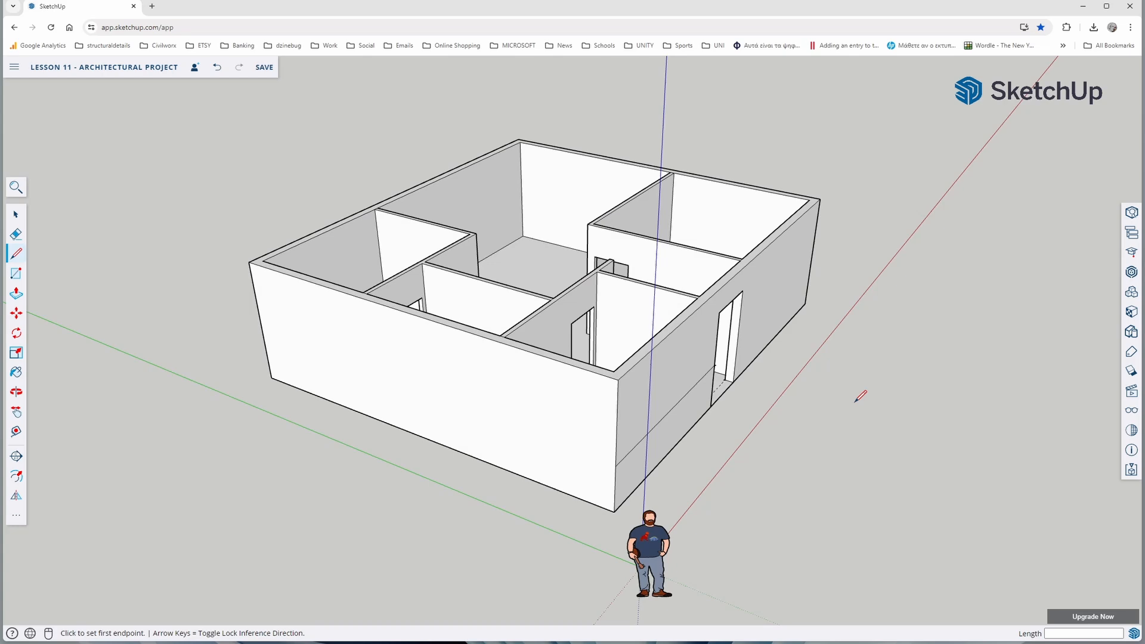
pyautogui.click(616, 465)
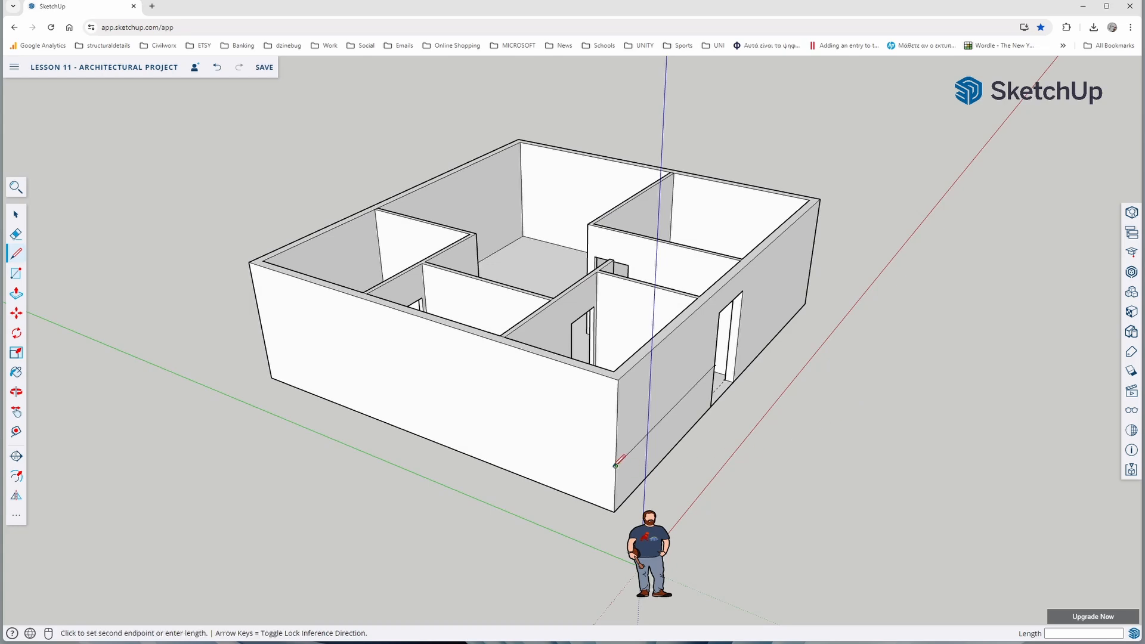
pyautogui.click(264, 337)
pyautogui.moveTo(264, 337); pyautogui.dragTo(633, 535, button='middle')
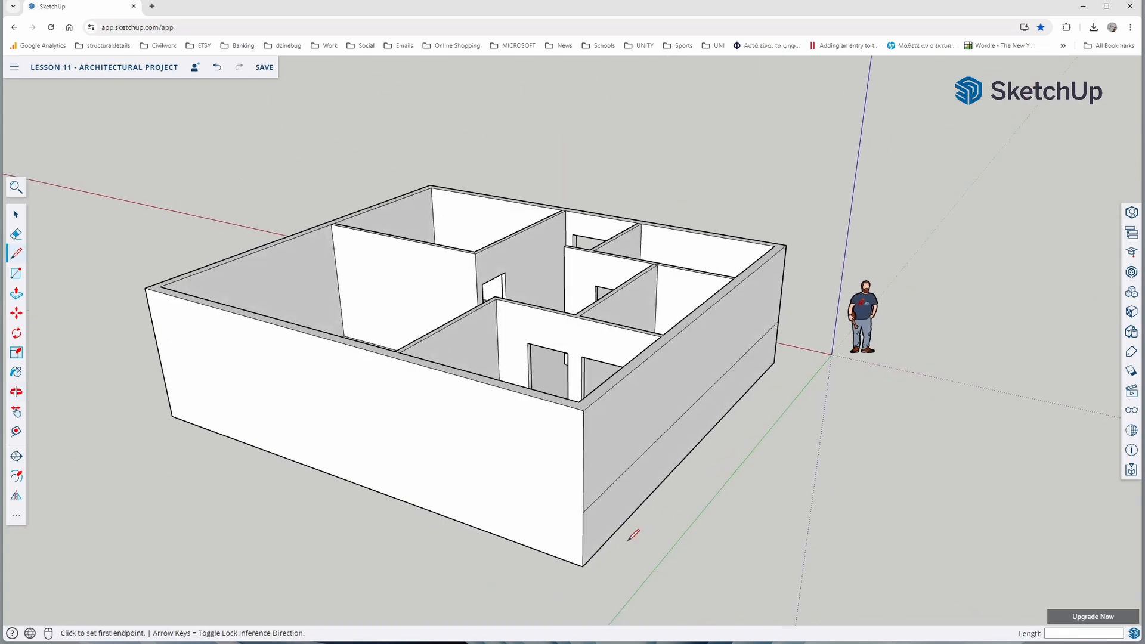
# Continue the horizontal reference line across the full 10 m exterior back wall to its opposite corner
pyautogui.click(583, 511)
pyautogui.moveTo(519, 501); pyautogui.dragTo(566, 503, button='middle')
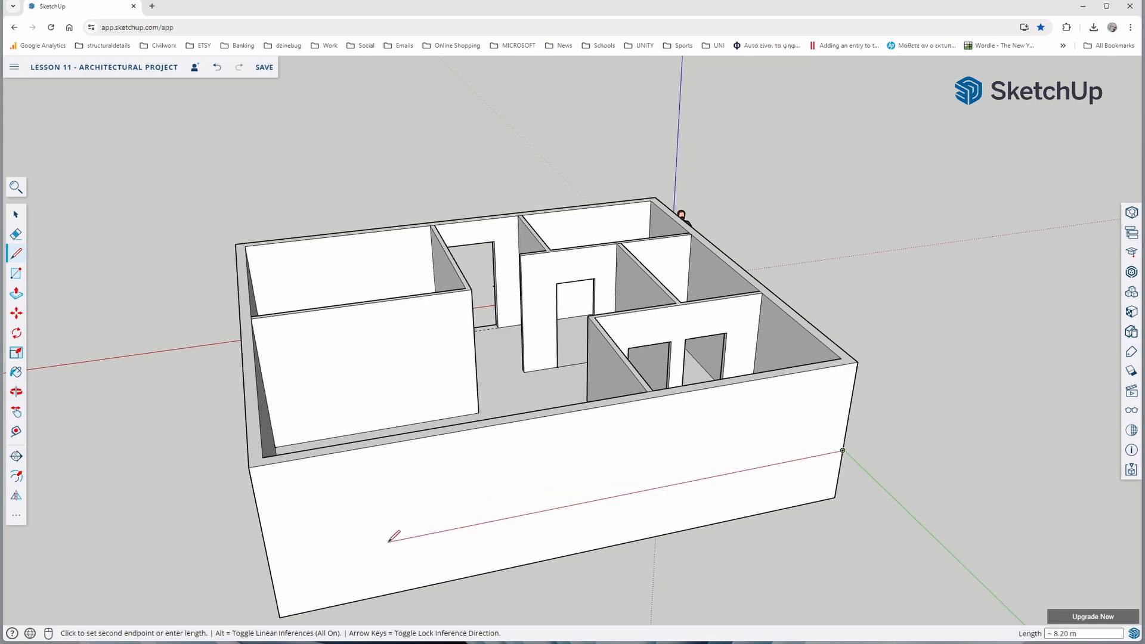
pyautogui.click(271, 563)
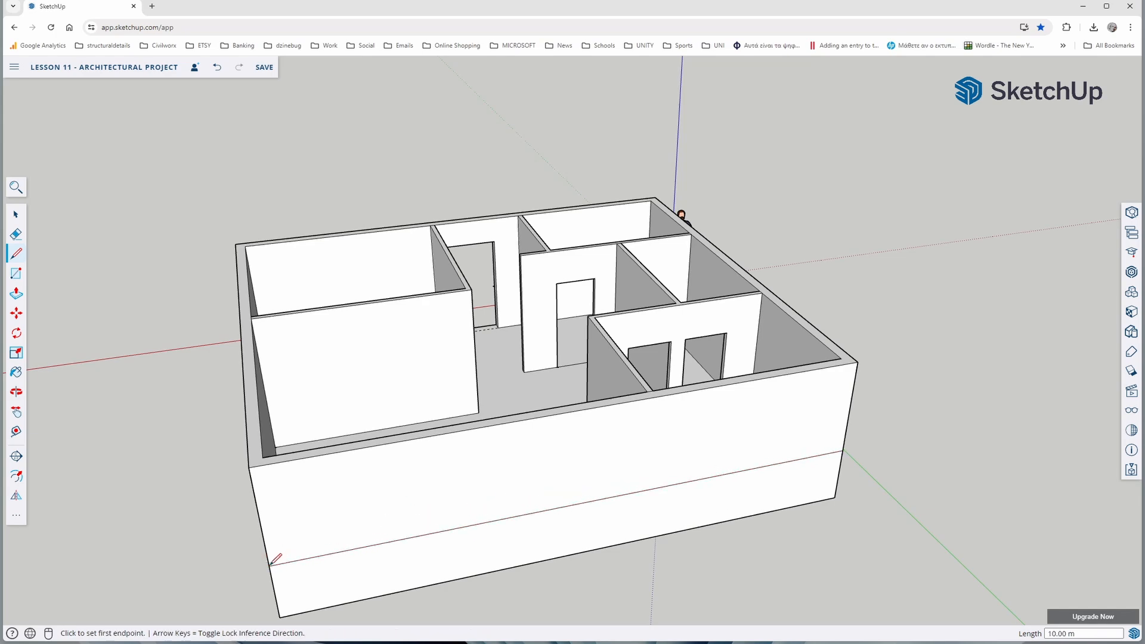
# Continue the reference line along the exterior right side wall and across the front wall to the main door opening's right edge
pyautogui.moveTo(275, 560); pyautogui.dragTo(898, 436, button='middle')
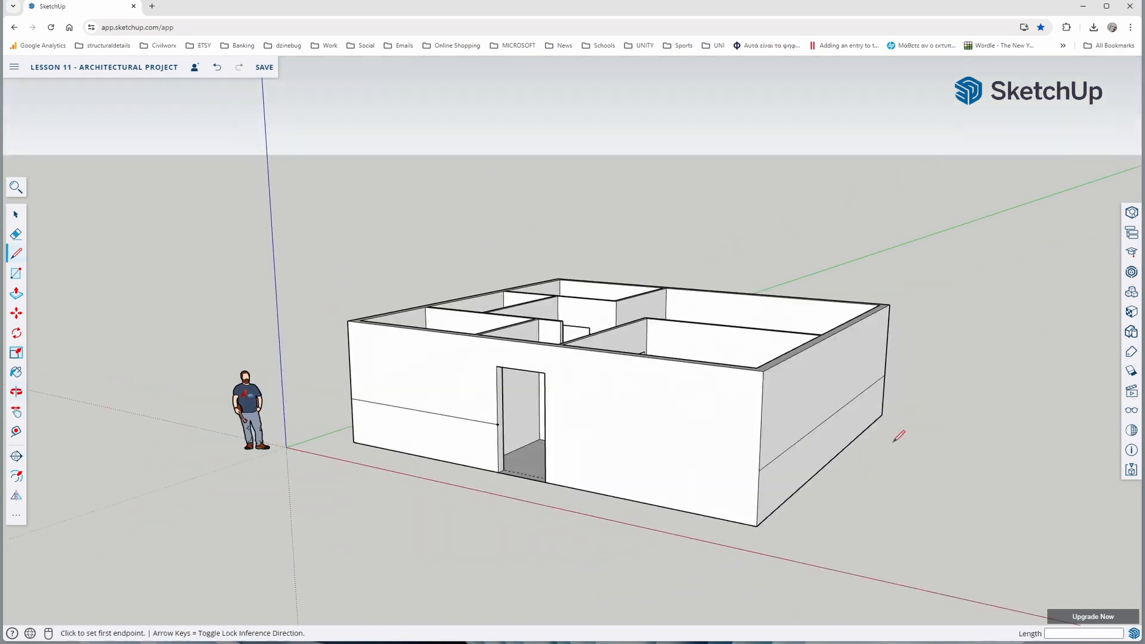
pyautogui.click(760, 471)
pyautogui.click(546, 433)
# Create unfilled 3D text "living room" in the Open Sans font and place it on the floor of the large open room
pyautogui.moveTo(592, 350); pyautogui.dragTo(616, 510, button='middle')
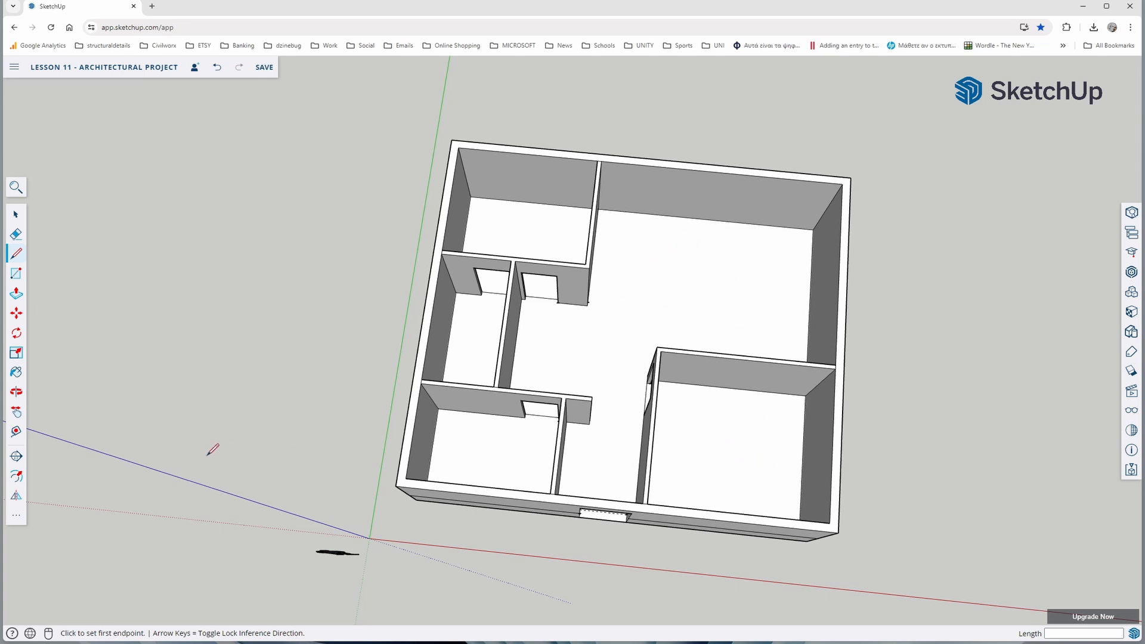
pyautogui.click(17, 518)
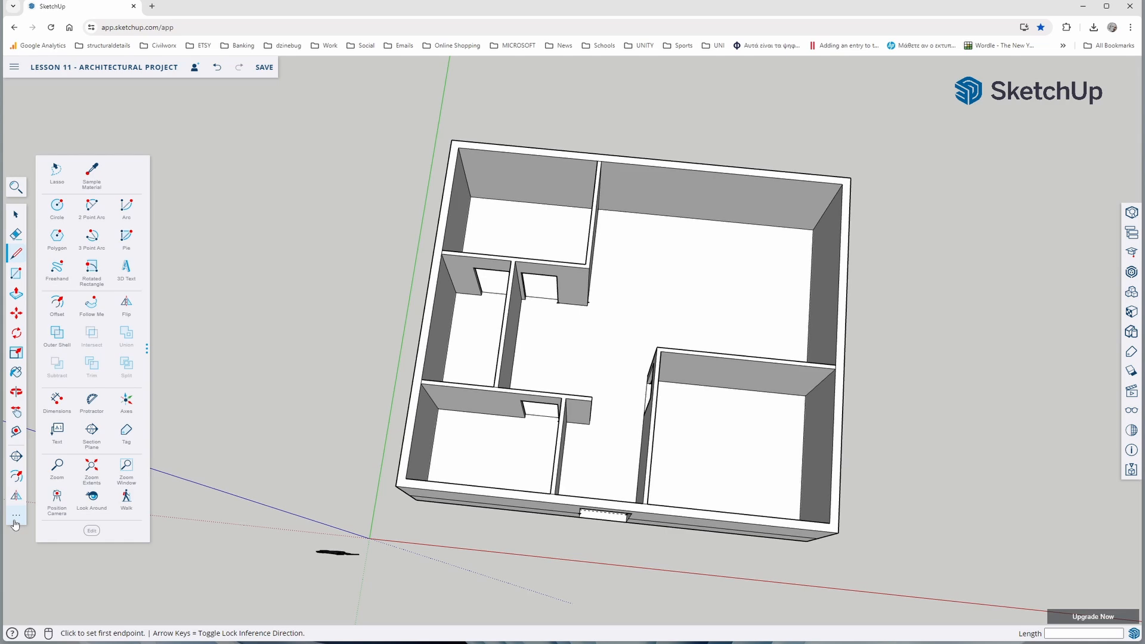
pyautogui.click(128, 273)
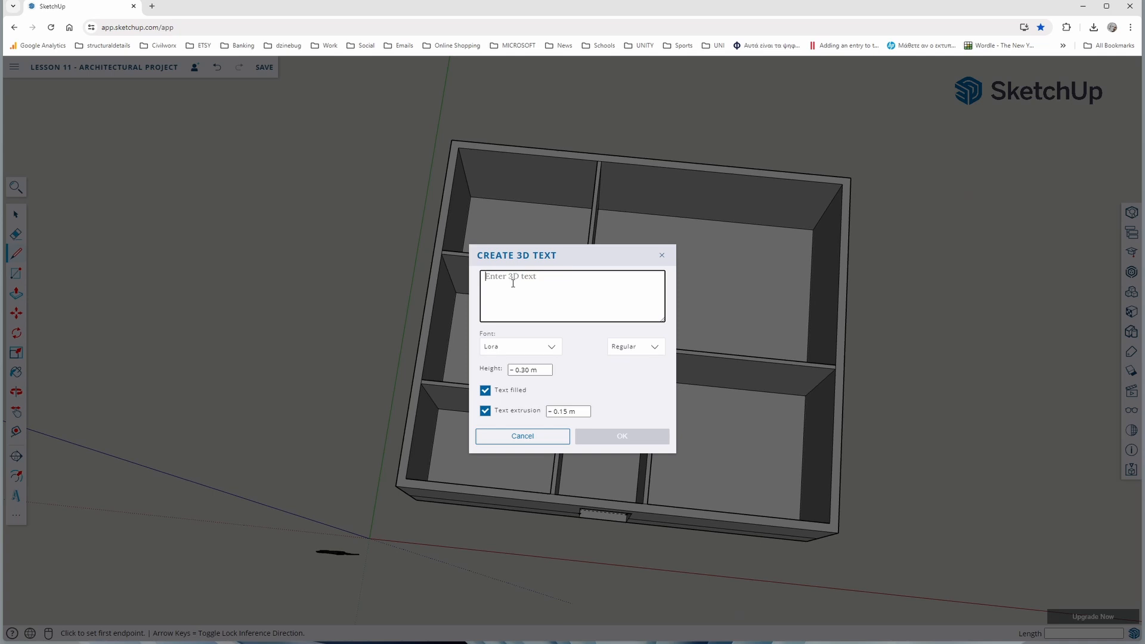
pyautogui.write('LIV')
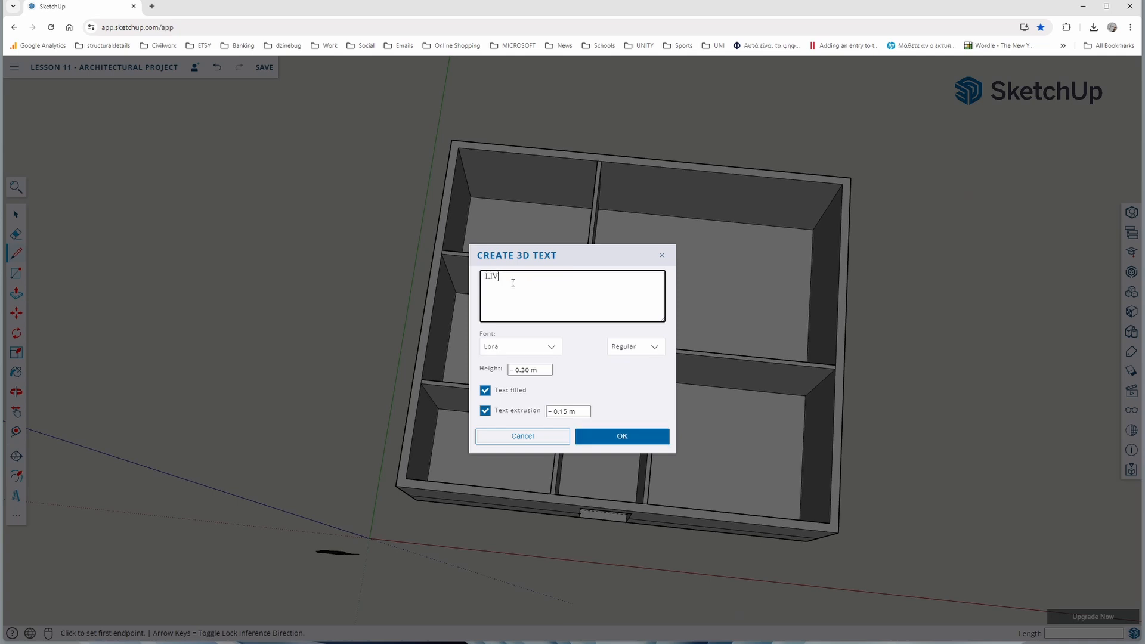
pyautogui.press('BackSpace')
pyautogui.press('BackSpace')
pyautogui.press('BackSpace')
pyautogui.write('I')
pyautogui.click(553, 349)
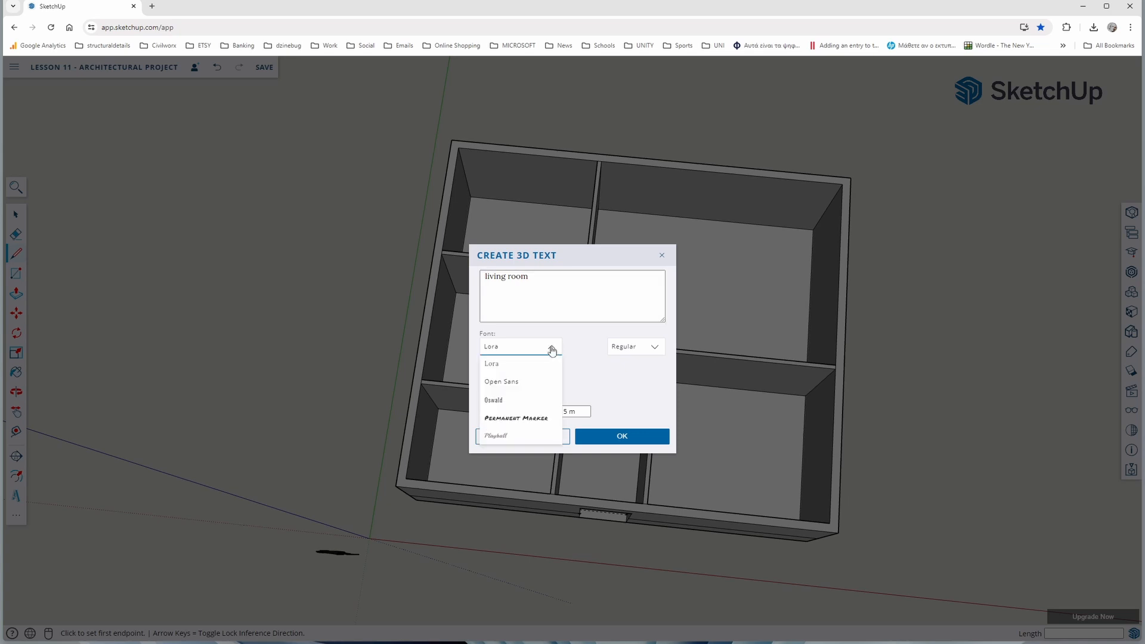
pyautogui.click(524, 377)
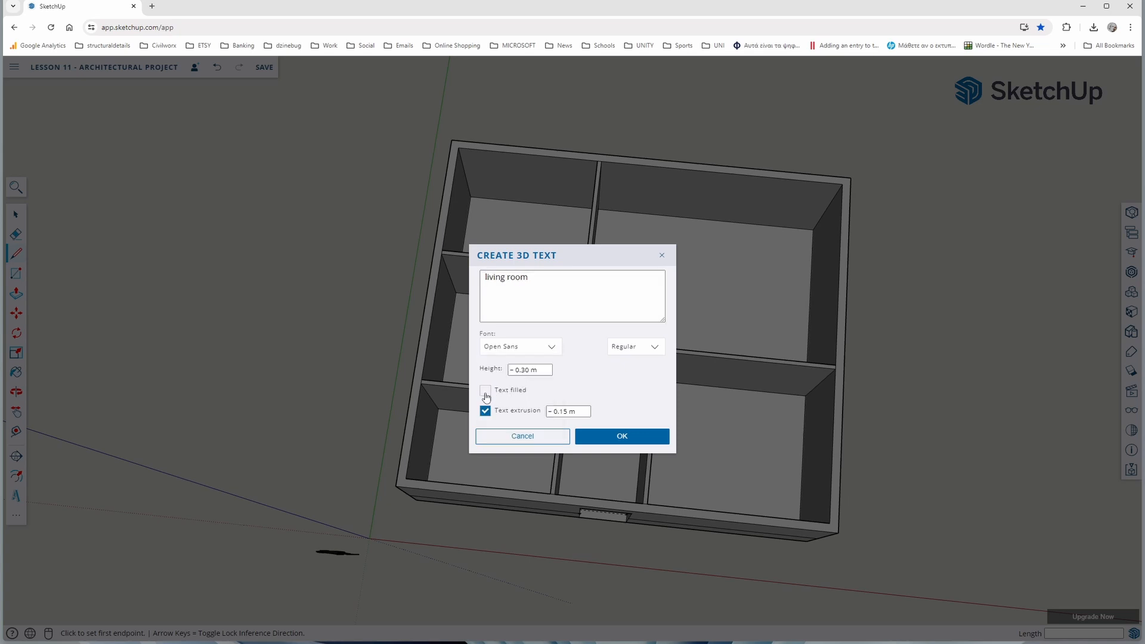
pyautogui.click(647, 441)
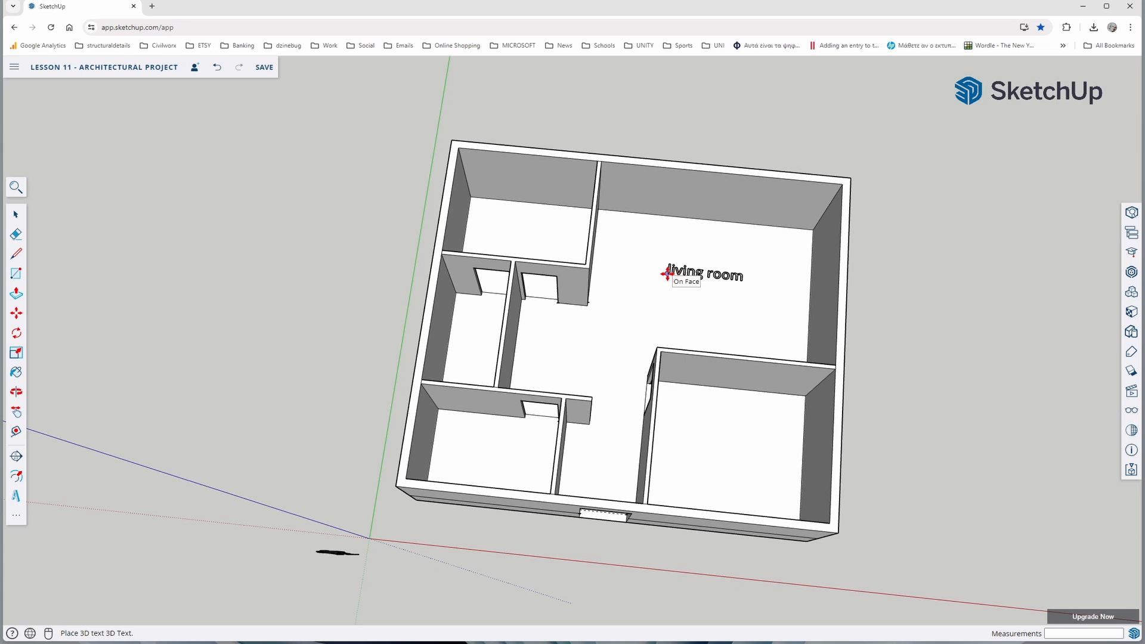
pyautogui.click(668, 276)
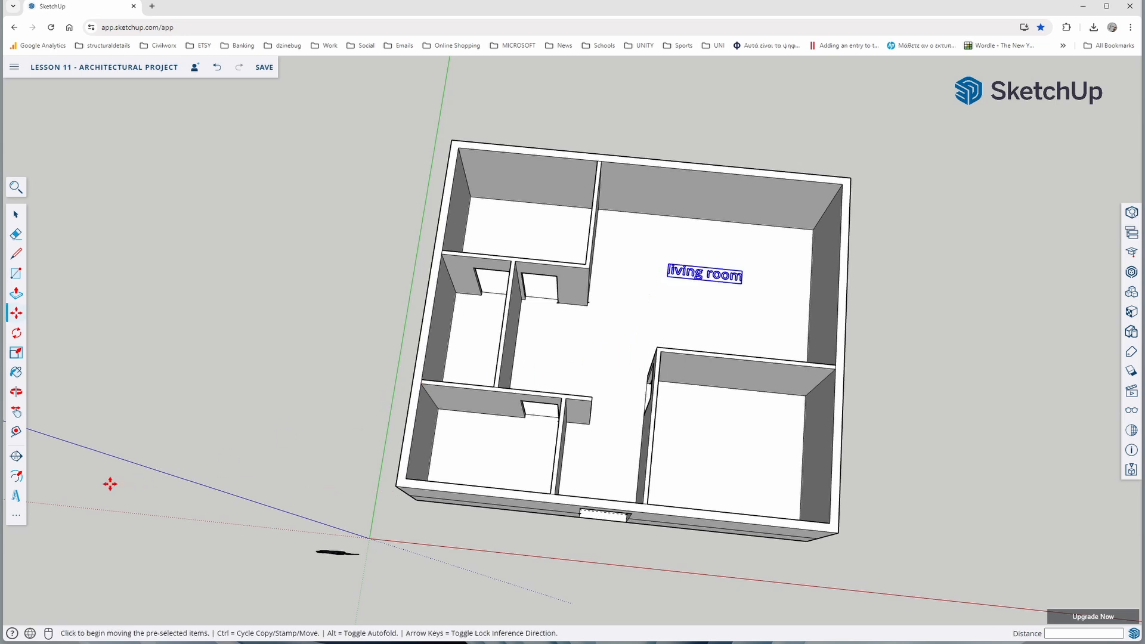
# Create 3D text "kitchen" in the Lora font and place it on the floor of the front right room
pyautogui.click(17, 500)
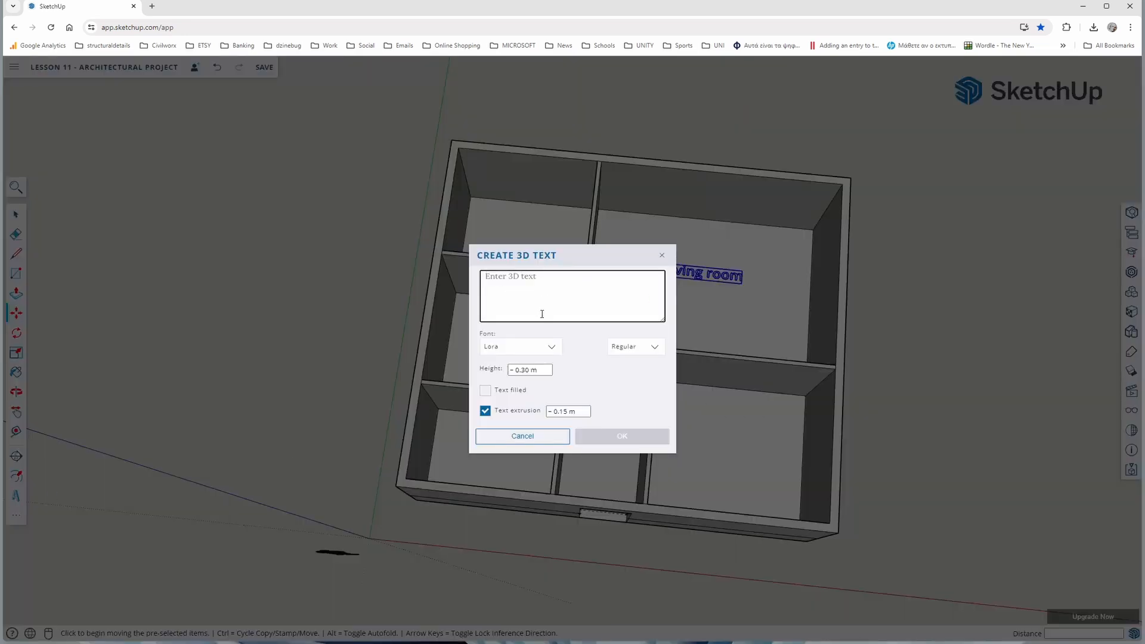
pyautogui.write('kitchen')
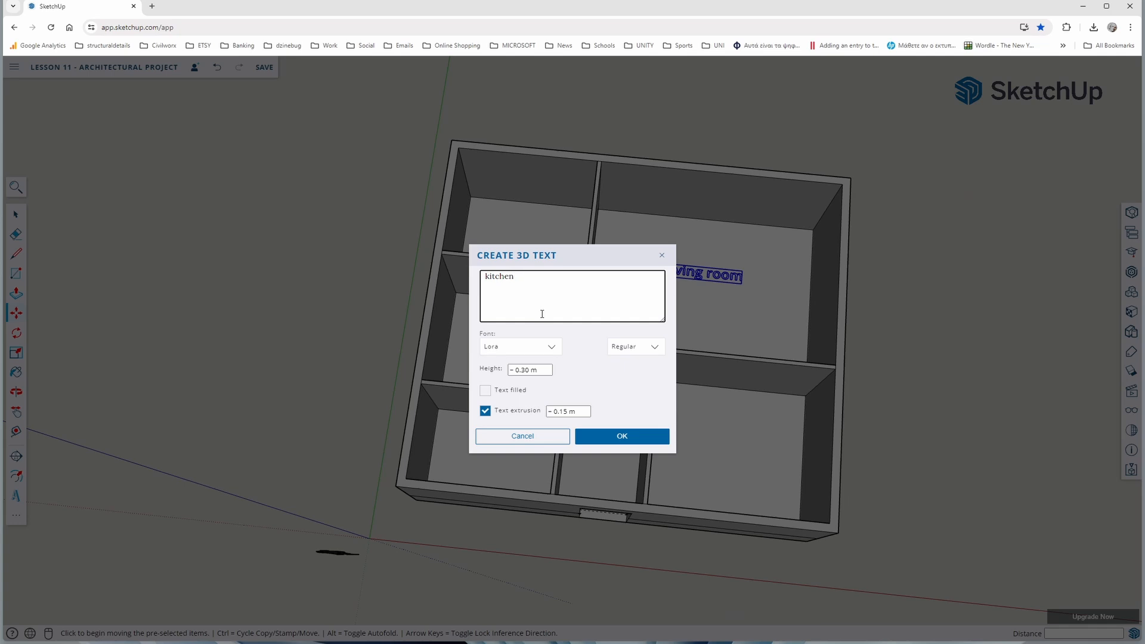
pyautogui.click(611, 438)
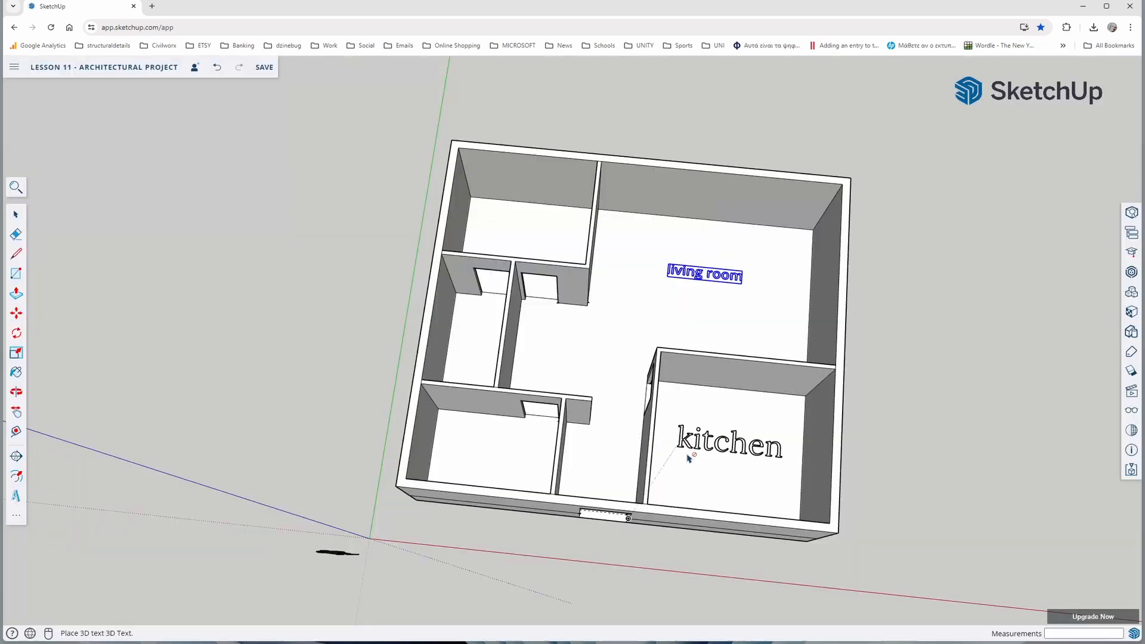
pyautogui.click(696, 455)
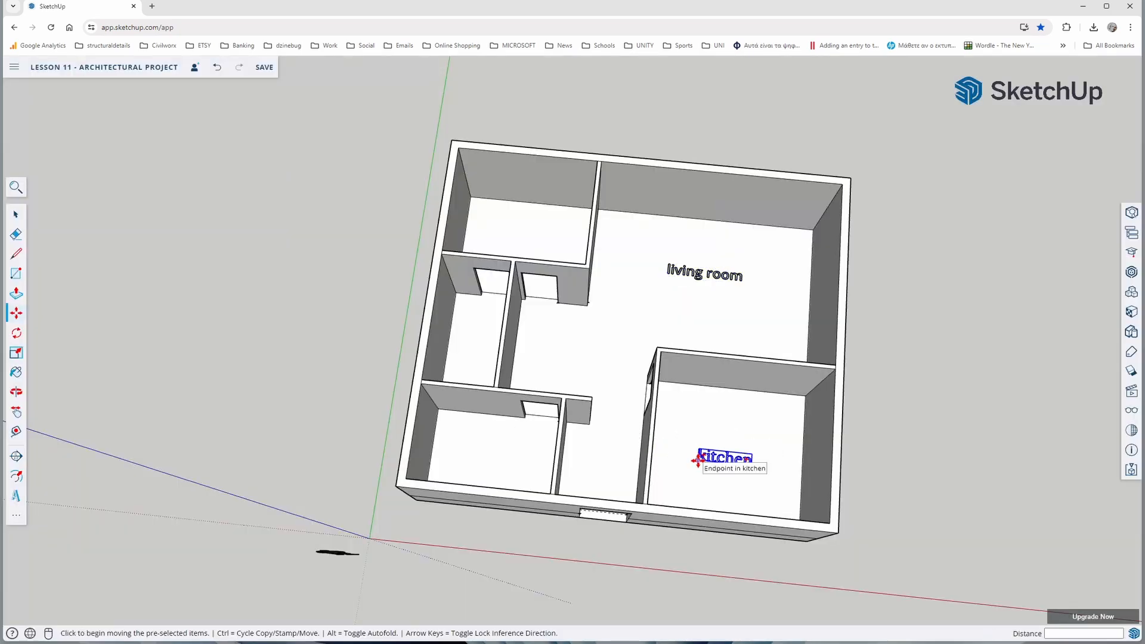
# Create 3D text "bedroom" in the Lora font and place it on the floor of the back left room
pyautogui.click(16, 495)
pyautogui.write('bedroom')
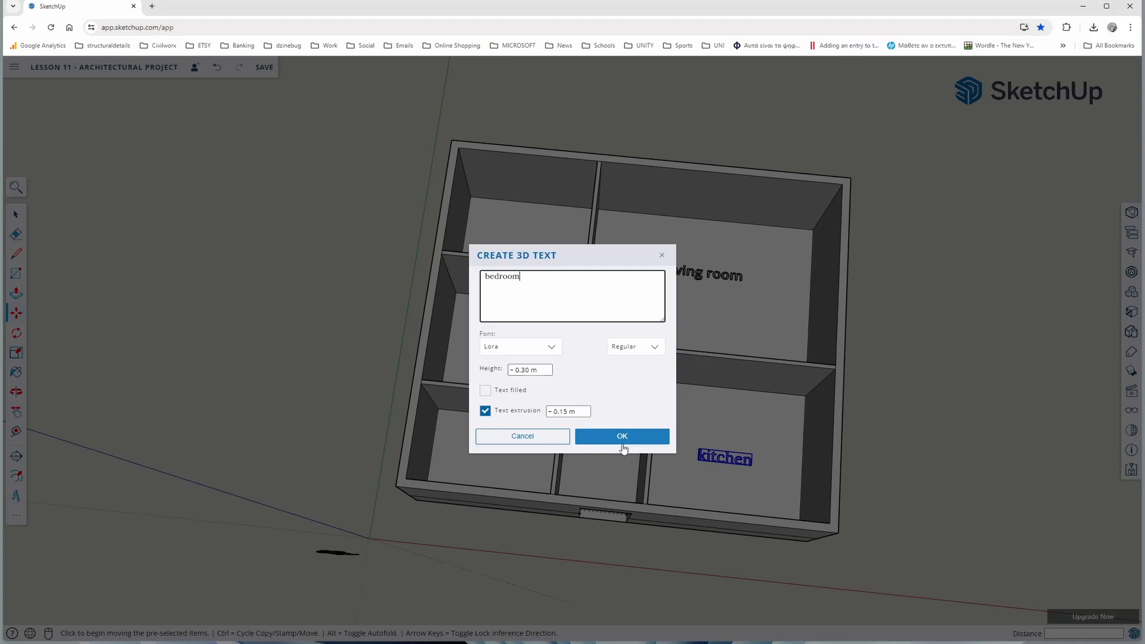
pyautogui.click(622, 442)
pyautogui.click(494, 241)
# Create 3D text "WC" in the Lora font and place it on the floor of the front left room
pyautogui.click(16, 495)
pyautogui.write('WC')
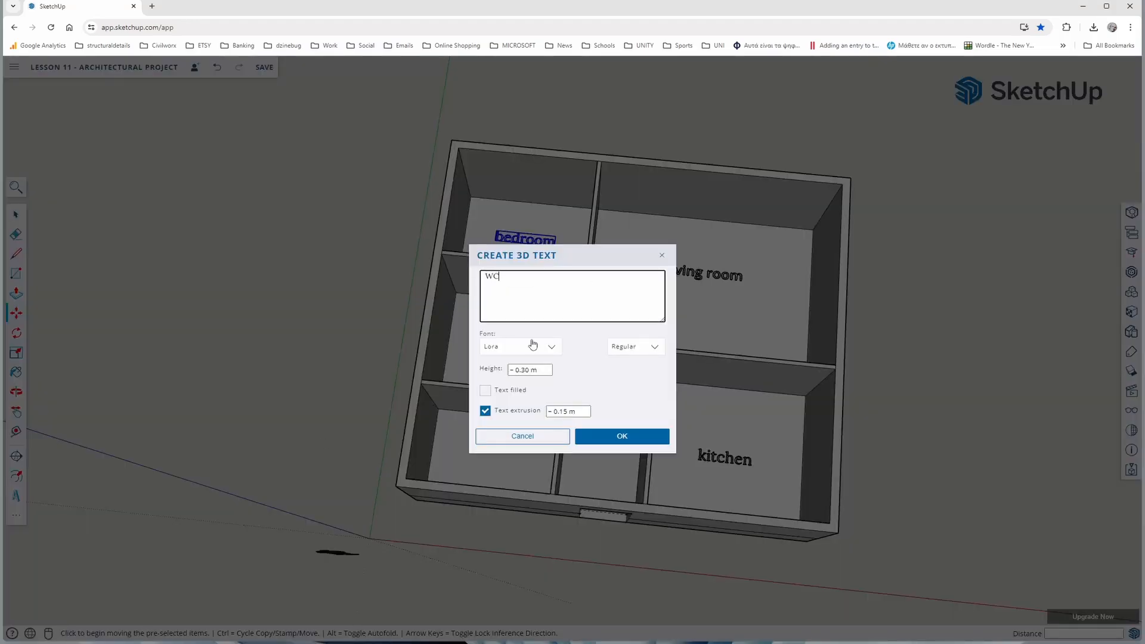
pyautogui.click(606, 437)
pyautogui.click(485, 454)
# Copy the WC label into the small middle room along the left wall
pyautogui.click(473, 454)
pyautogui.press('ctrl')
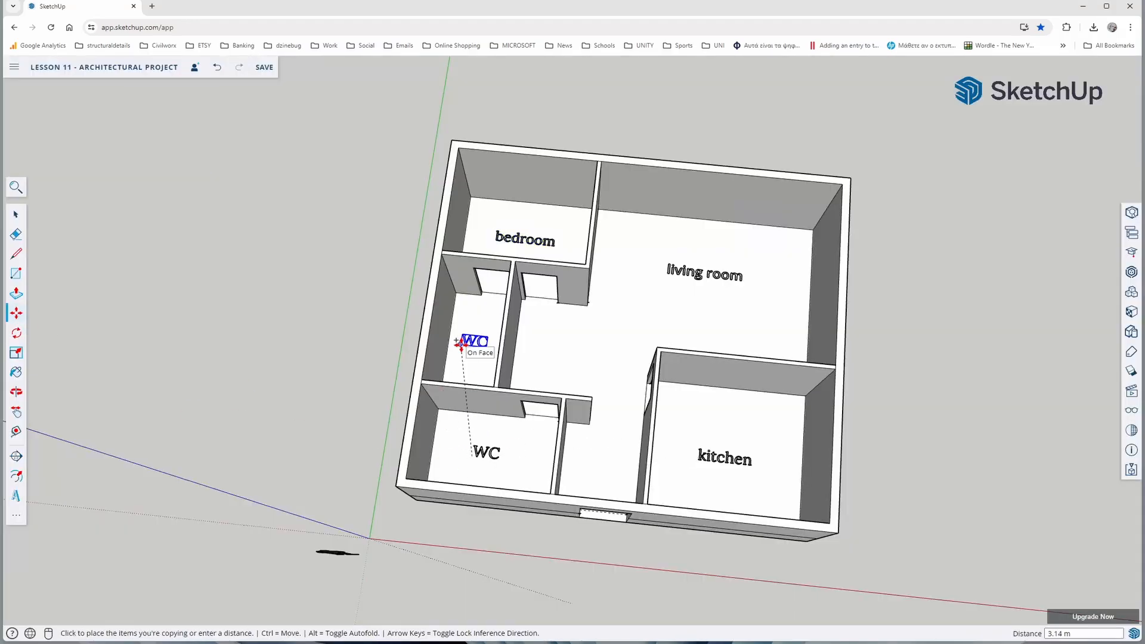
pyautogui.click(461, 345)
pyautogui.press('space')
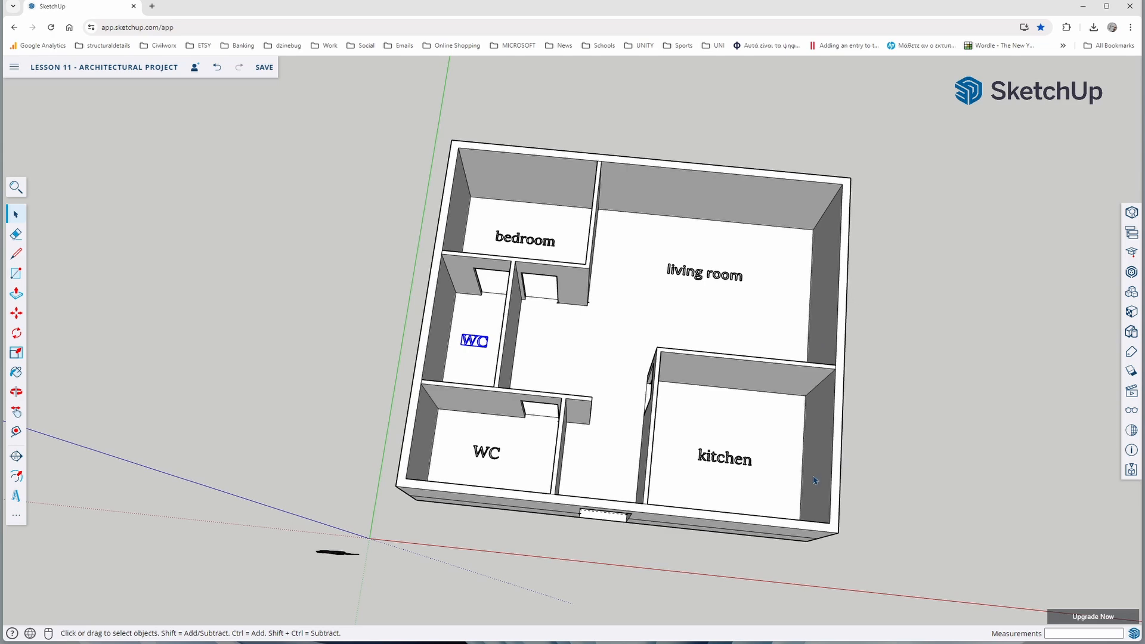
# Draw a 1.2 by 1.2 m window rectangle on the front wall left of the main door, standing on the horizontal line
pyautogui.moveTo(719, 590); pyautogui.dragTo(740, 492, button='middle')
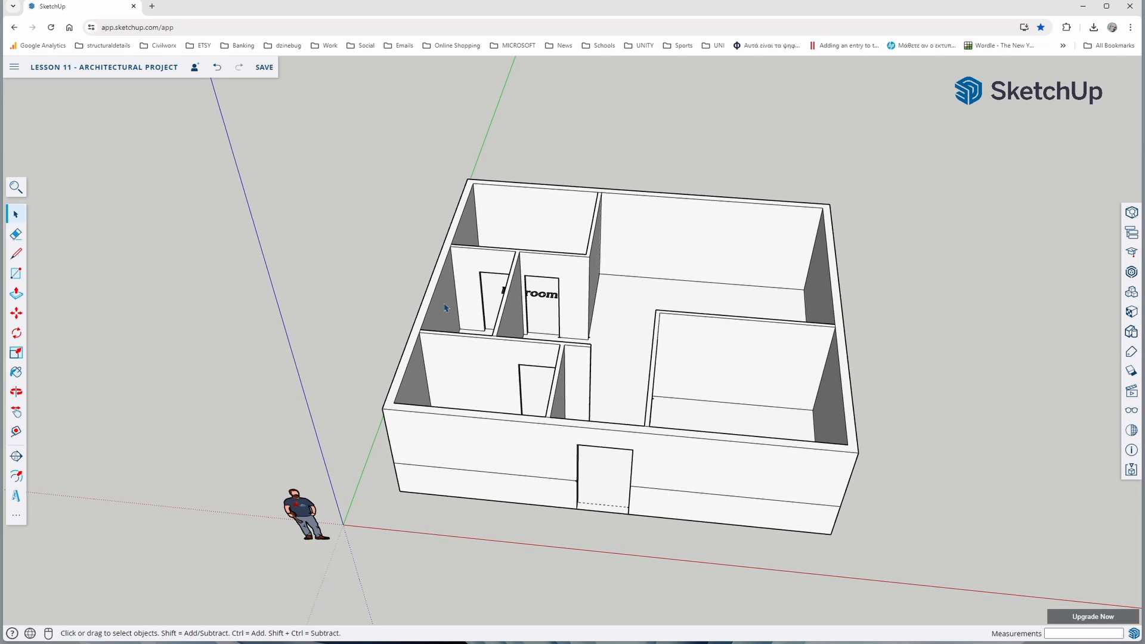
pyautogui.click(10, 296)
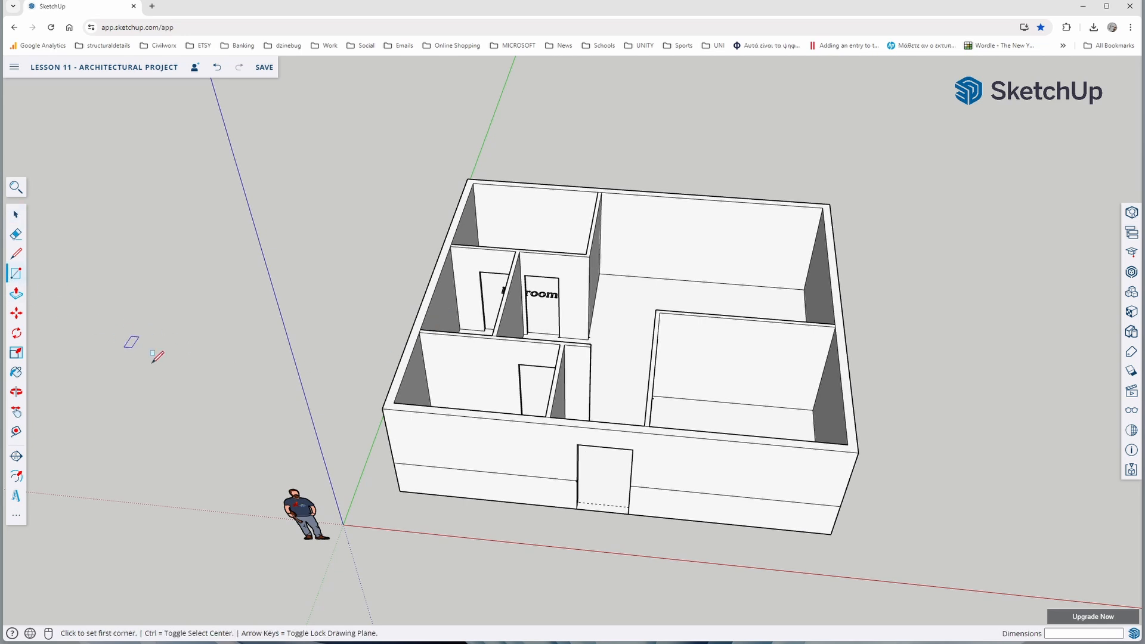
pyautogui.moveTo(448, 471); pyautogui.dragTo(494, 378, button='middle')
pyautogui.press('r')
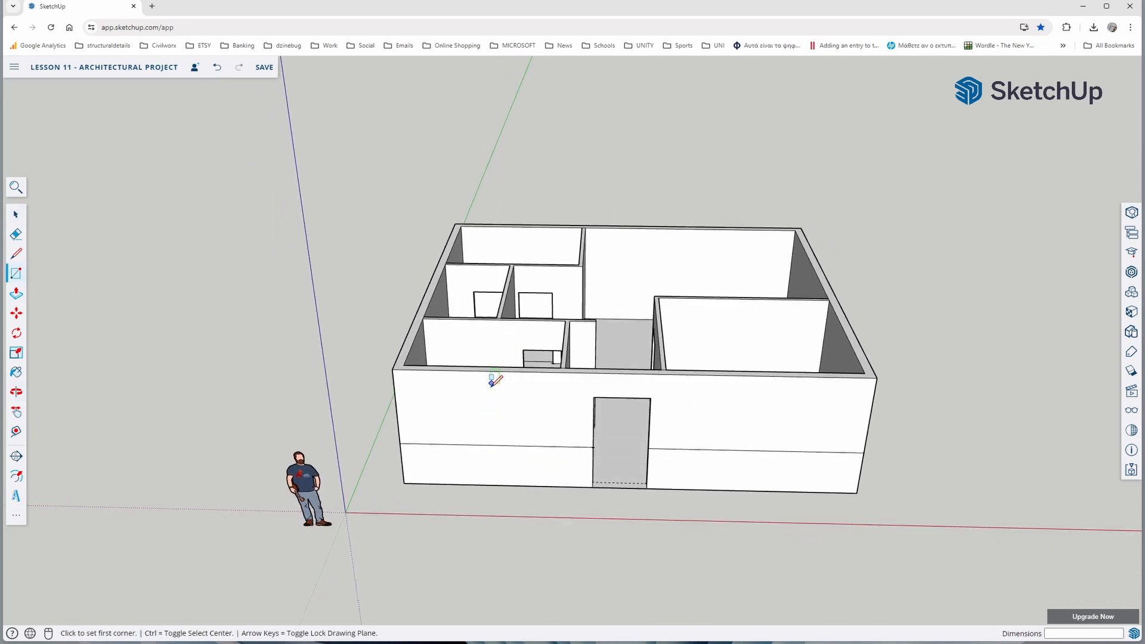
pyautogui.click(450, 444)
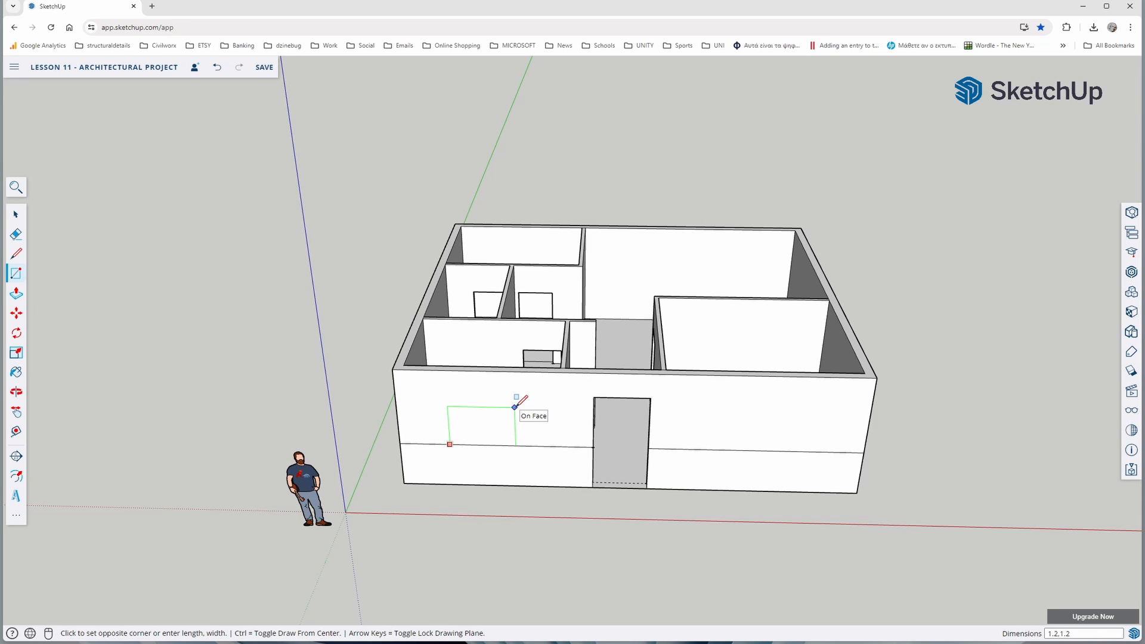
pyautogui.press('Return')
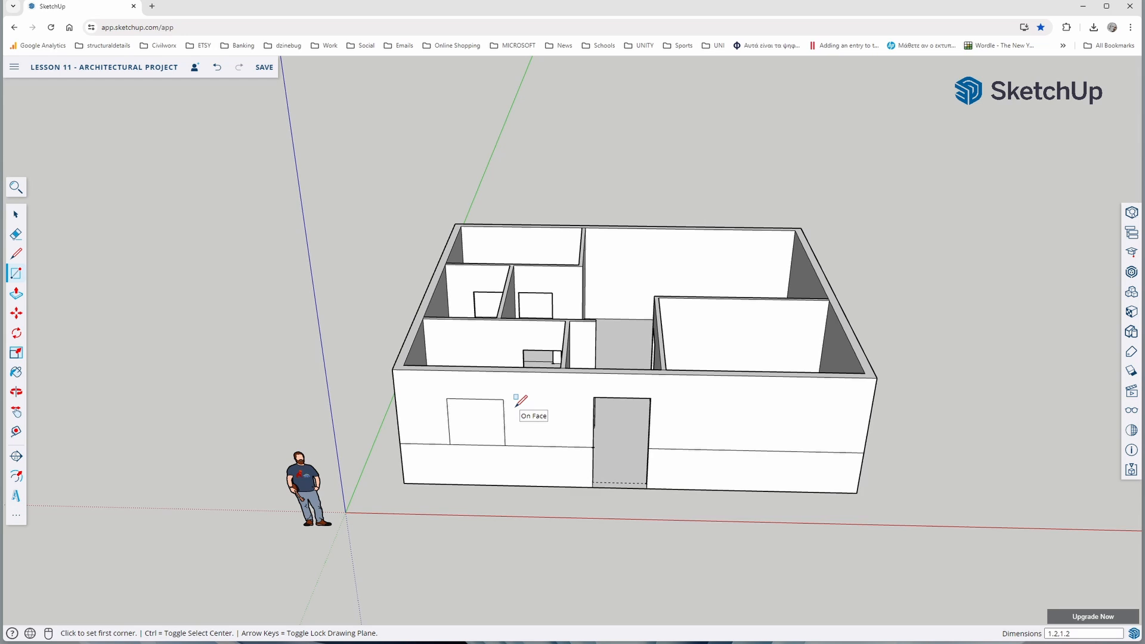
# Push the window rectangle 0.20 m through the front wall with Push/Pull to cut the opening
pyautogui.click(16, 294)
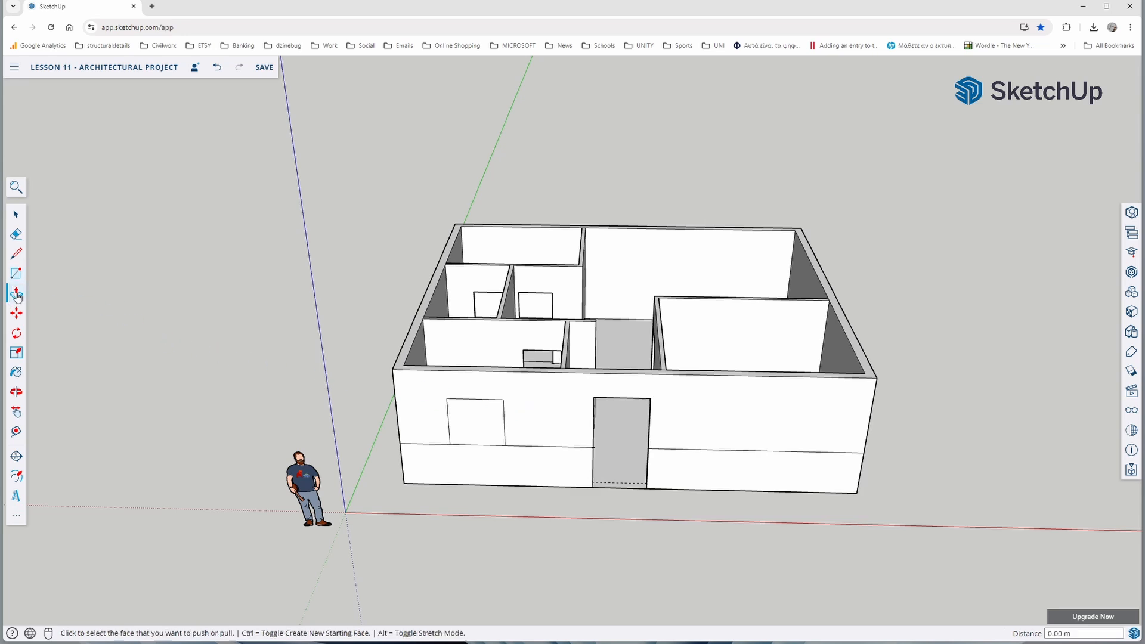
pyautogui.click(468, 436)
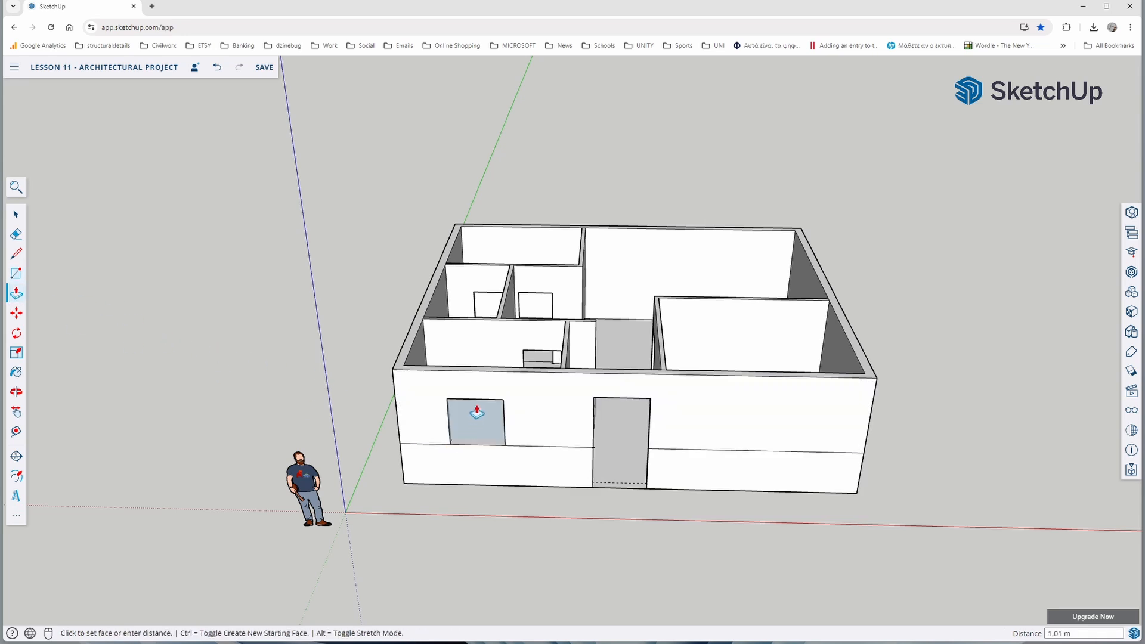
pyautogui.moveTo(478, 412); pyautogui.dragTo(504, 365, button='middle')
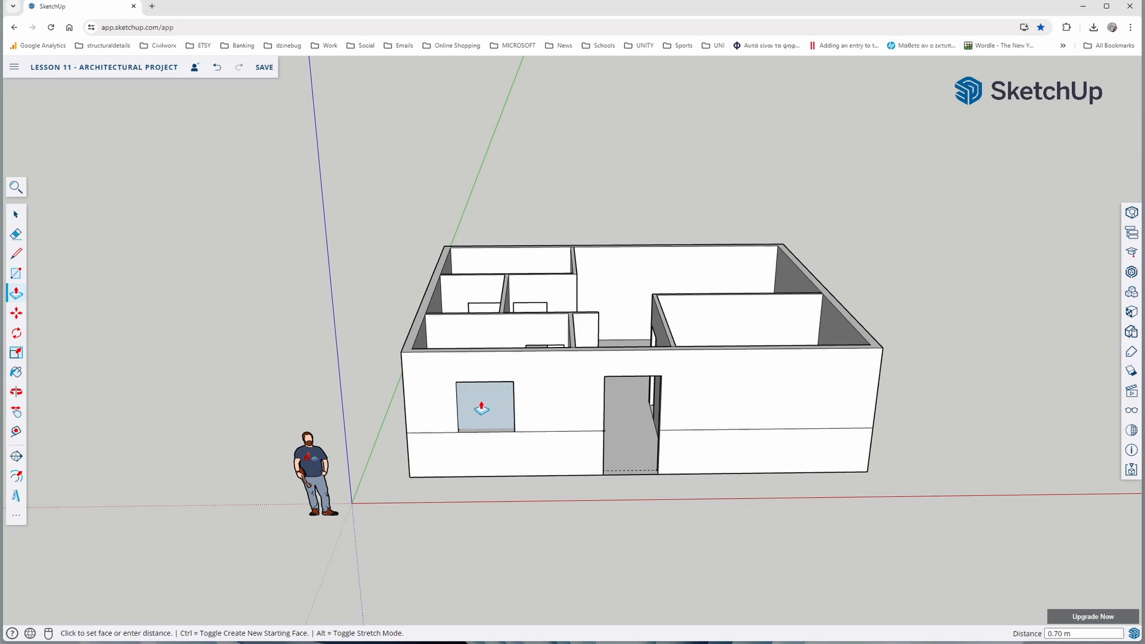
pyautogui.click(508, 394)
# Measure the distance along the horizontal line from the front wall's left corner to the window opening
pyautogui.moveTo(447, 459); pyautogui.dragTo(422, 481, button='middle')
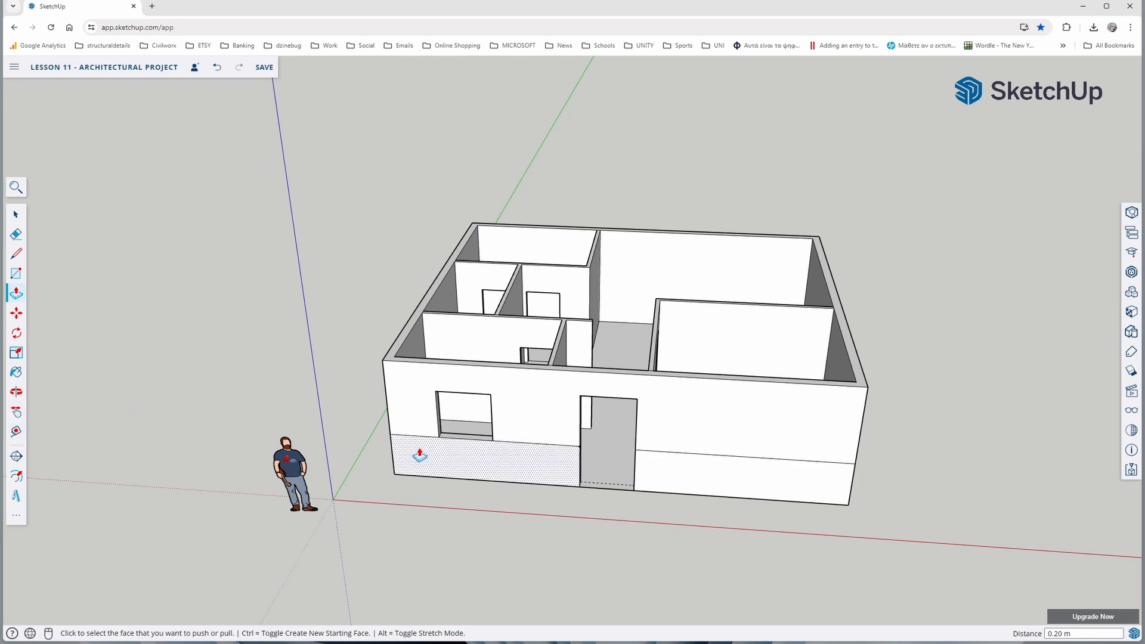
pyautogui.scroll(5, 426, 441)
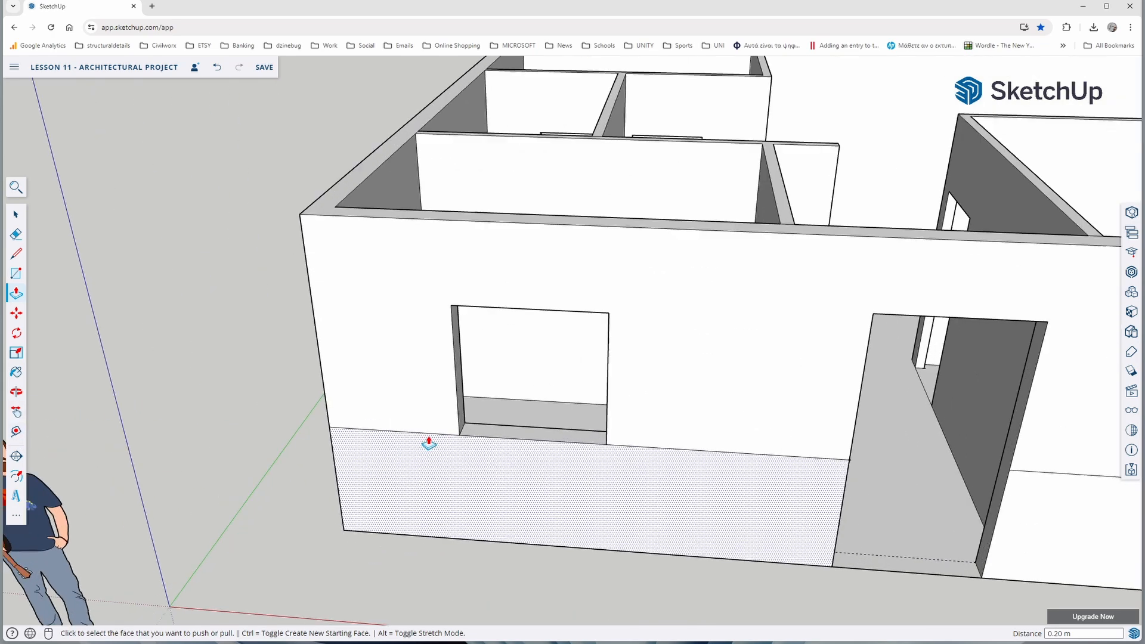
pyautogui.click(16, 434)
pyautogui.click(329, 425)
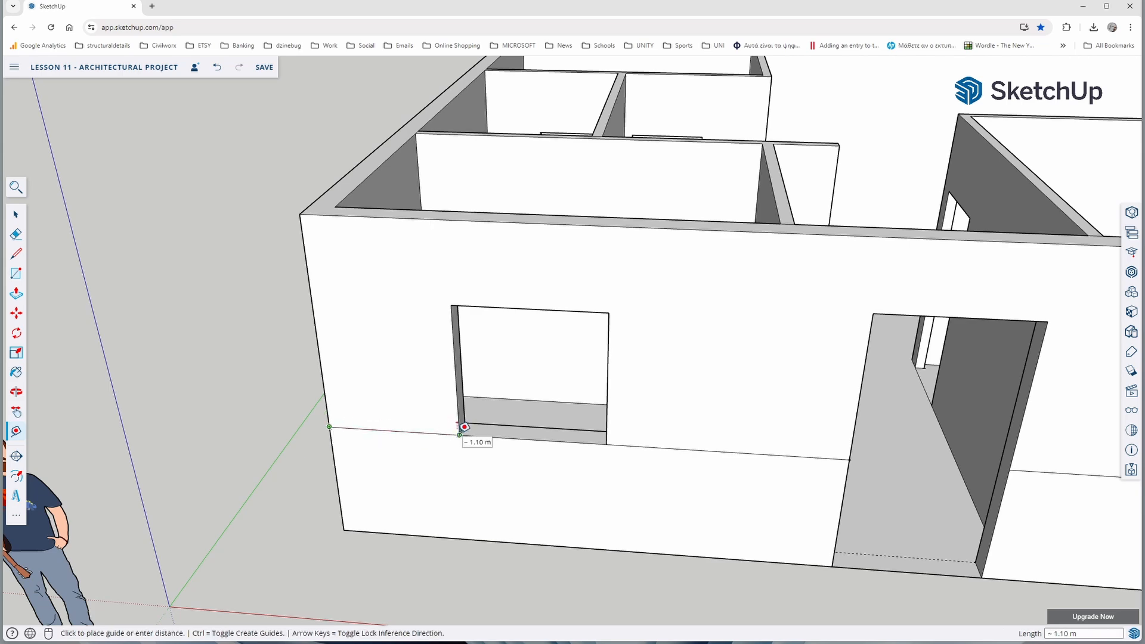
# Mark a guide point on the horizontal line 1.1 m from the front wall's right corner
pyautogui.scroll(-2, 442, 428)
pyautogui.scroll(-2, 513, 441)
pyautogui.scroll(-2, 626, 459)
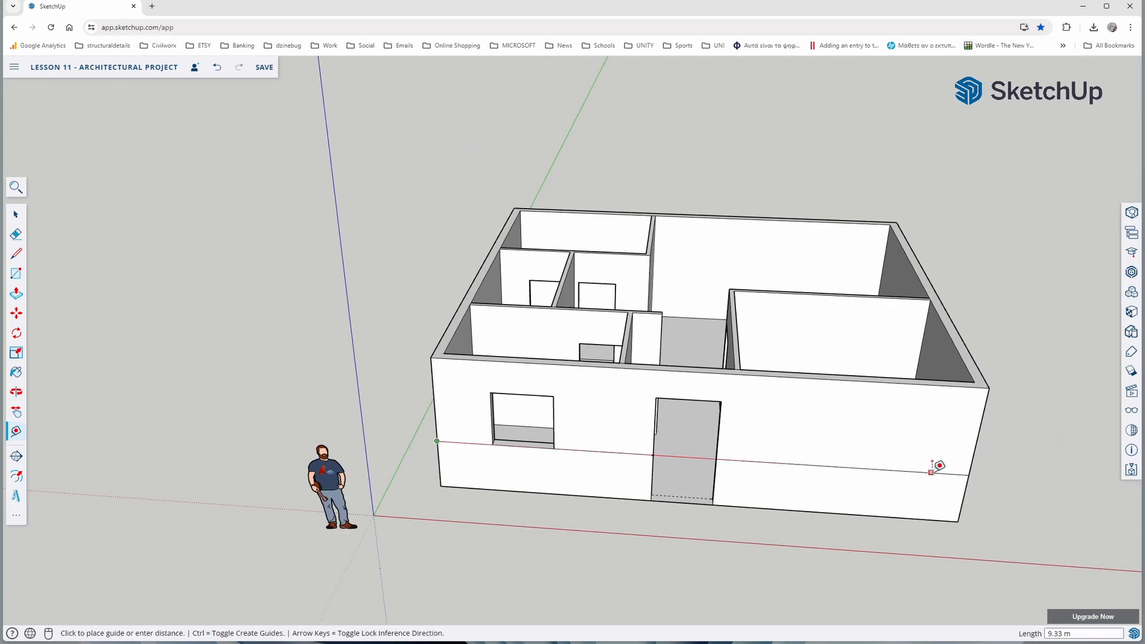
pyautogui.click(968, 475)
pyautogui.click(969, 474)
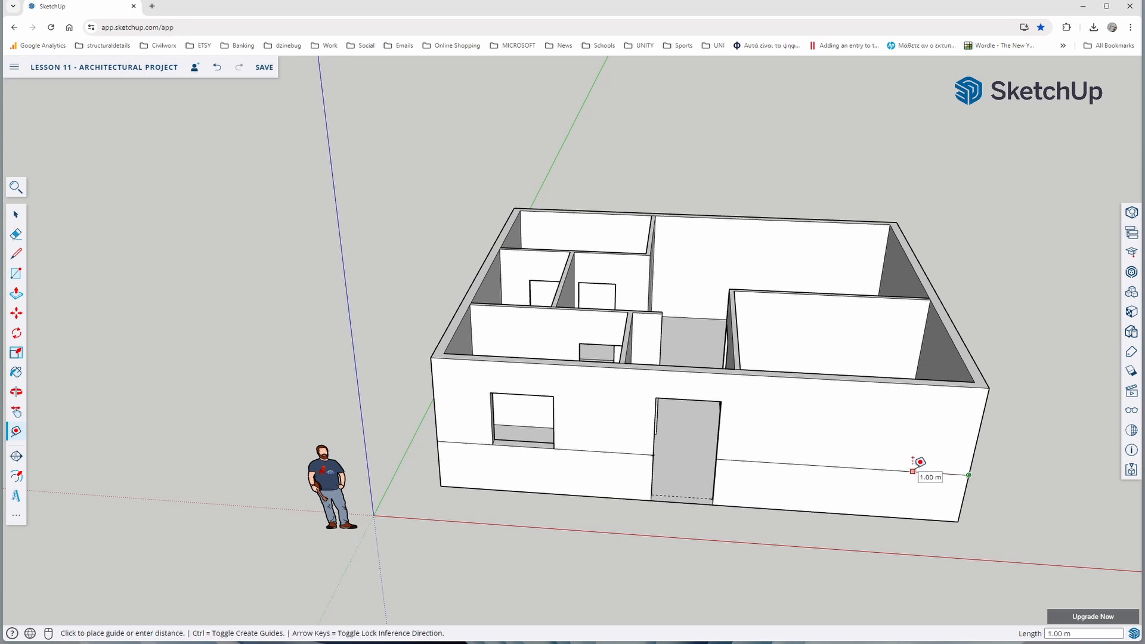
pyautogui.write('1.1')
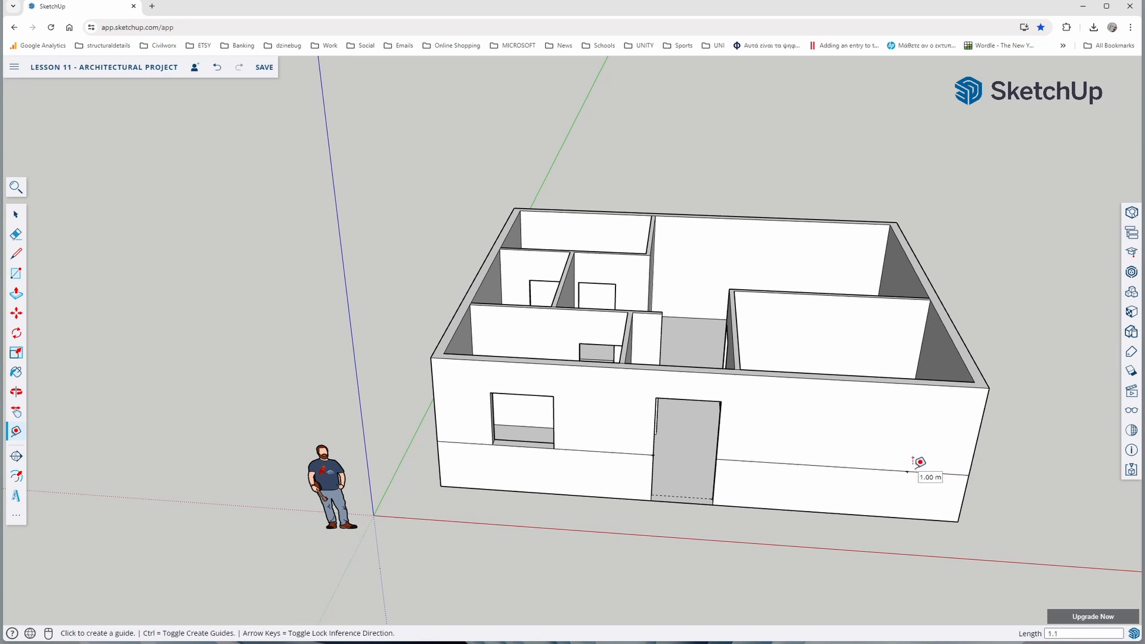
# Draw a 1.2 by 1.2 m window rectangle on the front wall right of the door, starting from the guide point
pyautogui.click(17, 274)
pyautogui.click(907, 471)
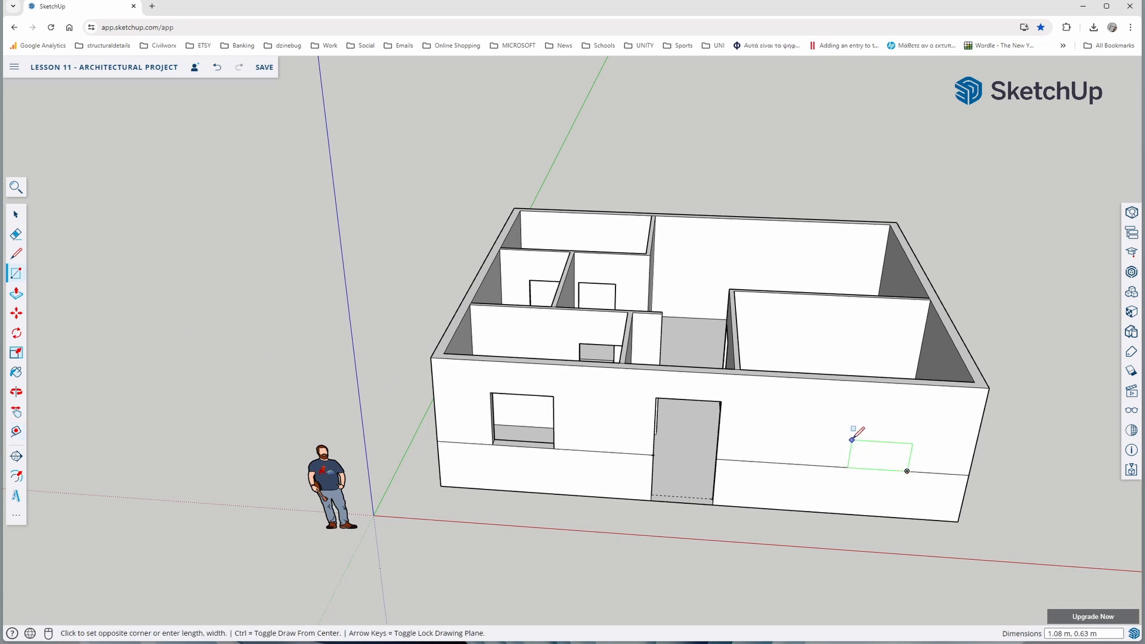
pyautogui.write('1.2,1.2')
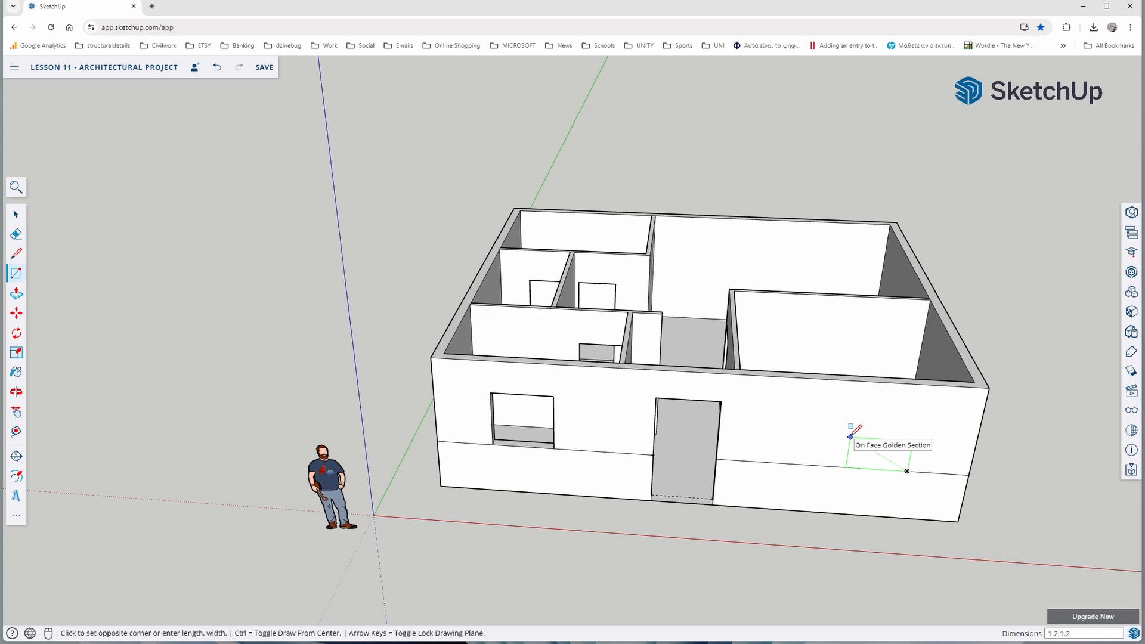
pyautogui.press('Return')
# Push the rectangle right of the door 0.20 m through the front wall to cut the kitchen window opening
pyautogui.press('p')
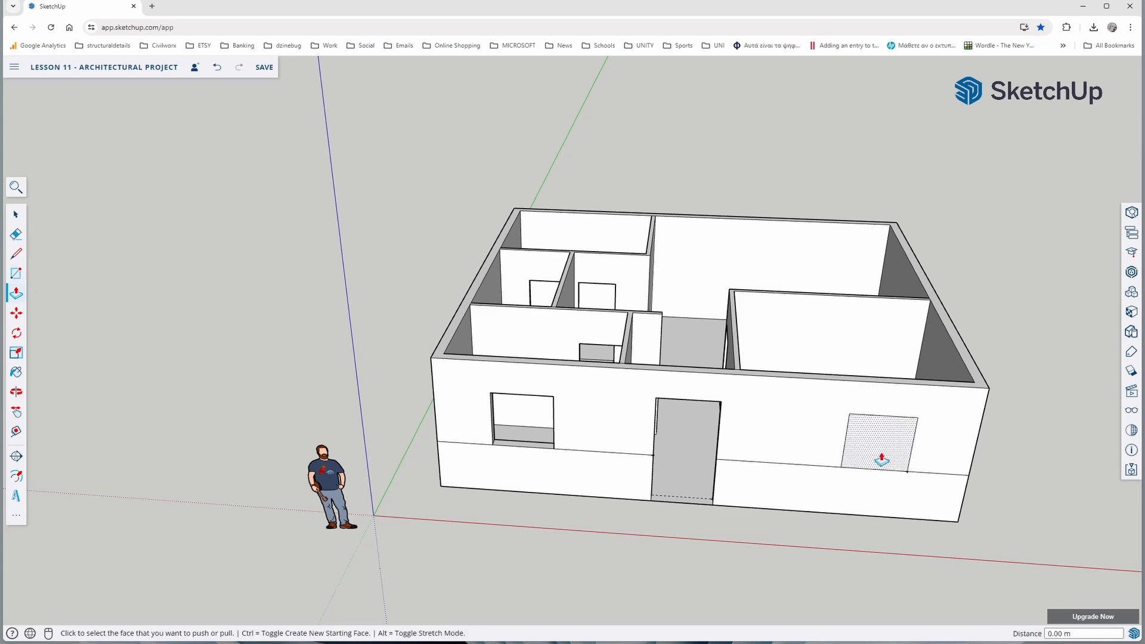
pyautogui.click(879, 455)
pyautogui.click(884, 434)
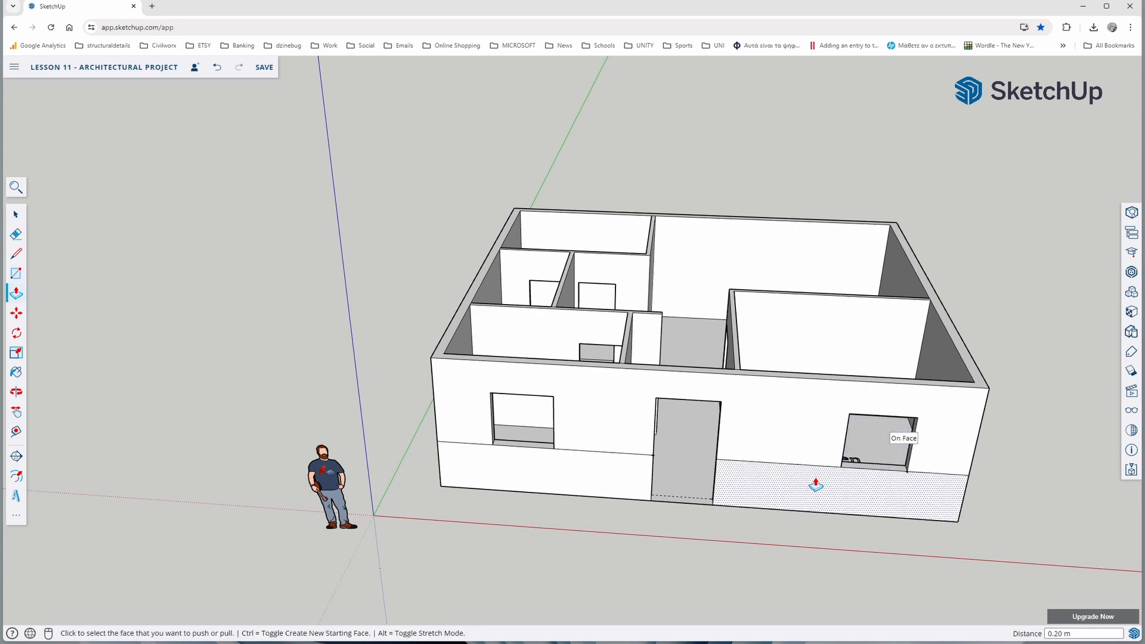
# Draw a 2 by 1.2 m window rectangle on the back wall's horizontal line, near the corner on the bedroom side
pyautogui.moveTo(813, 475); pyautogui.dragTo(761, 440, button='middle')
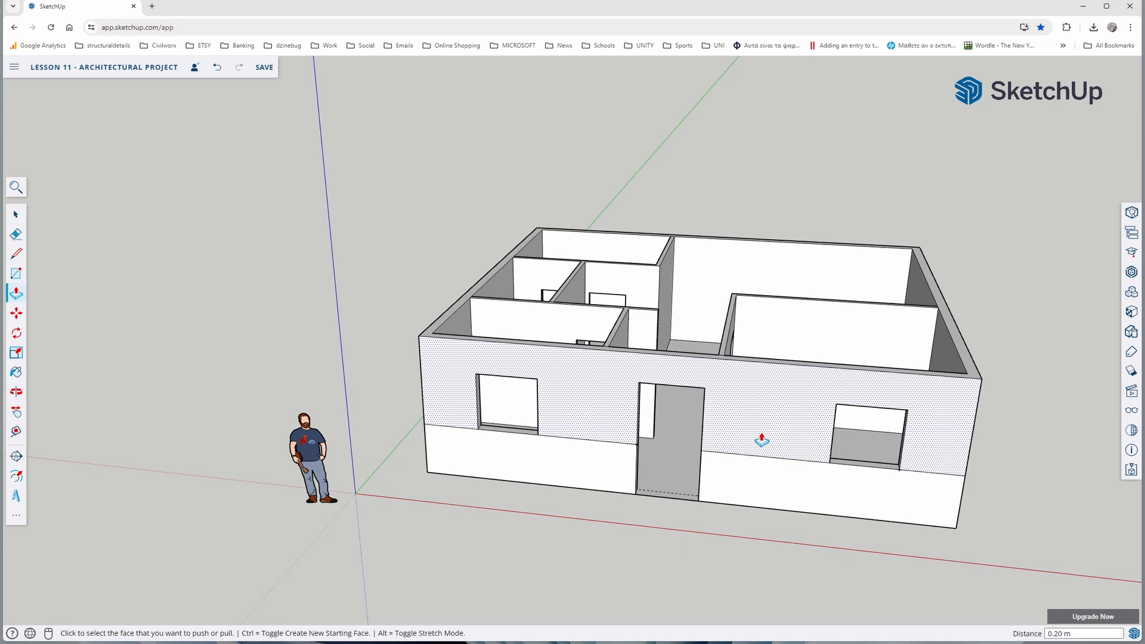
pyautogui.scroll(-3, 591, 406)
pyautogui.moveTo(590, 410); pyautogui.dragTo(707, 465, button='middle')
pyautogui.press('r')
pyautogui.click(738, 459)
pyautogui.write('2,1.2')
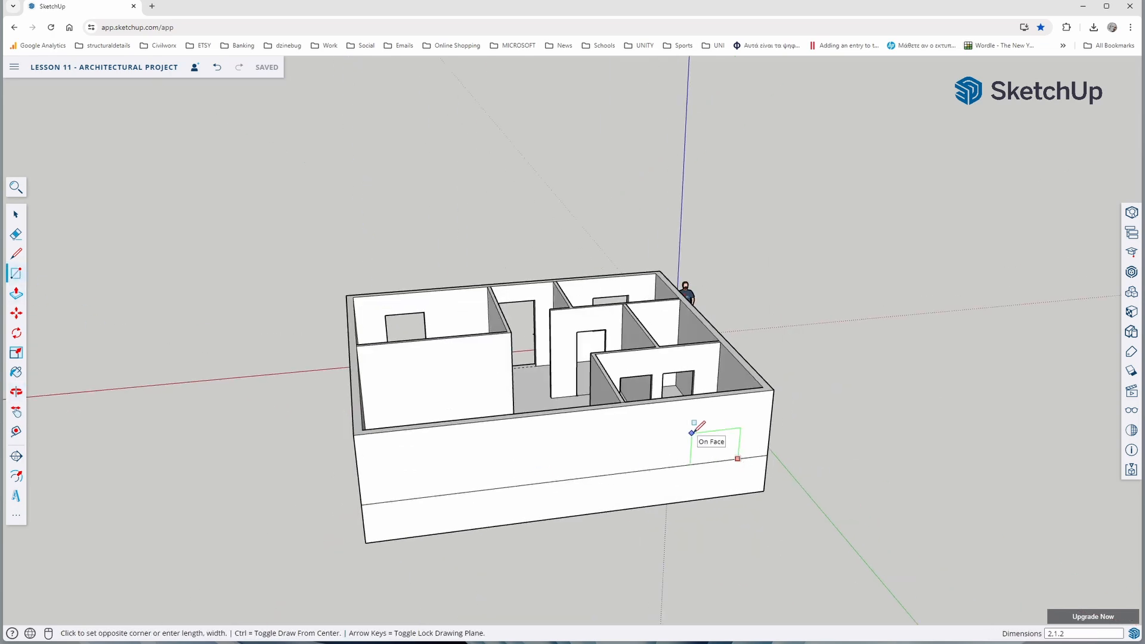
pyautogui.press('Return')
# Draw a 1.2 by 1.2 m window rectangle near the back wall's middle and another square one toward its other end
pyautogui.click(590, 477)
pyautogui.write('1.2,1.2')
pyautogui.press('Return')
pyautogui.click(418, 498)
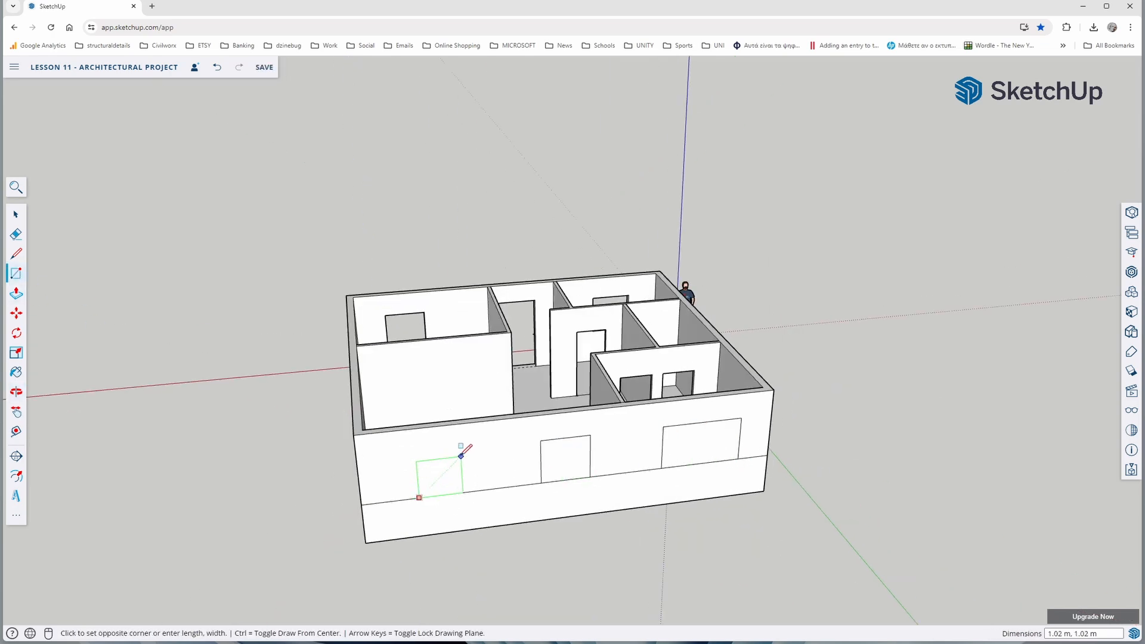
pyautogui.click(468, 448)
# Push the three window rectangles 0.20 m through the back wall with Push/Pull to cut the openings
pyautogui.press('p')
pyautogui.moveTo(442, 465); pyautogui.dragTo(417, 409, button='middle')
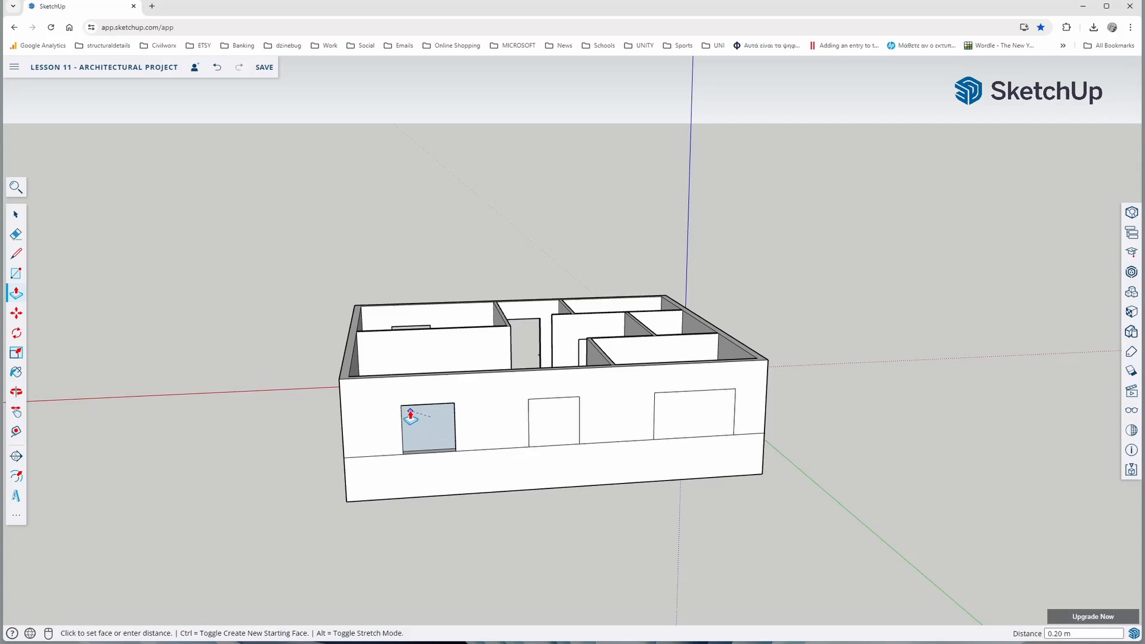
pyautogui.scroll(5, 411, 415)
pyautogui.click(412, 415)
pyautogui.click(774, 477)
pyautogui.click(733, 450)
pyautogui.scroll(-2, 732, 451)
pyautogui.click(1053, 437)
pyautogui.moveTo(1053, 437); pyautogui.dragTo(915, 420, button='middle')
pyautogui.click(916, 414)
# Draw a 2 by 1.2 m window rectangle on the right side wall's horizontal line, near the back corner
pyautogui.scroll(-5, 915, 414)
pyautogui.moveTo(453, 435); pyautogui.dragTo(757, 494, button='middle')
pyautogui.press('r')
pyautogui.click(766, 430)
pyautogui.write('2,1.2')
pyautogui.press('Return')
# Cut the right side wall's window opening by pushing its rectangle 0.20 m, undoing the faulty push on the way
pyautogui.press('p')
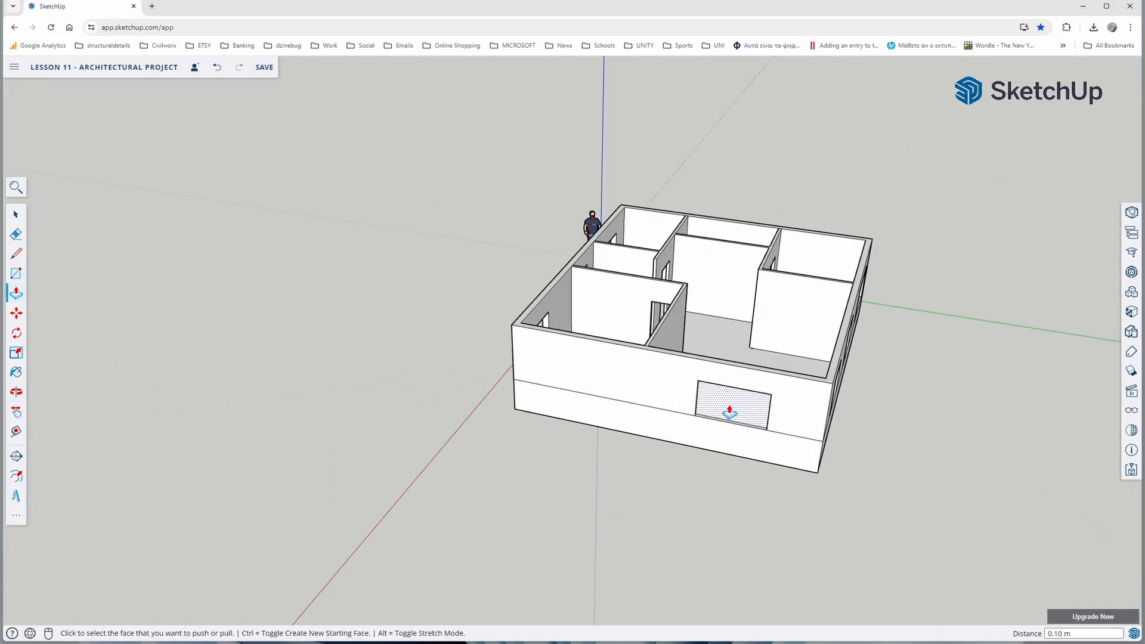
pyautogui.click(728, 412)
pyautogui.scroll(5, 739, 402)
pyautogui.click(756, 386)
pyautogui.moveTo(756, 386); pyautogui.dragTo(737, 340, button='middle')
pyautogui.hotkey('ctrl', 'z')
pyautogui.click(725, 335)
pyautogui.click(717, 330)
pyautogui.scroll(-5, 718, 330)
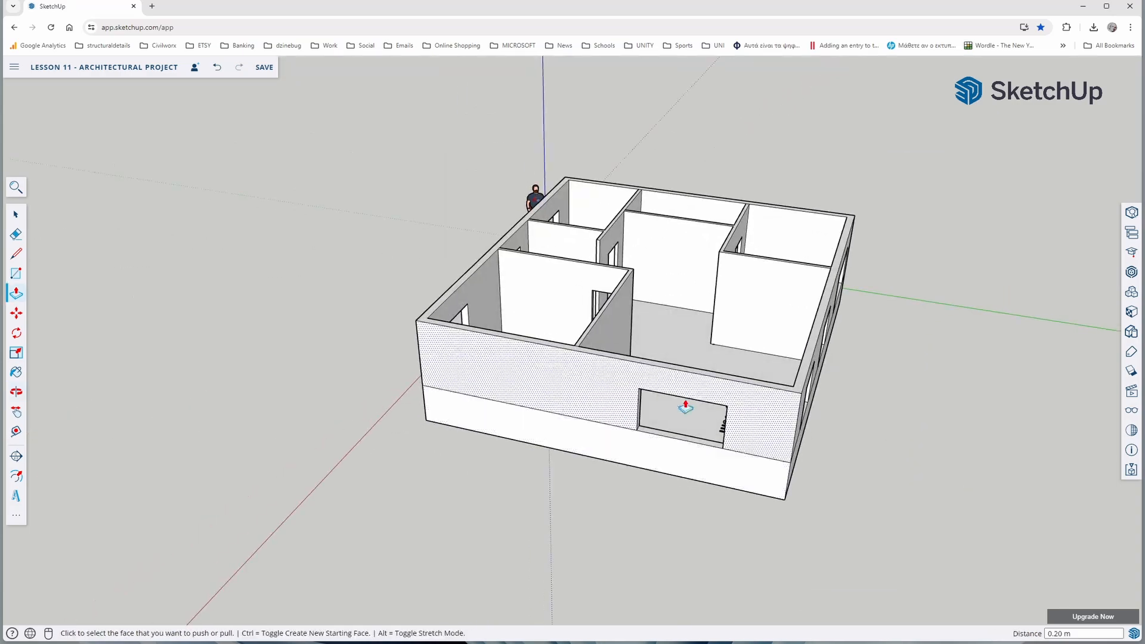
# Draw a 1.2 by 1.2 m window rectangle on the left side wall, standing on the horizontal line
pyautogui.moveTo(685, 404); pyautogui.dragTo(511, 378, button='middle')
pyautogui.press('r')
pyautogui.click(660, 525)
pyautogui.write('1.2,1.2')
pyautogui.press('Return')
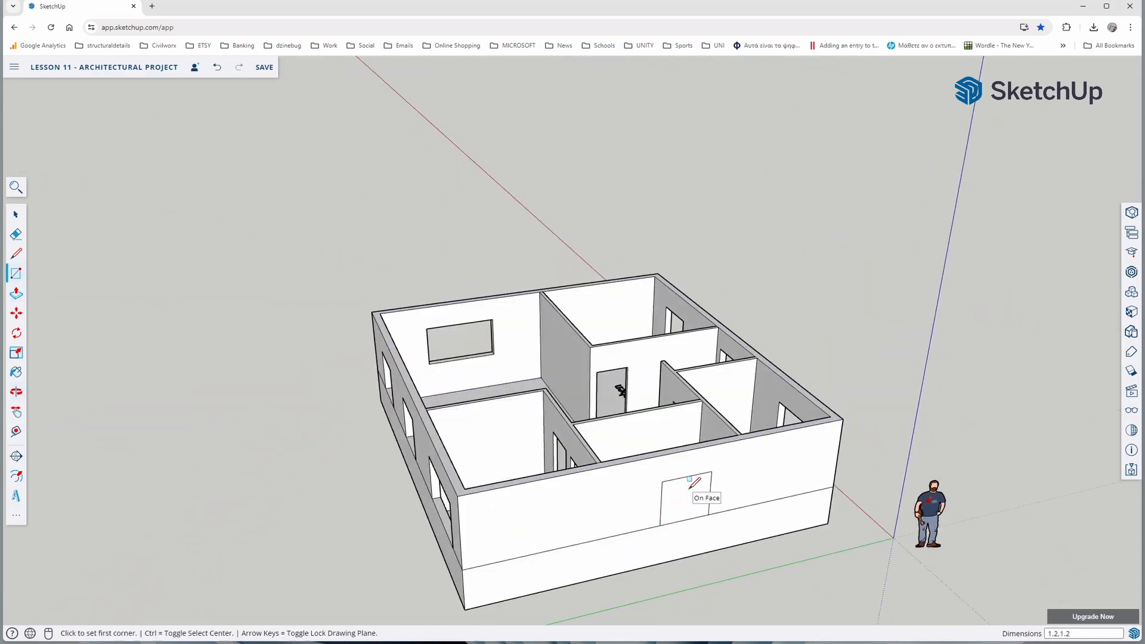
# Push the left side wall's window rectangle 0.20 m through the wall to cut the opening
pyautogui.press('p')
pyautogui.scroll(5, 691, 486)
pyautogui.click(695, 454)
pyautogui.click(685, 445)
pyautogui.scroll(-5, 685, 442)
pyautogui.moveTo(680, 394); pyautogui.dragTo(710, 516, button='middle')
pyautogui.press('o')
pyautogui.moveTo(869, 478); pyautogui.dragTo(623, 428, button='middle')
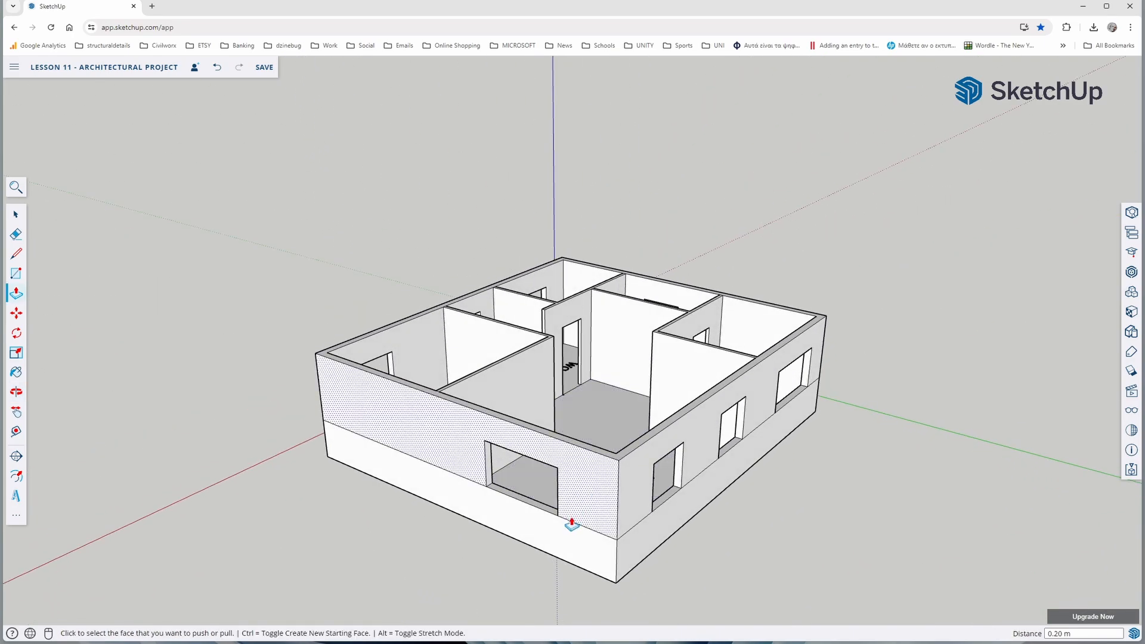
# Select all segments of the horizontal reference line around the outer walls and delete them
pyautogui.click(12, 215)
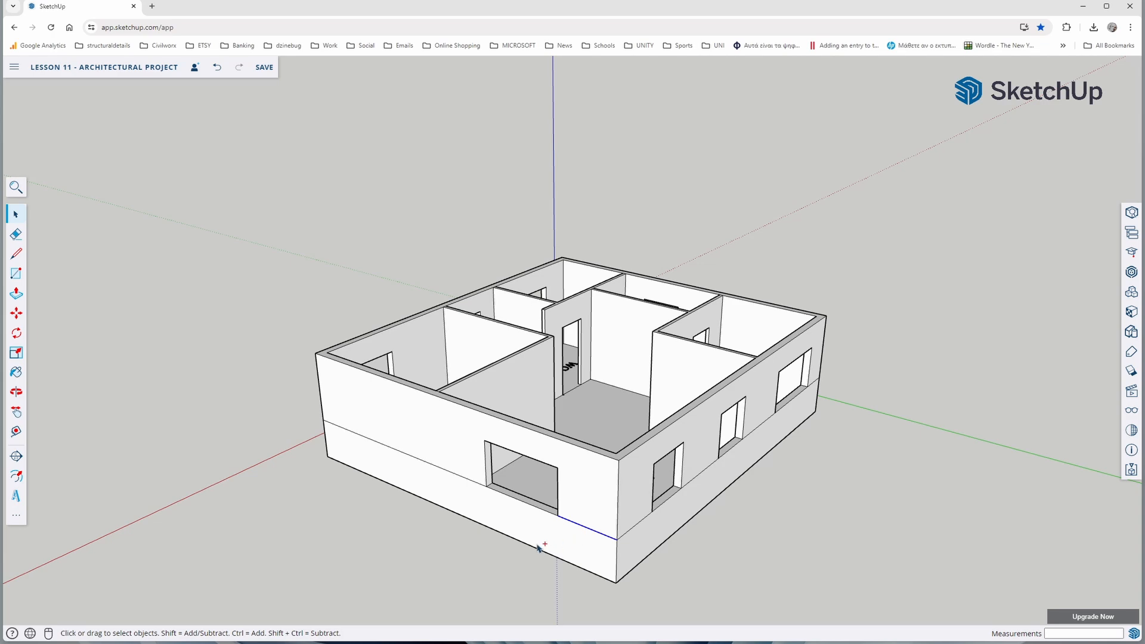
pyautogui.keyDown('ctrl'); pyautogui.click(454, 474); pyautogui.keyUp('ctrl')
pyautogui.moveTo(743, 455); pyautogui.dragTo(407, 482, button='middle')
pyautogui.keyDown('ctrl'); pyautogui.click(710, 384); pyautogui.keyUp('ctrl')
pyautogui.keyDown('ctrl'); pyautogui.click(408, 482); pyautogui.keyUp('ctrl')
pyautogui.keyDown('ctrl'); pyautogui.click(629, 458); pyautogui.keyUp('ctrl')
pyautogui.keyDown('ctrl'); pyautogui.click(886, 417); pyautogui.keyUp('ctrl')
pyautogui.moveTo(1048, 406); pyautogui.dragTo(776, 593, button='middle')
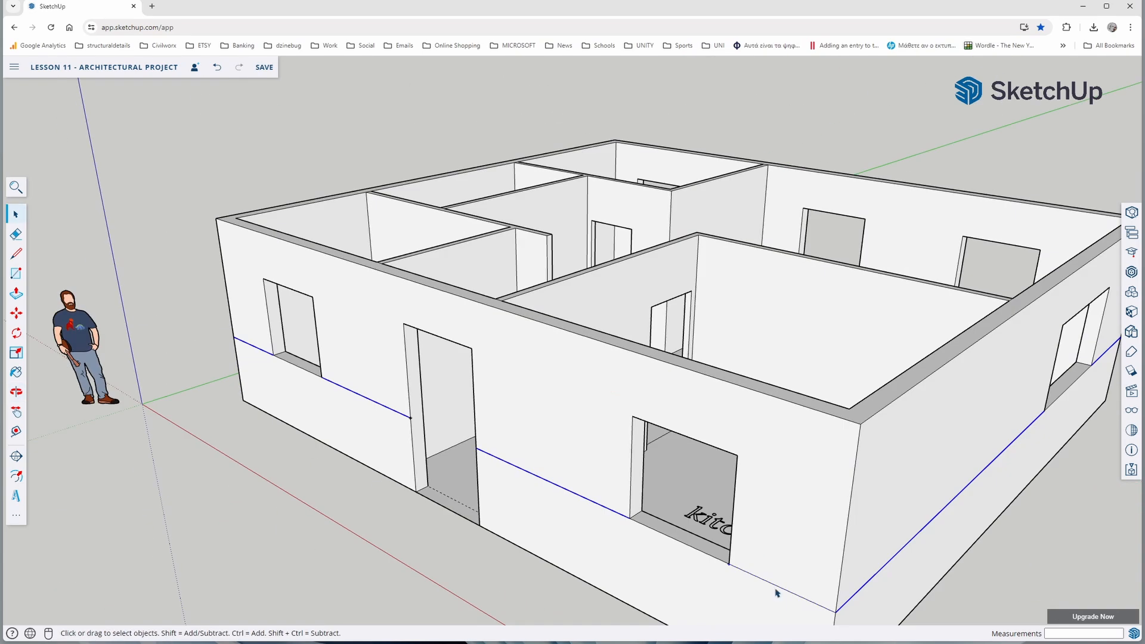
pyautogui.click(783, 591)
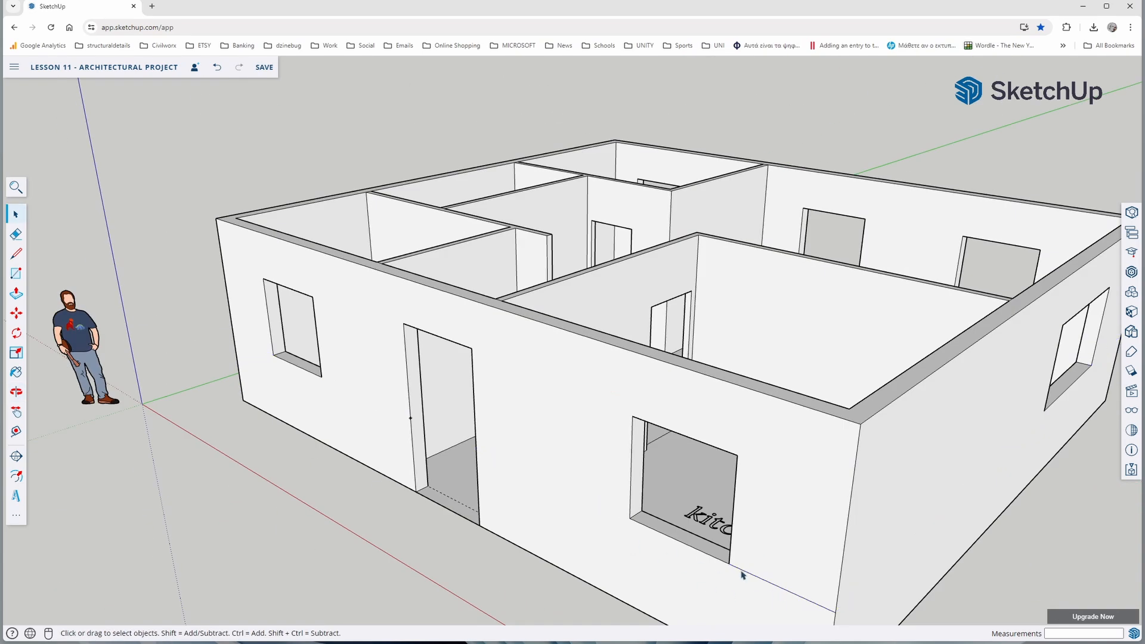
pyautogui.scroll(-5, 688, 504)
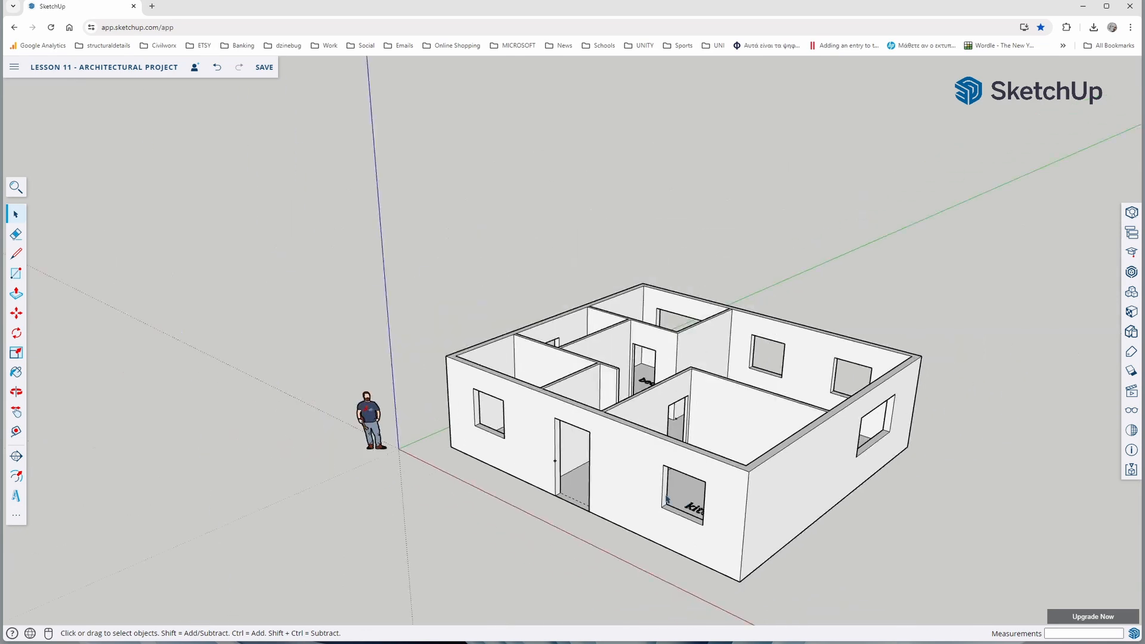
# Open 3D Warehouse and search the models for "window"
pyautogui.moveTo(667, 499); pyautogui.dragTo(610, 547, button='middle')
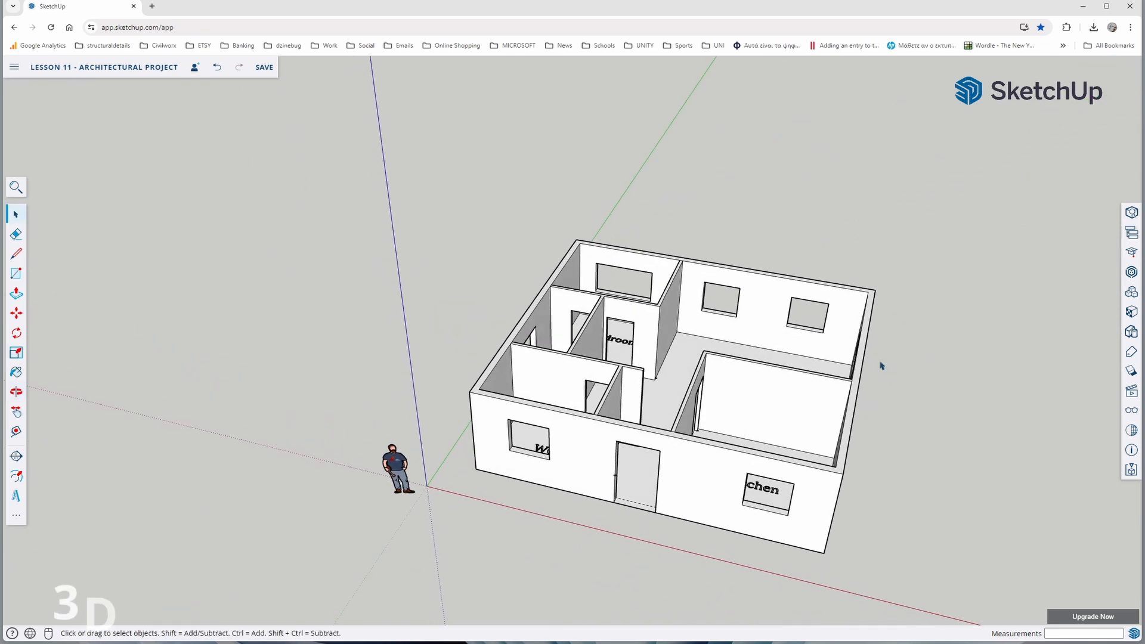
pyautogui.click(1131, 272)
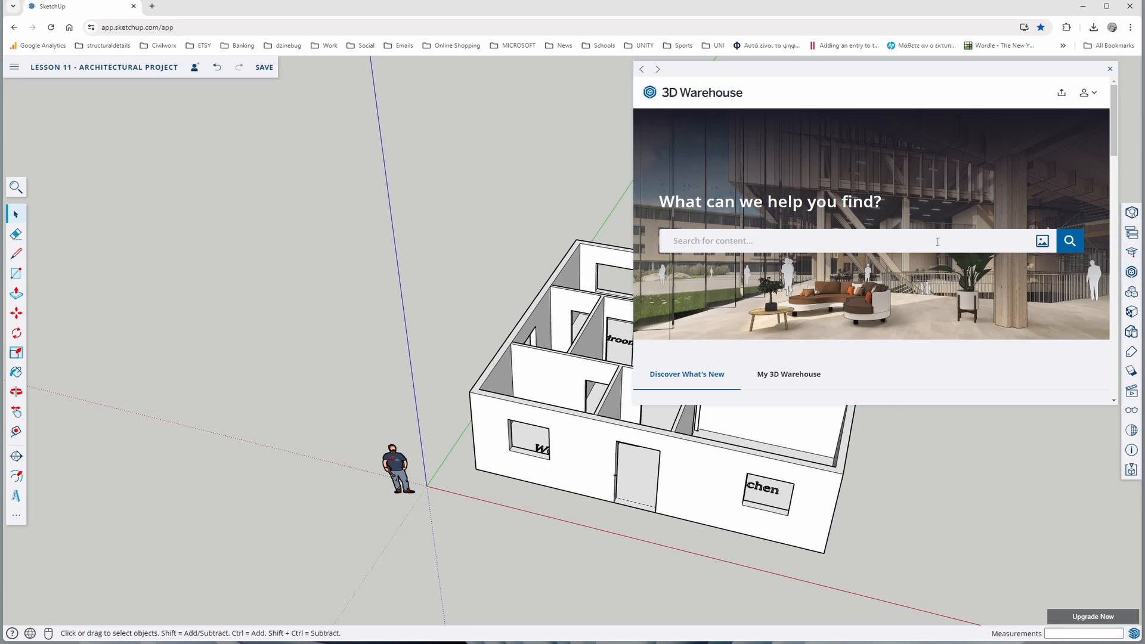
pyautogui.write('window')
pyautogui.press('Return')
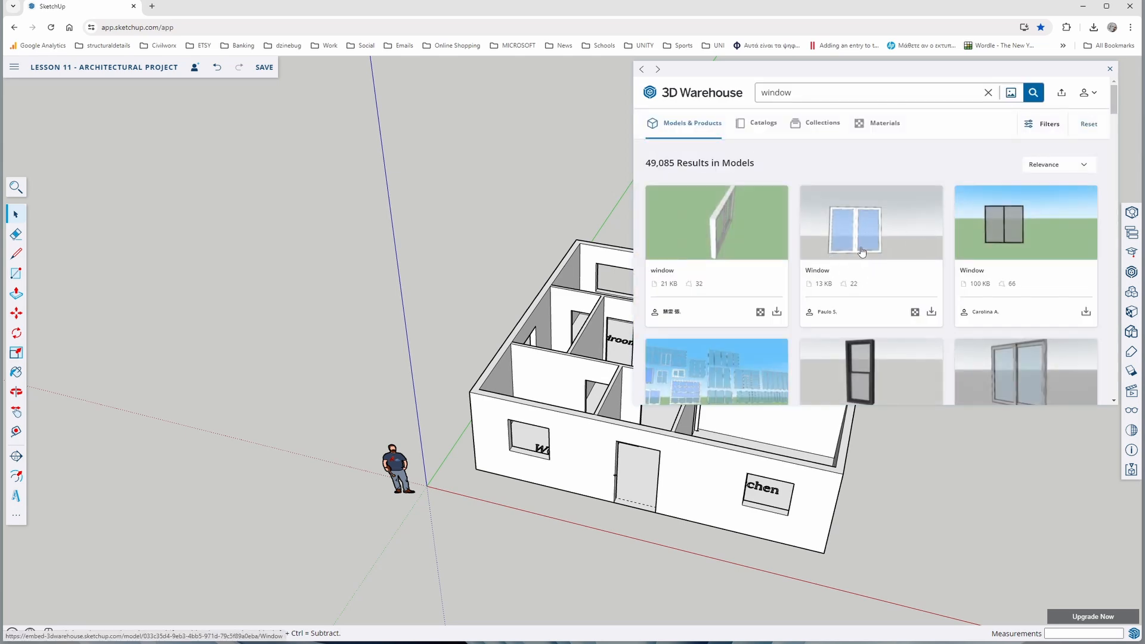
# Open the two-pane white "Window" model described as 120x110cm and download it into the project
pyautogui.click(824, 271)
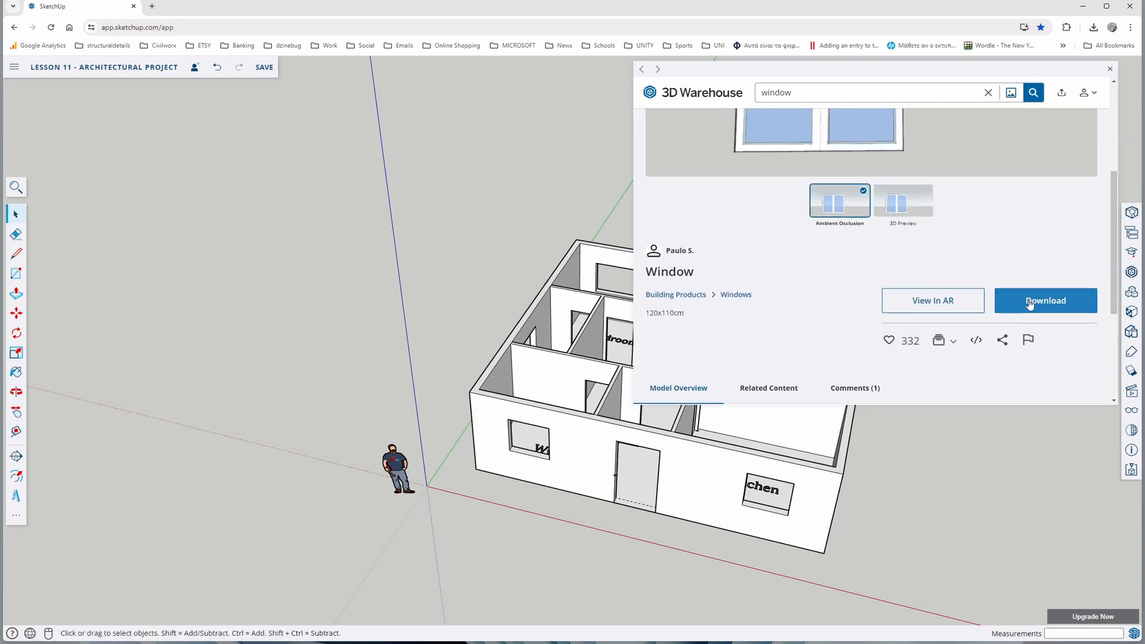
pyautogui.scroll(3, 852, 249)
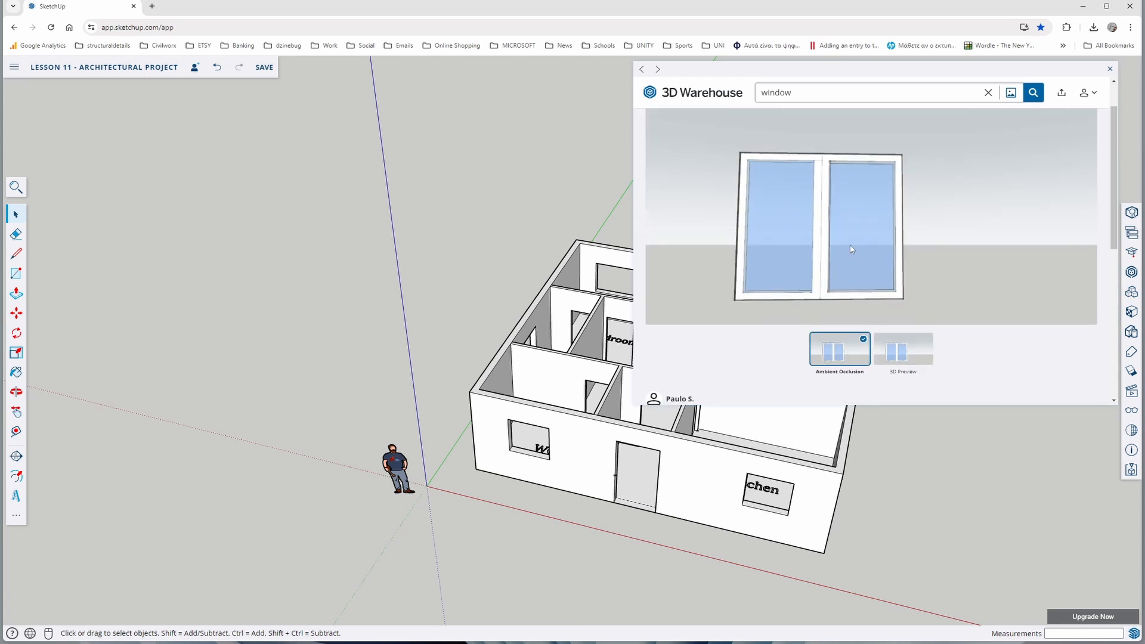
pyautogui.scroll(-2, 819, 237)
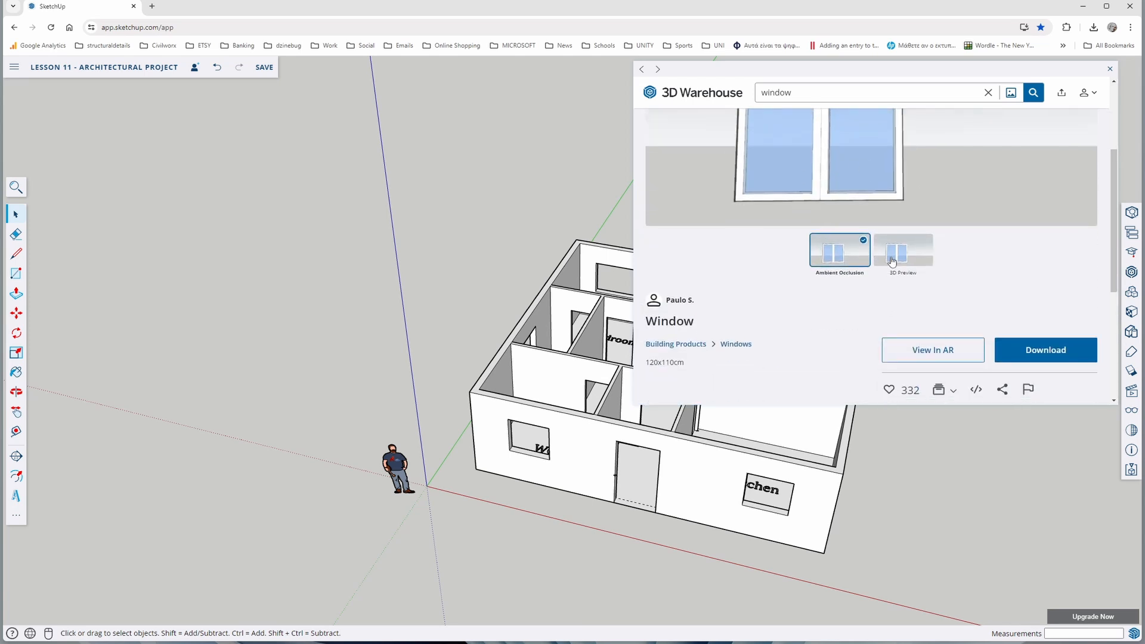
pyautogui.click(1034, 352)
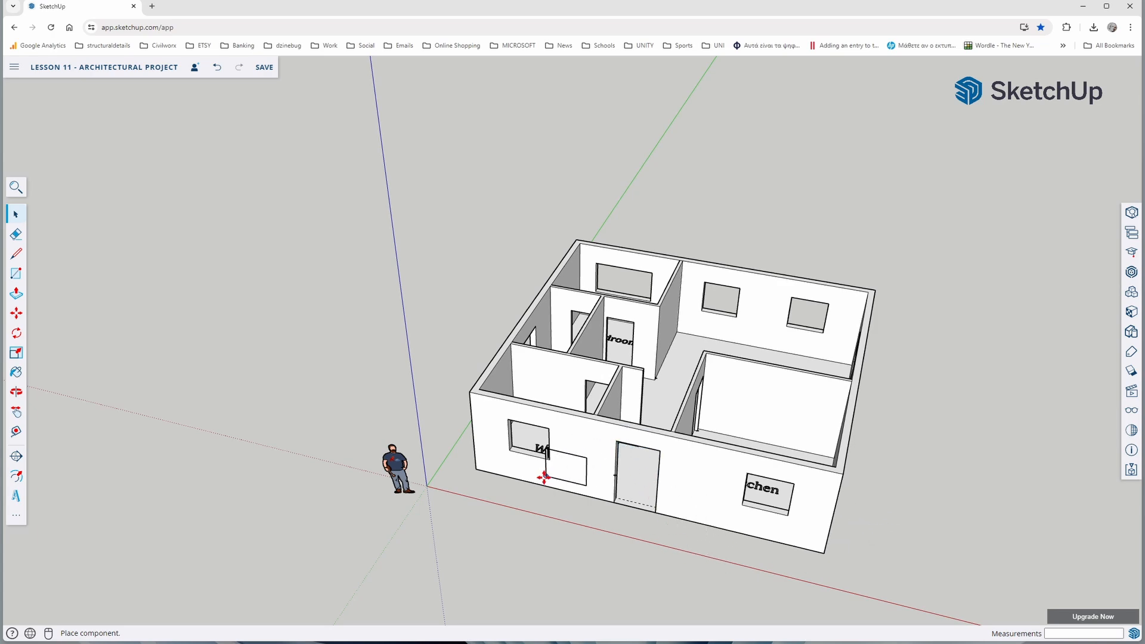
# Place the downloaded window component on the ground in front of the building, near the origin, and deselect it
pyautogui.scroll(5, 544, 477)
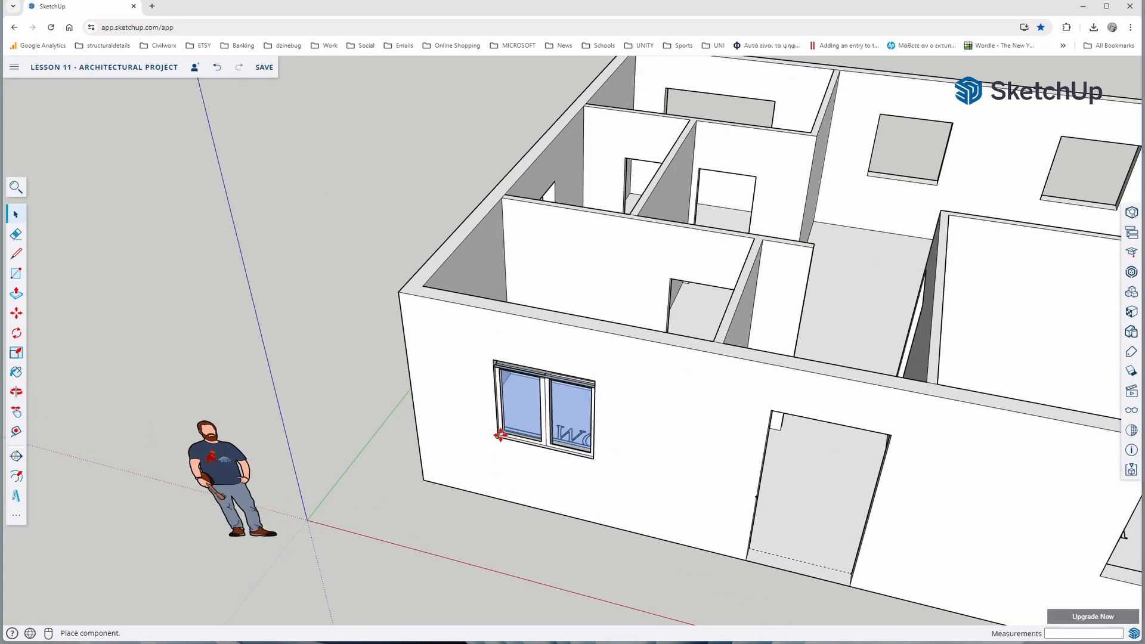
pyautogui.scroll(-5, 524, 460)
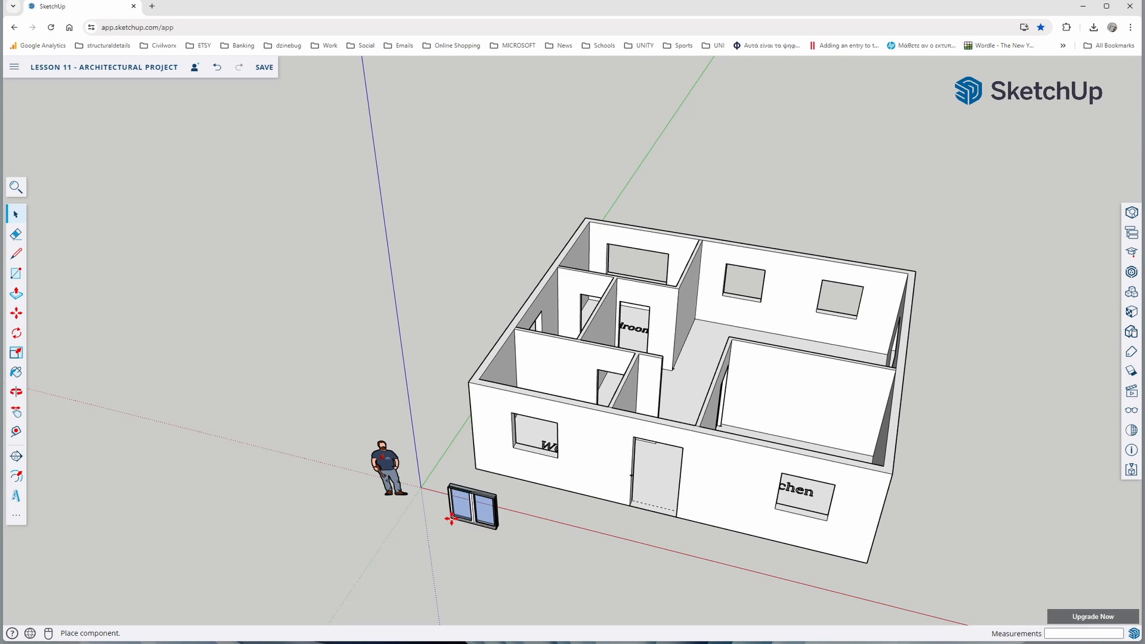
pyautogui.click(451, 519)
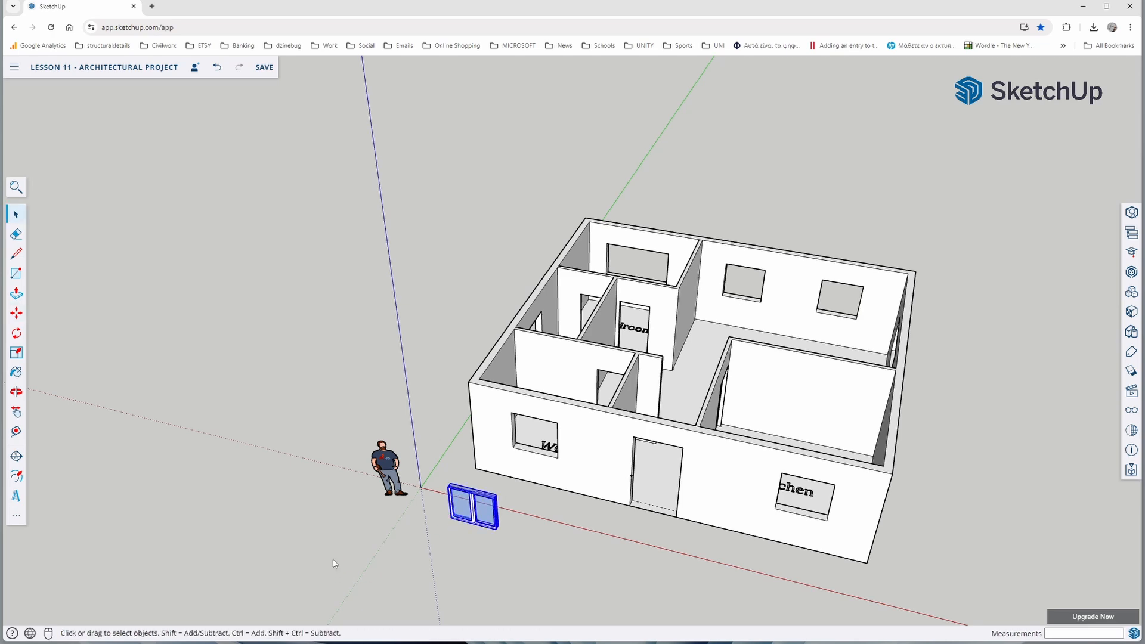
pyautogui.click(332, 540)
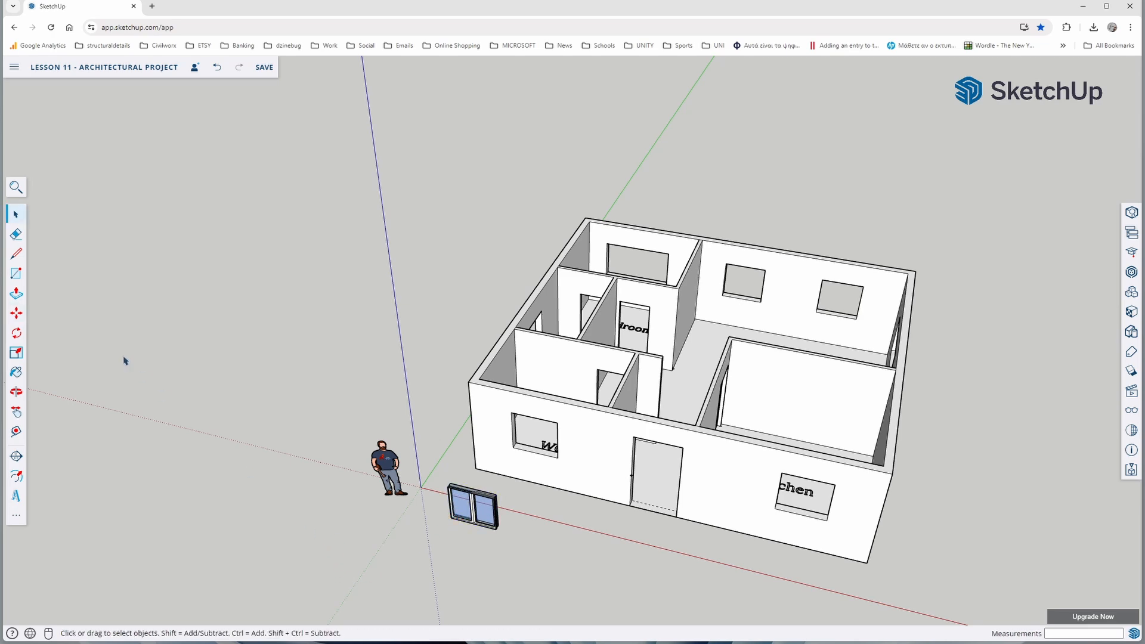
# Select the two-pane window component in front of the building and start the Scale tool on it
pyautogui.scroll(4, 465, 550)
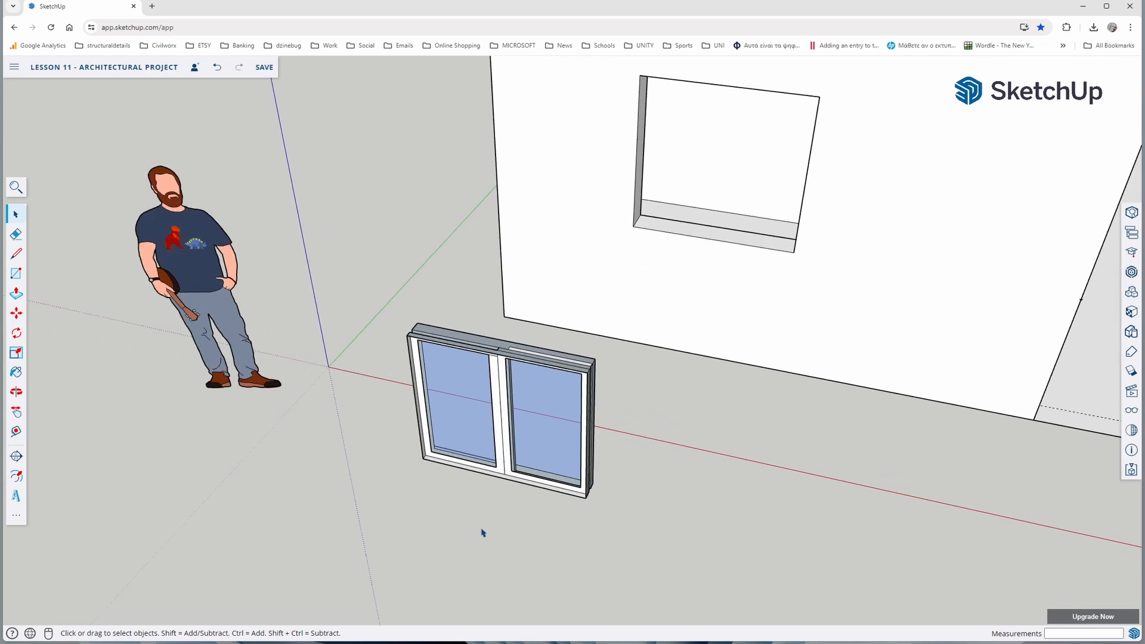
pyautogui.moveTo(483, 531); pyautogui.dragTo(429, 495, button='middle')
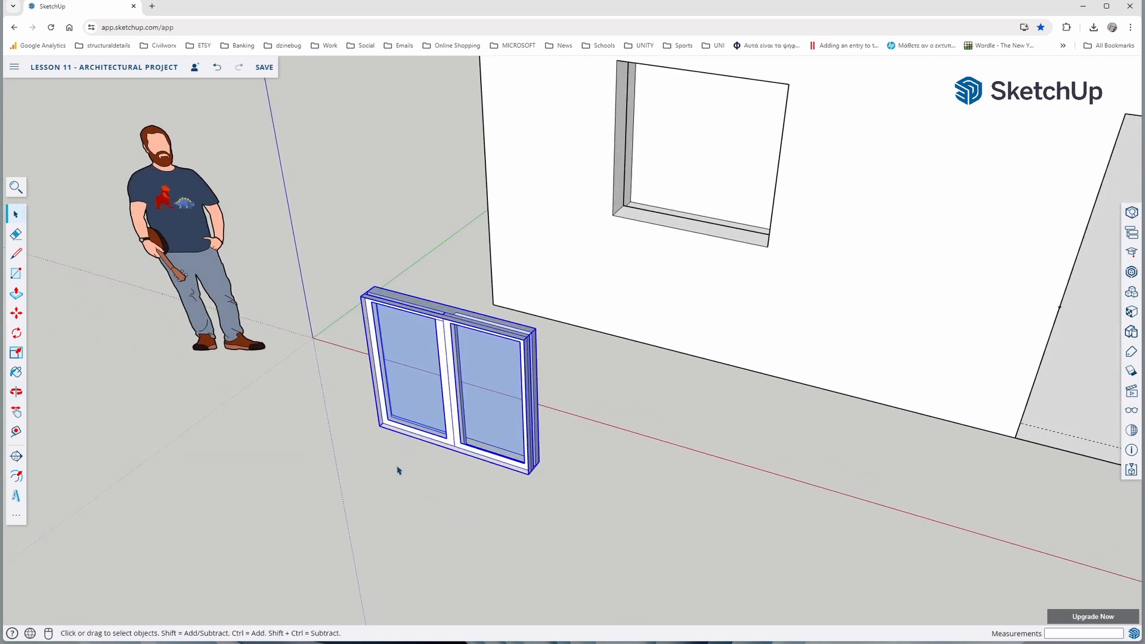
pyautogui.click(16, 356)
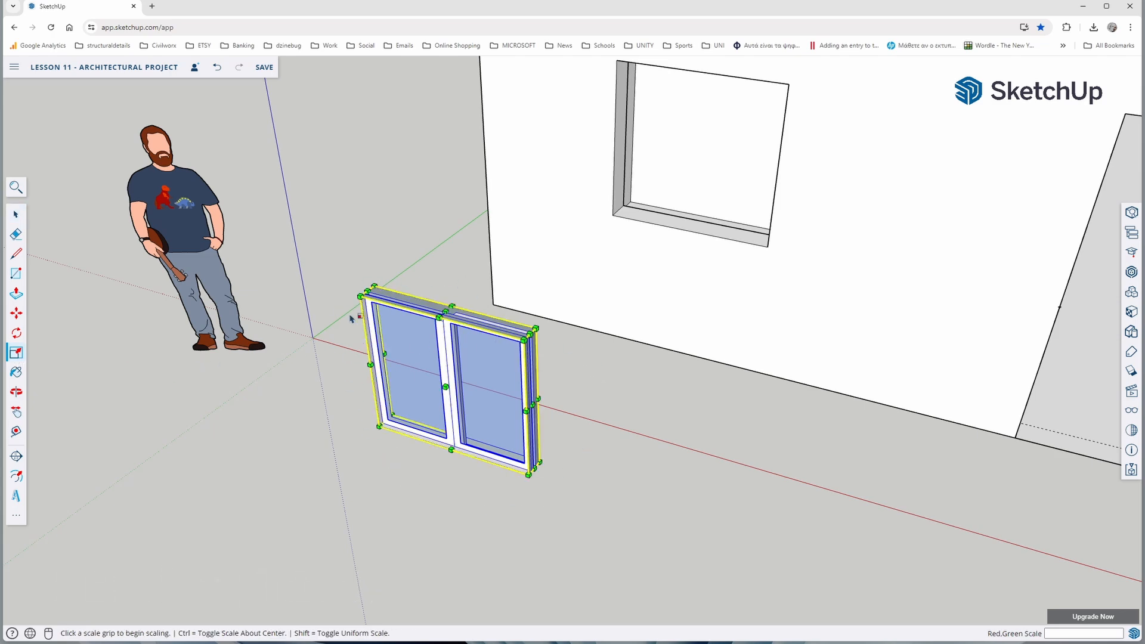
pyautogui.scroll(3, 538, 431)
pyautogui.scroll(3, 540, 407)
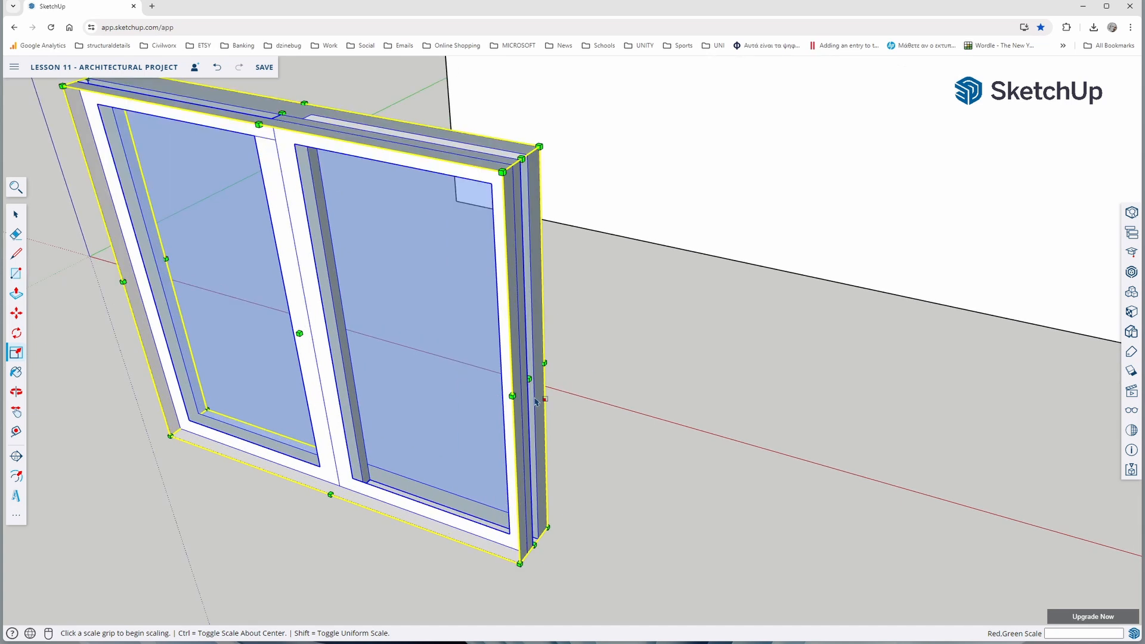
pyautogui.scroll(-3, 532, 392)
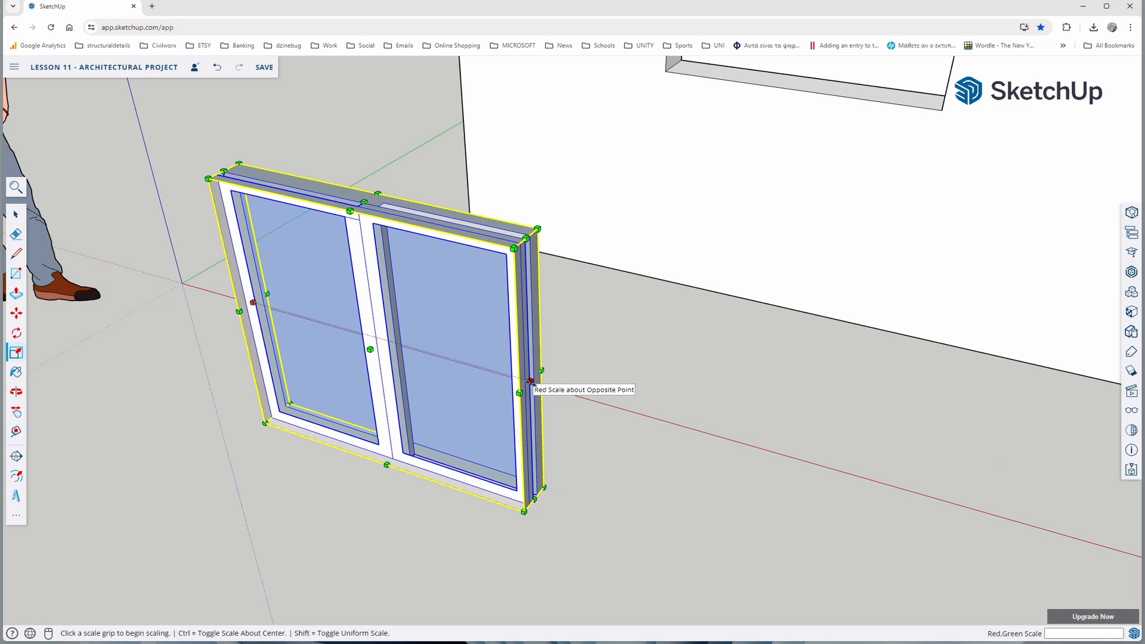
pyautogui.scroll(3, 530, 381)
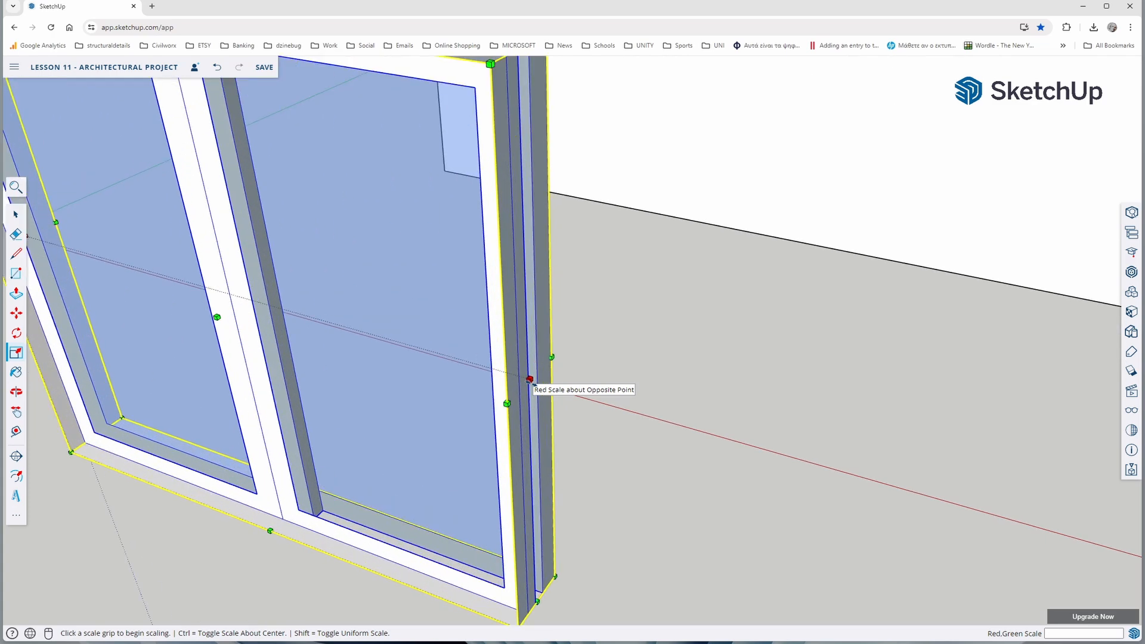
pyautogui.scroll(-3, 502, 410)
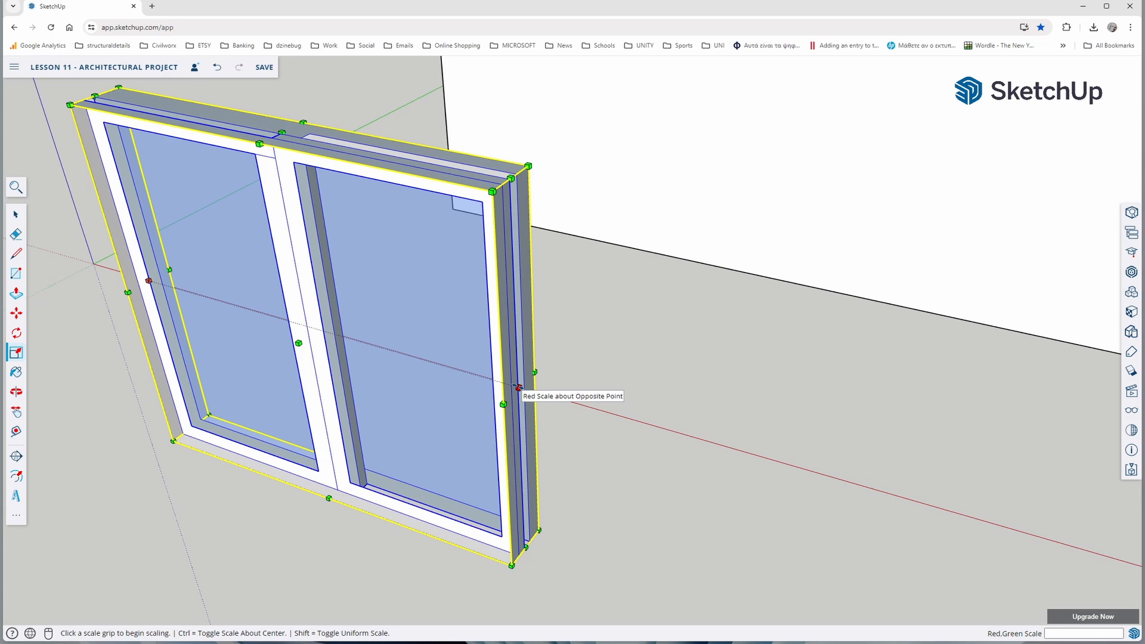
pyautogui.scroll(-2, 518, 386)
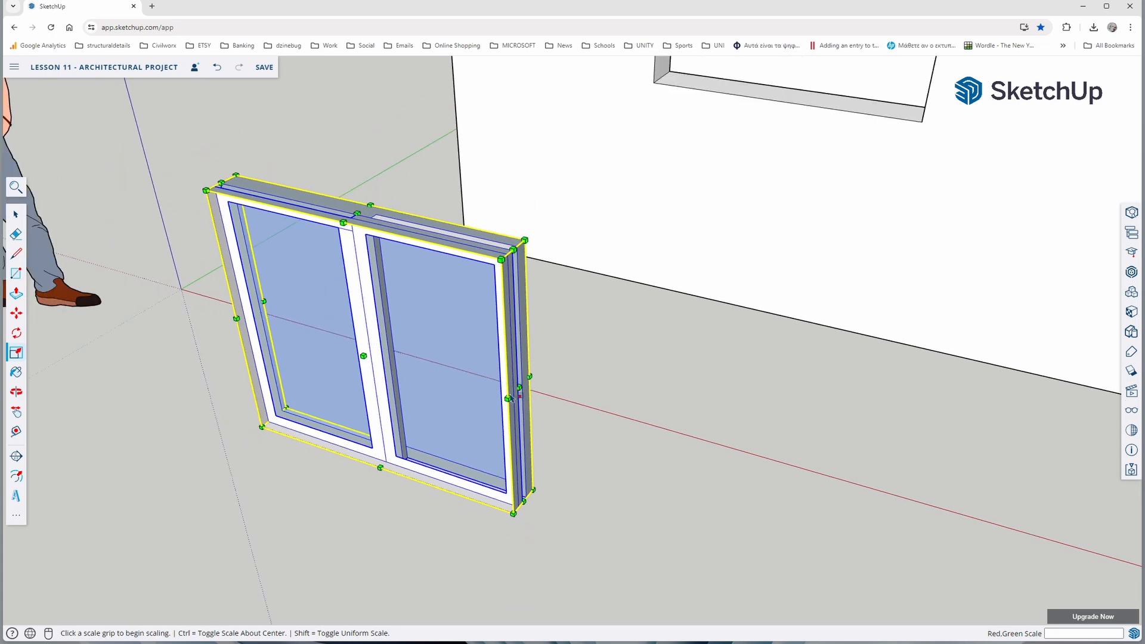
pyautogui.moveTo(506, 401); pyautogui.dragTo(319, 403, button='middle')
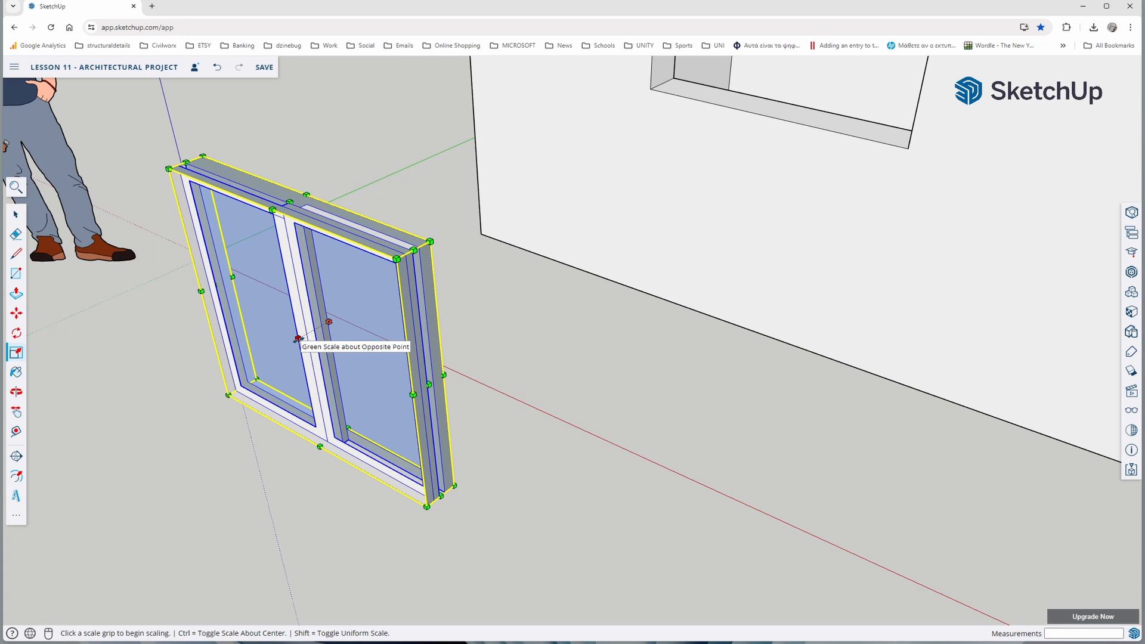
# Try scaling the window by 3.00 along the green axis, 1.40 along the red axis and 1.16 uniformly
pyautogui.click(298, 338)
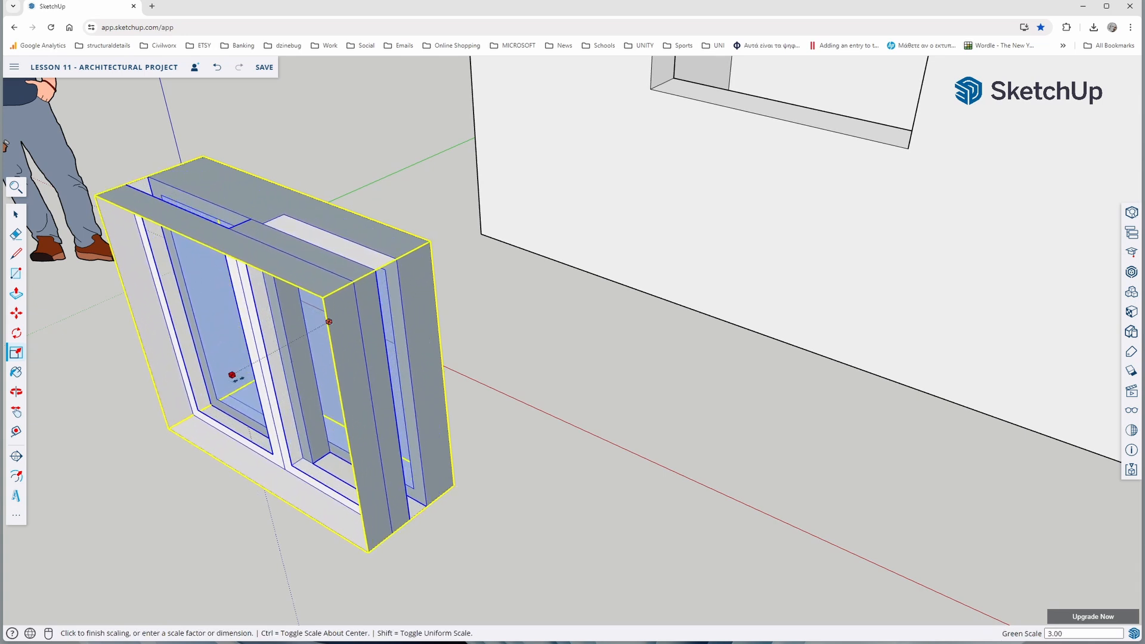
pyautogui.press('Escape')
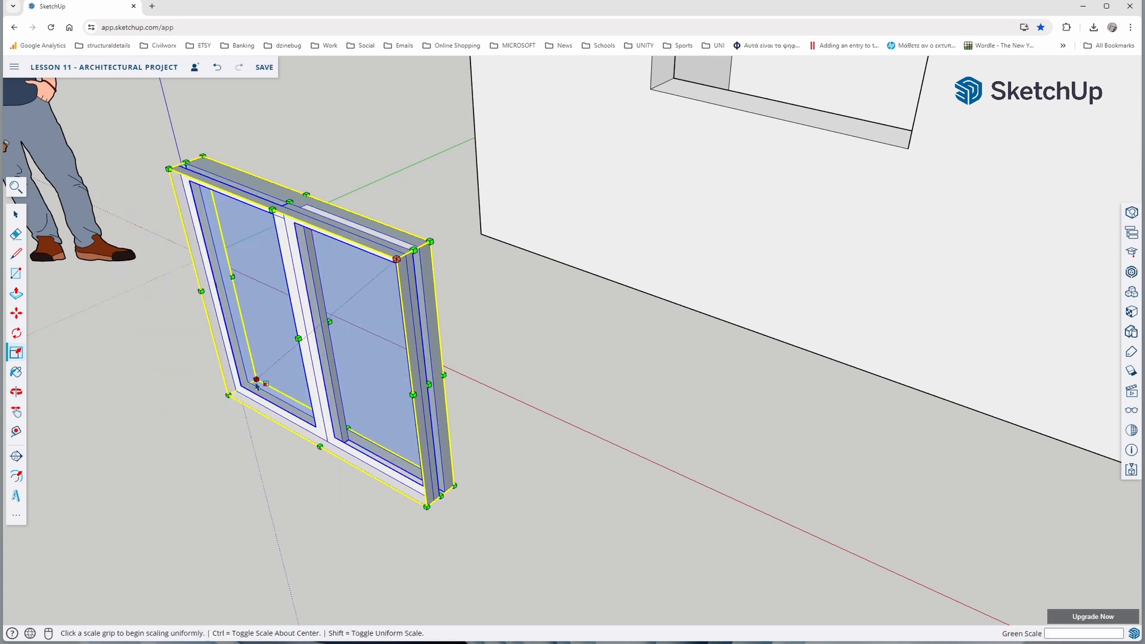
pyautogui.click(427, 384)
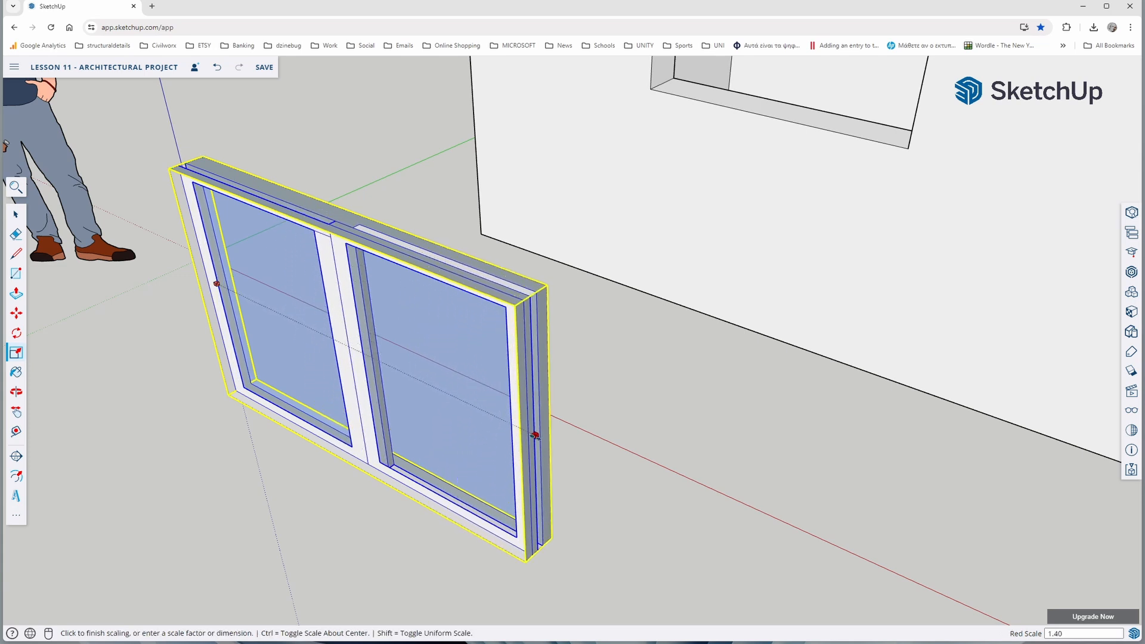
pyautogui.press('Escape')
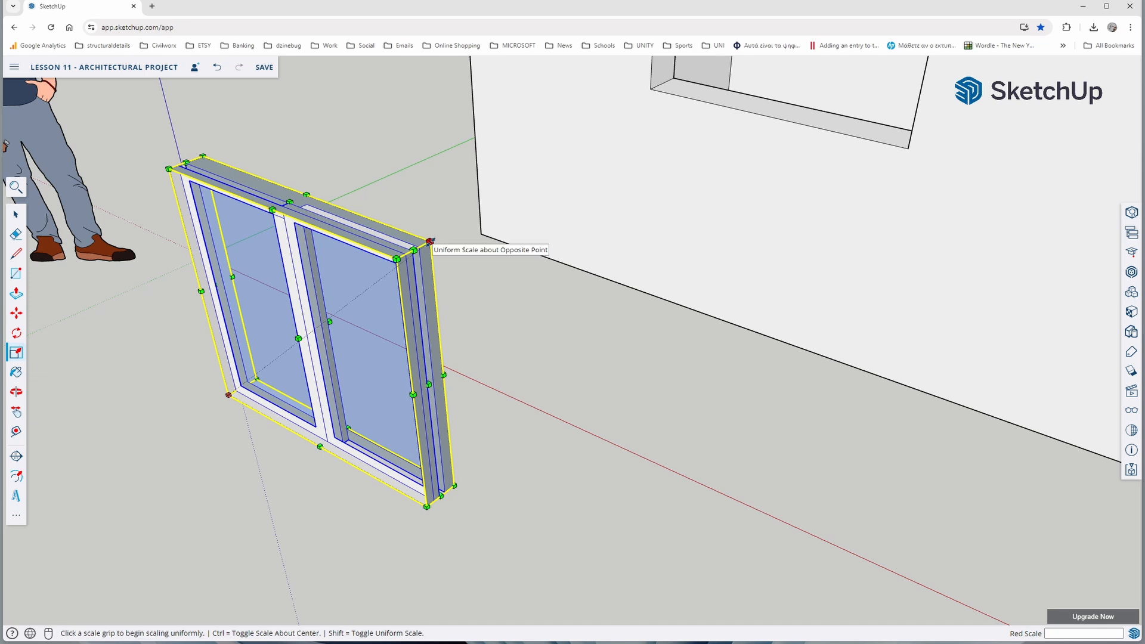
pyautogui.click(430, 241)
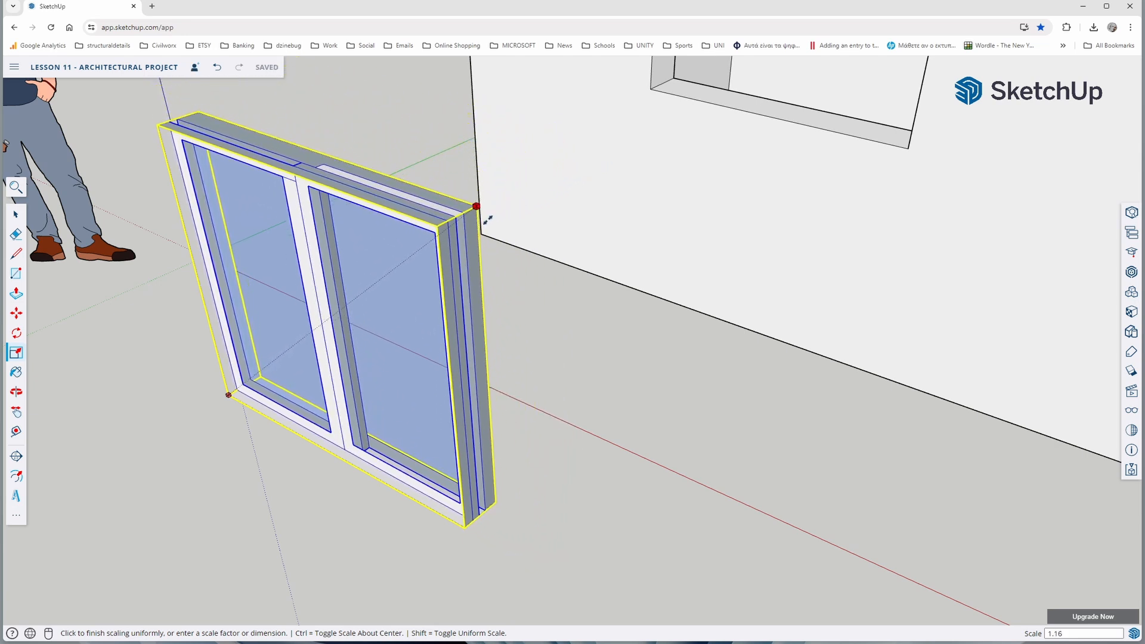
pyautogui.press('Escape')
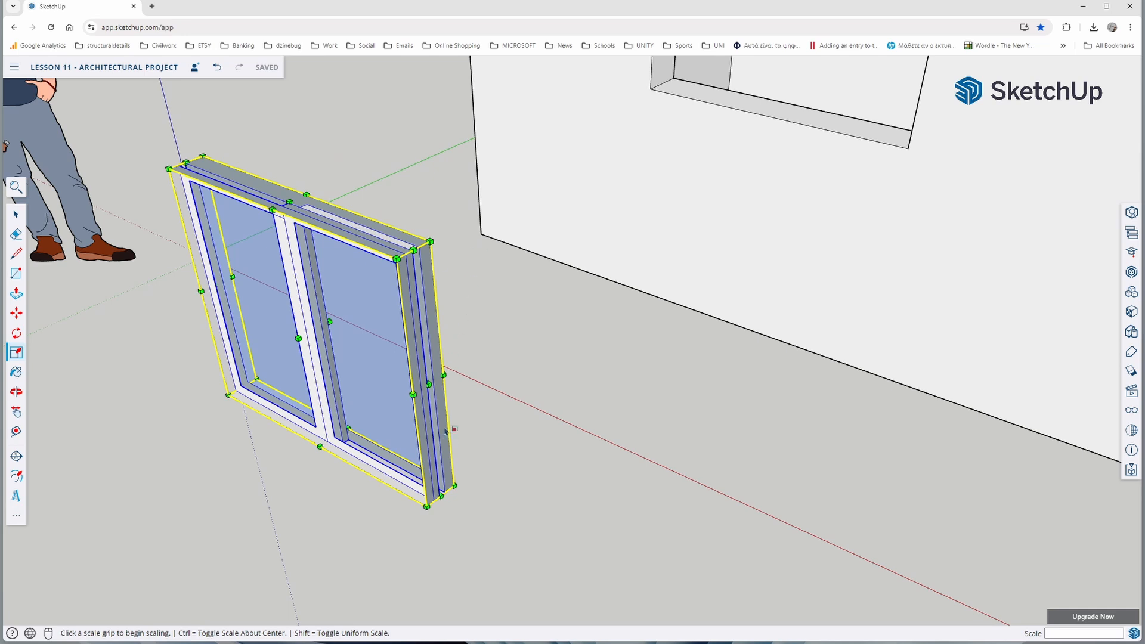
# Scale the window along the blue axis by about 1.15 and again by about 0.92, and along the red axis by about 0.77
pyautogui.click(290, 201)
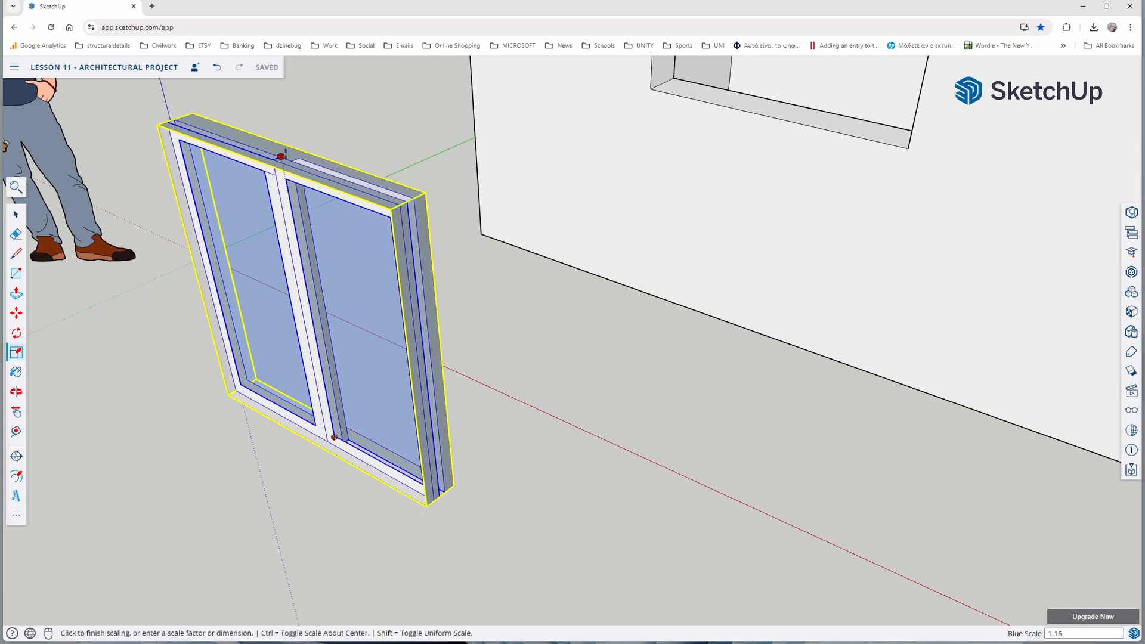
pyautogui.click(281, 160)
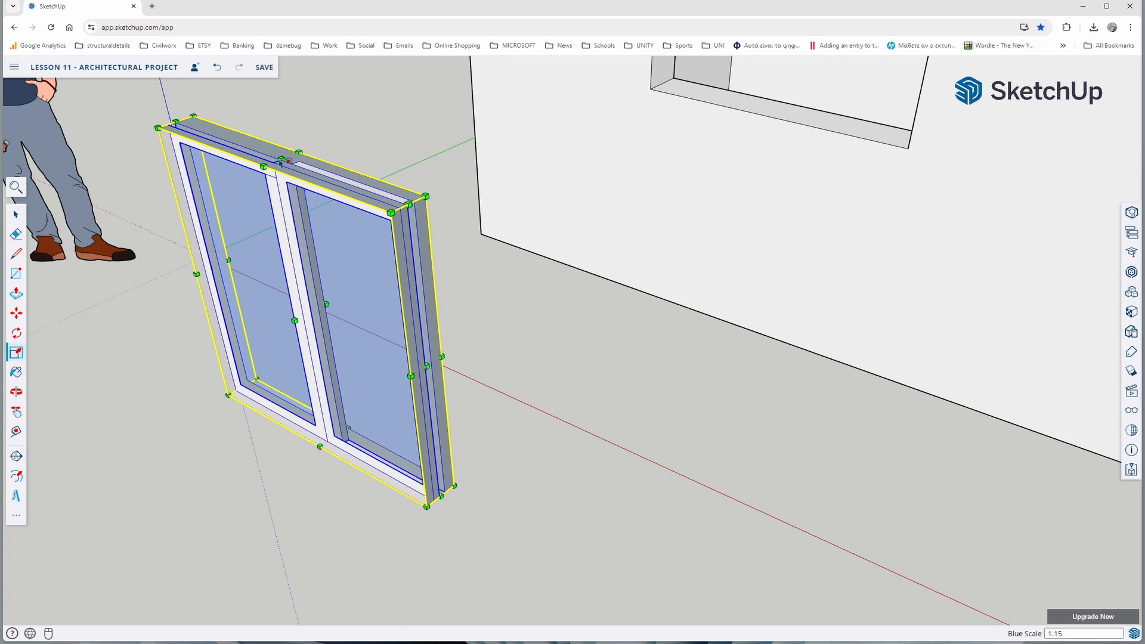
pyautogui.click(282, 160)
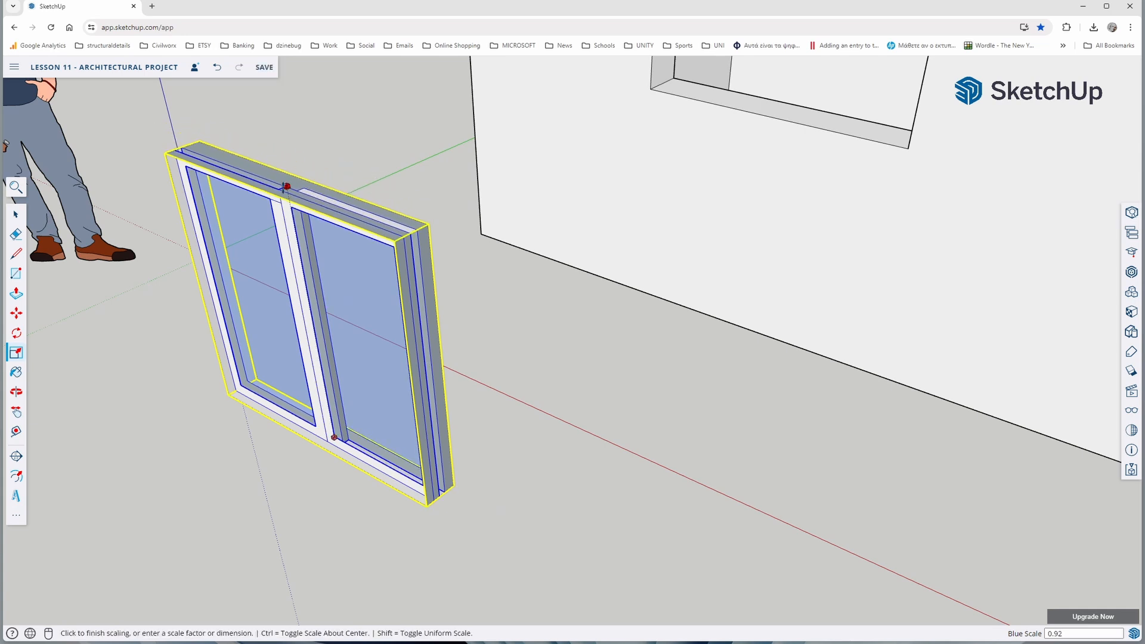
pyautogui.click(401, 387)
pyautogui.click(428, 378)
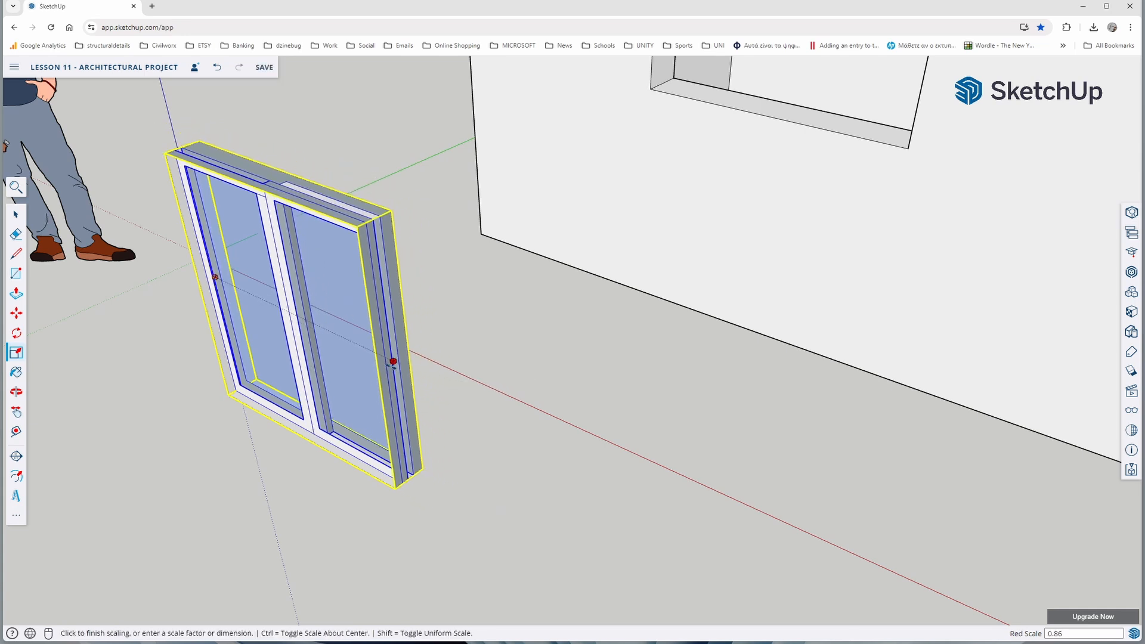
pyautogui.click(364, 383)
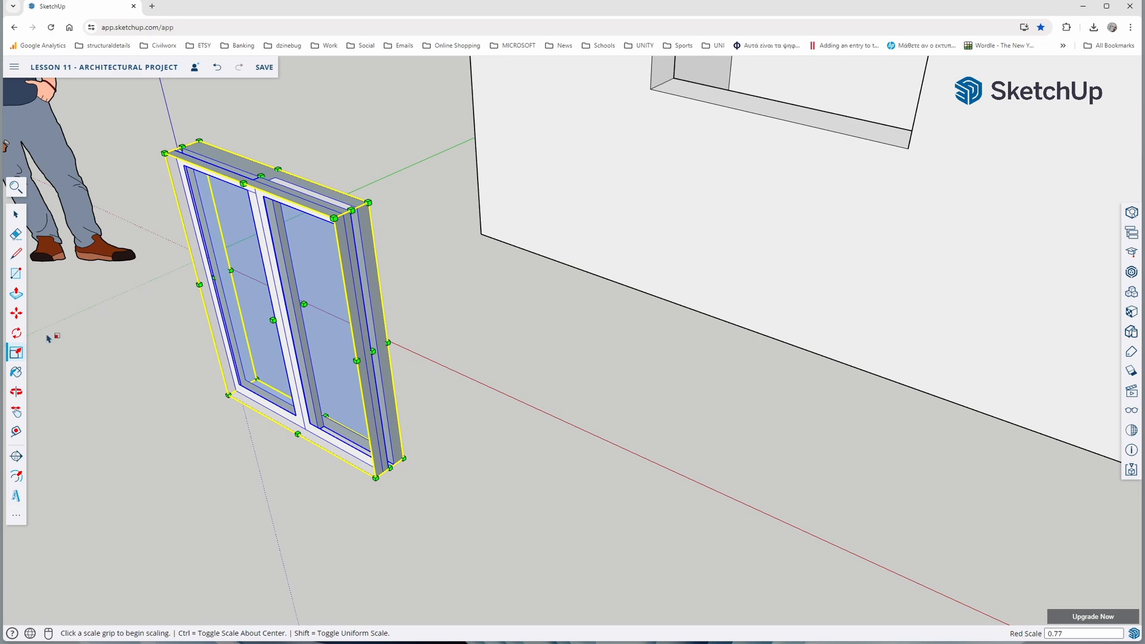
# Move the window by its lower-left front corner into the lower-left corner of the front wall opening nearest the origin
pyautogui.click(17, 315)
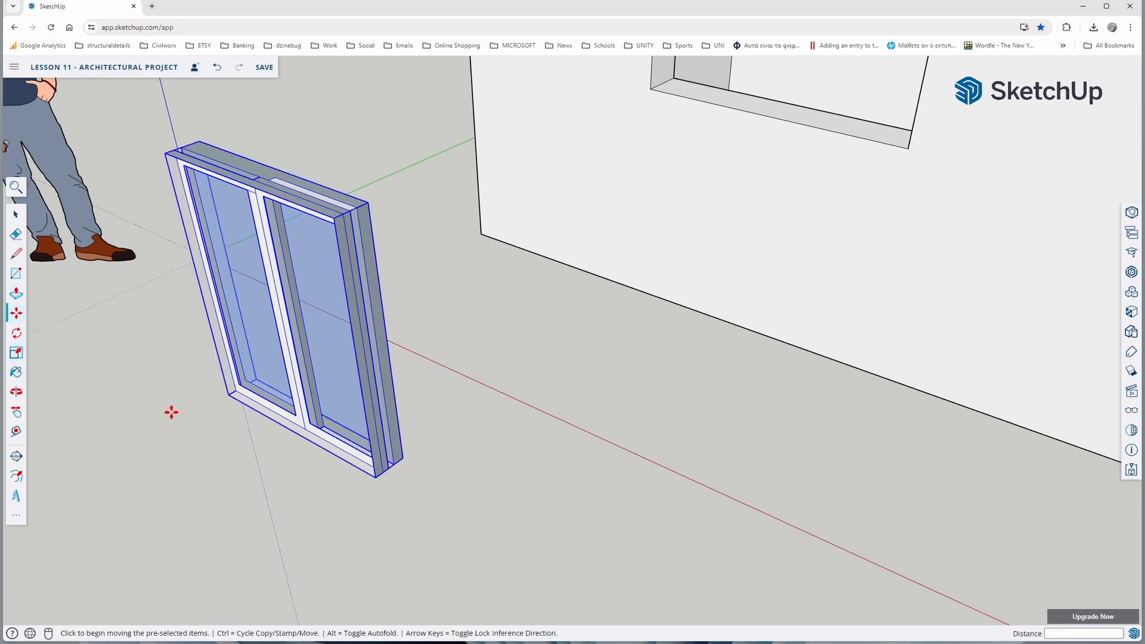
pyautogui.click(225, 399)
pyautogui.scroll(-5, 383, 392)
pyautogui.scroll(6, 549, 186)
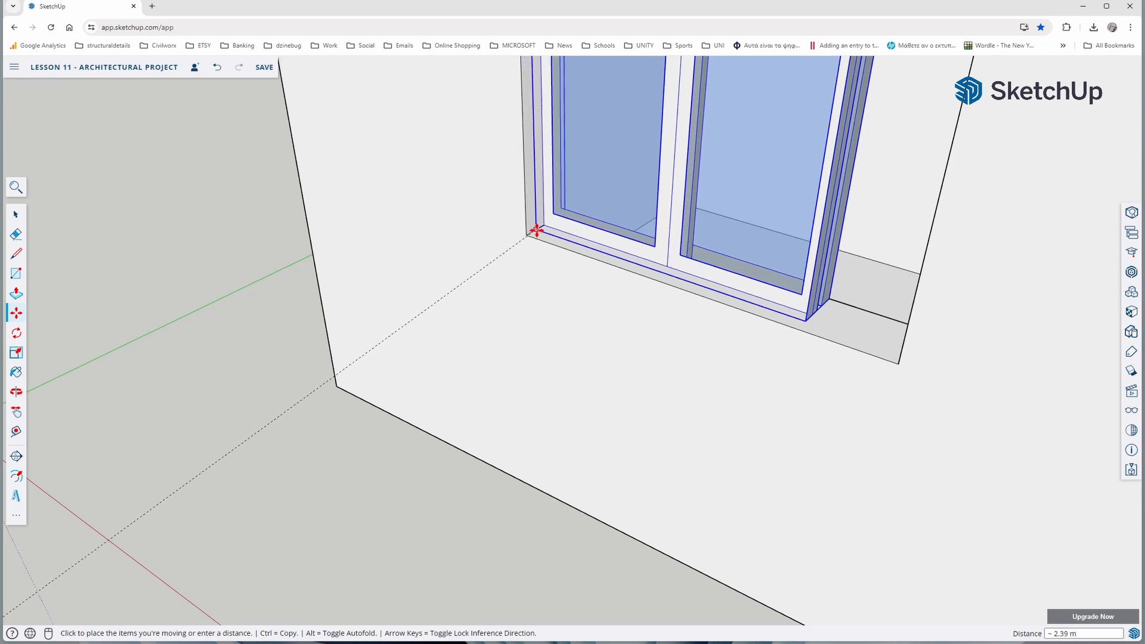
pyautogui.click(534, 231)
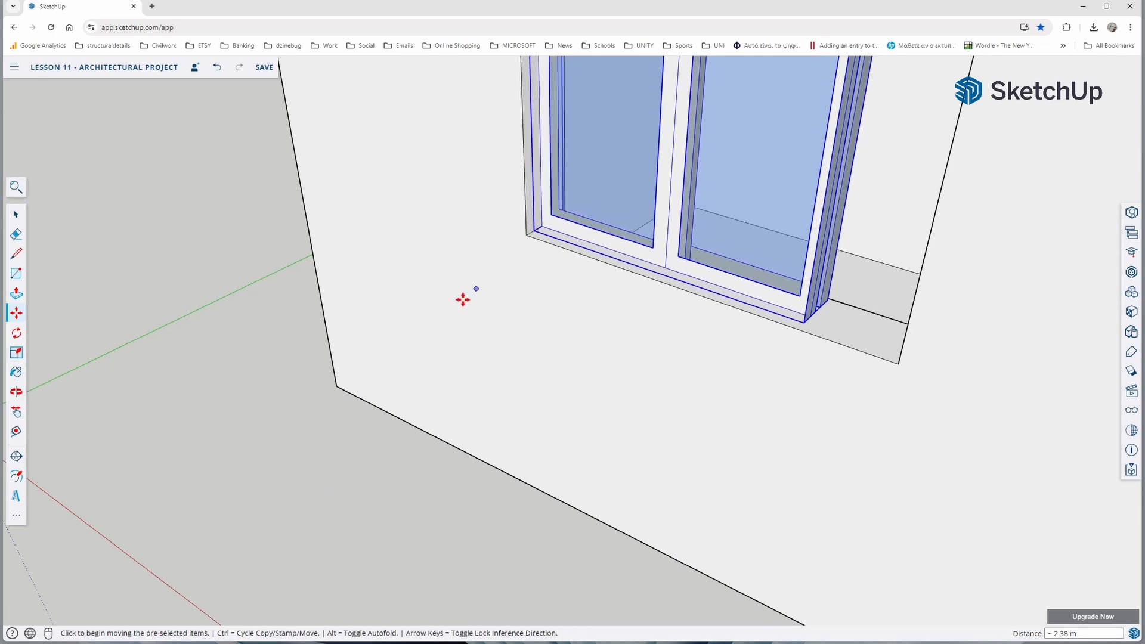
# Scale the window along the red axis by about 1.28 to fill the width of the wall opening
pyautogui.scroll(-4, 418, 338)
pyautogui.moveTo(443, 290); pyautogui.dragTo(478, 204, button='middle')
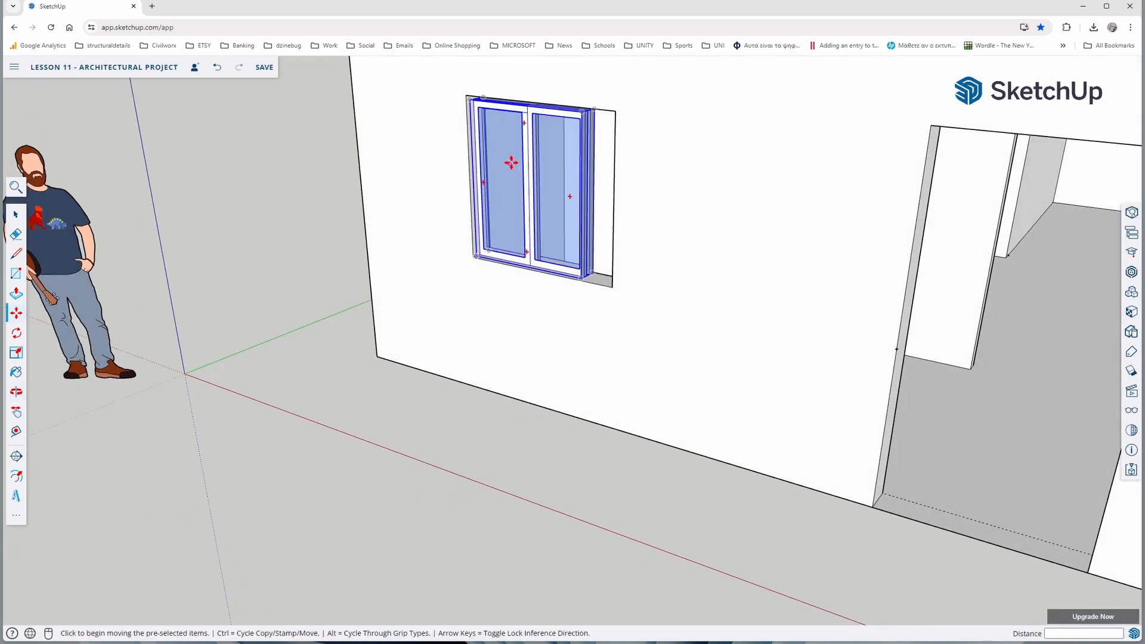
pyautogui.click(16, 353)
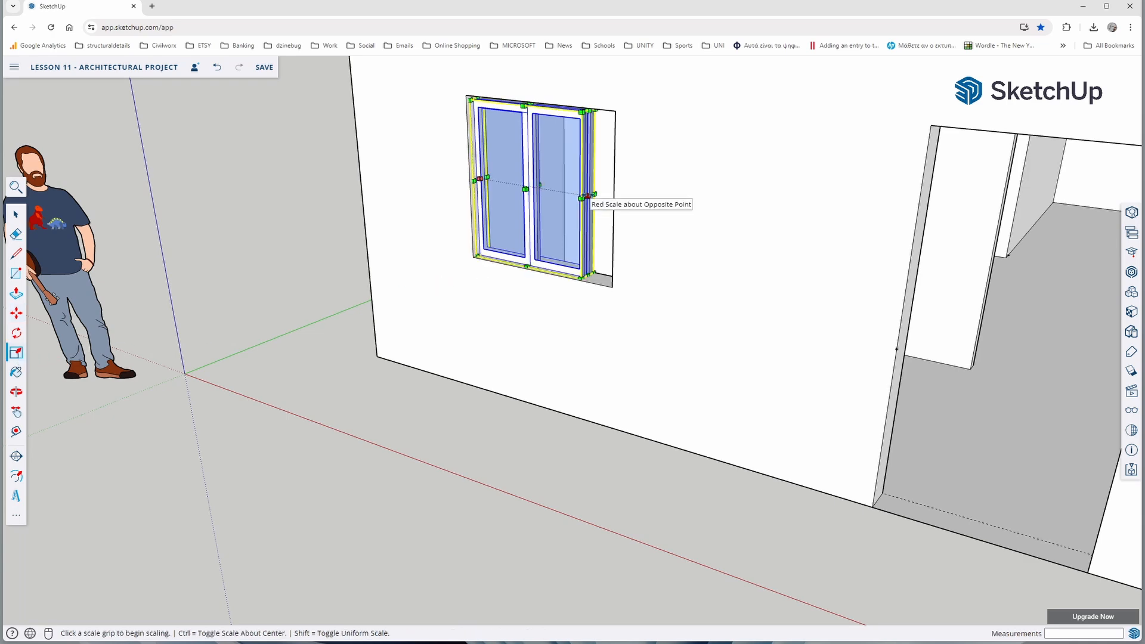
pyautogui.scroll(5, 588, 196)
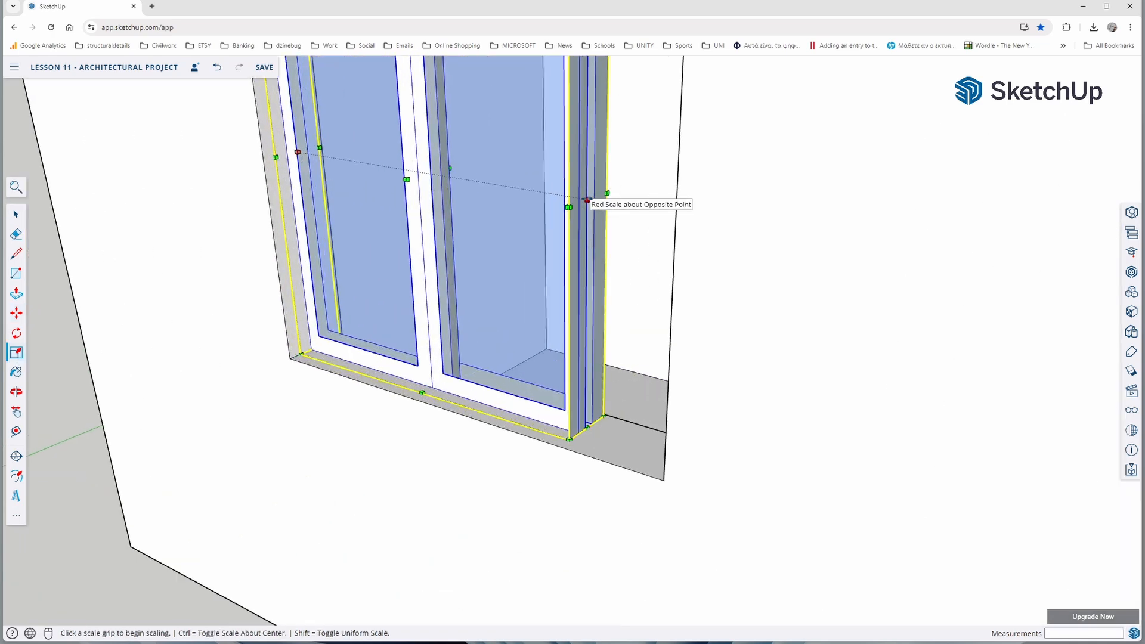
pyautogui.click(588, 199)
pyautogui.scroll(3, 592, 198)
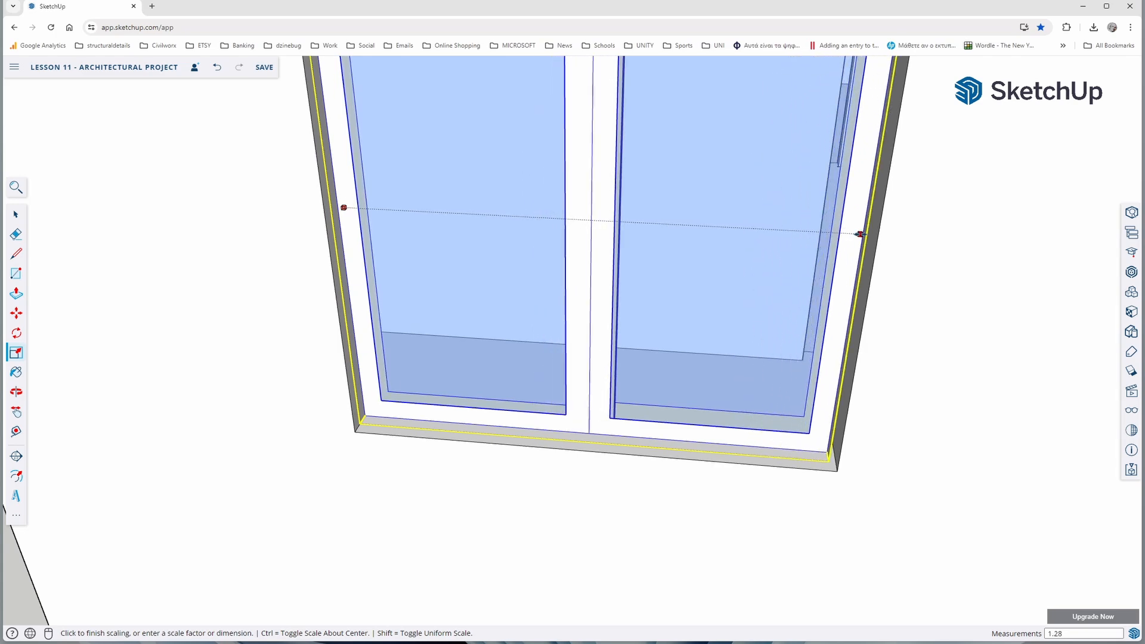
pyautogui.click(869, 235)
pyautogui.scroll(-6, 650, 354)
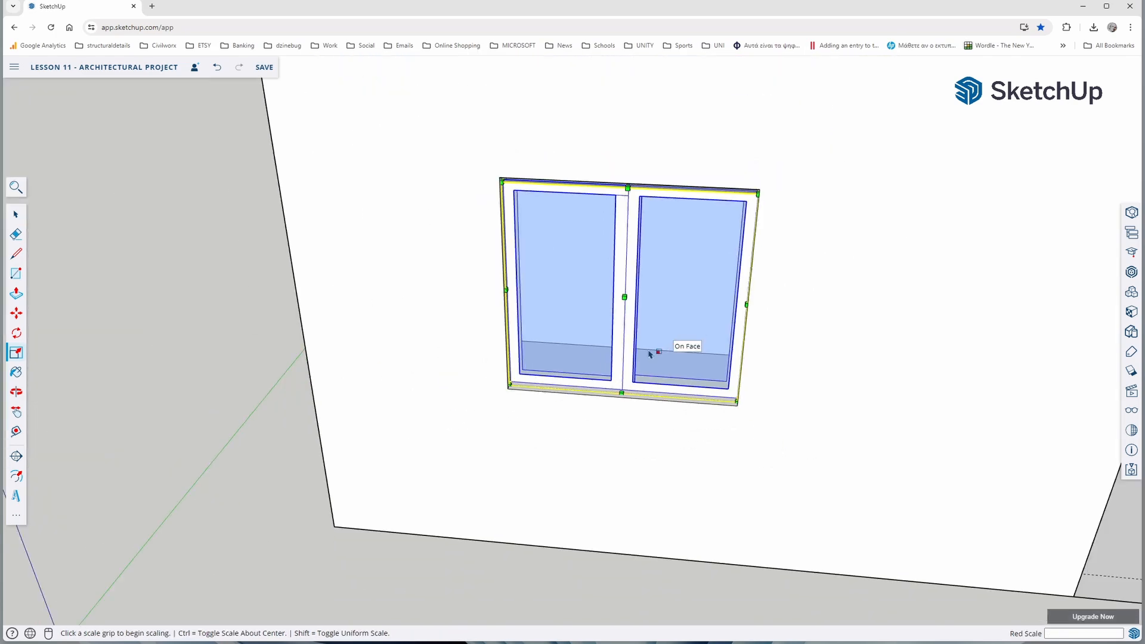
# Scale the window upward along the blue axis to the top edge of the wall opening and deselect it
pyautogui.moveTo(650, 354); pyautogui.dragTo(571, 134, button='middle')
pyautogui.scroll(5, 572, 137)
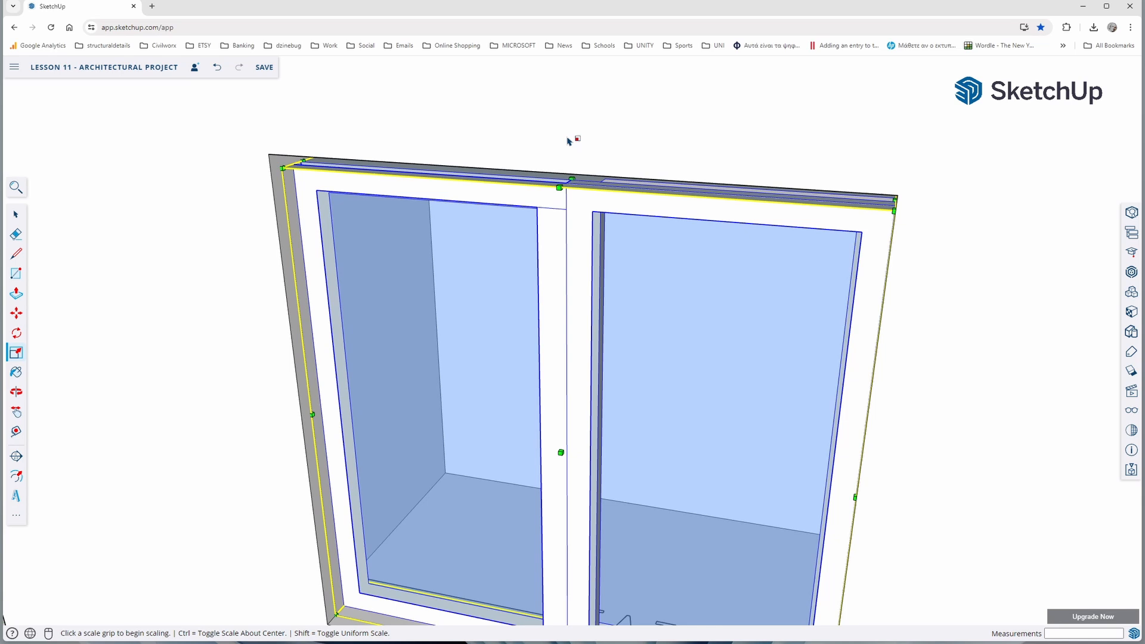
pyautogui.click(571, 178)
pyautogui.click(569, 174)
pyautogui.scroll(-5, 489, 262)
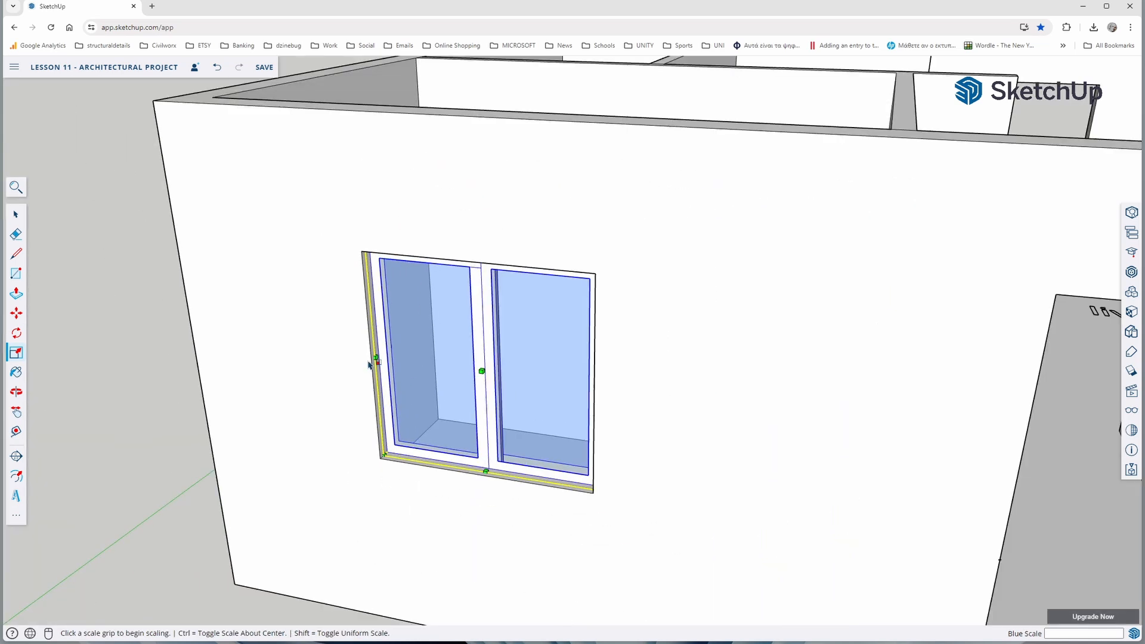
pyautogui.click(16, 217)
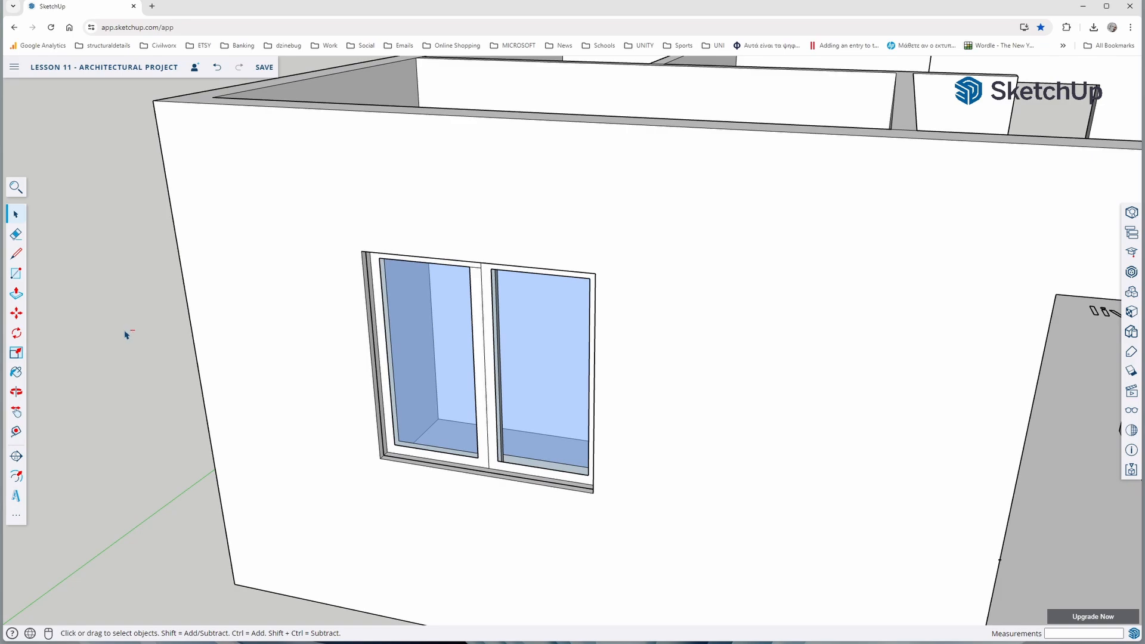
# Move the window by its lower-left front corner about 6.60 m along the front wall into the kitchen window opening
pyautogui.scroll(-5, 483, 376)
pyautogui.moveTo(562, 370); pyautogui.dragTo(167, 428, button='middle')
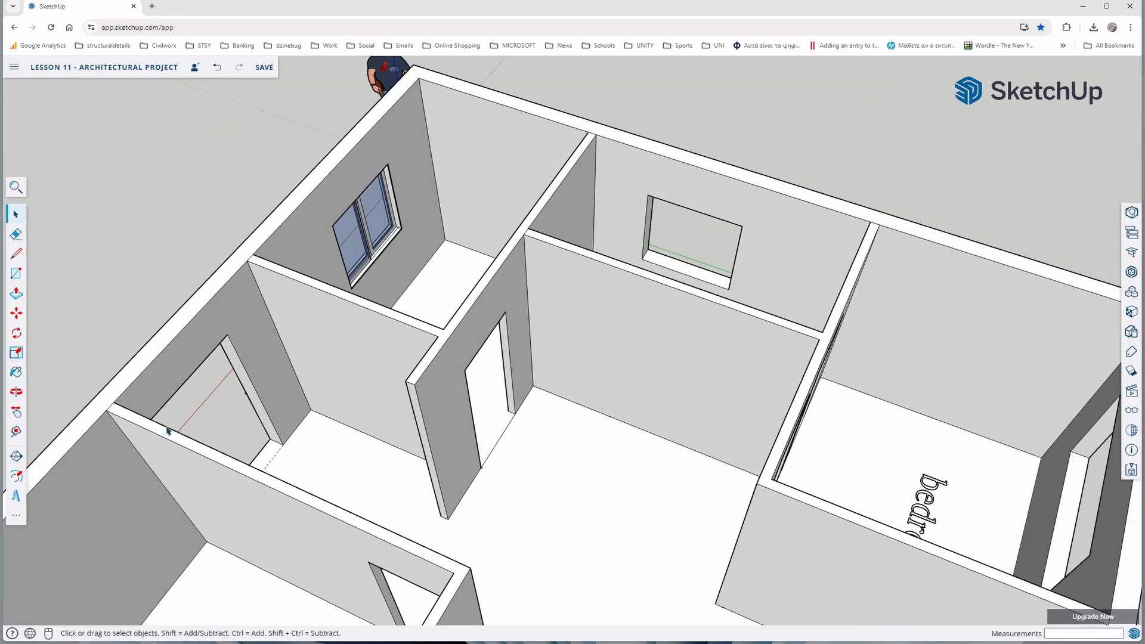
pyautogui.scroll(5, 361, 254)
pyautogui.moveTo(317, 323); pyautogui.dragTo(666, 237, button='middle')
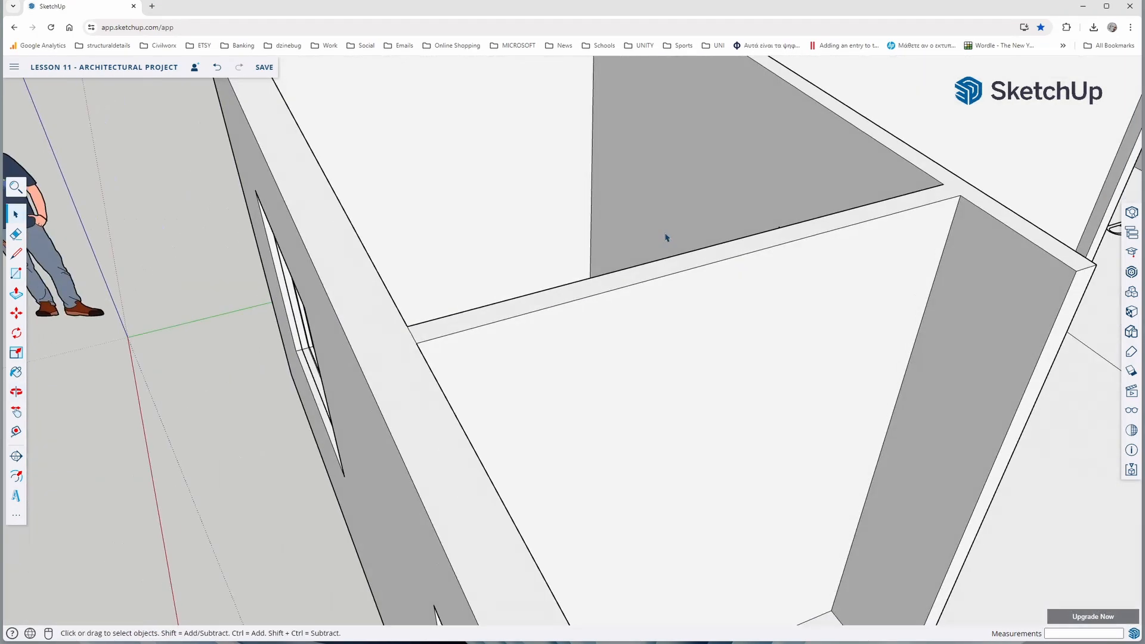
pyautogui.moveTo(291, 404); pyautogui.dragTo(582, 332, button='middle')
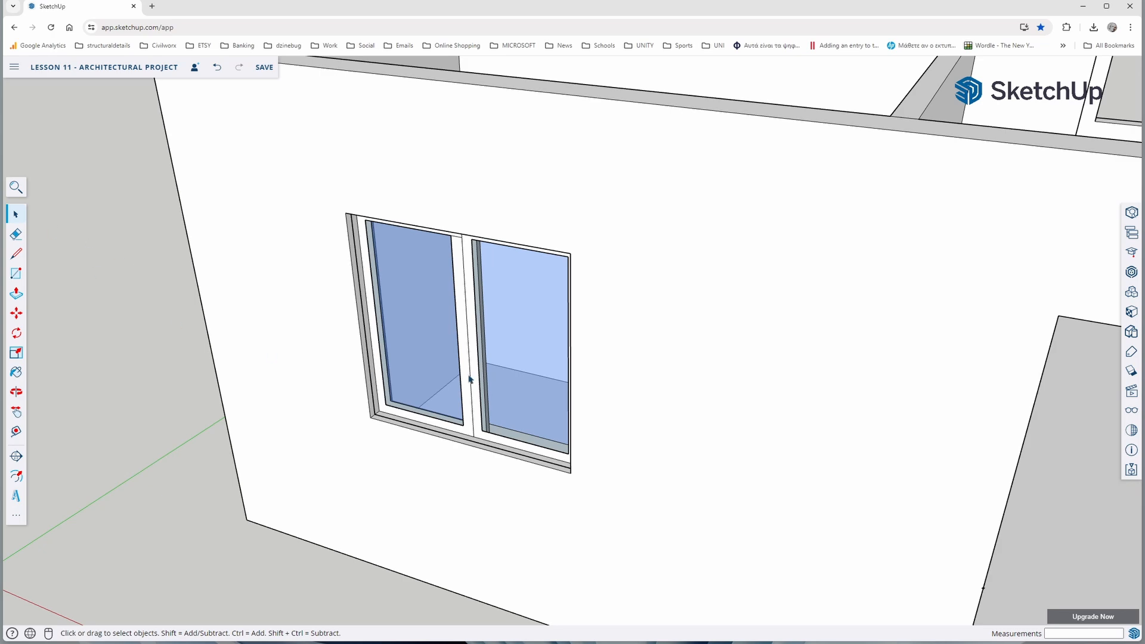
pyautogui.click(16, 314)
pyautogui.click(375, 424)
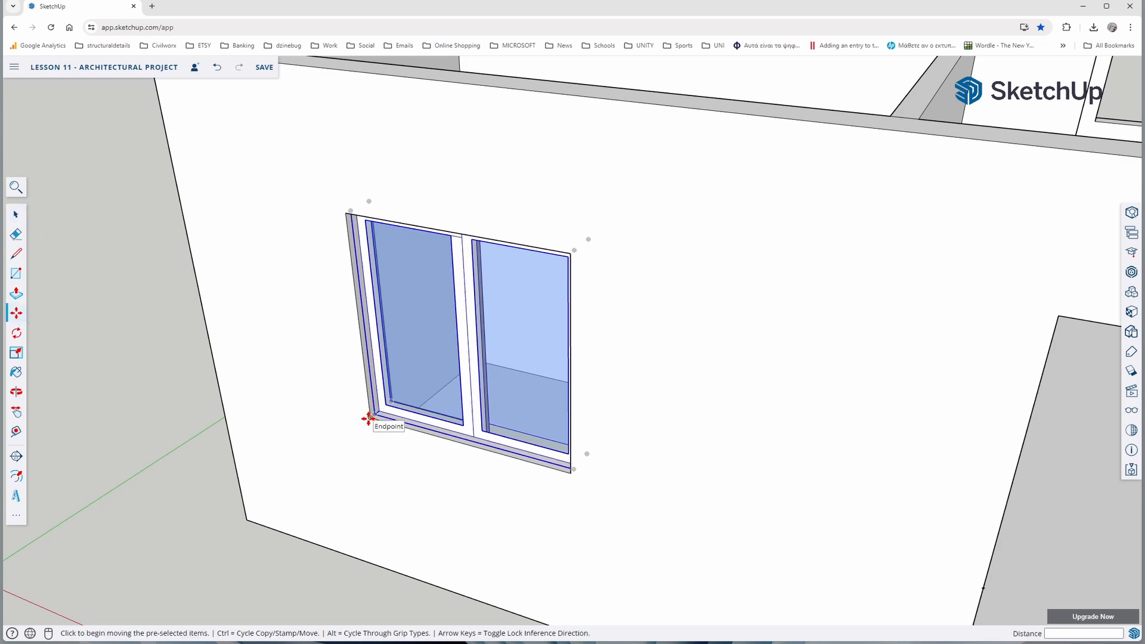
pyautogui.scroll(-6, 301, 414)
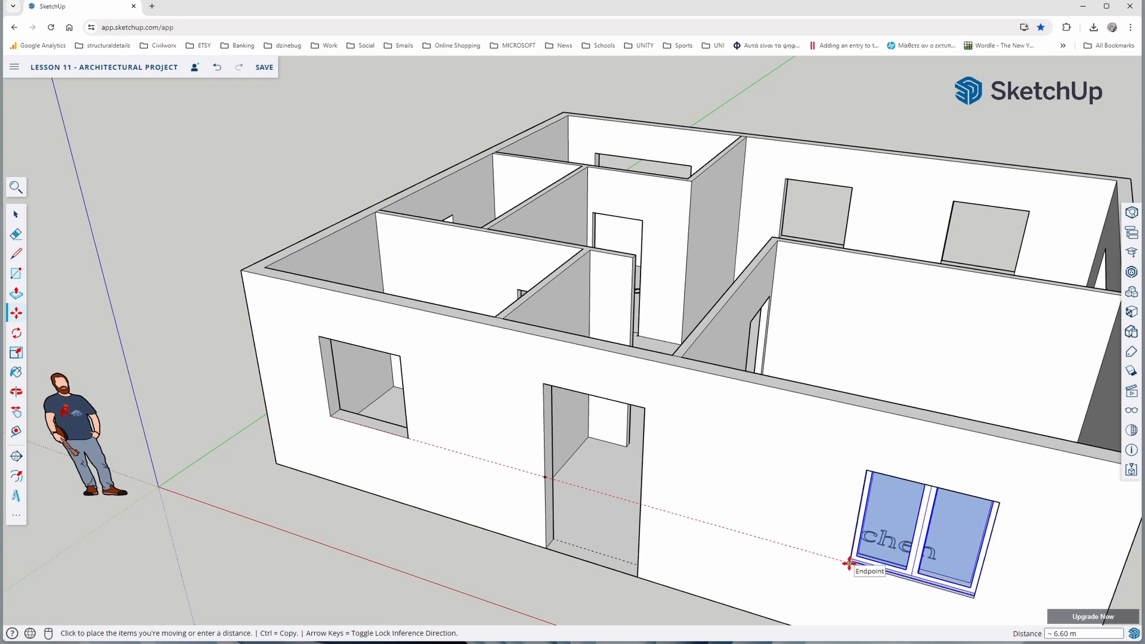
pyautogui.click(849, 562)
pyautogui.scroll(-3, 506, 529)
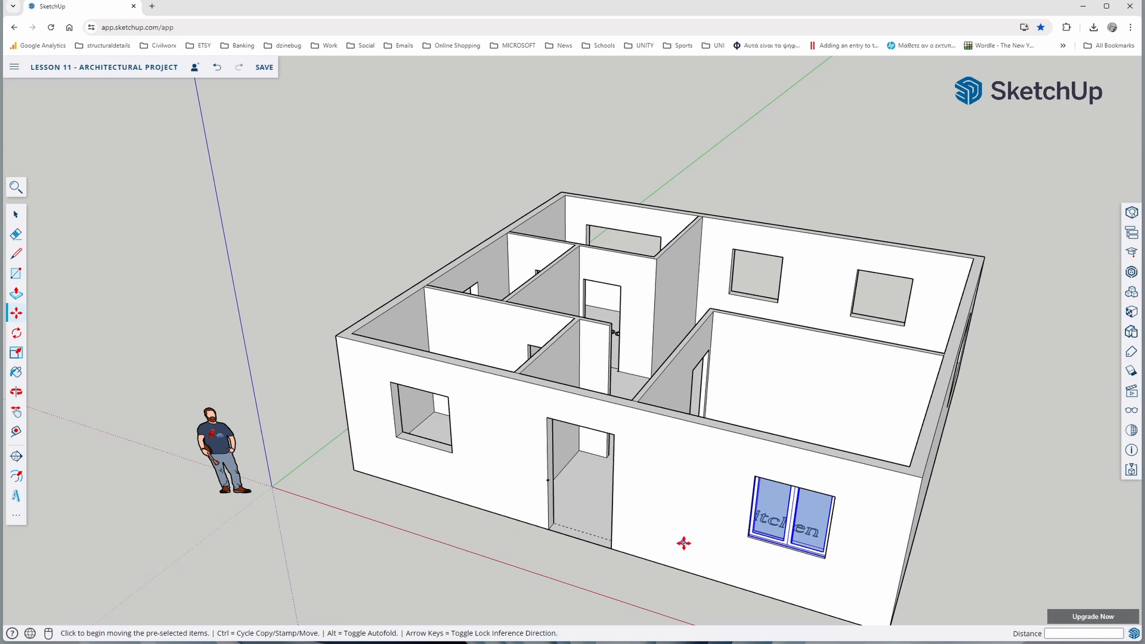
# Copy the kitchen window by its lower-left front corner back into the front wall opening nearest the origin, about 6.60 m away
pyautogui.scroll(3, 737, 543)
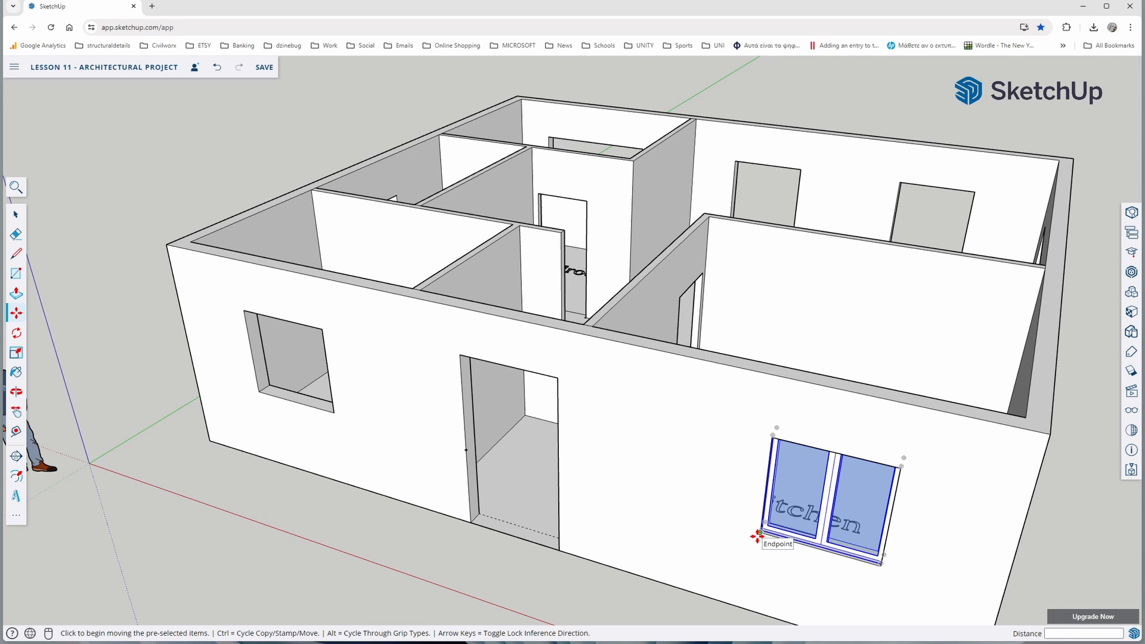
pyautogui.click(759, 532)
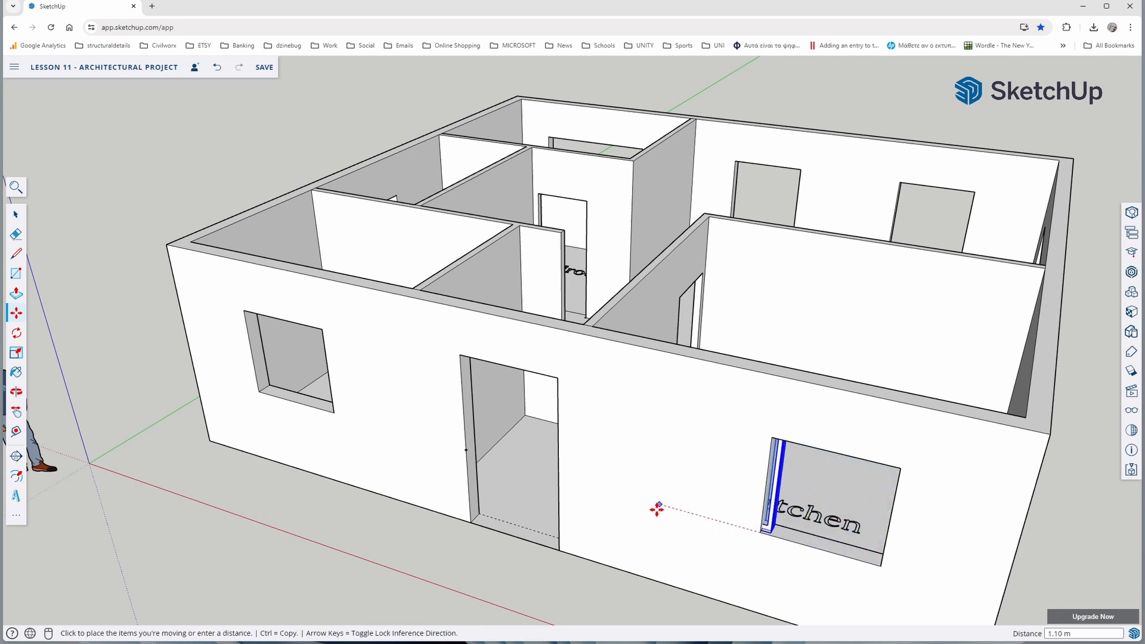
pyautogui.press('ctrl')
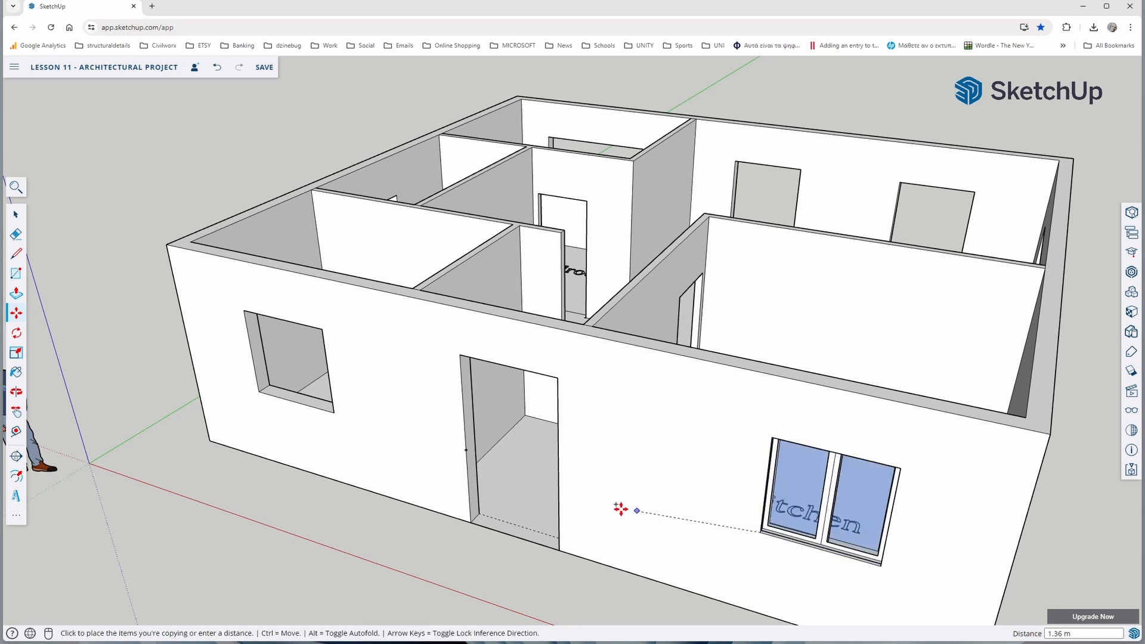
pyautogui.click(257, 392)
pyautogui.moveTo(202, 473); pyautogui.dragTo(280, 424, button='middle')
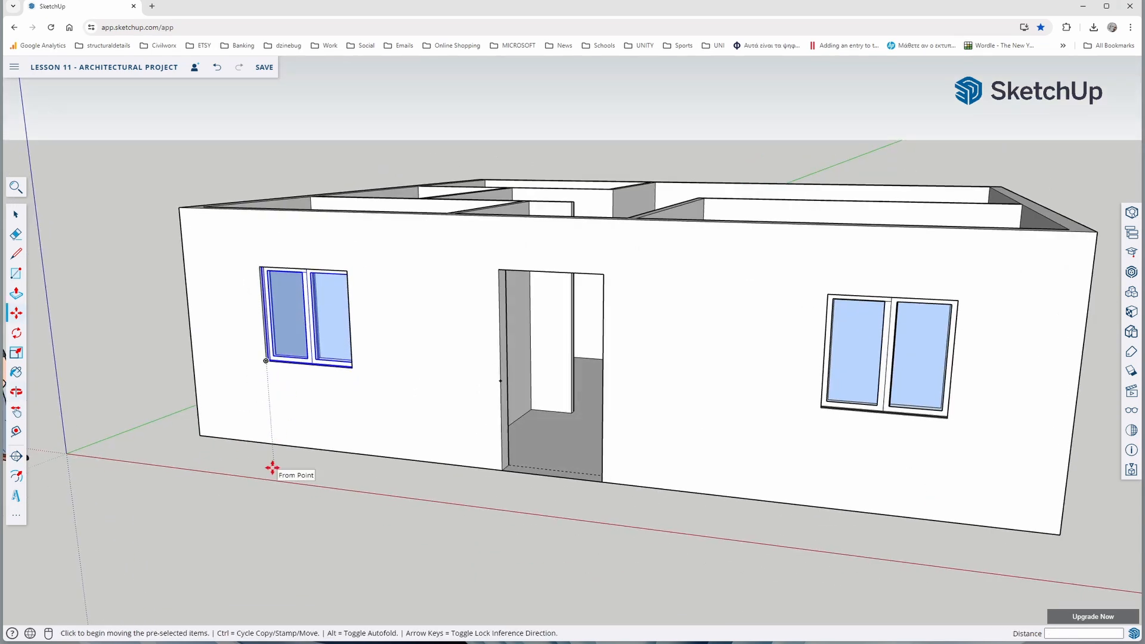
pyautogui.scroll(-5, 411, 406)
pyautogui.moveTo(518, 404); pyautogui.dragTo(332, 491, button='middle')
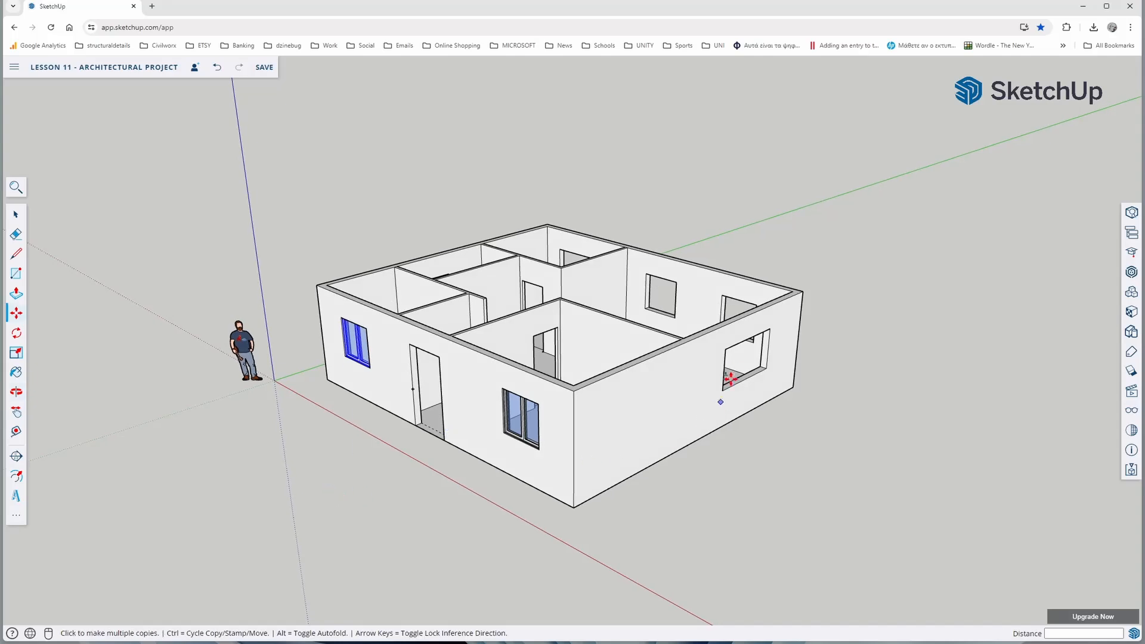
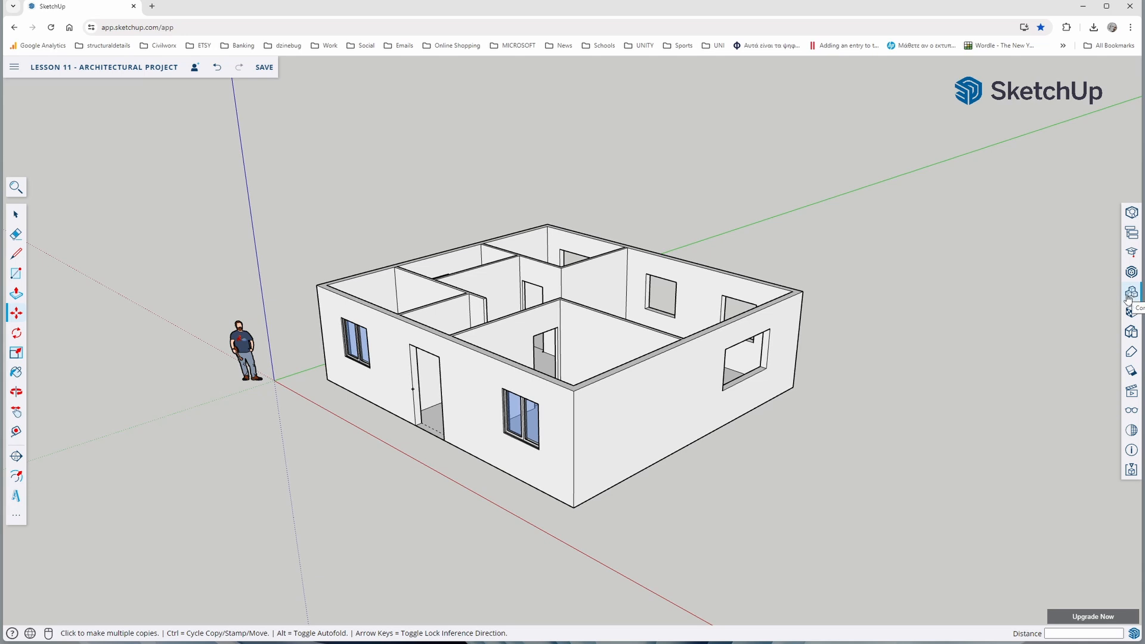
# Place the Janela aluminio window outside the side wall near the living room opening and rotate it 90 degrees about the blue axis
pyautogui.click(1128, 293)
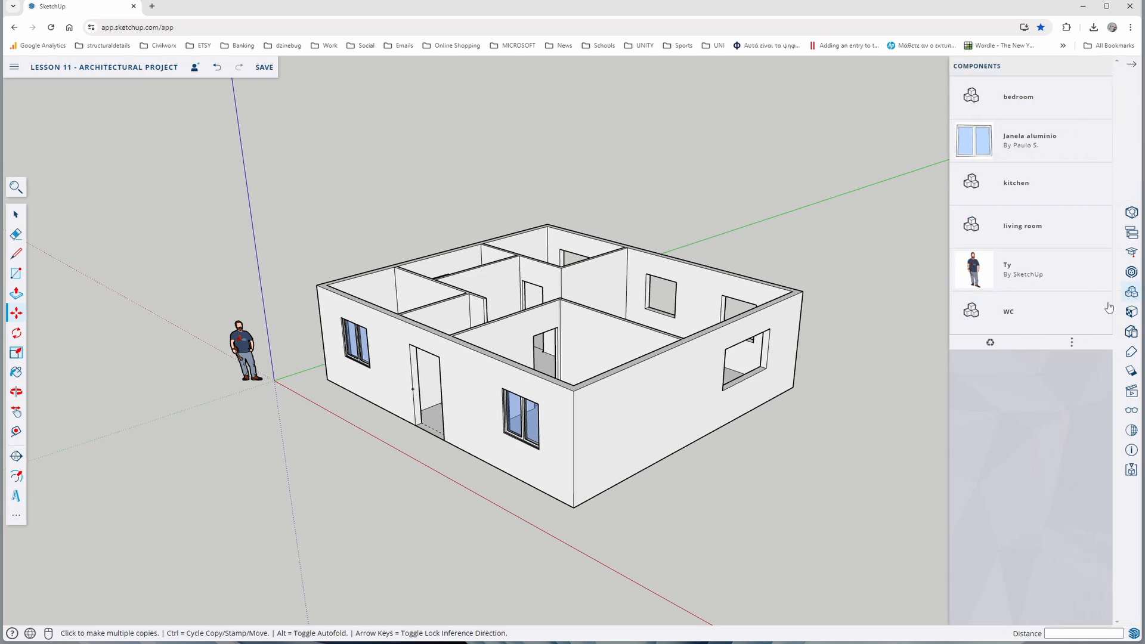
pyautogui.click(1025, 145)
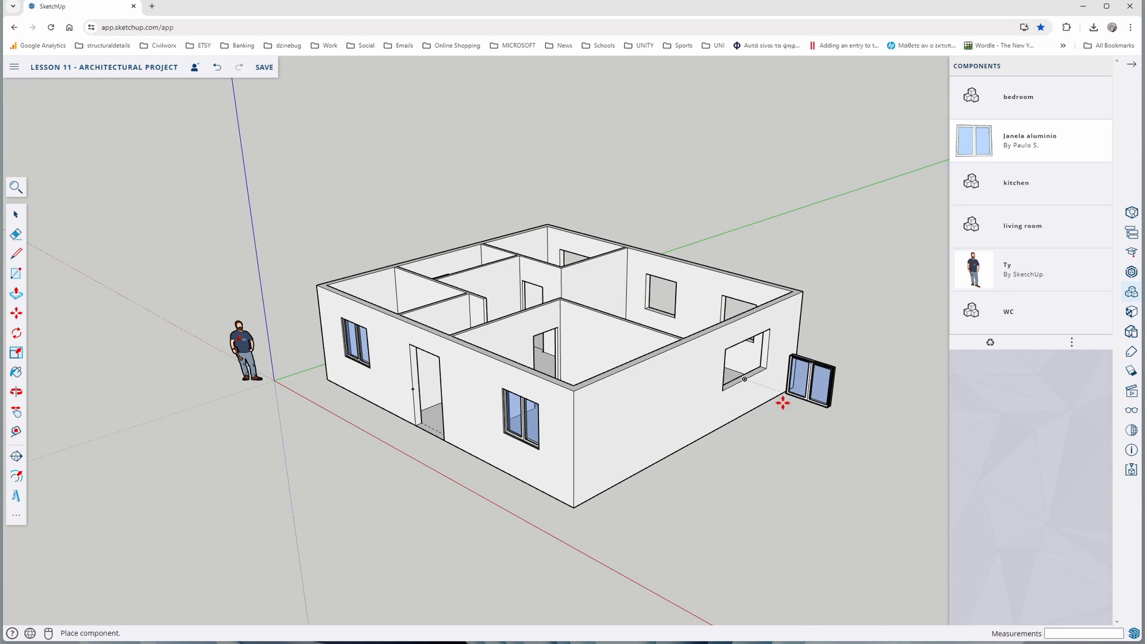
pyautogui.scroll(2, 782, 404)
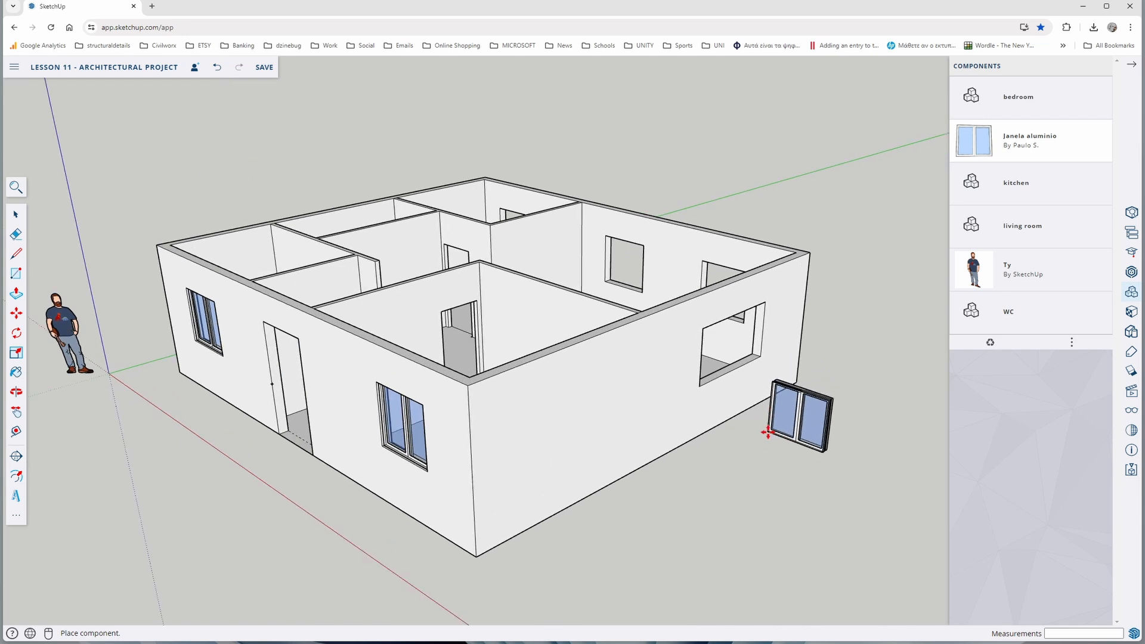
pyautogui.click(768, 433)
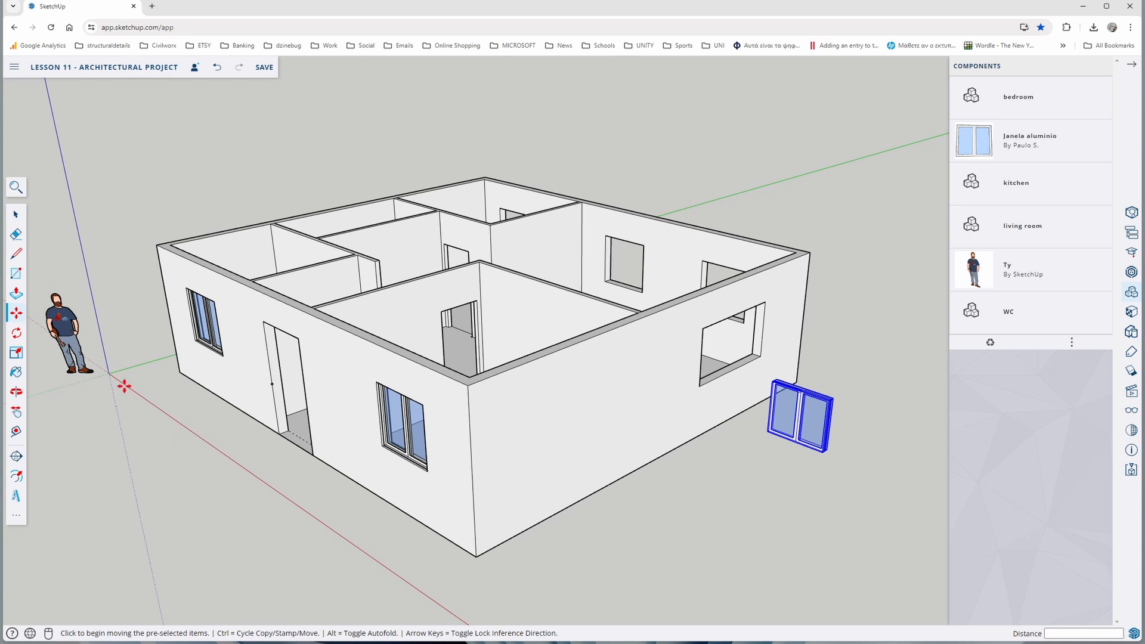
pyautogui.click(17, 333)
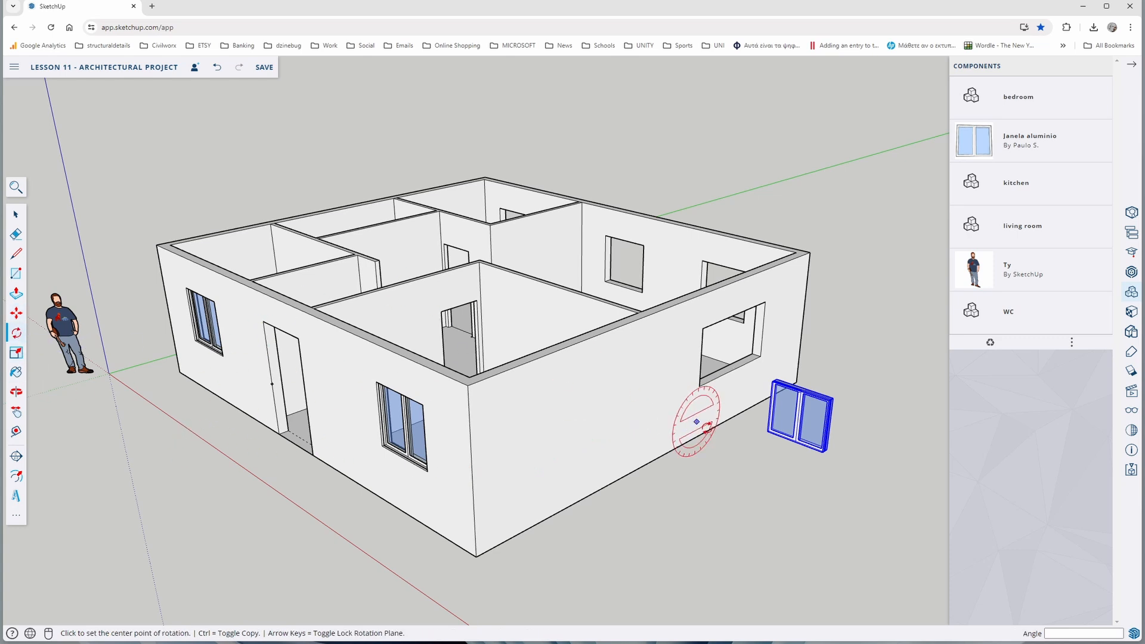
pyautogui.click(779, 469)
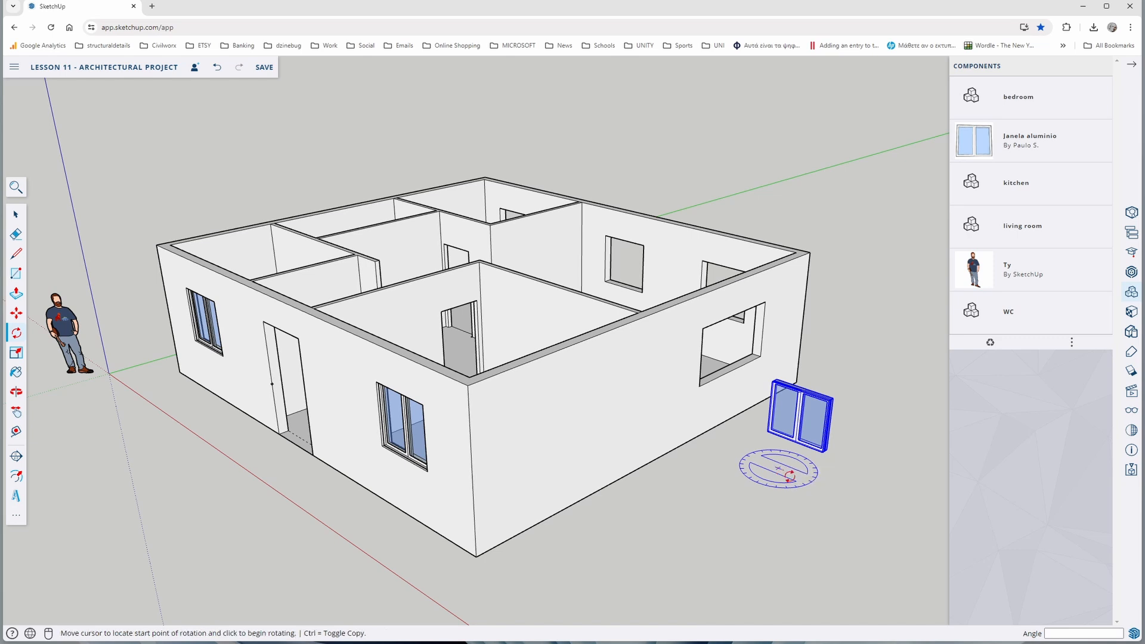
pyautogui.click(855, 500)
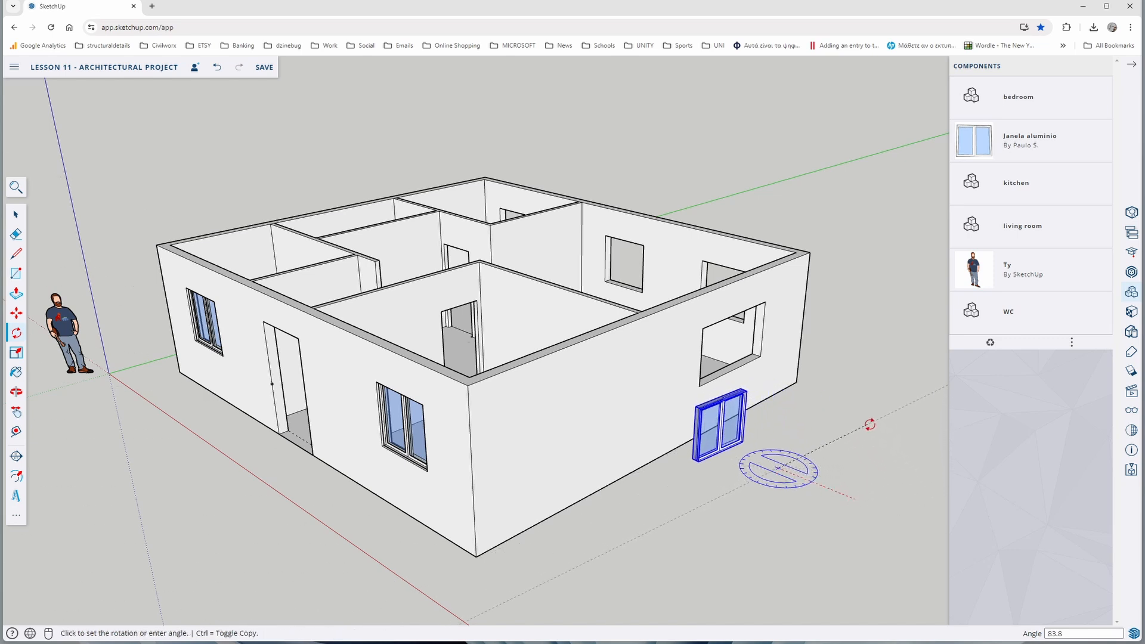
pyautogui.click(869, 425)
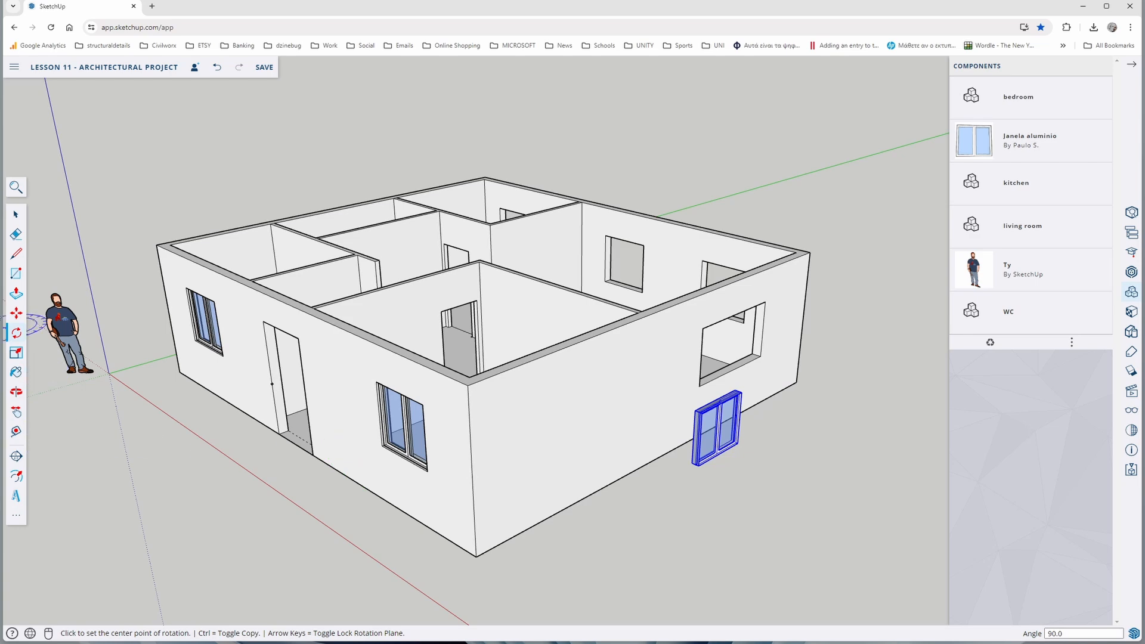
# Move the window by its lower outer corner about 2.14 m onto the matching lower corner of the living room's side wall opening
pyautogui.click(16, 312)
pyautogui.scroll(5, 734, 439)
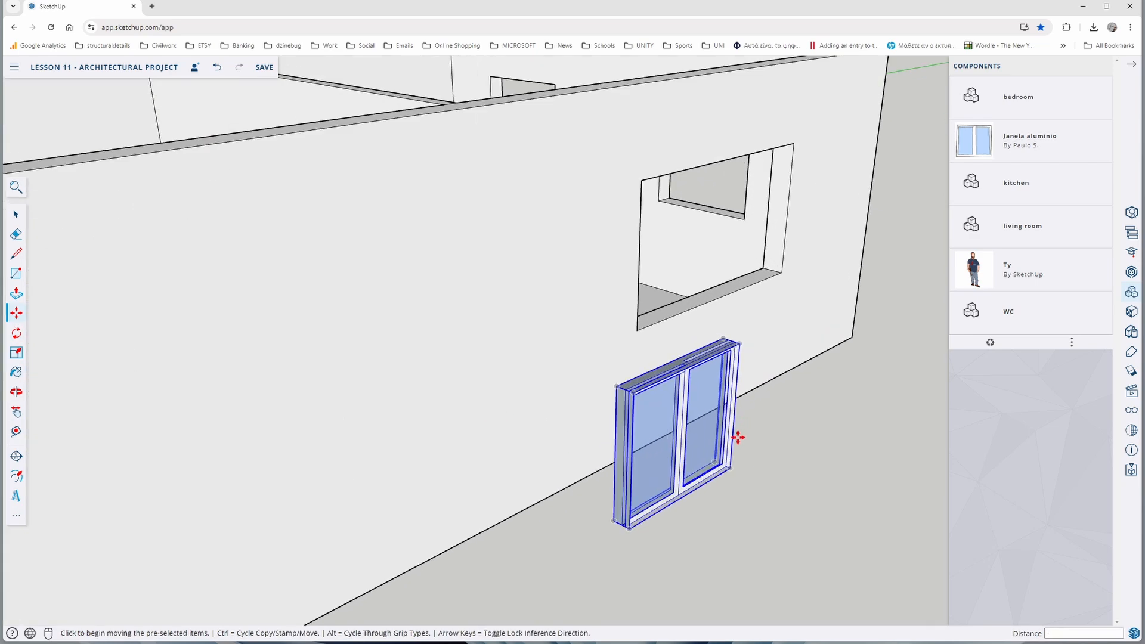
pyautogui.click(731, 469)
pyautogui.scroll(5, 783, 260)
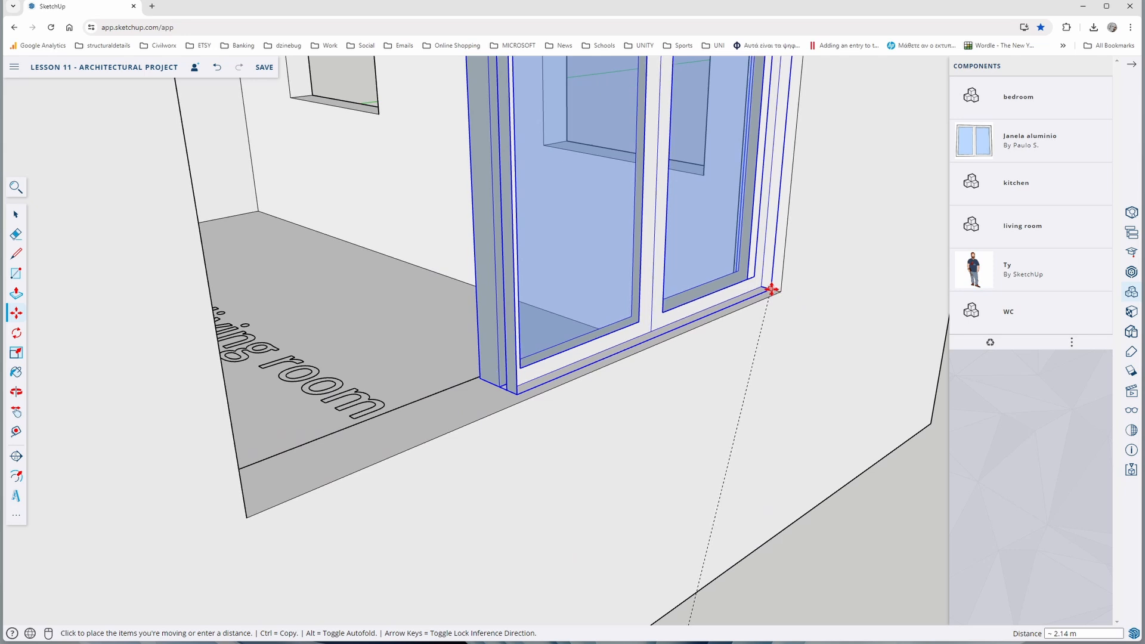
pyautogui.click(771, 289)
pyautogui.scroll(-6, 757, 300)
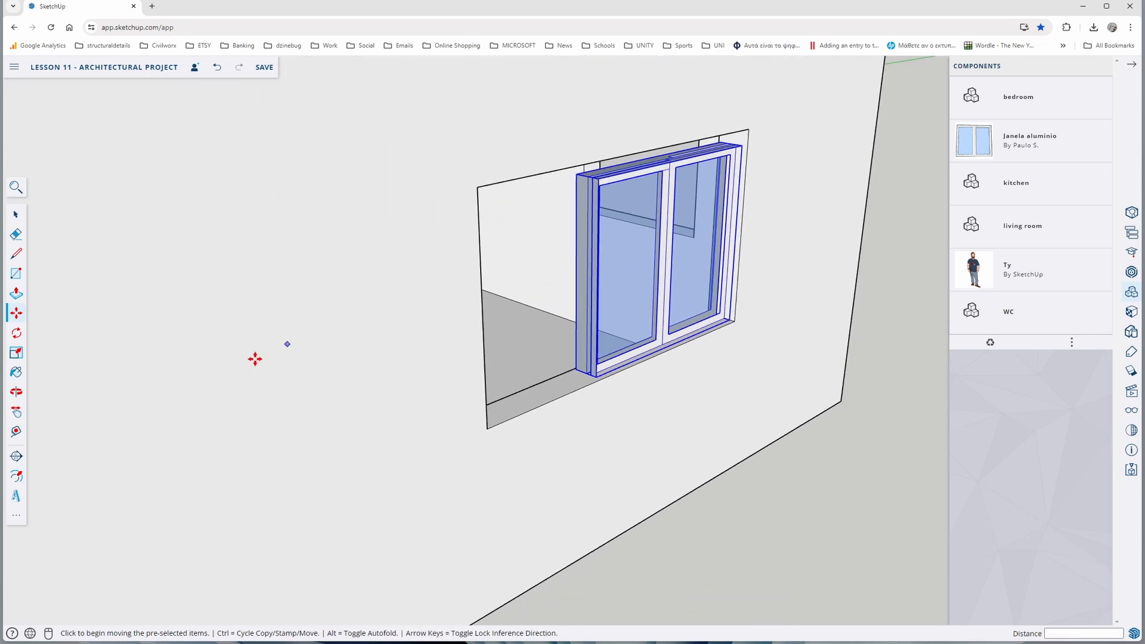
# Scale the living room window by about 1.09 along blue and about 1.67 along red to fill its opening
pyautogui.click(16, 353)
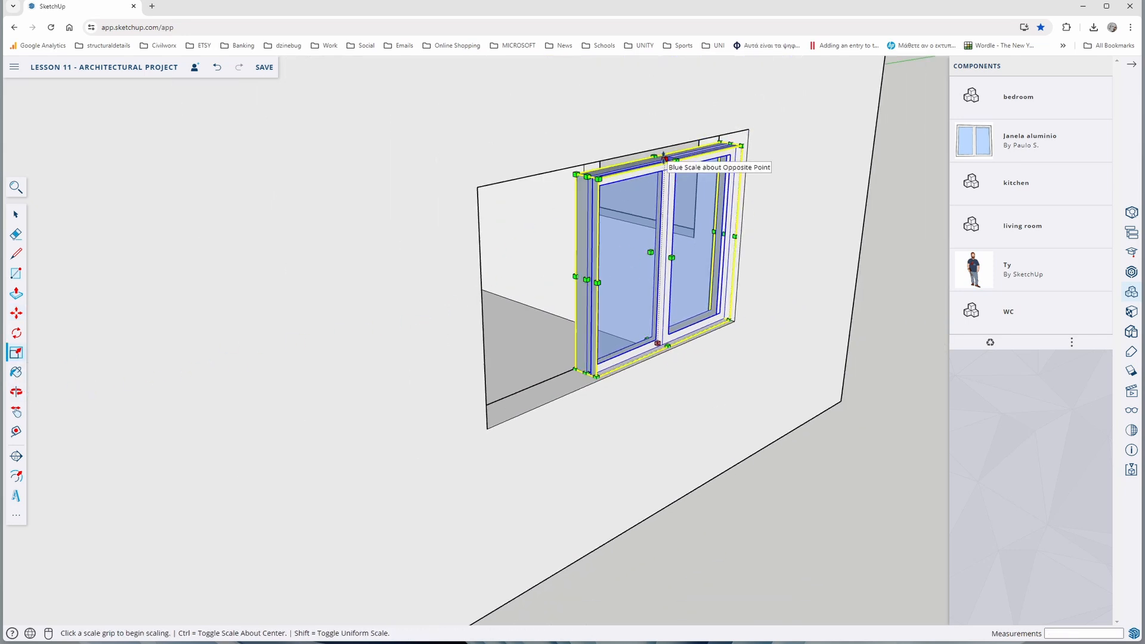
pyautogui.moveTo(653, 173); pyautogui.dragTo(660, 143)
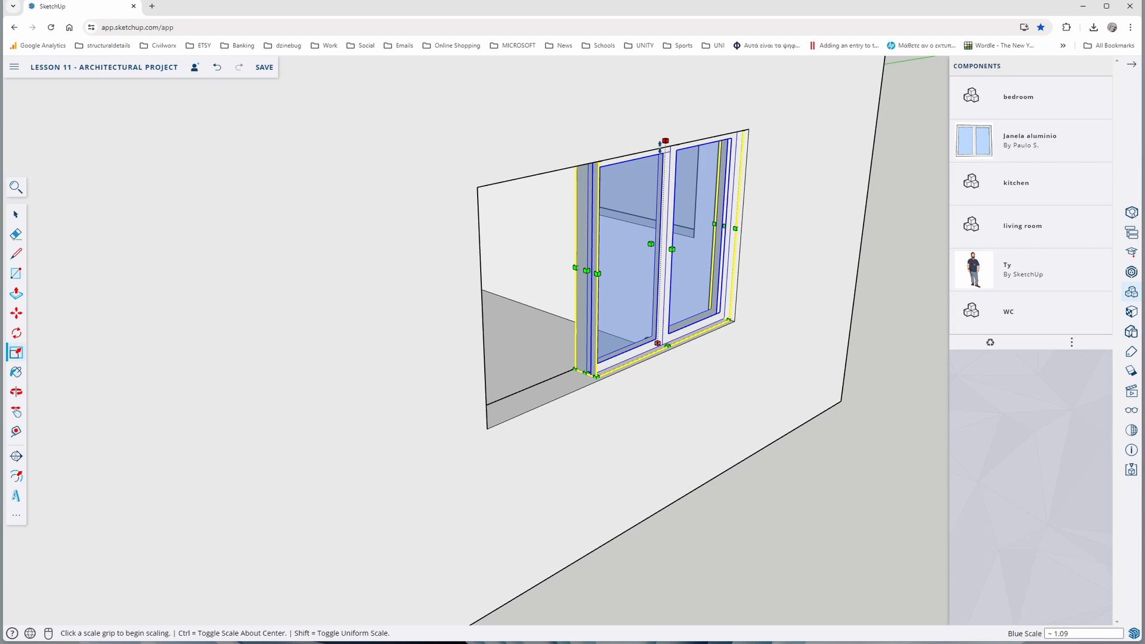
pyautogui.click(587, 270)
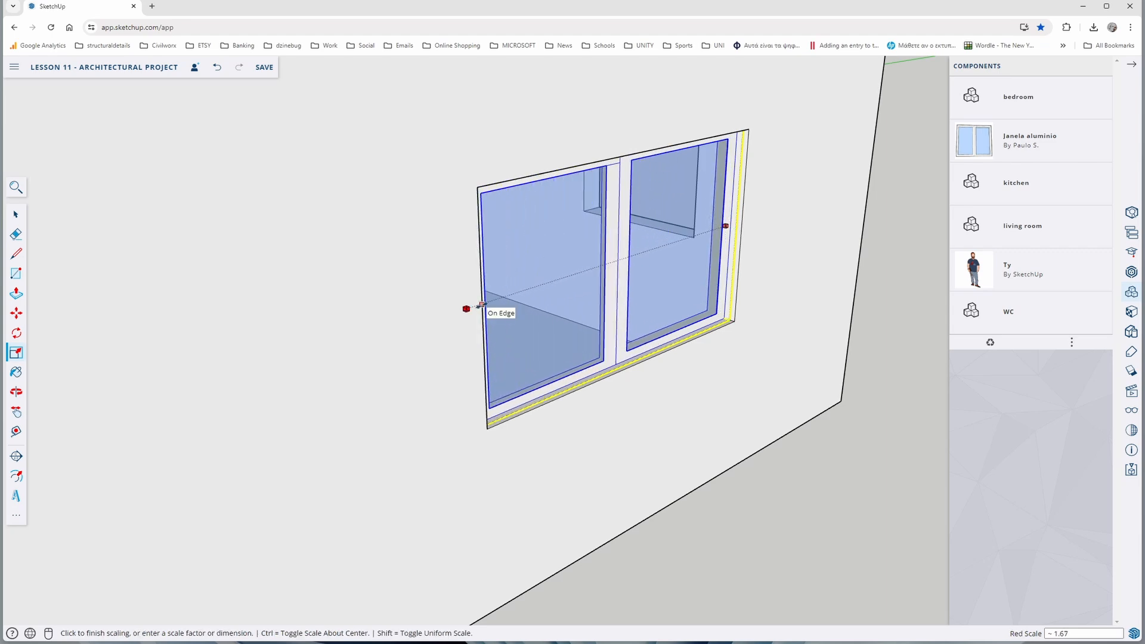
pyautogui.click(481, 305)
# Place another Janela aluminio window at the lower corner of the wide bedroom opening in the back wall
pyautogui.scroll(-5, 494, 361)
pyautogui.moveTo(494, 361); pyautogui.dragTo(278, 397, button='middle')
pyautogui.scroll(3, 409, 385)
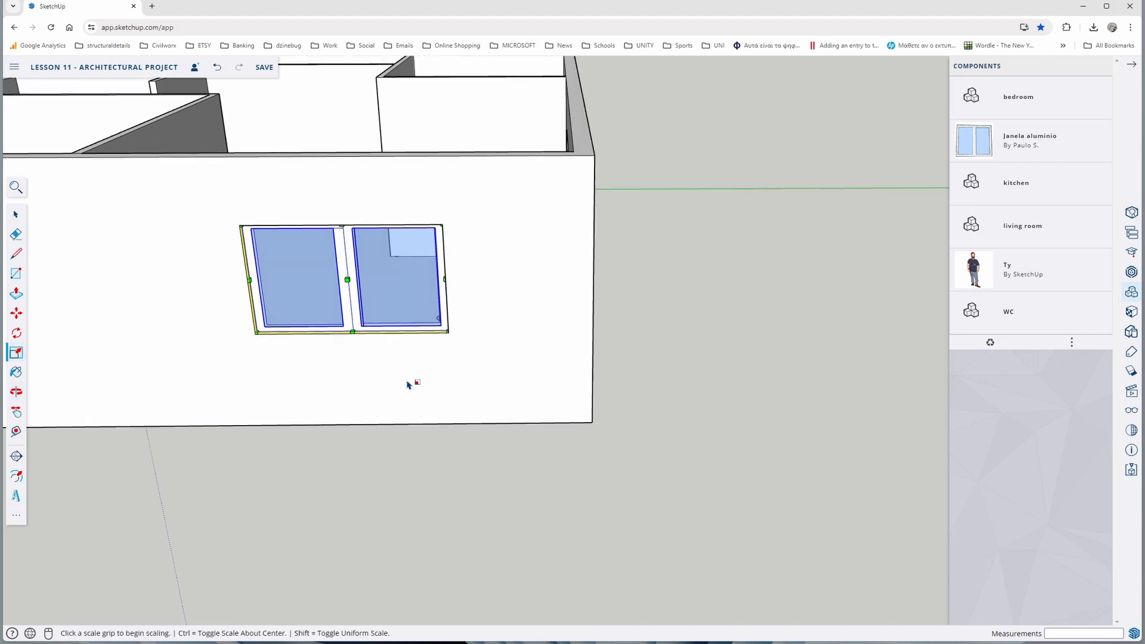
pyautogui.scroll(-3, 412, 385)
pyautogui.moveTo(430, 390); pyautogui.dragTo(247, 356, button='middle')
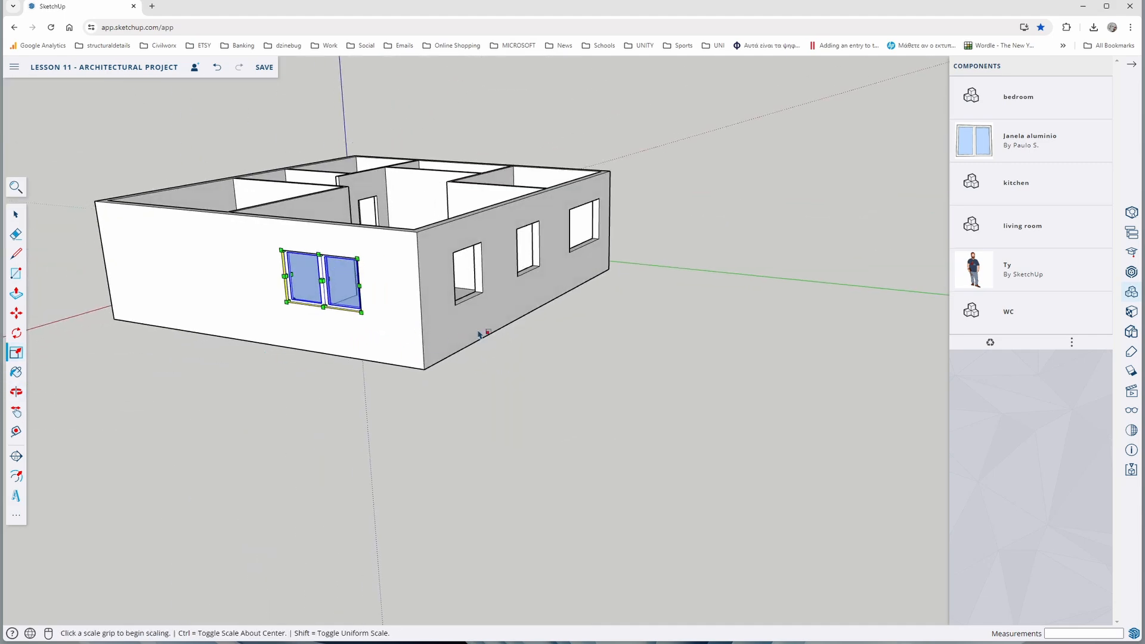
pyautogui.moveTo(578, 329); pyautogui.dragTo(478, 338, button='middle')
pyautogui.moveTo(567, 285); pyautogui.dragTo(519, 289, button='middle')
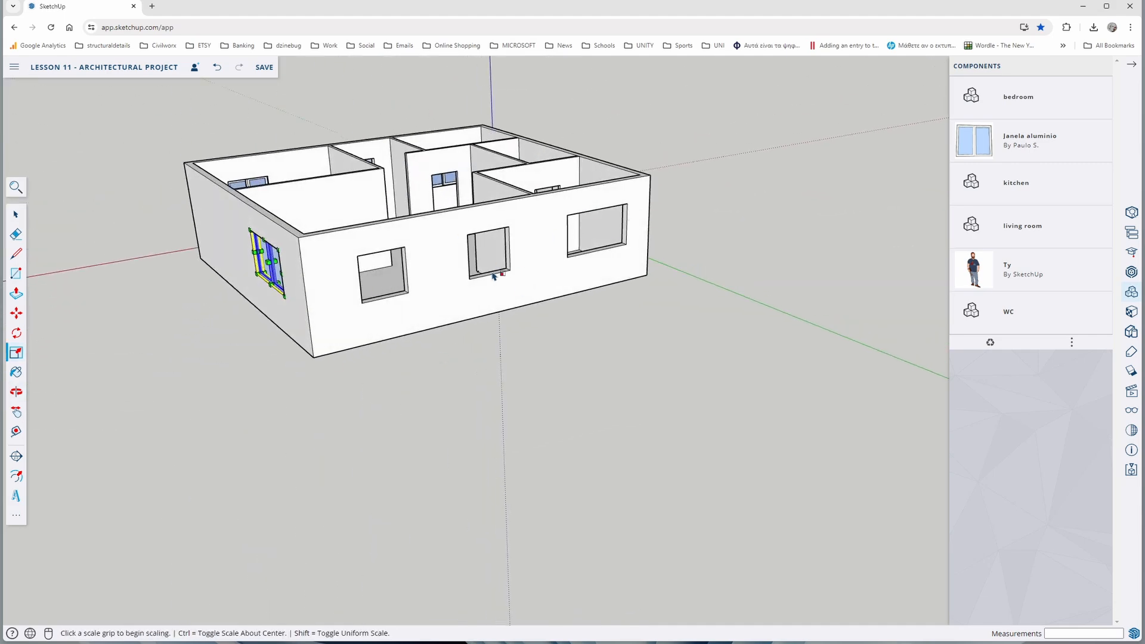
pyautogui.click(985, 148)
pyautogui.scroll(10, 626, 246)
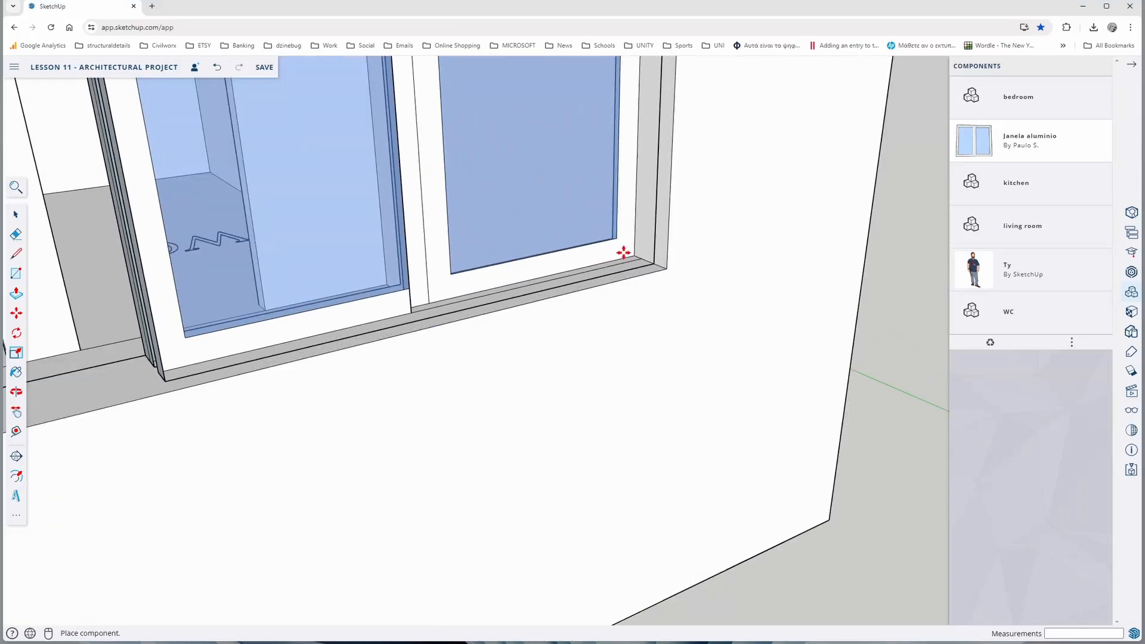
pyautogui.click(630, 257)
# Scale the bedroom window by 1.10 along the blue axis and widen it along red to fill the opening
pyautogui.click(16, 352)
pyautogui.scroll(-4, 418, 358)
pyautogui.moveTo(417, 357); pyautogui.dragTo(465, 377, button='middle')
pyautogui.click(601, 131)
pyautogui.click(602, 106)
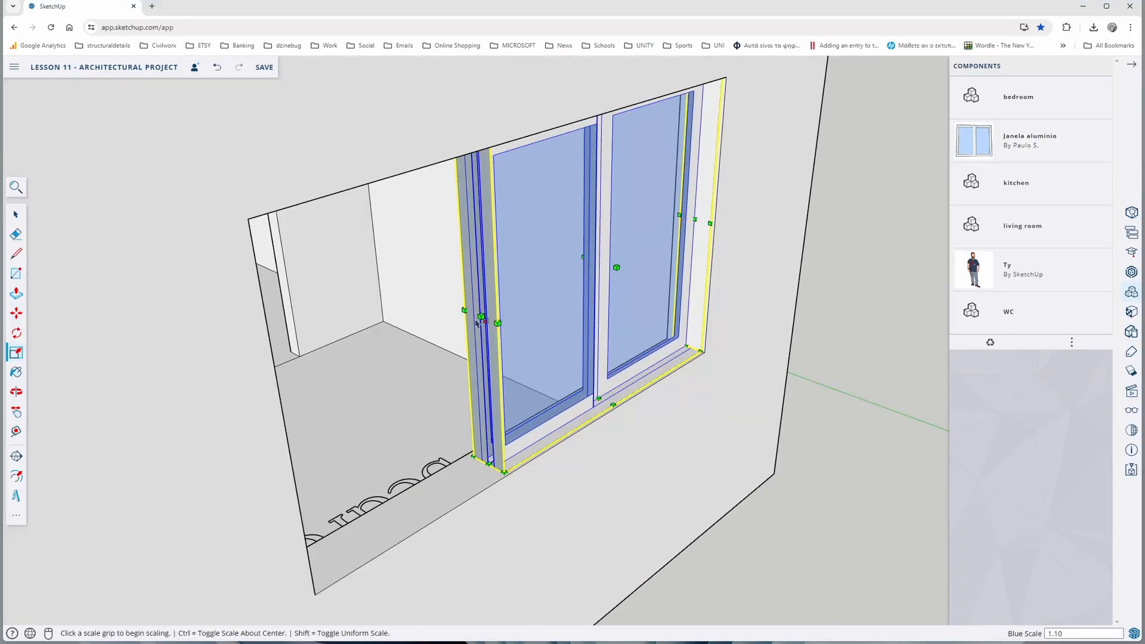
pyautogui.click(482, 316)
pyautogui.click(276, 412)
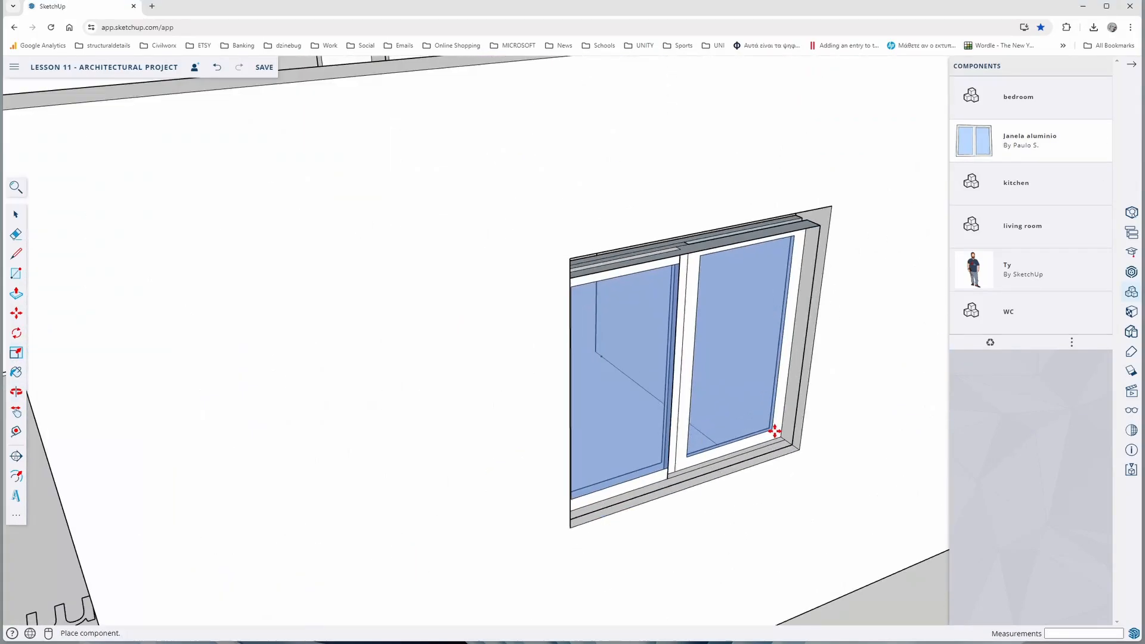
# Place a Janela aluminio window in the middle opening of the back wall and scale it to the opening's width and height
pyautogui.click(775, 430)
pyautogui.click(16, 353)
pyautogui.click(687, 241)
pyautogui.moveTo(688, 226); pyautogui.dragTo(411, 286, button='middle')
pyautogui.click(678, 130)
pyautogui.click(287, 365)
pyautogui.click(300, 359)
# Copy the middle back wall window by its lower corner into the remaining empty opening of the back wall
pyautogui.scroll(-5, 473, 401)
pyautogui.moveTo(473, 401); pyautogui.dragTo(495, 395, button='middle')
pyautogui.click(16, 313)
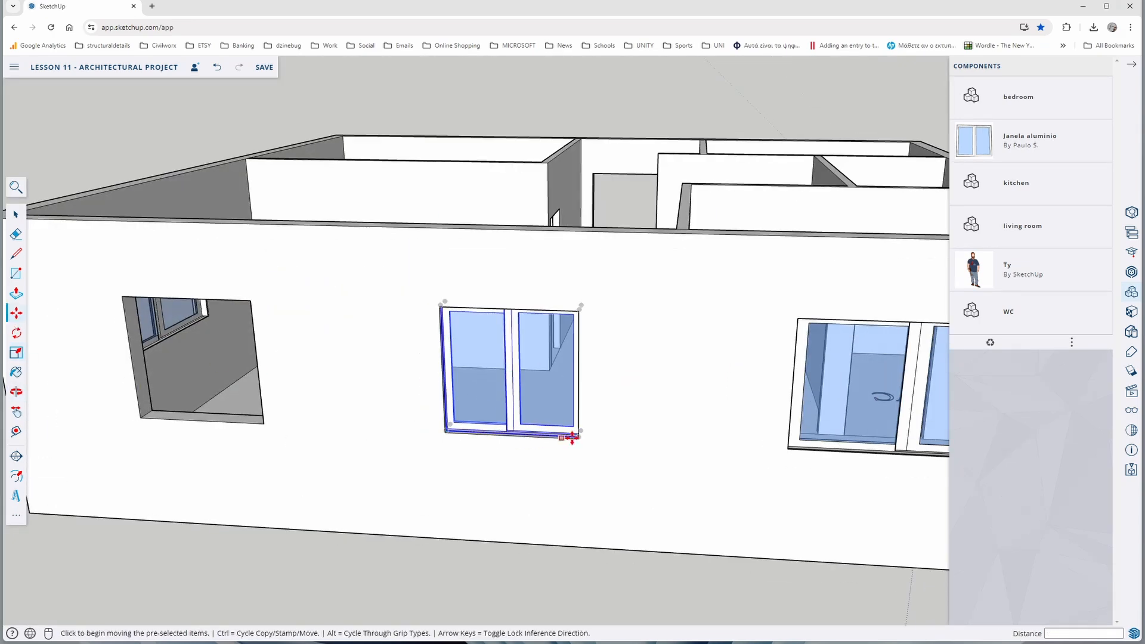
pyautogui.press('ctrl')
pyautogui.click(578, 439)
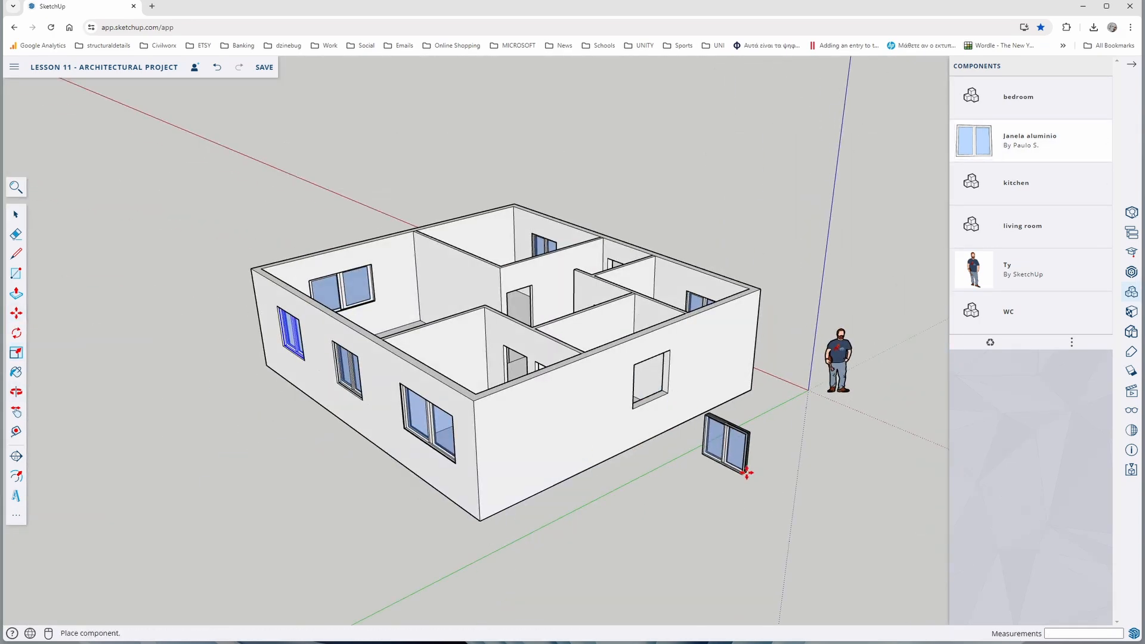
# Place another Janela aluminio window outside the side wall along the green axis and rotate it parallel to that wall
pyautogui.click(723, 459)
pyautogui.press('q')
pyautogui.click(696, 485)
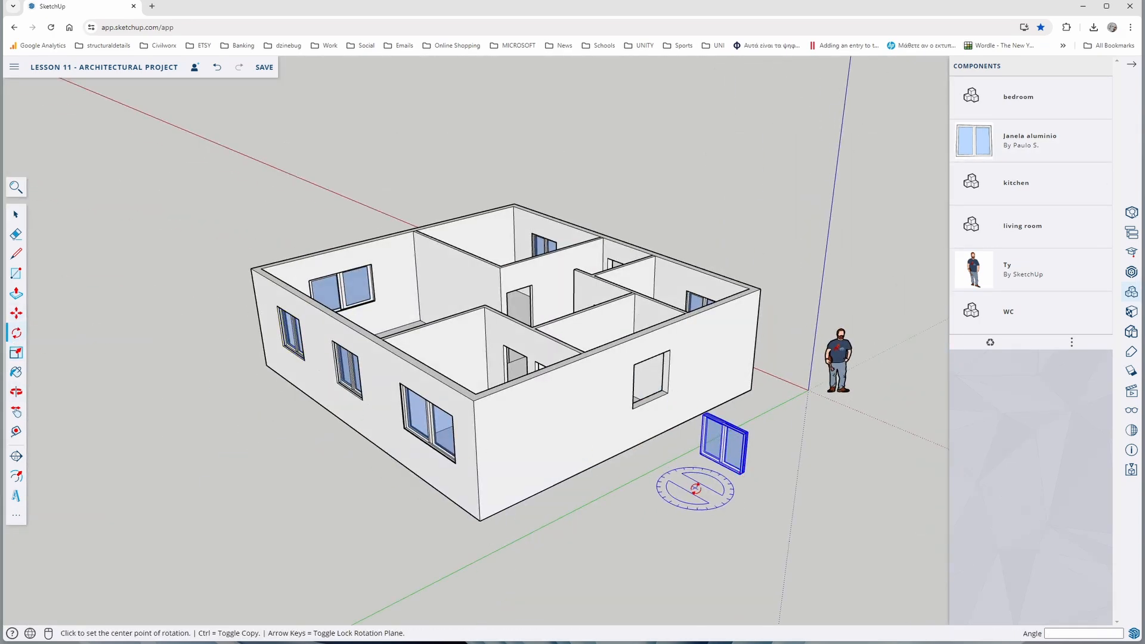
pyautogui.click(734, 490)
pyautogui.click(760, 454)
# Reduce the rotated window's width along the red axis and its height along the blue axis
pyautogui.click(17, 352)
pyautogui.scroll(5, 602, 466)
pyautogui.click(677, 447)
pyautogui.click(700, 440)
pyautogui.scroll(4, 744, 375)
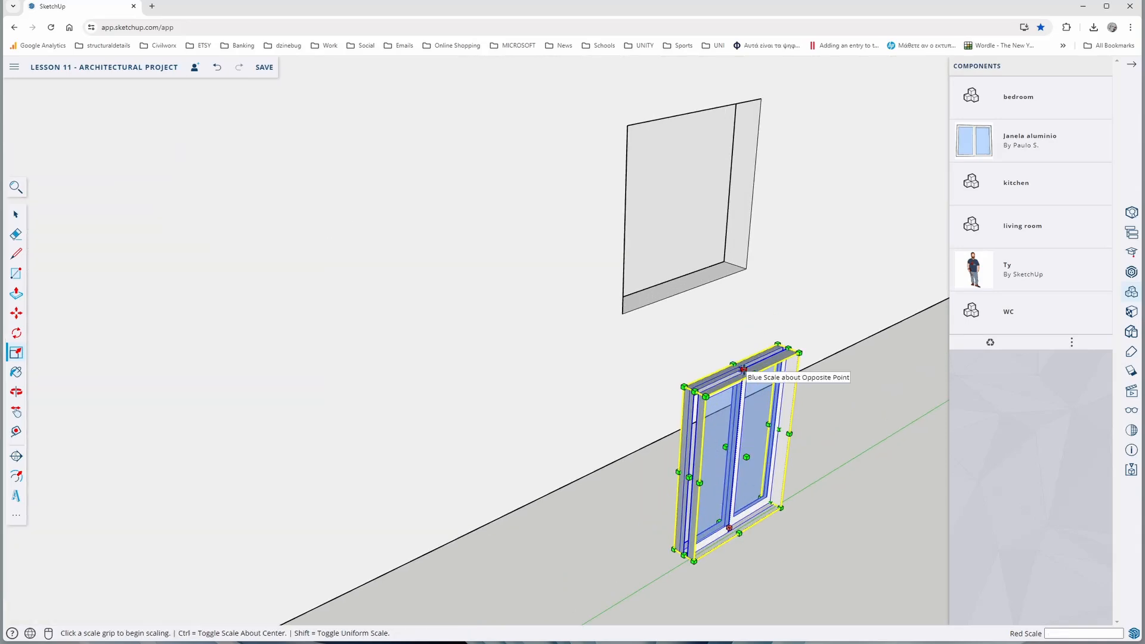
pyautogui.moveTo(742, 374); pyautogui.dragTo(739, 400)
# Move the reduced window onto the lower corner of the side wall opening and scale it to fill the opening
pyautogui.click(16, 313)
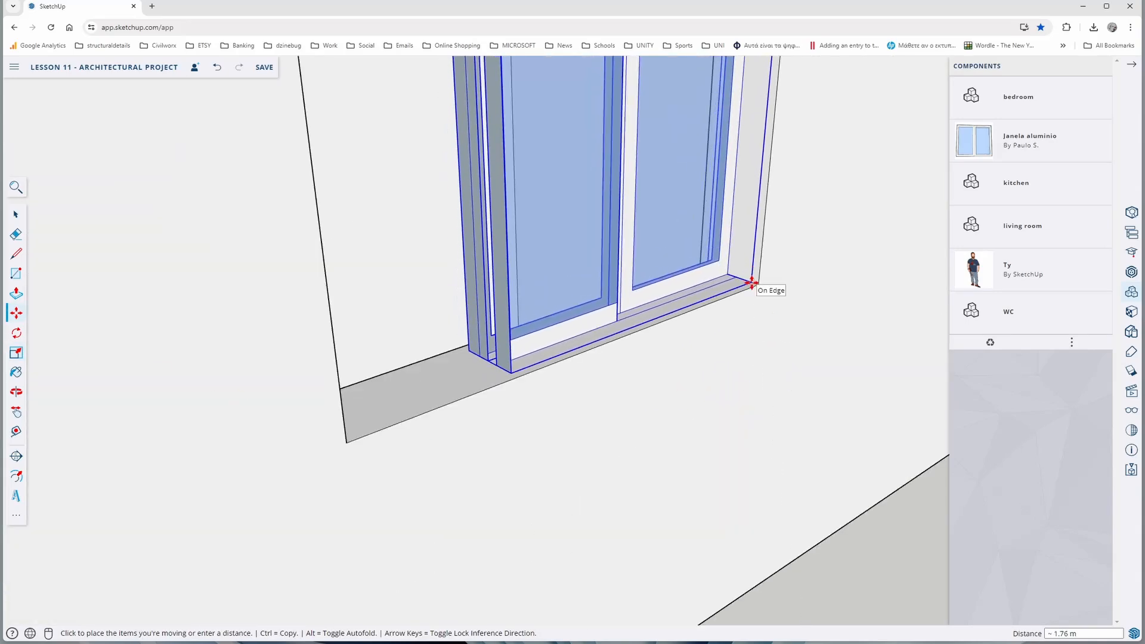
pyautogui.click(756, 288)
pyautogui.press('s')
pyautogui.scroll(-3, 471, 245)
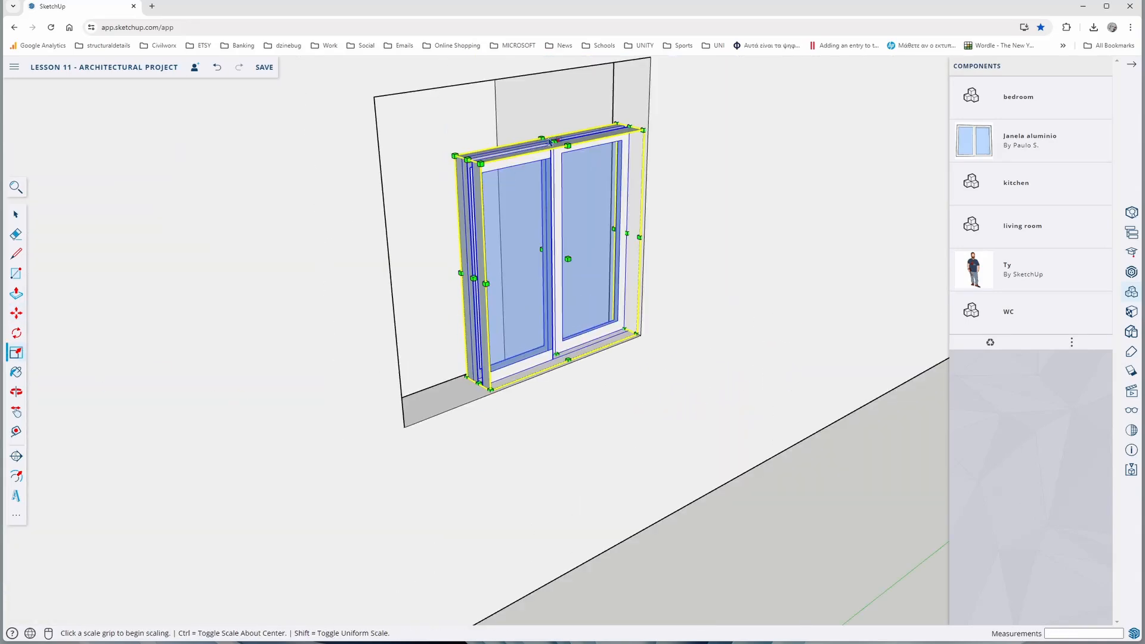
pyautogui.scroll(3, 472, 243)
# Inspect the fitted windows on all sides of the building and the door openings from above
pyautogui.scroll(-10, 472, 243)
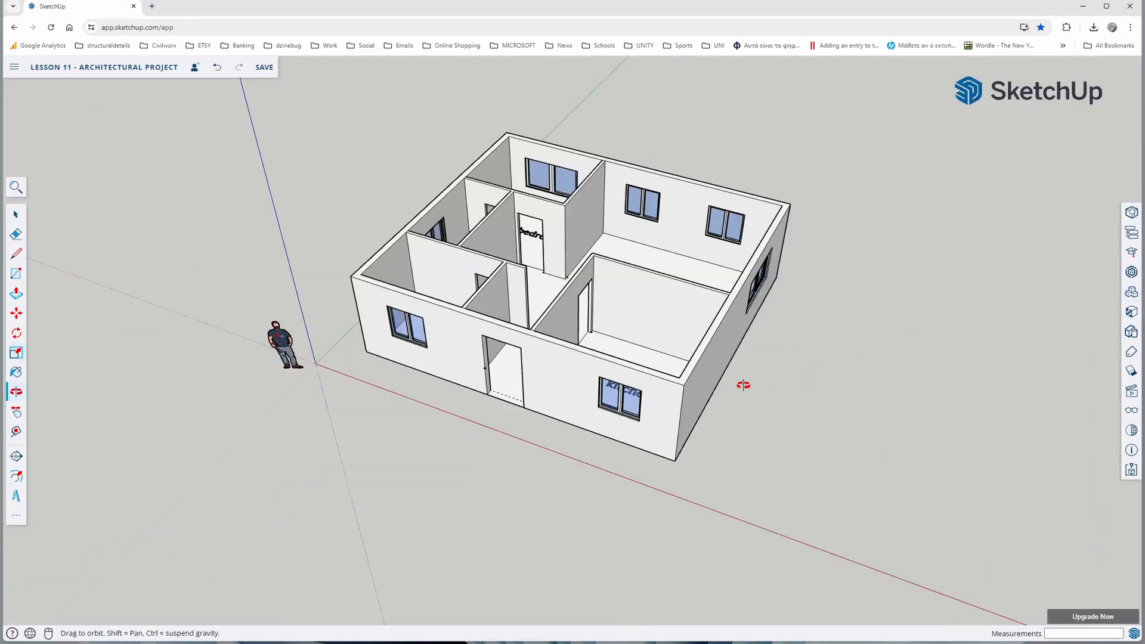
pyautogui.moveTo(743, 385); pyautogui.dragTo(426, 412)
pyautogui.moveTo(560, 403); pyautogui.dragTo(414, 366, button='middle')
pyautogui.moveTo(590, 382); pyautogui.dragTo(532, 411, button='middle')
pyautogui.scroll(-5, 557, 366)
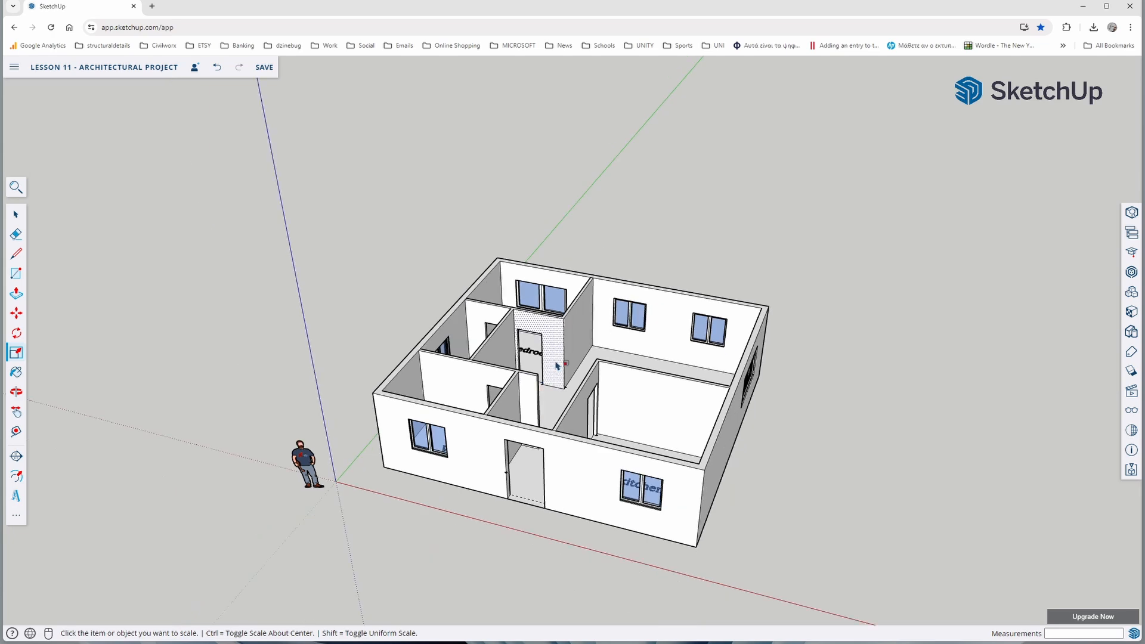
pyautogui.moveTo(557, 366); pyautogui.dragTo(552, 435, button='middle')
pyautogui.scroll(4, 553, 431)
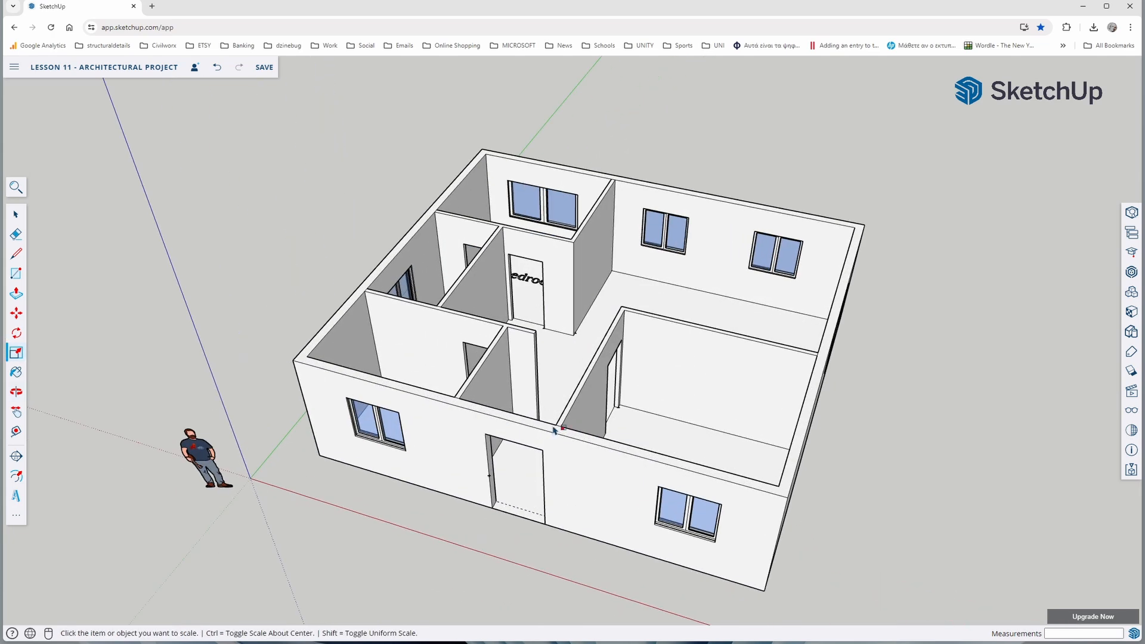
# Search 3D Warehouse for "single door"
pyautogui.click(1131, 273)
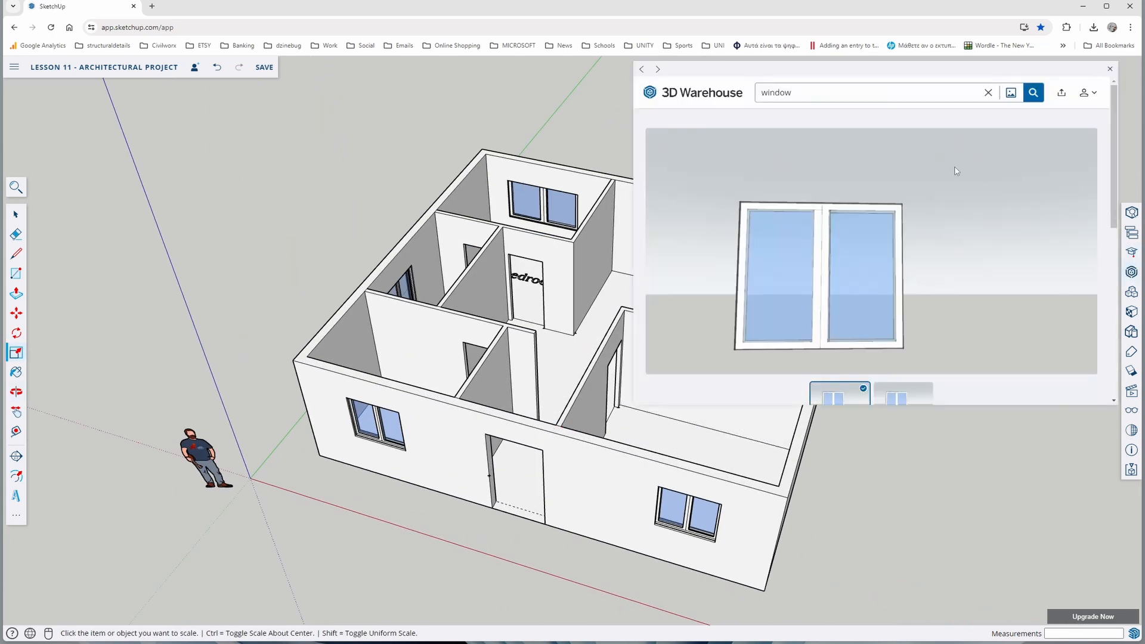
pyautogui.click(987, 93)
pyautogui.write('single door')
pyautogui.press('Return')
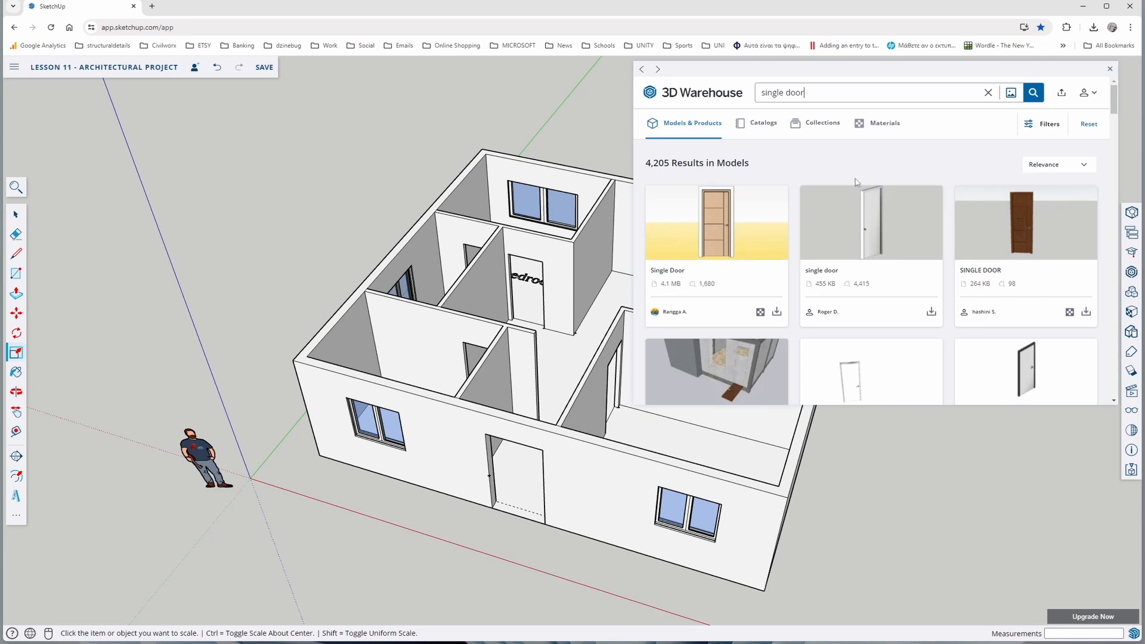
# Compare the single door models and open the details of the white 46 KB Single Door
pyautogui.scroll(-2, 845, 257)
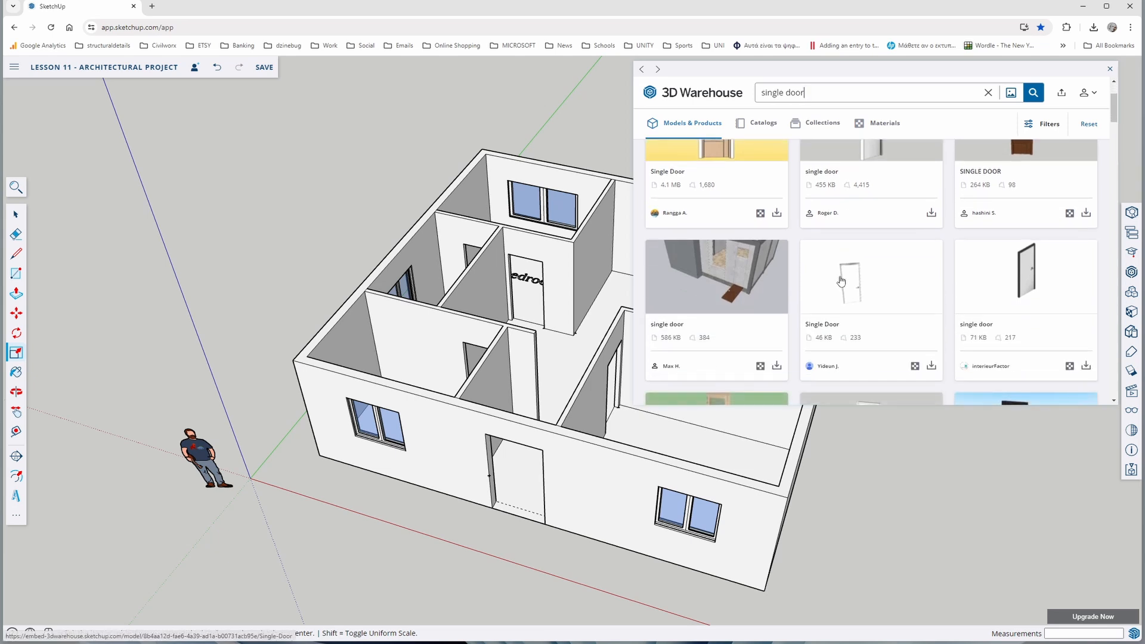
pyautogui.scroll(2, 829, 305)
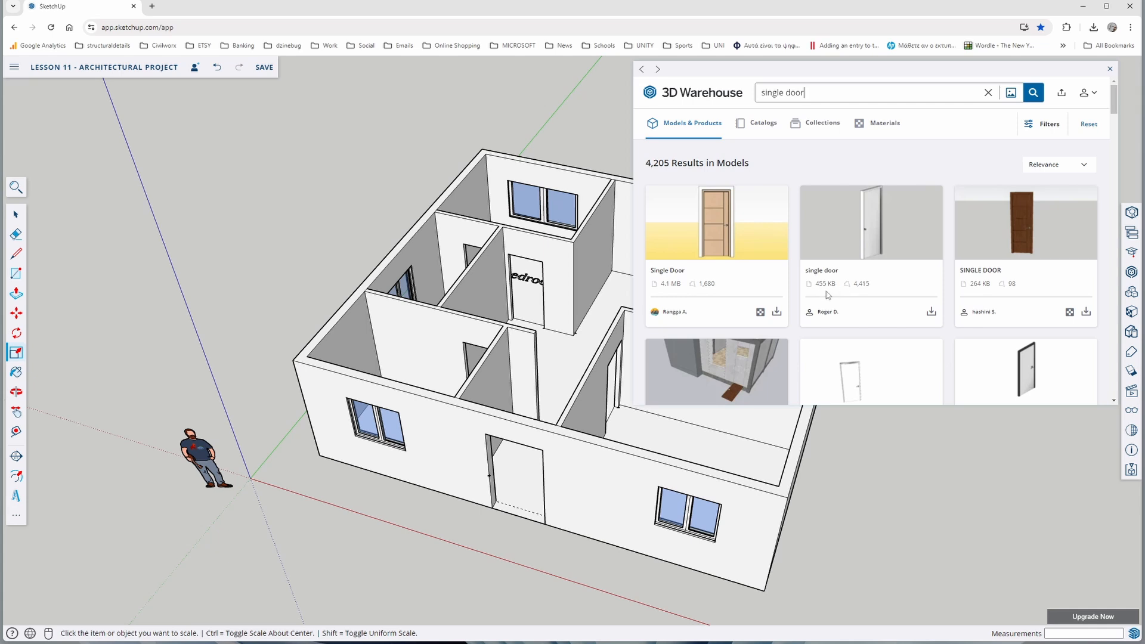
pyautogui.scroll(-3, 917, 283)
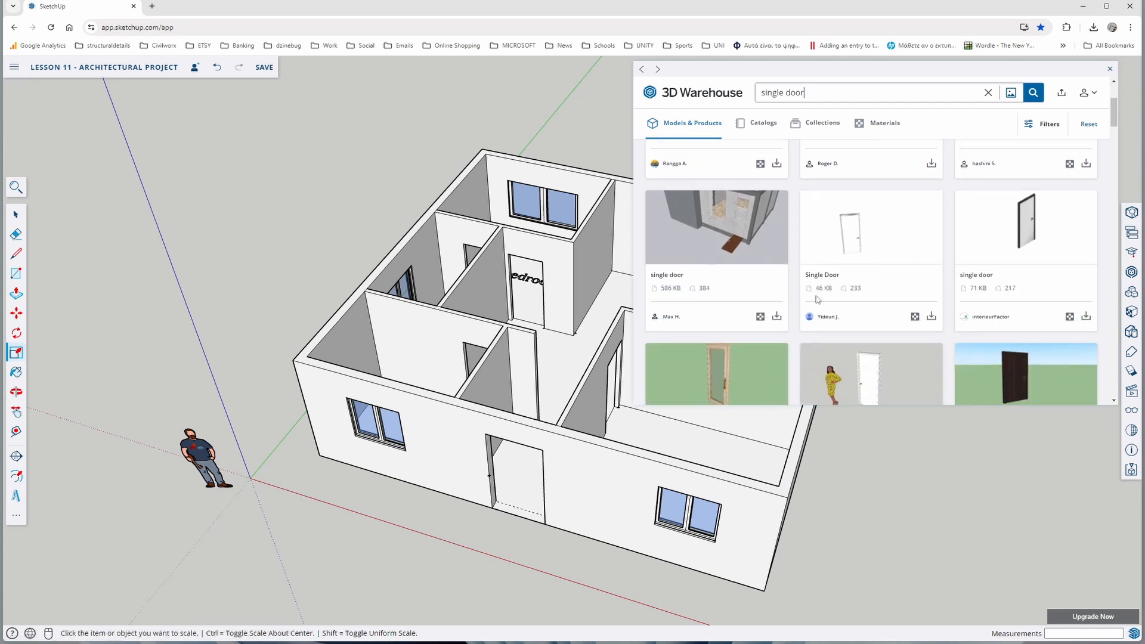
pyautogui.scroll(3, 828, 299)
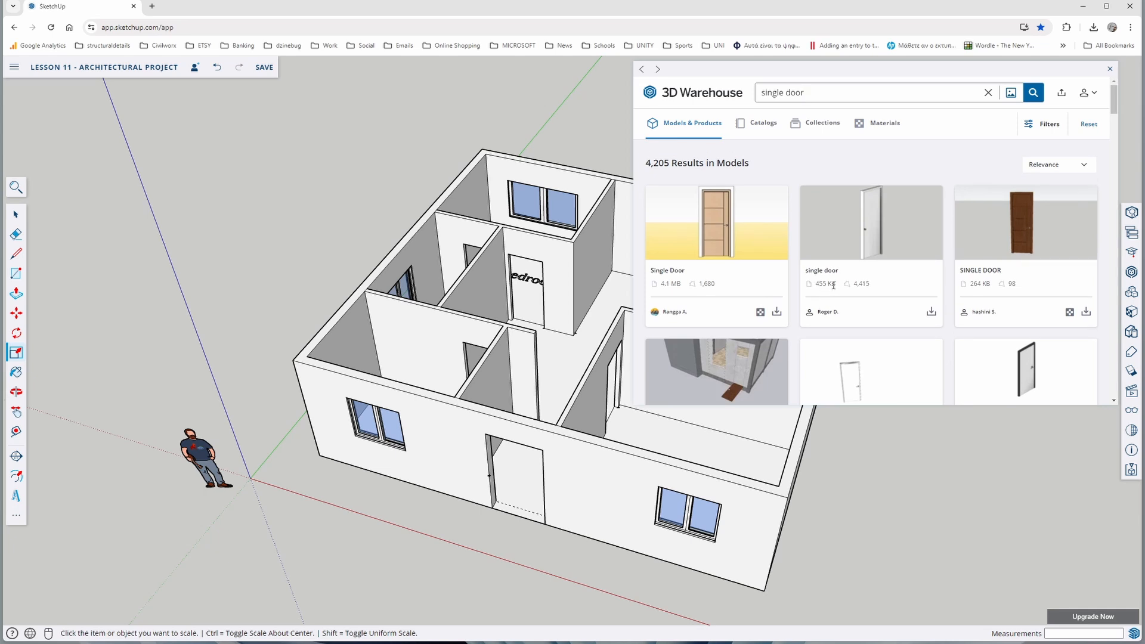
pyautogui.scroll(-3, 833, 285)
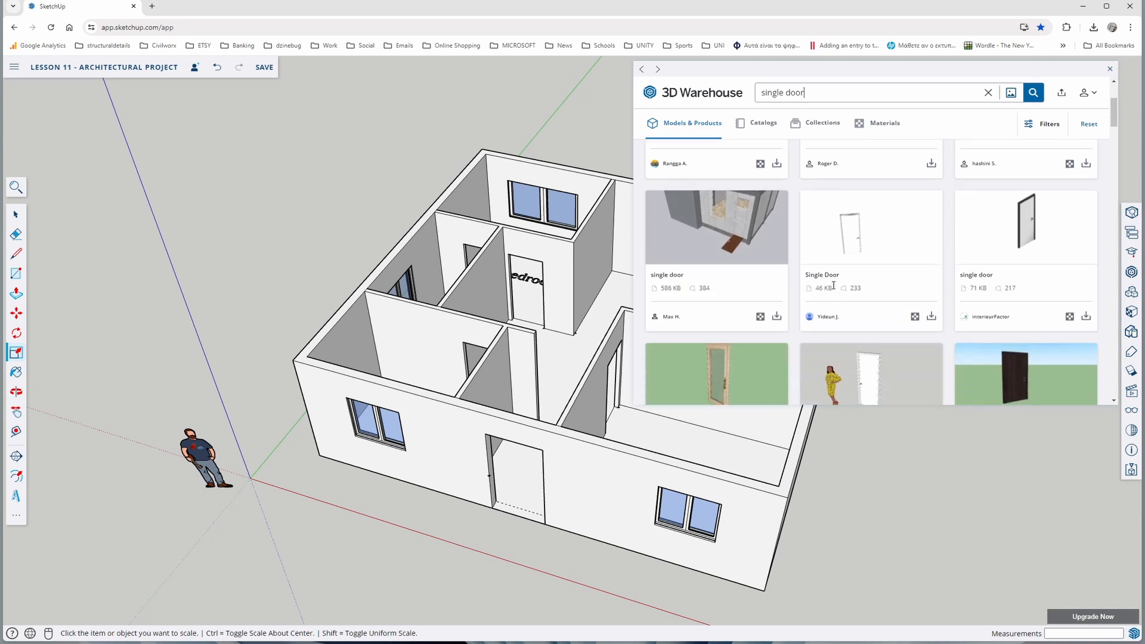
pyautogui.click(851, 248)
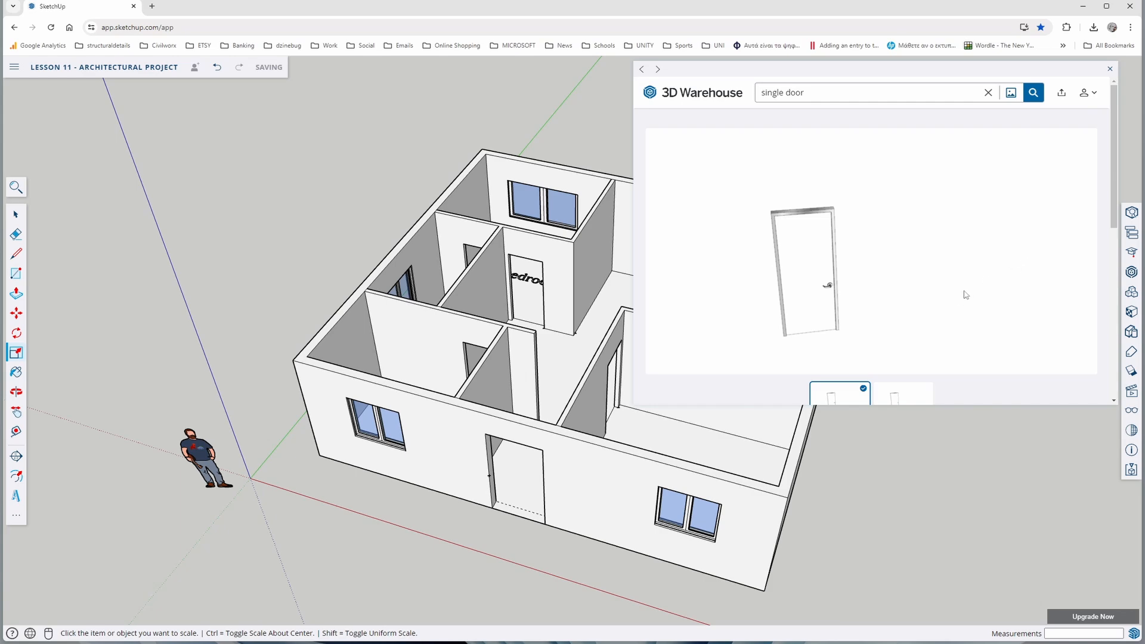
# Download the white Single Door model into the project and place it on the floor in front of the bedroom door opening
pyautogui.scroll(-3, 978, 337)
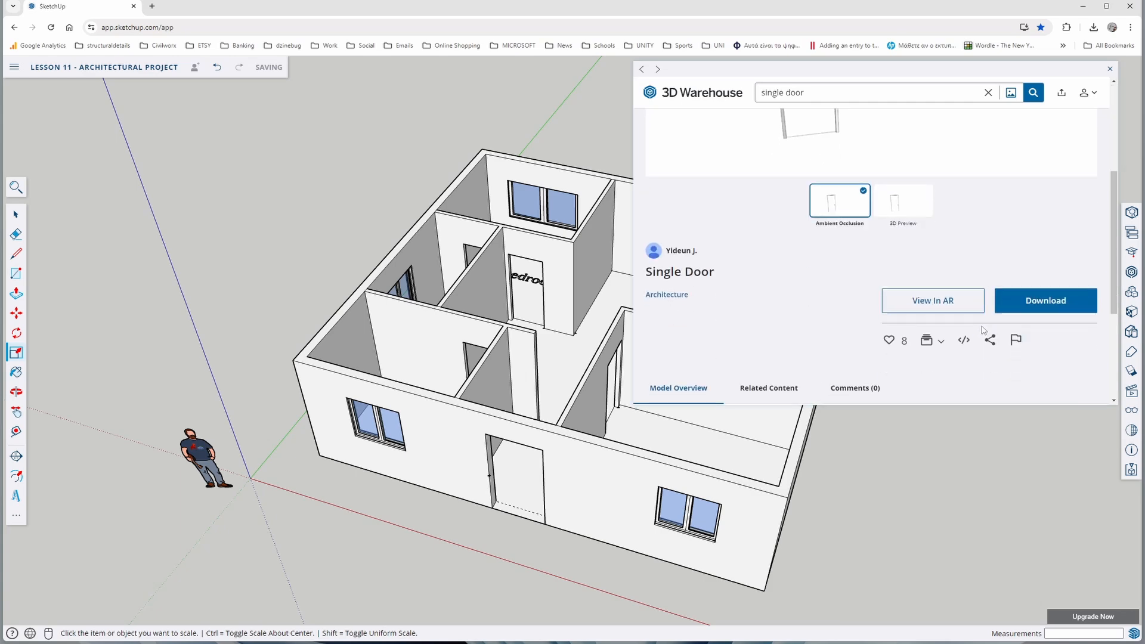
pyautogui.click(1046, 300)
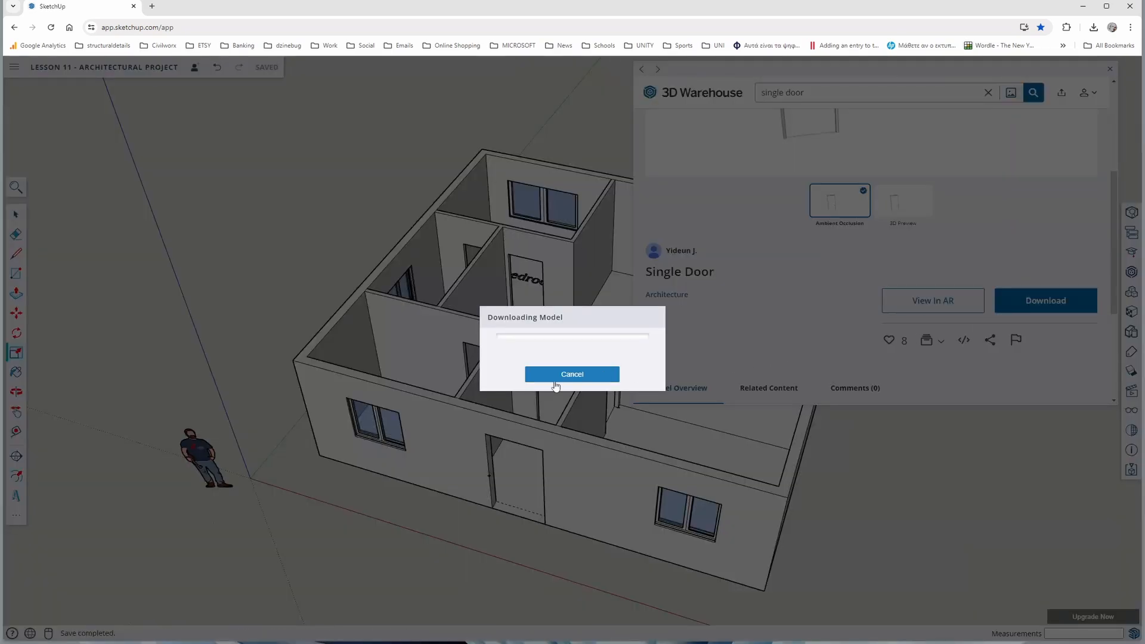
pyautogui.scroll(4, 554, 349)
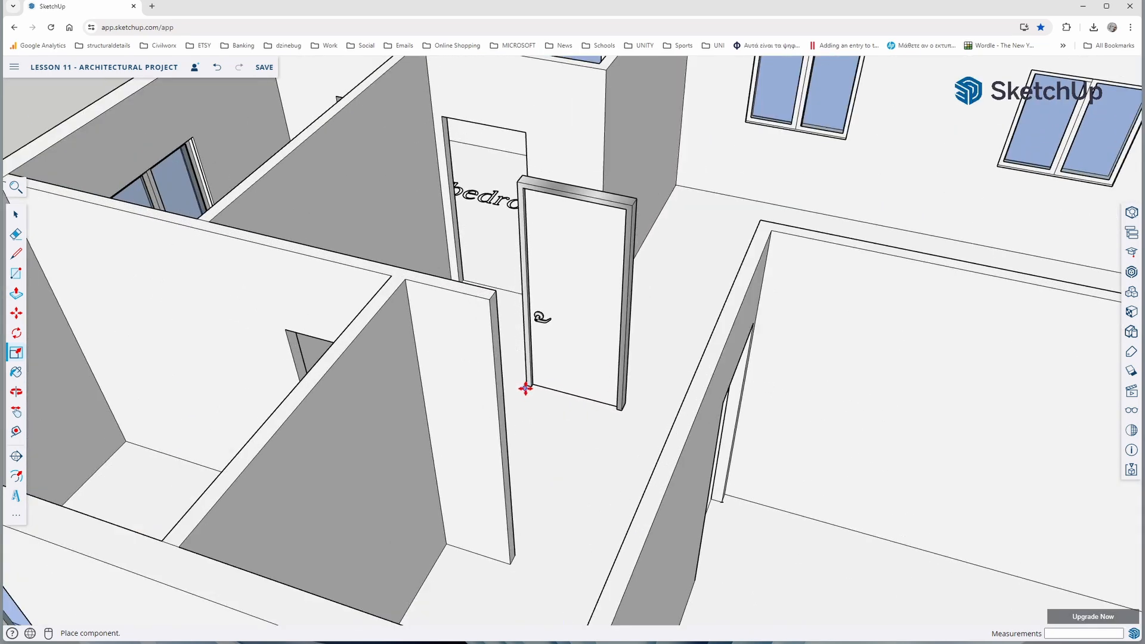
pyautogui.click(525, 383)
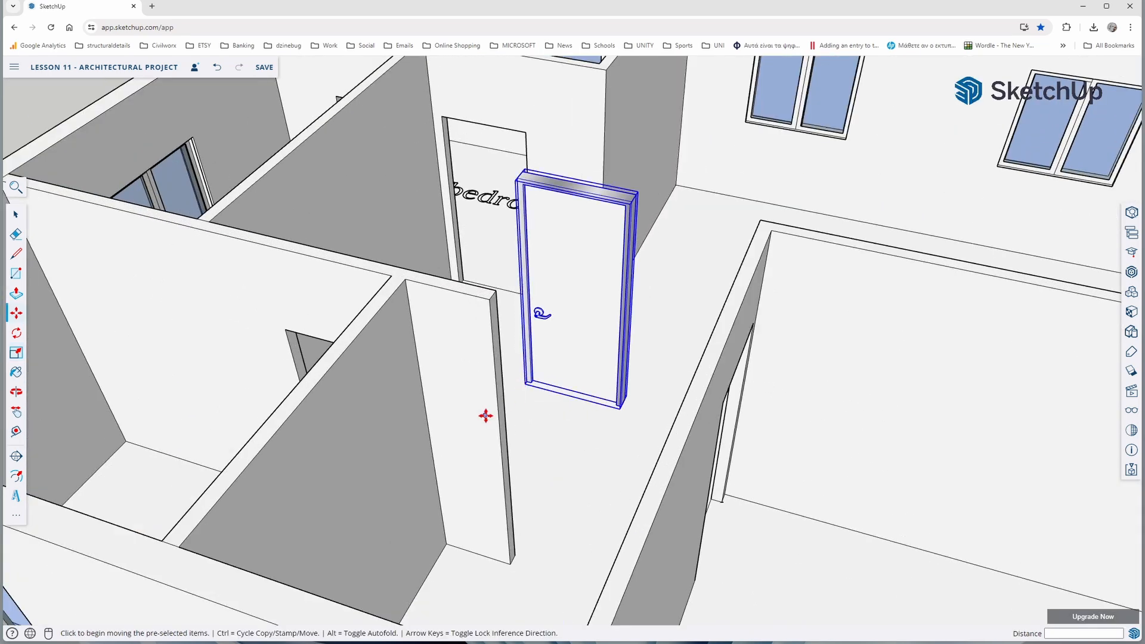
# Scale the placed door down to about 0.79 of its height and 0.64 of its width
pyautogui.click(16, 352)
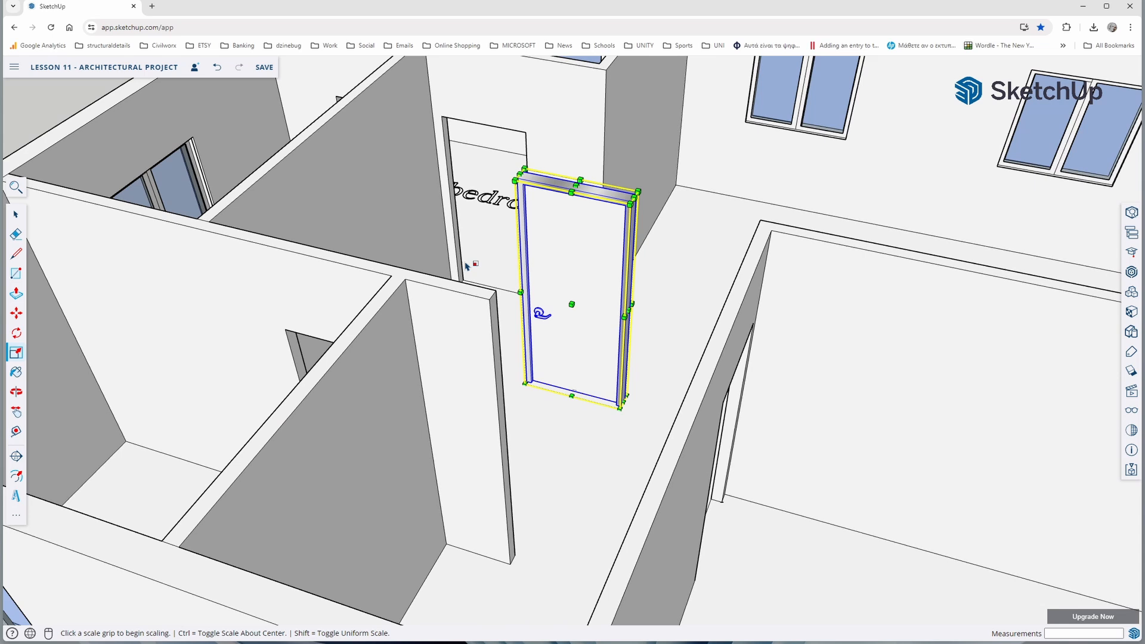
pyautogui.click(576, 186)
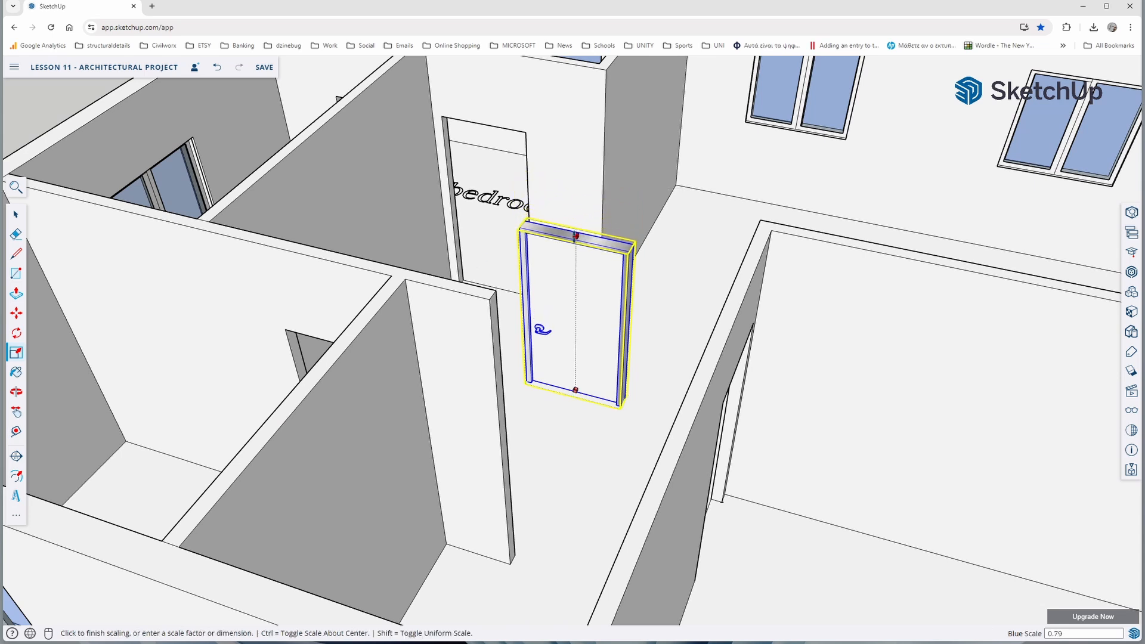
pyautogui.click(576, 236)
pyautogui.click(629, 322)
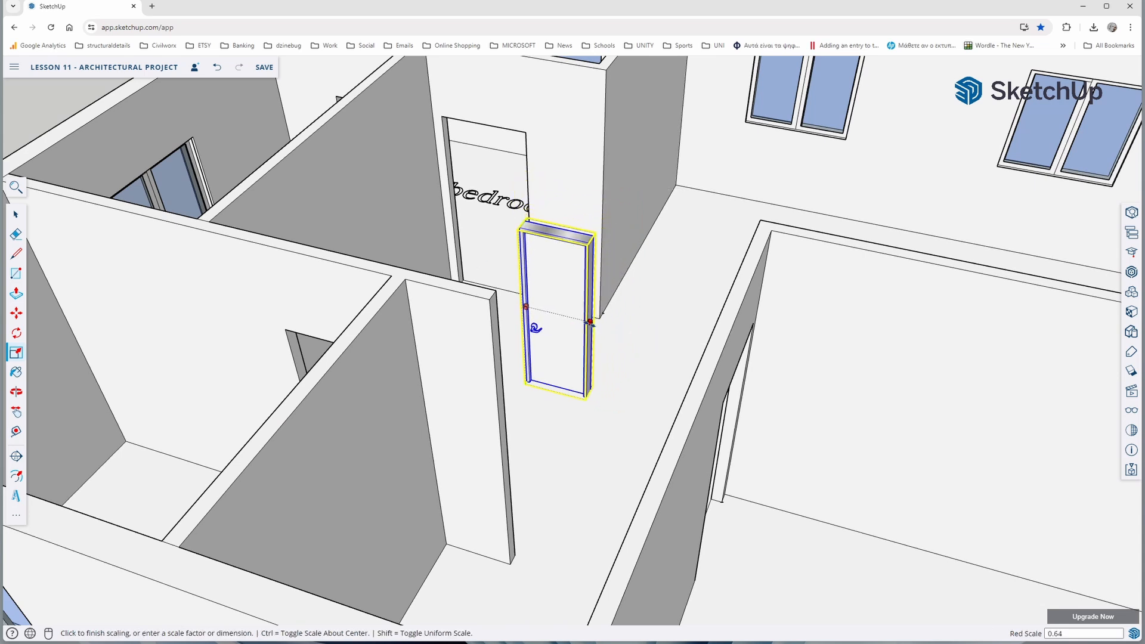
pyautogui.click(591, 322)
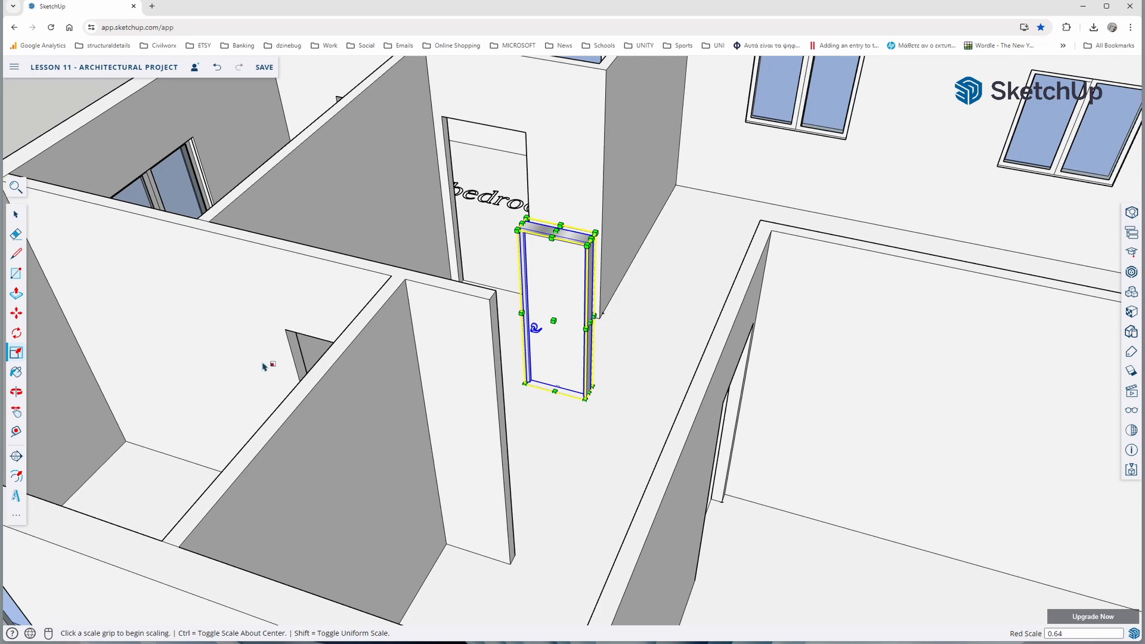
# Move the reduced door by its lower front corner onto the lower corner of the bedroom door opening
pyautogui.click(16, 313)
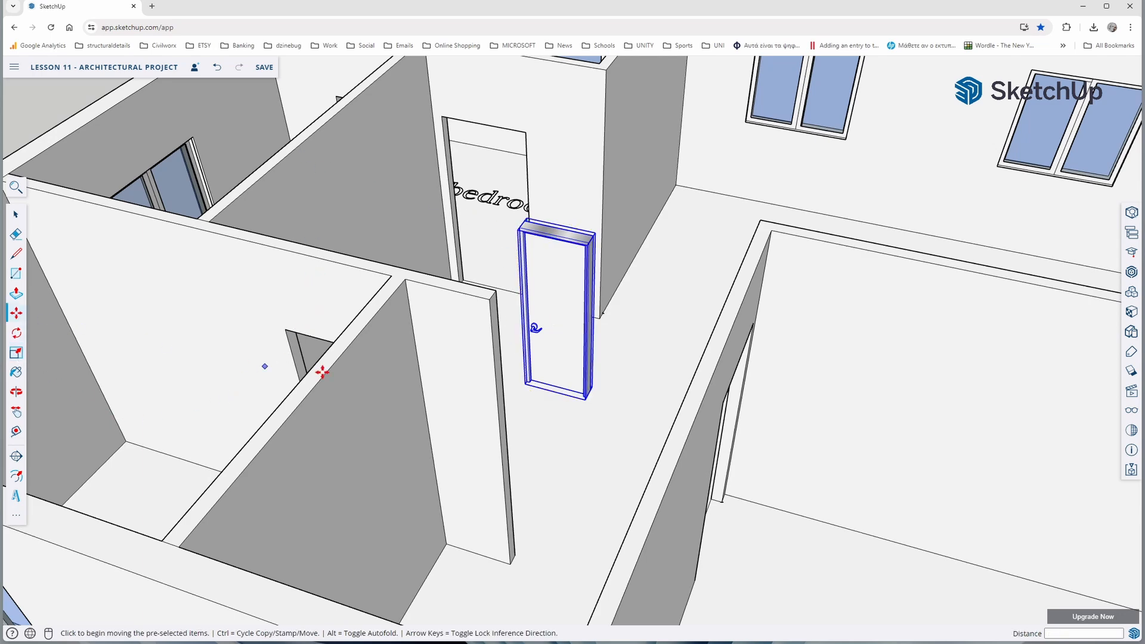
pyautogui.scroll(3, 519, 384)
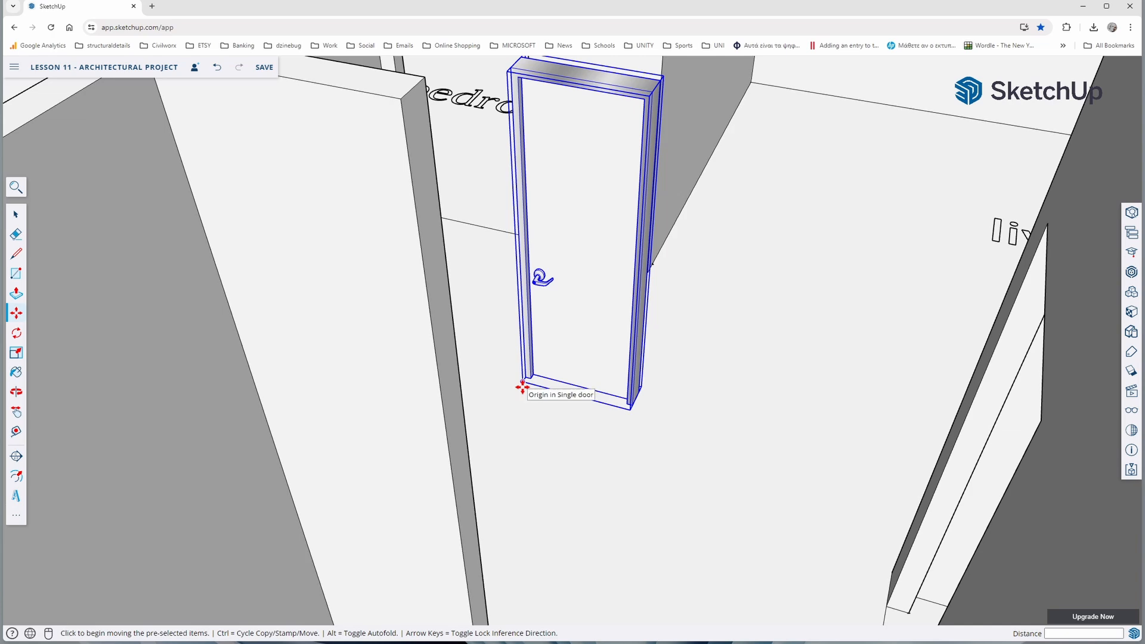
pyautogui.scroll(5, 523, 387)
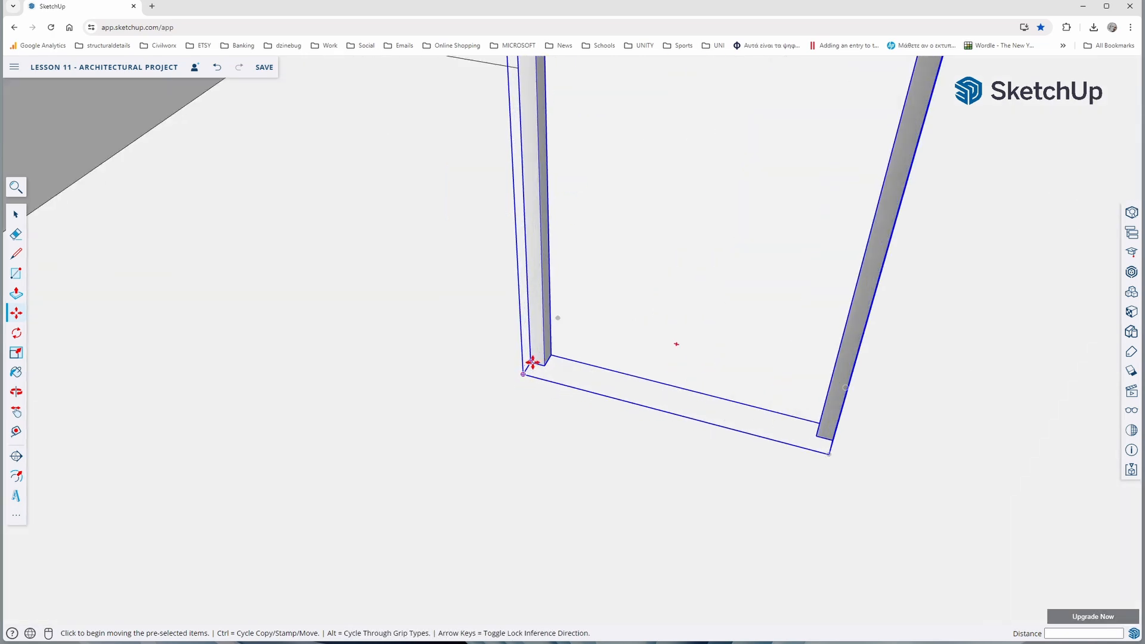
pyautogui.click(533, 362)
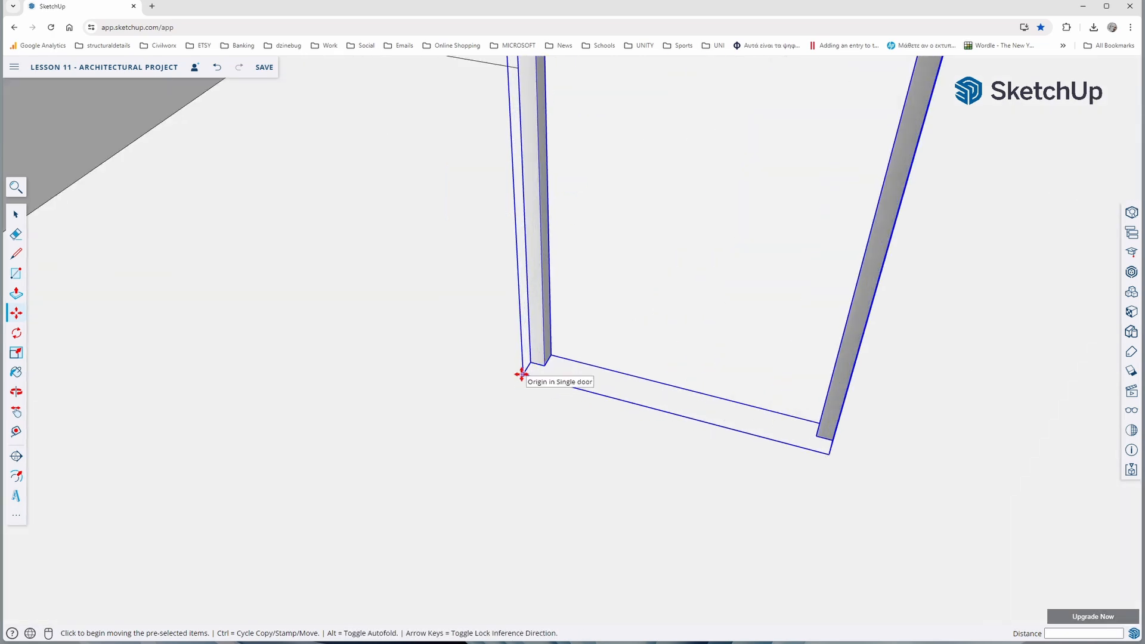
pyautogui.scroll(-3, 524, 374)
pyautogui.scroll(-5, 411, 245)
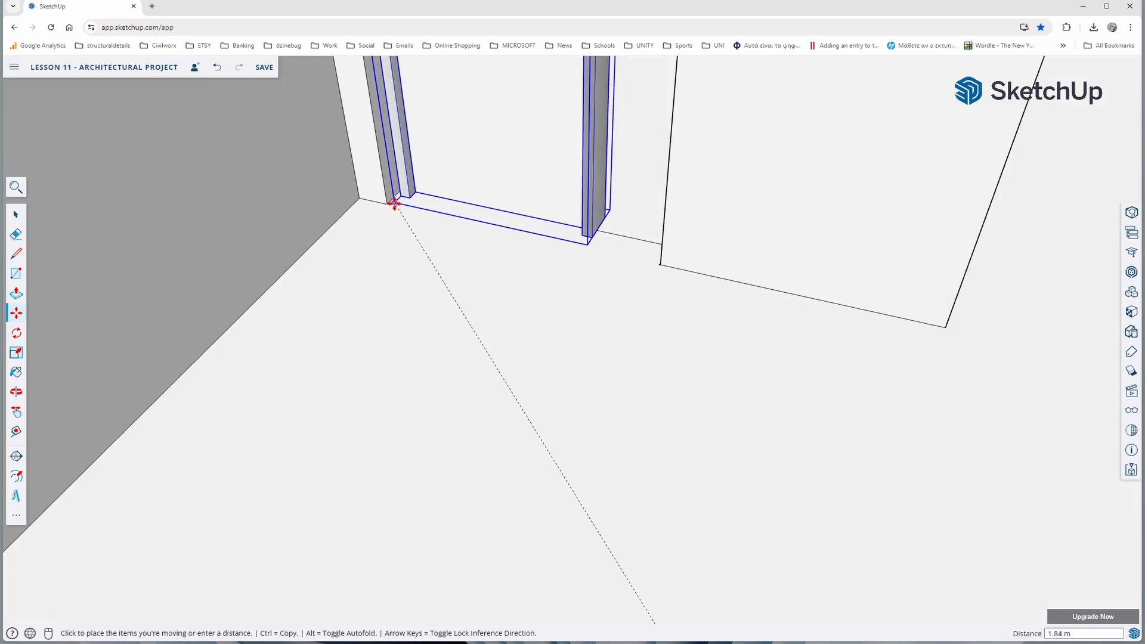
pyautogui.click(388, 200)
pyautogui.scroll(3, 436, 251)
pyautogui.scroll(-6, 435, 250)
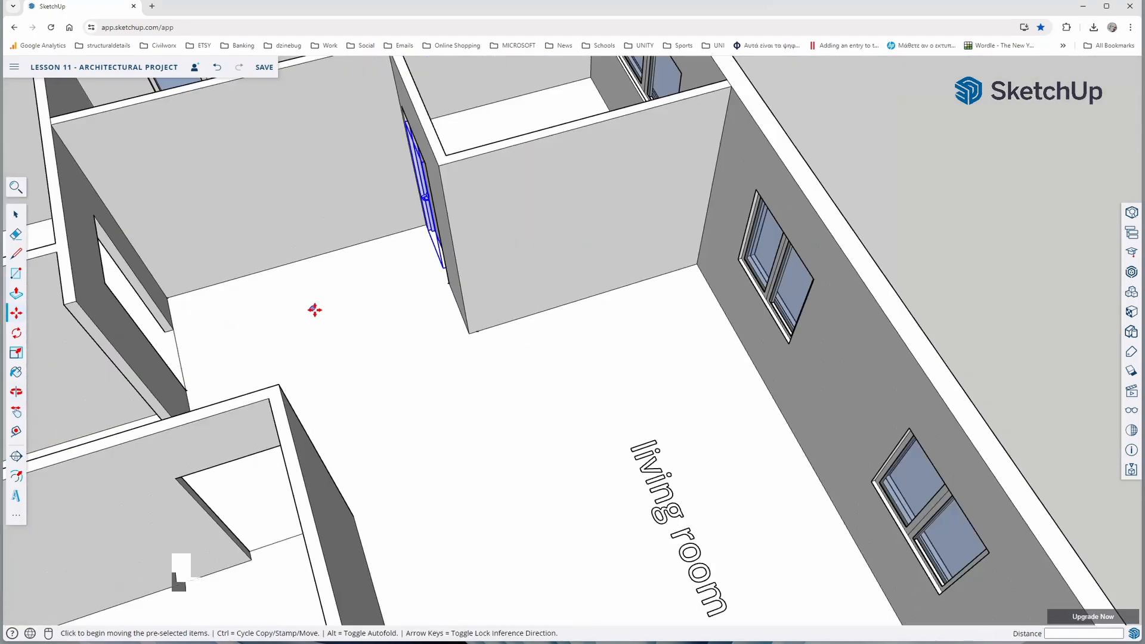
# Shift the door by its lower frame corner on the bedroom side to align it with the wall corner of the opening
pyautogui.scroll(3, 334, 317)
pyautogui.scroll(5, 597, 95)
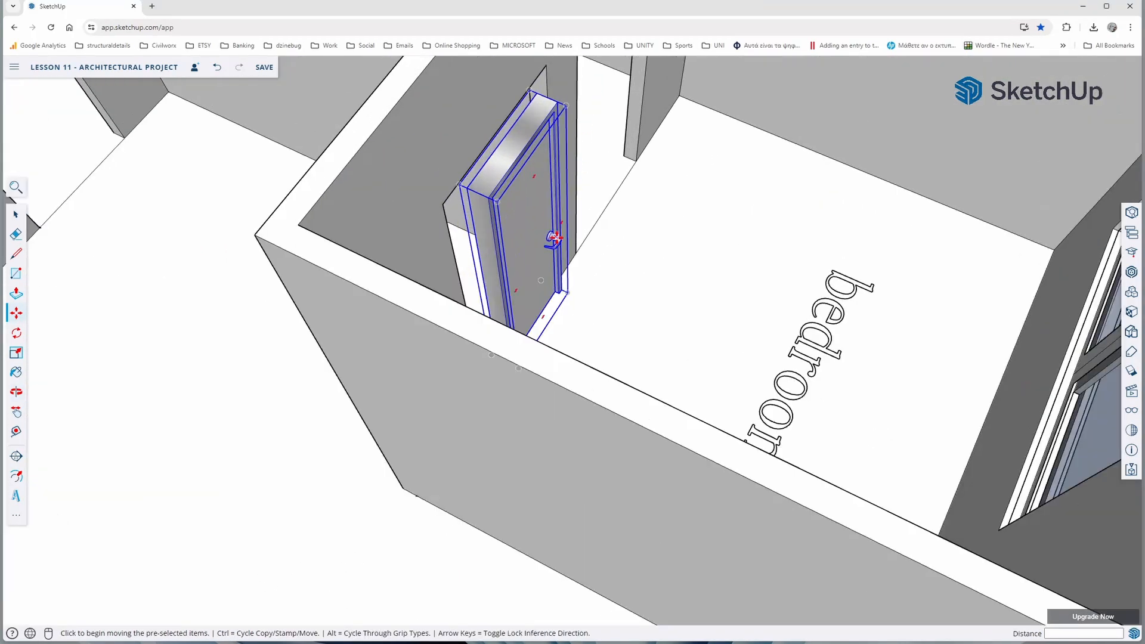
pyautogui.moveTo(528, 248); pyautogui.dragTo(322, 301, button='middle')
pyautogui.moveTo(700, 316); pyautogui.dragTo(570, 263, button='middle')
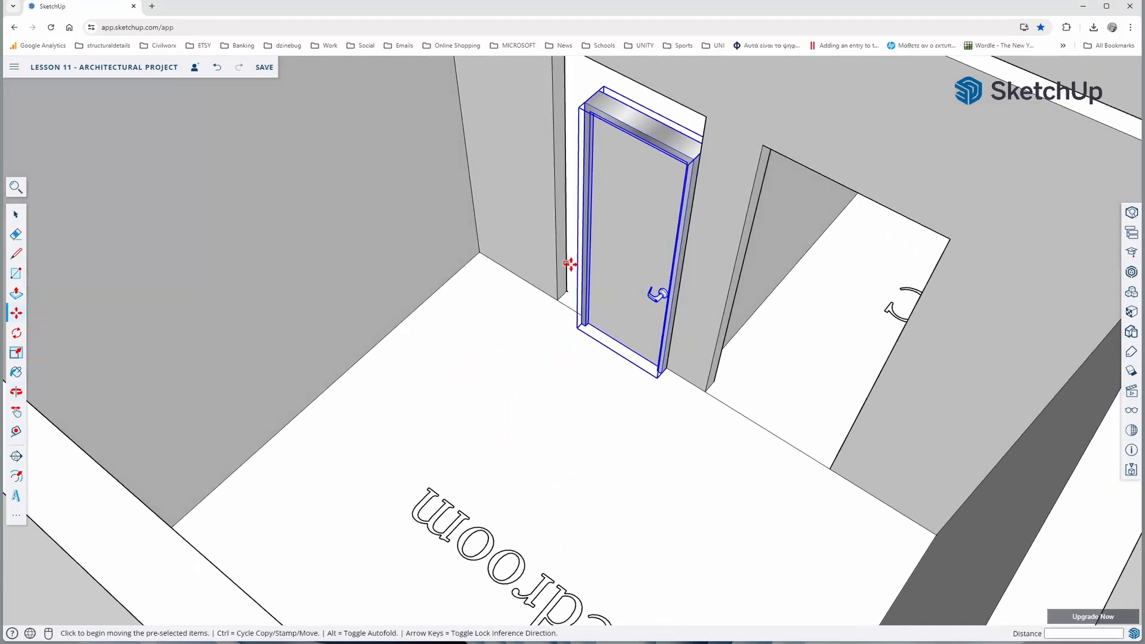
pyautogui.scroll(5, 671, 363)
pyautogui.scroll(1, 665, 401)
pyautogui.scroll(1, 656, 399)
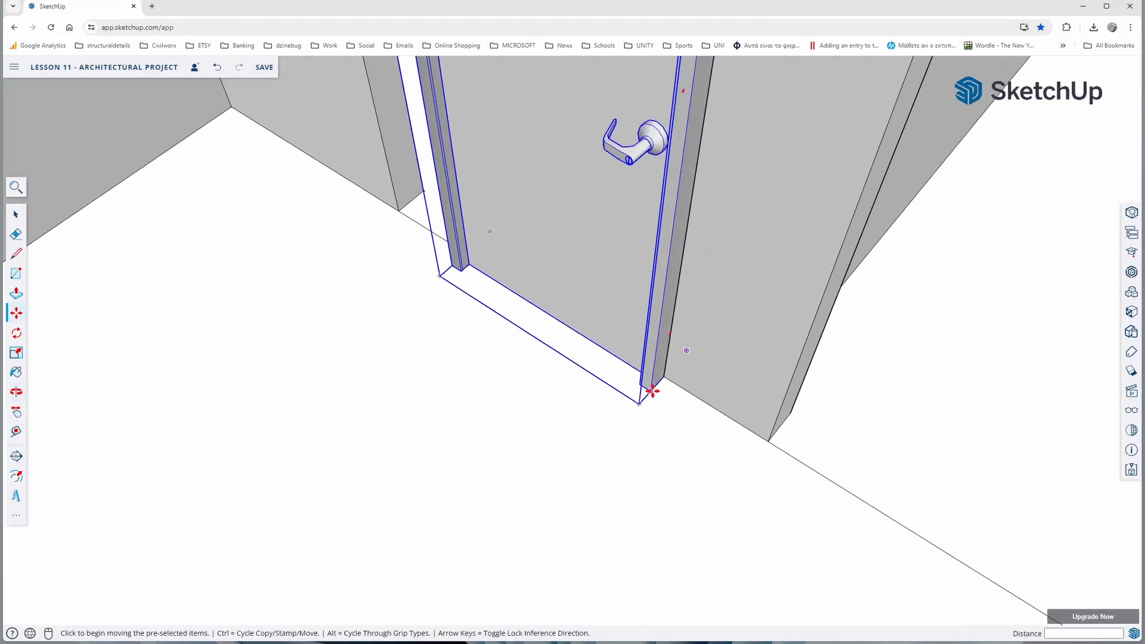
pyautogui.click(652, 391)
pyautogui.click(669, 375)
pyautogui.scroll(-8, 677, 390)
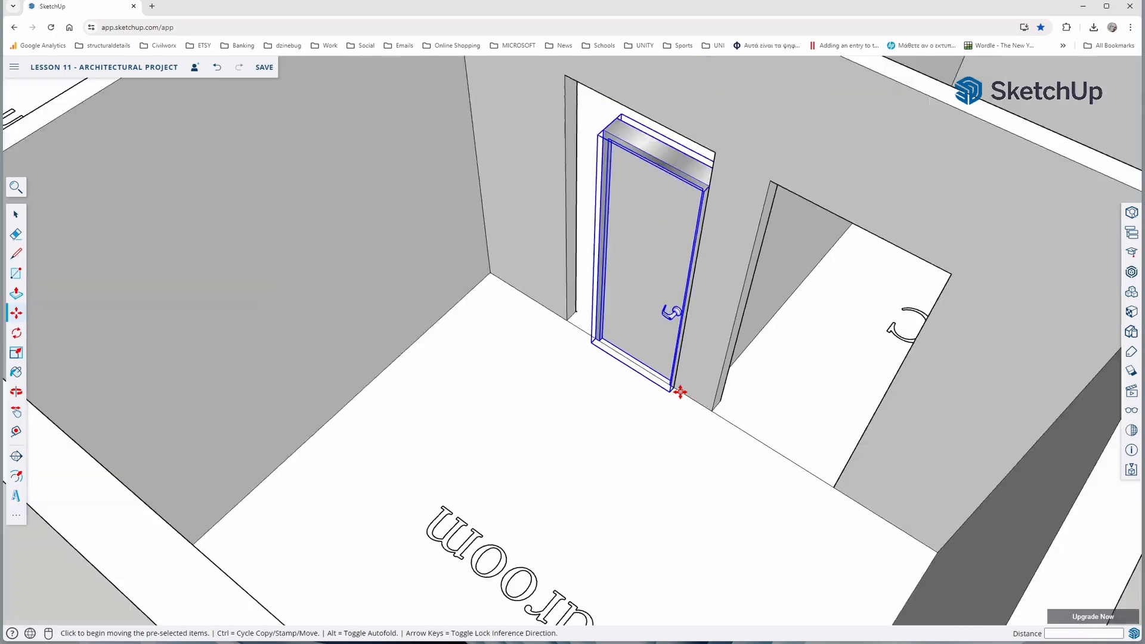
# Scale the door's depth to about 0.77 to bring its frame closer to the wall thickness
pyautogui.moveTo(534, 378); pyautogui.dragTo(930, 333, button='middle')
pyautogui.moveTo(381, 251); pyautogui.dragTo(437, 316, button='middle')
pyautogui.scroll(6, 453, 250)
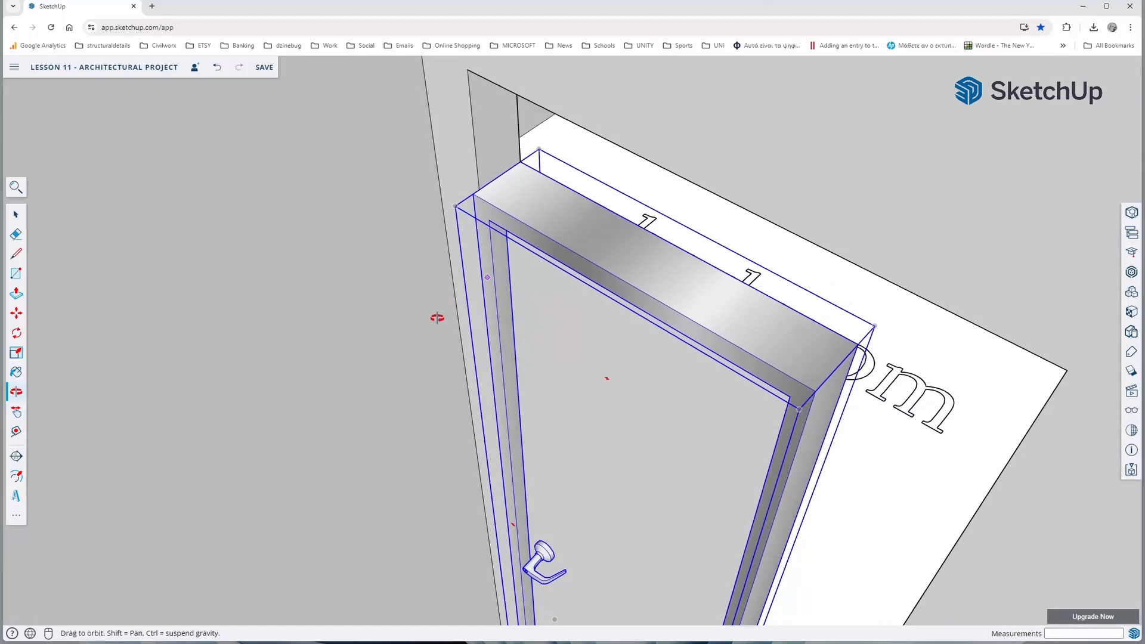
pyautogui.moveTo(470, 274); pyautogui.dragTo(451, 314, button='middle')
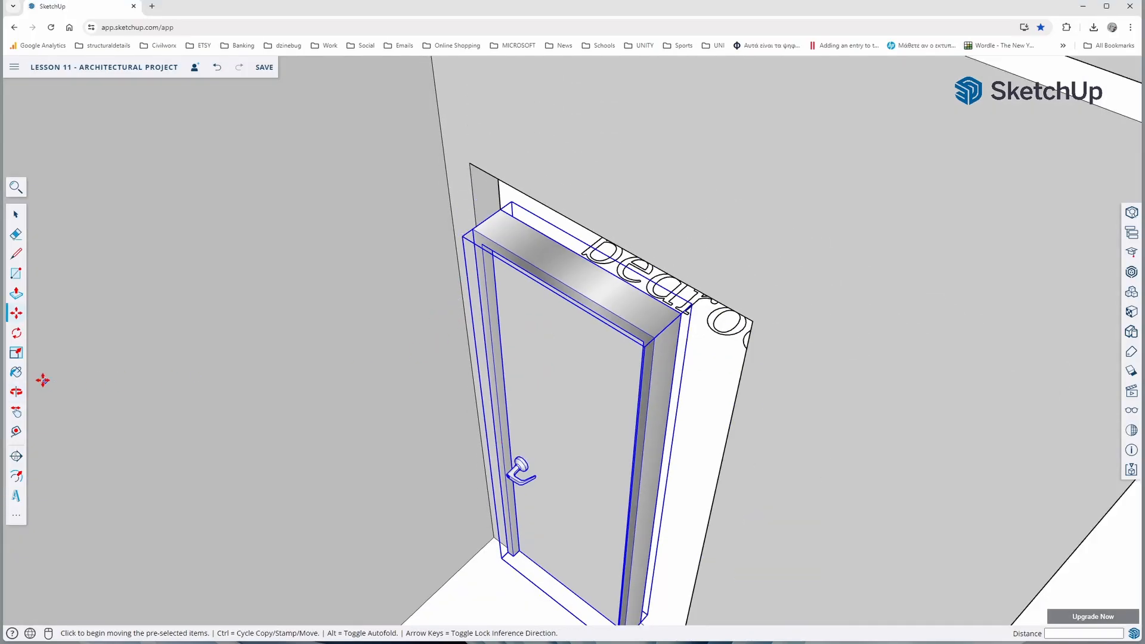
pyautogui.click(17, 357)
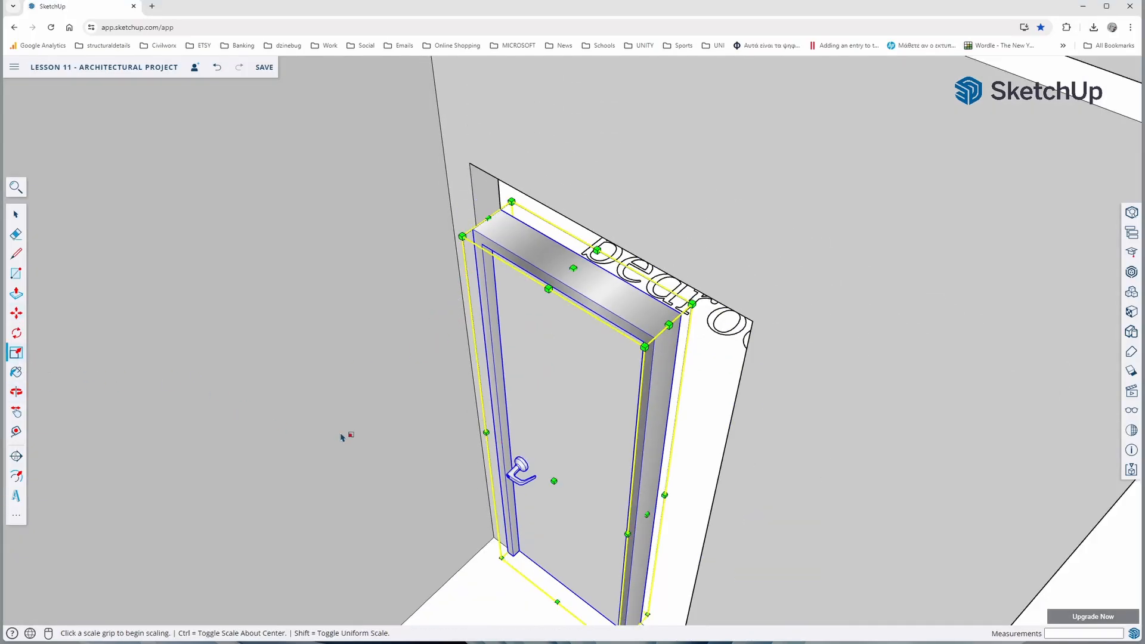
pyautogui.click(553, 480)
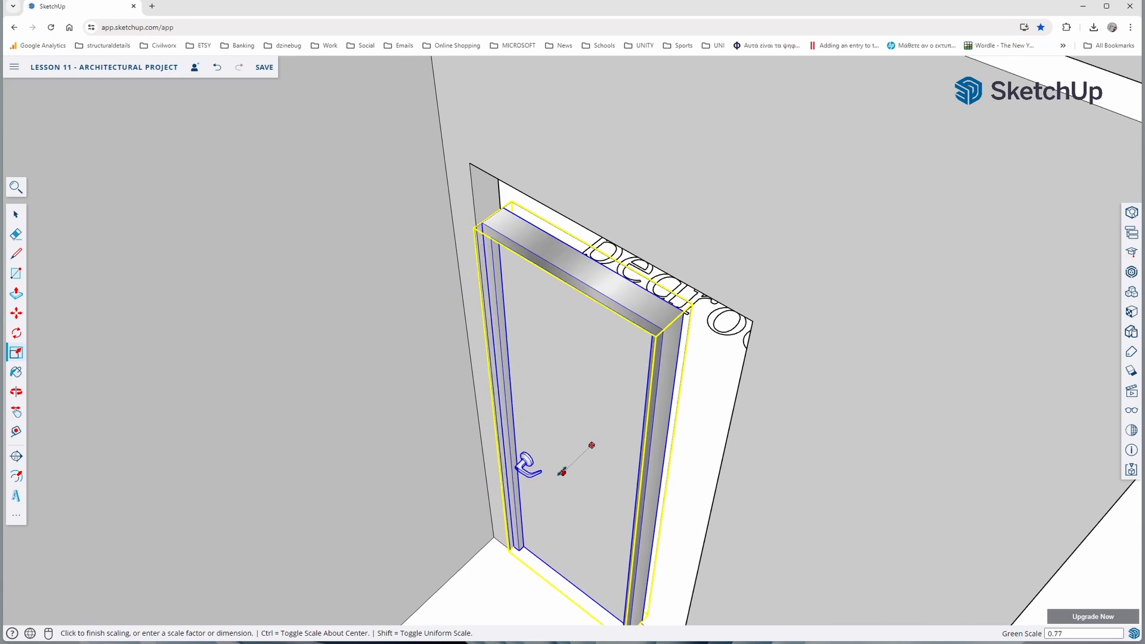
pyautogui.click(561, 474)
# Scale the door's height up to the top of the bedroom opening and its width by 1.40 to fill the opening
pyautogui.moveTo(530, 461); pyautogui.dragTo(585, 355, button='middle')
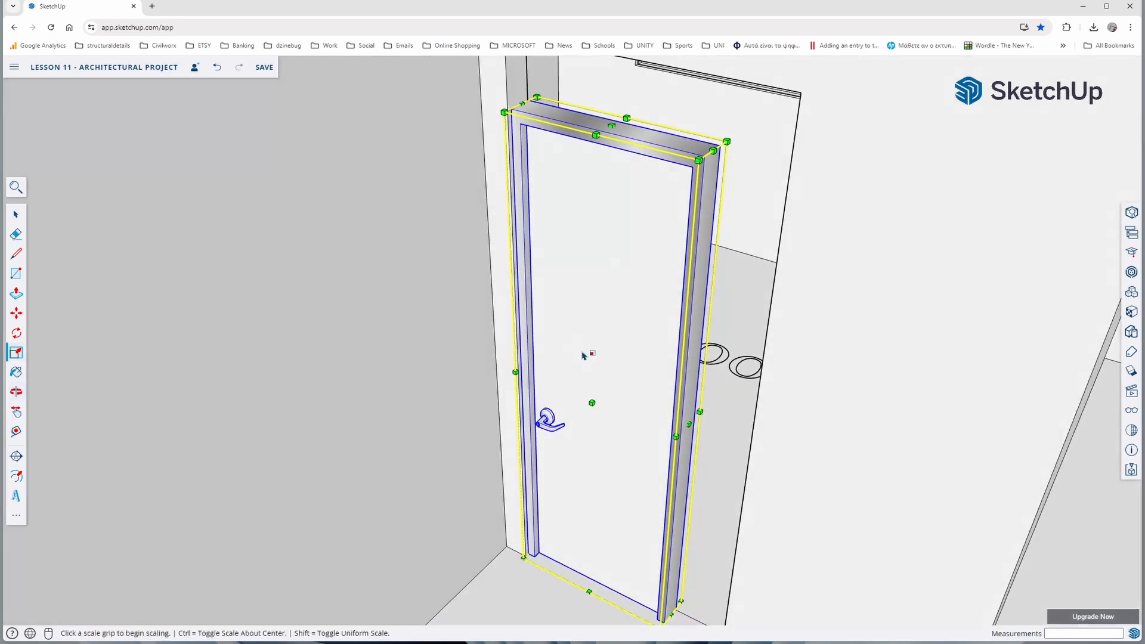
pyautogui.click(621, 120)
pyautogui.scroll(-3, 597, 164)
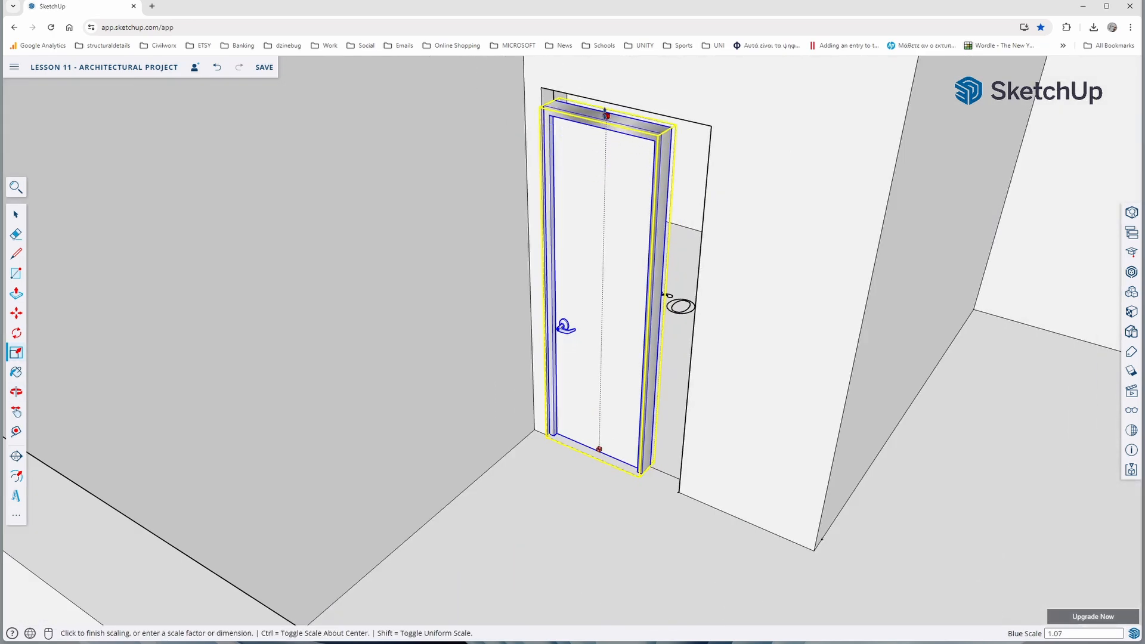
pyautogui.click(608, 118)
pyautogui.click(656, 312)
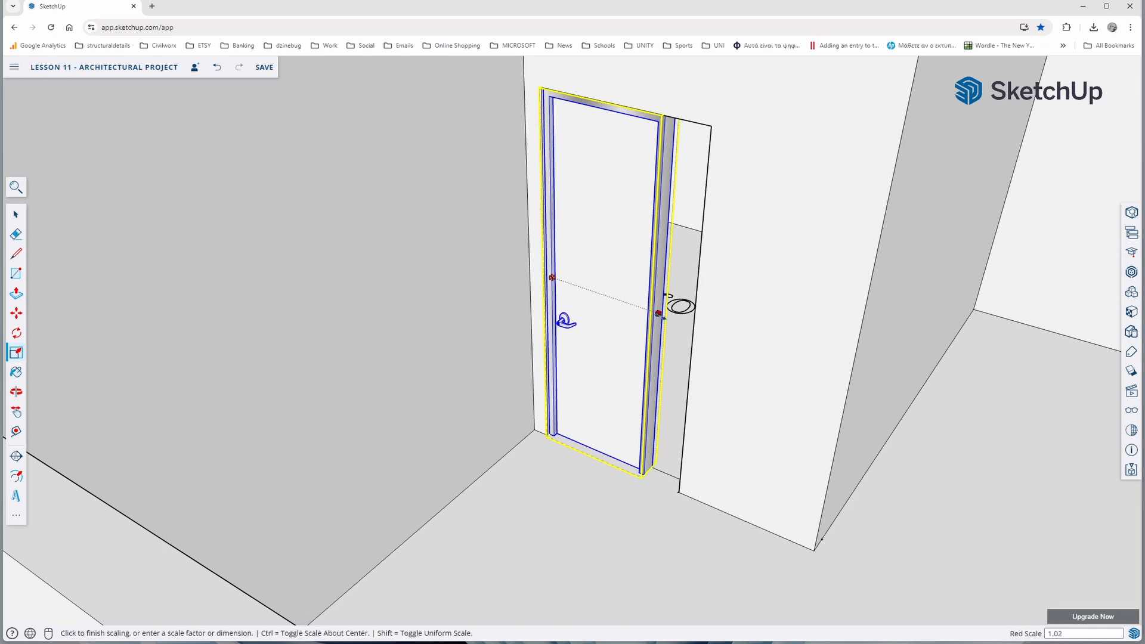
pyautogui.click(701, 332)
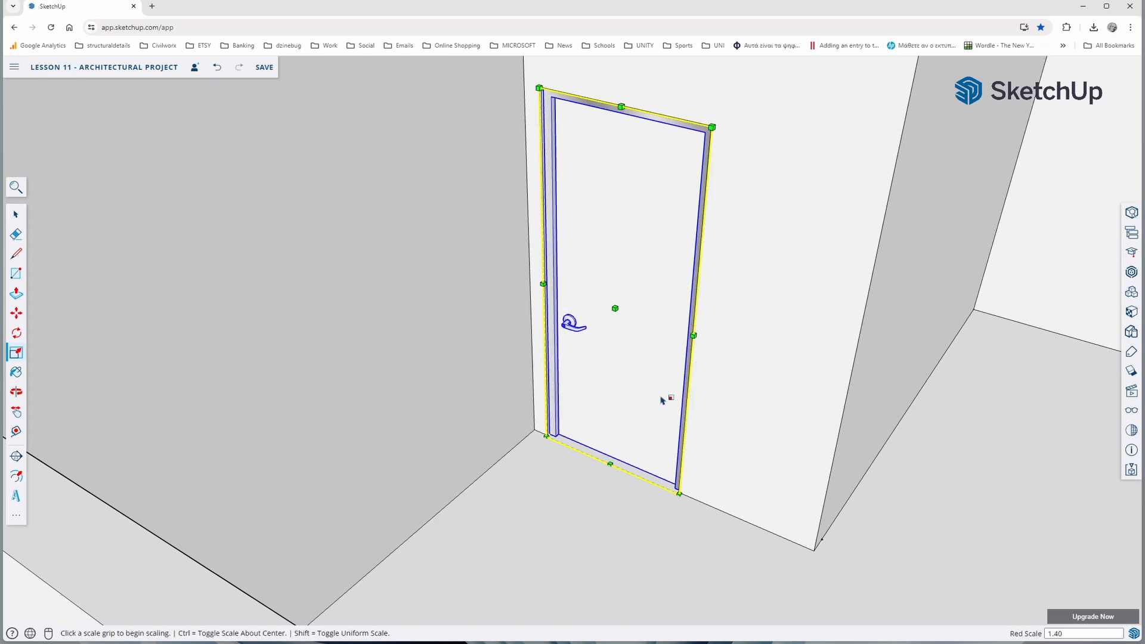
# Copy the fitted door from its lower corner into the neighbouring door opening between the WC and the bedroom
pyautogui.scroll(-5, 650, 406)
pyautogui.moveTo(480, 382); pyautogui.dragTo(600, 442, button='middle')
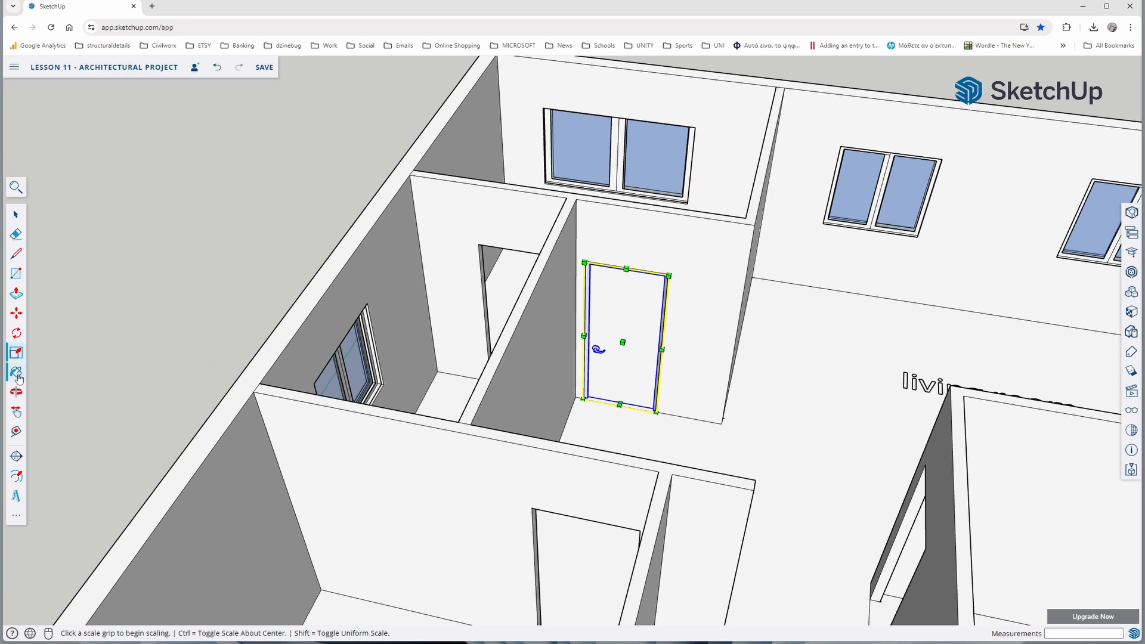
pyautogui.click(16, 314)
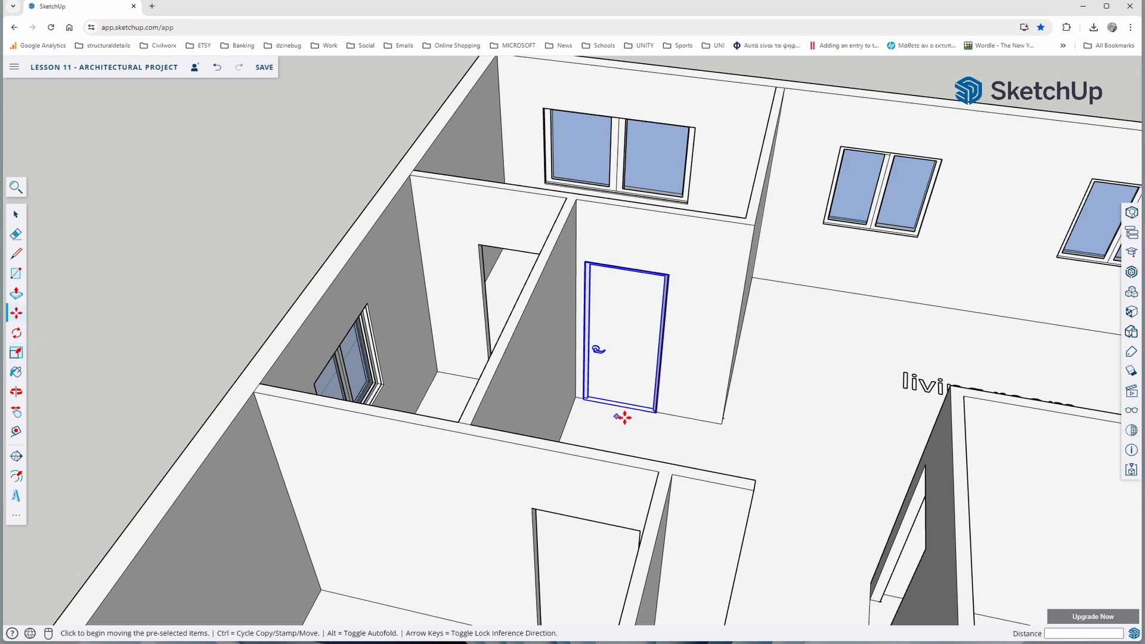
pyautogui.scroll(5, 652, 418)
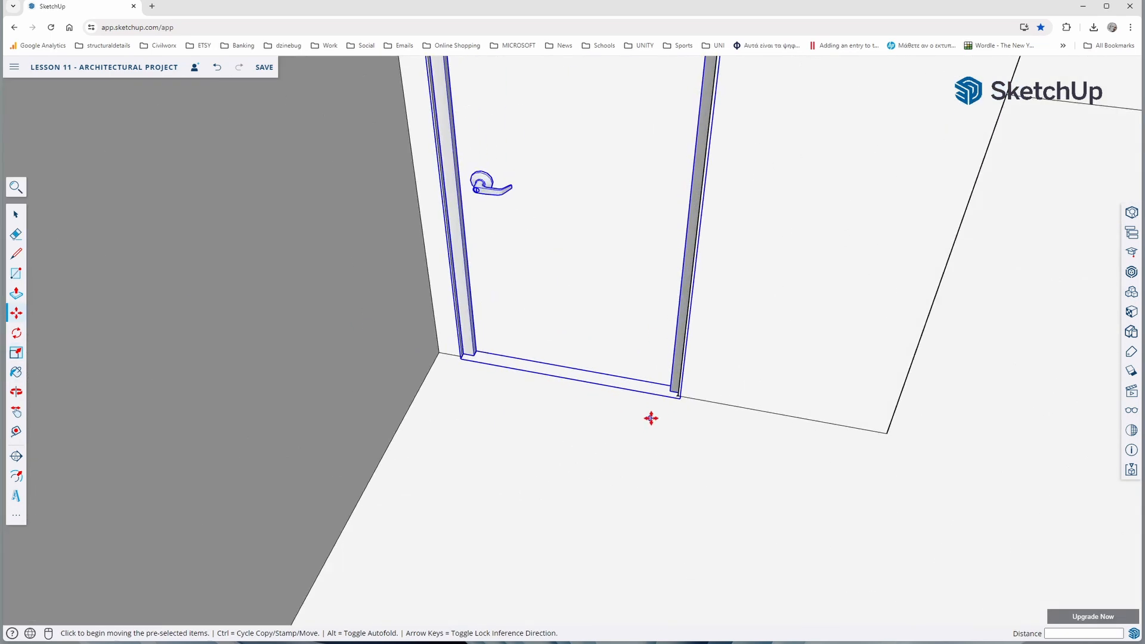
pyautogui.scroll(4, 678, 398)
pyautogui.click(679, 395)
pyautogui.scroll(-4, 623, 423)
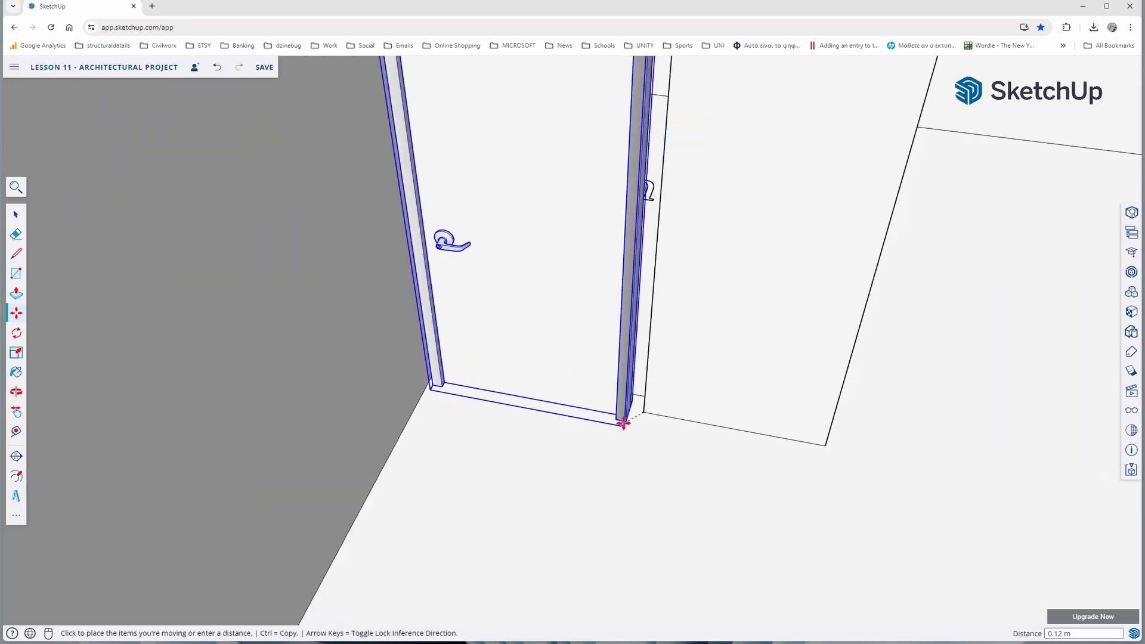
pyautogui.scroll(-8, 623, 424)
pyautogui.scroll(7, 606, 391)
pyautogui.press('ctrl')
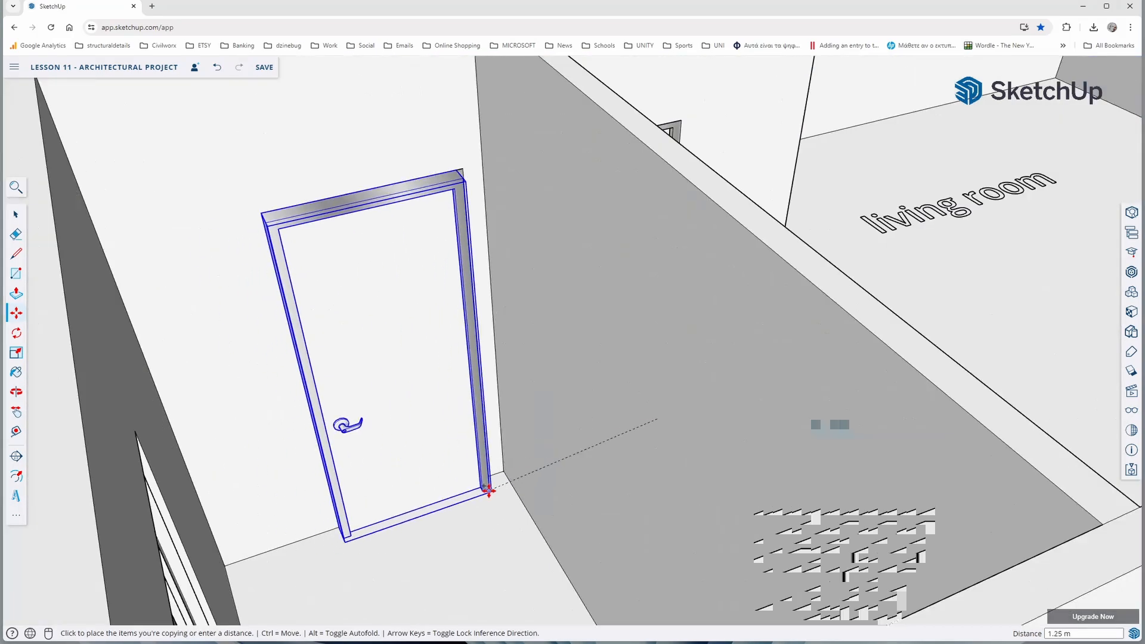
pyautogui.click(489, 490)
# Deselect the copied door and inspect the fit of both doors from the bedroom and WC sides
pyautogui.scroll(-10, 486, 477)
pyautogui.scroll(3, 728, 458)
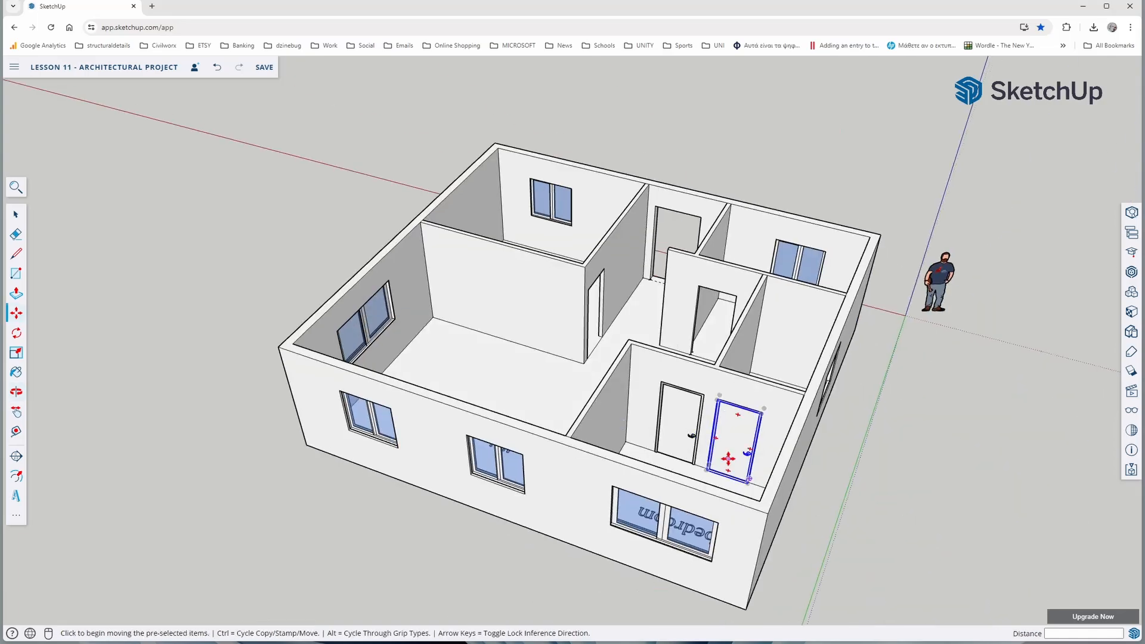
pyautogui.scroll(8, 739, 438)
pyautogui.press('Escape')
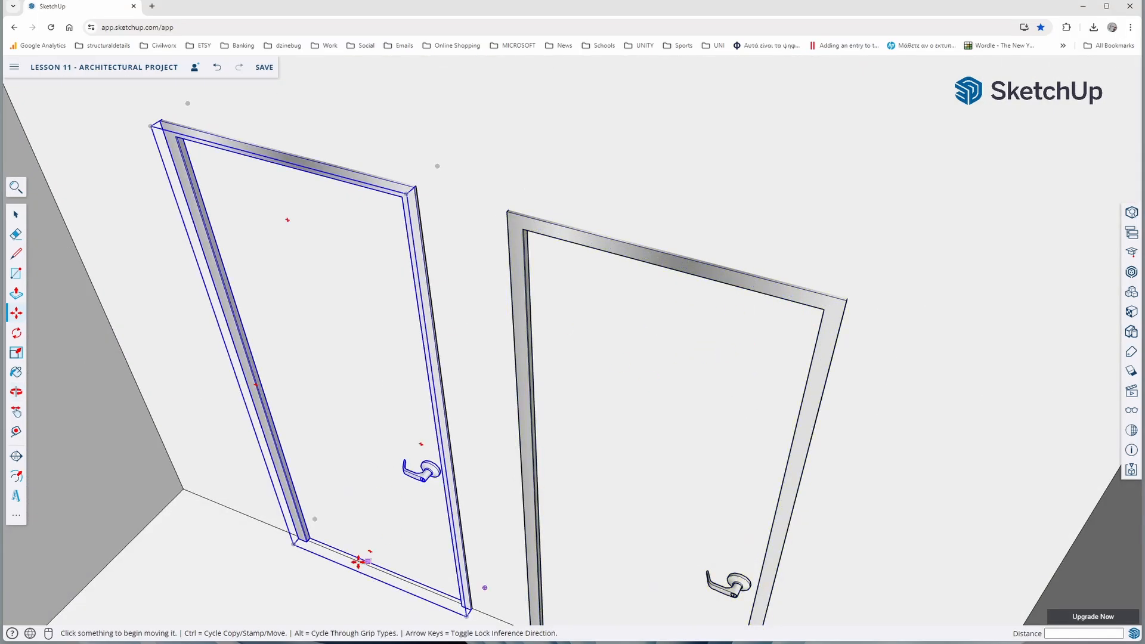
pyautogui.press('space')
pyautogui.scroll(-8, 378, 450)
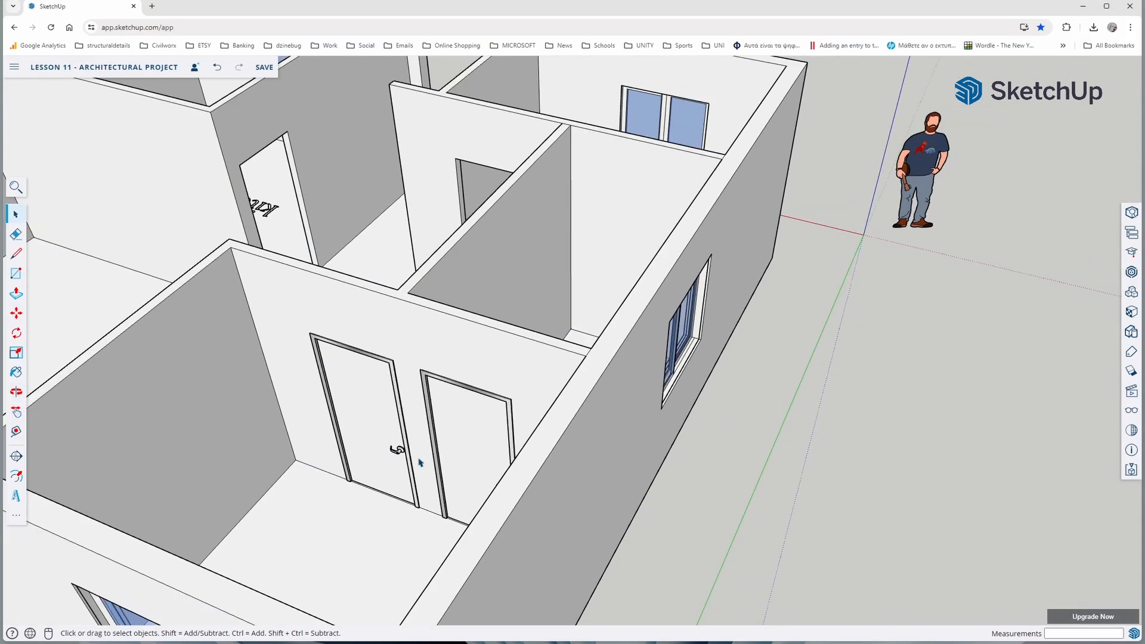
pyautogui.moveTo(419, 462); pyautogui.dragTo(382, 411, button='middle')
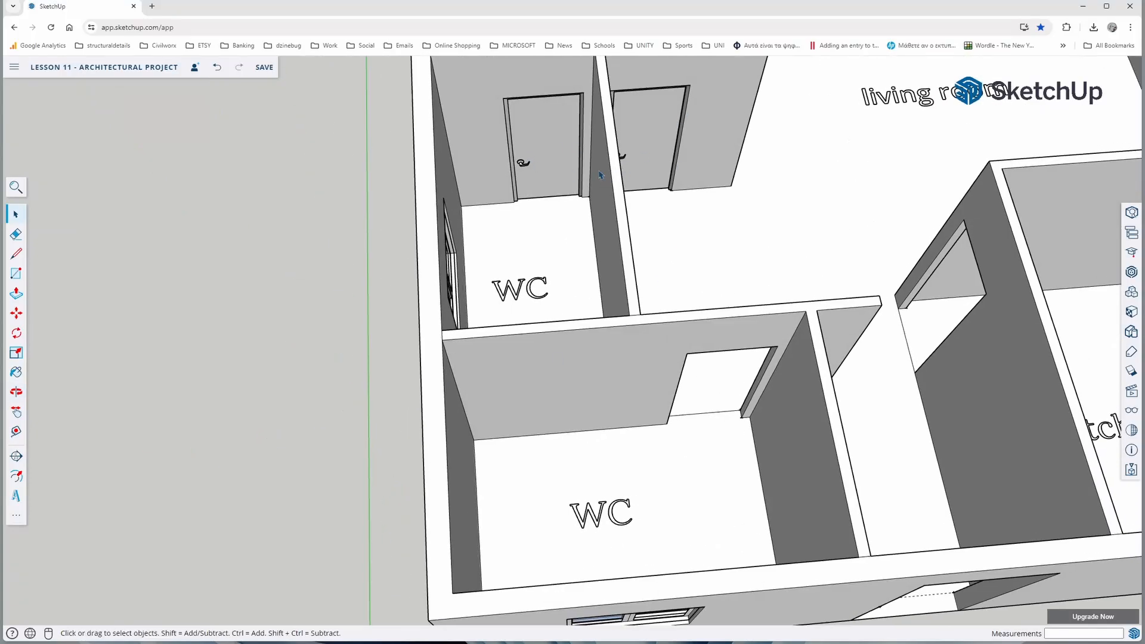
# Insert another Single door component in the living area and rotate it 90 degrees to align with the kitchen wall
pyautogui.moveTo(674, 278); pyautogui.dragTo(813, 307, button='middle')
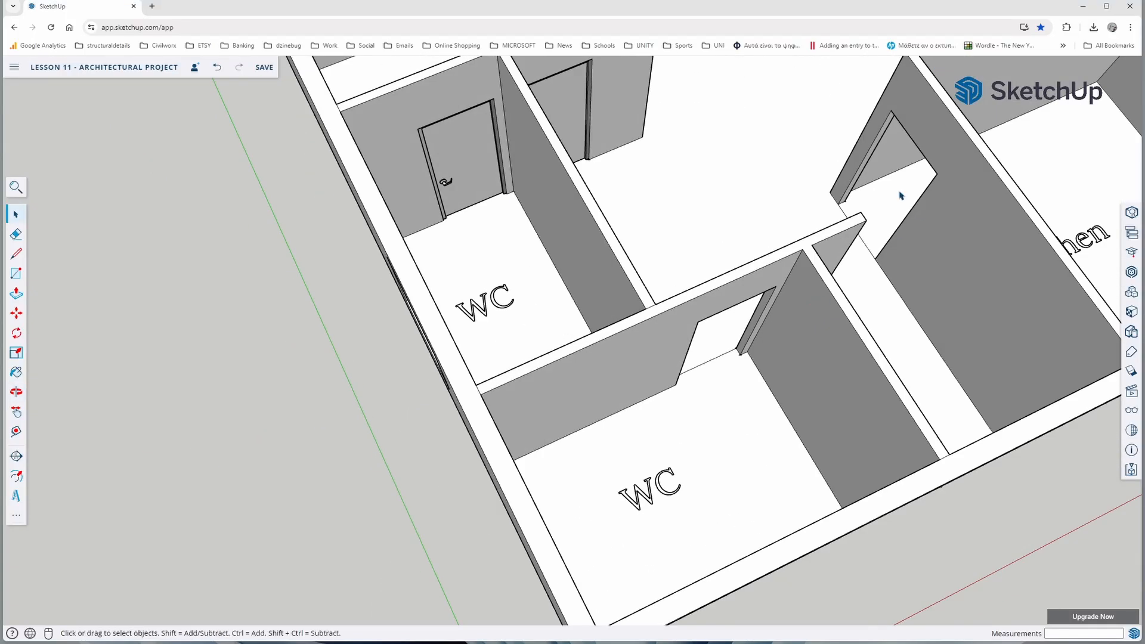
pyautogui.scroll(-10, 574, 312)
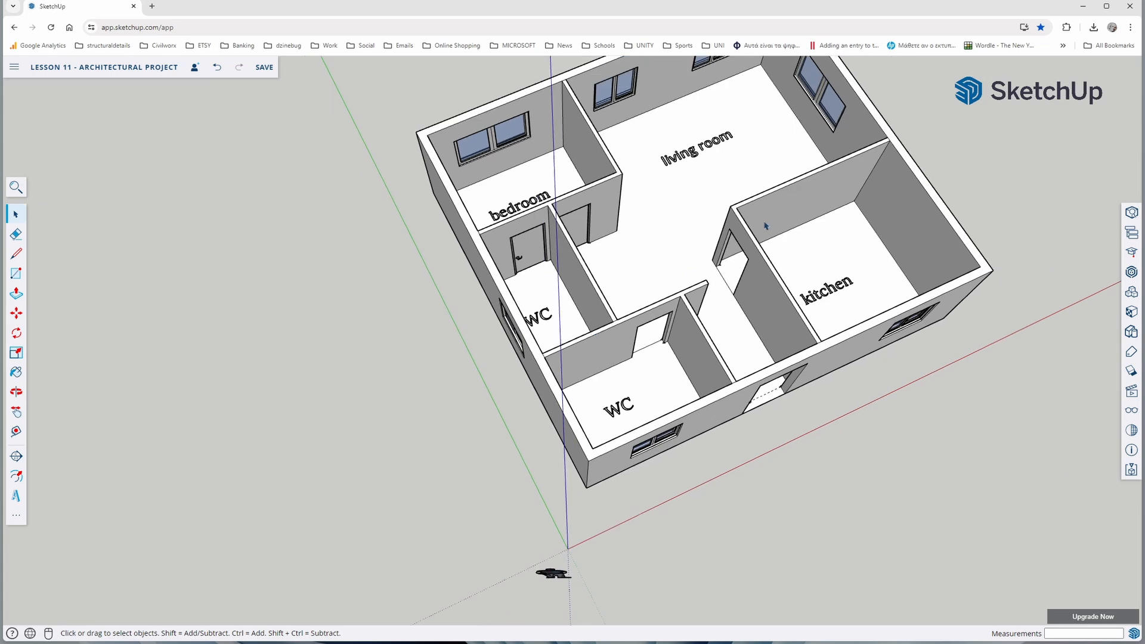
pyautogui.click(1126, 297)
pyautogui.scroll(6, 711, 290)
pyautogui.click(1035, 270)
pyautogui.click(631, 276)
pyautogui.click(17, 334)
pyautogui.click(588, 232)
pyautogui.click(530, 253)
pyautogui.click(610, 279)
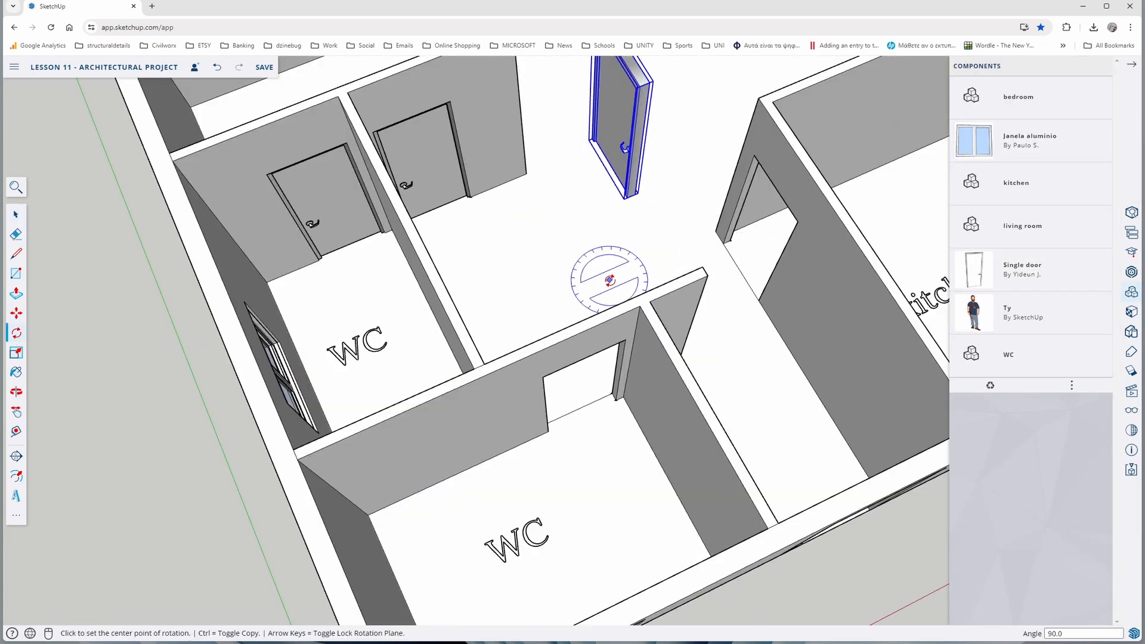
# Move the rotated door from its lower corner into the kitchen's door opening
pyautogui.click(16, 313)
pyautogui.scroll(5, 594, 146)
pyautogui.click(599, 127)
pyautogui.scroll(-3, 787, 384)
pyautogui.moveTo(787, 383); pyautogui.dragTo(777, 253, button='middle')
pyautogui.click(713, 312)
pyautogui.scroll(-5, 713, 312)
pyautogui.moveTo(713, 312); pyautogui.dragTo(416, 403, button='middle')
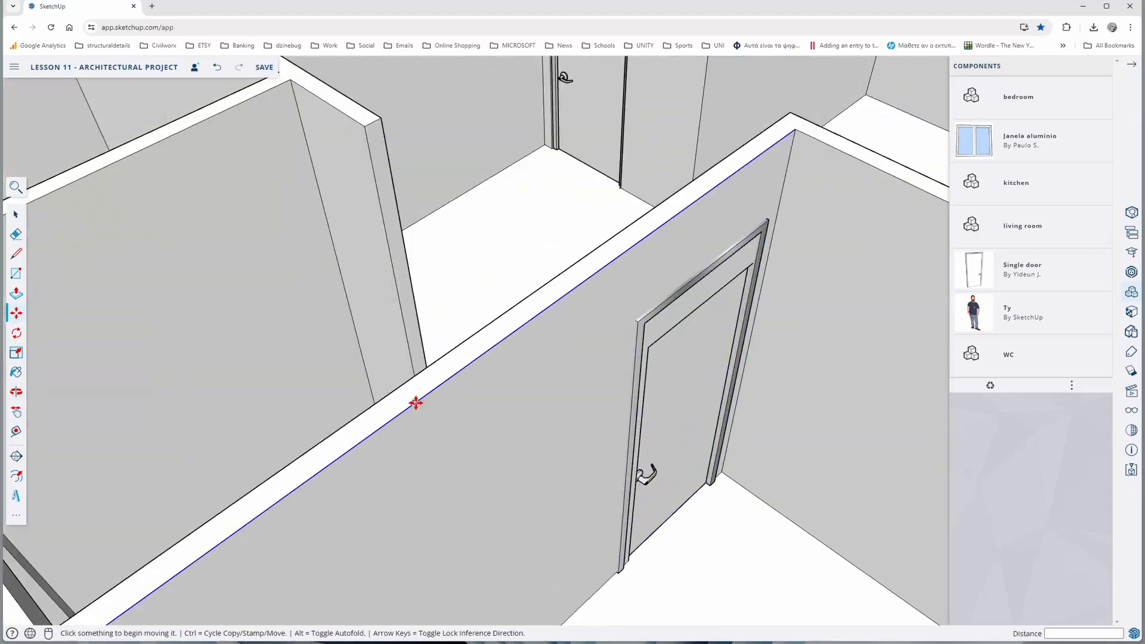
# Insert another Single door component and move it by its lower corner into the door opening of the WC beside the entrance
pyautogui.scroll(-5, 415, 403)
pyautogui.click(1008, 275)
pyautogui.moveTo(746, 251); pyautogui.dragTo(598, 238, button='middle')
pyautogui.click(598, 237)
pyautogui.scroll(6, 603, 244)
pyautogui.click(591, 247)
pyautogui.scroll(4, 415, 180)
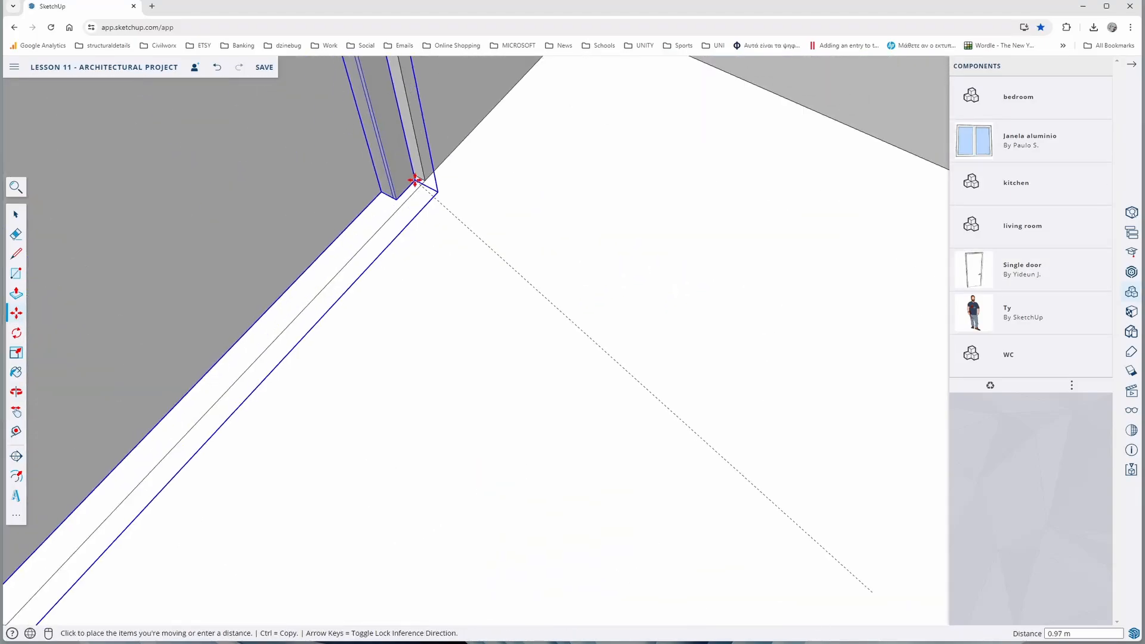
pyautogui.click(415, 180)
pyautogui.scroll(-6, 415, 180)
pyautogui.moveTo(415, 180); pyautogui.dragTo(606, 322, button='middle')
pyautogui.scroll(-3, 606, 322)
pyautogui.scroll(3, 603, 298)
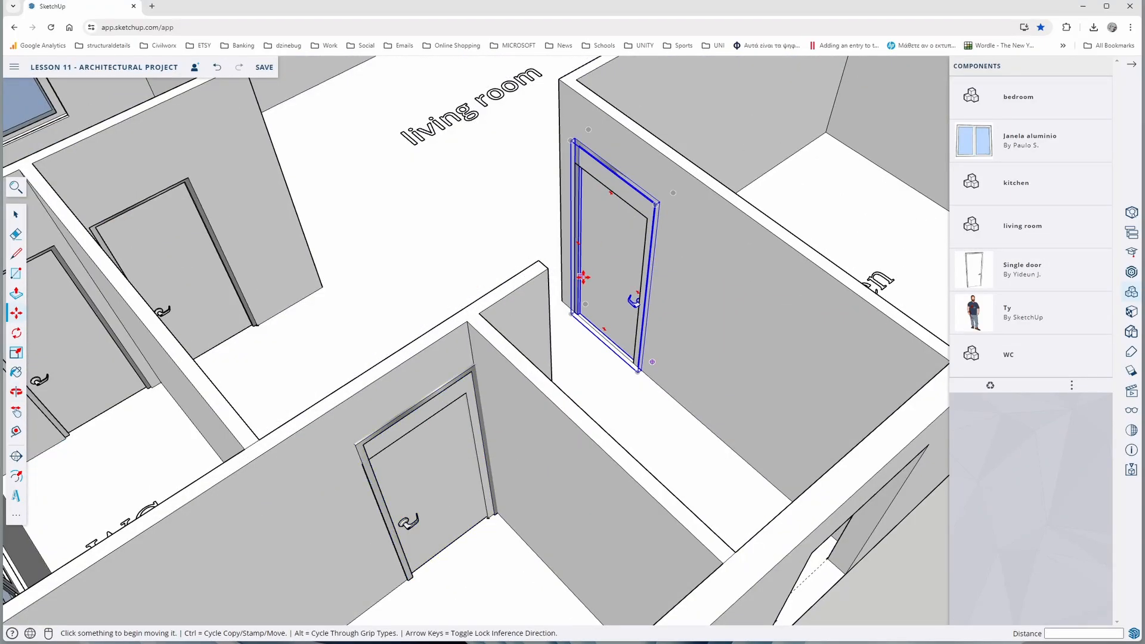
# Scale the kitchen door's height down to the opening and its width by about 0.89
pyautogui.press('space')
pyautogui.click(602, 203)
pyautogui.press('s')
pyautogui.click(613, 172)
pyautogui.click(614, 193)
pyautogui.click(644, 298)
pyautogui.click(640, 289)
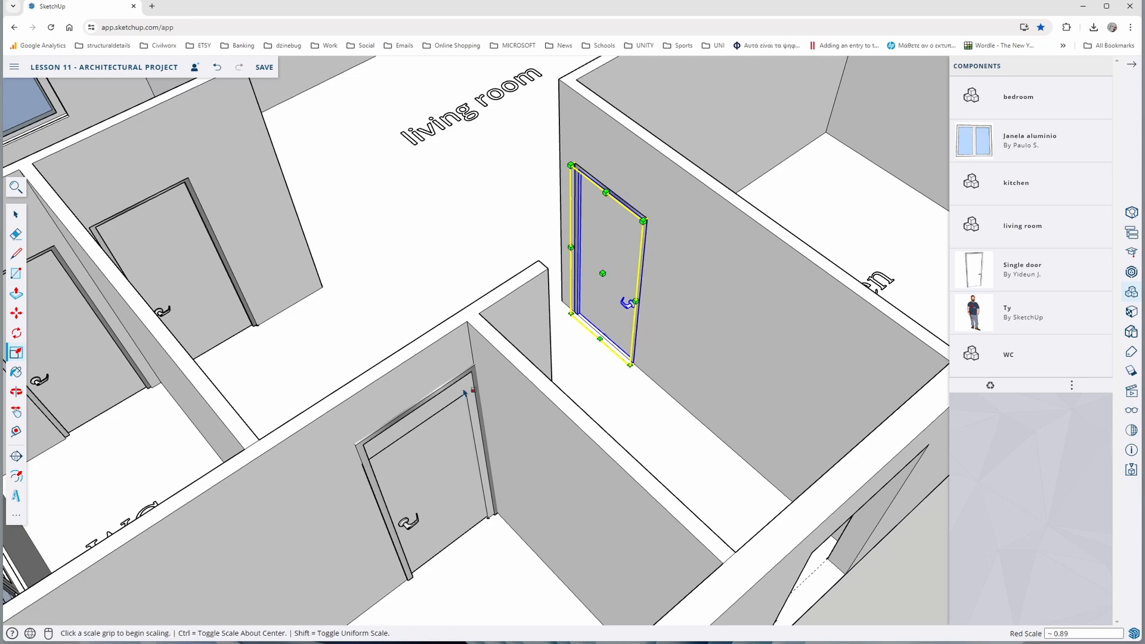
# Scale the height of the door in the WC beside the entrance by about 0.88 to fit its opening, and deselect it
pyautogui.press('space')
pyautogui.click(424, 460)
pyautogui.press('s')
pyautogui.click(414, 401)
pyautogui.moveTo(414, 400); pyautogui.dragTo(419, 263, button='middle')
pyautogui.click(442, 302)
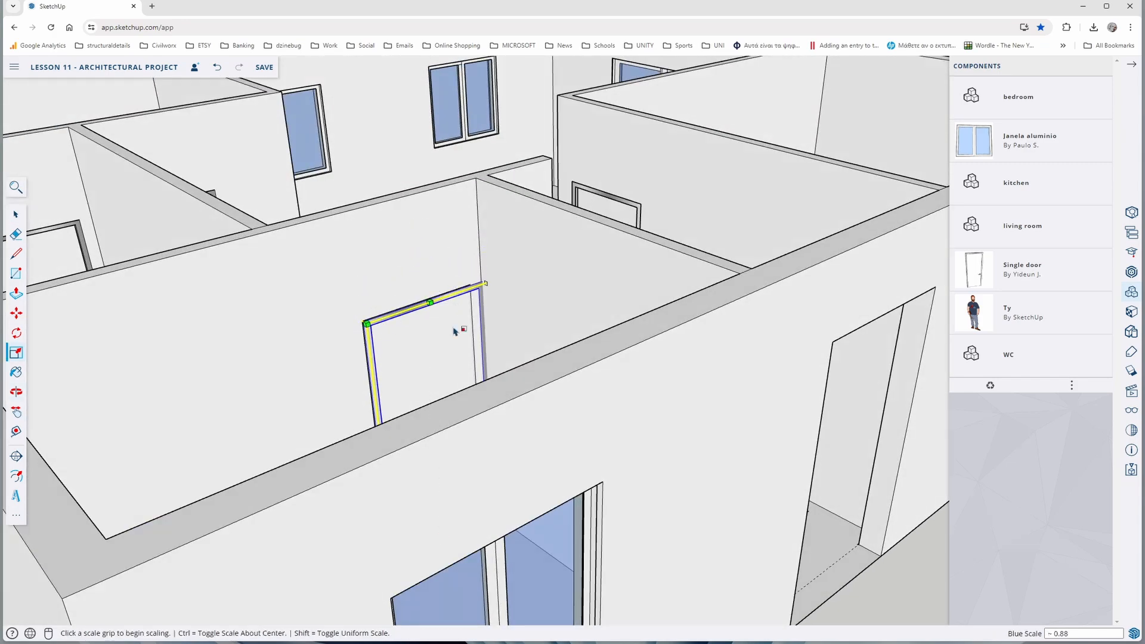
pyautogui.scroll(-6, 453, 331)
pyautogui.moveTo(453, 331); pyautogui.dragTo(388, 339, button='middle')
pyautogui.scroll(5, 382, 322)
pyautogui.click(565, 326)
pyautogui.click(553, 257)
pyautogui.scroll(-5, 552, 256)
pyautogui.moveTo(552, 256); pyautogui.dragTo(596, 315, button='middle')
pyautogui.click(596, 314)
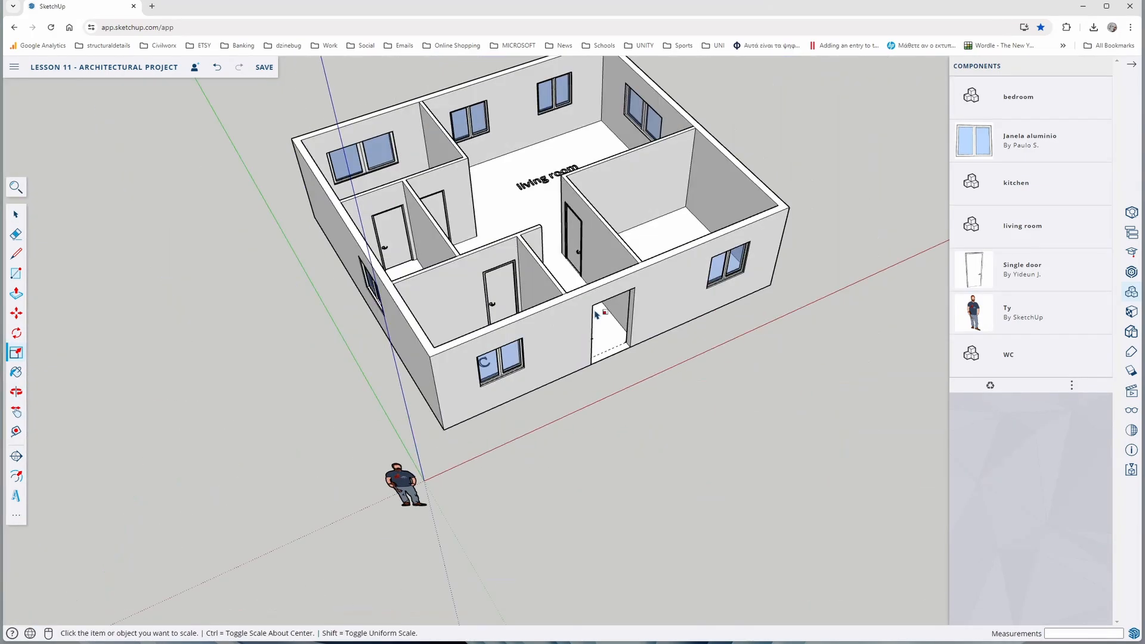
# Inspect the fit of the interior doors from the kitchen, hallway and WC sides
pyautogui.moveTo(422, 298)
pyautogui.mouseDown(button='middle')
pyautogui.moveTo(448, 319)
pyautogui.moveTo(405, 302)
pyautogui.moveTo(346, 313)
pyautogui.mouseUp(button='middle')
pyautogui.moveTo(550, 299)
pyautogui.mouseDown(button='middle')
pyautogui.moveTo(465, 296)
pyautogui.moveTo(294, 261)
pyautogui.mouseUp(button='middle')
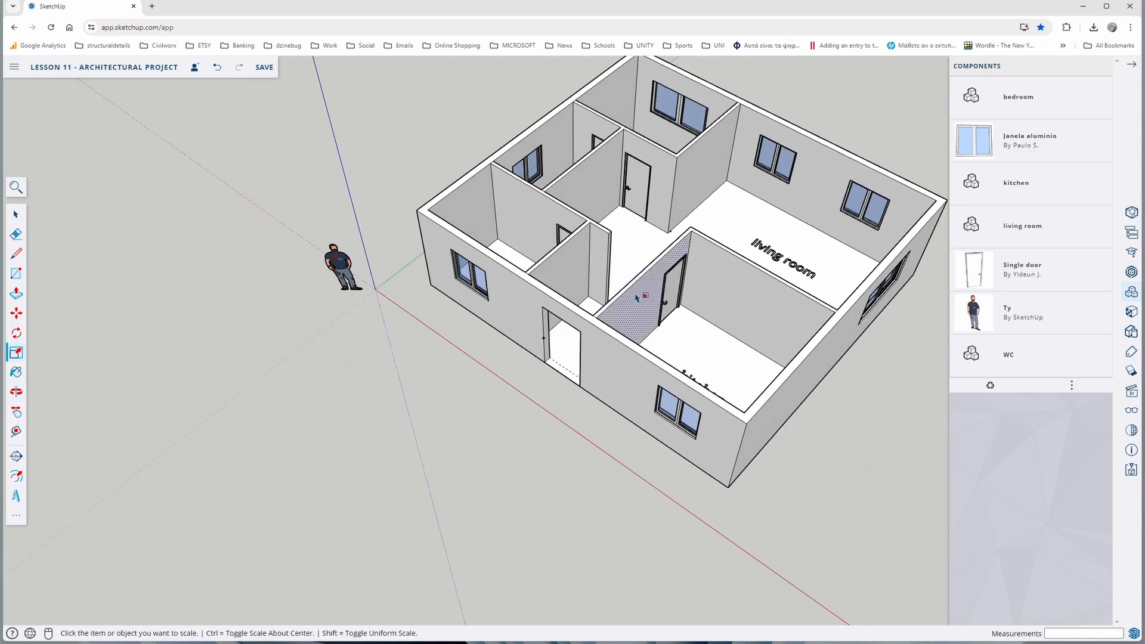
pyautogui.scroll(5, 659, 322)
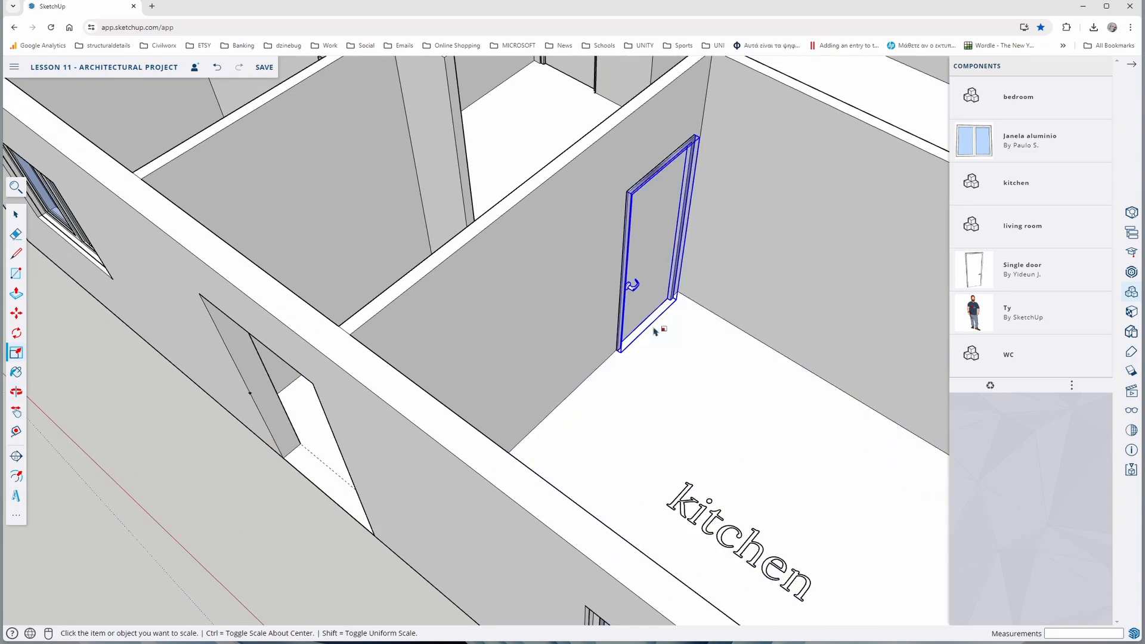
pyautogui.scroll(-5, 656, 329)
pyautogui.moveTo(430, 225); pyautogui.dragTo(652, 306, button='middle')
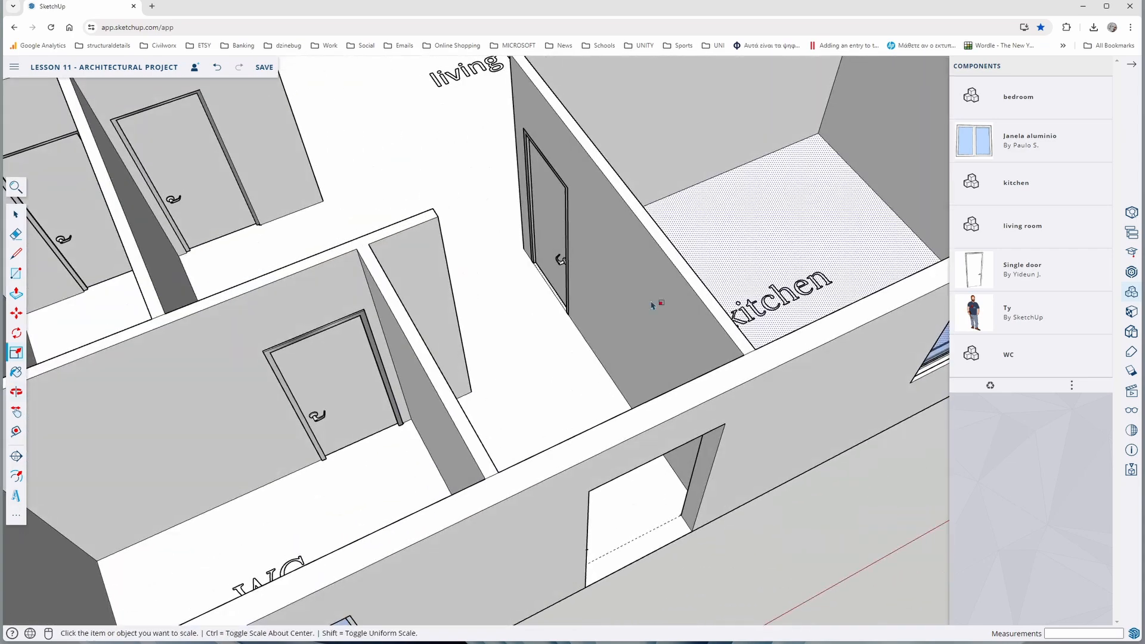
pyautogui.scroll(-2, 306, 294)
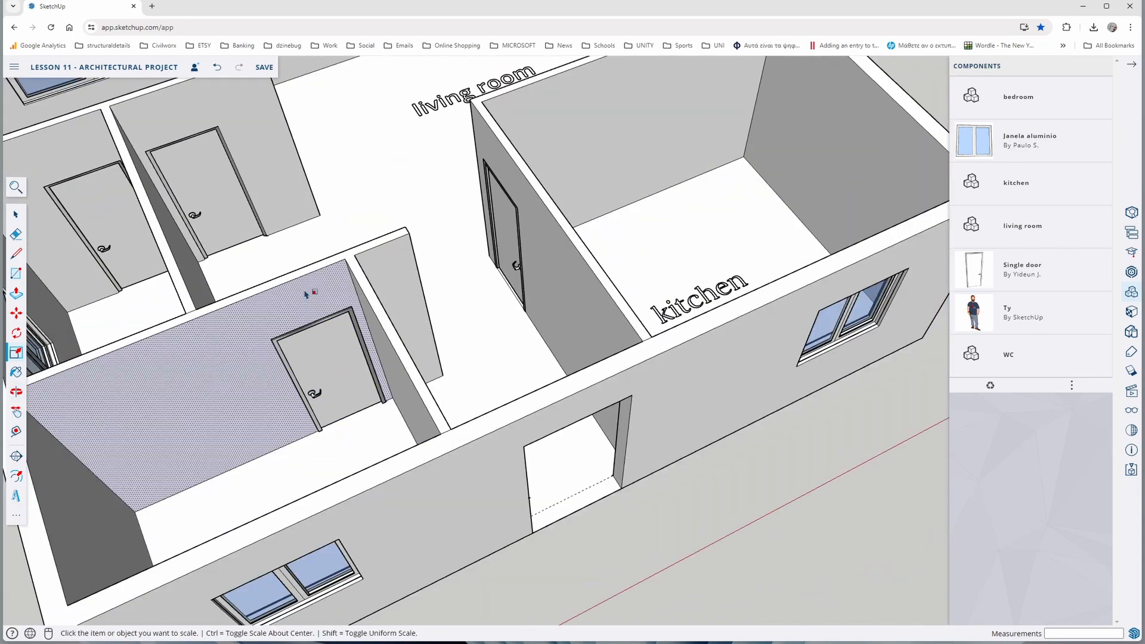
pyautogui.scroll(-2, 305, 294)
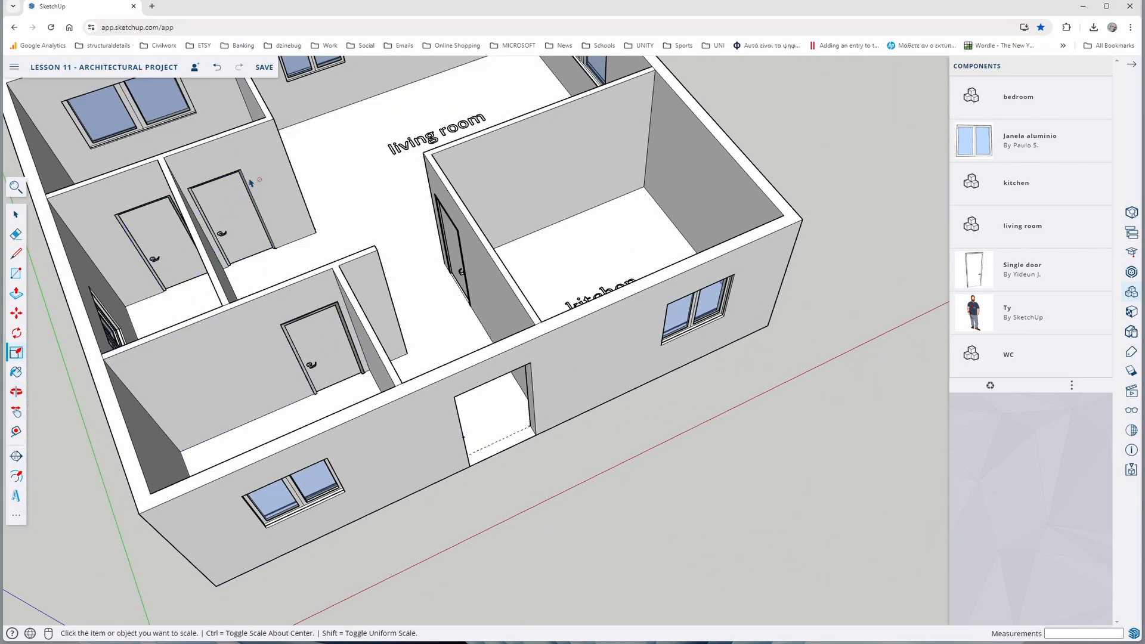
pyautogui.scroll(-3, 251, 181)
pyautogui.moveTo(386, 226); pyautogui.dragTo(440, 177, button='middle')
pyautogui.scroll(4, 561, 96)
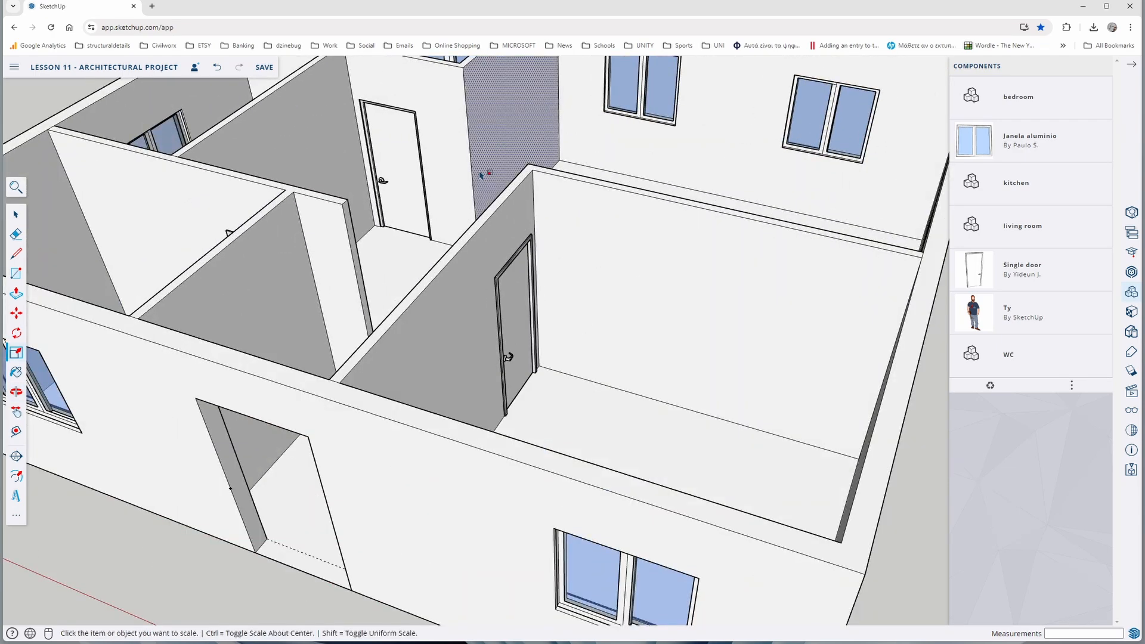
pyautogui.scroll(-5, 482, 175)
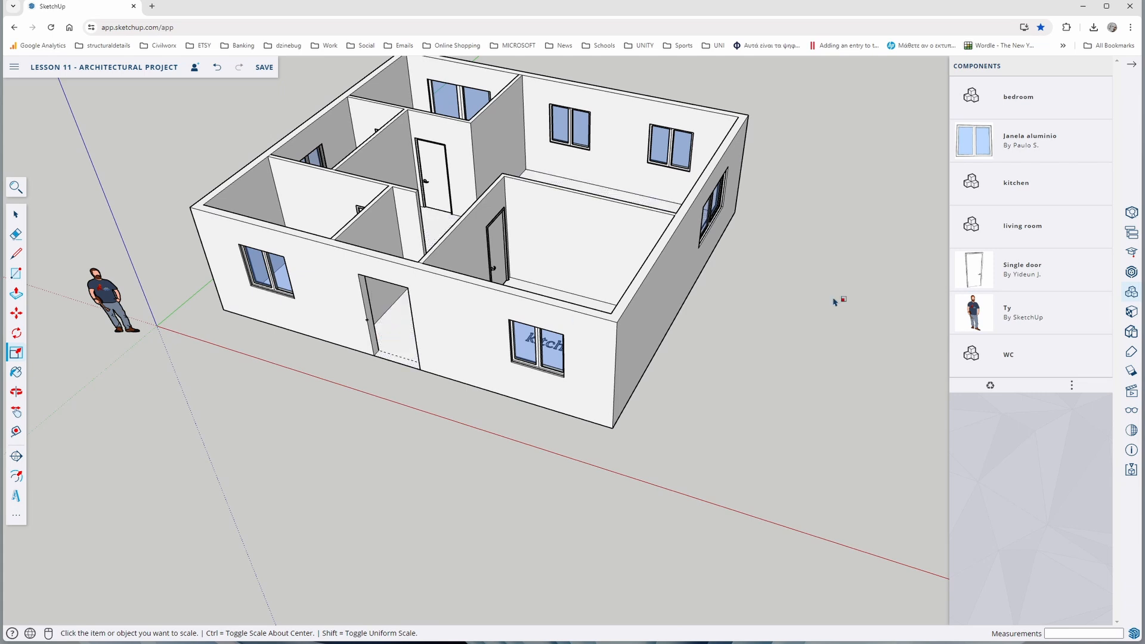
# Search the 3D Warehouse for "exterior door"
pyautogui.click(1130, 273)
pyautogui.moveTo(820, 98); pyautogui.dragTo(759, 101)
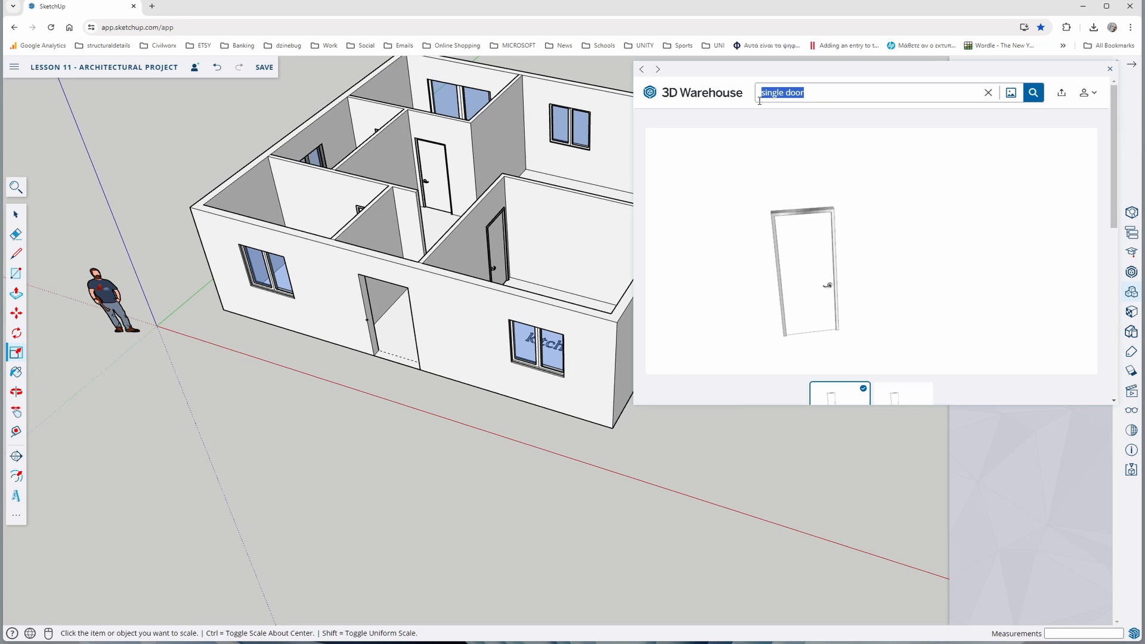
pyautogui.write('exterior door')
pyautogui.press('Return')
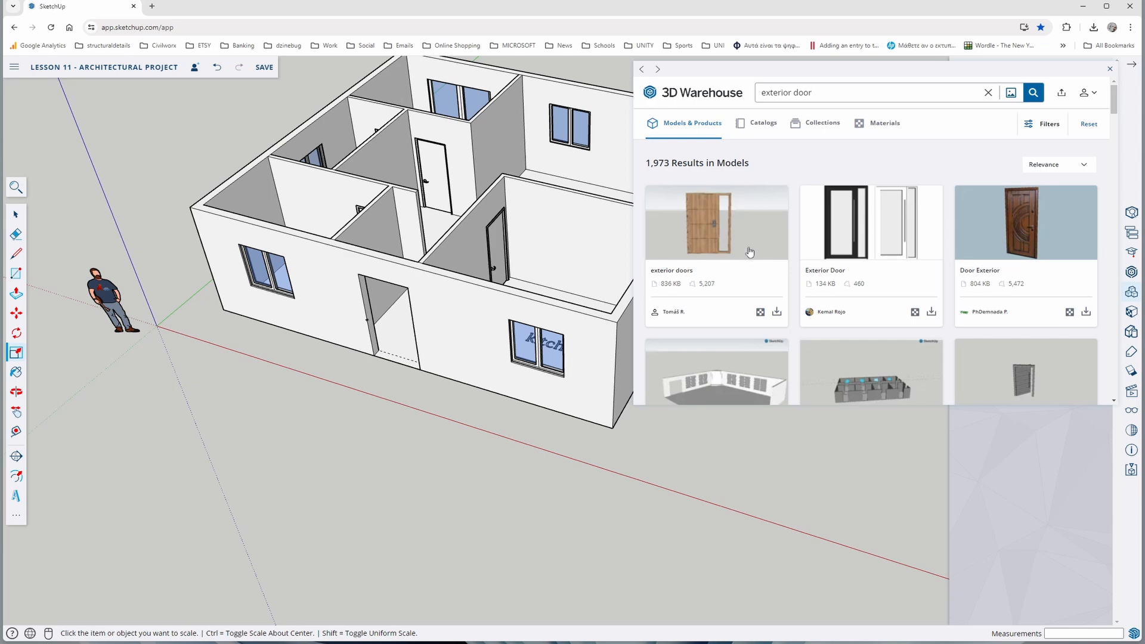
# Download the dark Exterior Door model with four glass panels (242 KB) and place it in front of the entrance opening
pyautogui.scroll(-3, 750, 252)
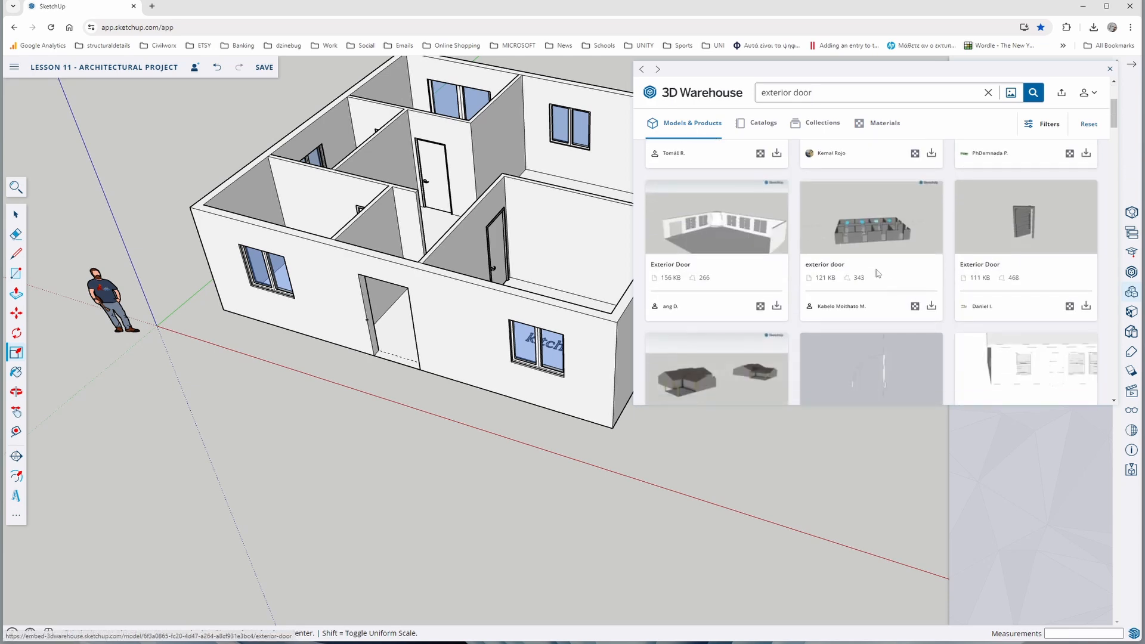
pyautogui.scroll(-4, 865, 292)
pyautogui.scroll(-5, 775, 303)
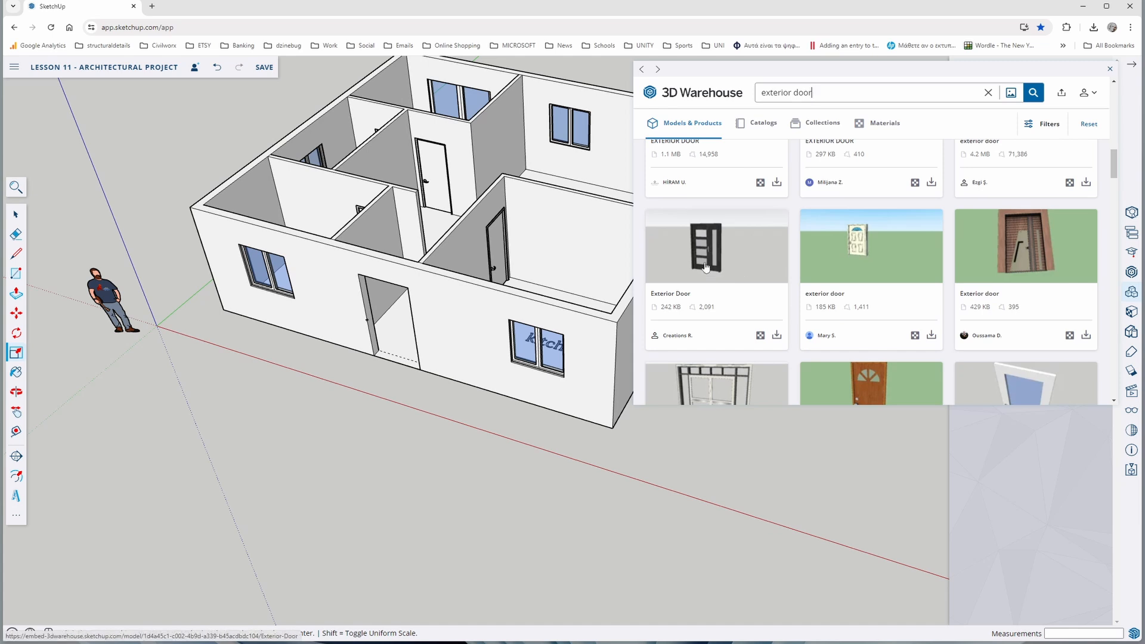
pyautogui.click(706, 268)
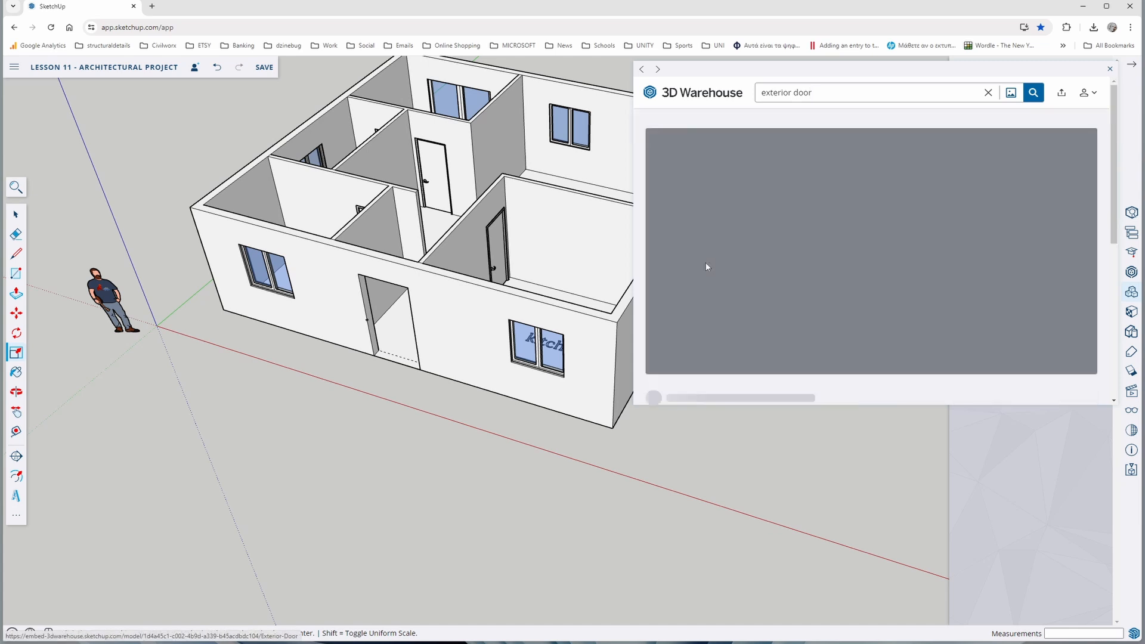
pyautogui.scroll(-3, 870, 269)
pyautogui.click(1027, 303)
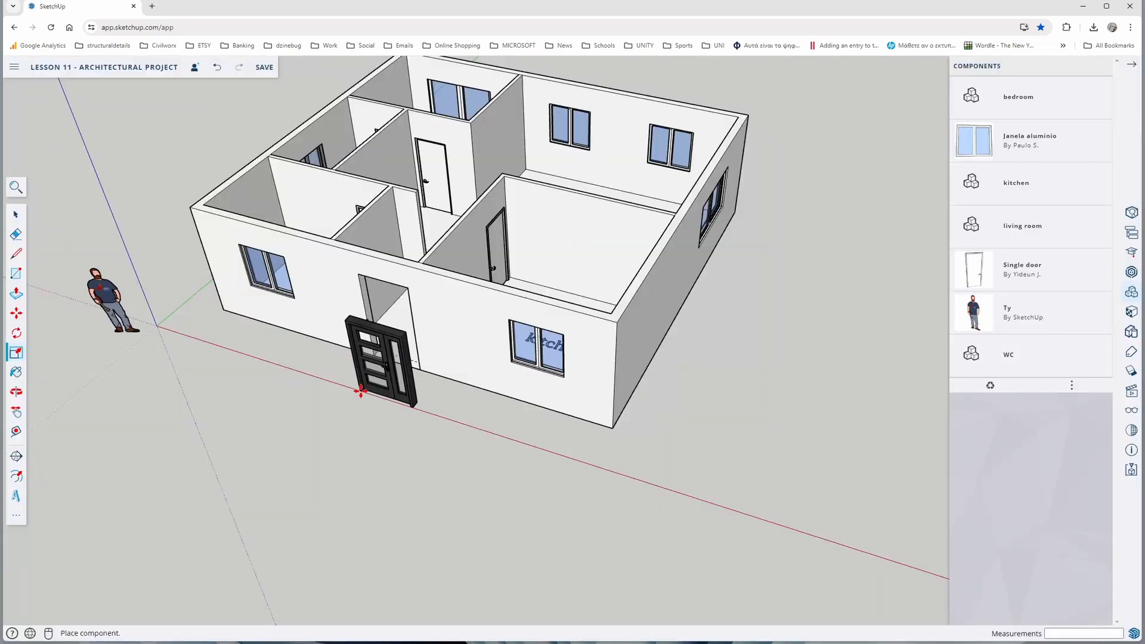
pyautogui.click(337, 378)
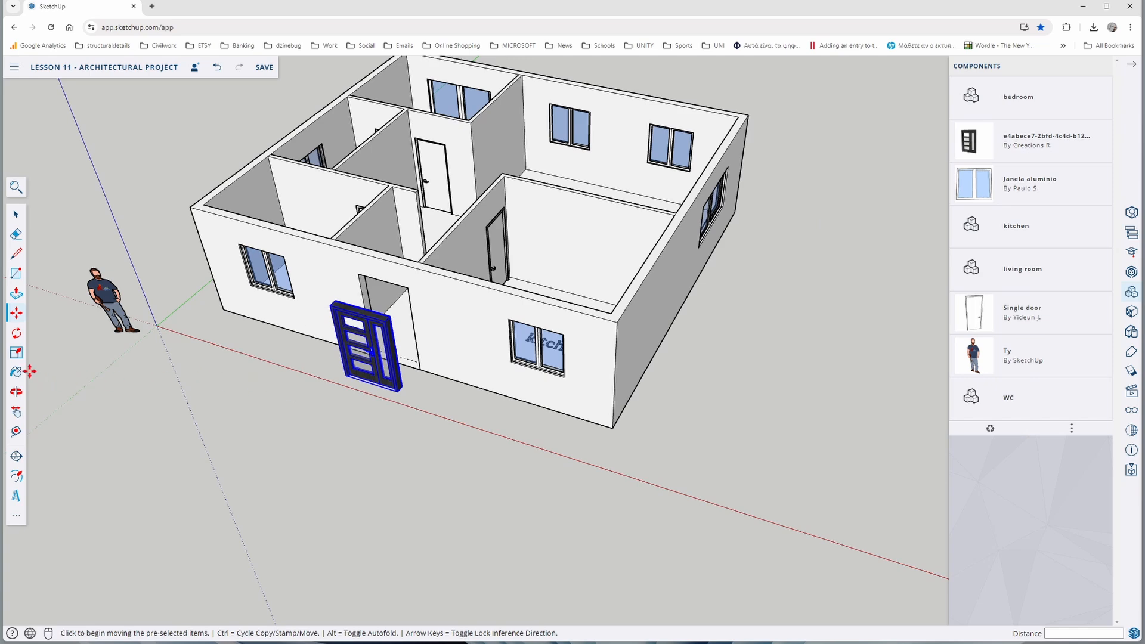
# Scale the exterior door's width by 0.66 and its height by 0.82
pyautogui.click(16, 353)
pyautogui.scroll(6, 394, 358)
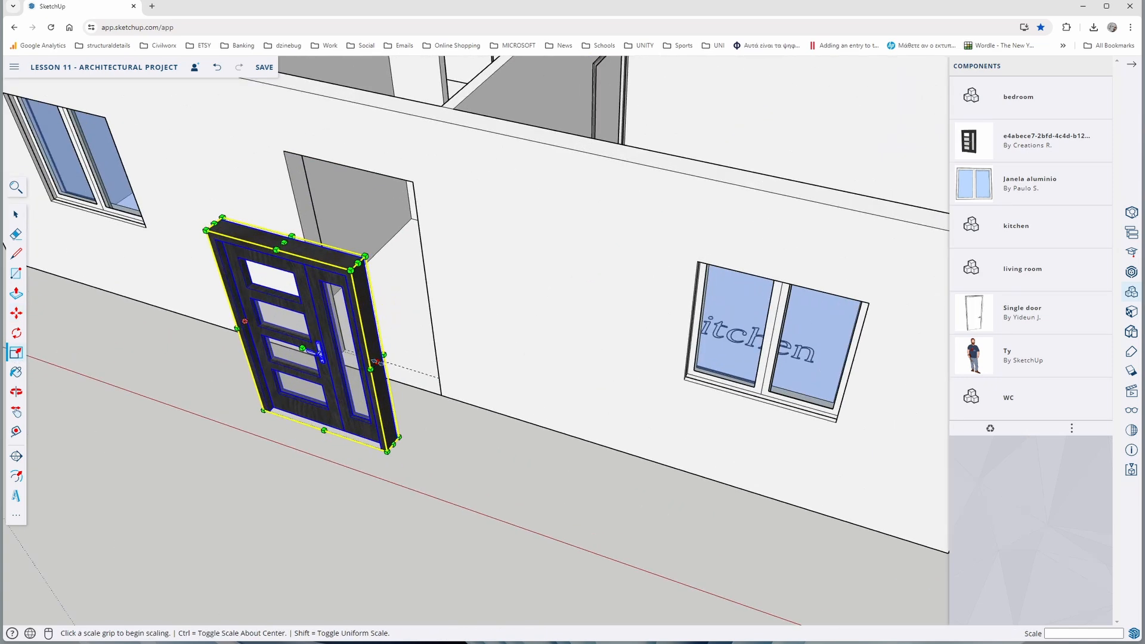
pyautogui.moveTo(376, 361); pyautogui.dragTo(331, 349)
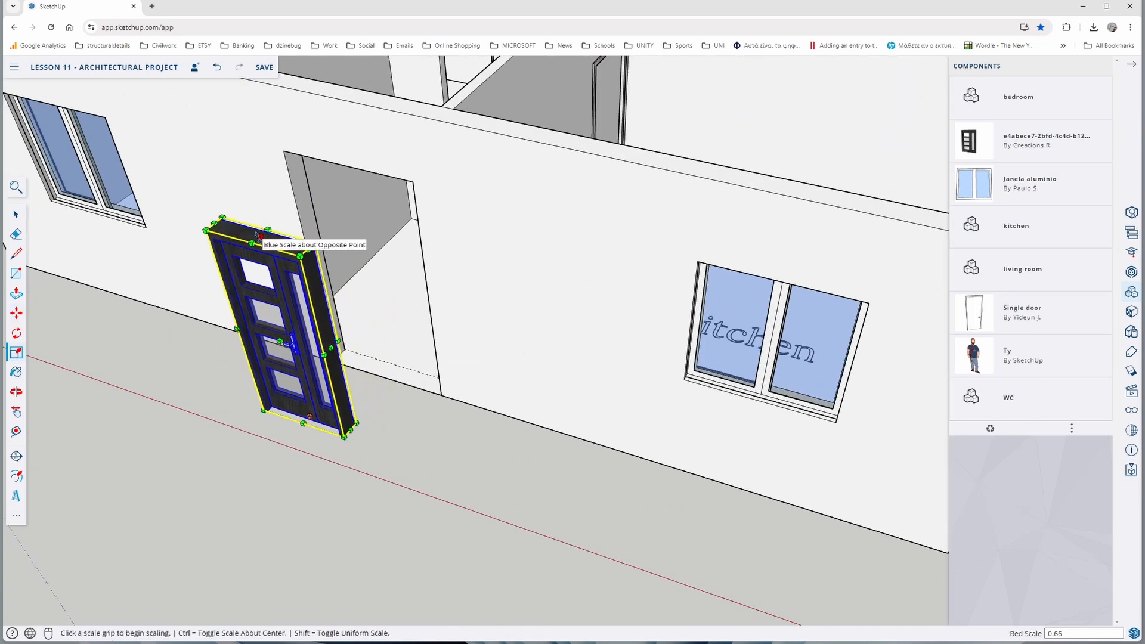
pyautogui.moveTo(259, 236); pyautogui.dragTo(257, 270)
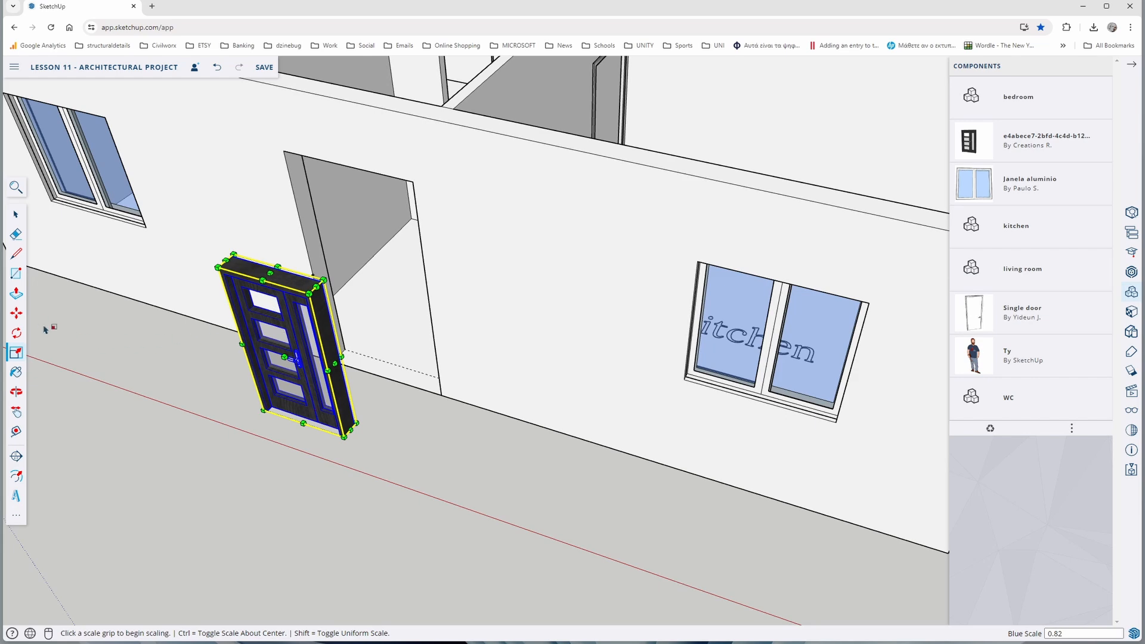
# Move the exterior door from its front lower corner to the entrance opening's outer lower corner
pyautogui.scroll(5, 239, 403)
pyautogui.scroll(3, 254, 415)
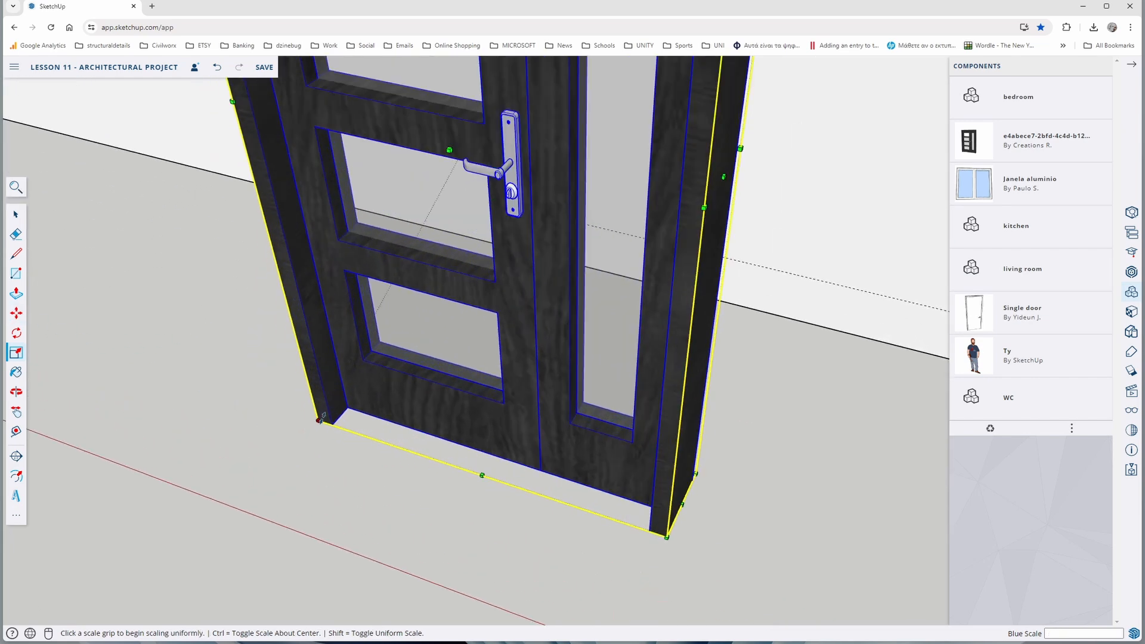
pyautogui.click(16, 314)
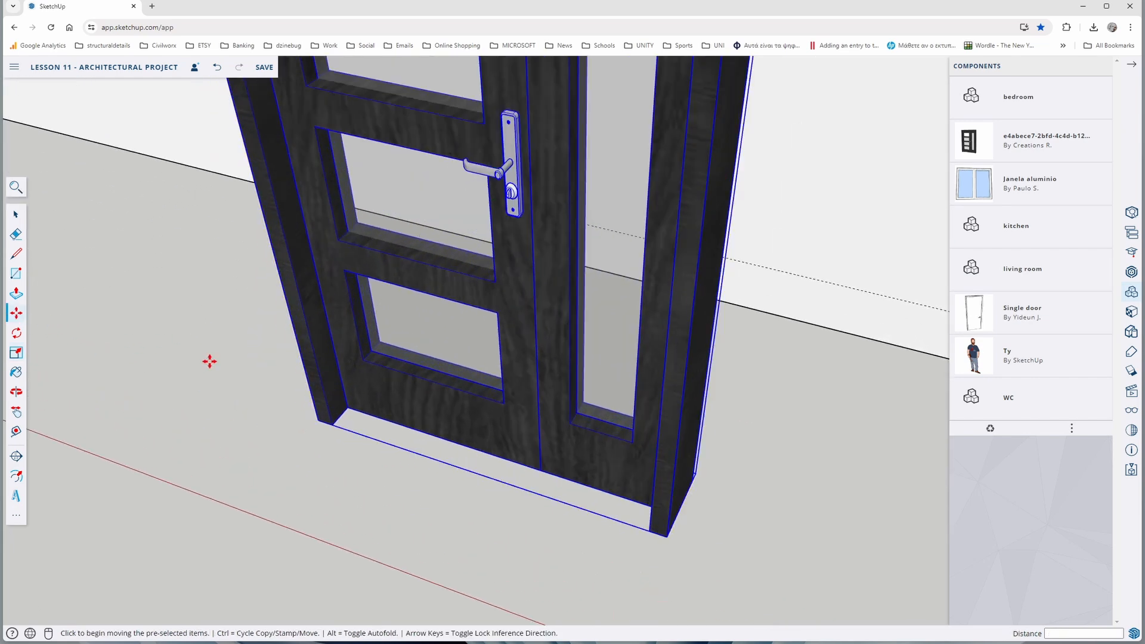
pyautogui.click(318, 421)
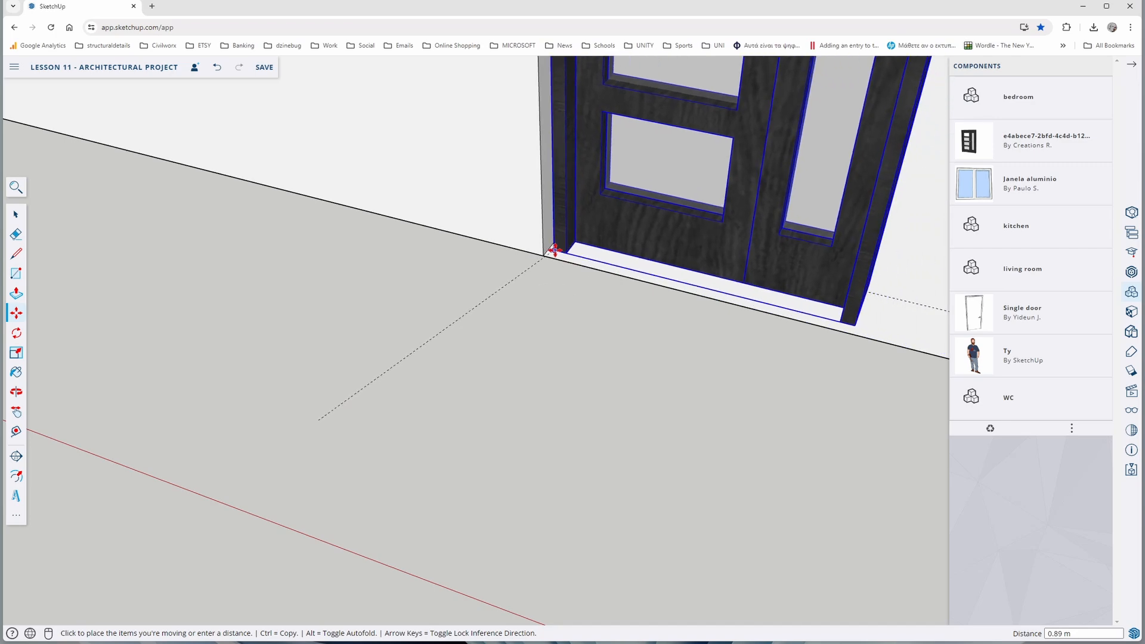
pyautogui.click(543, 255)
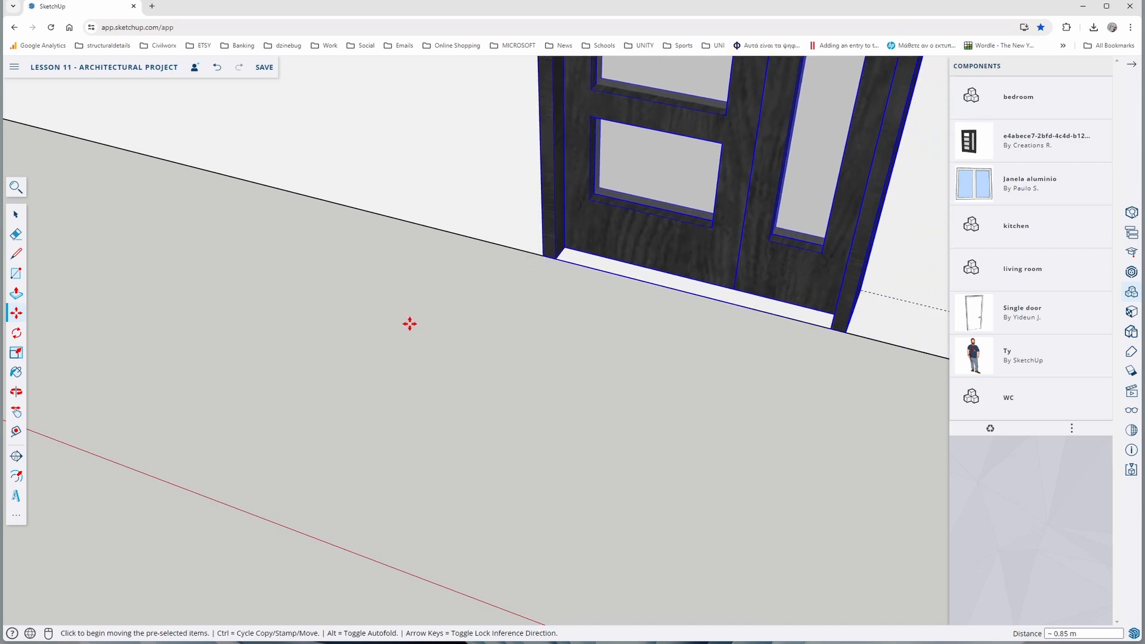
# Scale the exterior door's height by 1.41 so its frame reaches the top of the entrance opening
pyautogui.moveTo(409, 322); pyautogui.dragTo(462, 326, button='middle')
pyautogui.scroll(-10, 462, 326)
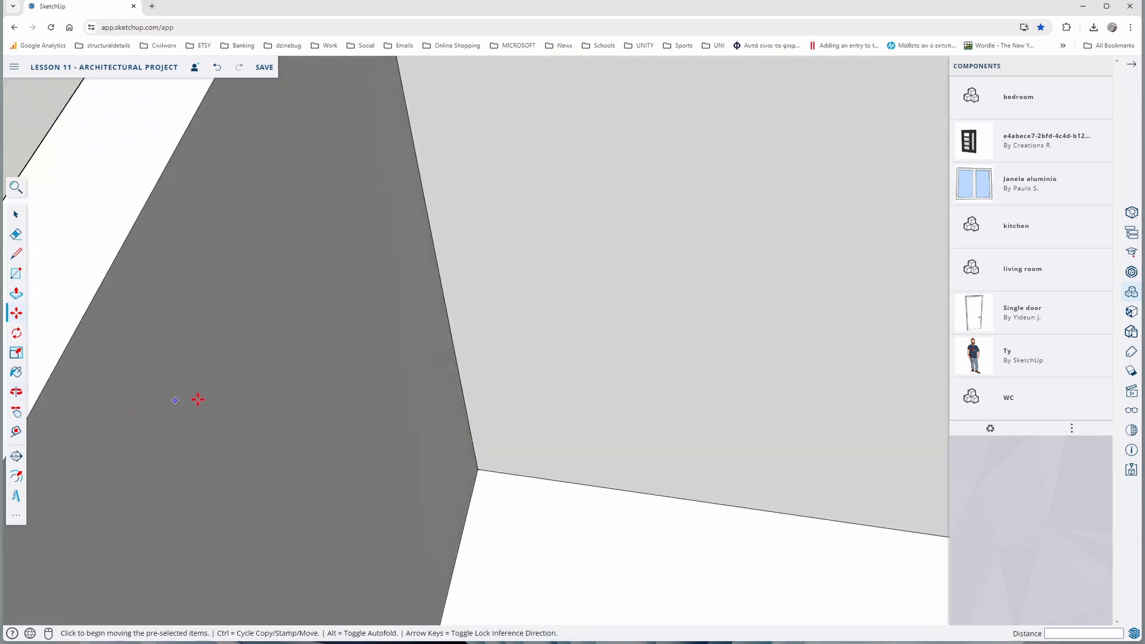
pyautogui.scroll(4, 438, 224)
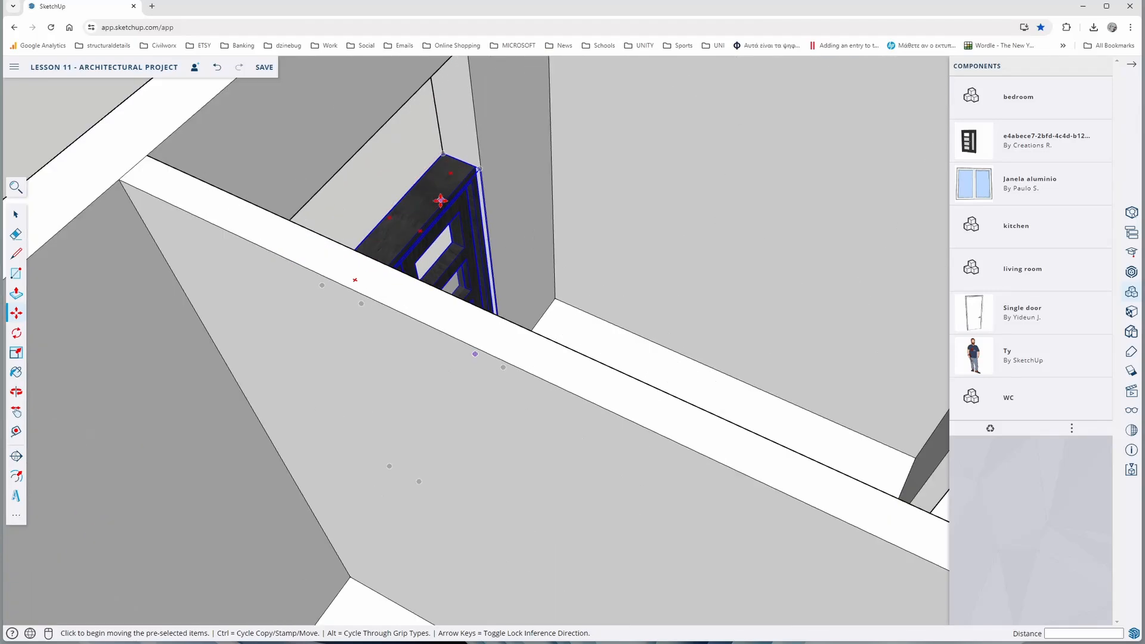
pyautogui.scroll(4, 442, 193)
pyautogui.scroll(-2, 464, 246)
pyautogui.scroll(-6, 464, 246)
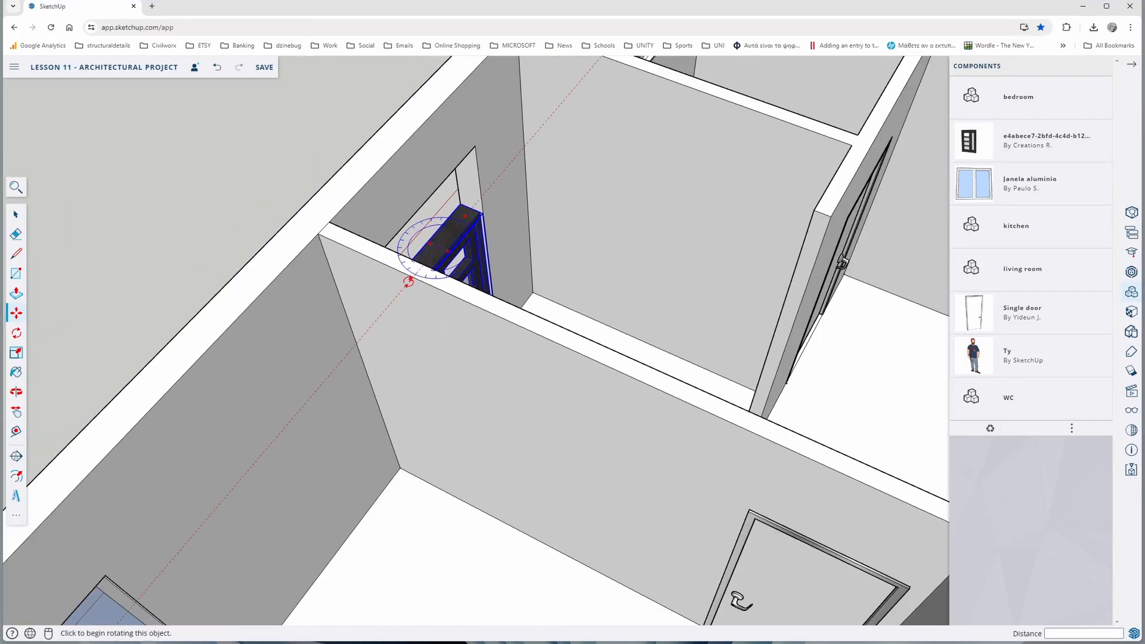
pyautogui.moveTo(409, 279); pyautogui.dragTo(916, 150, button='middle')
pyautogui.moveTo(629, 284); pyautogui.dragTo(723, 263, button='middle')
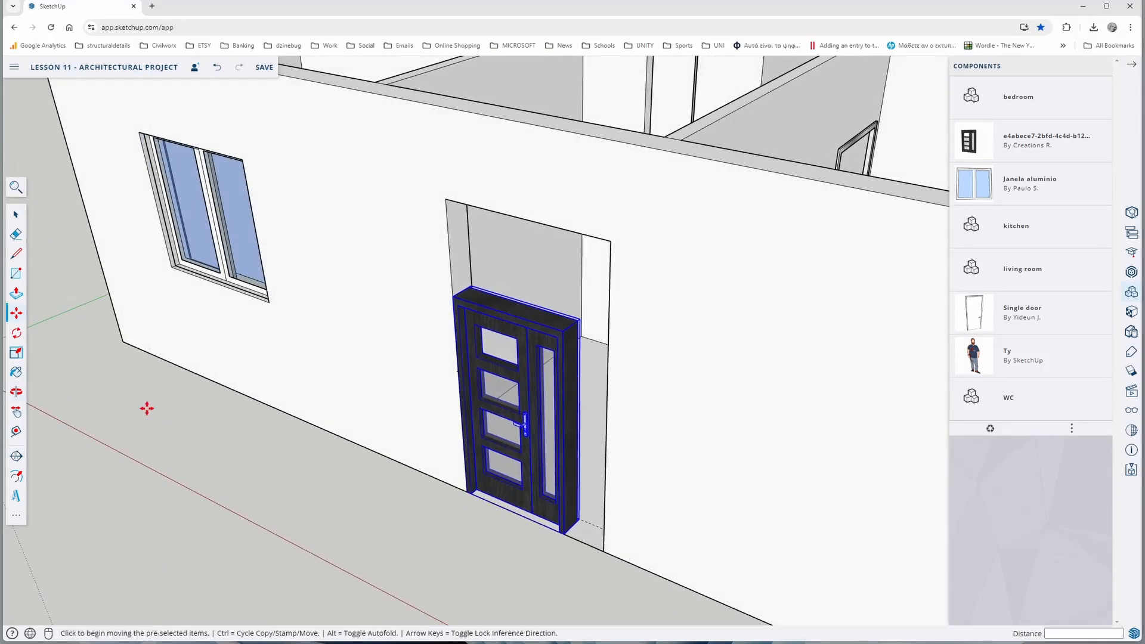
pyautogui.click(16, 353)
pyautogui.click(514, 306)
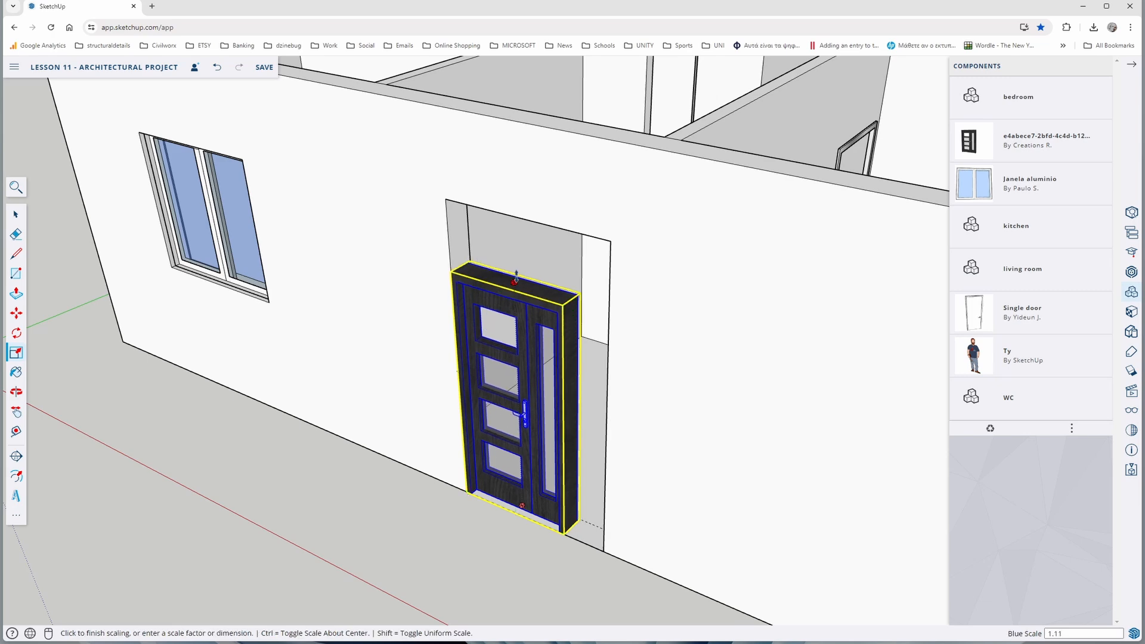
pyautogui.click(511, 208)
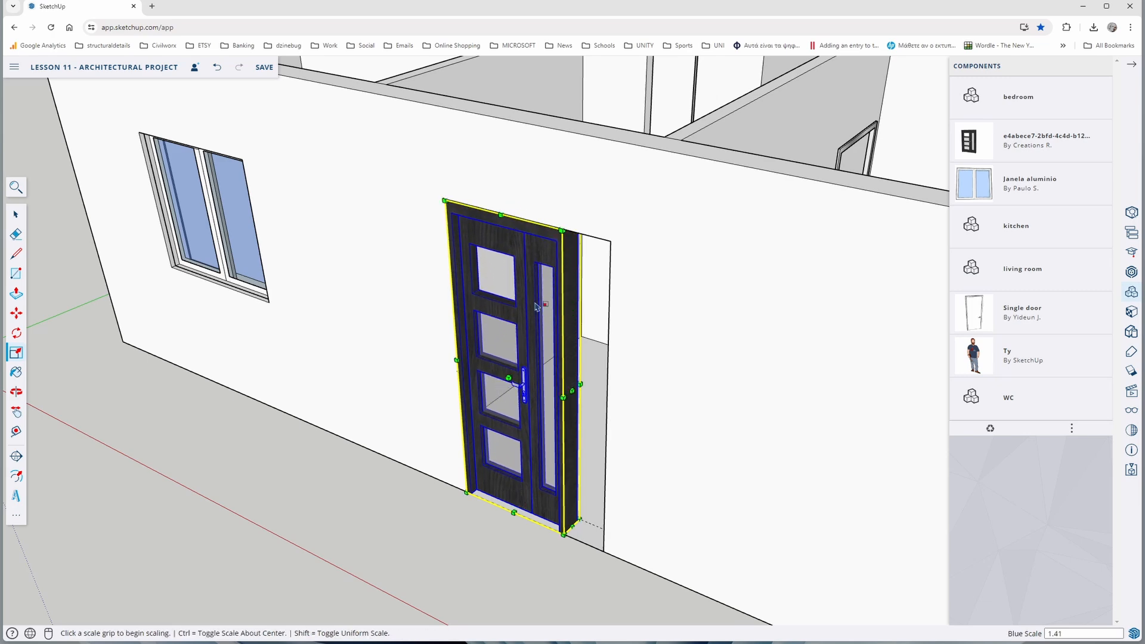
# Scale the exterior door's width by about 1.38 to fill the entrance opening, and deselect it
pyautogui.click(567, 395)
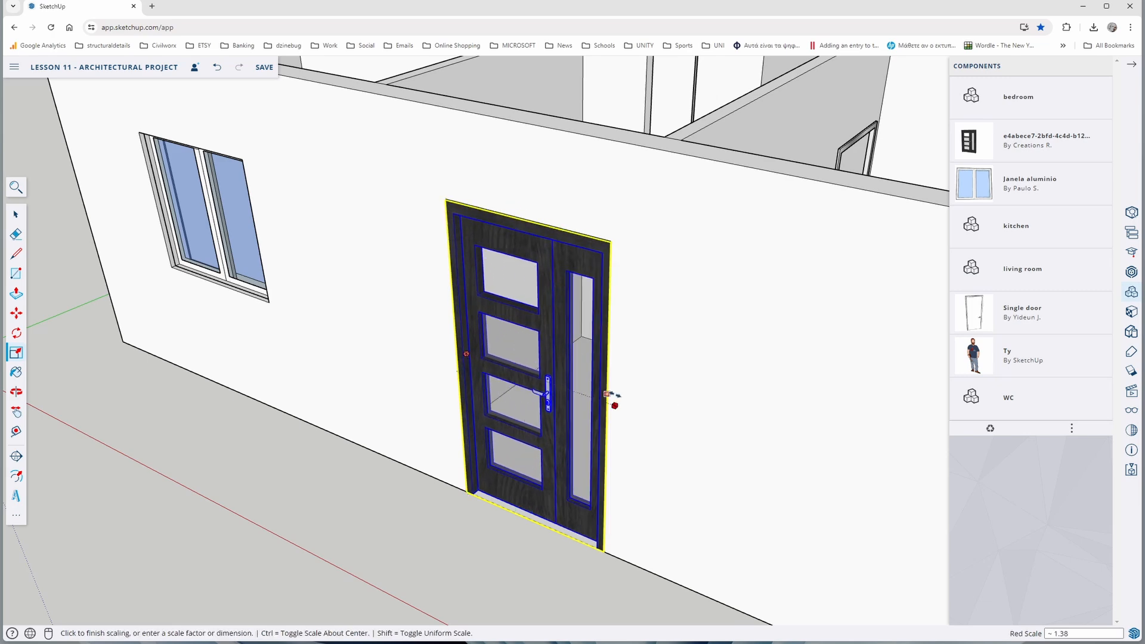
pyautogui.moveTo(611, 396); pyautogui.dragTo(876, 334, button='middle')
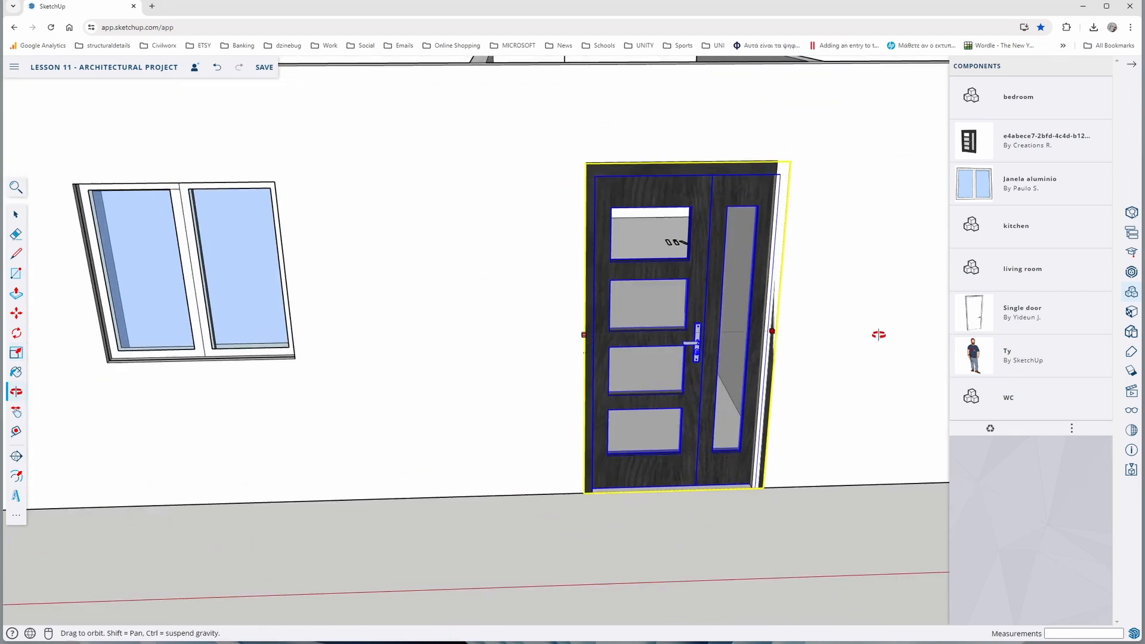
pyautogui.click(765, 337)
pyautogui.scroll(-8, 684, 373)
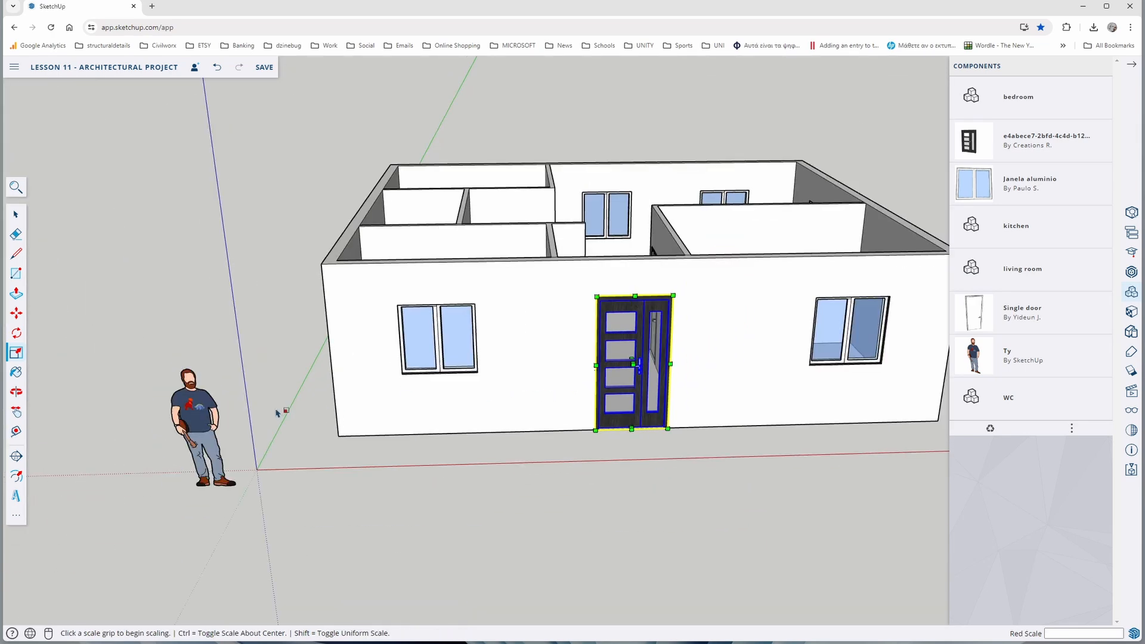
pyautogui.click(265, 337)
# Close the component list and save the project
pyautogui.moveTo(325, 300); pyautogui.dragTo(313, 427, button='middle')
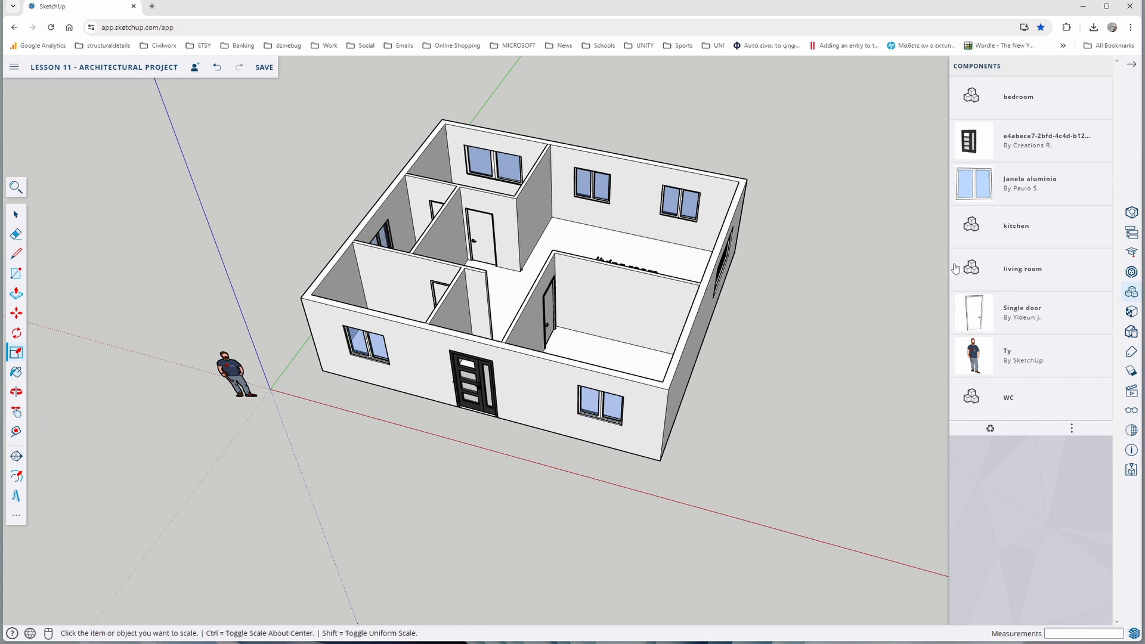
pyautogui.click(1132, 67)
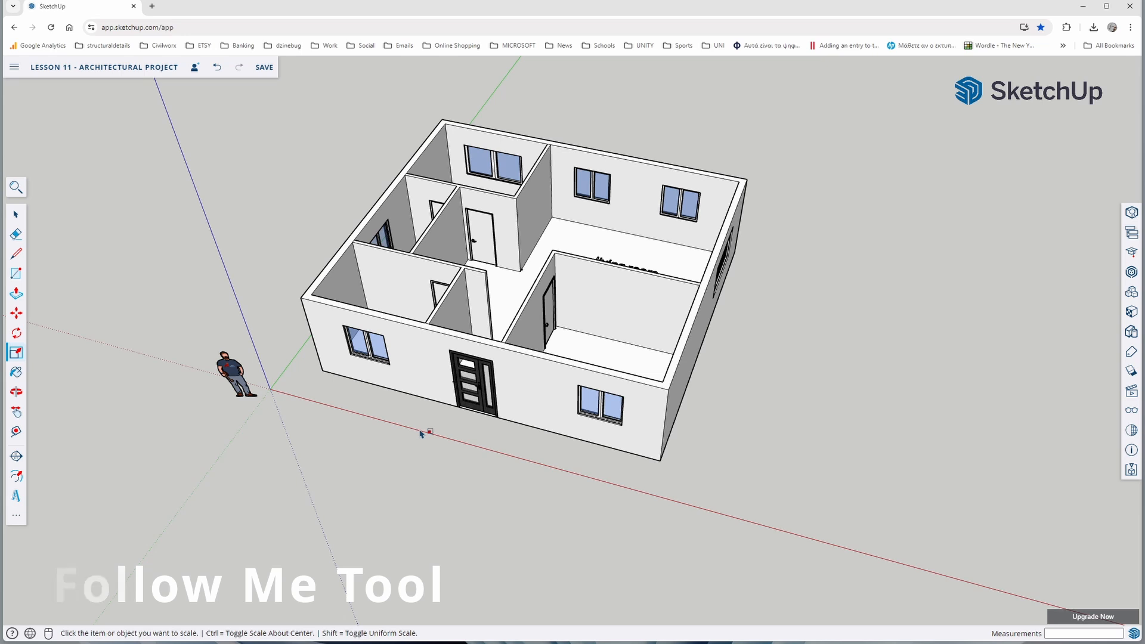
pyautogui.moveTo(422, 434); pyautogui.dragTo(437, 409, button='middle')
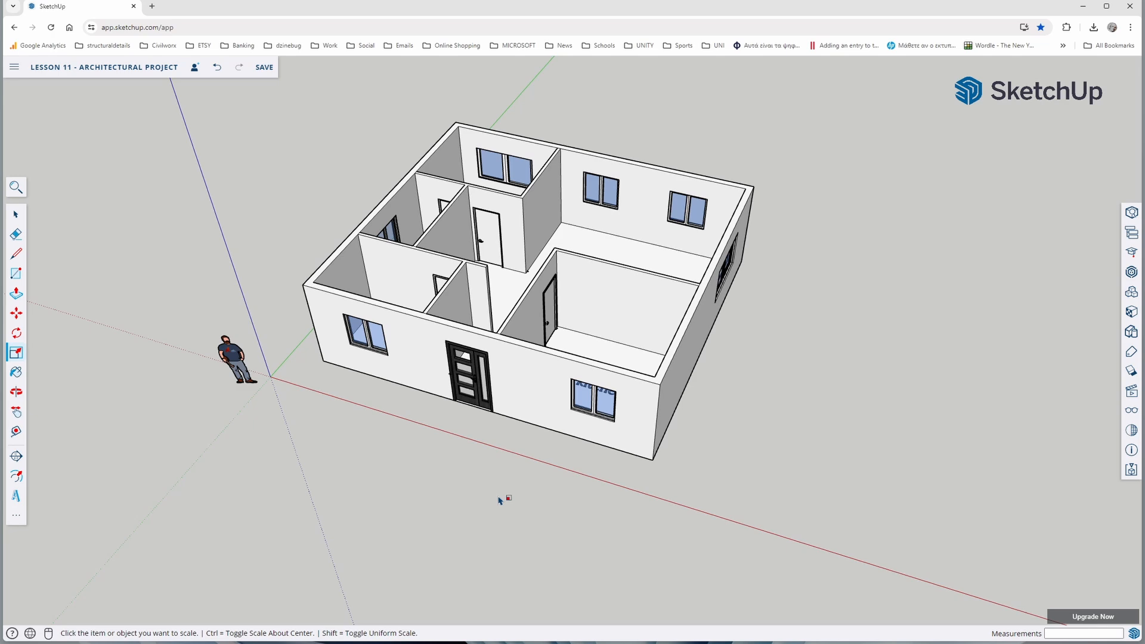
pyautogui.hotkey('ctrl', 's')
# Draw a 0.75 m line outward along the green axis from the exterior door frame's outer lower corner
pyautogui.scroll(6, 414, 389)
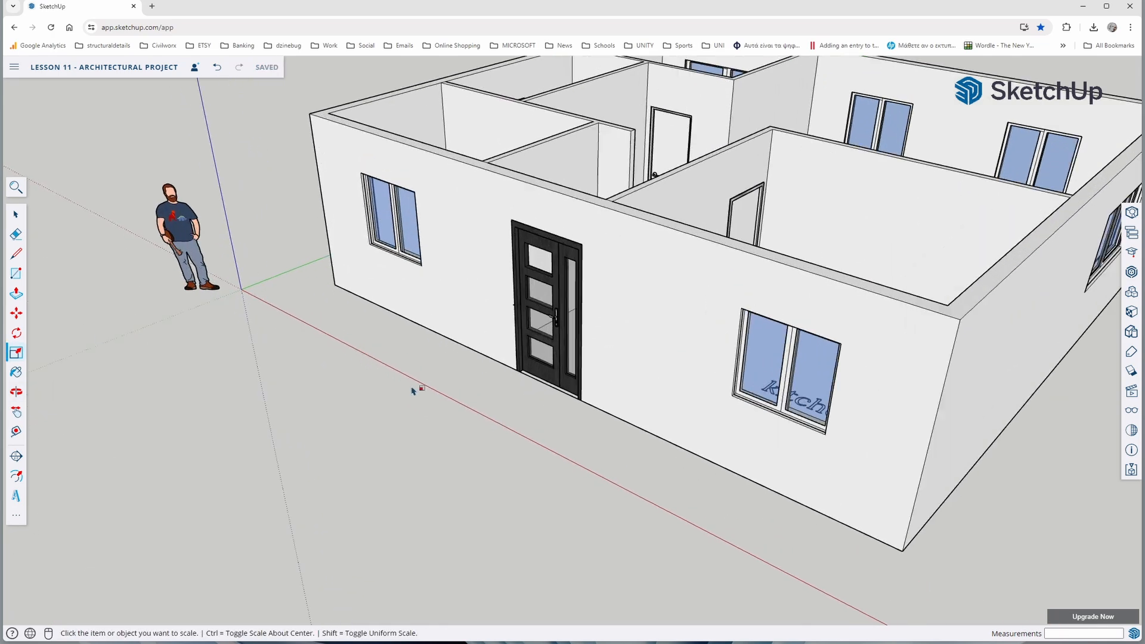
pyautogui.scroll(-3, 443, 397)
pyautogui.scroll(4, 501, 358)
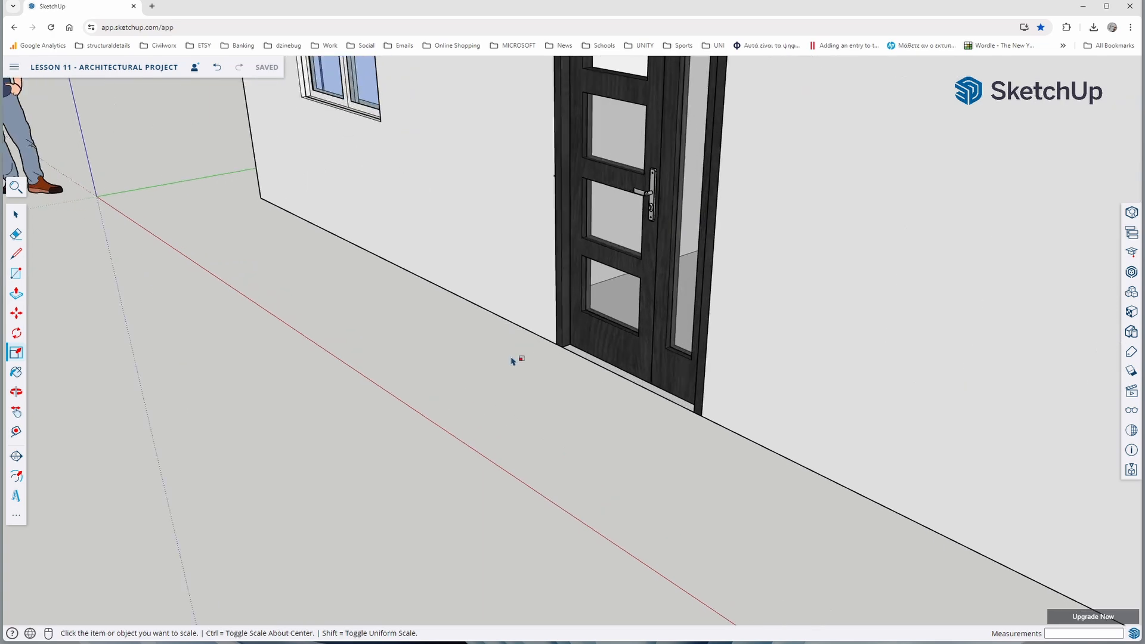
pyautogui.scroll(1, 477, 360)
pyautogui.press('o')
pyautogui.moveTo(440, 360); pyautogui.dragTo(424, 350)
pyautogui.press('s')
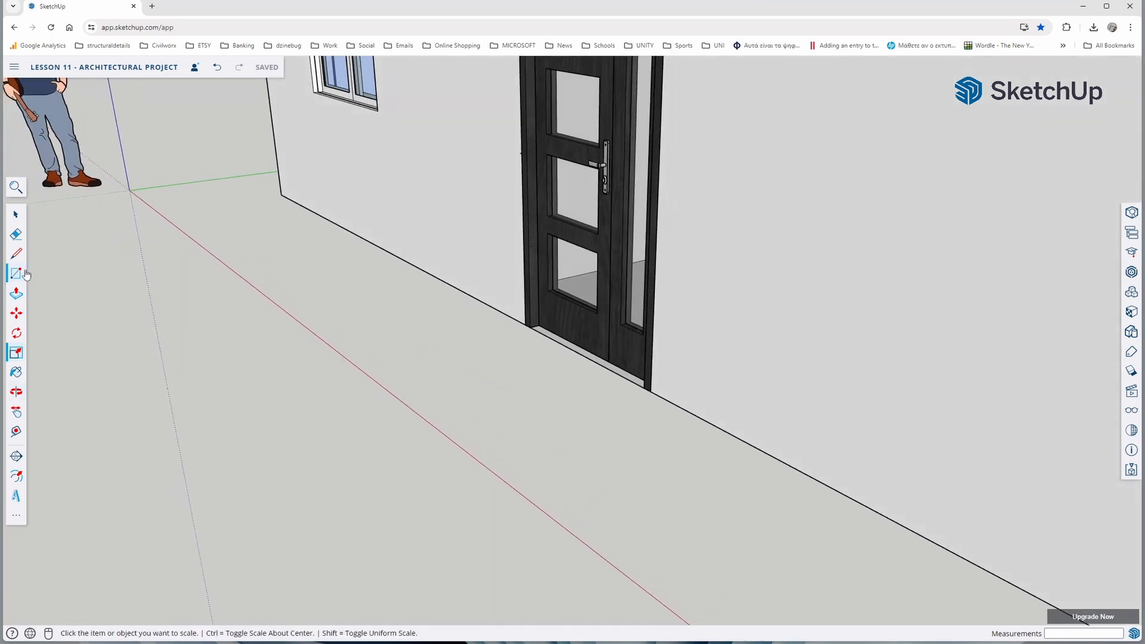
pyautogui.click(17, 254)
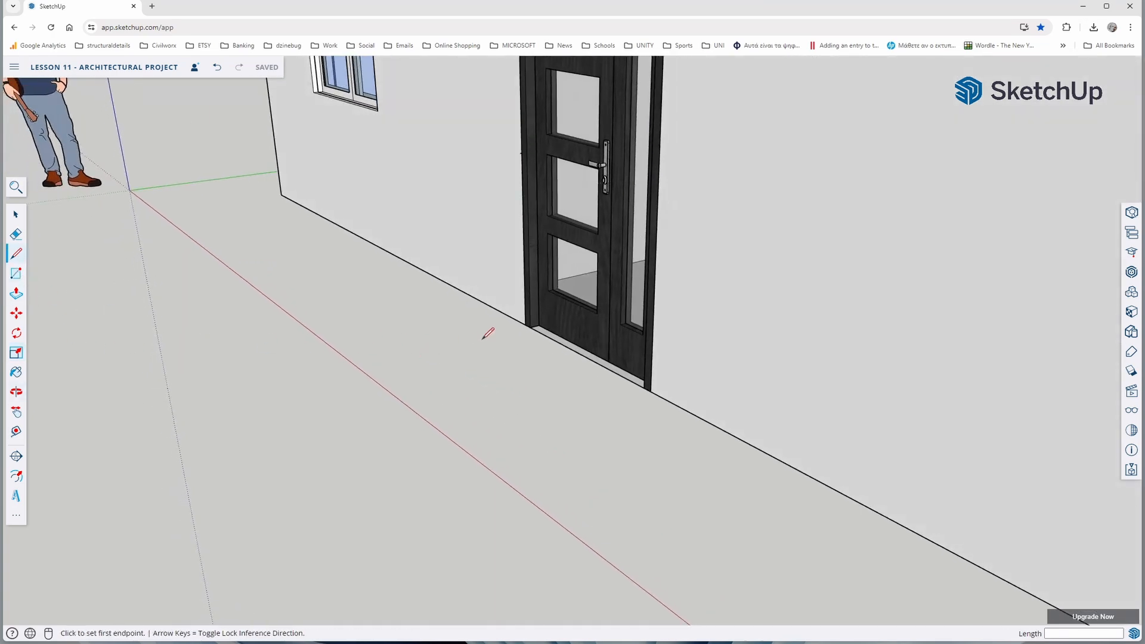
pyautogui.scroll(3, 504, 331)
pyautogui.scroll(2, 504, 333)
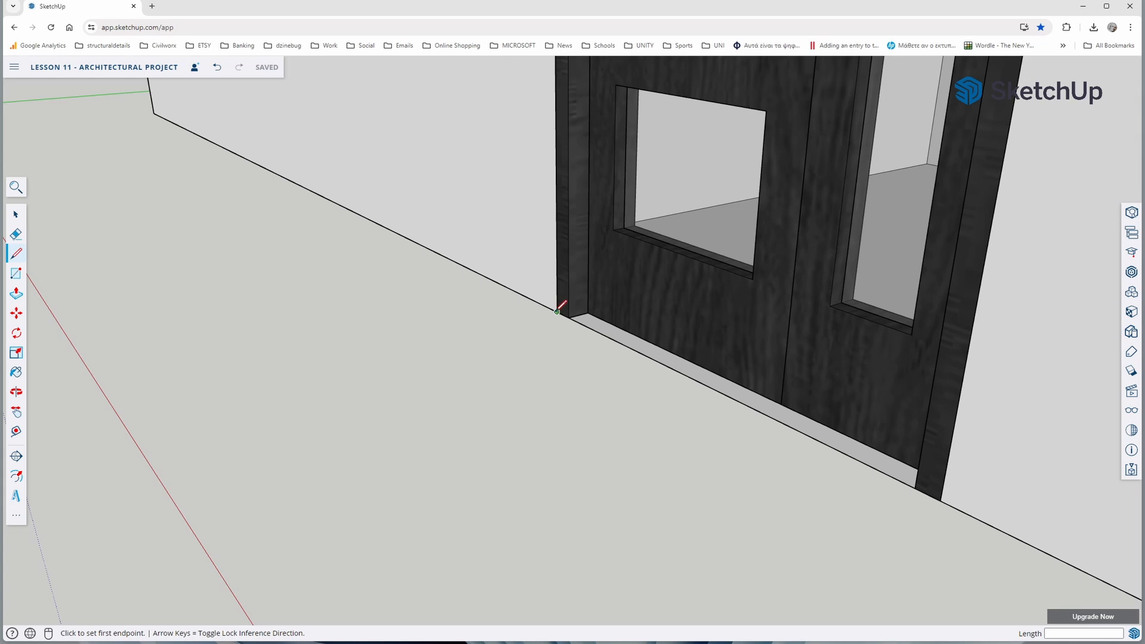
pyautogui.click(557, 311)
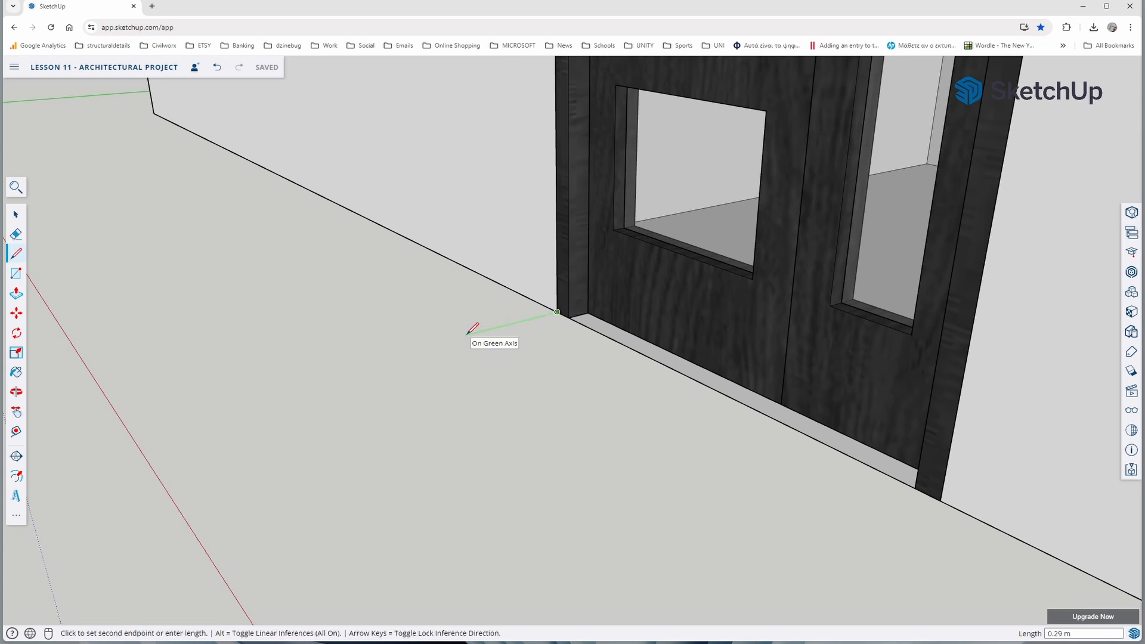
pyautogui.scroll(-3, 468, 331)
pyautogui.scroll(2, 459, 335)
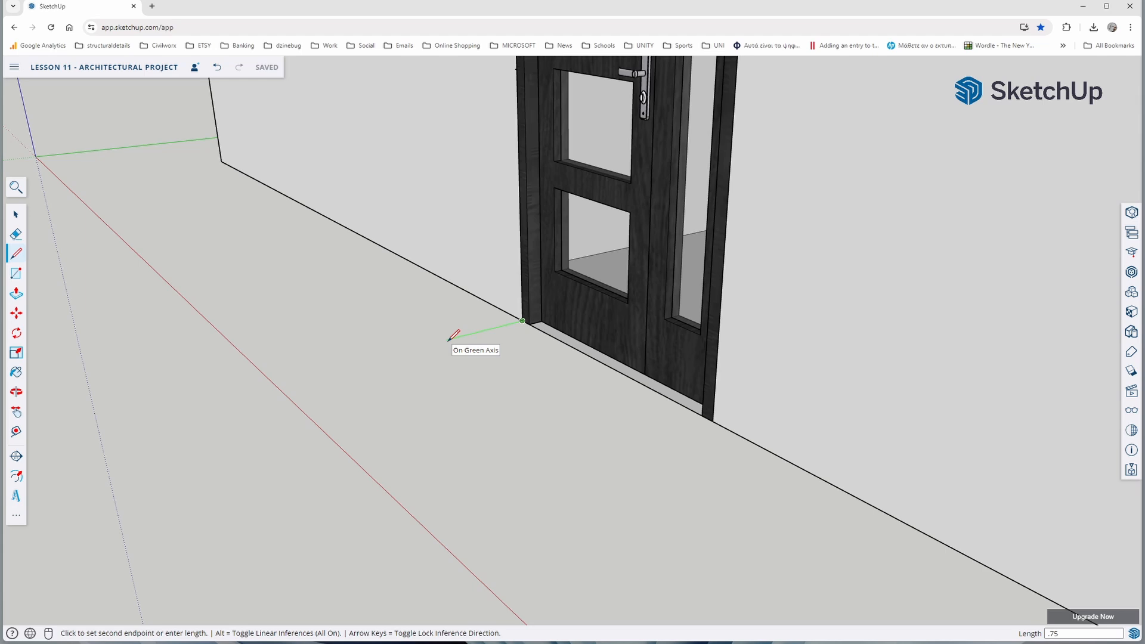
pyautogui.press('Return')
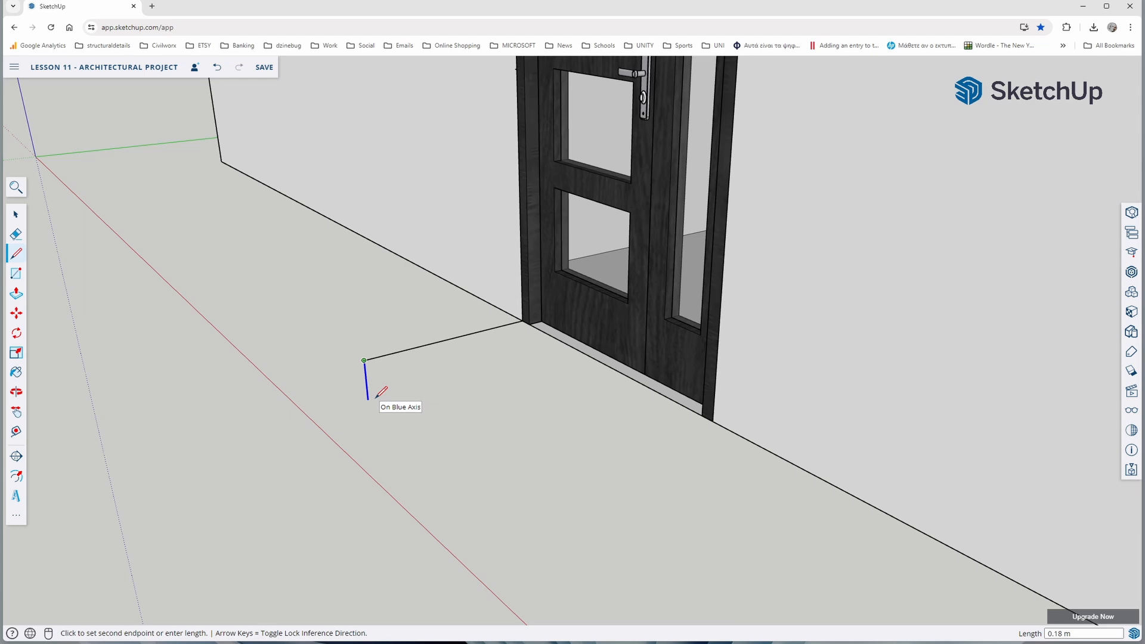
# Complete a vertical rectangular profile 0.20 m deep below the line, closing it at the door frame's lower corner
pyautogui.press('Return')
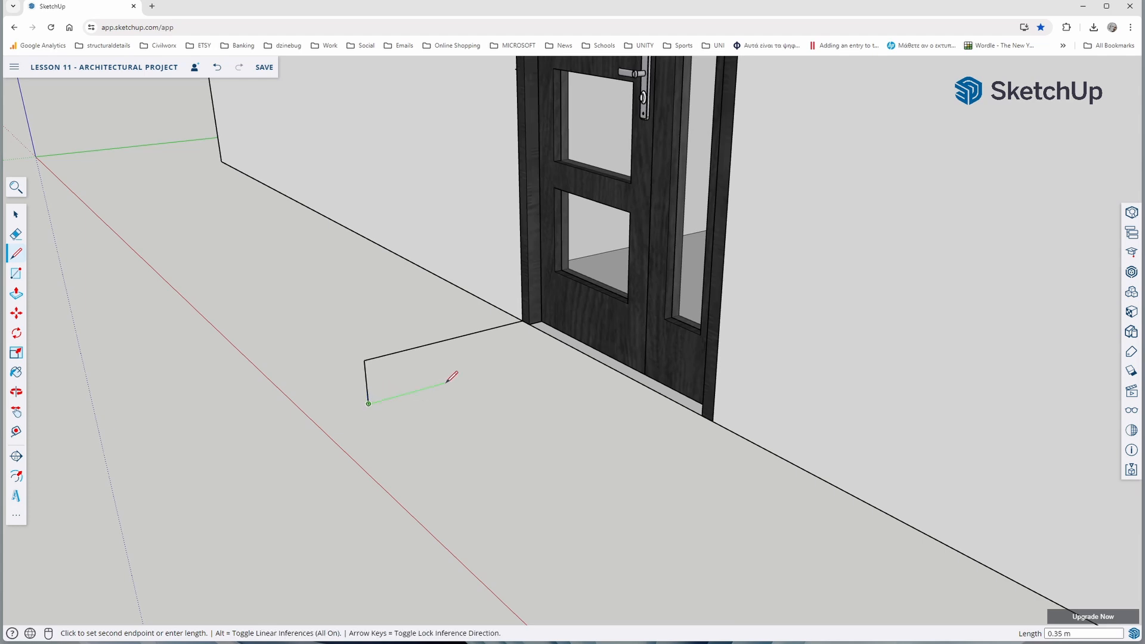
pyautogui.press('shift')
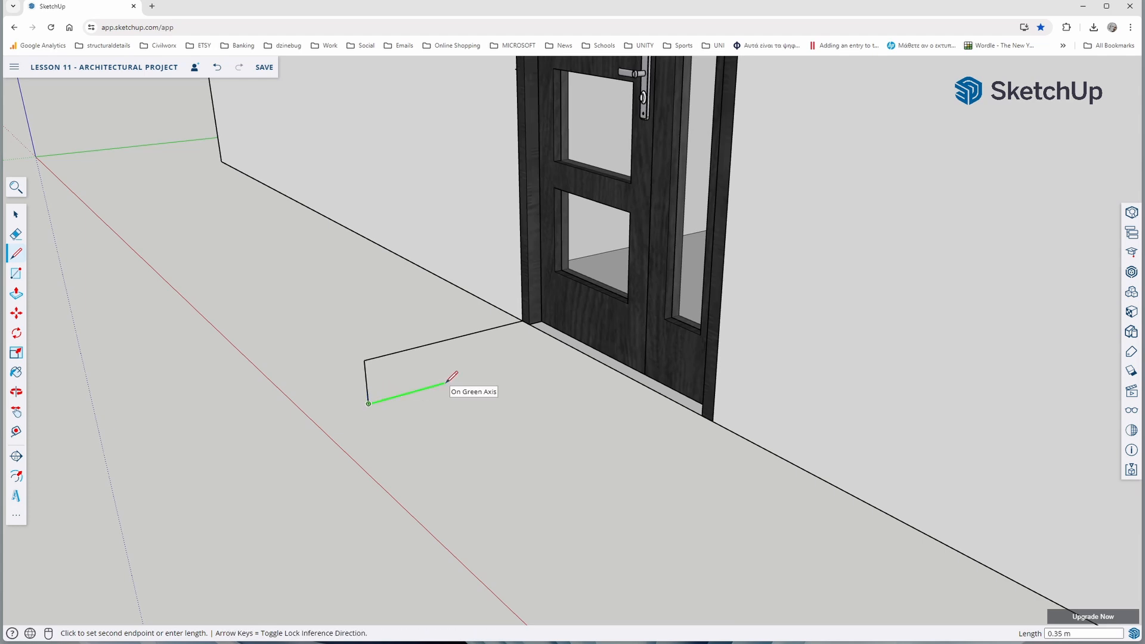
pyautogui.press('Return')
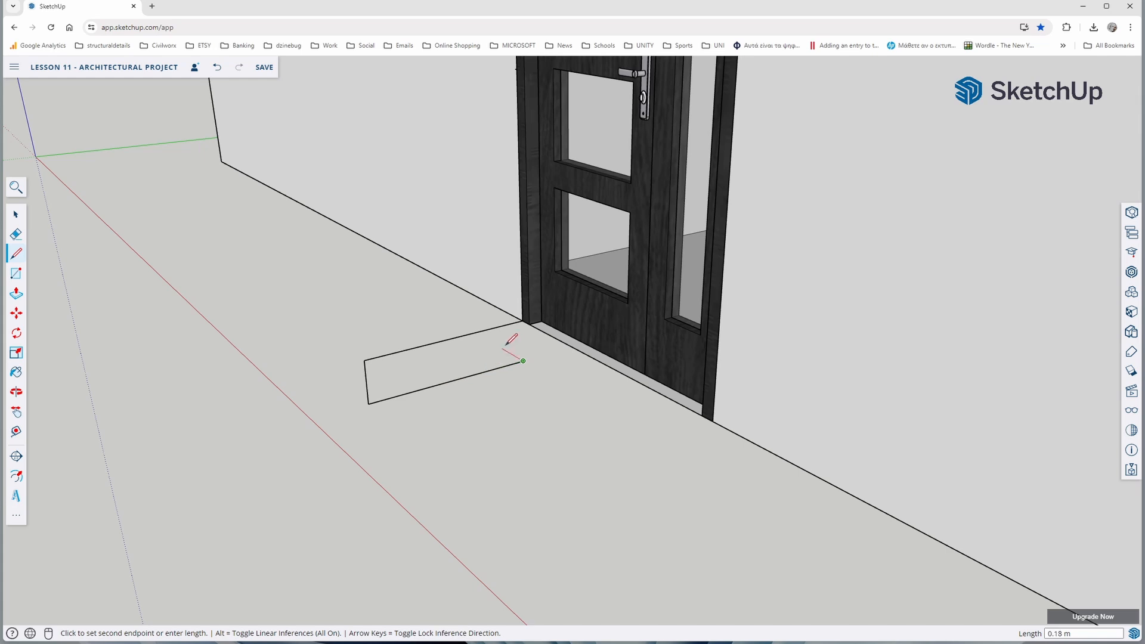
pyautogui.click(523, 320)
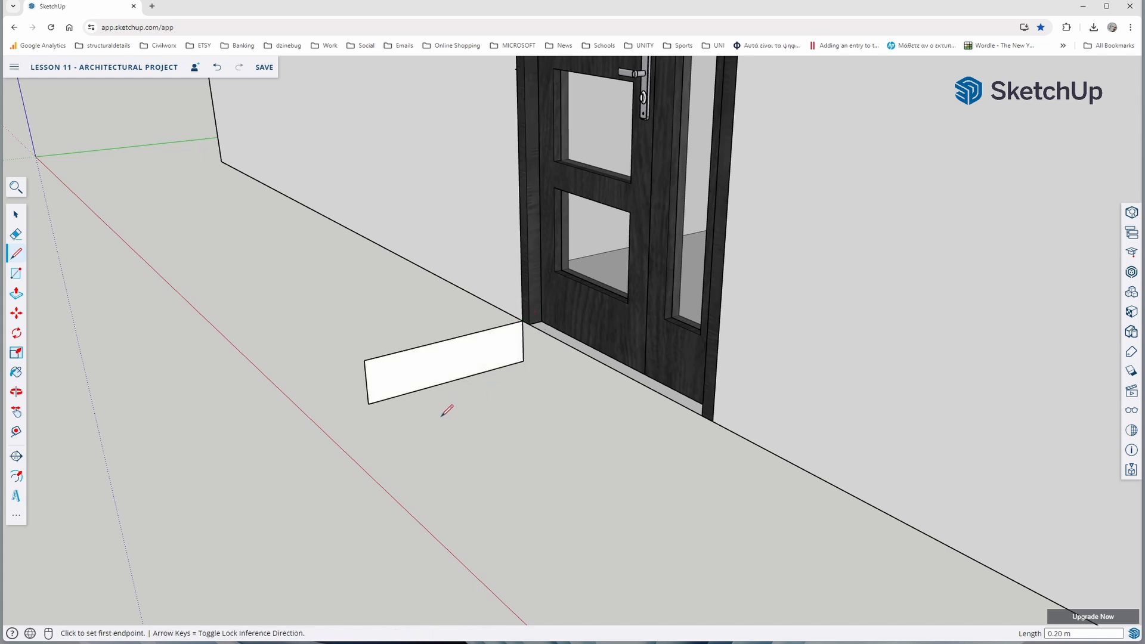
# Use Follow Me on the rectangular profile beside the entrance door, sweeping it along the front wall to the corner near the origin
pyautogui.scroll(-3, 443, 398)
pyautogui.moveTo(392, 409); pyautogui.dragTo(436, 446, button='middle')
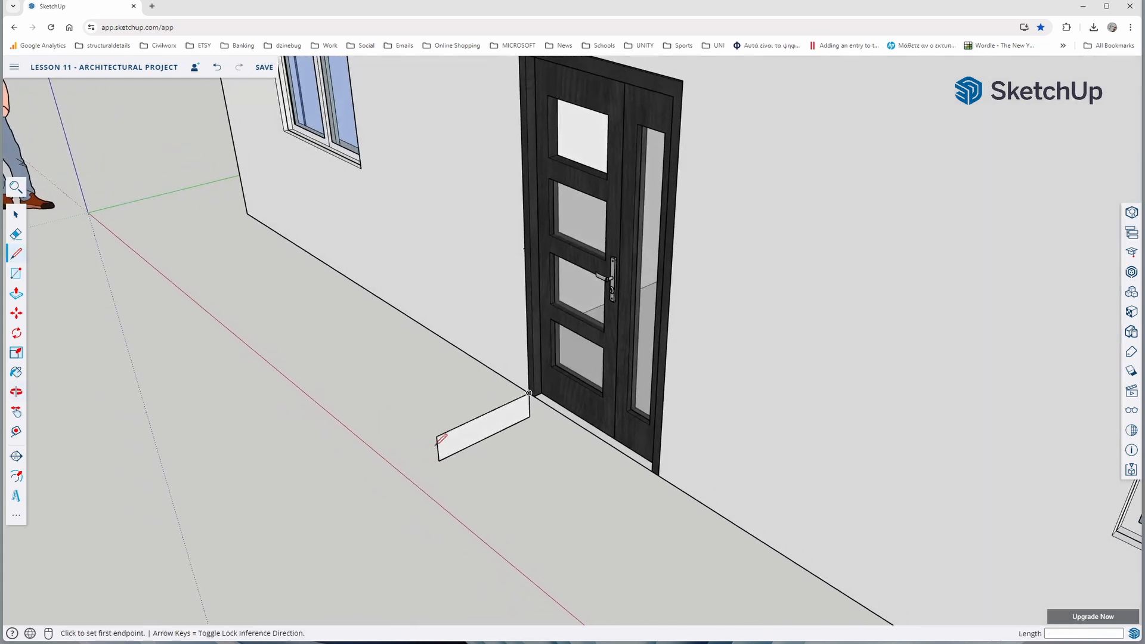
pyautogui.scroll(-1, 454, 430)
pyautogui.click(16, 215)
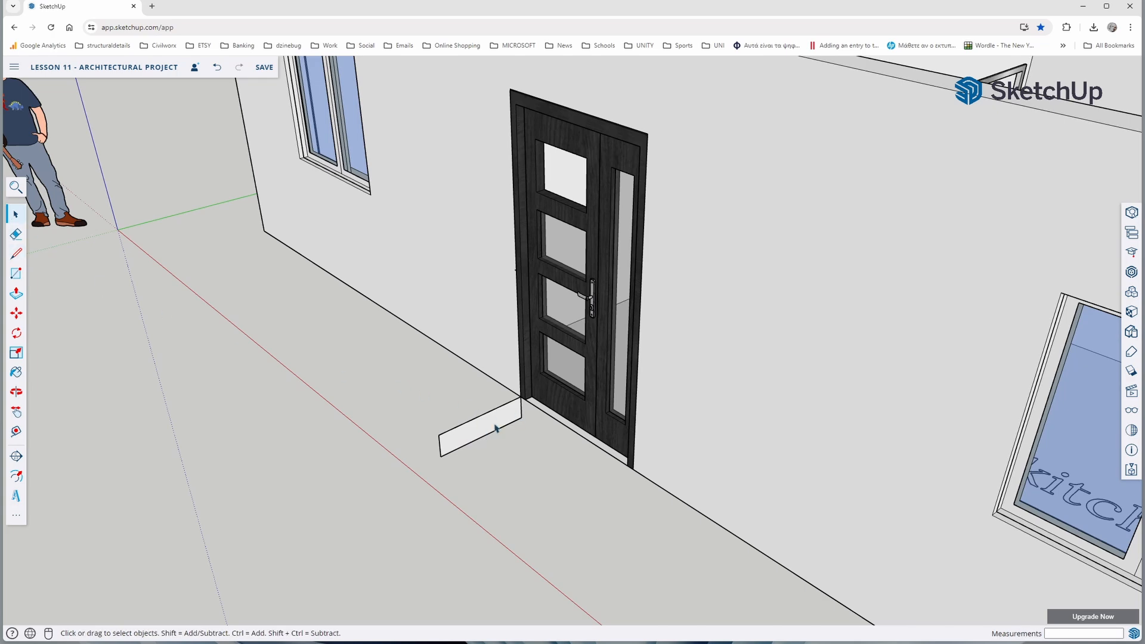
pyautogui.scroll(-7, 472, 437)
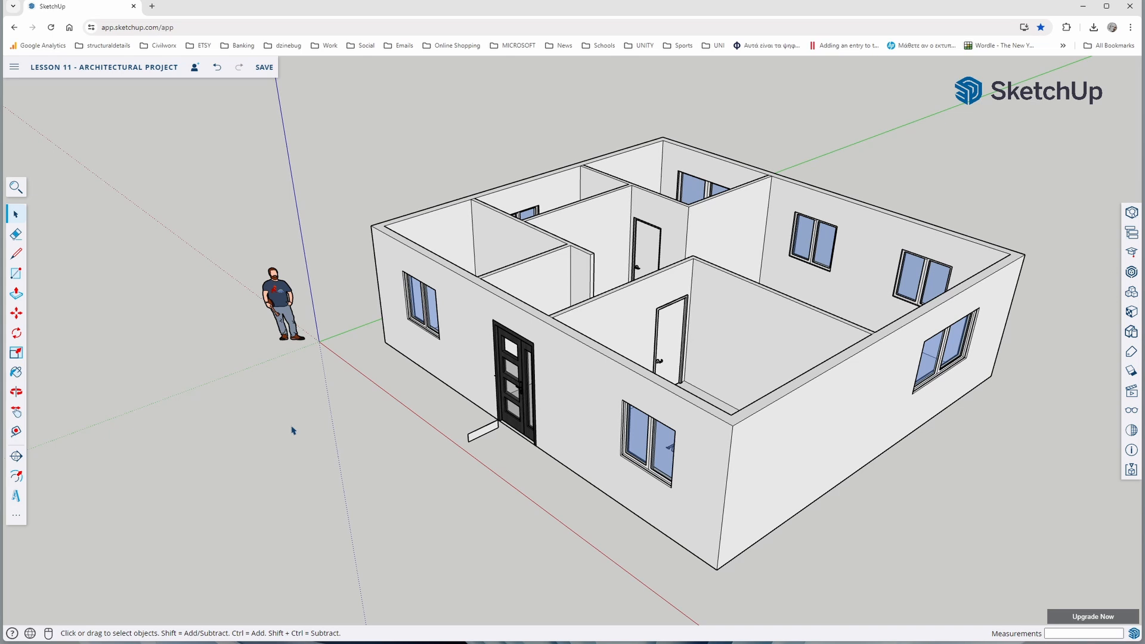
pyautogui.click(16, 516)
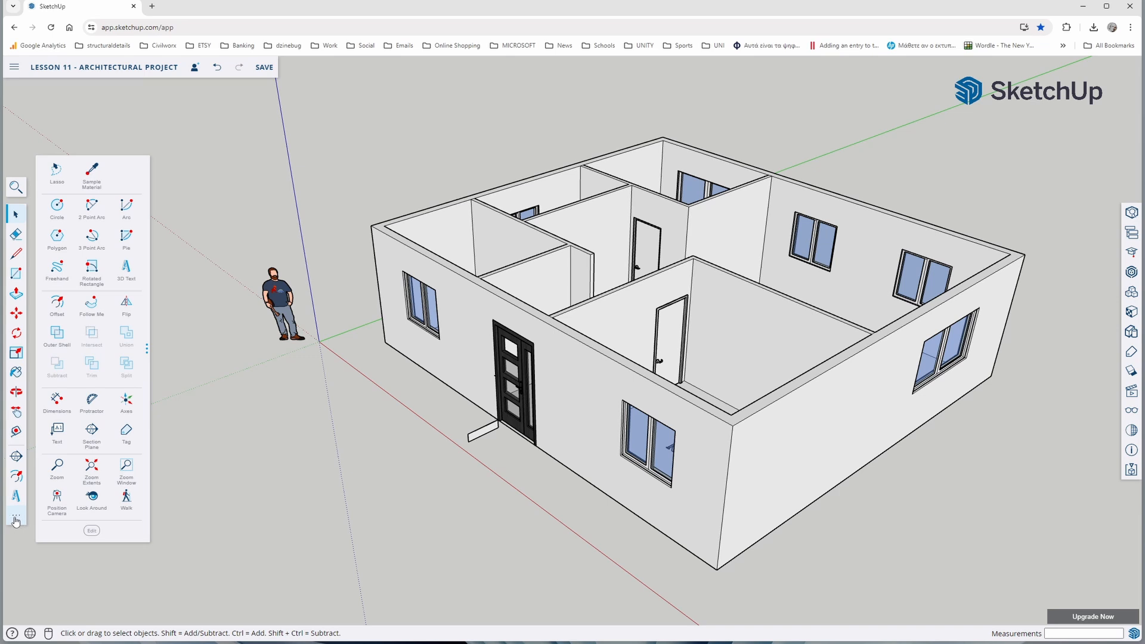
pyautogui.click(92, 307)
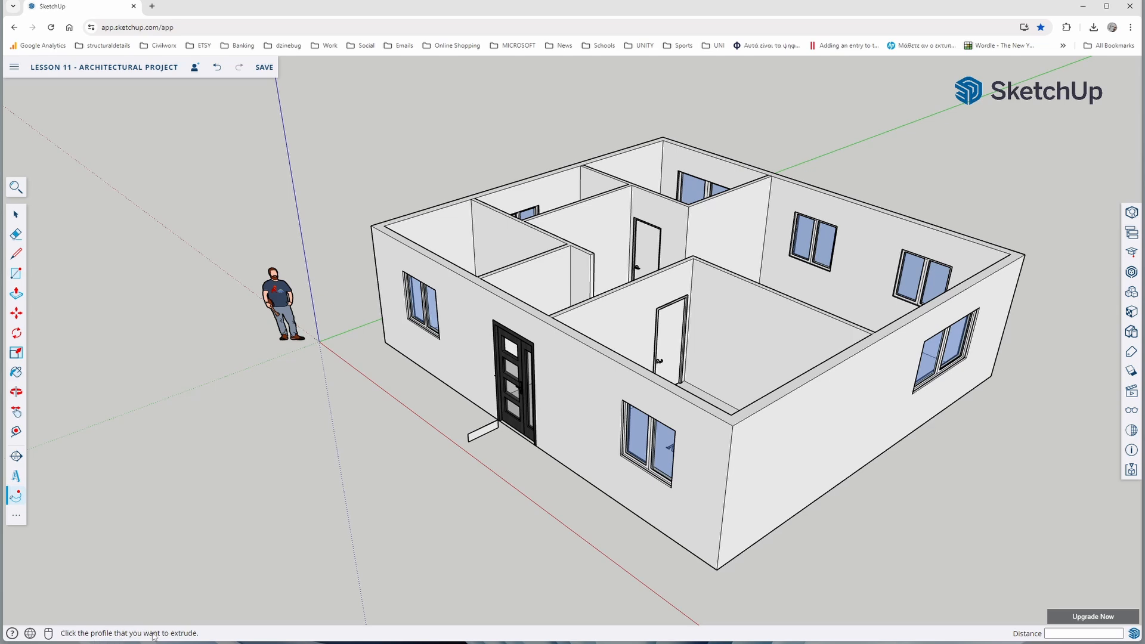
pyautogui.scroll(8, 458, 440)
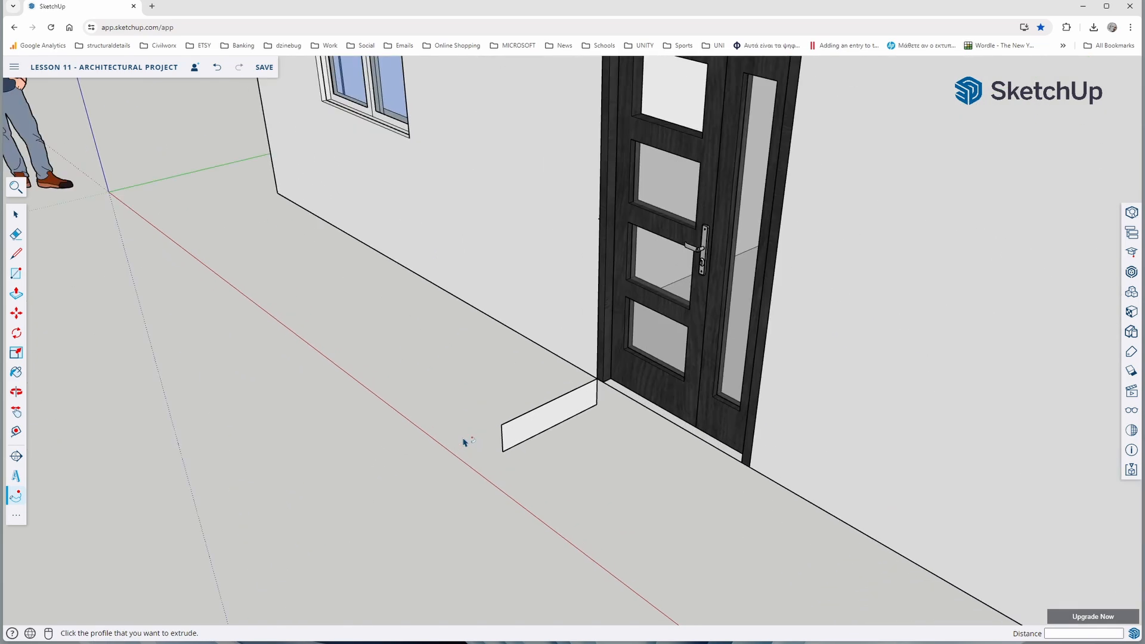
pyautogui.click(544, 424)
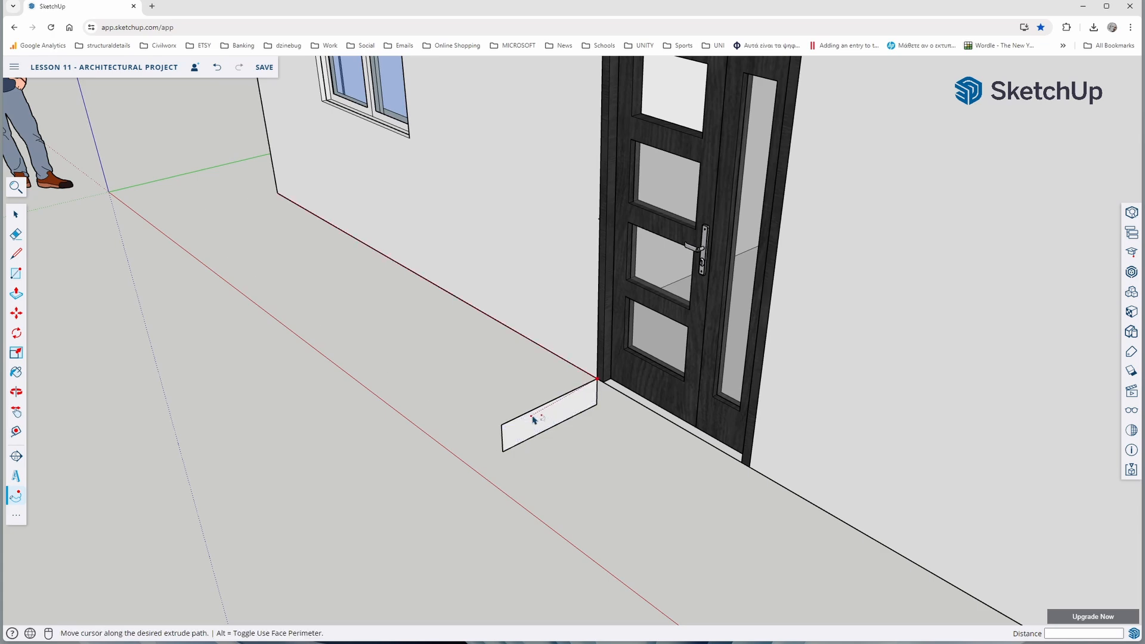
pyautogui.scroll(-5, 567, 368)
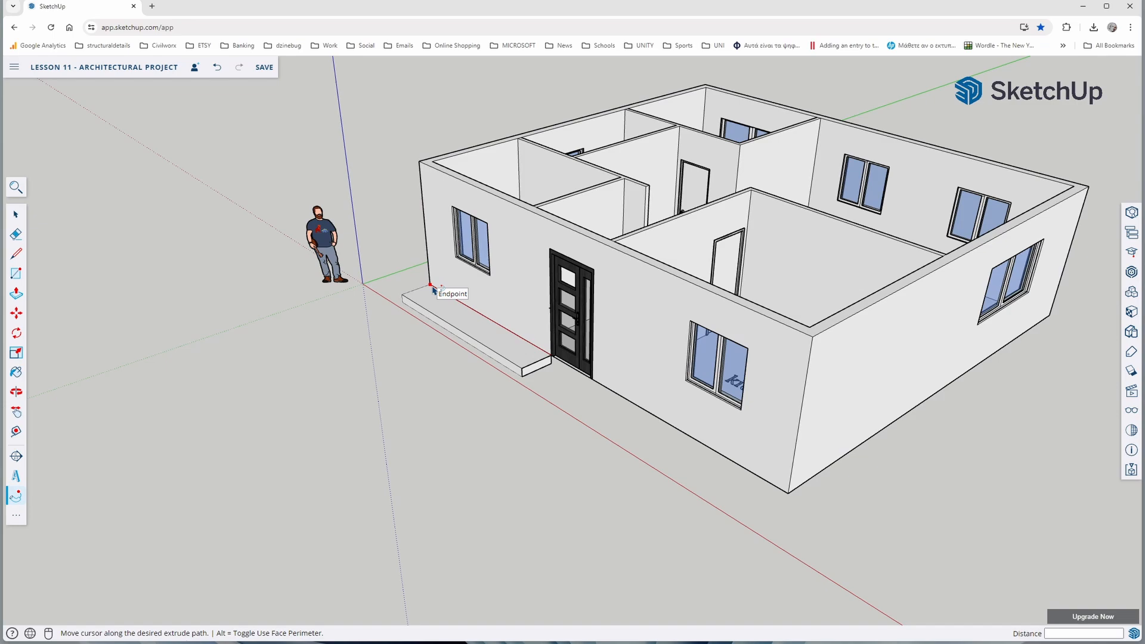
pyautogui.moveTo(433, 291); pyautogui.dragTo(772, 384, button='middle')
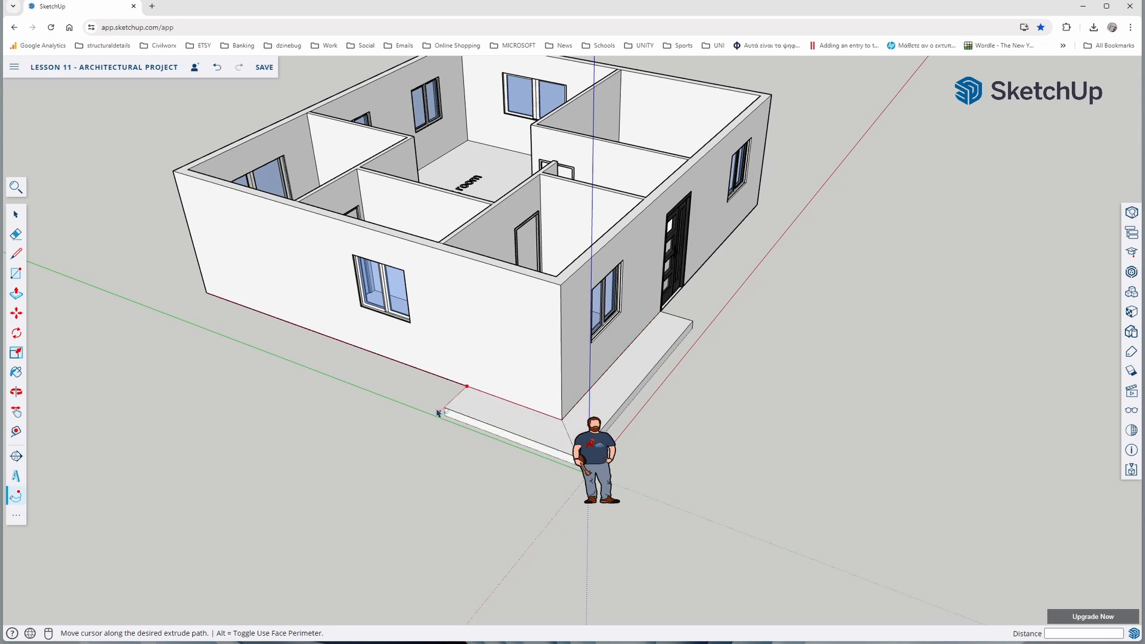
# Continue the walkway sweep along the side wall and the rear wall, turning around the building's far corner
pyautogui.scroll(-3, 334, 357)
pyautogui.moveTo(294, 358); pyautogui.dragTo(748, 358, button='middle')
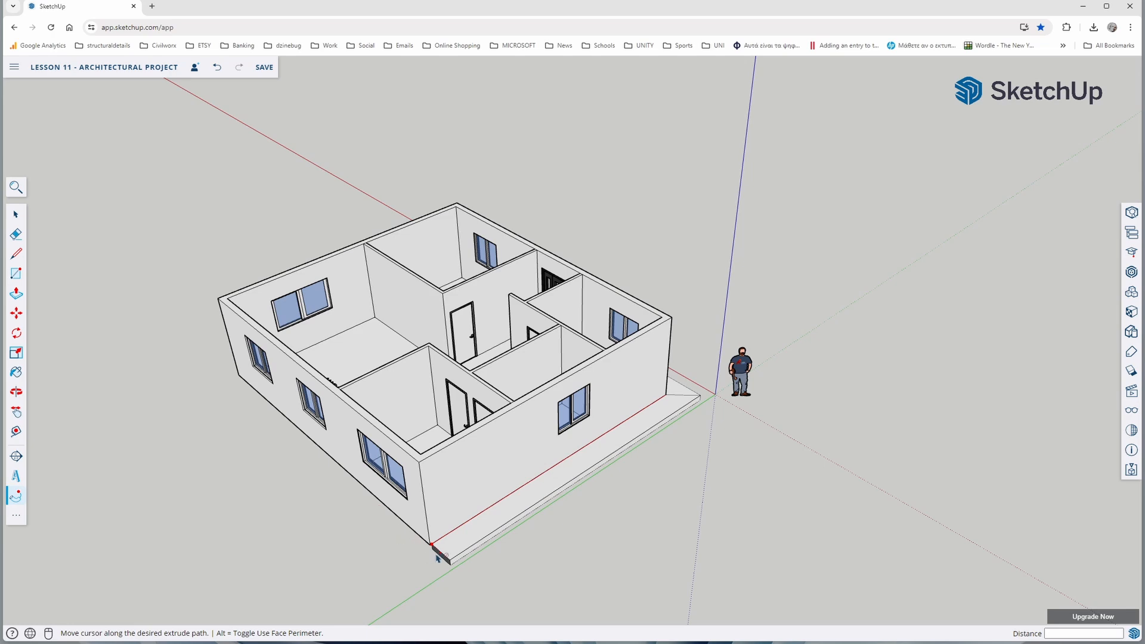
pyautogui.moveTo(333, 470); pyautogui.dragTo(625, 509, button='middle')
pyautogui.scroll(-3, 560, 517)
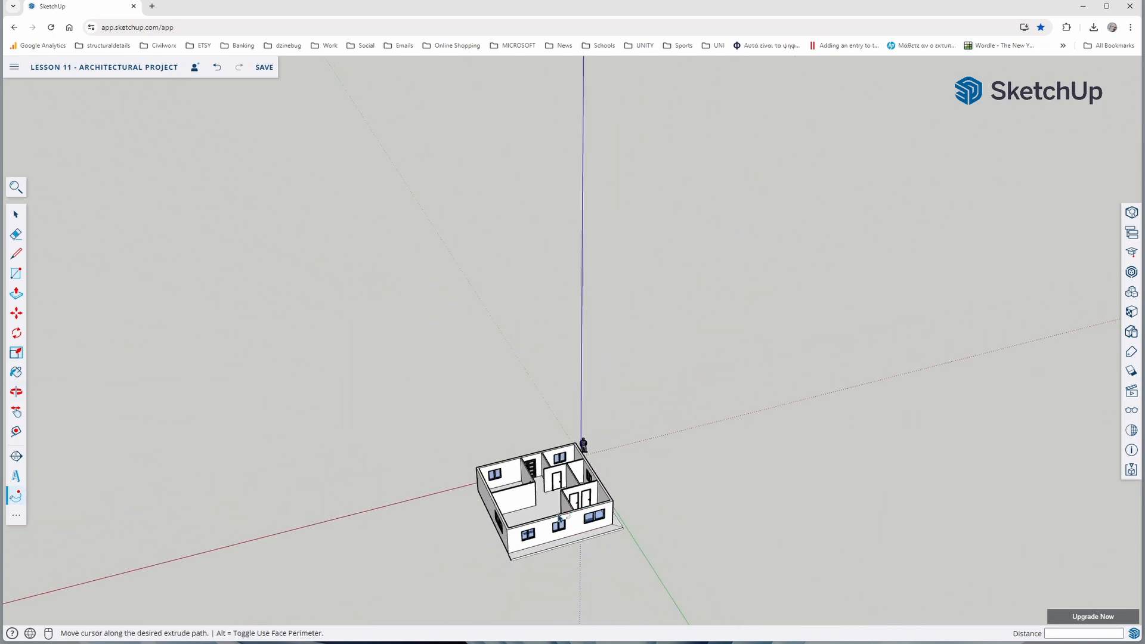
pyautogui.scroll(8, 540, 504)
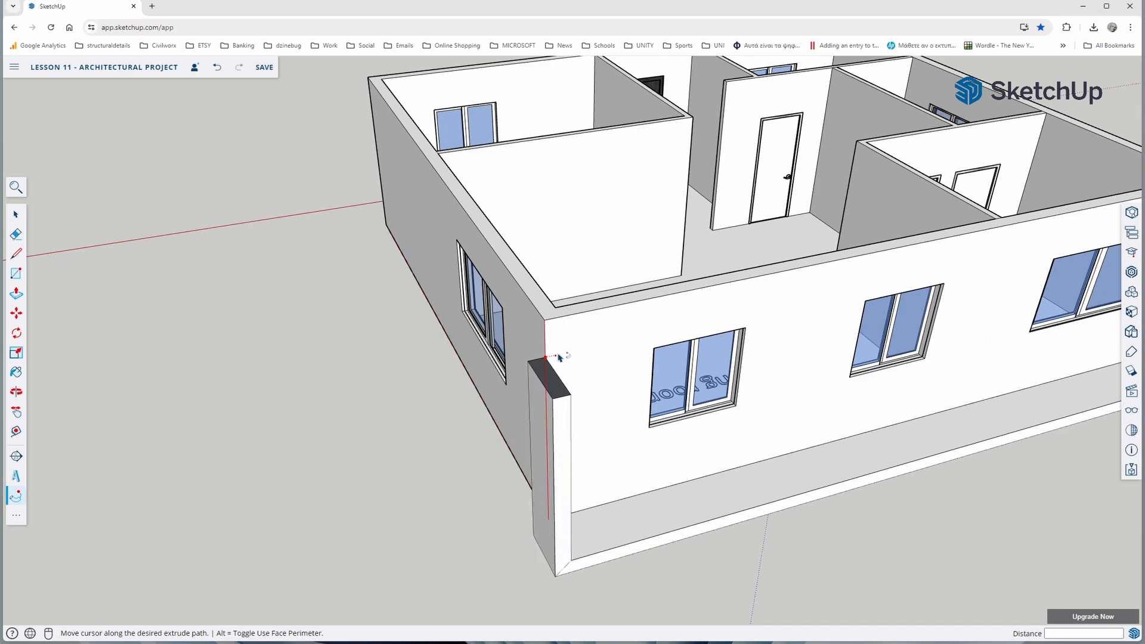
pyautogui.scroll(-6, 512, 486)
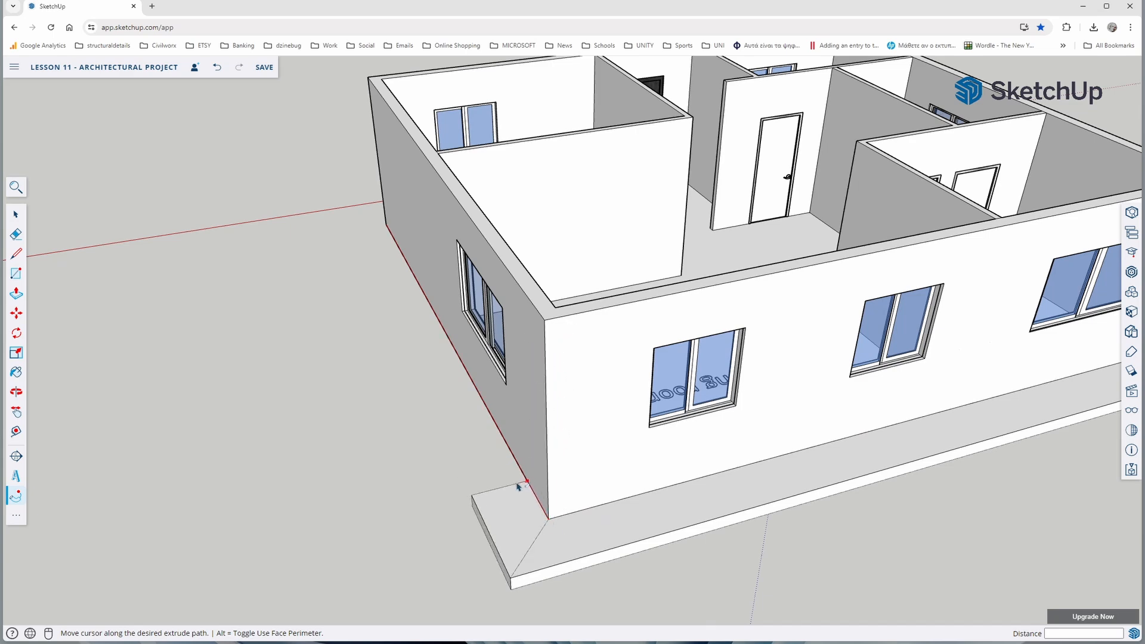
# Complete the walkway sweep around the remaining walls, ending it at the profile's starting corner beside the entrance door
pyautogui.scroll(-2, 444, 358)
pyautogui.moveTo(442, 355); pyautogui.dragTo(785, 417, button='middle')
pyautogui.moveTo(448, 417); pyautogui.dragTo(767, 435, button='middle')
pyautogui.scroll(5, 551, 492)
pyautogui.moveTo(527, 488); pyautogui.dragTo(770, 472, button='middle')
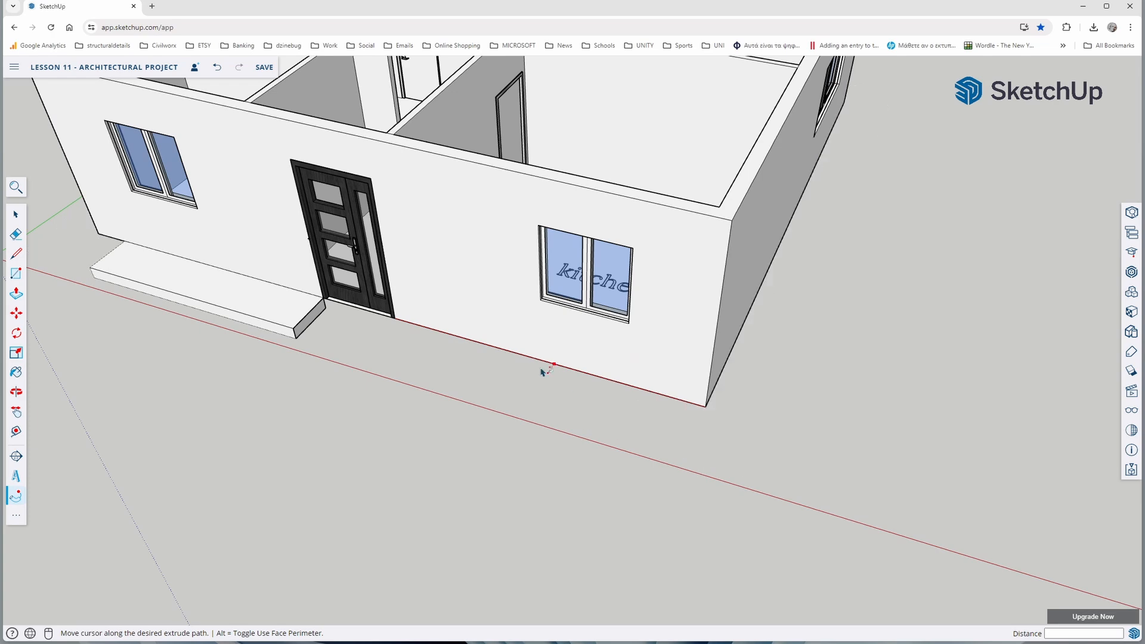
pyautogui.scroll(-5, 323, 311)
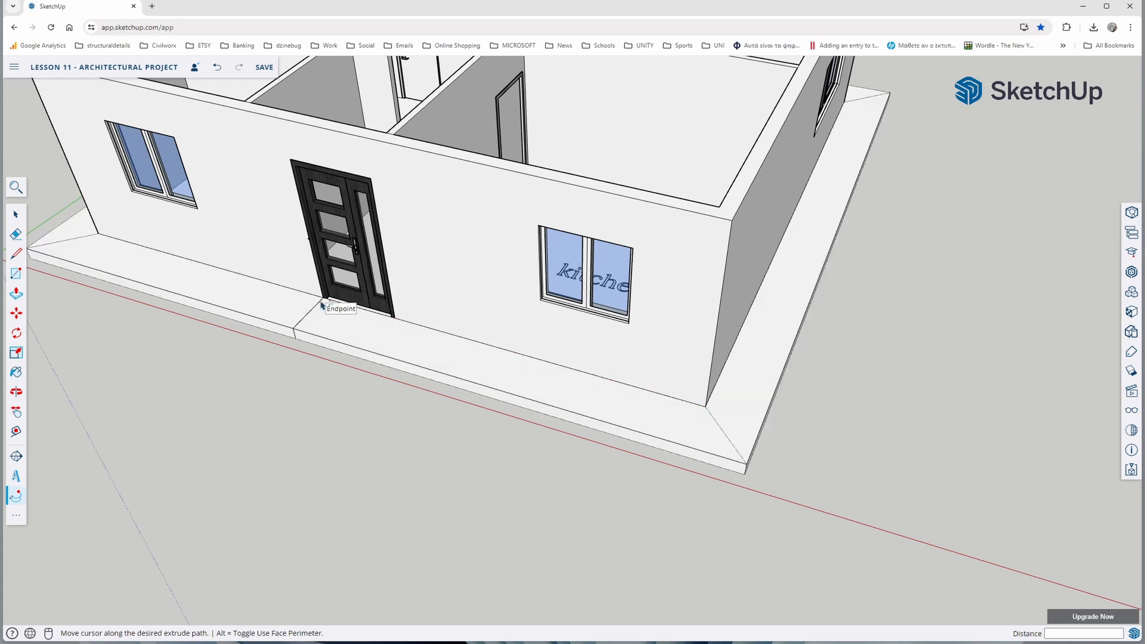
pyautogui.click(326, 309)
pyautogui.moveTo(355, 444); pyautogui.dragTo(299, 380, button='middle')
pyautogui.scroll(-3, 437, 458)
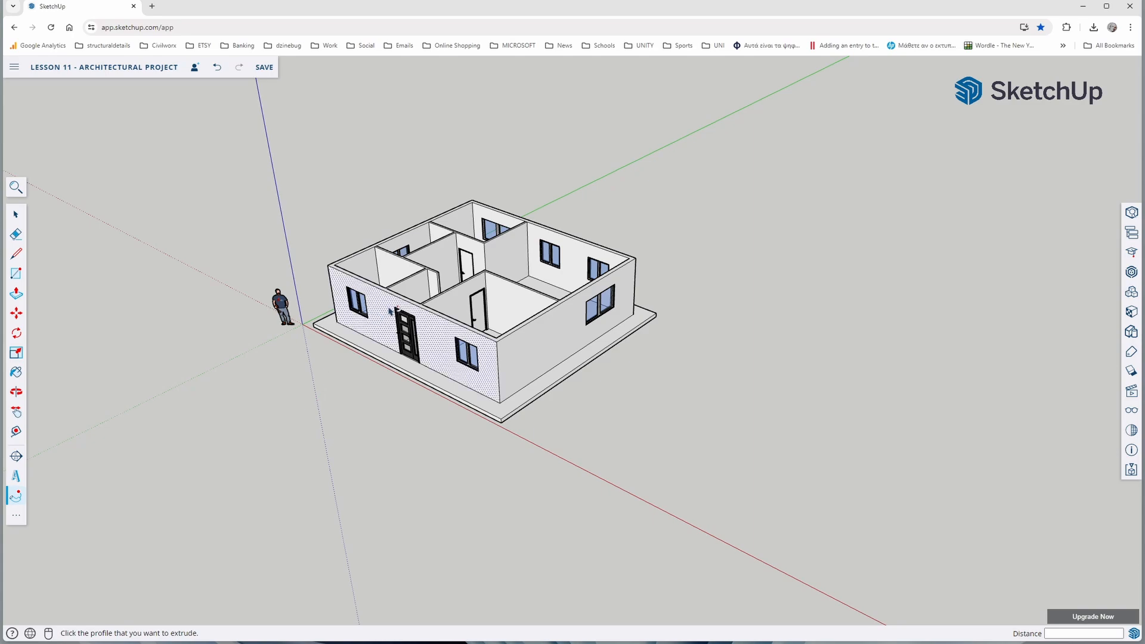
# Draw a vertical skirting profile about 0.01 m thick and 0.07 m high at the base of the interior door frame beside the living room
pyautogui.moveTo(309, 406); pyautogui.dragTo(466, 442, button='middle')
pyautogui.scroll(3, 464, 310)
pyautogui.scroll(3, 450, 285)
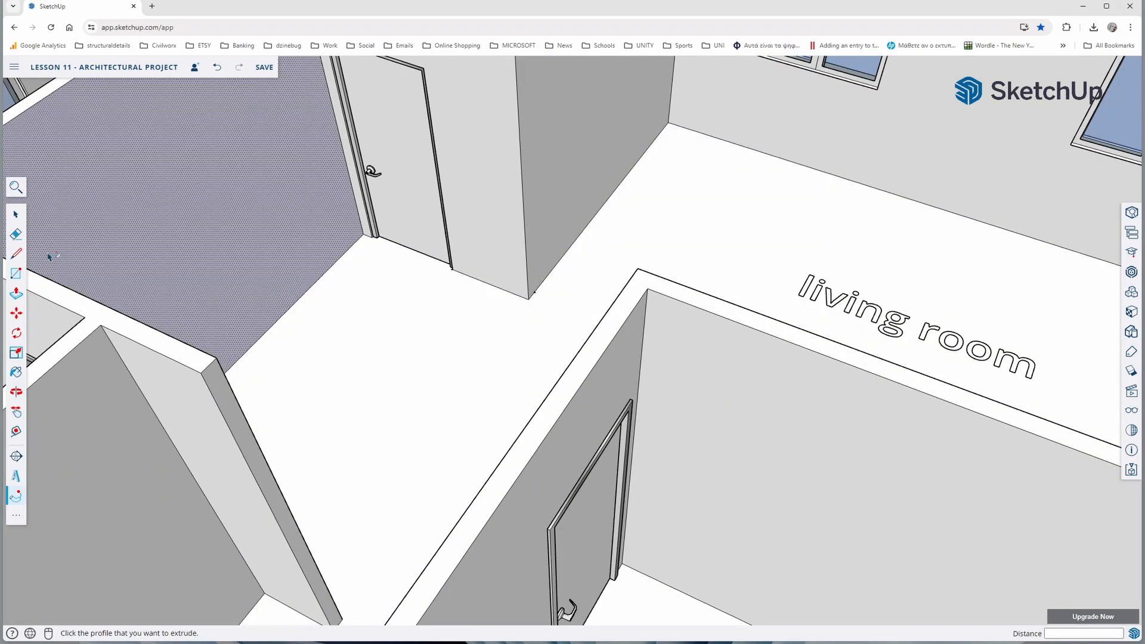
pyautogui.click(16, 255)
pyautogui.scroll(10, 445, 263)
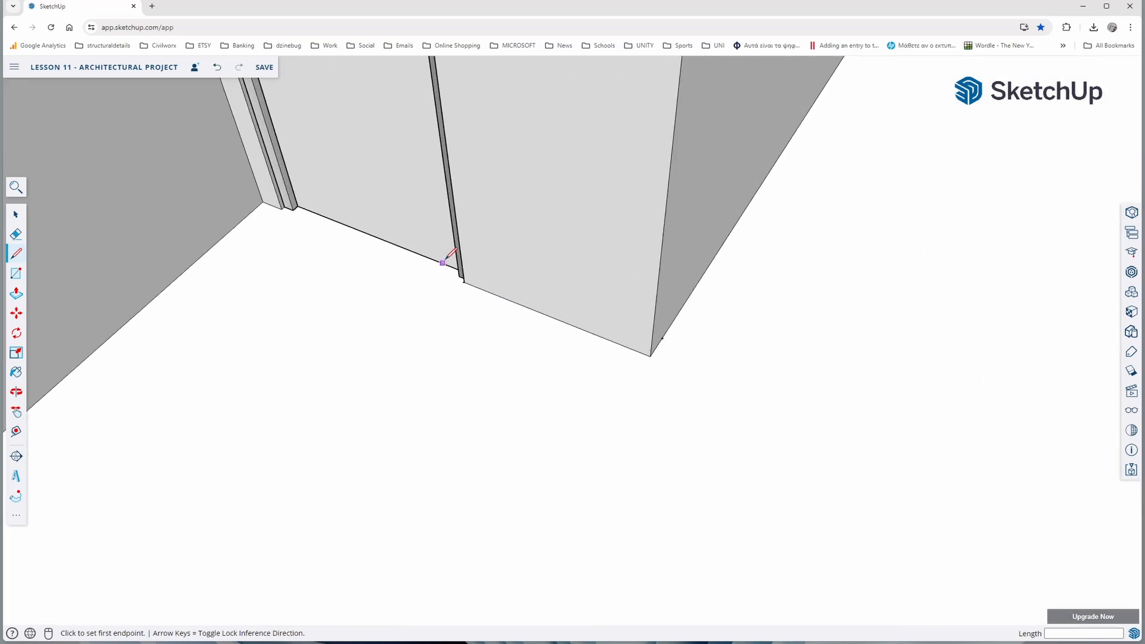
pyautogui.click(441, 283)
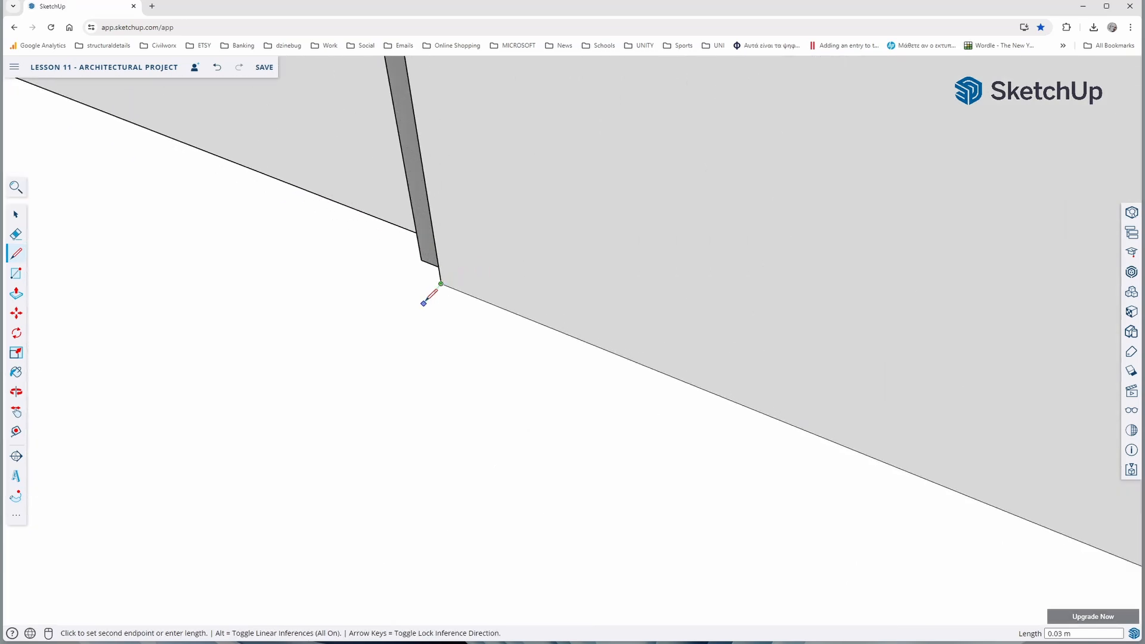
pyautogui.moveTo(428, 298); pyautogui.dragTo(302, 218, button='middle')
pyautogui.moveTo(405, 286); pyautogui.dragTo(307, 294, button='middle')
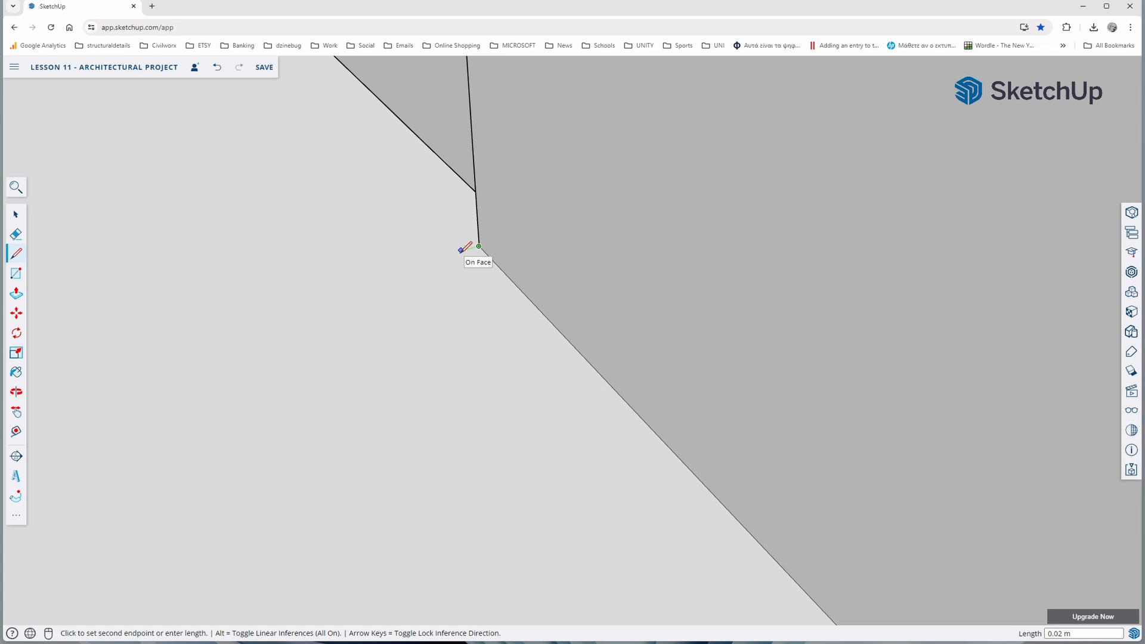
pyautogui.press('Left')
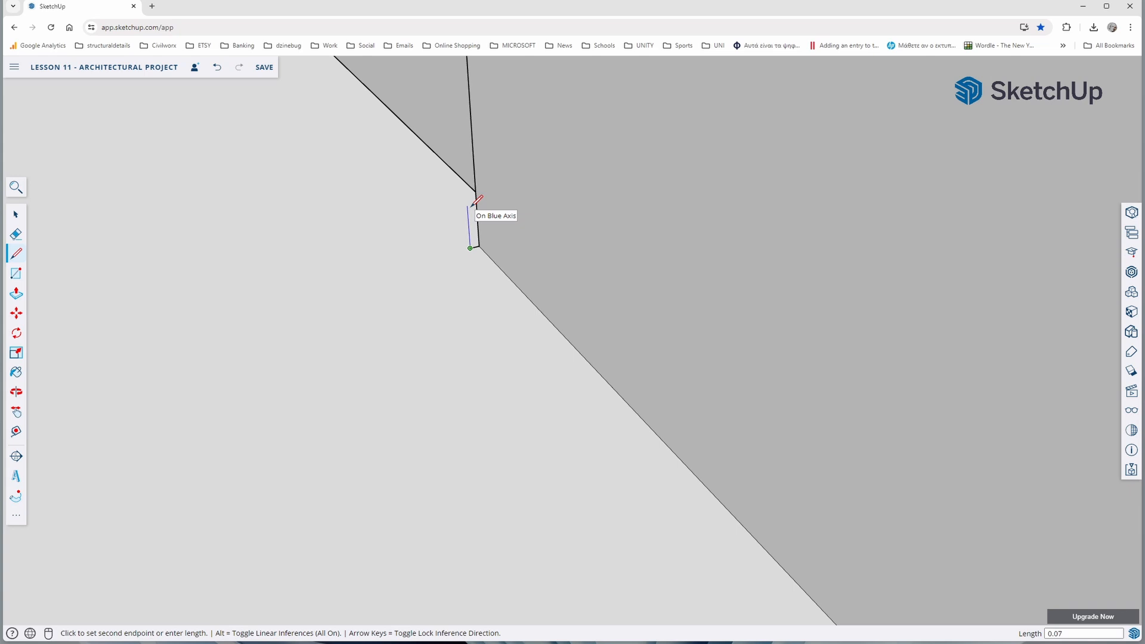
pyautogui.press('Return')
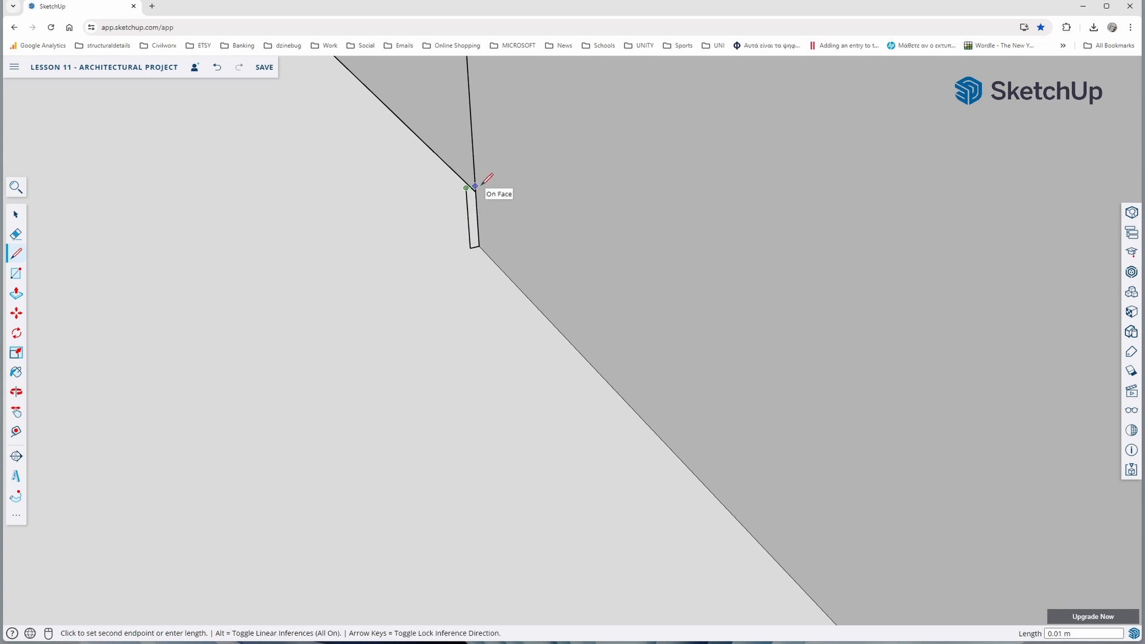
pyautogui.click(481, 183)
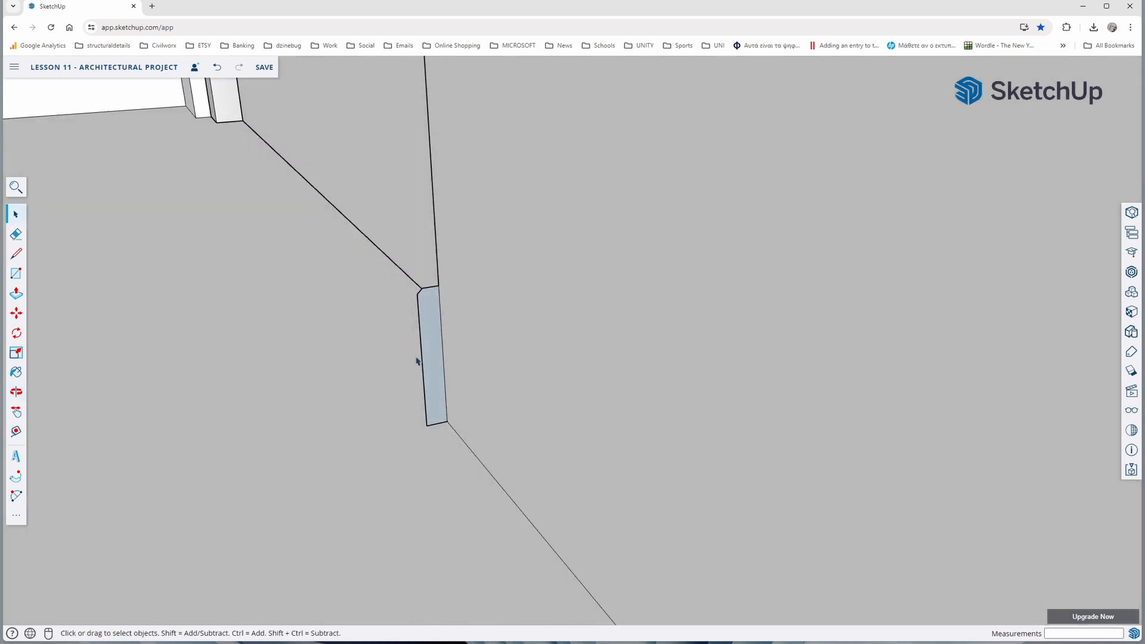
# Use Follow Me on the skirting profile, sweeping it around the wall corner and along the living room's partition to the exterior wall
pyautogui.scroll(4, 417, 357)
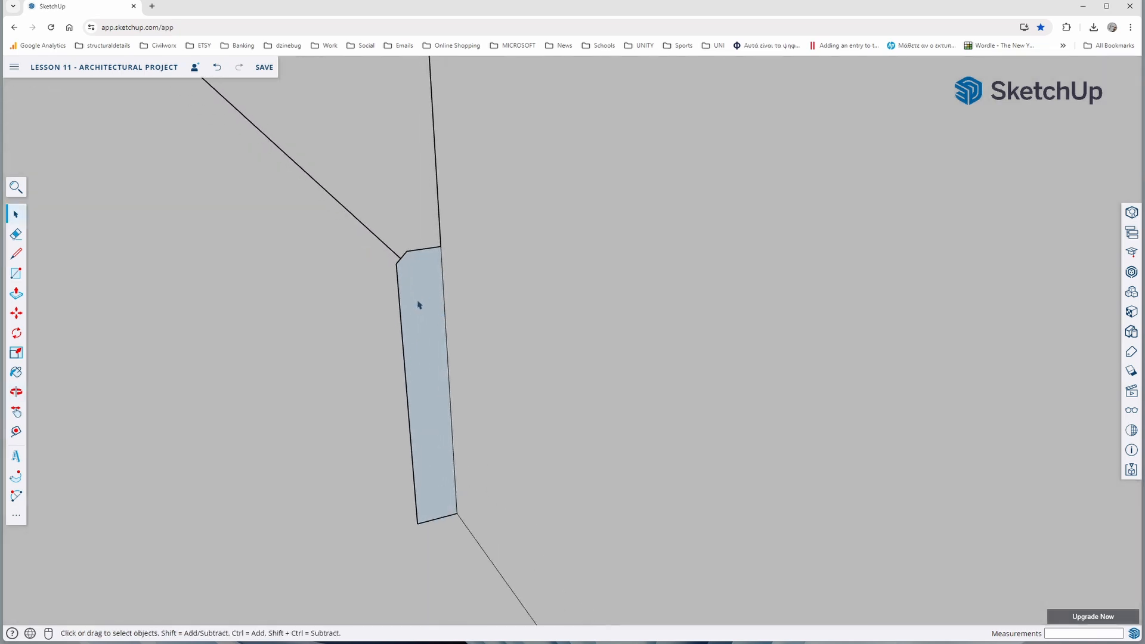
pyautogui.click(16, 477)
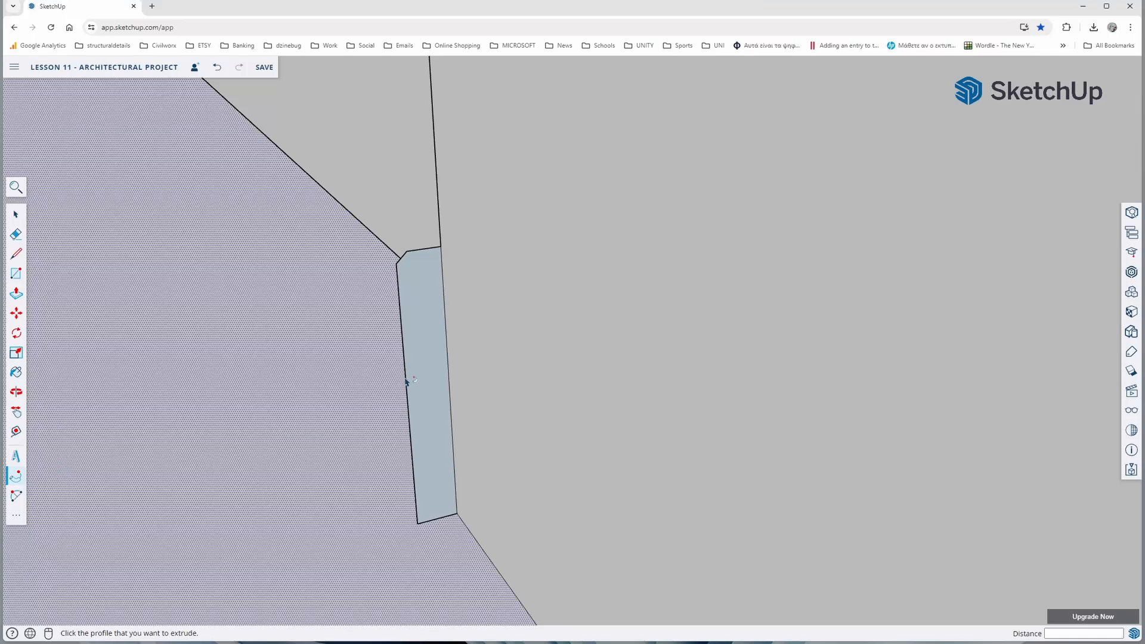
pyautogui.click(416, 373)
pyautogui.scroll(-5, 418, 371)
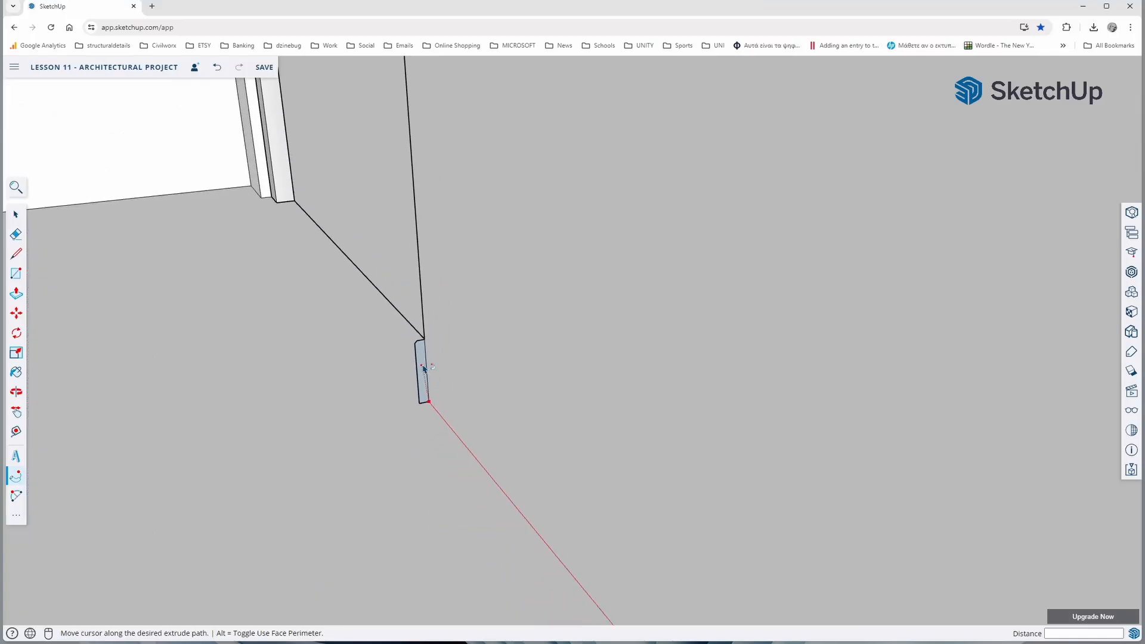
pyautogui.scroll(-3, 426, 382)
pyautogui.scroll(3, 495, 495)
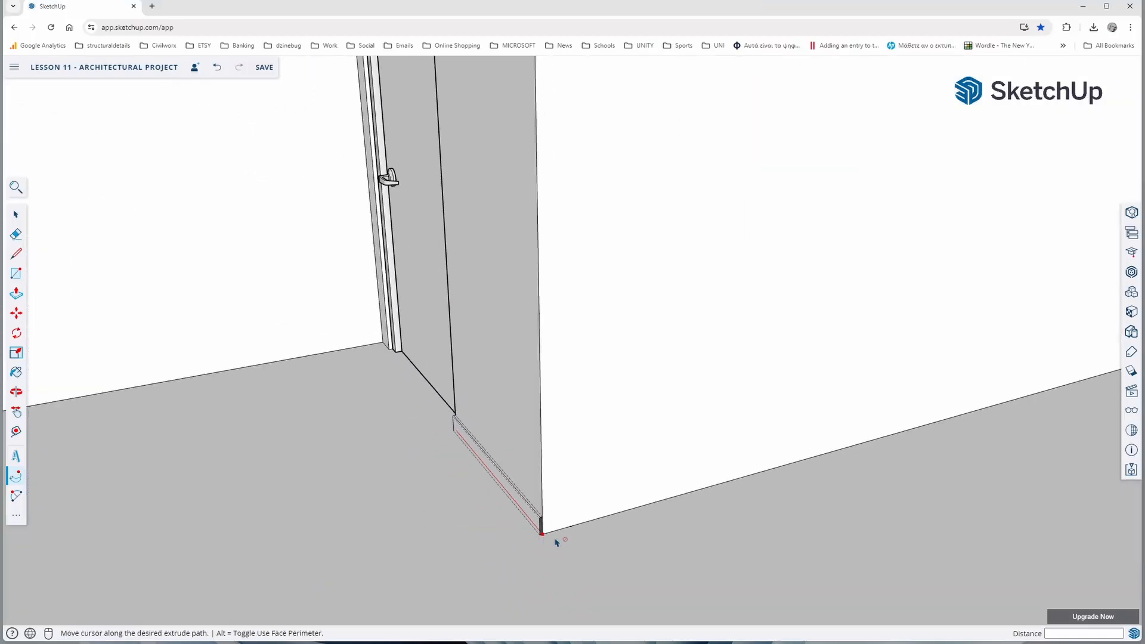
pyautogui.scroll(-3, 556, 543)
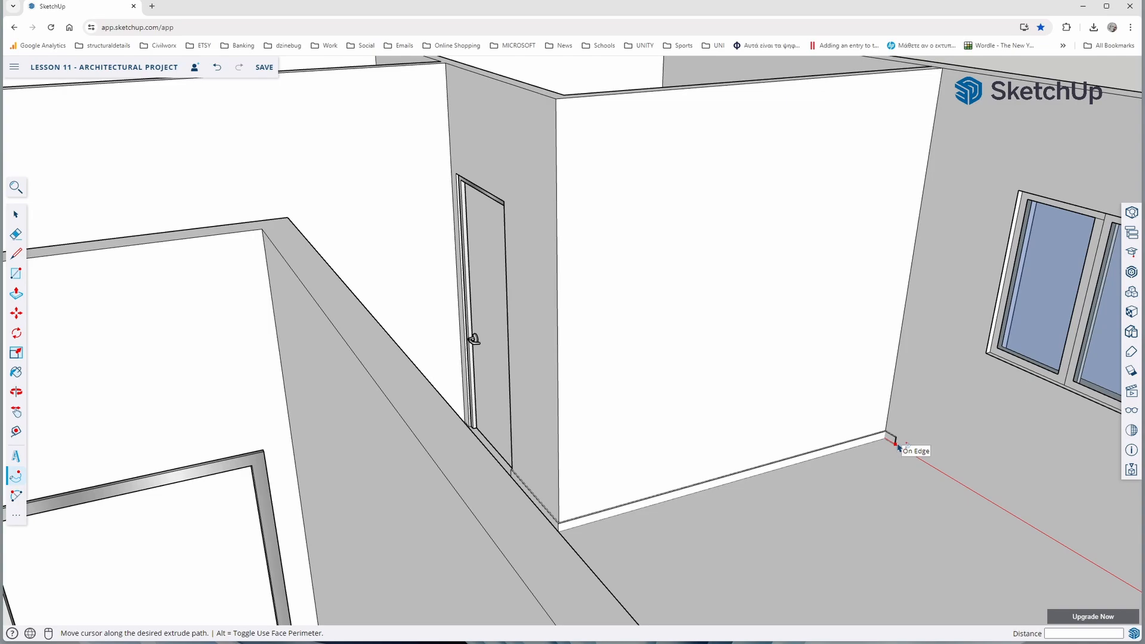
pyautogui.scroll(-10, 899, 447)
pyautogui.moveTo(900, 449); pyautogui.dragTo(1014, 423, button='middle')
pyautogui.moveTo(826, 375); pyautogui.dragTo(1024, 537, button='middle')
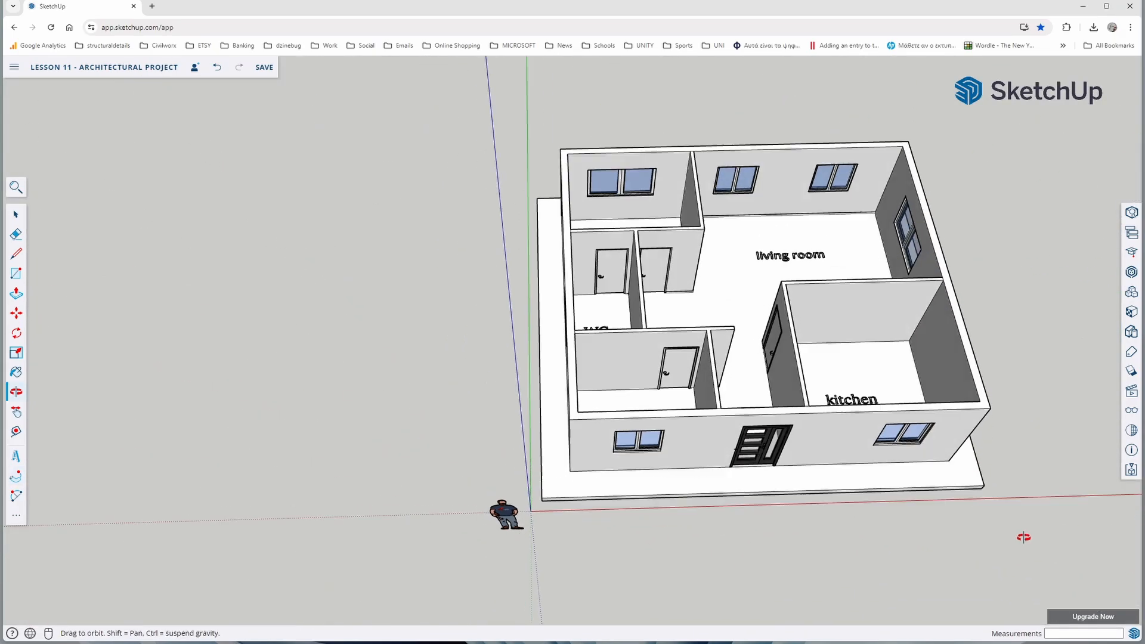
# Continue the skirting sweep around the living room and along the kitchen partition, ending it at the kitchen door frame
pyautogui.scroll(5, 730, 217)
pyautogui.scroll(-3, 810, 232)
pyautogui.scroll(2, 935, 232)
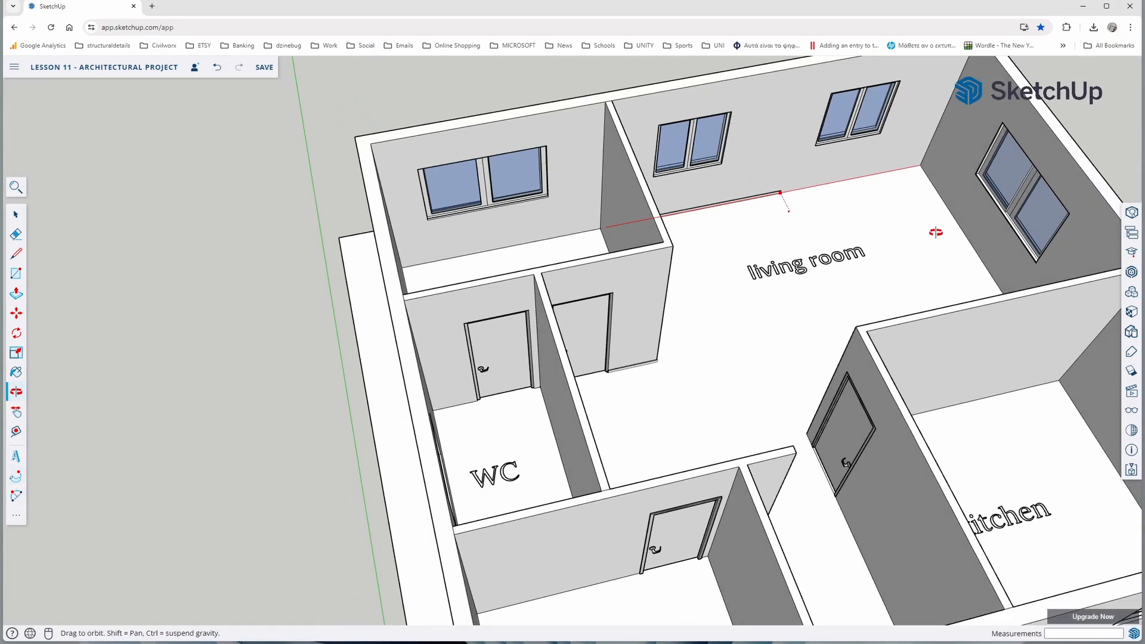
pyautogui.moveTo(936, 232); pyautogui.dragTo(973, 229, button='middle')
pyautogui.moveTo(896, 173); pyautogui.dragTo(1016, 224, button='middle')
pyautogui.moveTo(649, 165); pyautogui.dragTo(500, 145, button='middle')
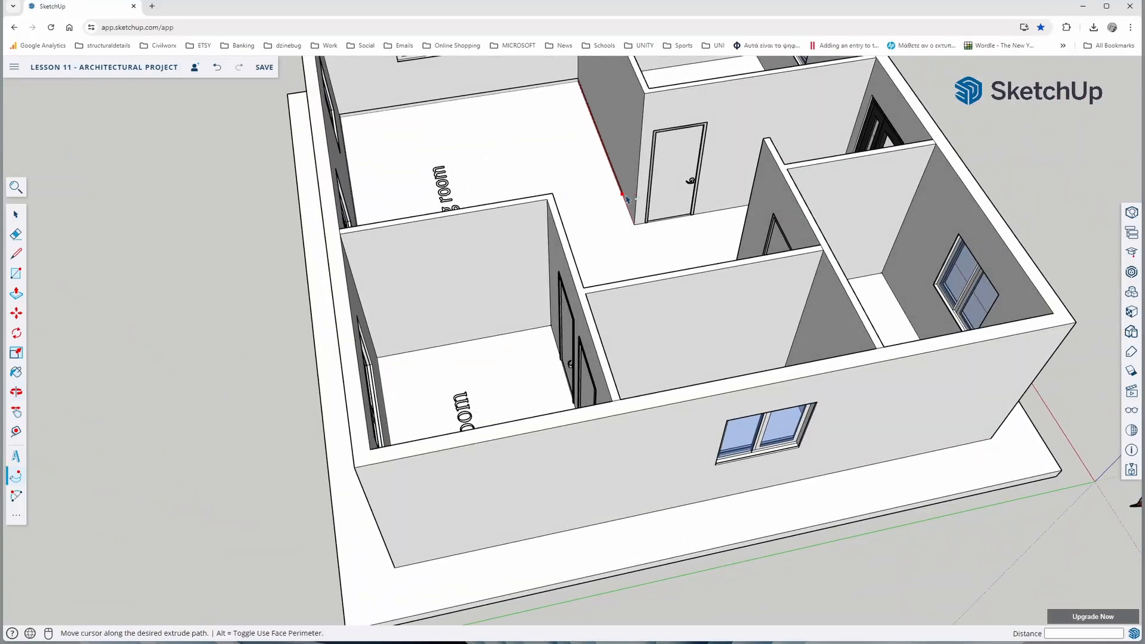
pyautogui.scroll(5, 634, 217)
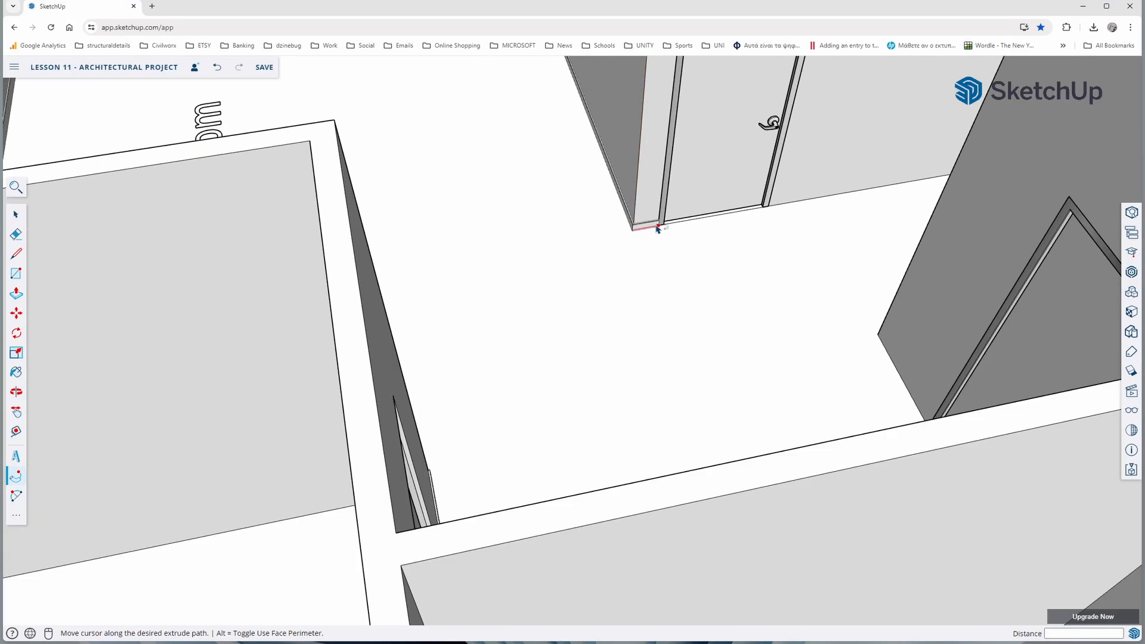
pyautogui.click(657, 227)
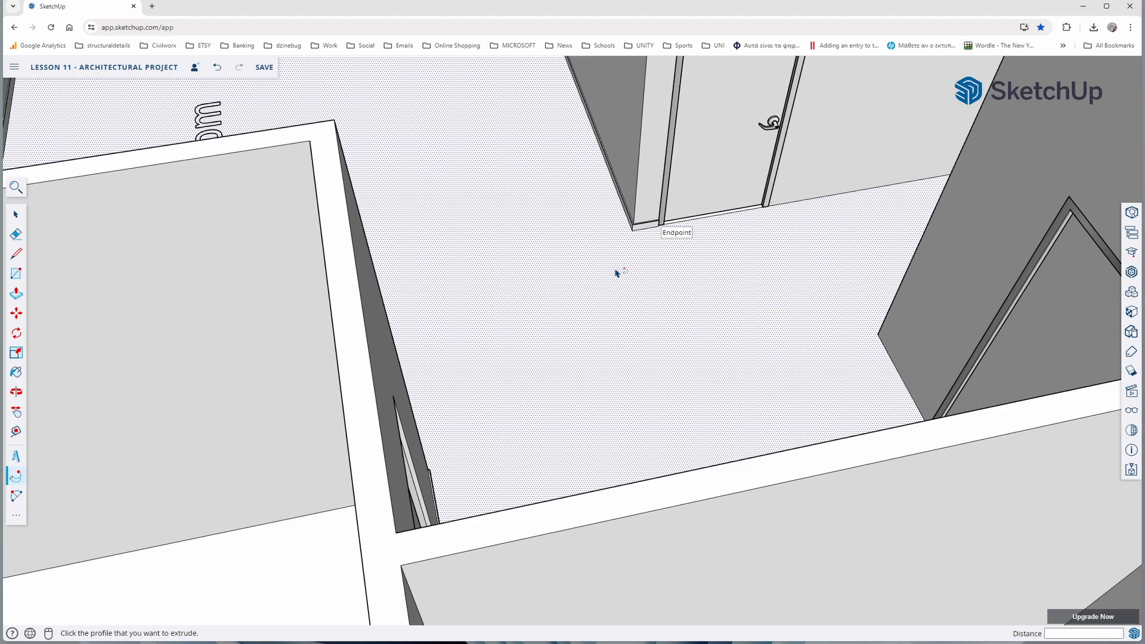
# Draw a 0.07 m high vertical skirting profile at the base of the bedroom door frame, on the hall side nearest the inner corner
pyautogui.scroll(-5, 567, 288)
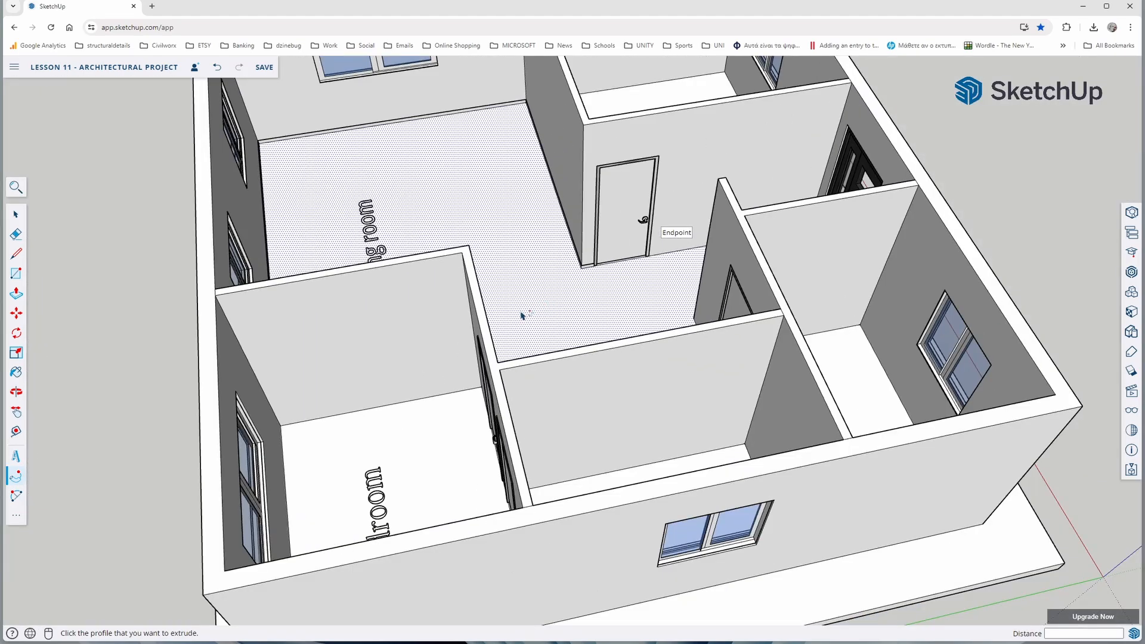
pyautogui.scroll(8, 519, 275)
pyautogui.press('l')
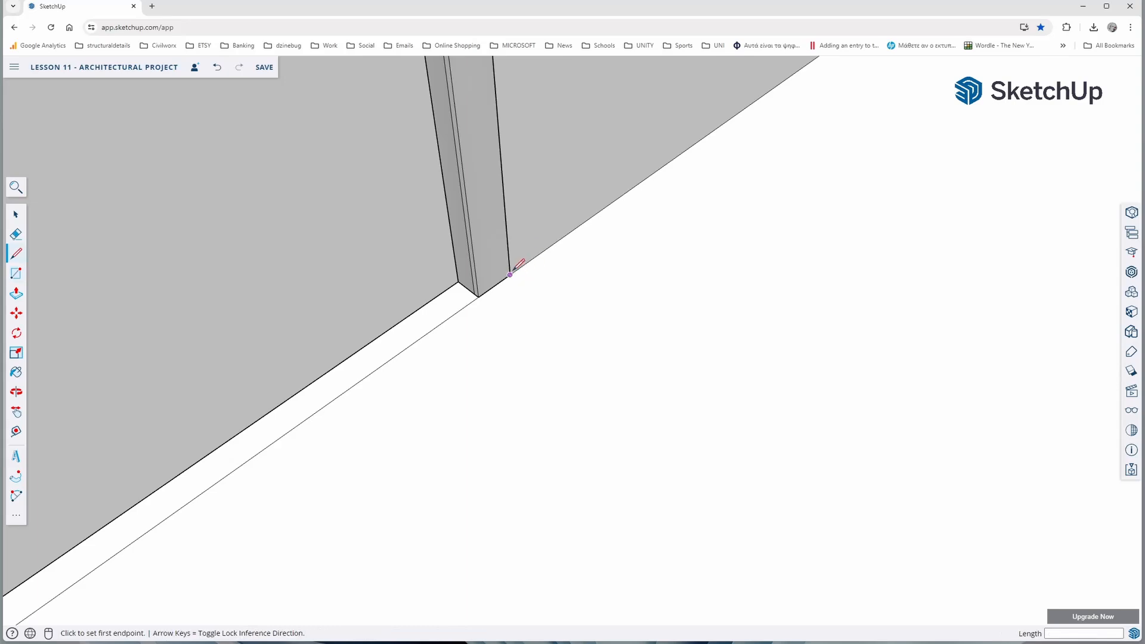
pyautogui.click(510, 275)
pyautogui.write('.07')
pyautogui.press('Return')
pyautogui.scroll(3, 519, 233)
pyautogui.click(504, 228)
# Use Follow Me on the profile beside the bedroom door, sweeping it along the wall base to the hall corner
pyautogui.click(17, 476)
pyautogui.click(507, 271)
pyautogui.scroll(-7, 681, 166)
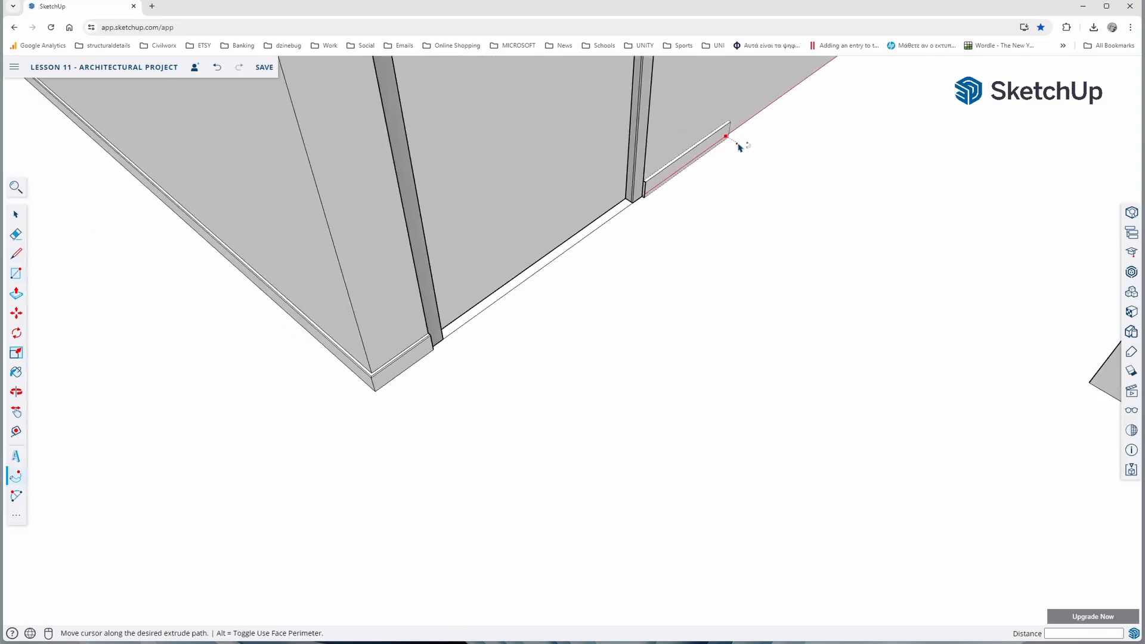
pyautogui.moveTo(738, 147); pyautogui.dragTo(716, 131, button='middle')
pyautogui.scroll(5, 716, 130)
pyautogui.click(733, 181)
# Draw a skirting profile 0.01 m thick and 0.07 m high at the hall-side base of the WC door frame, nearest the inner corner
pyautogui.scroll(-10, 733, 181)
pyautogui.moveTo(488, 383); pyautogui.dragTo(716, 381, button='middle')
pyautogui.scroll(5, 370, 352)
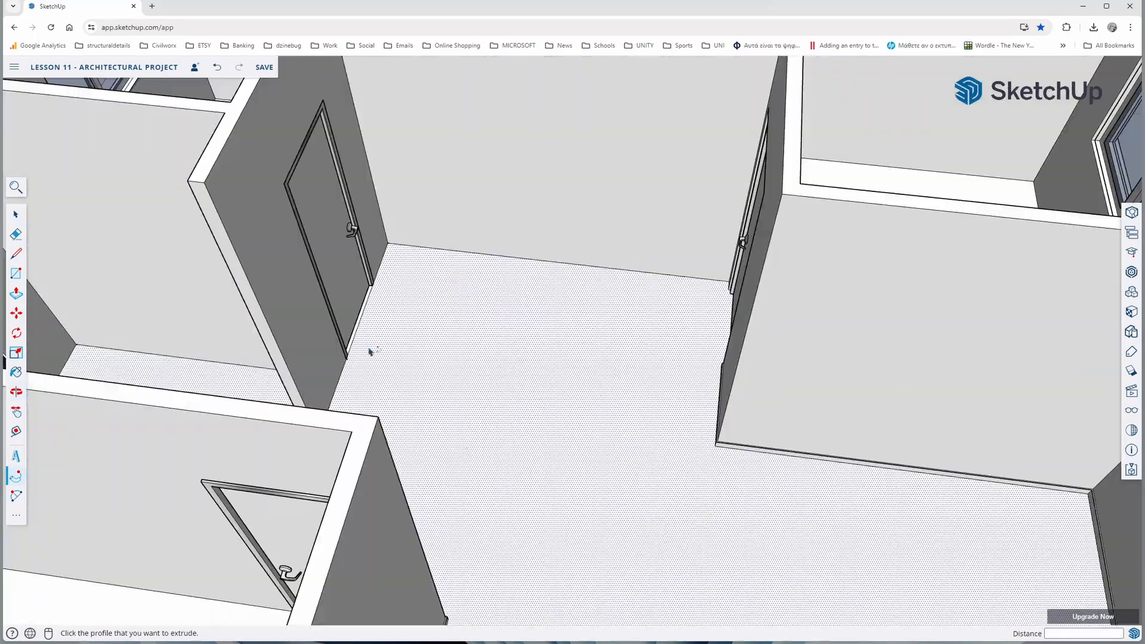
pyautogui.moveTo(370, 352); pyautogui.dragTo(310, 333, button='middle')
pyautogui.scroll(6, 362, 257)
pyautogui.press('l')
pyautogui.click(361, 254)
pyautogui.write('.01')
pyautogui.press('Return')
pyautogui.write('.07')
pyautogui.press('Return')
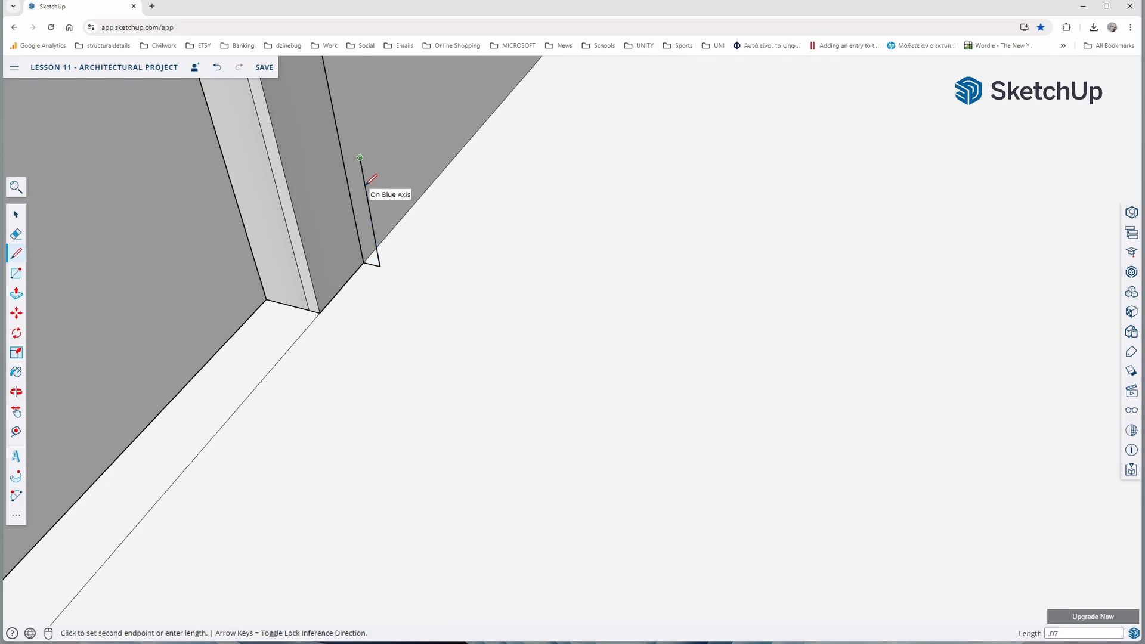
pyautogui.click(343, 154)
# Use Follow Me on the WC door profile, sweeping it around the inner corner and along the hall wall to the skirting by the bedroom door
pyautogui.click(17, 476)
pyautogui.click(365, 236)
pyautogui.scroll(-10, 695, 124)
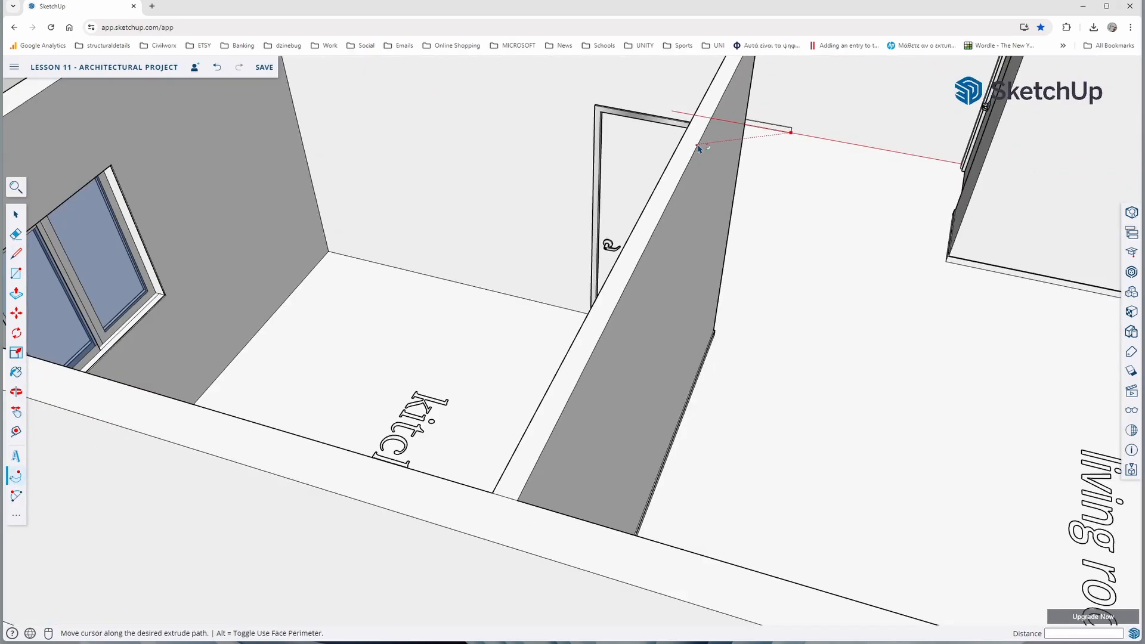
pyautogui.scroll(-8, 699, 149)
pyautogui.moveTo(454, 299); pyautogui.dragTo(596, 314, button='middle')
pyautogui.scroll(10, 596, 314)
pyautogui.click(818, 245)
# Draw another 0.01 by 0.07 m skirting profile at the base of the opposite side of the WC door frame
pyautogui.moveTo(656, 334); pyautogui.dragTo(284, 382, button='middle')
pyautogui.scroll(1, 293, 349)
pyautogui.press('l')
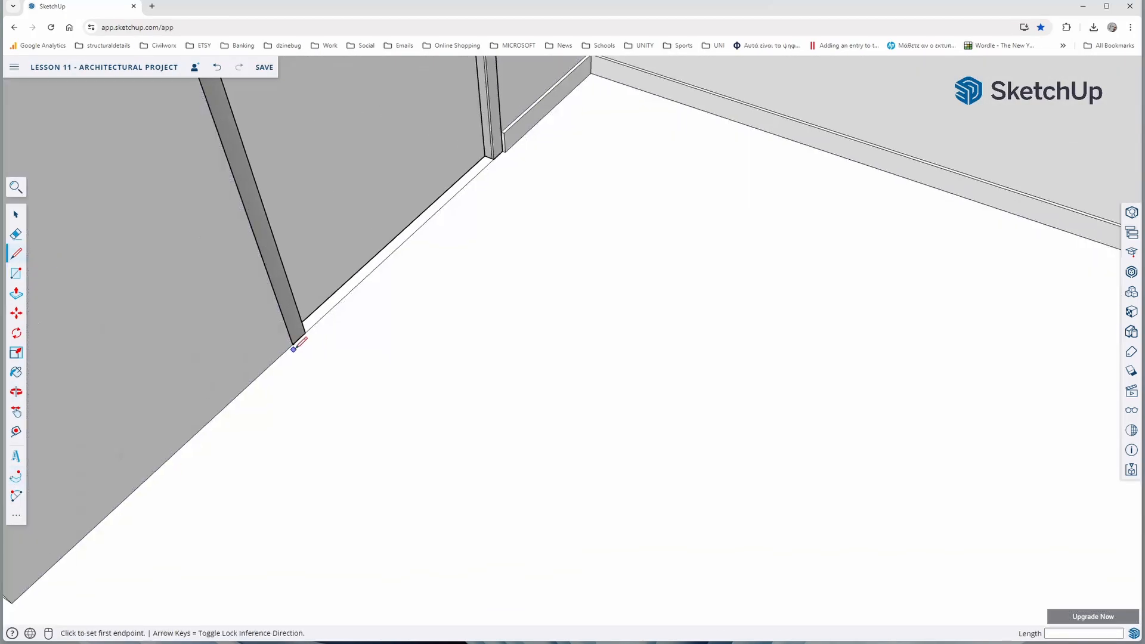
pyautogui.click(293, 346)
pyautogui.write('.01')
pyautogui.press('Return')
pyautogui.write('.07')
pyautogui.press('Return')
pyautogui.click(297, 233)
# Use Follow Me on this profile, sweeping it around the partition's free end and through the entrance passage to the entrance door frame
pyautogui.click(16, 476)
pyautogui.click(322, 335)
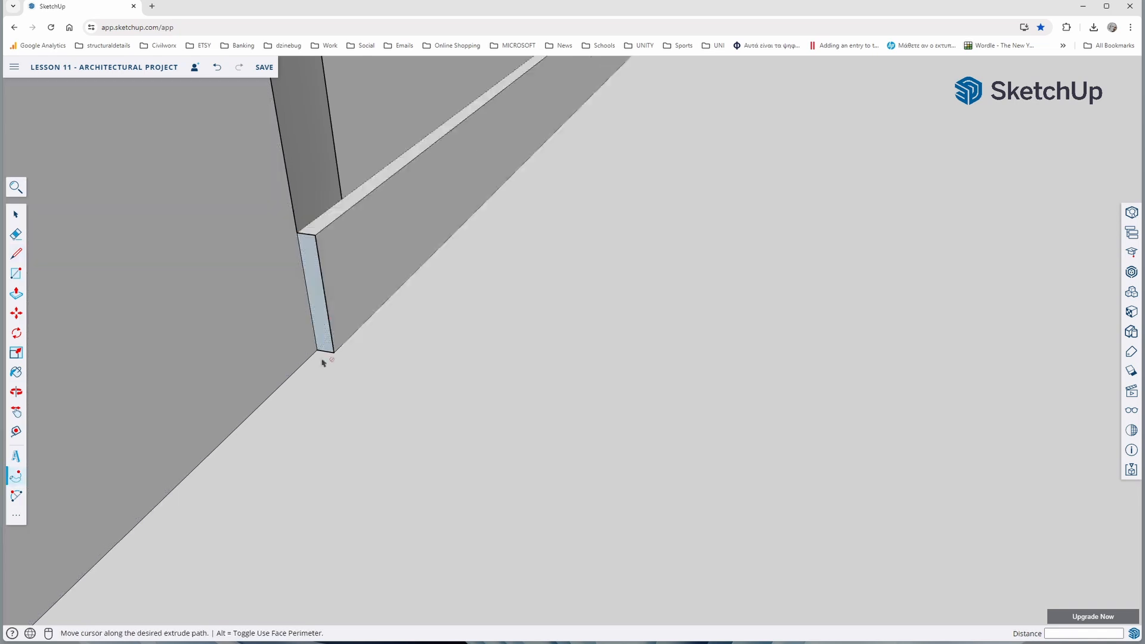
pyautogui.scroll(-10, 145, 460)
pyautogui.moveTo(358, 405); pyautogui.dragTo(668, 477, button='middle')
pyautogui.scroll(8, 679, 516)
pyautogui.scroll(-3, 596, 477)
pyautogui.moveTo(459, 465); pyautogui.dragTo(254, 487, button='middle')
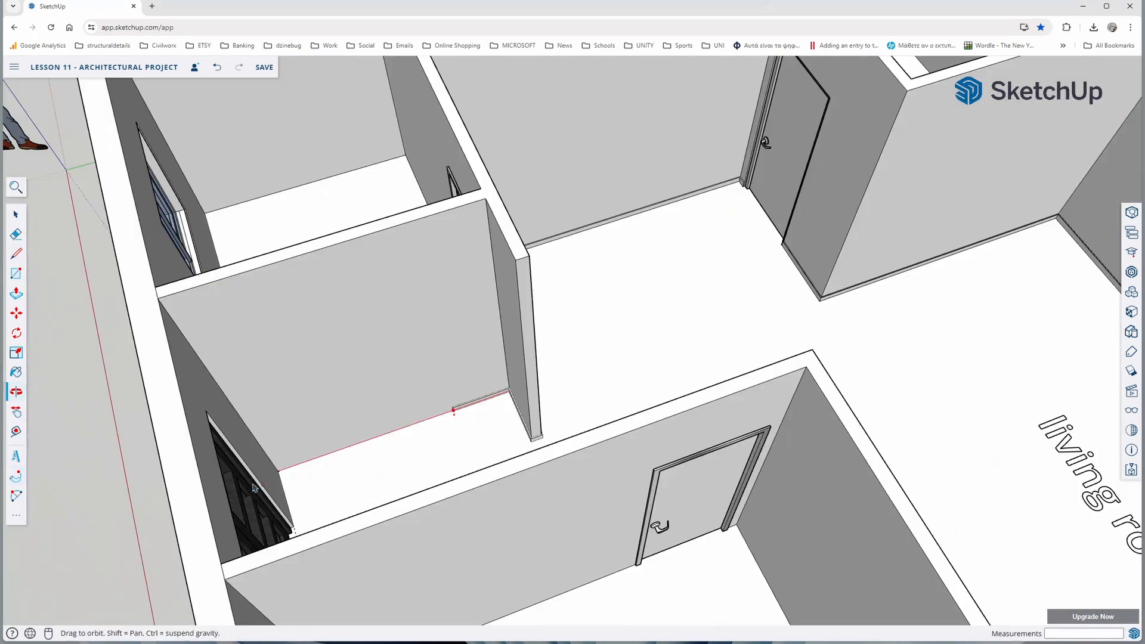
pyautogui.click(291, 529)
# Examine the skirting around the hall, entrance passage and living room, and the whole building, from several sides
pyautogui.scroll(-5, 287, 501)
pyautogui.scroll(-2, 278, 408)
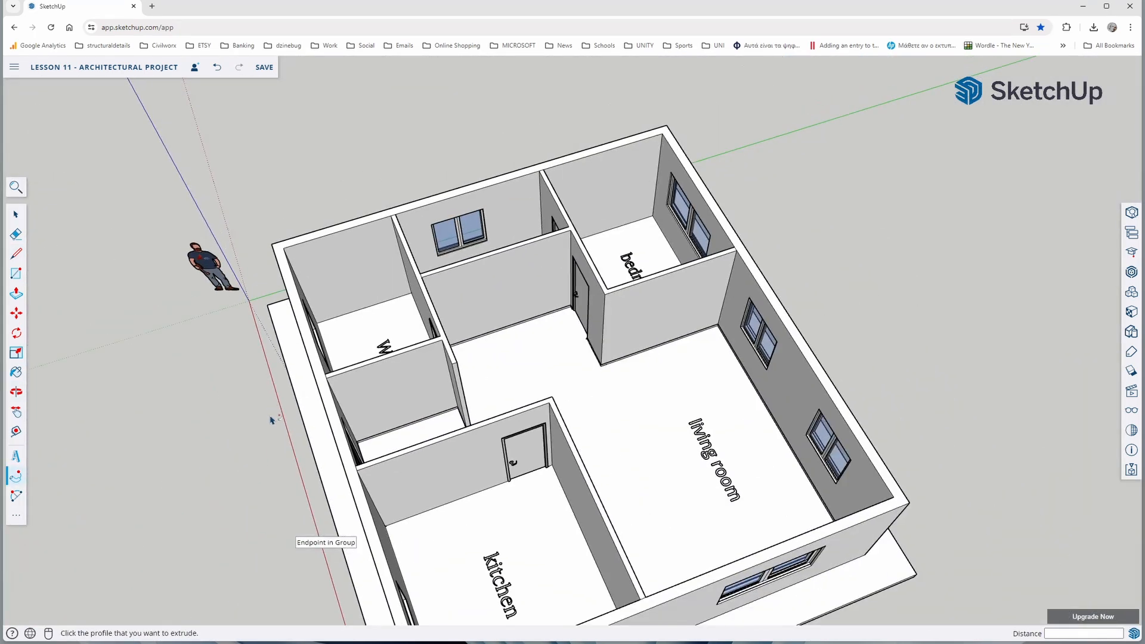
pyautogui.moveTo(274, 421); pyautogui.dragTo(491, 393, button='middle')
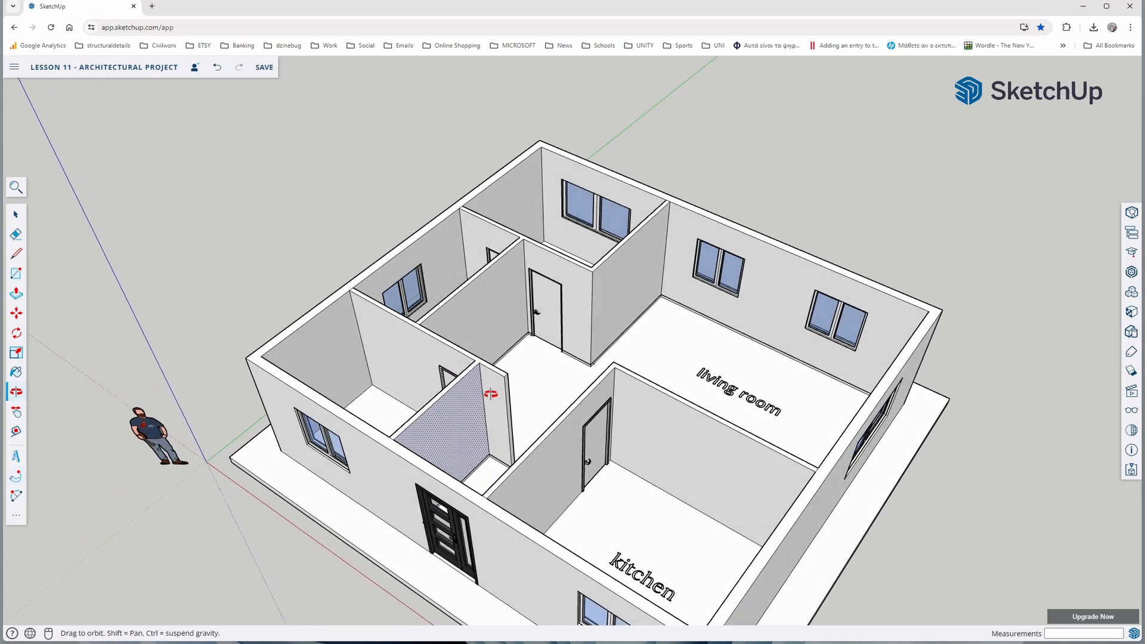
pyautogui.scroll(-3, 624, 356)
pyautogui.moveTo(624, 356); pyautogui.dragTo(572, 302, button='middle')
pyautogui.scroll(5, 631, 288)
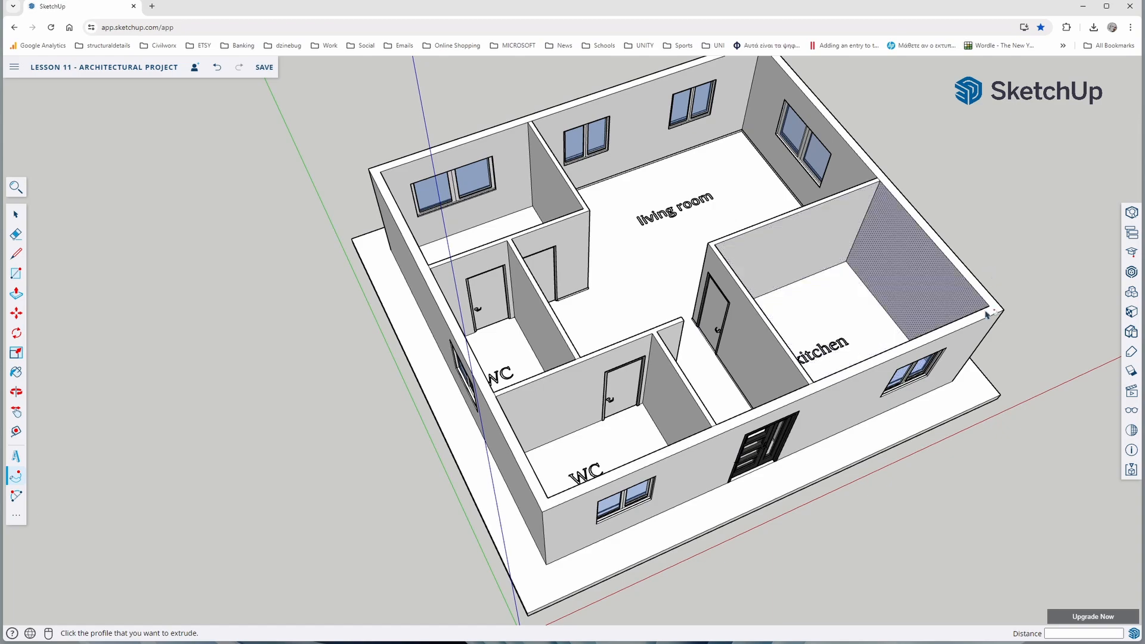
pyautogui.moveTo(529, 392); pyautogui.dragTo(455, 328, button='middle')
pyautogui.scroll(5, 596, 388)
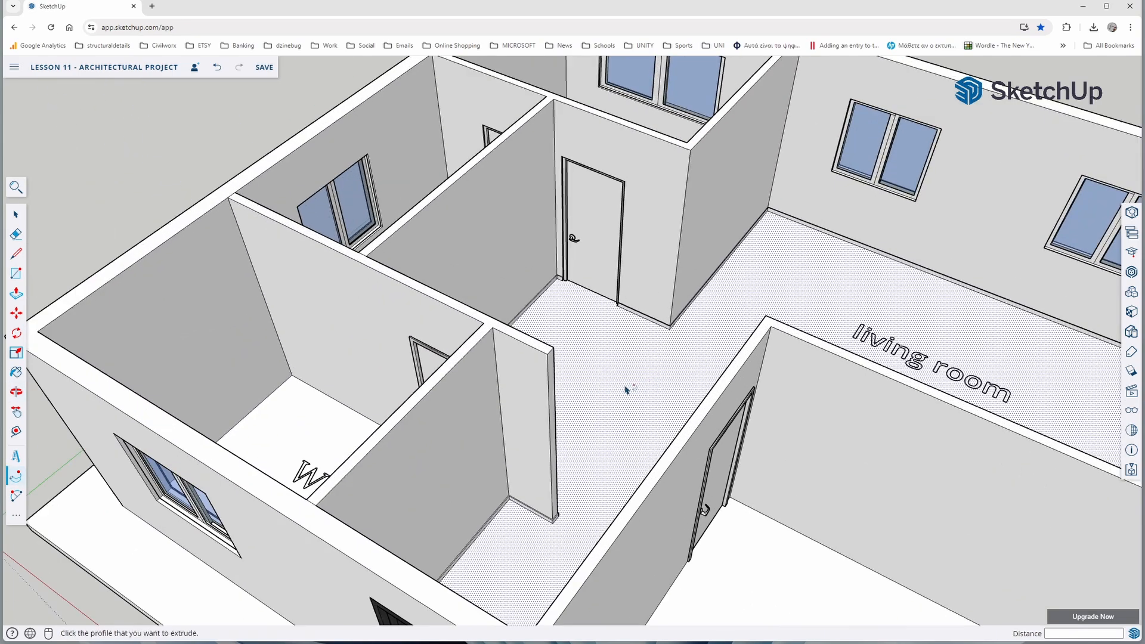
pyautogui.scroll(-5, 494, 385)
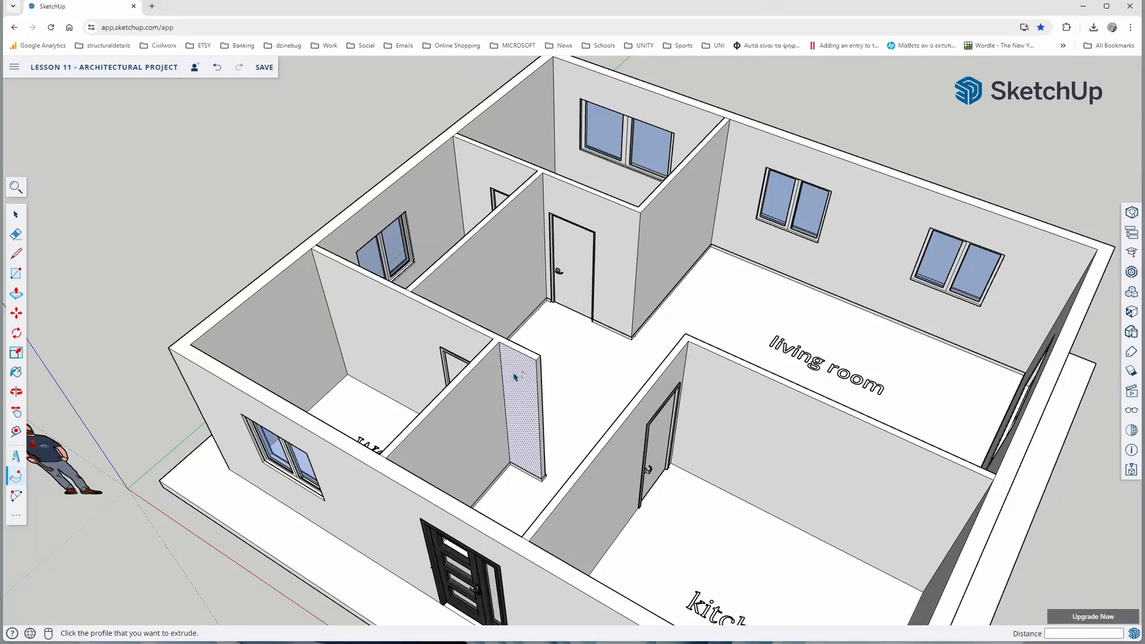
pyautogui.scroll(-6, 515, 377)
pyautogui.moveTo(515, 376); pyautogui.dragTo(563, 348, button='middle')
pyautogui.scroll(3, 475, 413)
pyautogui.moveTo(477, 415); pyautogui.dragTo(554, 384, button='middle')
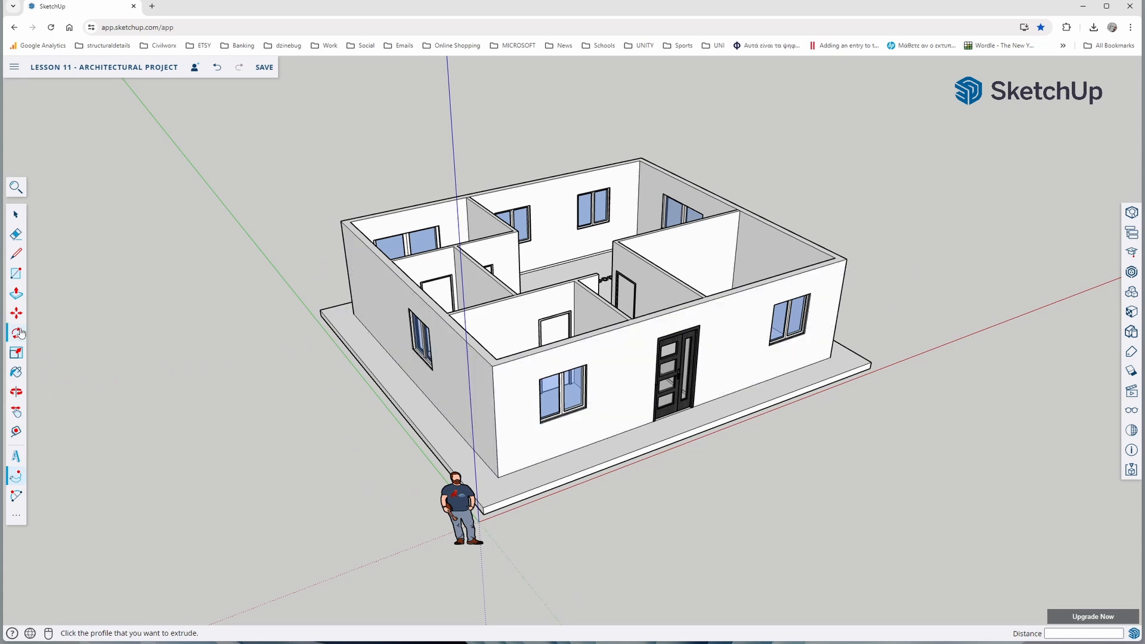
# Draw a vertical band profile 0.05 m deep and 0.2 m high at the top outer corner of the front wall
pyautogui.click(16, 253)
pyautogui.scroll(4, 451, 374)
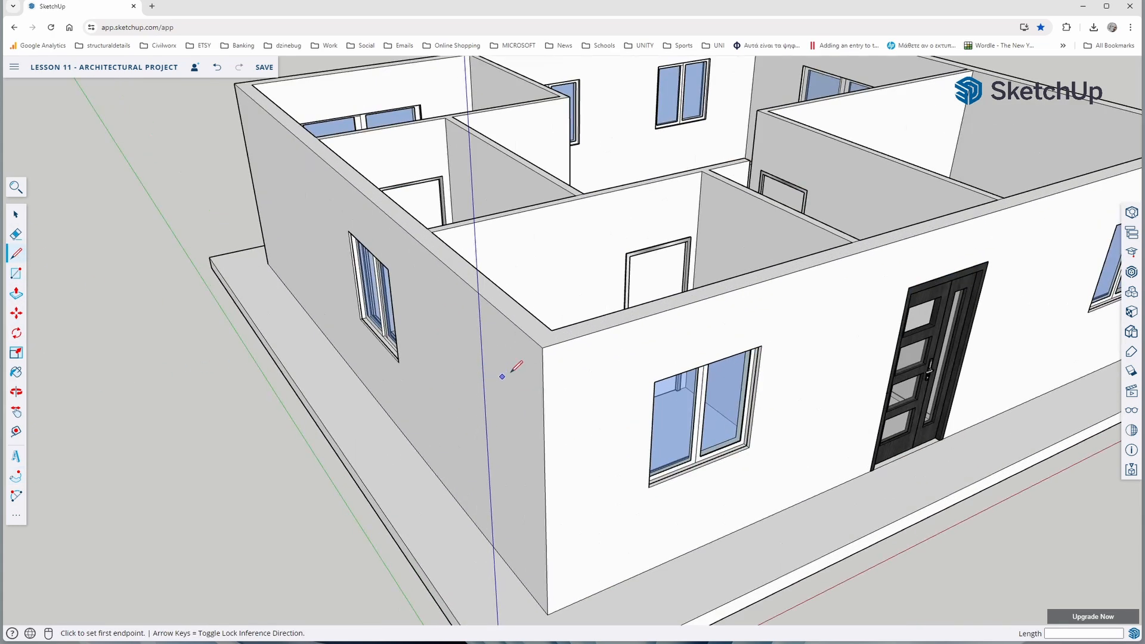
pyautogui.click(542, 347)
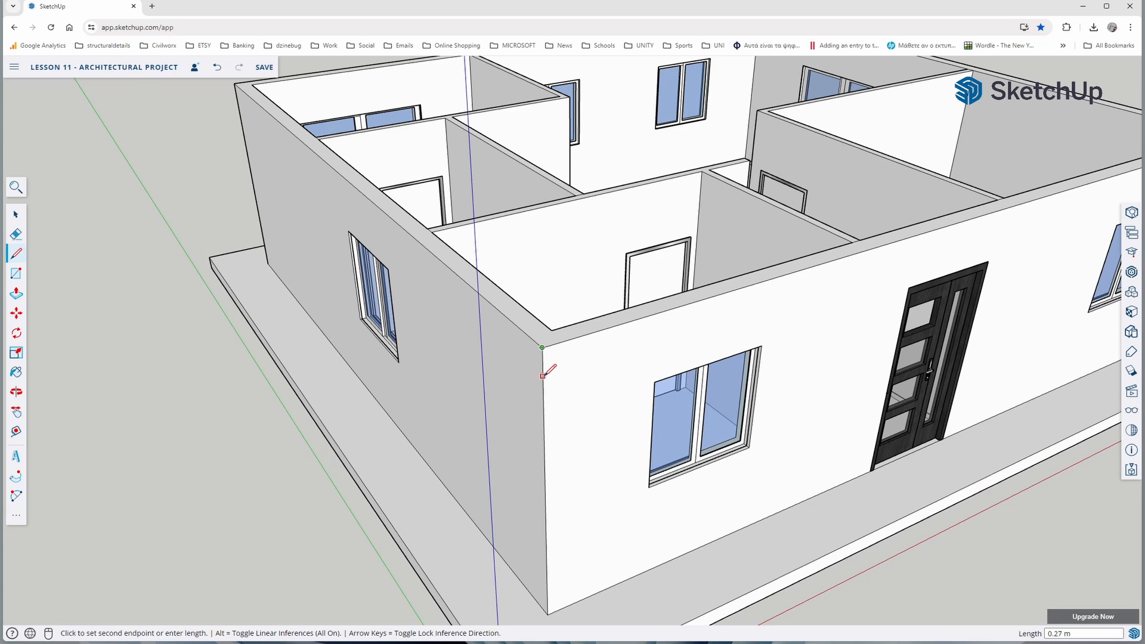
pyautogui.scroll(2, 543, 376)
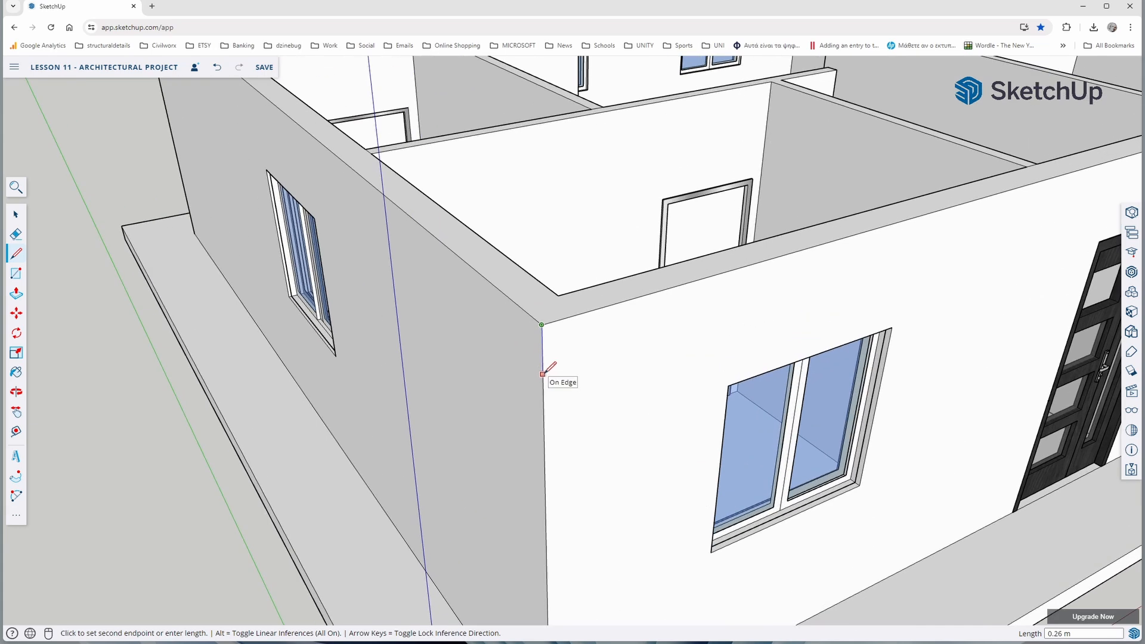
pyautogui.write('.2')
pyautogui.press('Return')
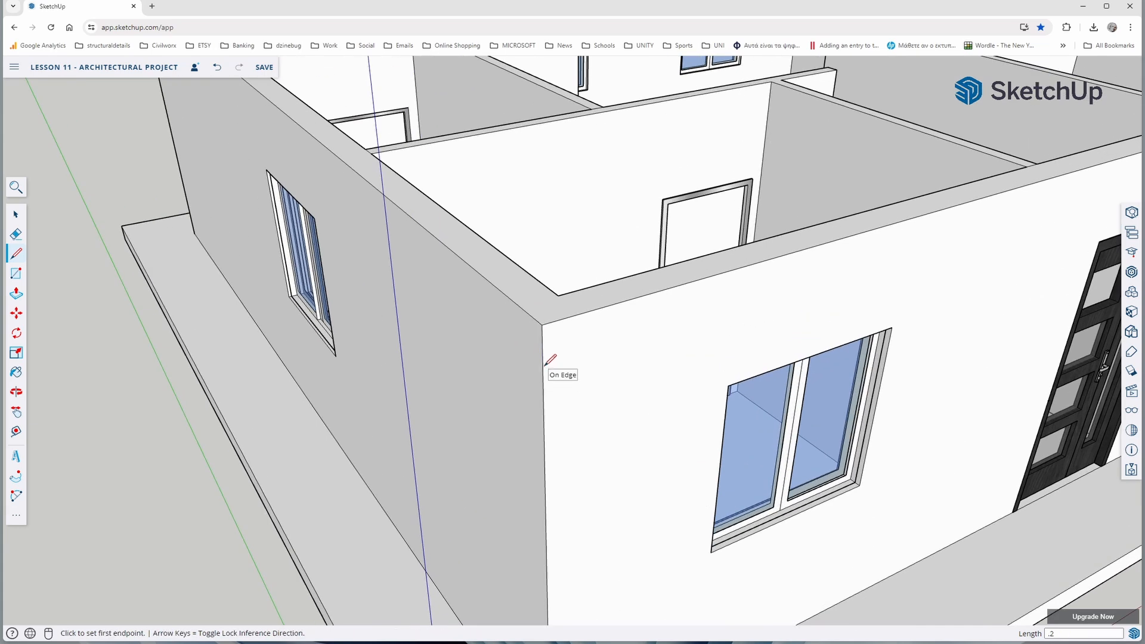
pyautogui.click(544, 358)
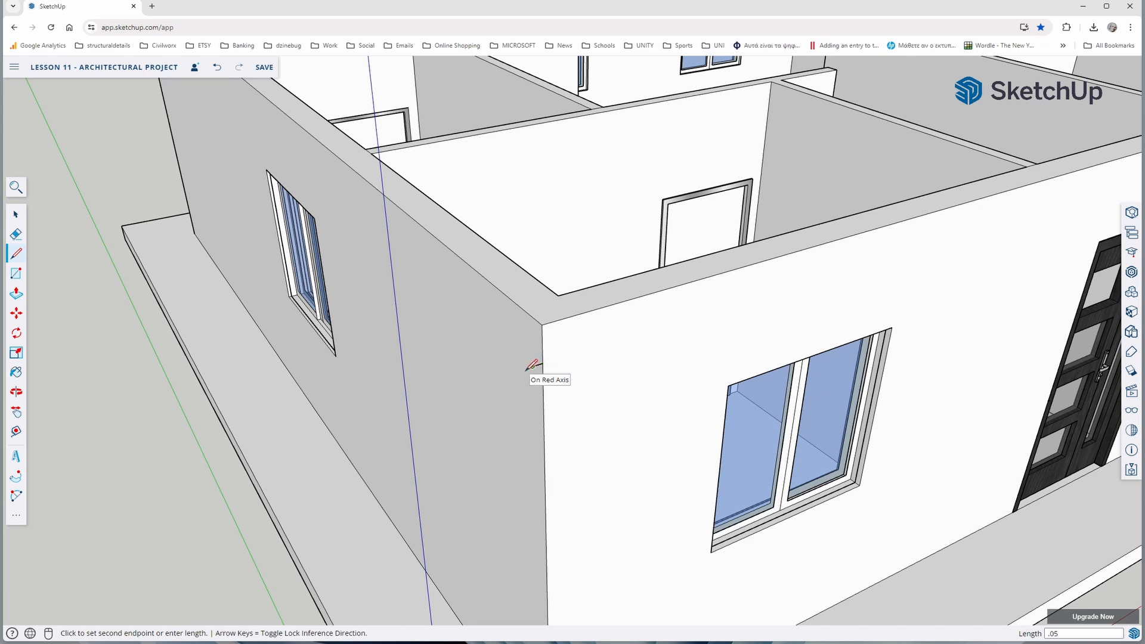
pyautogui.write('.05')
pyautogui.press('Return')
pyautogui.write('.')
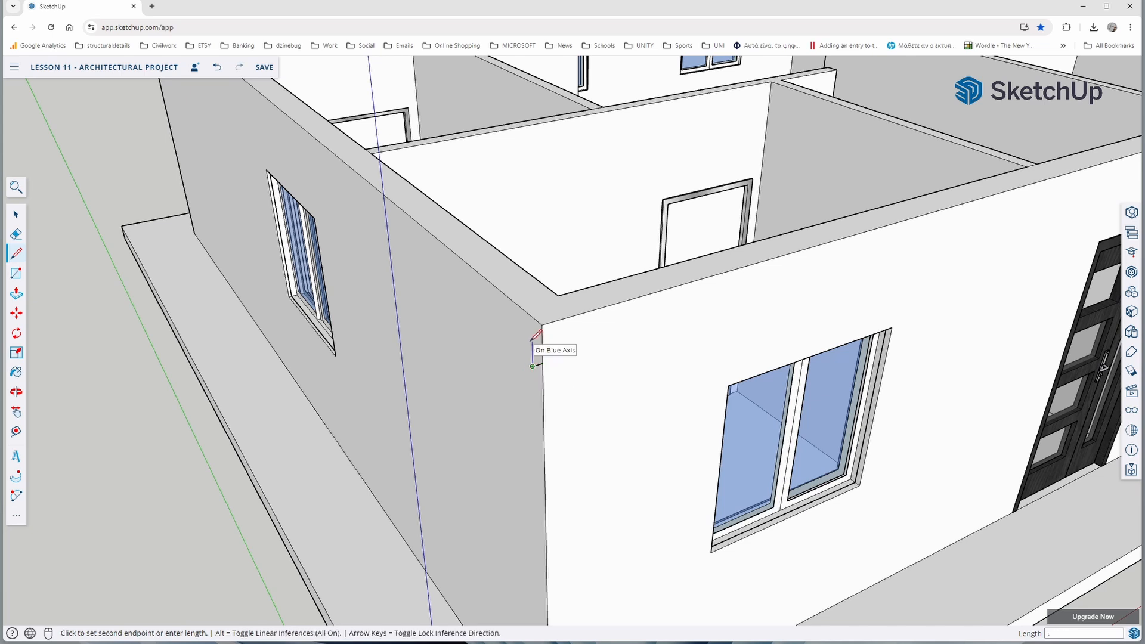
pyautogui.write('2')
pyautogui.press('Return')
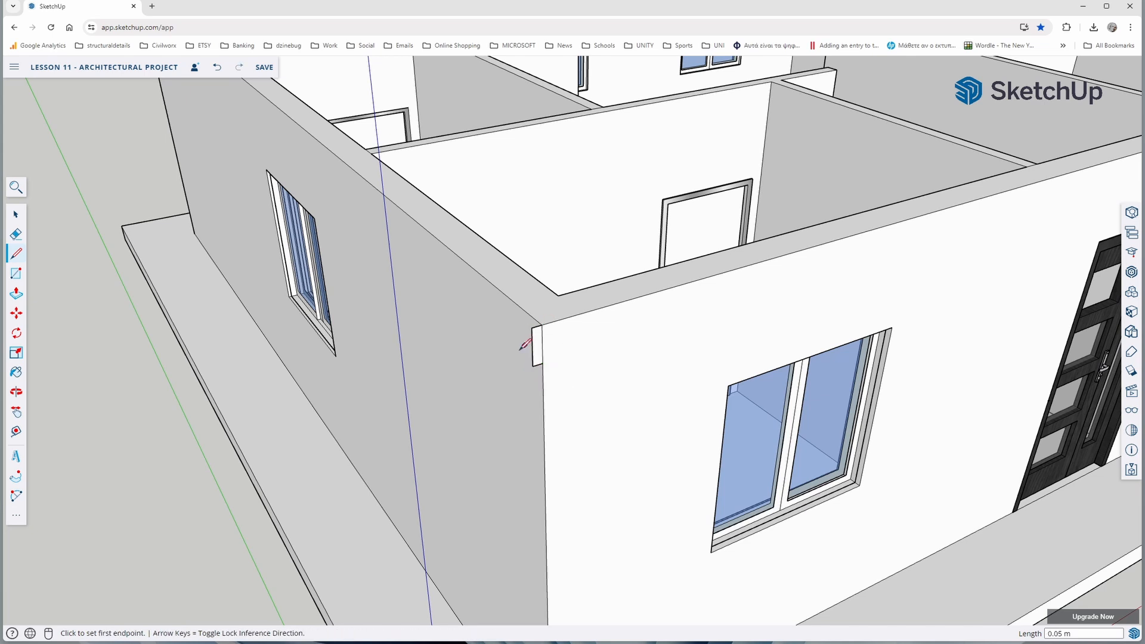
# Use Follow Me on the band profile, sweeping it around the top of all exterior walls back to its starting corner
pyautogui.click(16, 476)
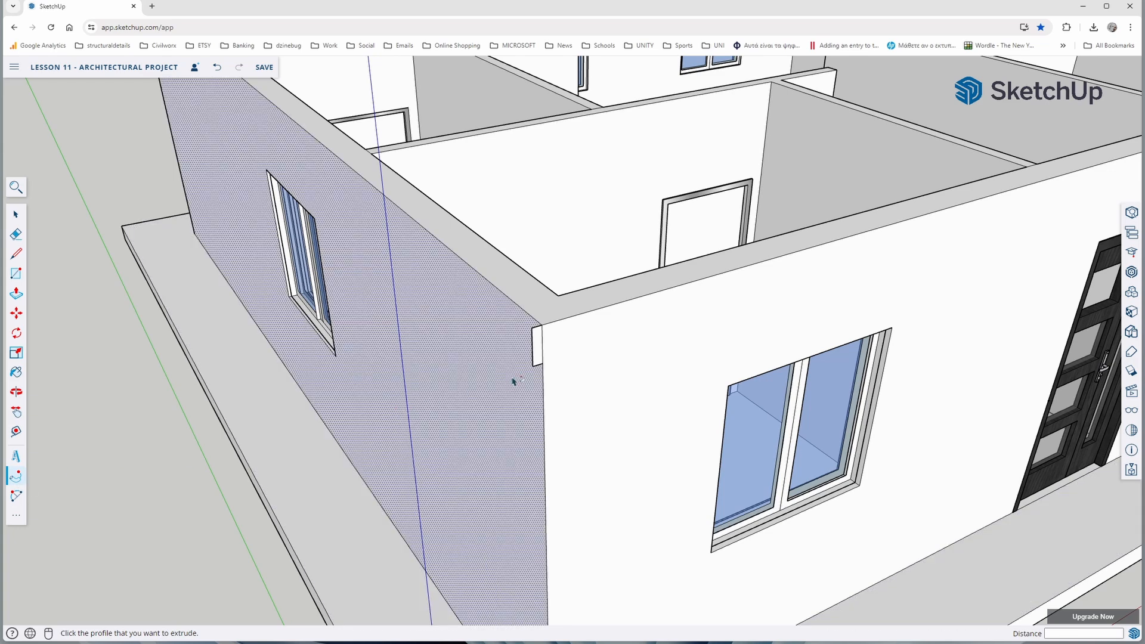
pyautogui.click(537, 355)
pyautogui.scroll(-6, 536, 355)
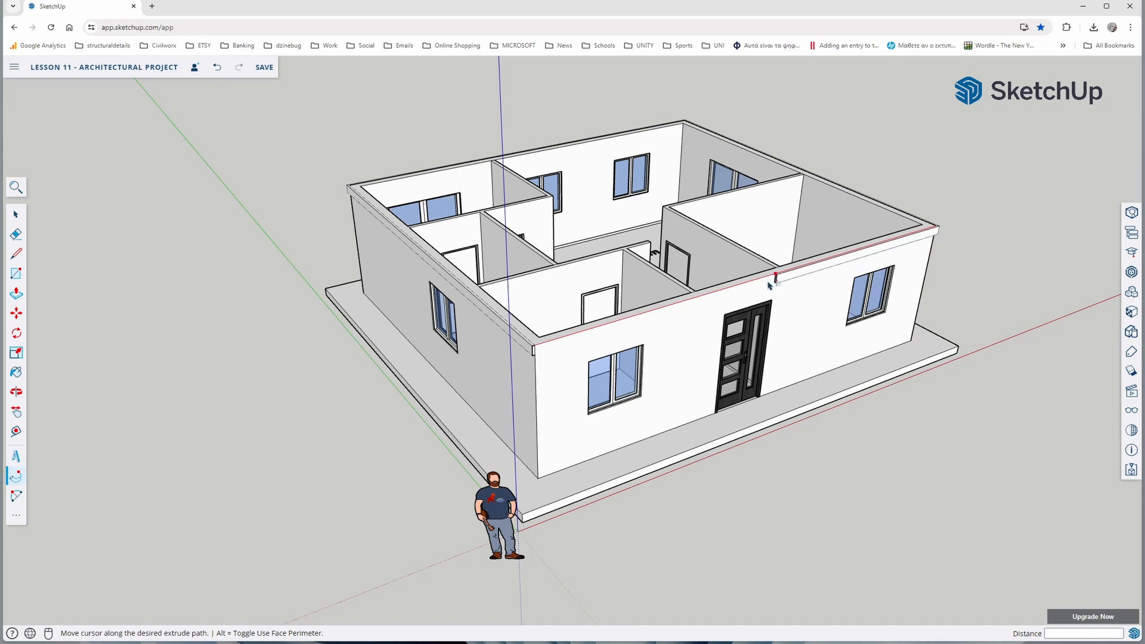
pyautogui.scroll(5, 541, 346)
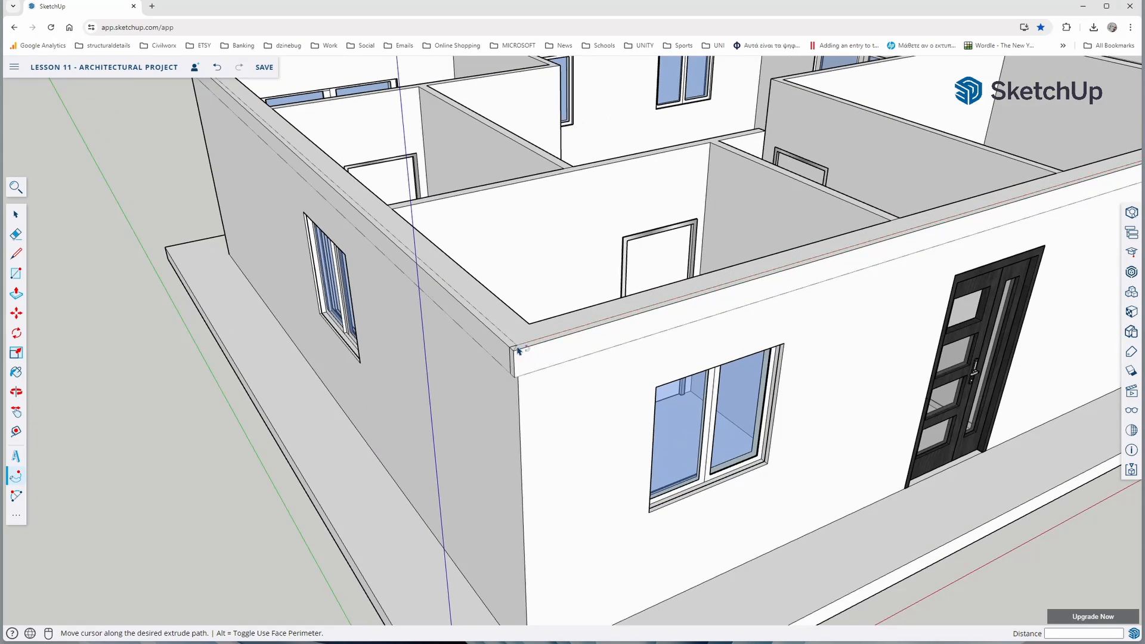
pyautogui.click(519, 349)
pyautogui.scroll(-5, 461, 396)
pyautogui.moveTo(490, 361); pyautogui.dragTo(406, 344, button='middle')
pyautogui.moveTo(406, 343); pyautogui.dragTo(683, 224)
pyautogui.moveTo(683, 224); pyautogui.dragTo(467, 377, button='middle')
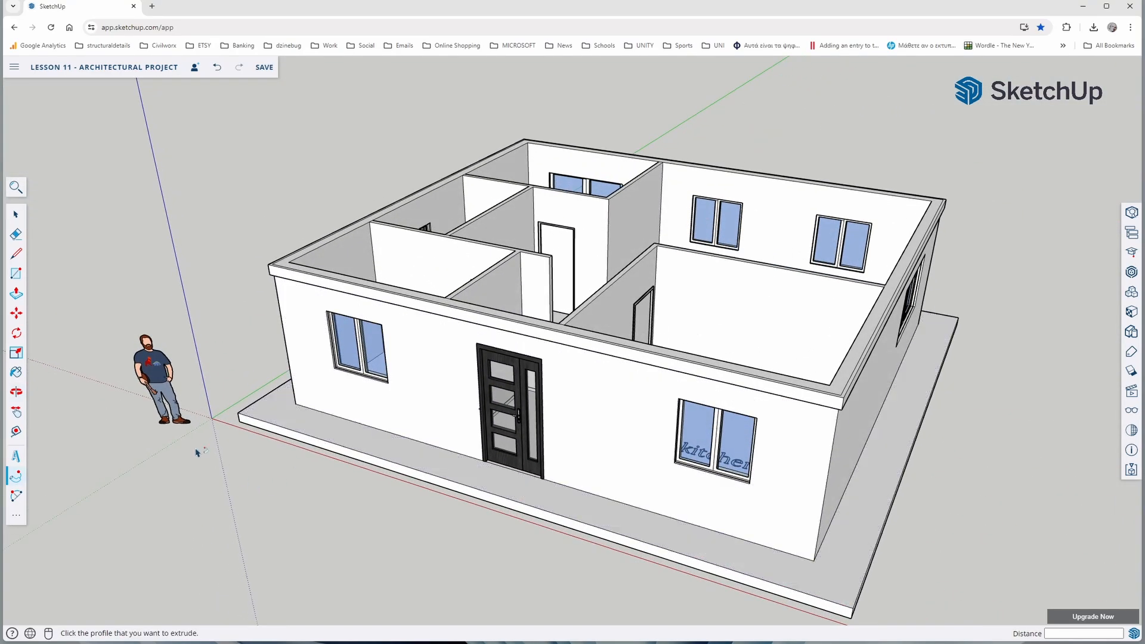
pyautogui.click(17, 213)
pyautogui.moveTo(303, 379); pyautogui.dragTo(559, 451, button='middle')
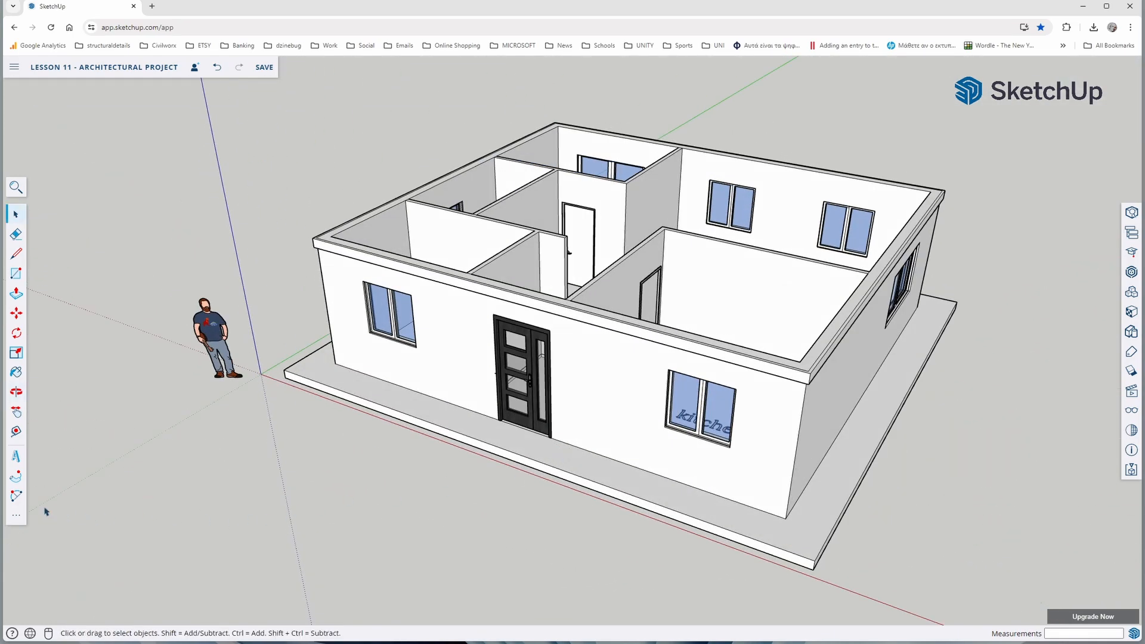
# Add a linear dimension for the width of the front kitchen window, placed just below the sill
pyautogui.click(17, 518)
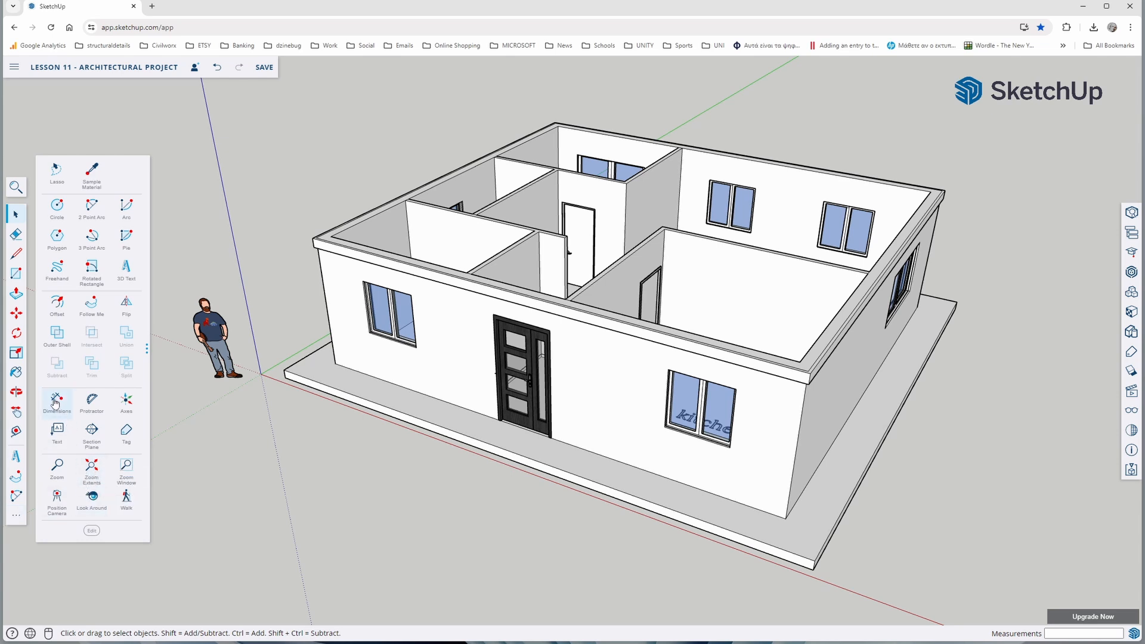
pyautogui.click(15, 520)
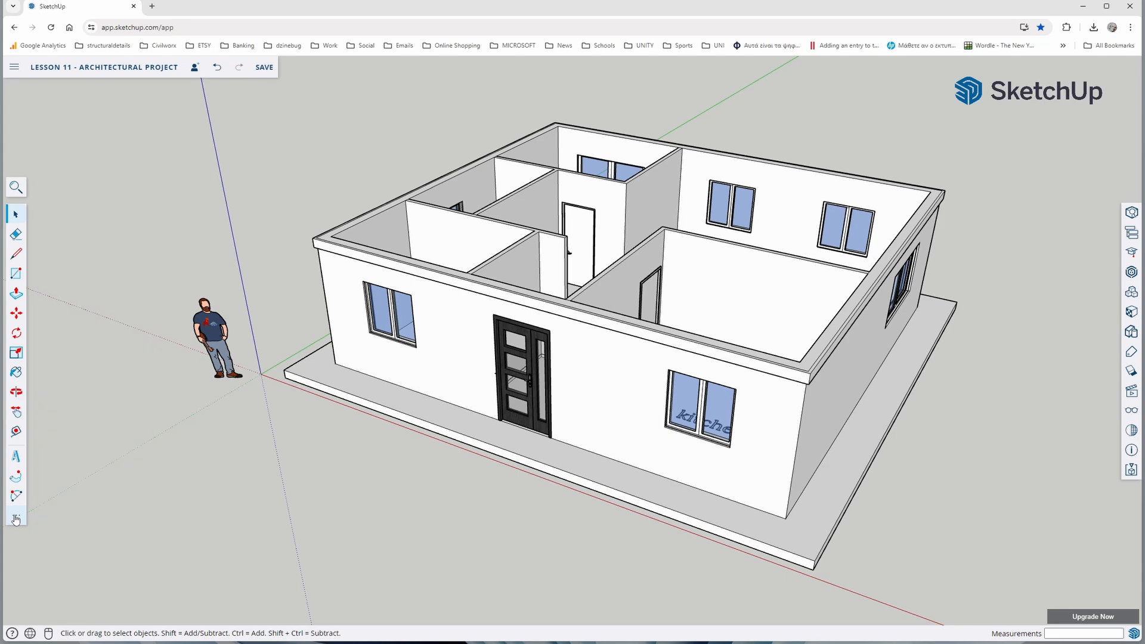
pyautogui.click(15, 519)
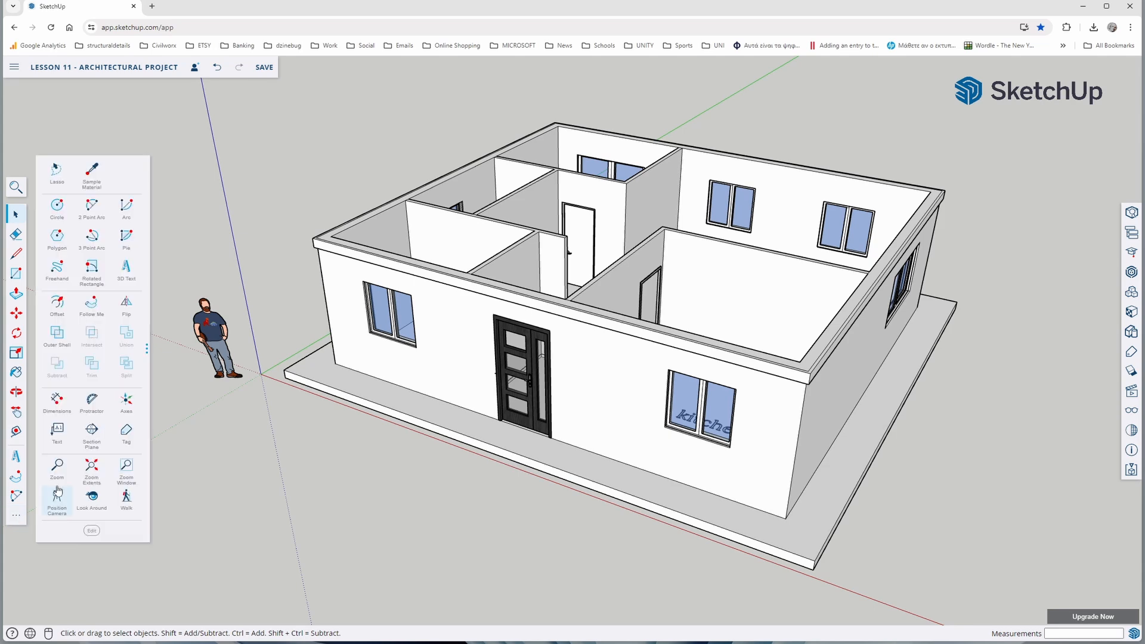
pyautogui.click(58, 404)
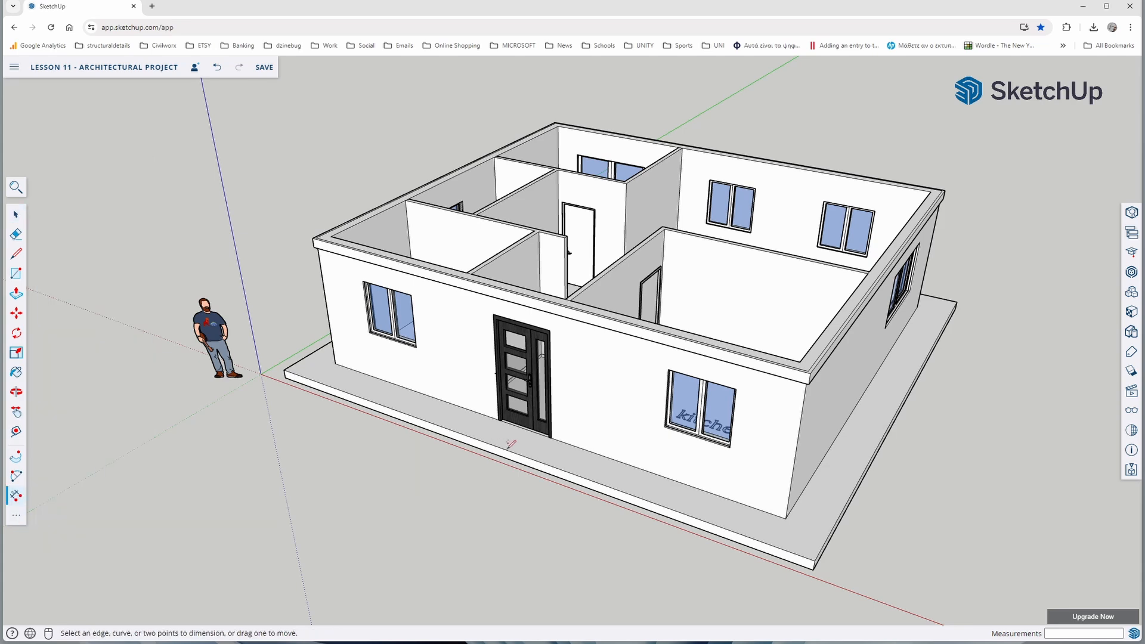
pyautogui.moveTo(597, 358); pyautogui.dragTo(701, 361, button='middle')
pyautogui.scroll(5, 756, 366)
pyautogui.scroll(3, 756, 366)
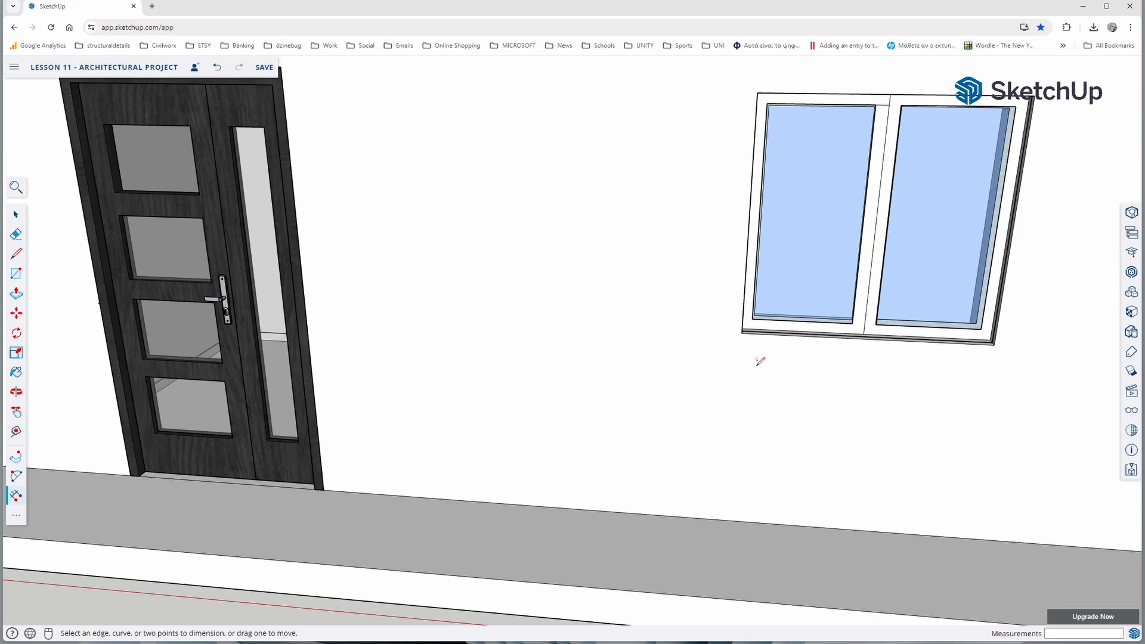
pyautogui.click(741, 333)
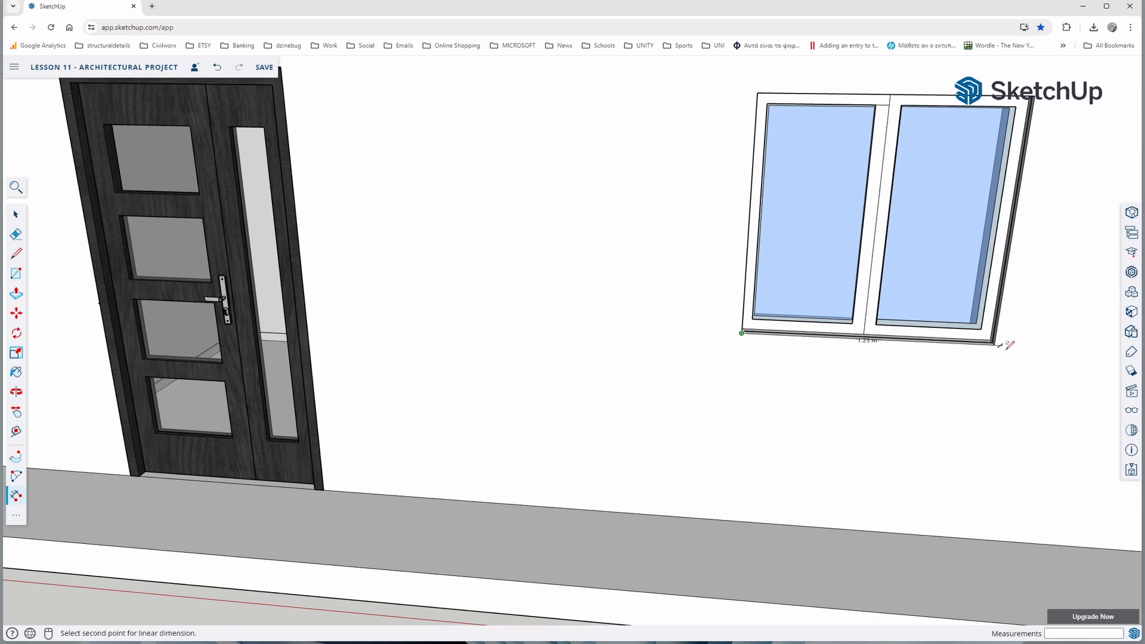
pyautogui.click(999, 342)
pyautogui.click(894, 394)
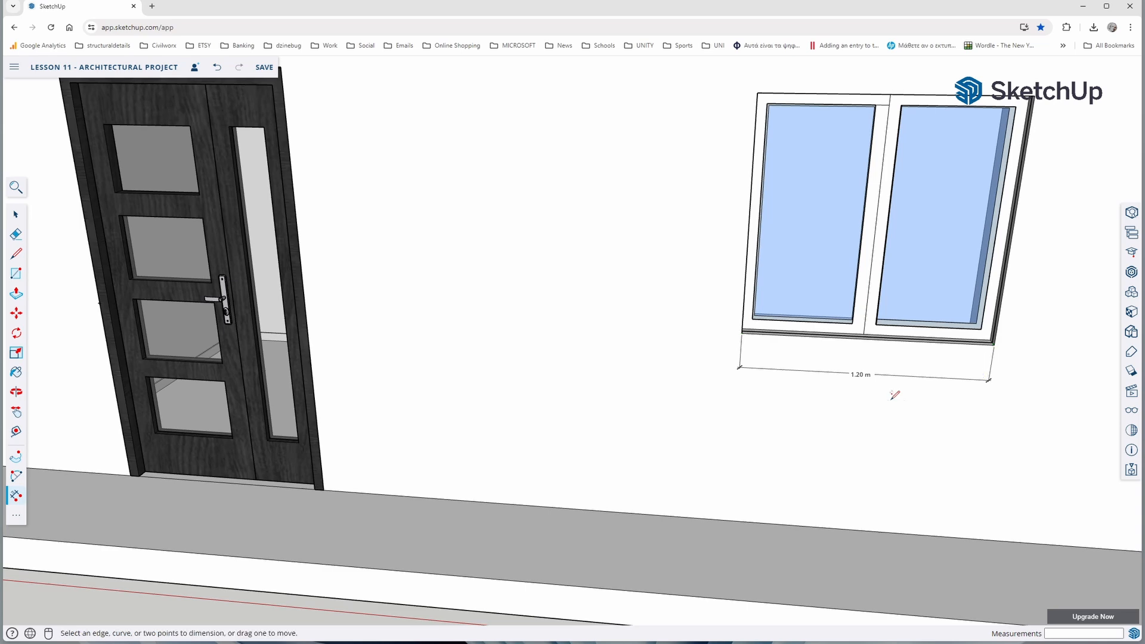
pyautogui.scroll(-2, 660, 454)
pyautogui.scroll(-2, 661, 454)
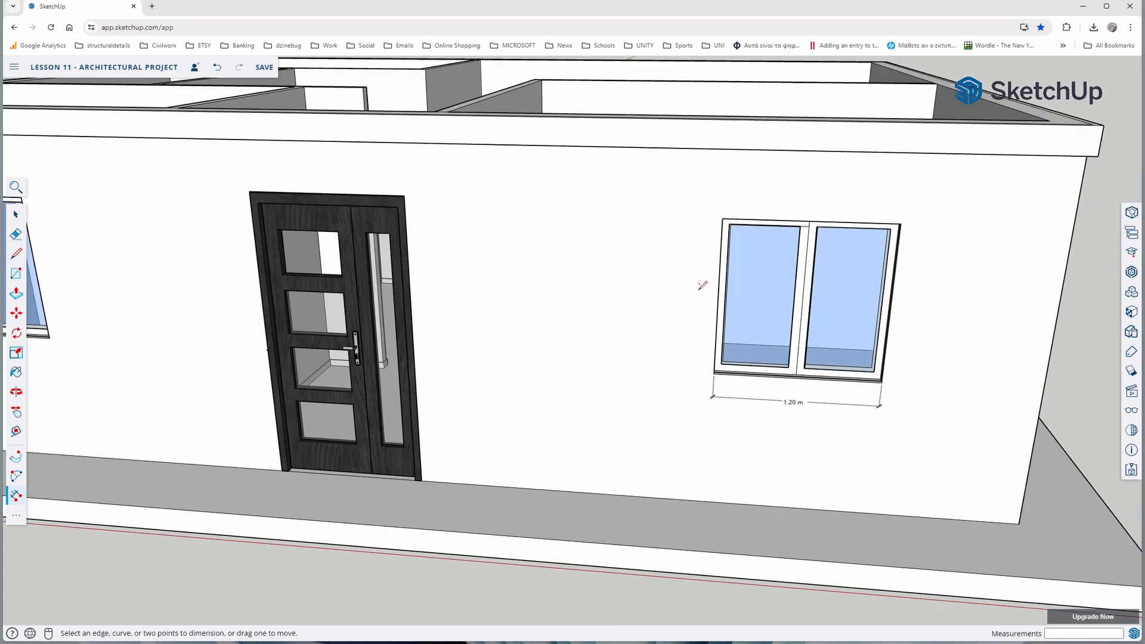
# Add linear dimensions for the front kitchen window's width above its frame and for its height beside the frame nearest the entrance door
pyautogui.scroll(2, 782, 222)
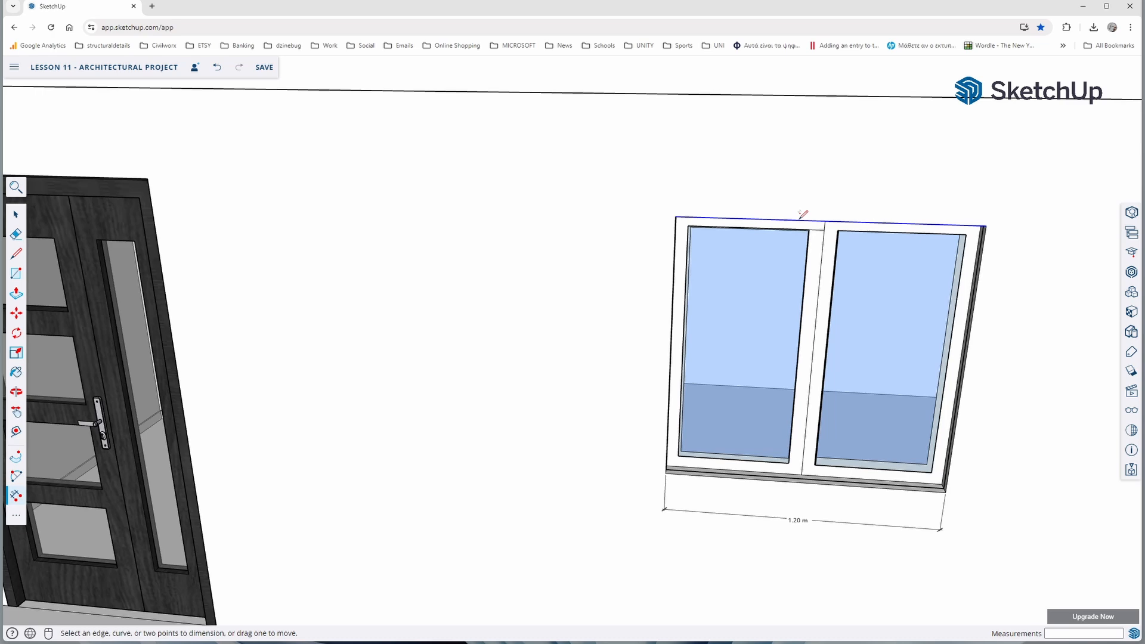
pyautogui.click(800, 218)
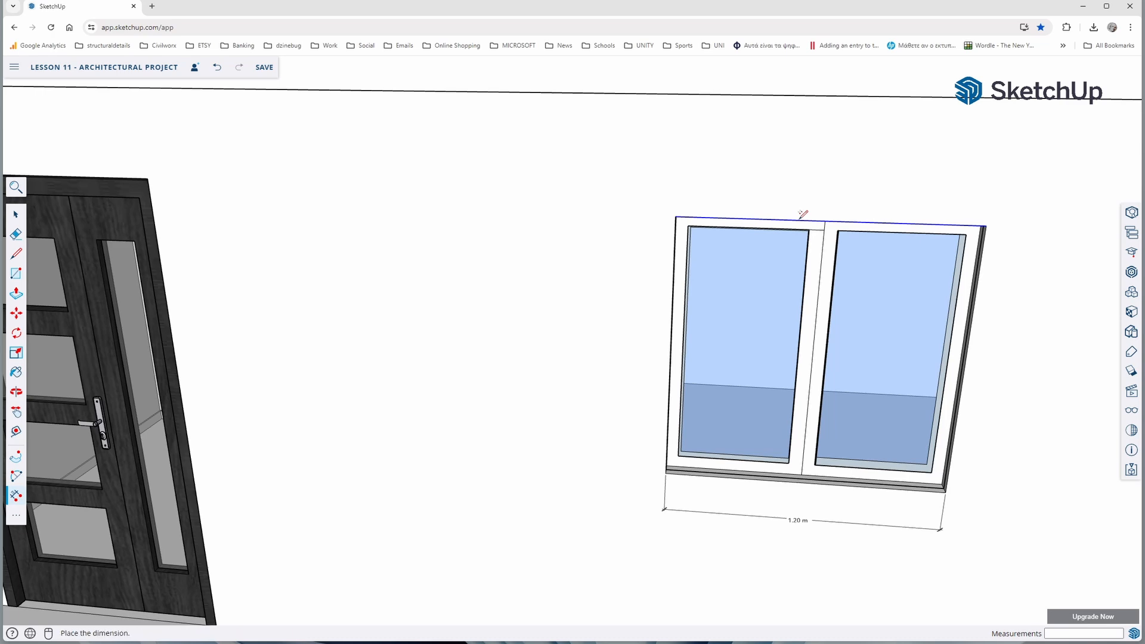
pyautogui.click(804, 187)
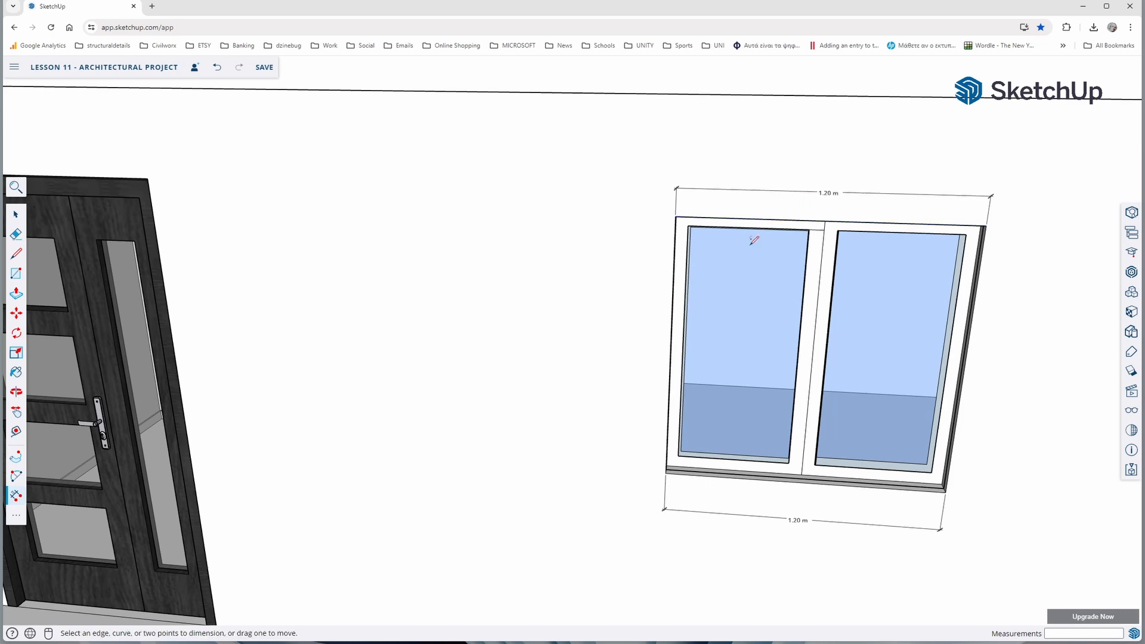
pyautogui.click(673, 292)
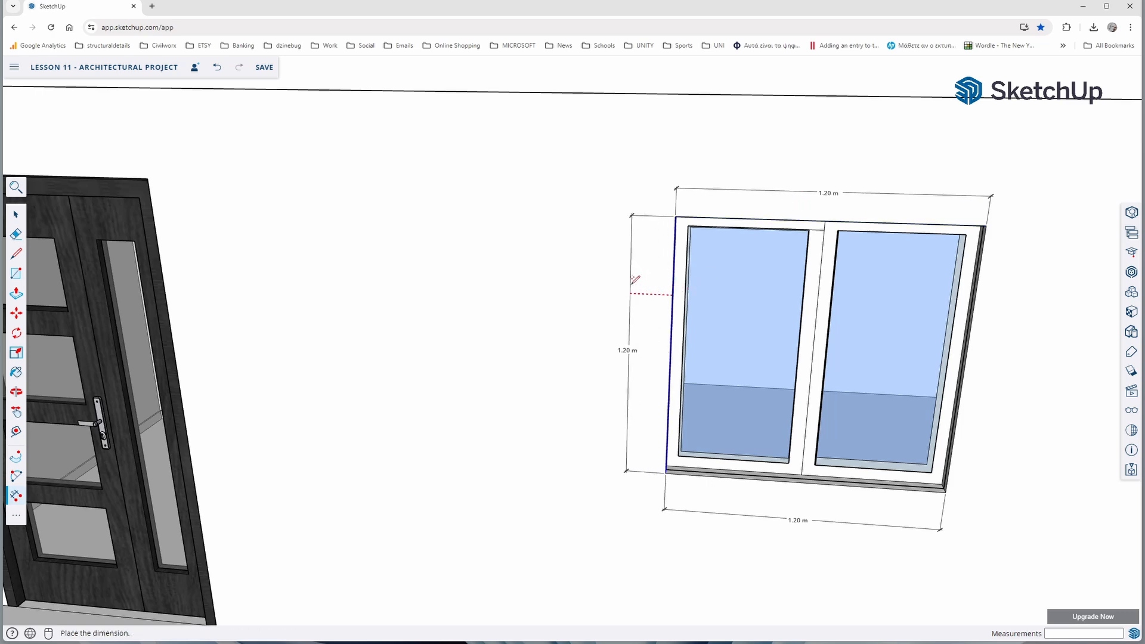
pyautogui.click(633, 282)
# Add linear dimensions for the entrance door's width above the frame and its height on the side facing the kitchen window
pyautogui.scroll(-4, 600, 307)
pyautogui.moveTo(286, 357); pyautogui.dragTo(308, 359, button='middle')
pyautogui.scroll(6, 307, 334)
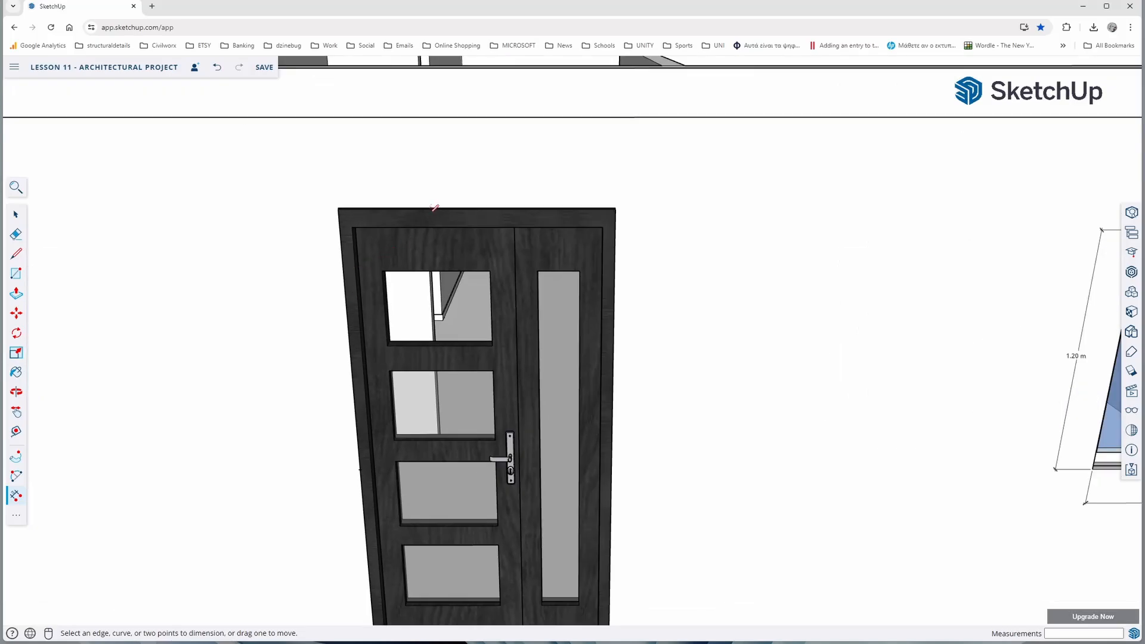
pyautogui.click(440, 207)
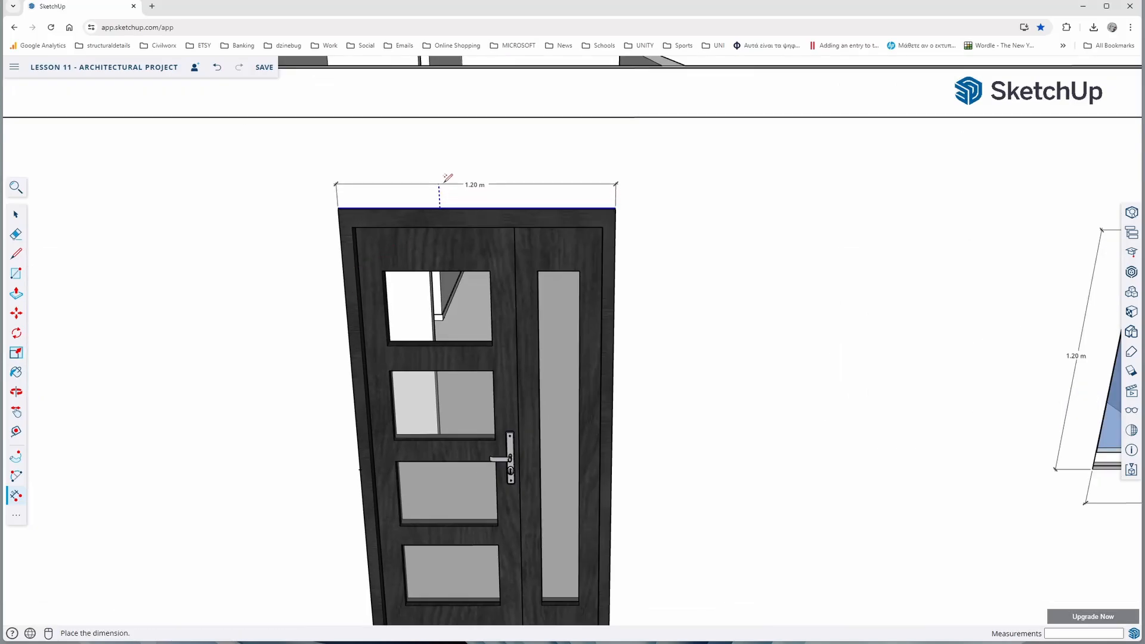
pyautogui.click(465, 182)
pyautogui.click(616, 318)
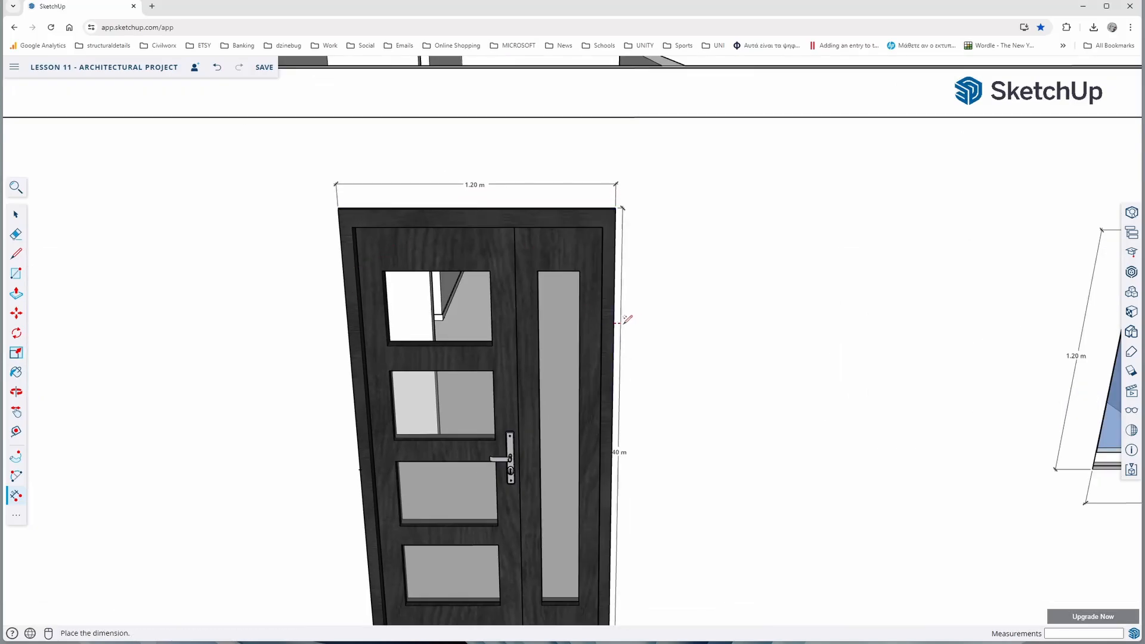
pyautogui.click(660, 322)
# Add floor-level linear dimensions in the living room along the bedroom partition and along the back wall
pyautogui.scroll(-5, 662, 322)
pyautogui.moveTo(457, 381); pyautogui.dragTo(392, 420, button='middle')
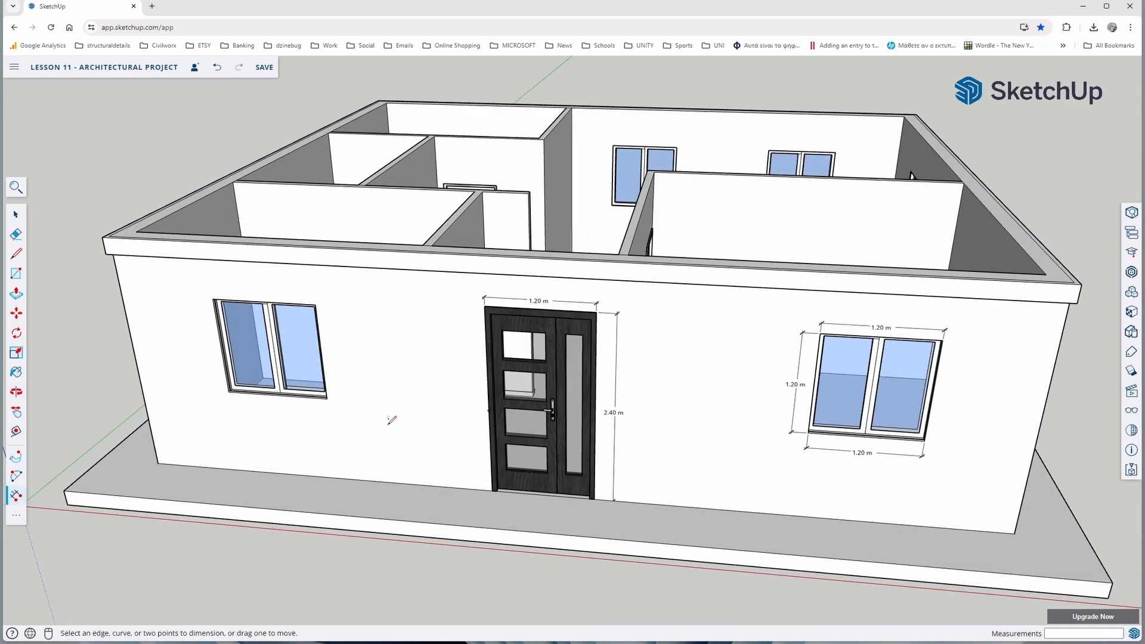
pyautogui.moveTo(478, 306); pyautogui.dragTo(526, 507, button='middle')
pyautogui.moveTo(561, 329); pyautogui.dragTo(632, 486, button='middle')
pyautogui.moveTo(602, 427); pyautogui.dragTo(601, 379, button='middle')
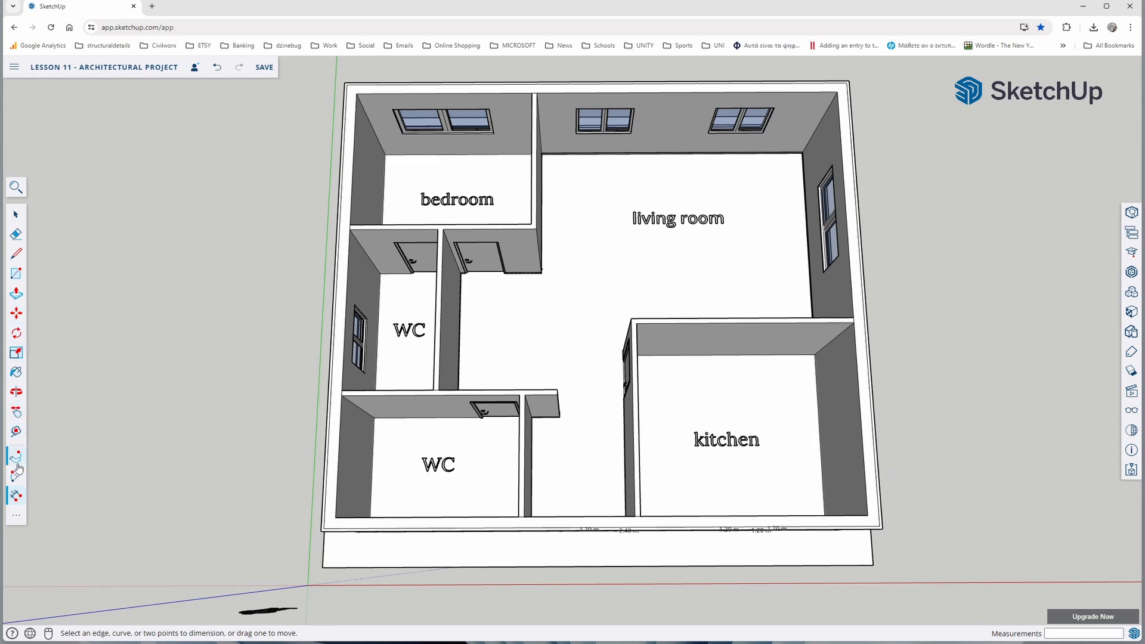
pyautogui.scroll(5, 555, 149)
pyautogui.click(531, 306)
pyautogui.click(557, 309)
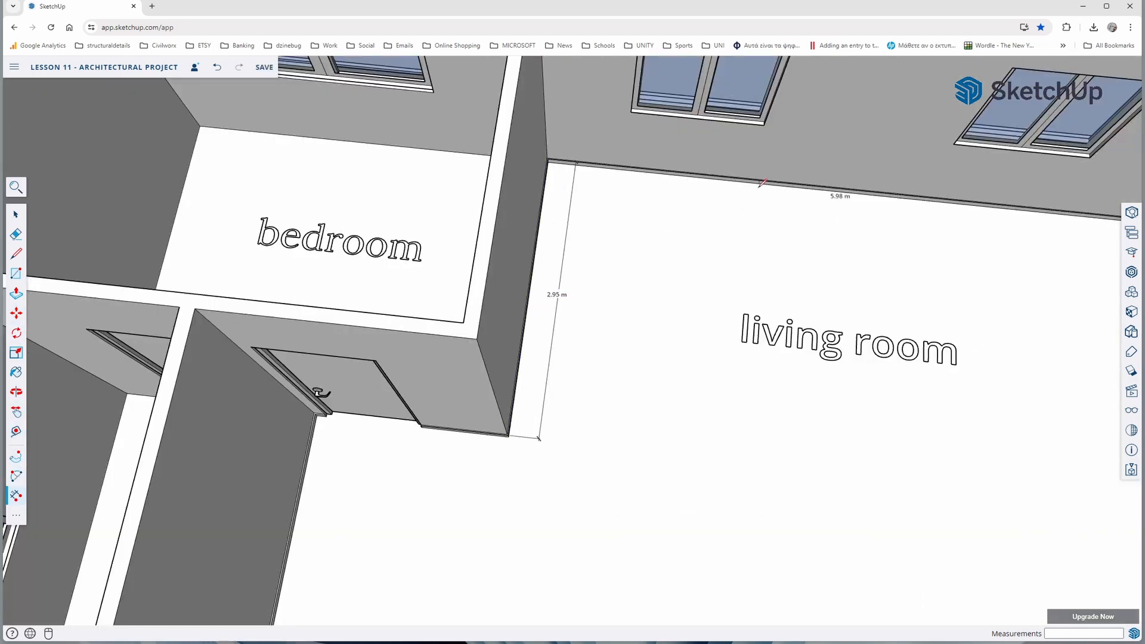
# Add floor-level linear dimensions along the short wall beside the bedroom door and along the hall wall shared with the middle WC
pyautogui.scroll(3, 477, 429)
pyautogui.click(622, 319)
pyautogui.click(619, 337)
pyautogui.scroll(-3, 614, 346)
pyautogui.moveTo(549, 412); pyautogui.dragTo(462, 395, button='middle')
pyautogui.click(460, 396)
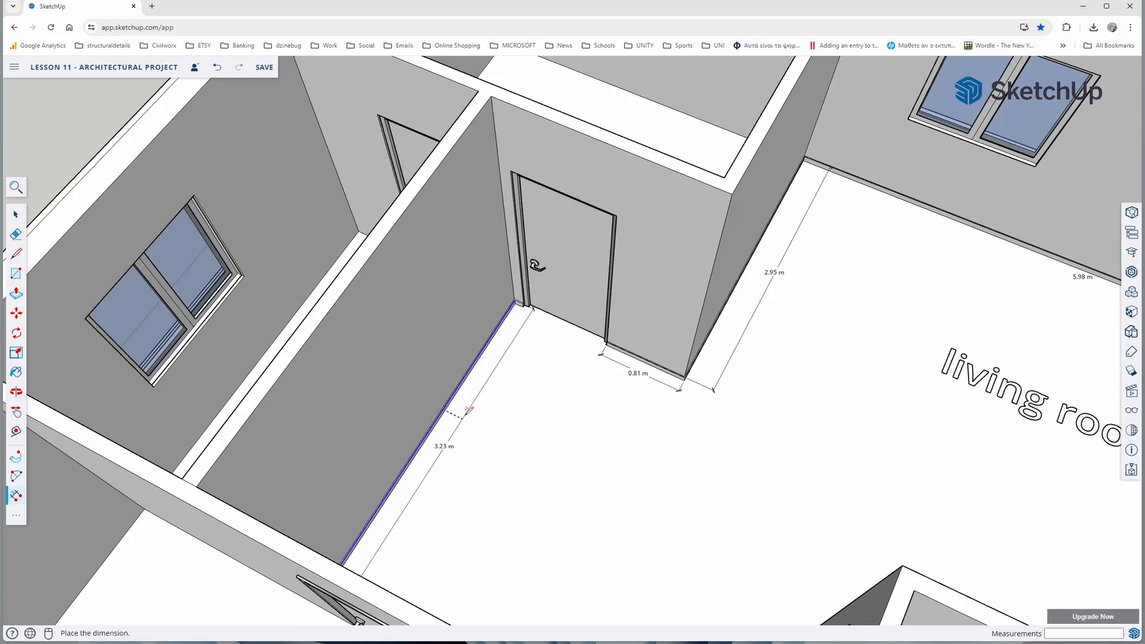
pyautogui.click(473, 411)
# Add linear dimensions for the bedroom door's width and height on the hall side
pyautogui.scroll(4, 561, 262)
pyautogui.click(507, 124)
pyautogui.click(623, 104)
pyautogui.click(611, 352)
pyautogui.click(648, 380)
# Add linear dimensions for the width and height of the WC window on the exterior side wall
pyautogui.moveTo(597, 358); pyautogui.dragTo(930, 245, button='middle')
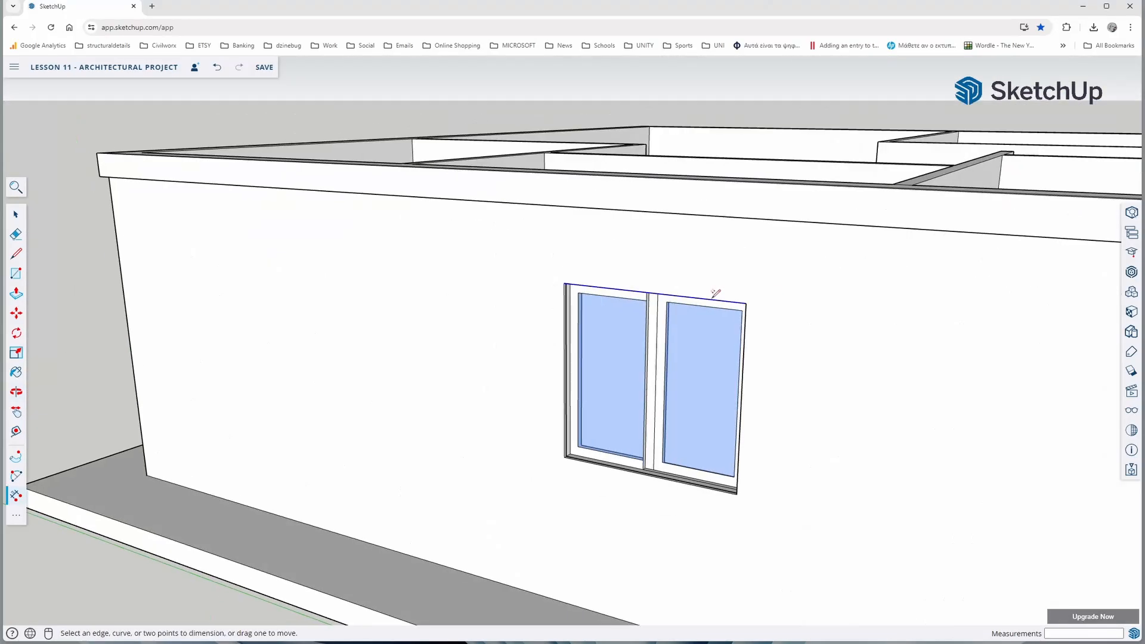
pyautogui.click(711, 299)
pyautogui.click(707, 281)
pyautogui.click(742, 357)
pyautogui.click(777, 360)
# Add a vertical dimension from the WC window's lower corner down to the walkway
pyautogui.scroll(-2, 620, 477)
pyautogui.keyDown('shift'); pyautogui.moveTo(602, 528); pyautogui.dragTo(617, 449, button='middle'); pyautogui.keyUp('shift')
pyautogui.click(589, 376)
pyautogui.click(588, 503)
pyautogui.click(562, 444)
# Dimension the distance from the free end of the entrance passage wall to the skirting corner beside the kitchen door, offset into the hall
pyautogui.scroll(-4, 572, 397)
pyautogui.moveTo(564, 379); pyautogui.dragTo(662, 389, button='middle')
pyautogui.moveTo(555, 351); pyautogui.dragTo(404, 424, button='middle')
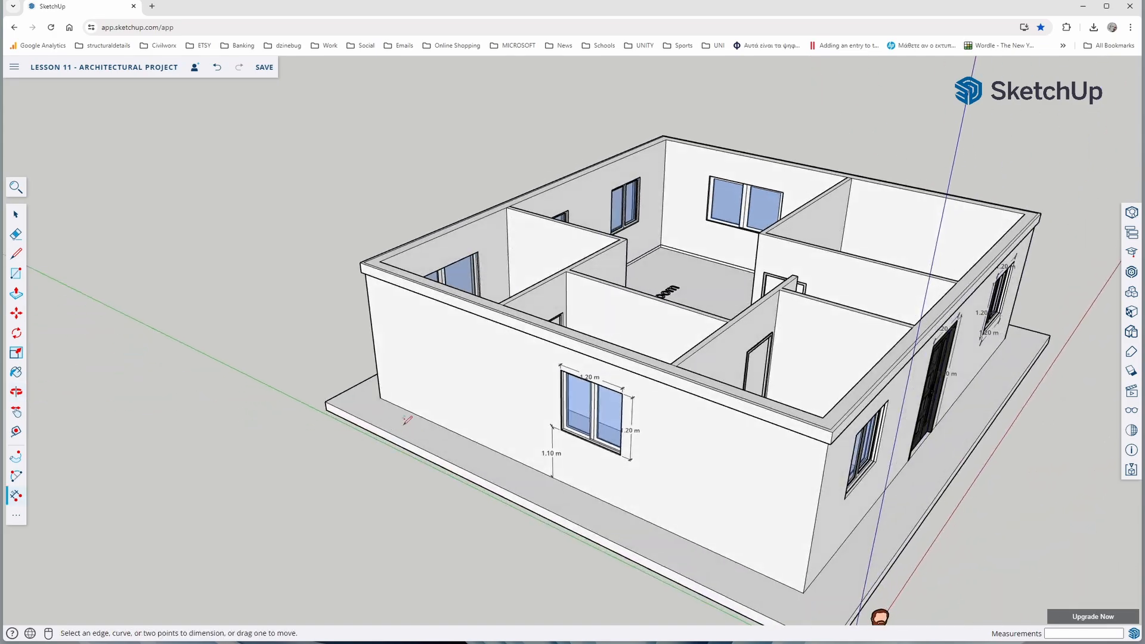
pyautogui.moveTo(599, 352); pyautogui.dragTo(330, 460, button='middle')
pyautogui.moveTo(614, 402); pyautogui.dragTo(519, 412, button='middle')
pyautogui.moveTo(576, 388); pyautogui.dragTo(520, 524, button='middle')
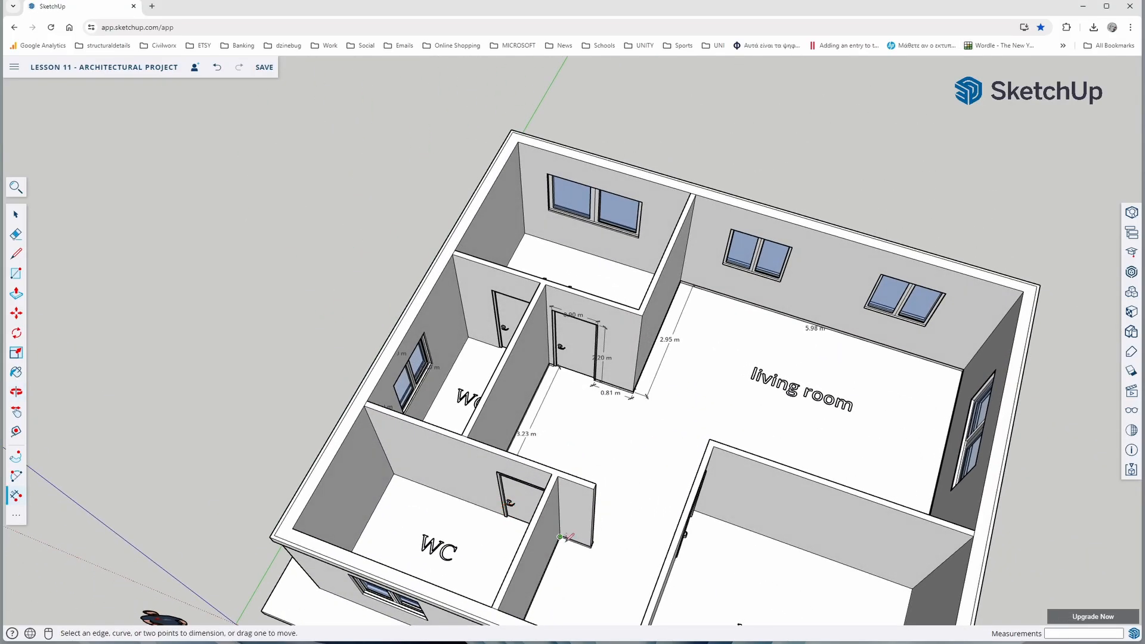
pyautogui.scroll(6, 593, 534)
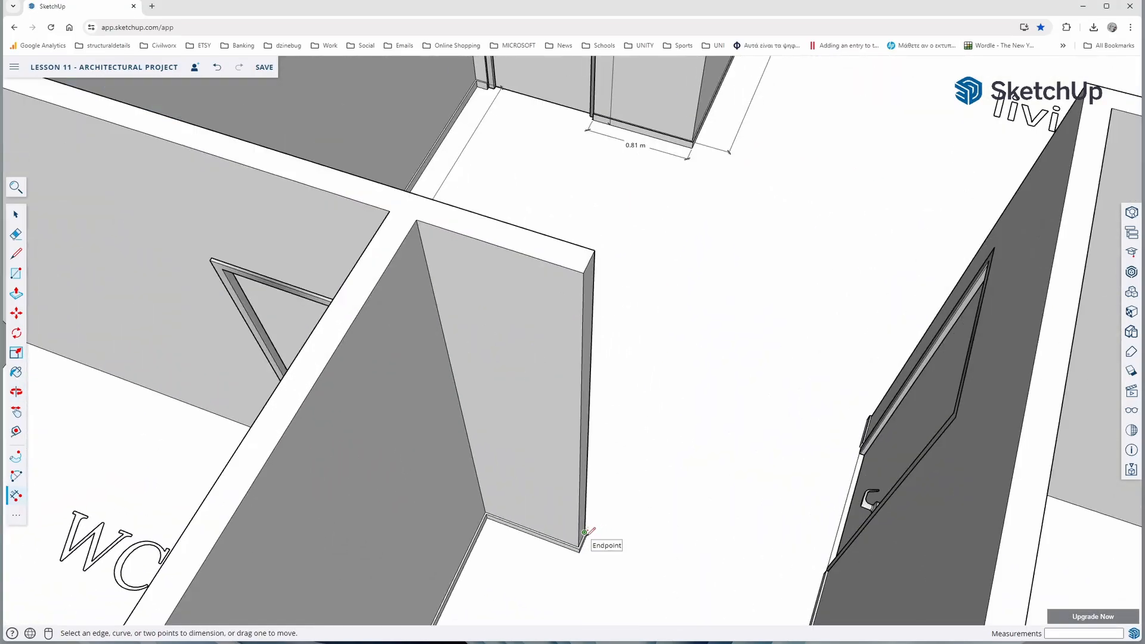
pyautogui.click(585, 531)
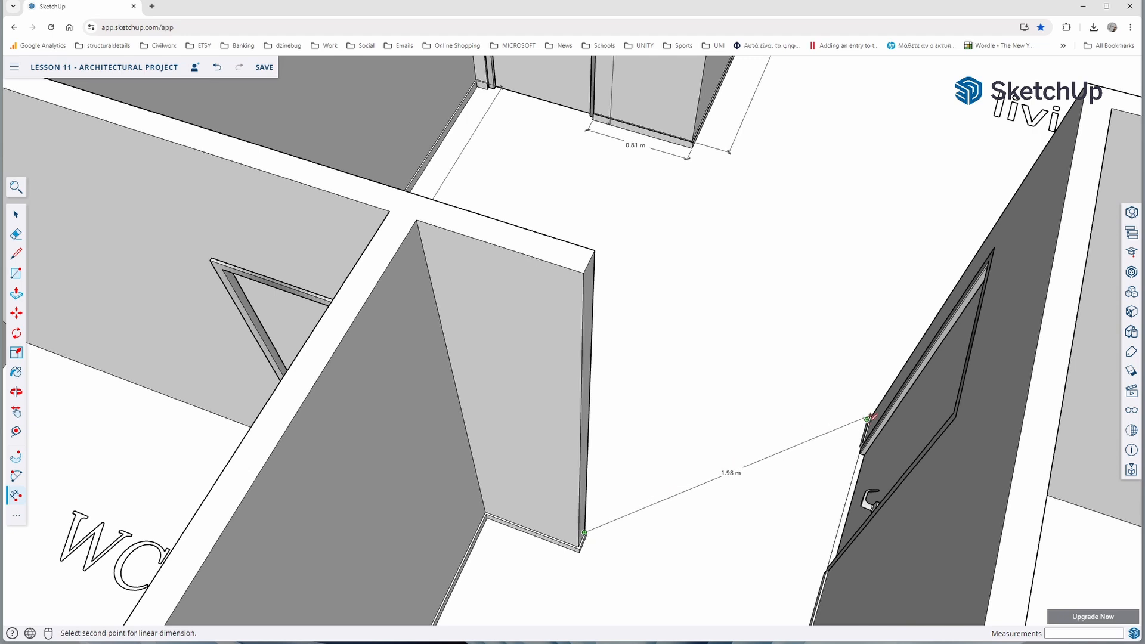
pyautogui.click(866, 420)
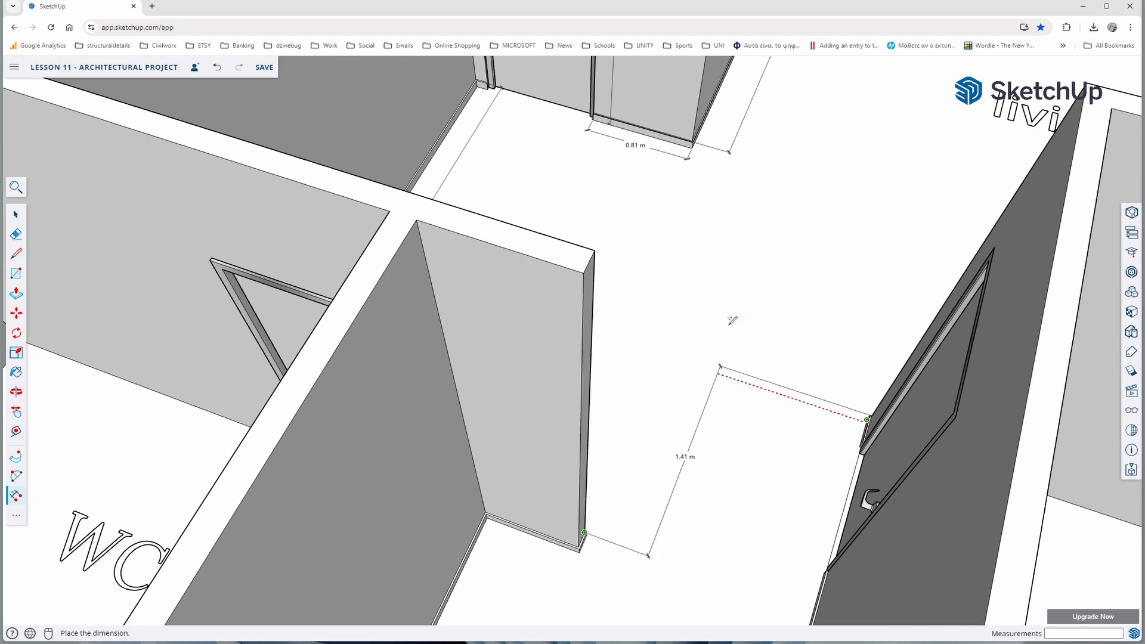
pyautogui.click(710, 271)
pyautogui.scroll(-5, 672, 357)
pyautogui.moveTo(676, 359); pyautogui.dragTo(601, 460, button='middle')
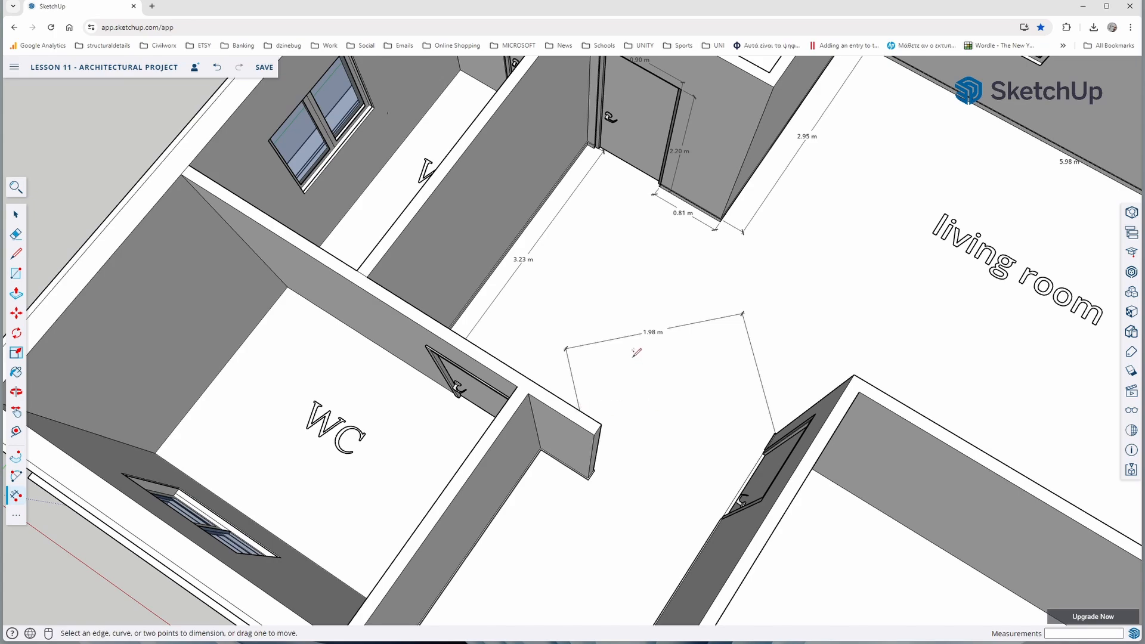
# Add linear dimensions for the kitchen's length and width on its floor, just inside the walls
pyautogui.scroll(-6, 637, 352)
pyautogui.moveTo(594, 442); pyautogui.dragTo(786, 474, button='middle')
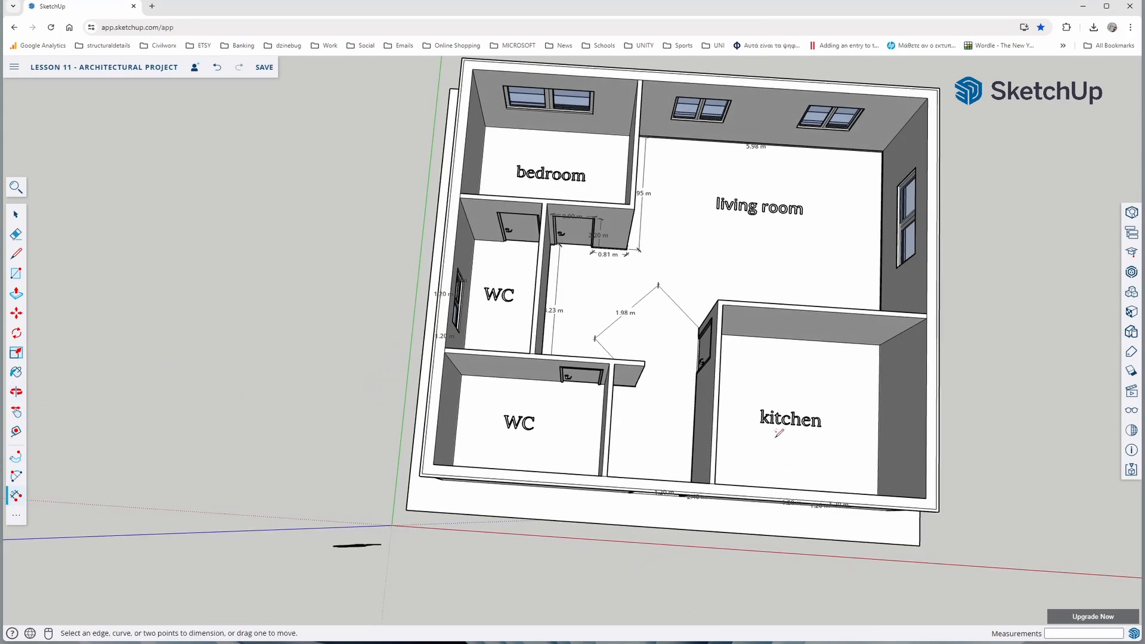
pyautogui.moveTo(778, 434); pyautogui.dragTo(735, 413, button='middle')
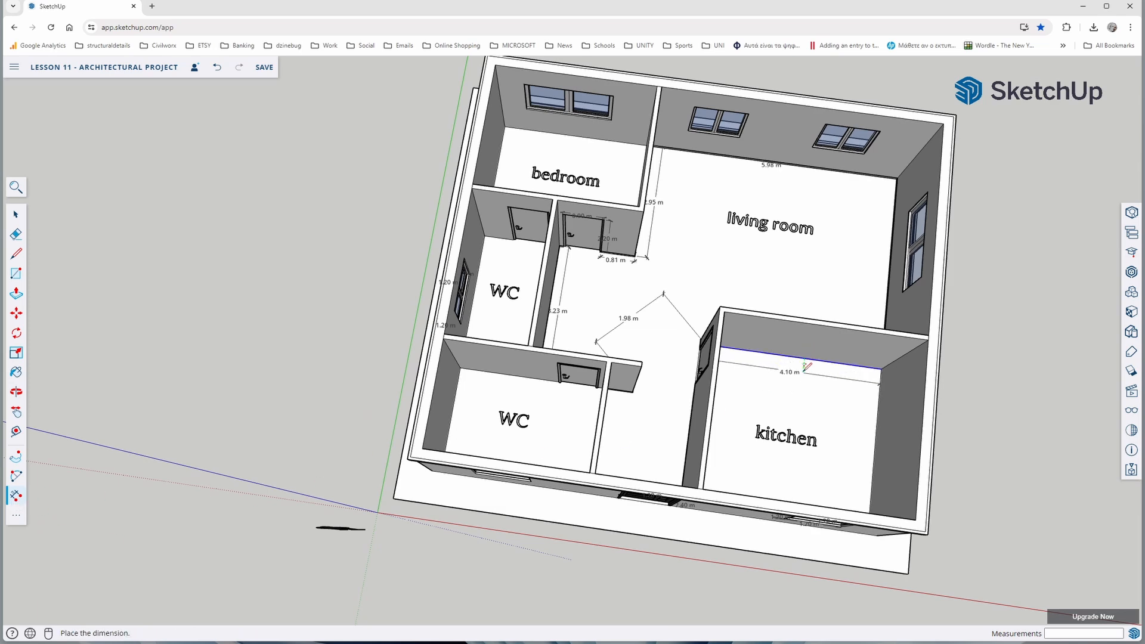
pyautogui.moveTo(751, 438); pyautogui.dragTo(532, 460, button='middle')
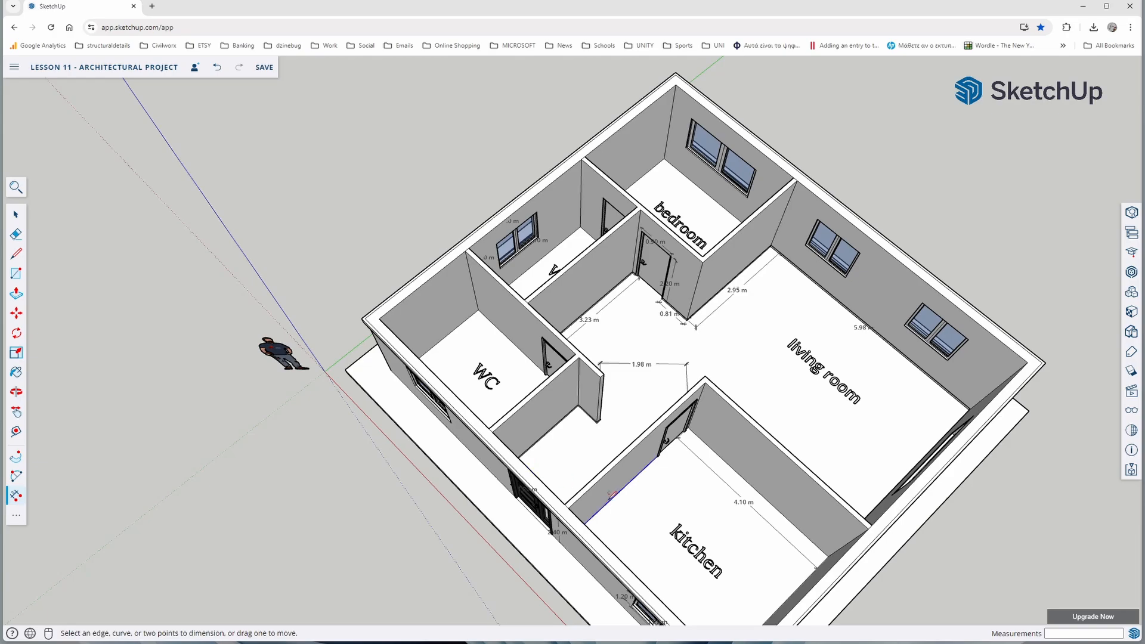
pyautogui.moveTo(626, 489); pyautogui.dragTo(109, 387, button='middle')
pyautogui.moveTo(386, 445); pyautogui.dragTo(59, 518, button='middle')
pyautogui.moveTo(612, 316); pyautogui.dragTo(394, 291, button='middle')
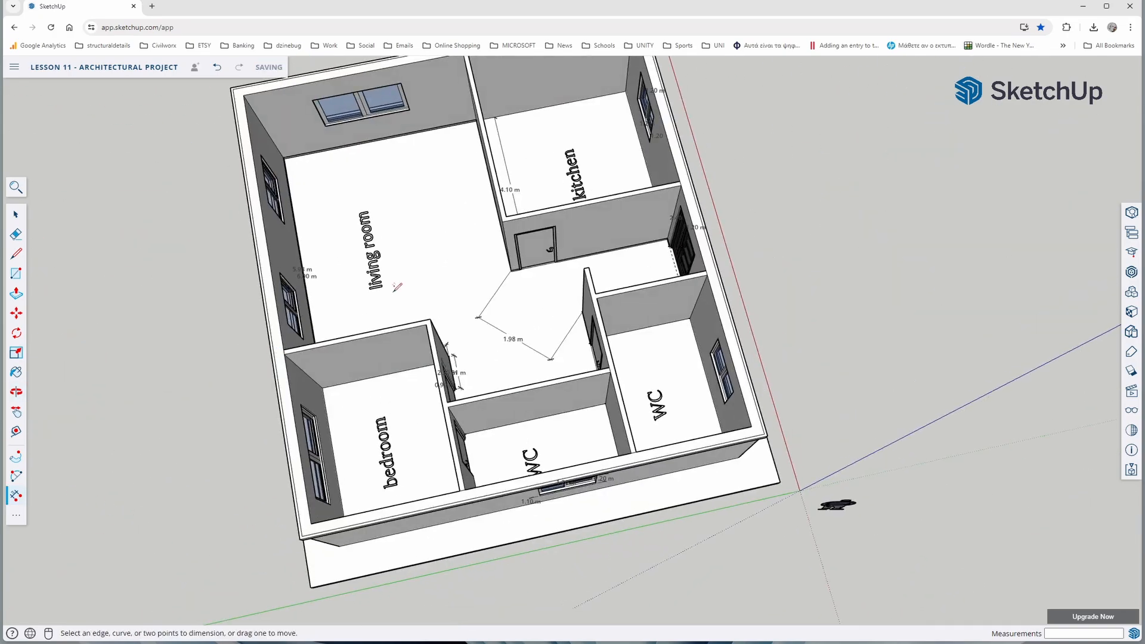
pyautogui.scroll(5, 555, 103)
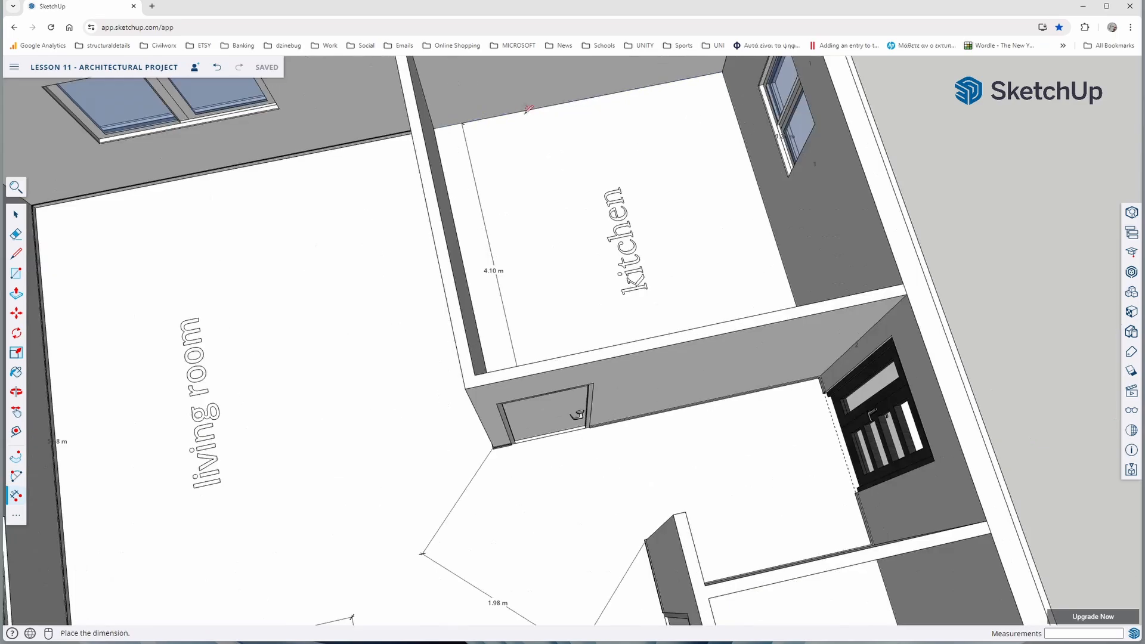
pyautogui.click(497, 118)
pyautogui.click(504, 149)
pyautogui.scroll(-3, 574, 236)
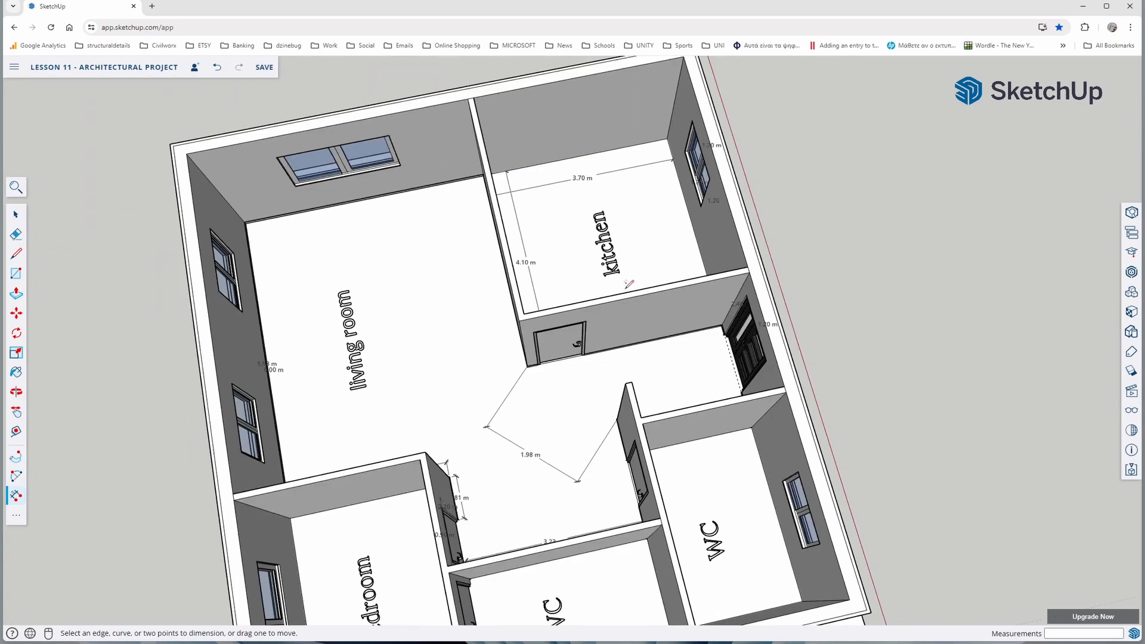
# Add linear dimensions for both sides of the front WC's floor, placed just inside its outer walls
pyautogui.moveTo(627, 285); pyautogui.dragTo(459, 324, button='middle')
pyautogui.moveTo(623, 334); pyautogui.dragTo(458, 382, button='middle')
pyautogui.moveTo(642, 363); pyautogui.dragTo(537, 375, button='middle')
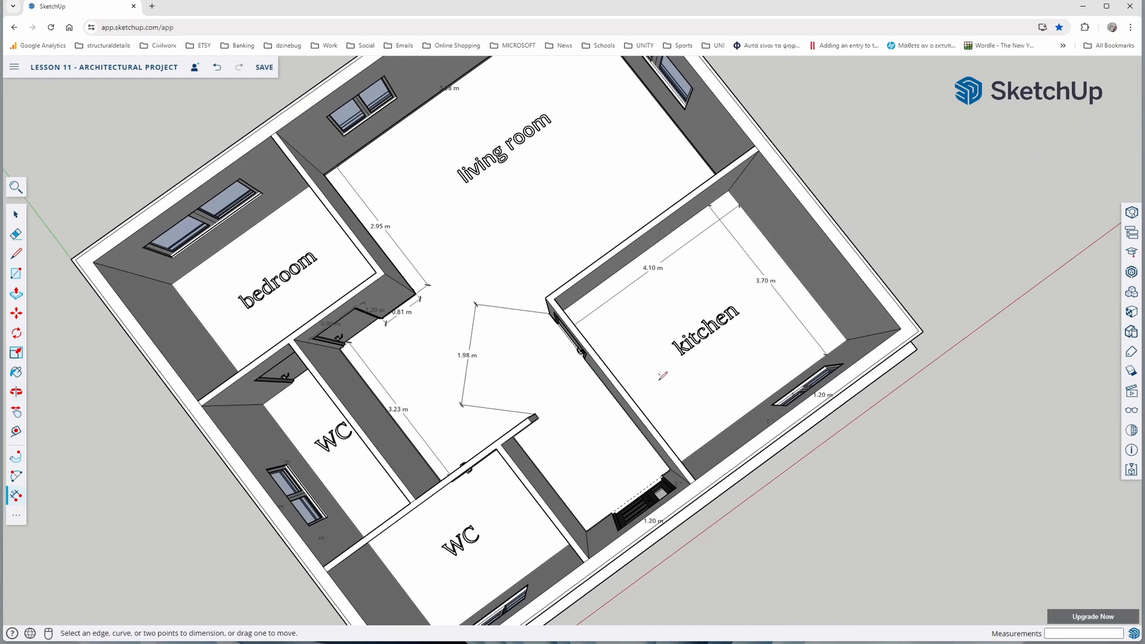
pyautogui.moveTo(681, 376); pyautogui.dragTo(582, 382, button='middle')
pyautogui.moveTo(652, 390); pyautogui.dragTo(465, 407, button='middle')
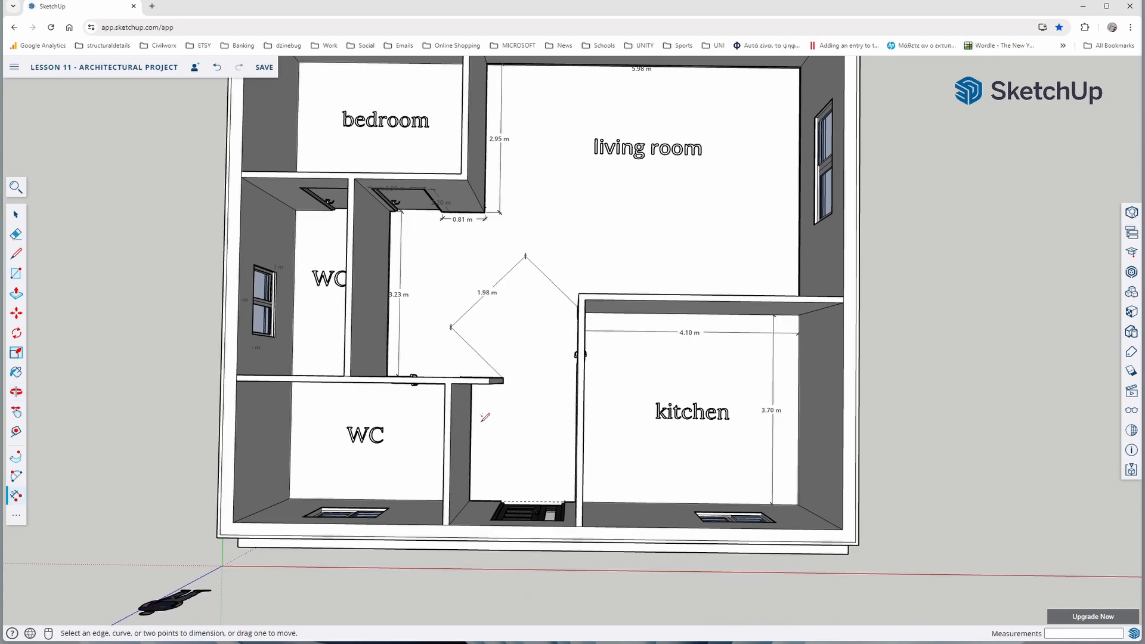
pyautogui.moveTo(369, 475); pyautogui.dragTo(298, 423, button='middle')
pyautogui.click(278, 391)
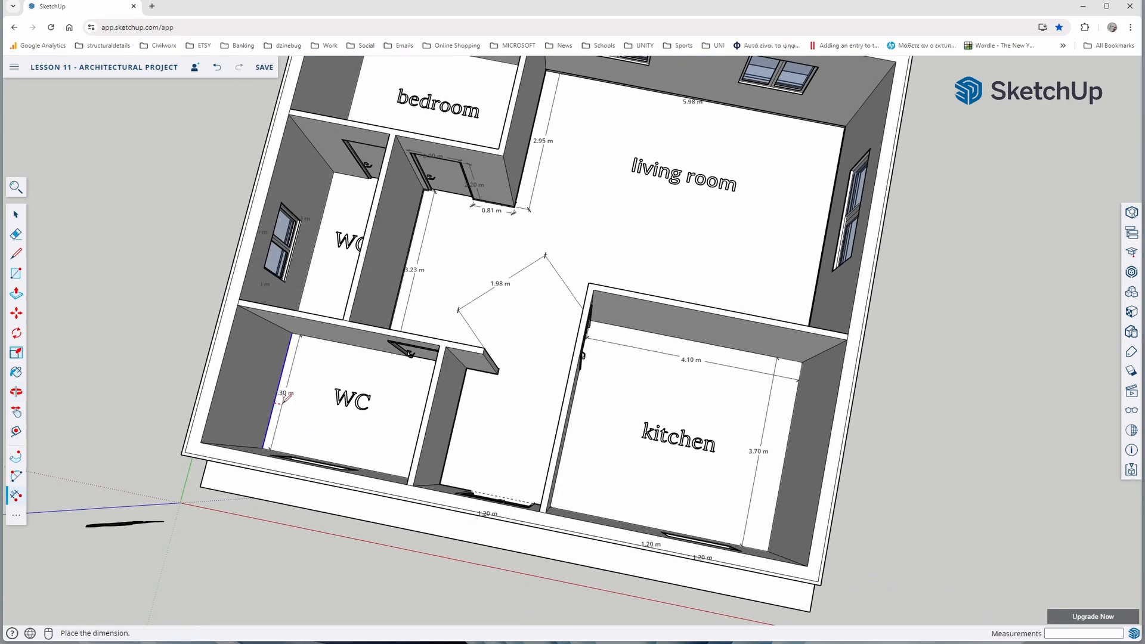
pyautogui.click(292, 394)
pyautogui.click(371, 471)
pyautogui.click(374, 452)
# Dimension the floor length and width of the middle WC and of the bedroom, placing the dimensions just inside the walls
pyautogui.moveTo(374, 451); pyautogui.dragTo(507, 364, button='middle')
pyautogui.click(713, 396)
pyautogui.click(257, 307)
pyautogui.click(268, 325)
pyautogui.moveTo(334, 364); pyautogui.dragTo(238, 445, button='middle')
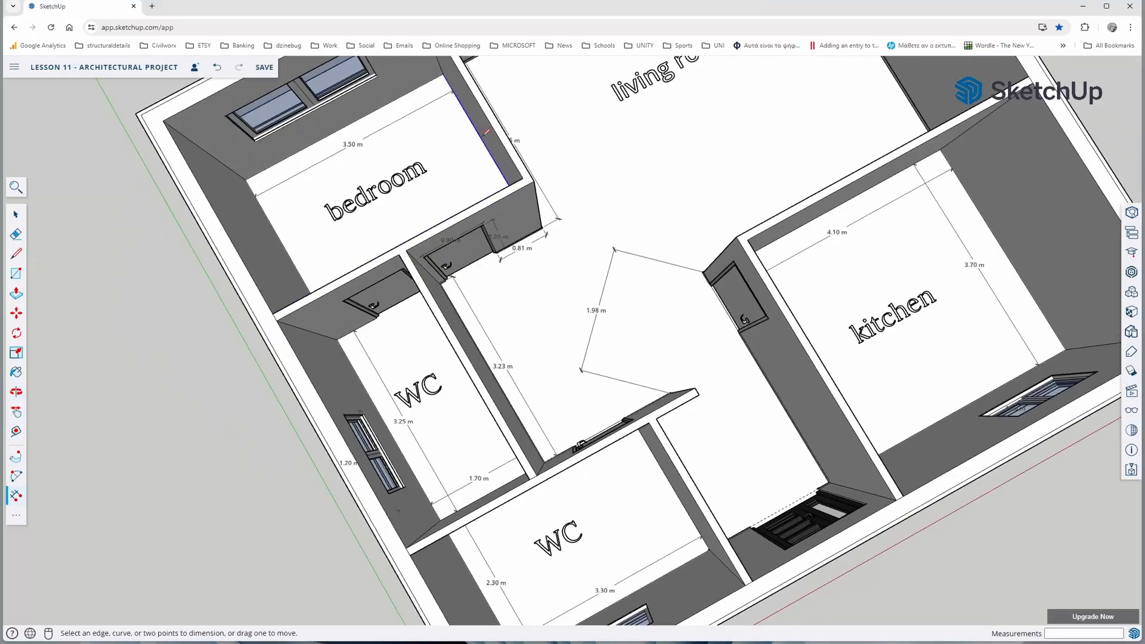
pyautogui.click(480, 135)
pyautogui.click(459, 173)
pyautogui.moveTo(346, 478); pyautogui.dragTo(294, 414, button='middle')
pyautogui.moveTo(453, 477); pyautogui.dragTo(400, 388, button='middle')
pyautogui.press('space')
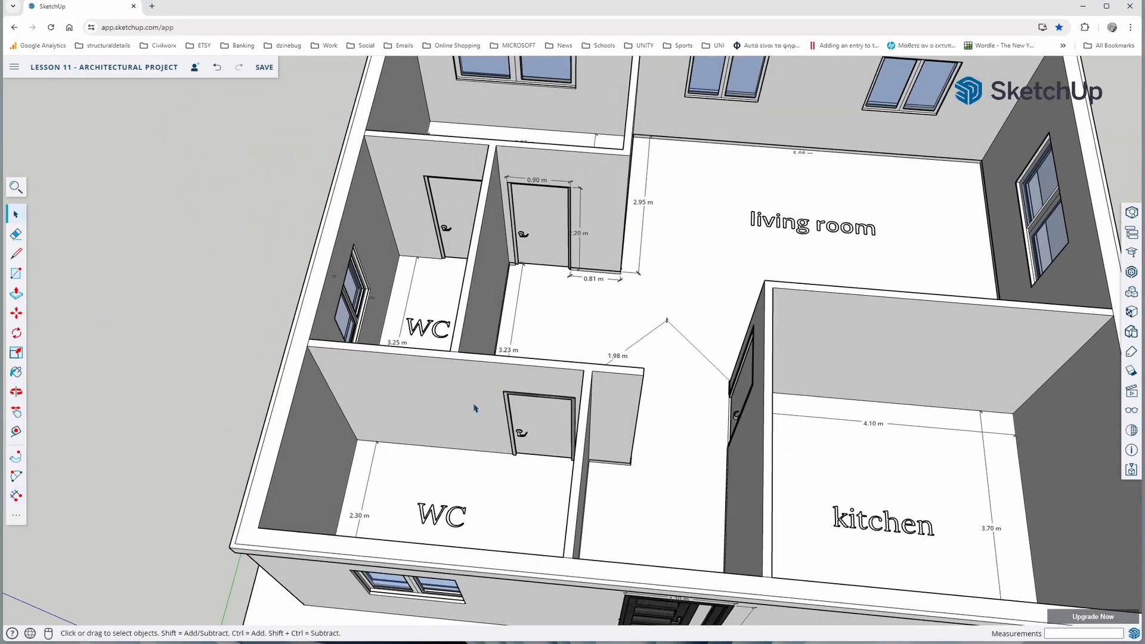
# Examine the finished building and its dimensions from above and from the front, including the entrance door and kitchen window
pyautogui.scroll(-3, 473, 407)
pyautogui.moveTo(519, 457); pyautogui.dragTo(429, 373, button='middle')
pyautogui.moveTo(504, 441); pyautogui.dragTo(458, 379, button='middle')
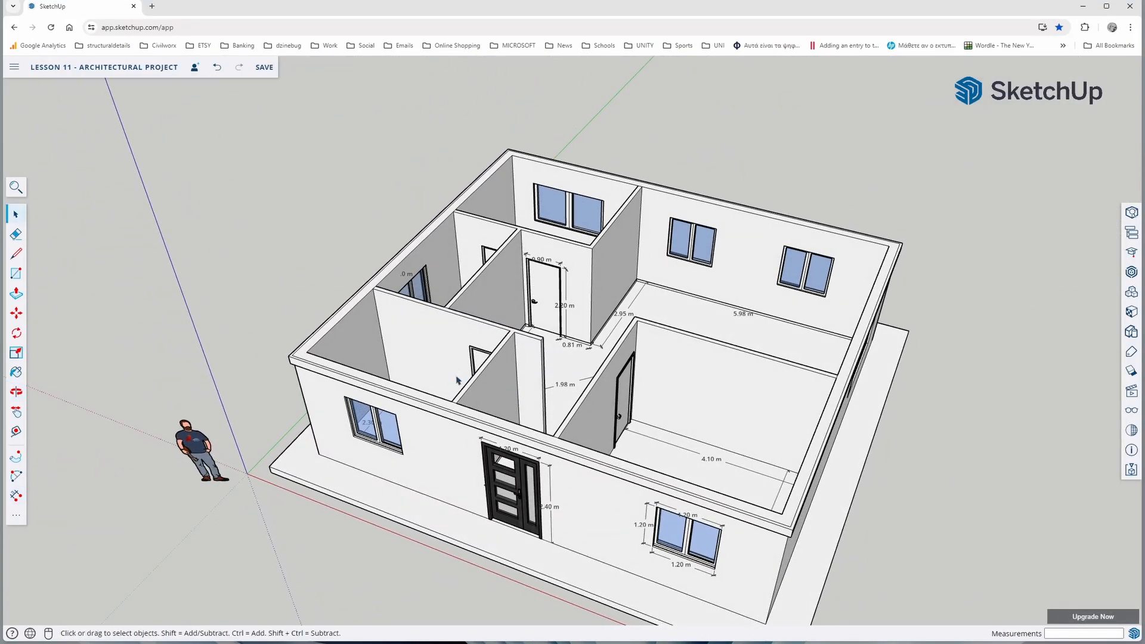
pyautogui.moveTo(498, 415); pyautogui.dragTo(471, 443, button='middle')
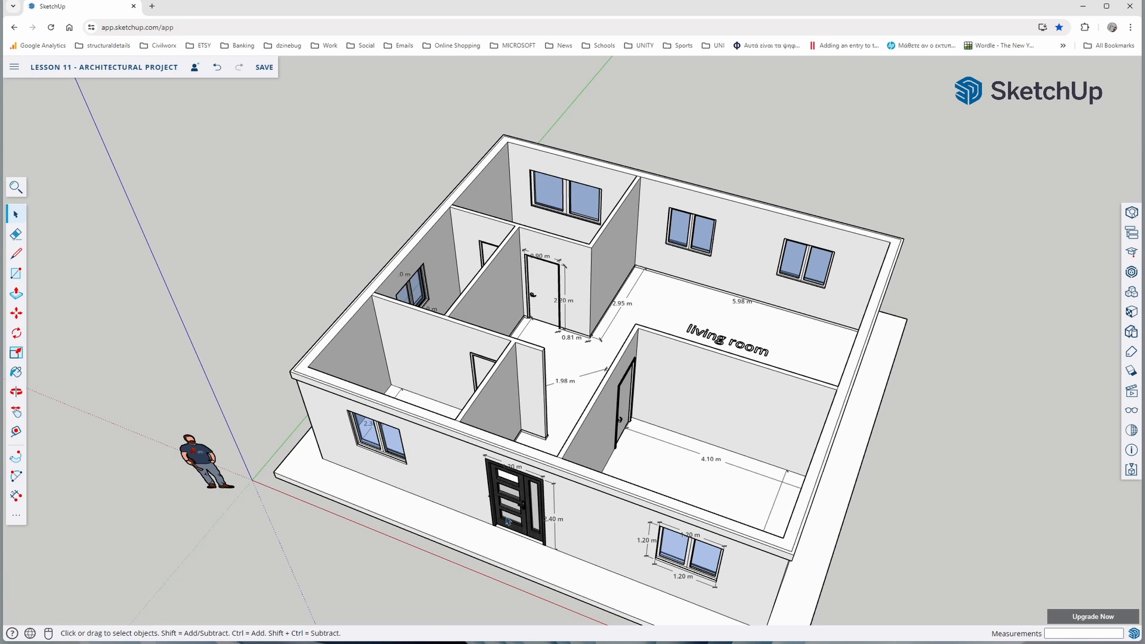
pyautogui.moveTo(520, 481); pyautogui.dragTo(690, 345, button='middle')
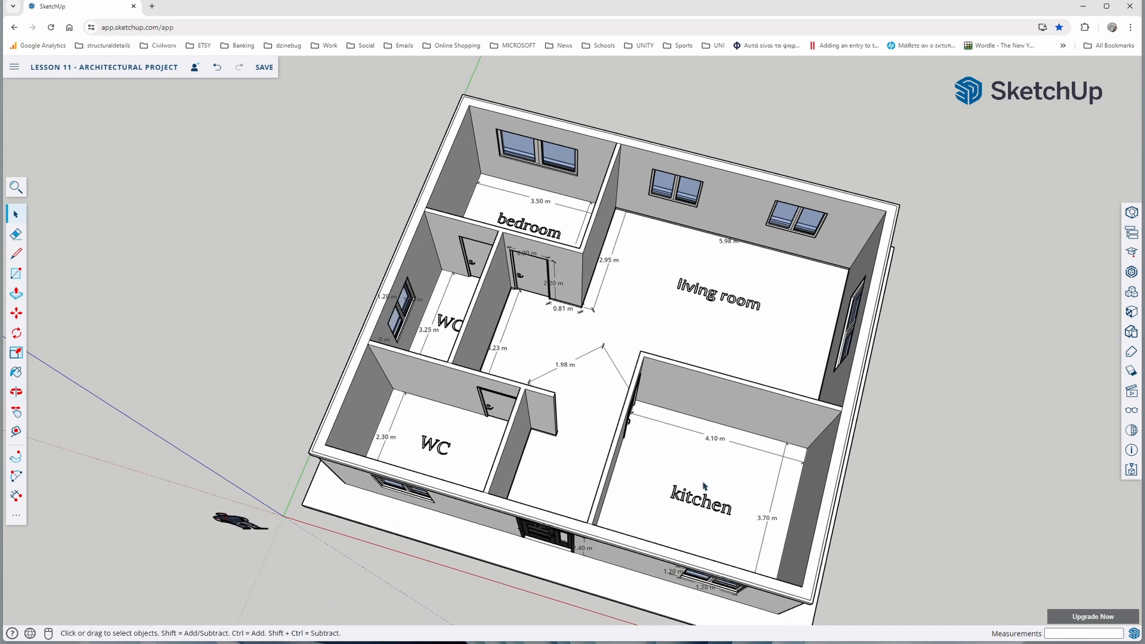
pyautogui.moveTo(584, 367); pyautogui.dragTo(471, 414, button='middle')
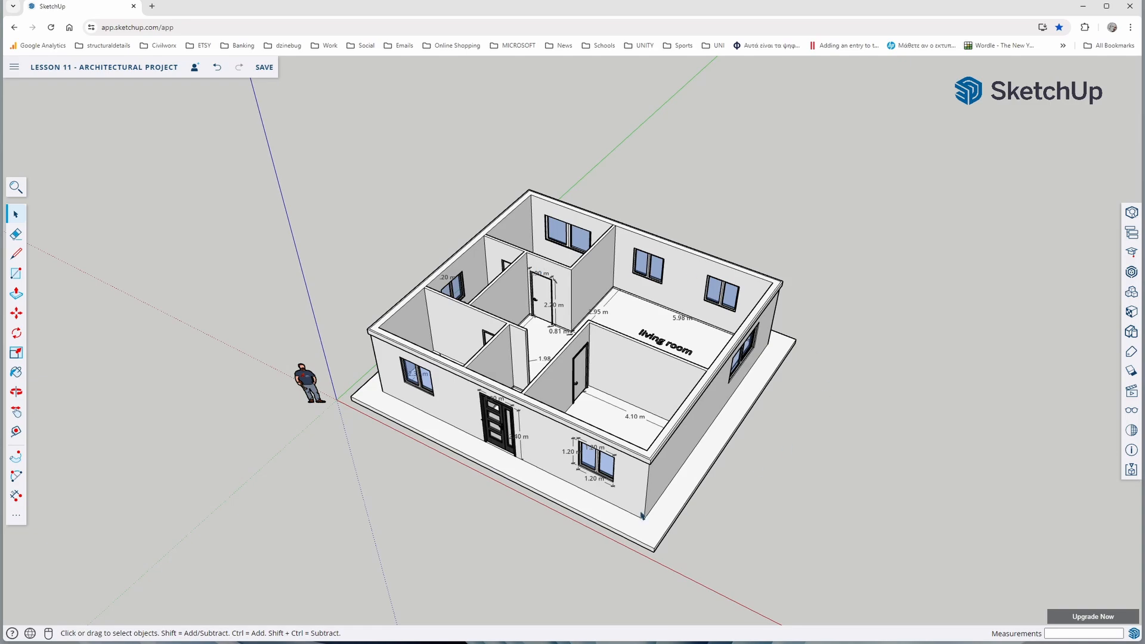
pyautogui.moveTo(642, 515); pyautogui.dragTo(721, 357, button='middle')
pyautogui.scroll(5, 727, 334)
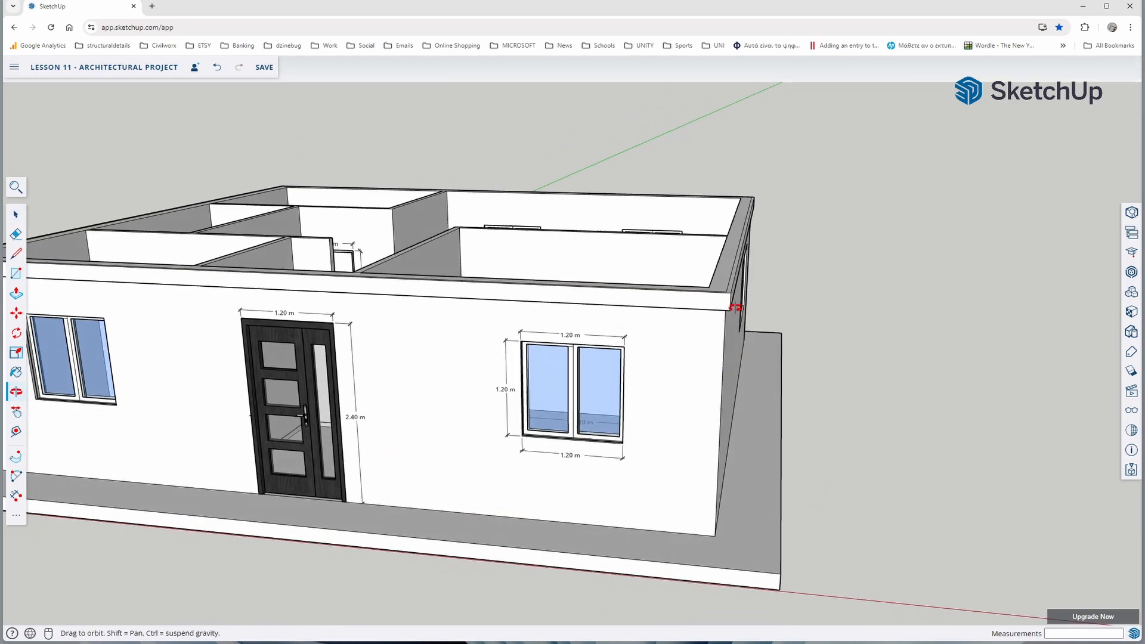
pyautogui.moveTo(736, 307); pyautogui.dragTo(692, 402, button='middle')
pyautogui.scroll(-4, 756, 253)
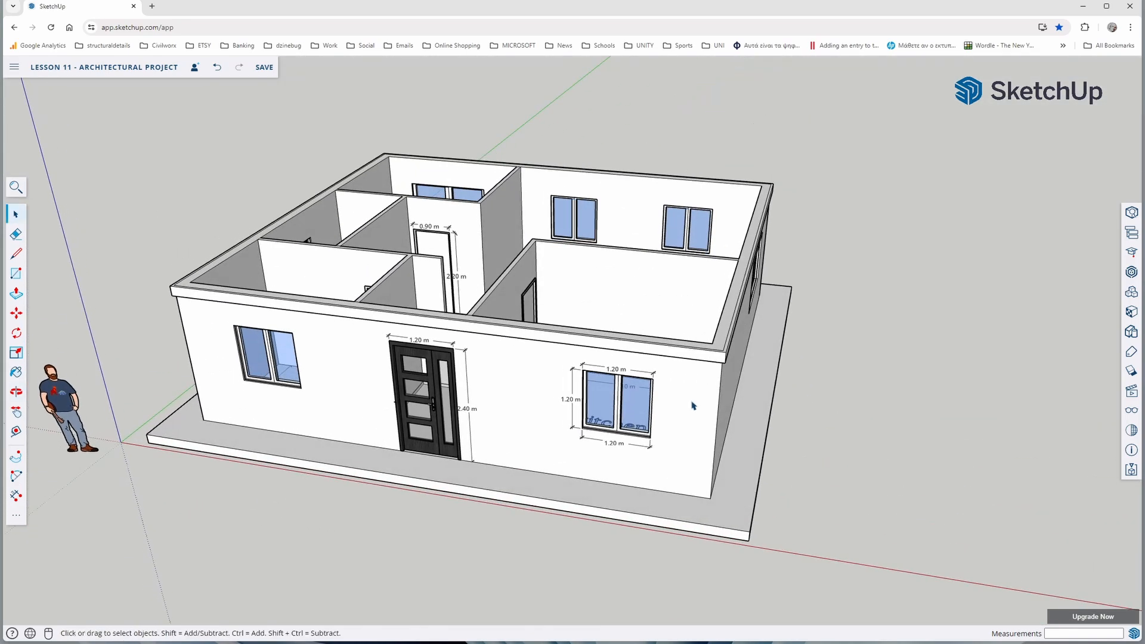
pyautogui.moveTo(622, 342); pyautogui.dragTo(611, 443, button='middle')
pyautogui.moveTo(545, 386); pyautogui.dragTo(562, 434, button='middle')
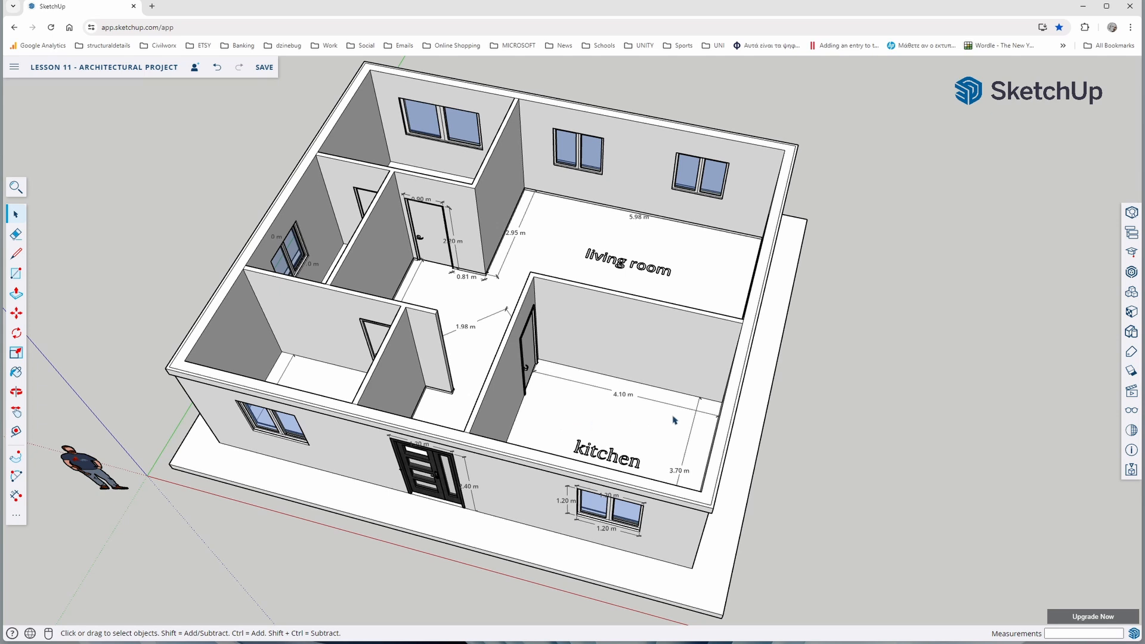
# Paint the bedroom floor and the connected living room and hallway floor with the Wood Floor Dark material
pyautogui.click(1131, 313)
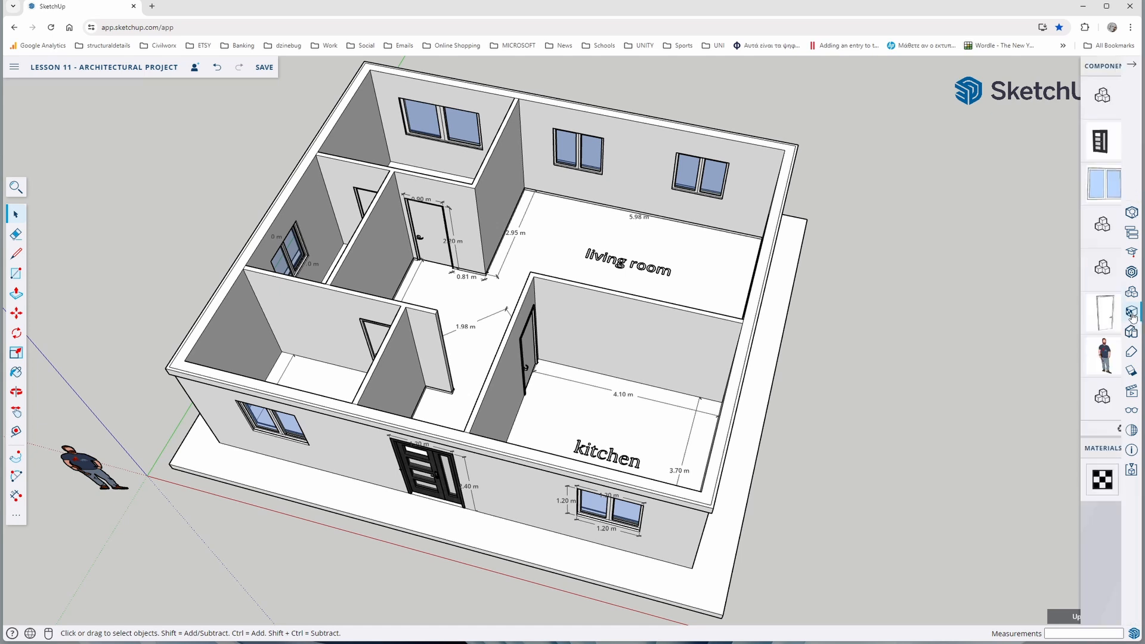
pyautogui.click(1072, 367)
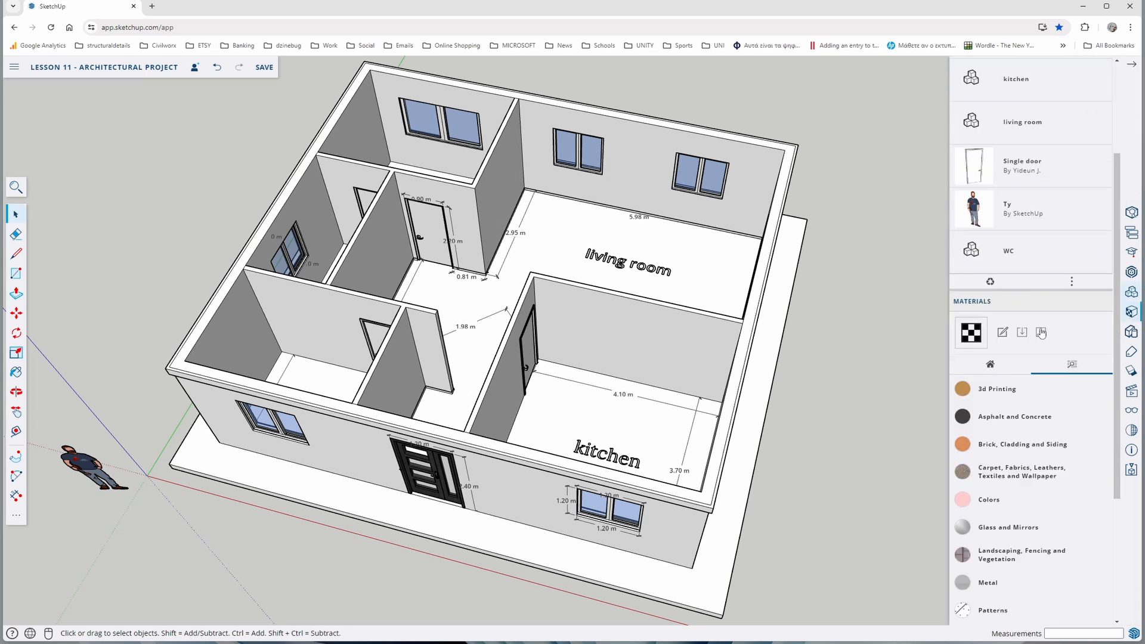
pyautogui.scroll(-3, 1040, 330)
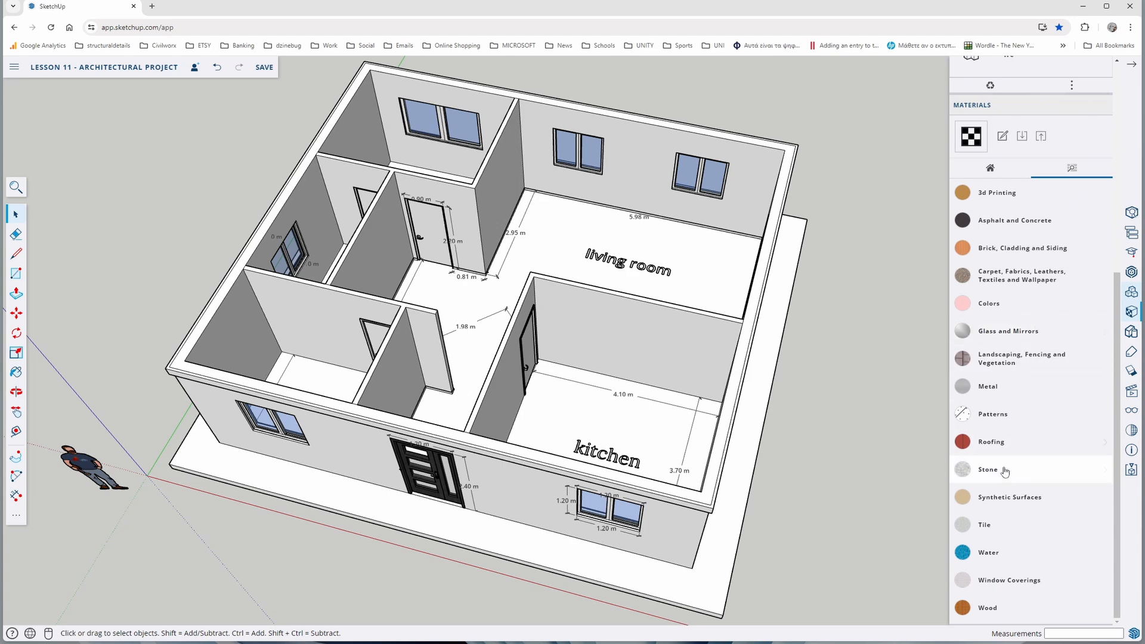
pyautogui.click(990, 608)
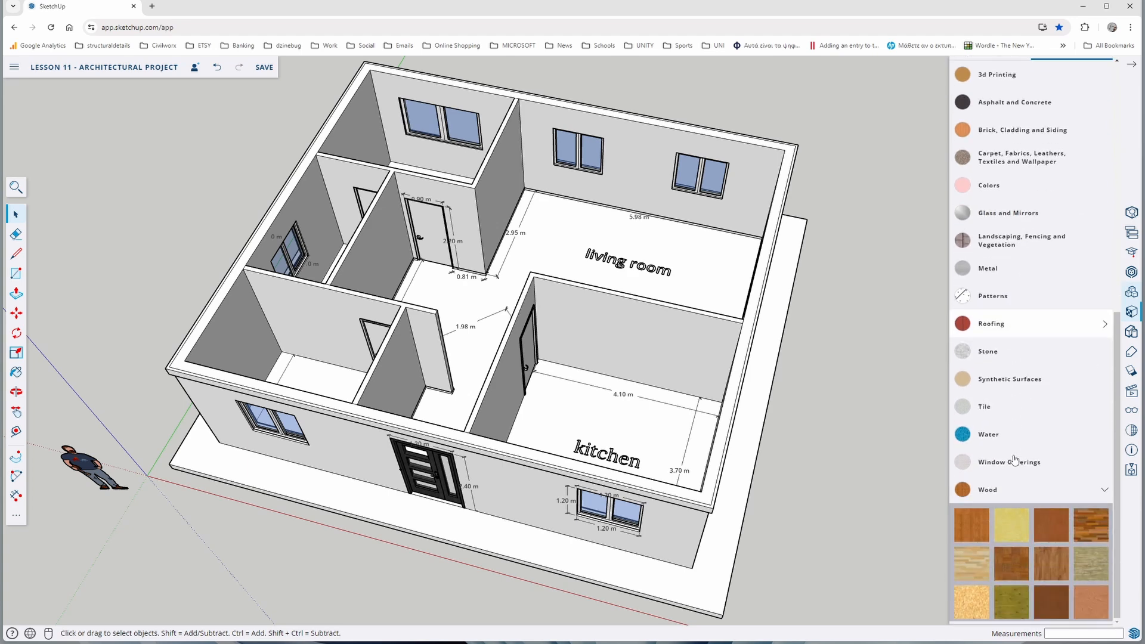
pyautogui.click(1088, 531)
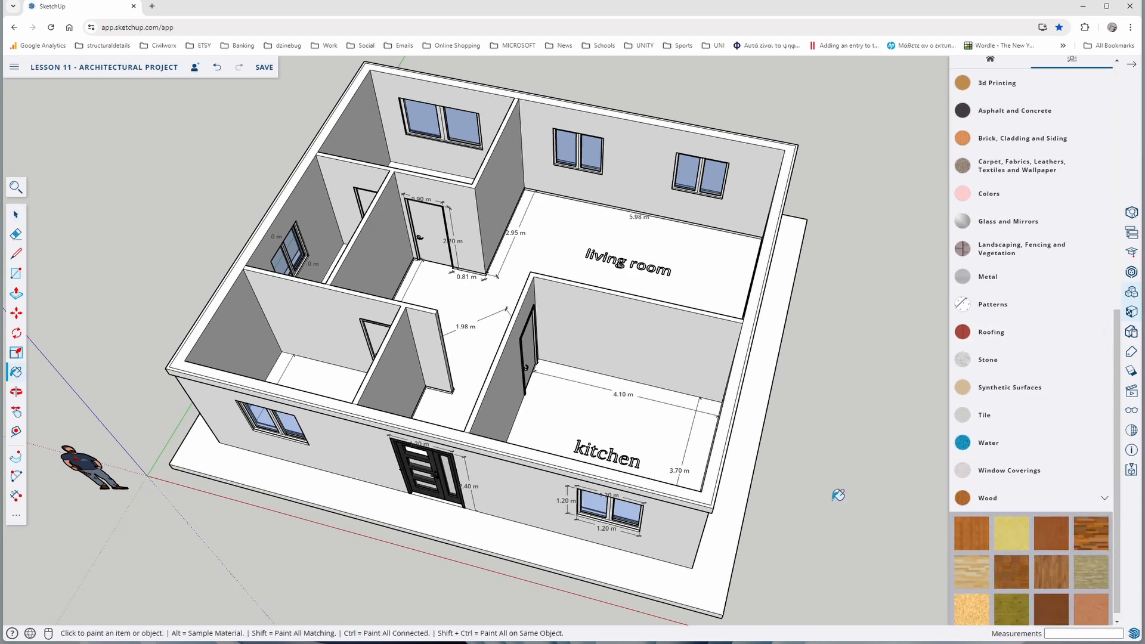
pyautogui.moveTo(547, 358)
pyautogui.mouseDown(button='middle')
pyautogui.moveTo(585, 404)
pyautogui.moveTo(839, 455)
pyautogui.mouseUp(button='middle')
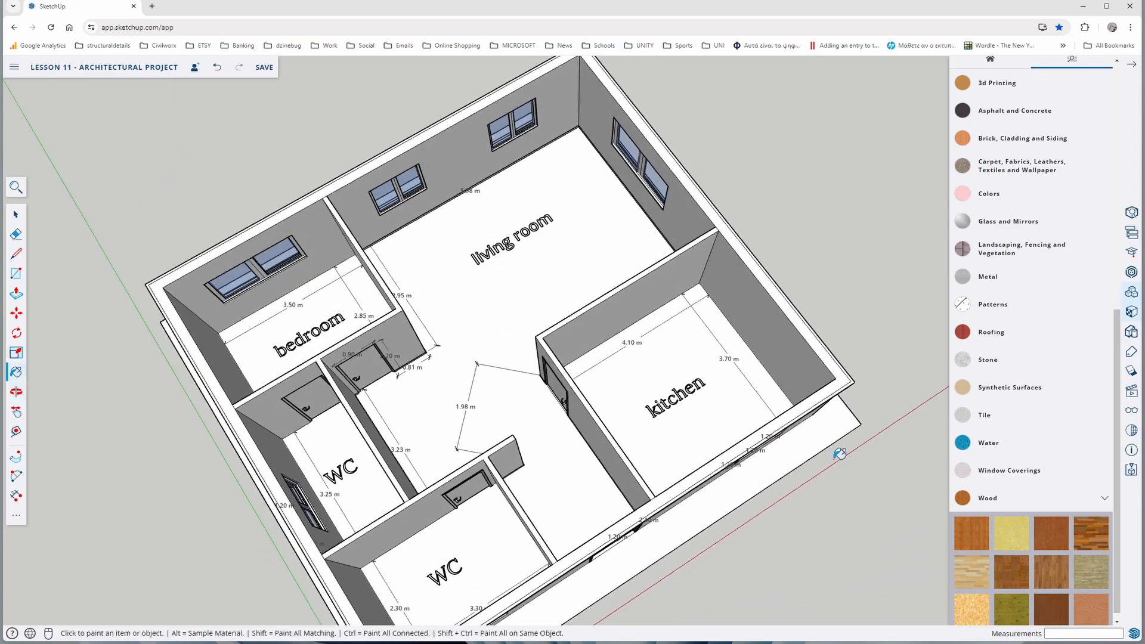
pyautogui.moveTo(484, 434); pyautogui.dragTo(549, 446, button='middle')
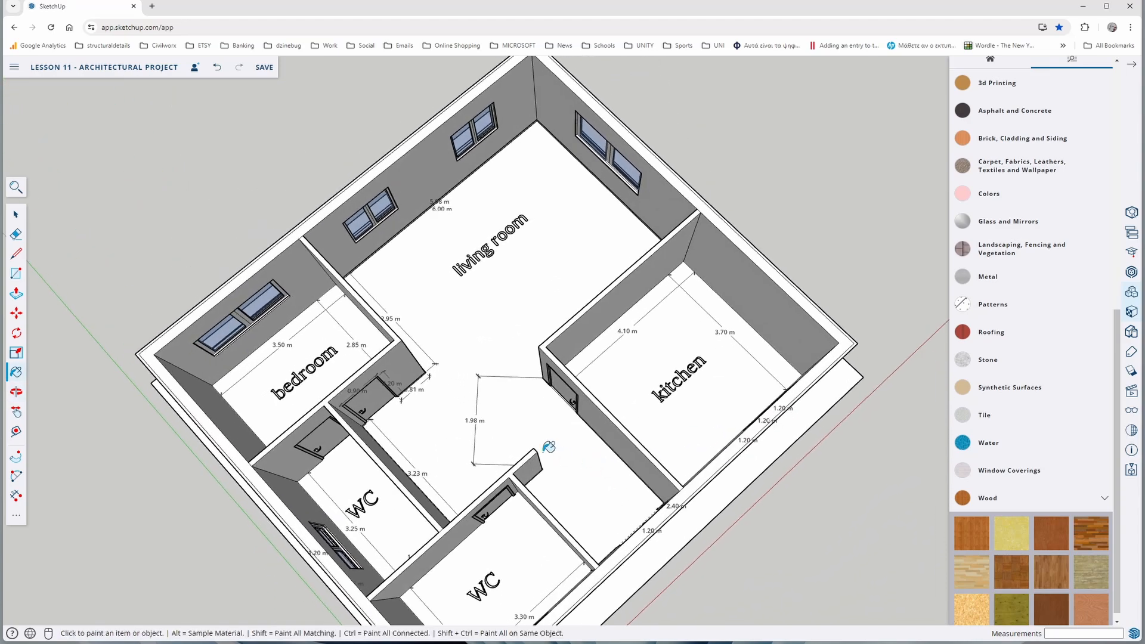
pyautogui.click(261, 391)
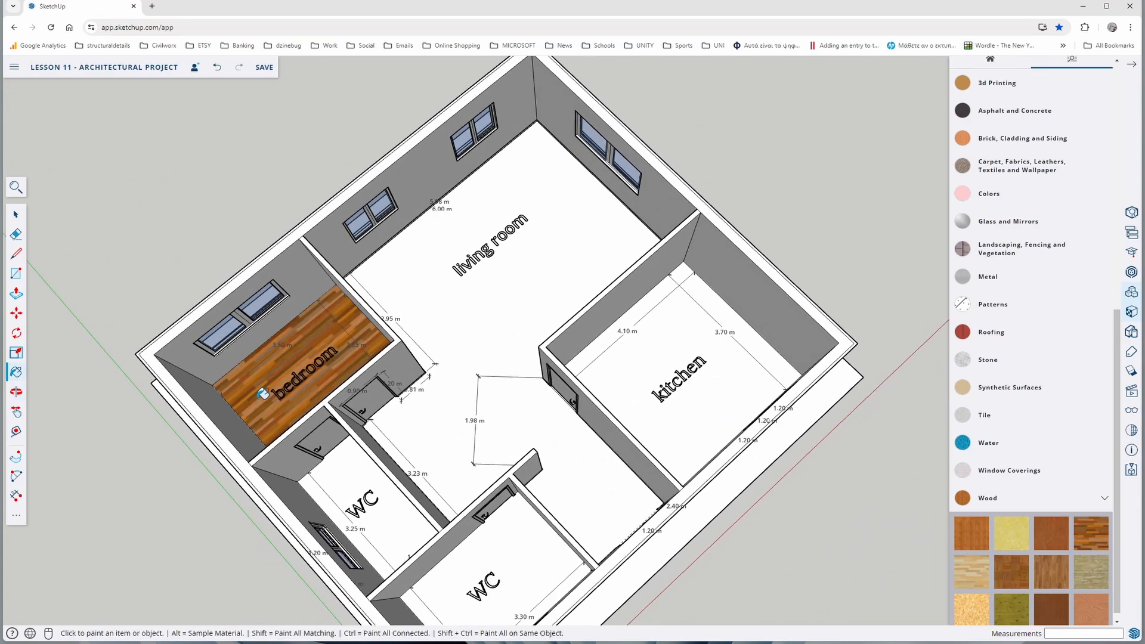
pyautogui.click(475, 337)
# Try a beige tile and a white marble tile from the Tile materials on the kitchen floor
pyautogui.moveTo(452, 422)
pyautogui.mouseDown(button='middle')
pyautogui.moveTo(471, 426)
pyautogui.moveTo(328, 365)
pyautogui.moveTo(304, 380)
pyautogui.moveTo(363, 356)
pyautogui.mouseUp(button='middle')
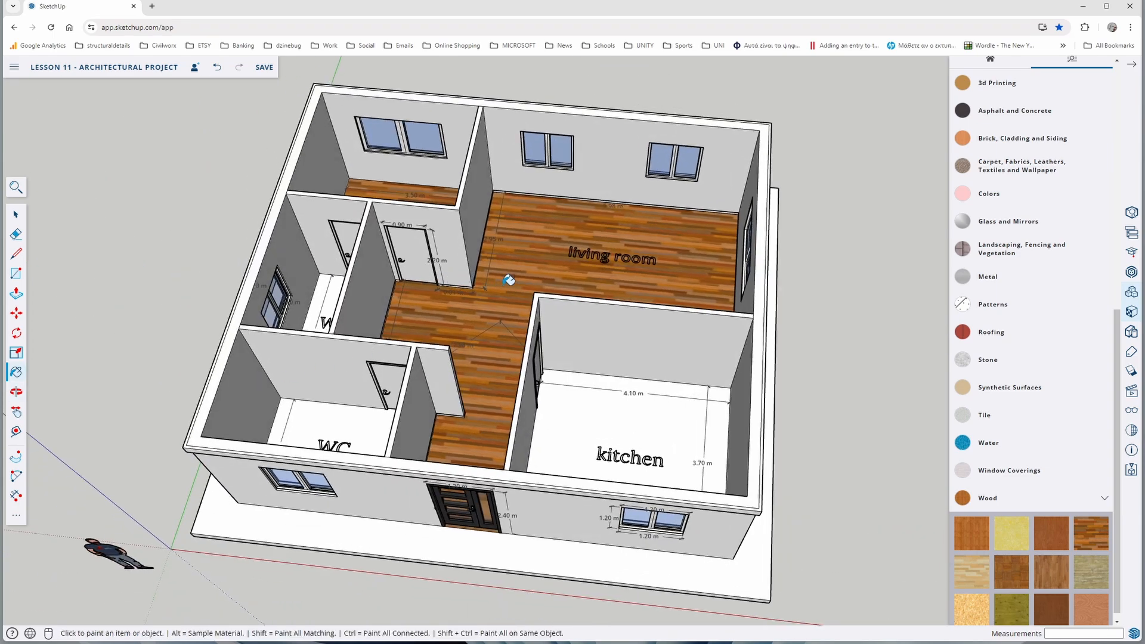
pyautogui.moveTo(521, 253); pyautogui.dragTo(469, 277, button='middle')
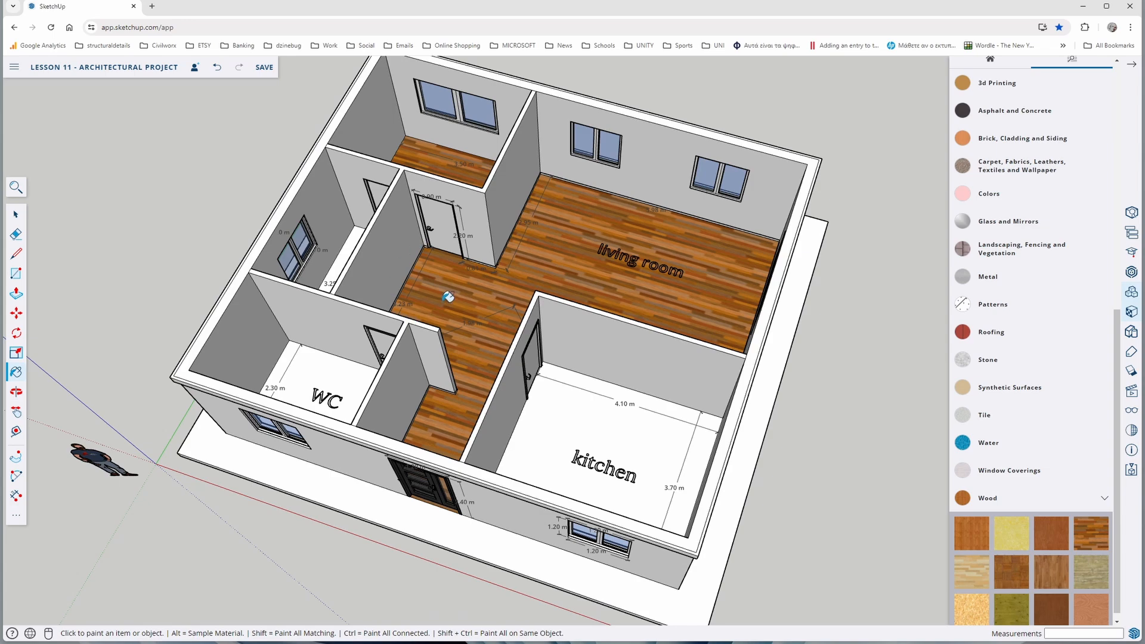
pyautogui.moveTo(497, 233); pyautogui.dragTo(409, 274, button='middle')
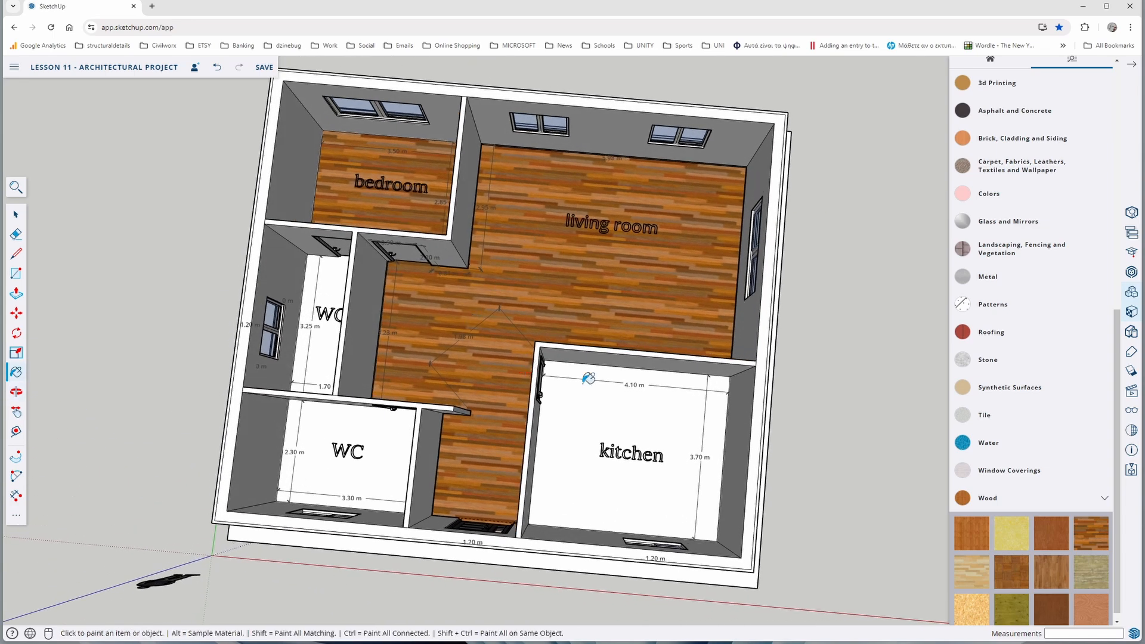
pyautogui.click(1066, 506)
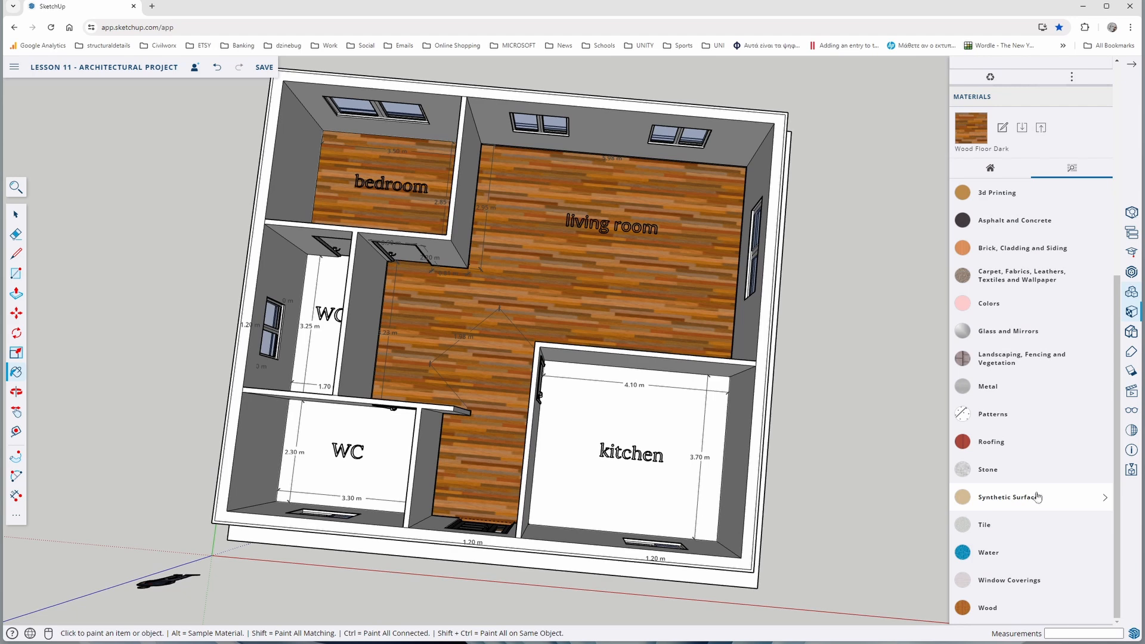
pyautogui.click(1013, 524)
pyautogui.scroll(-4, 1013, 418)
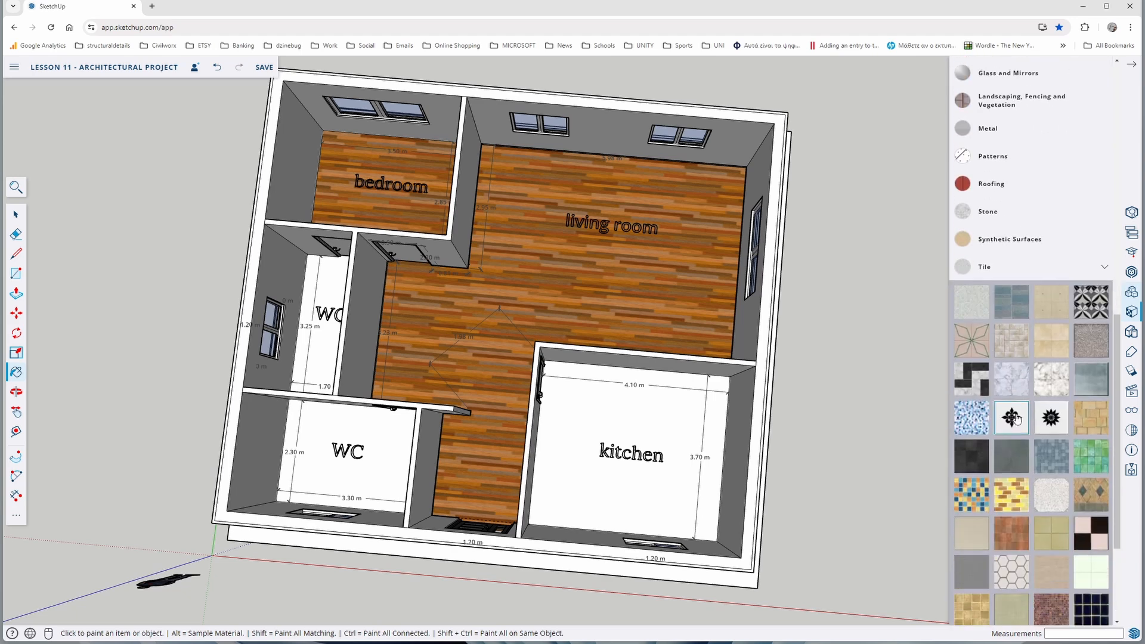
pyautogui.click(1012, 349)
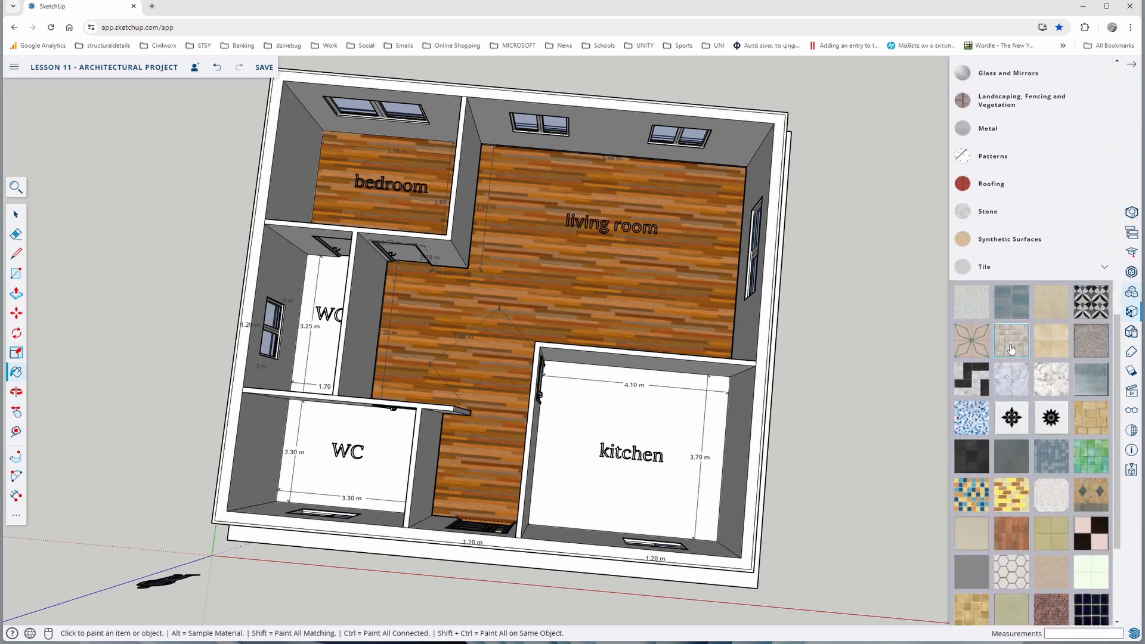
pyautogui.click(595, 495)
pyautogui.moveTo(595, 495)
pyautogui.mouseDown(button='middle')
pyautogui.moveTo(551, 484)
pyautogui.moveTo(525, 431)
pyautogui.mouseUp(button='middle')
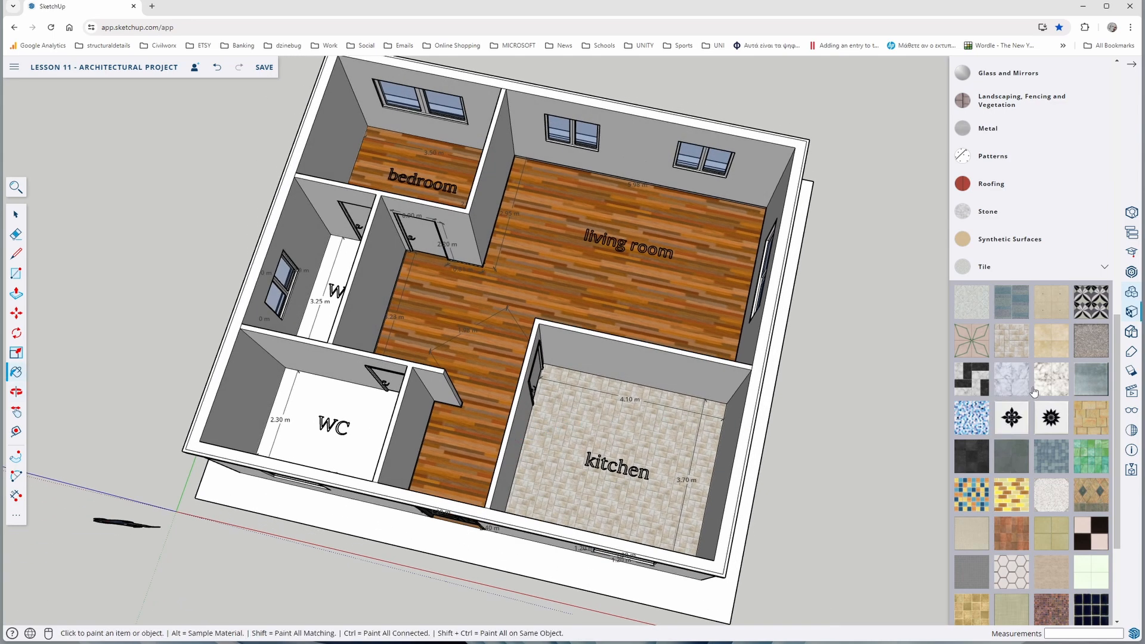
pyautogui.click(1051, 383)
pyautogui.click(637, 482)
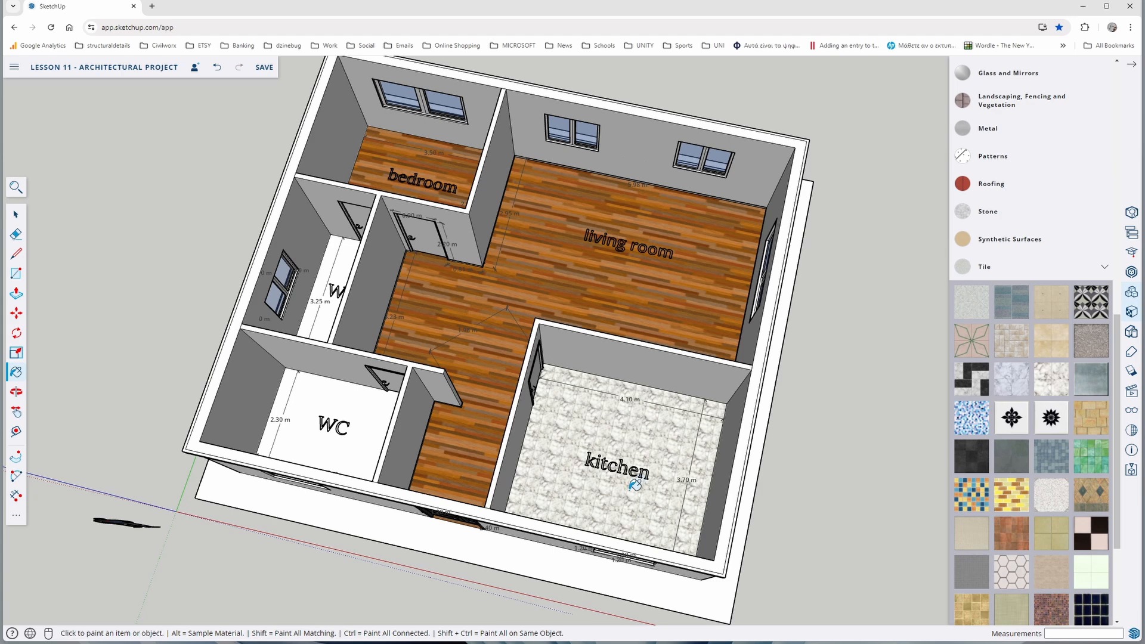
# Paint the kitchen floor with the white square tile with dark joints and both WC floors with Marble Carrara Floor Tile
pyautogui.scroll(-3, 973, 411)
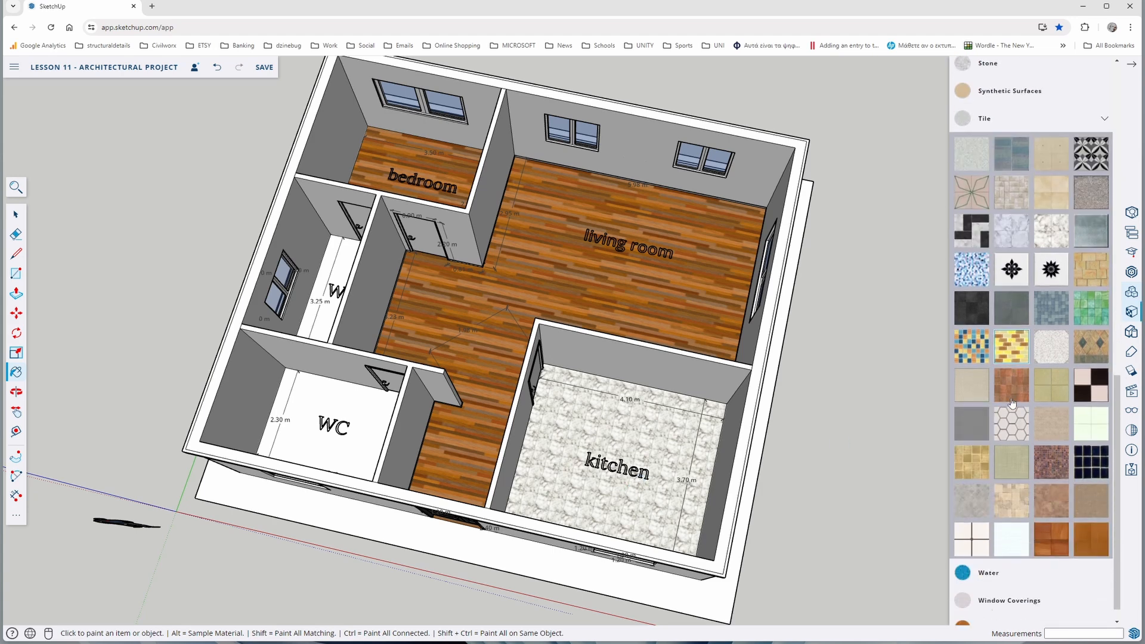
pyautogui.click(978, 548)
pyautogui.click(639, 477)
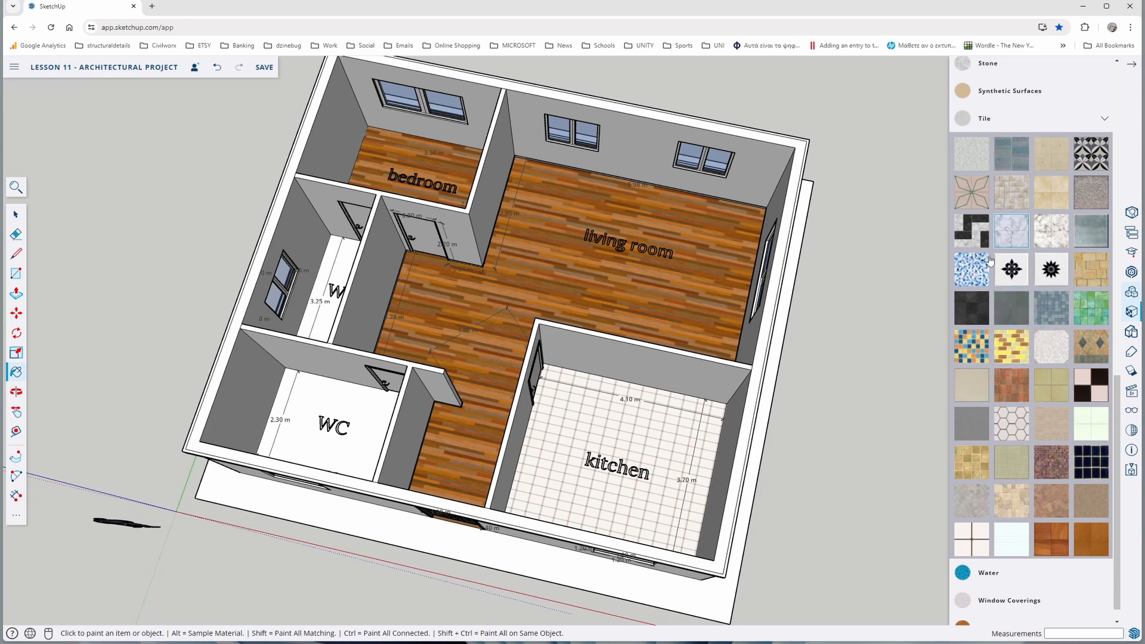
pyautogui.click(305, 388)
pyautogui.moveTo(306, 389)
pyautogui.mouseDown(button='middle')
pyautogui.moveTo(381, 402)
pyautogui.moveTo(205, 343)
pyautogui.moveTo(298, 392)
pyautogui.moveTo(322, 384)
pyautogui.mouseUp(button='middle')
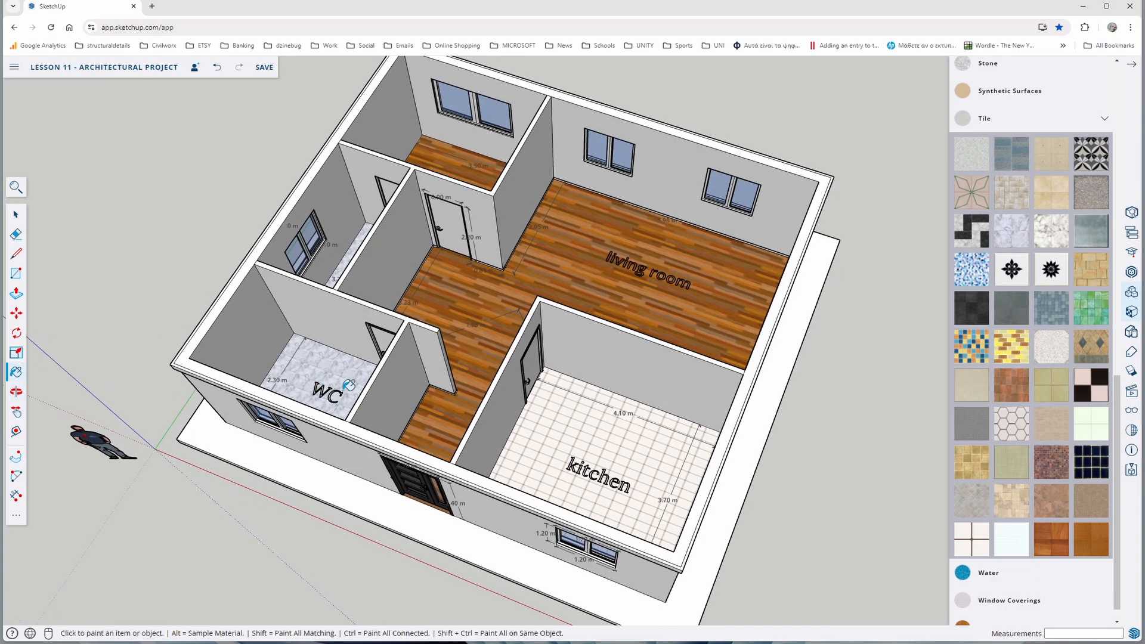
# Paint the kitchen's inner wall faces with a pale yellow from the Colors materials
pyautogui.scroll(10, 980, 449)
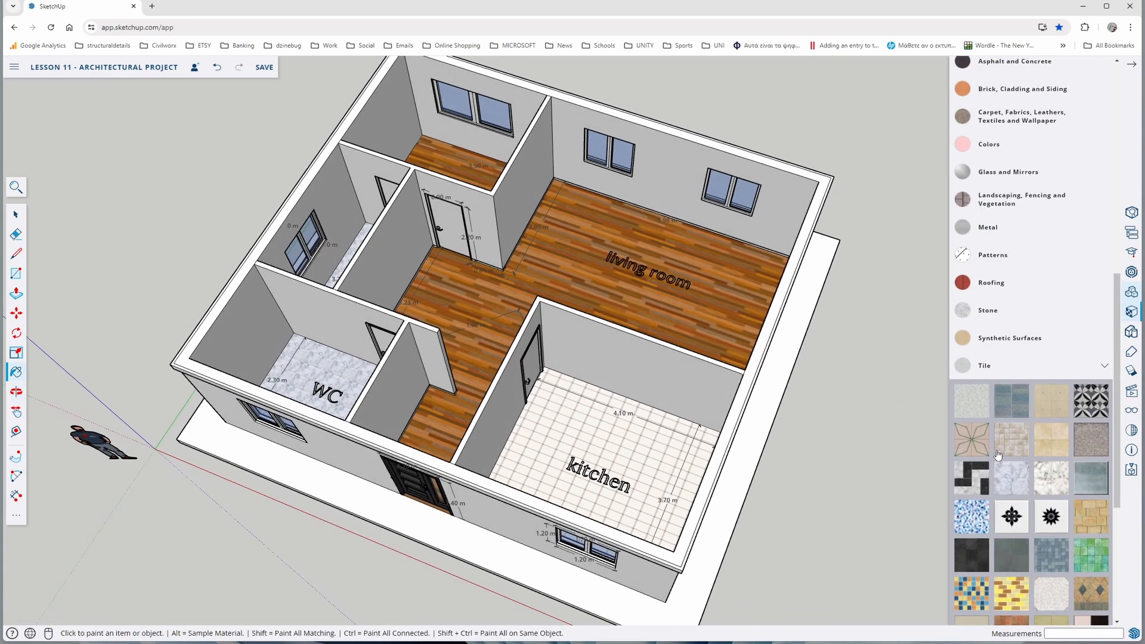
pyautogui.click(1004, 301)
pyautogui.scroll(-8, 982, 374)
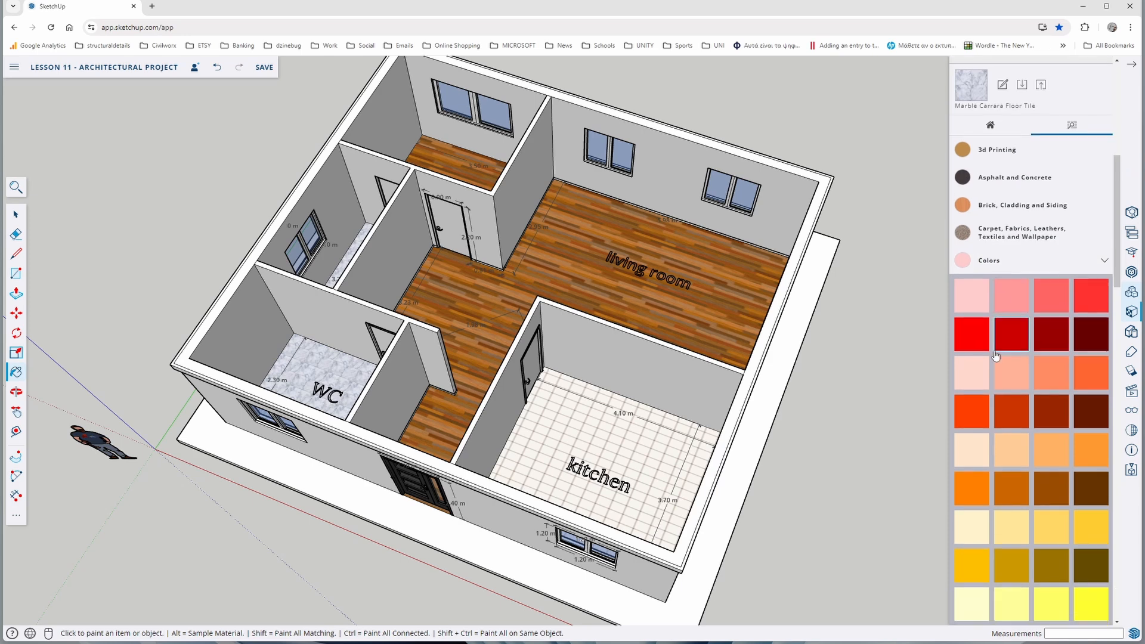
pyautogui.scroll(3, 981, 374)
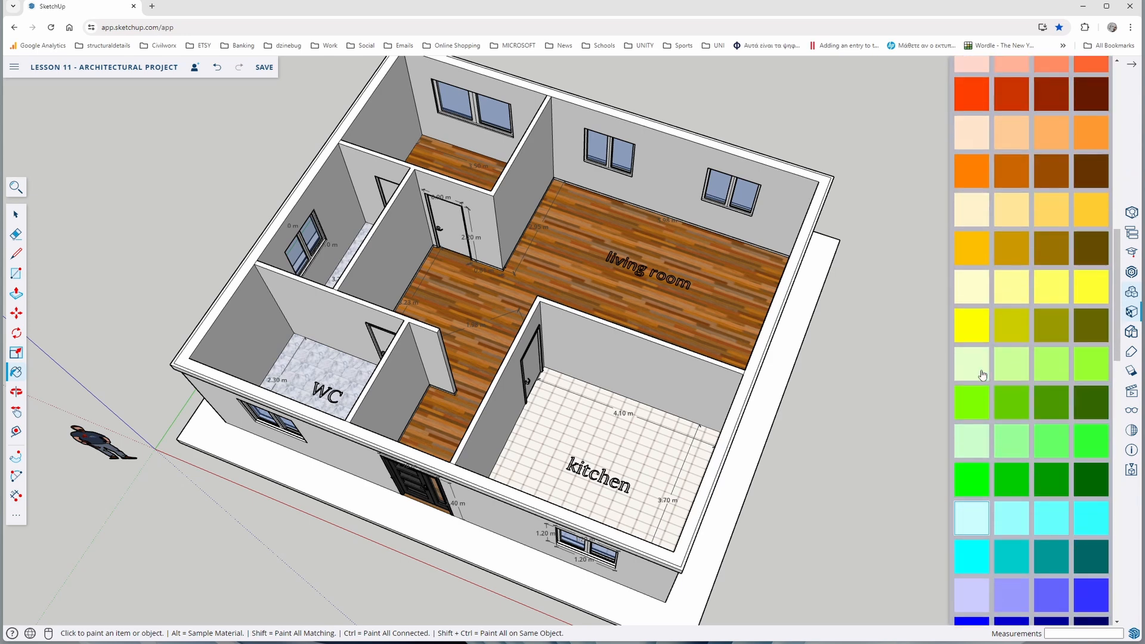
pyautogui.click(974, 300)
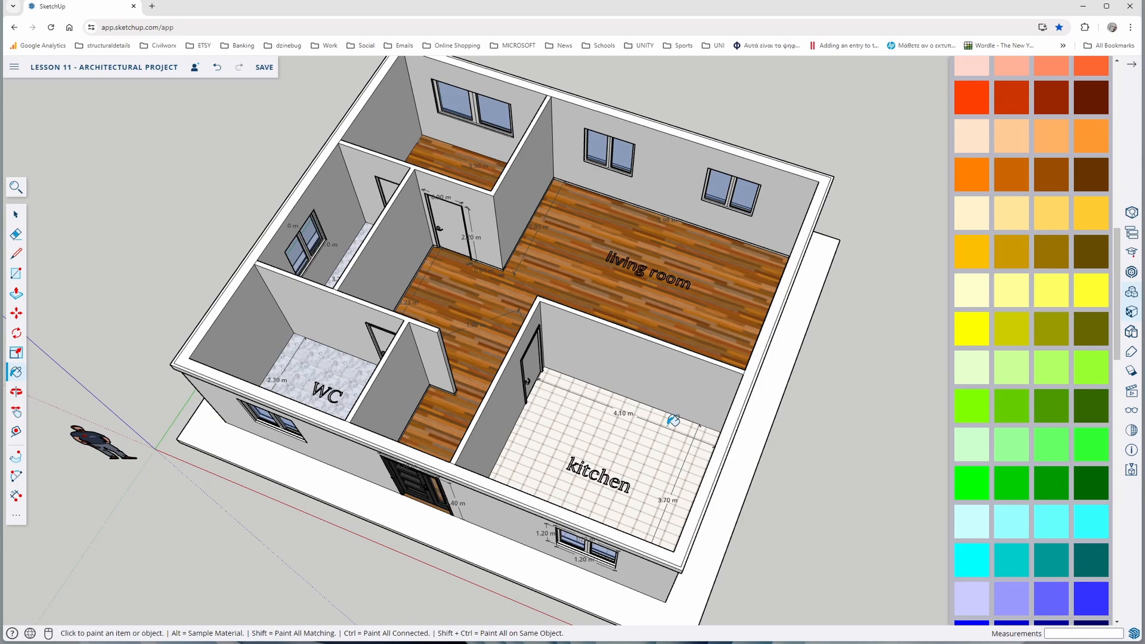
pyautogui.click(599, 357)
pyautogui.moveTo(546, 417)
pyautogui.mouseDown(button='middle')
pyautogui.moveTo(710, 391)
pyautogui.moveTo(827, 309)
pyautogui.mouseUp(button='middle')
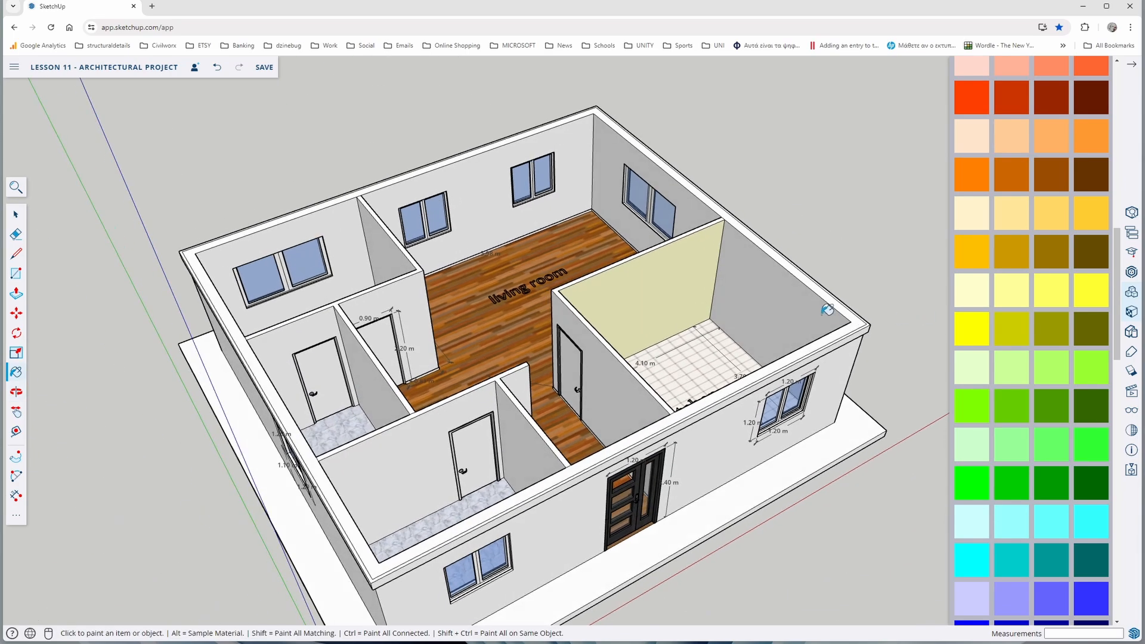
pyautogui.click(754, 304)
pyautogui.moveTo(630, 365); pyautogui.dragTo(1089, 366, button='middle')
pyautogui.moveTo(736, 327)
pyautogui.mouseDown(button='middle')
pyautogui.moveTo(682, 278)
pyautogui.moveTo(560, 310)
pyautogui.moveTo(531, 363)
pyautogui.moveTo(303, 320)
pyautogui.mouseUp(button='middle')
pyautogui.moveTo(506, 339); pyautogui.dragTo(263, 346, button='middle')
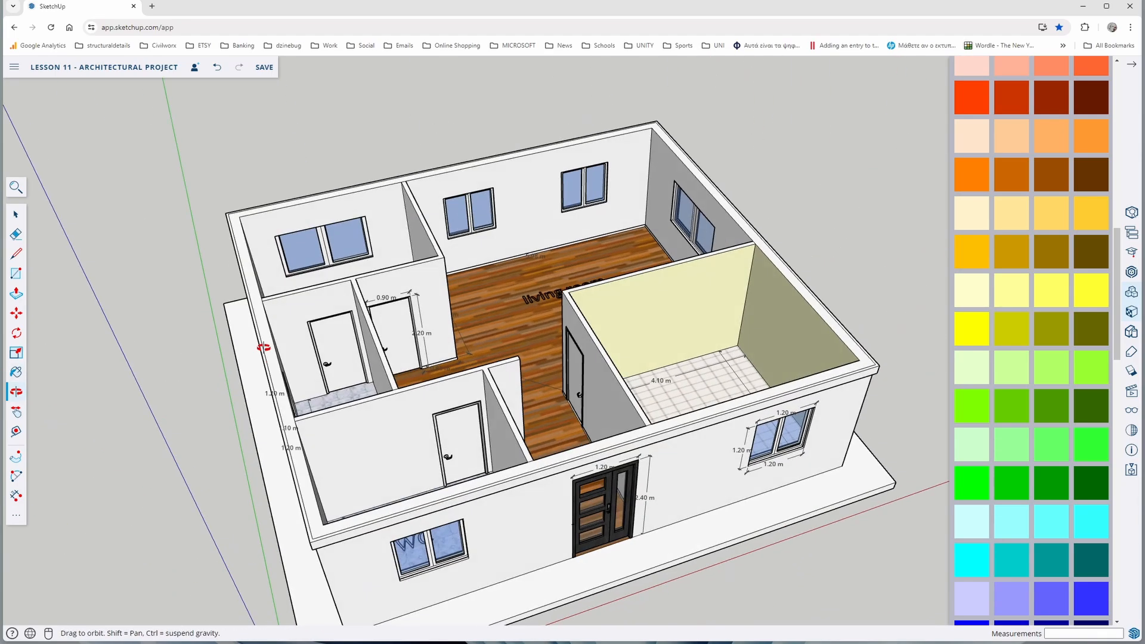
# Paint the bedroom's inner wall faces with the light cyan Color H01
pyautogui.scroll(-3, 1019, 421)
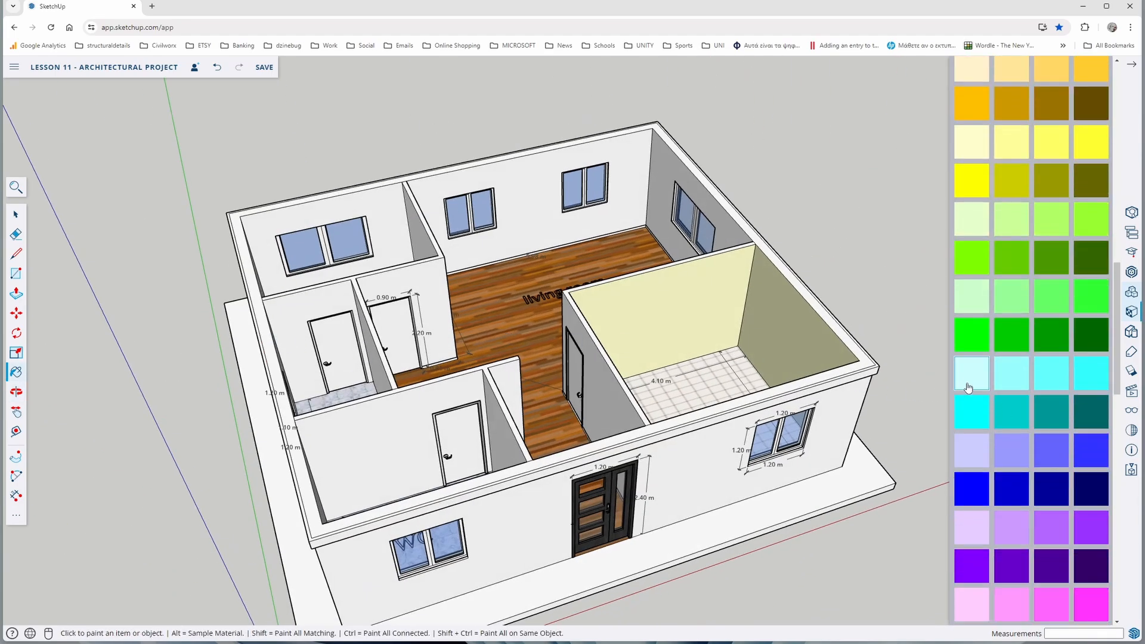
pyautogui.moveTo(887, 443)
pyautogui.mouseDown(button='middle')
pyautogui.moveTo(772, 465)
pyautogui.moveTo(546, 471)
pyautogui.mouseUp(button='middle')
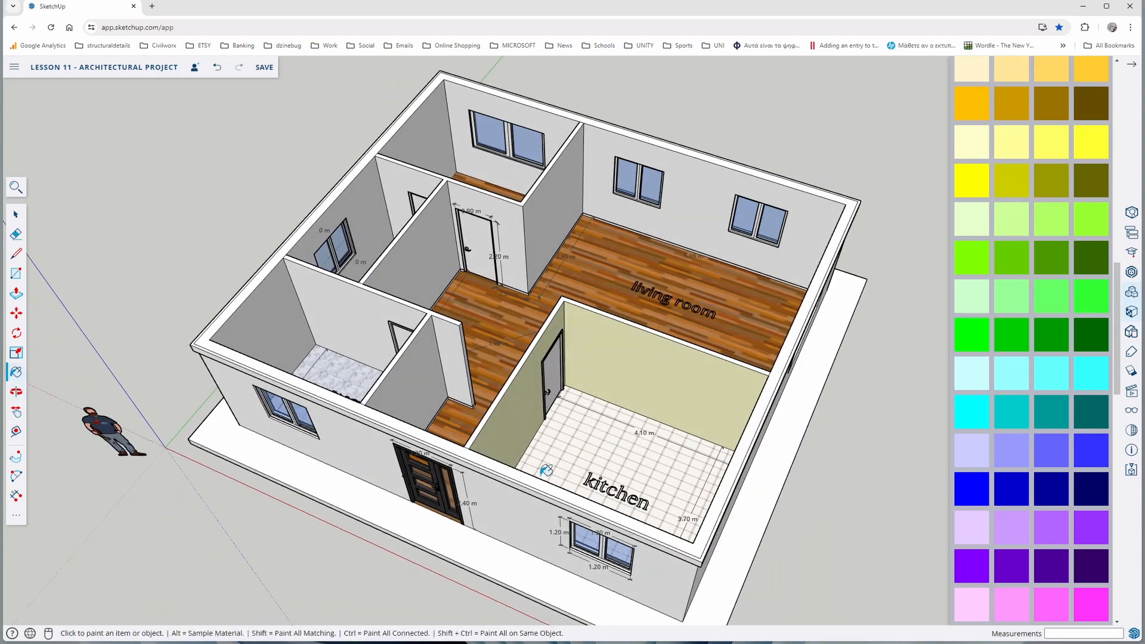
pyautogui.click(462, 104)
pyautogui.moveTo(469, 197)
pyautogui.mouseDown(button='middle')
pyautogui.moveTo(508, 238)
pyautogui.moveTo(728, 310)
pyautogui.mouseUp(button='middle')
pyautogui.moveTo(430, 418); pyautogui.dragTo(662, 363, button='middle')
pyautogui.click(461, 413)
pyautogui.moveTo(466, 409); pyautogui.dragTo(710, 341, button='middle')
pyautogui.click(701, 374)
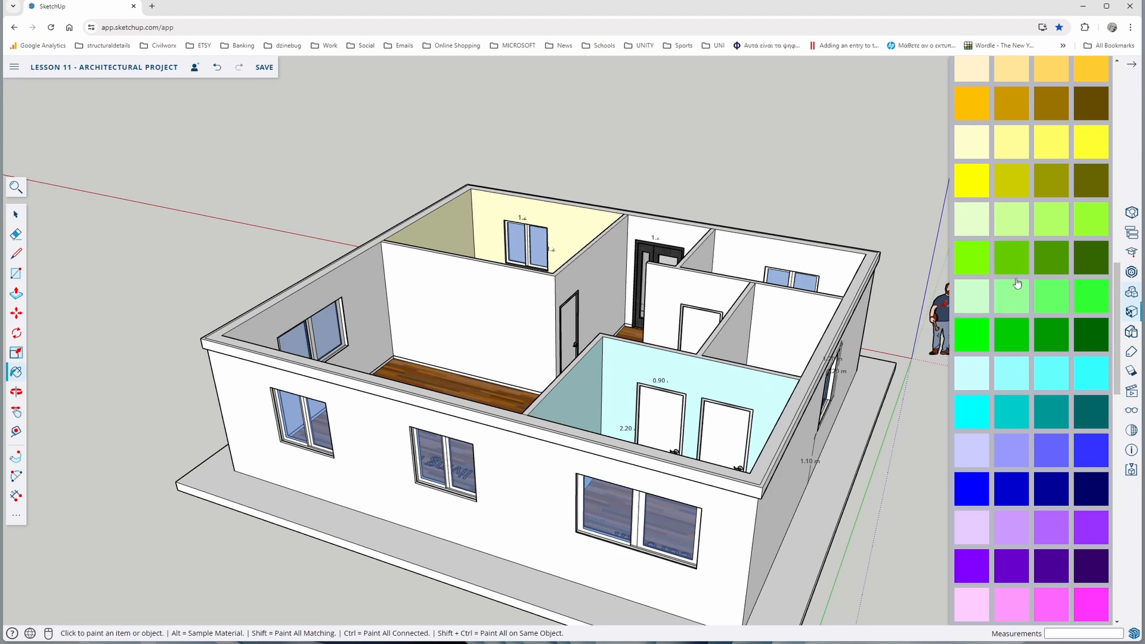
# Paint the front WC's inner wall faces with the Square Glass Tile 01 material
pyautogui.scroll(10, 1019, 286)
pyautogui.click(1057, 245)
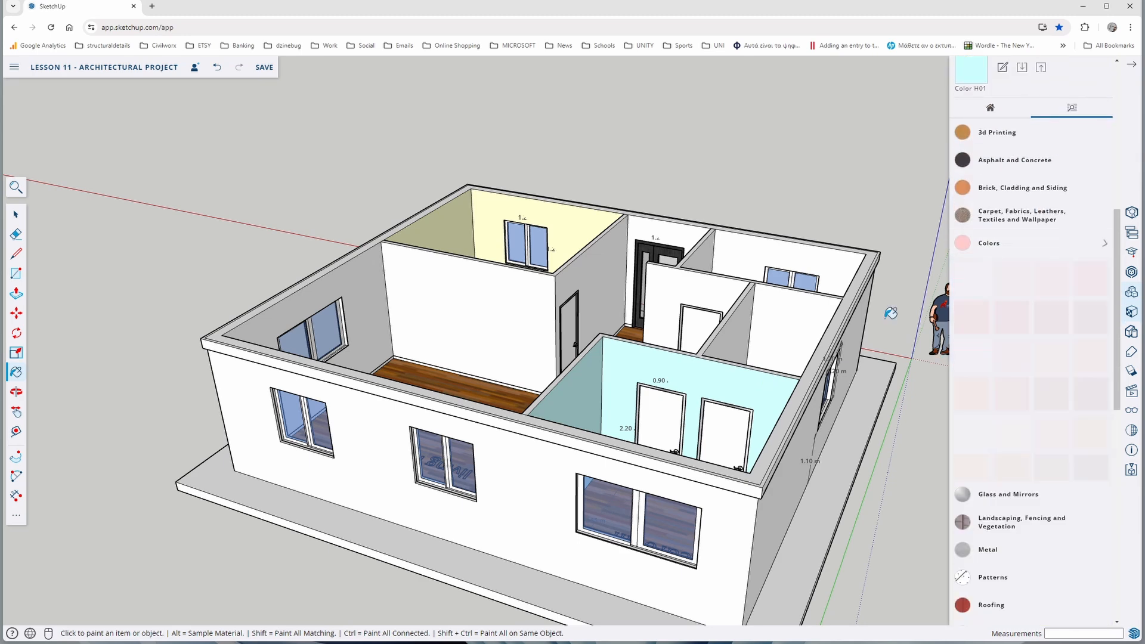
pyautogui.moveTo(755, 359); pyautogui.dragTo(642, 460, button='middle')
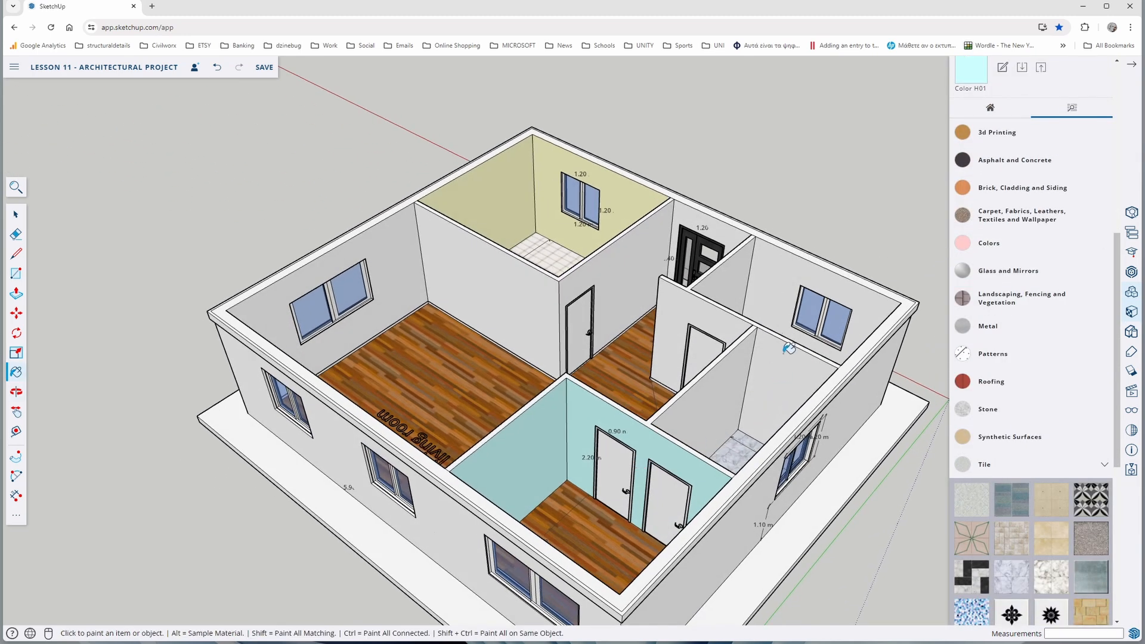
pyautogui.scroll(-3, 1044, 453)
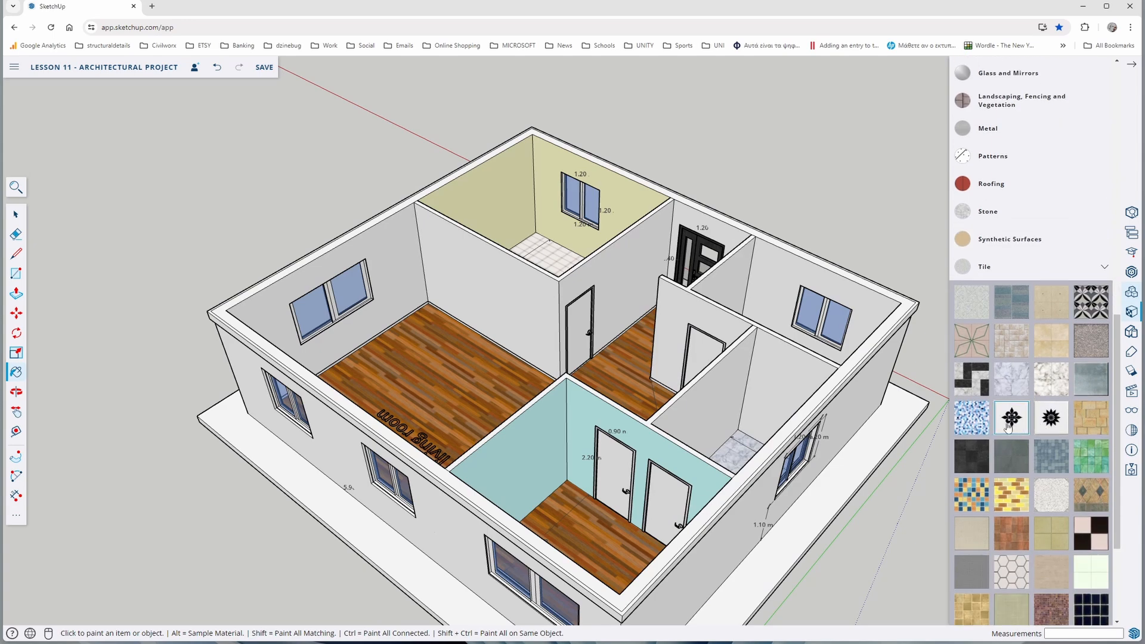
pyautogui.scroll(-1, 1038, 419)
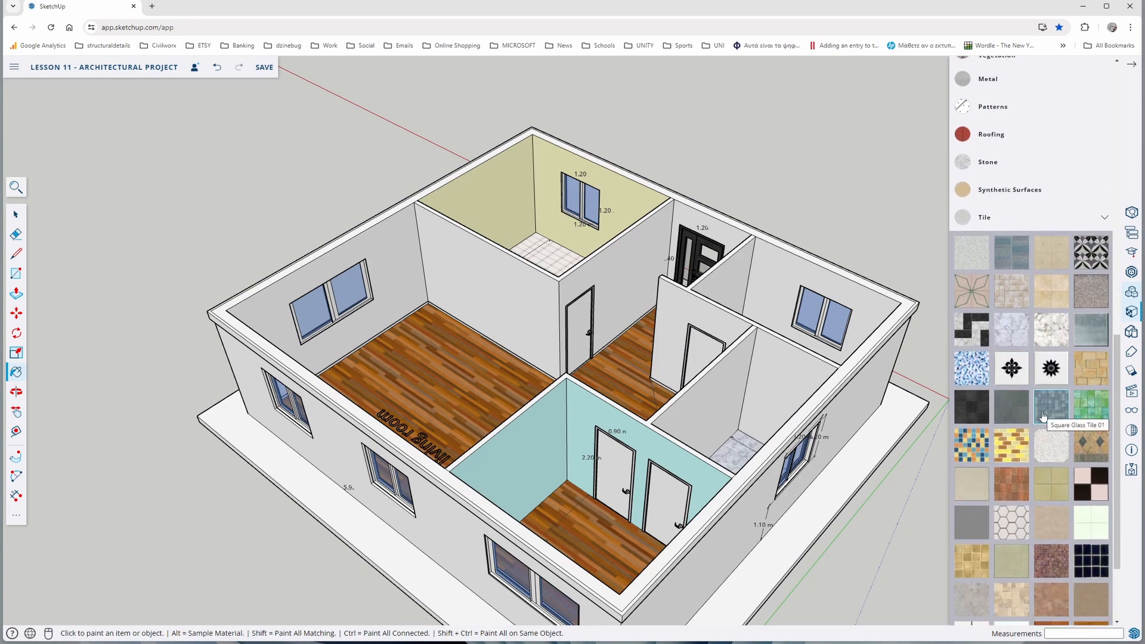
pyautogui.click(1042, 416)
pyautogui.click(779, 285)
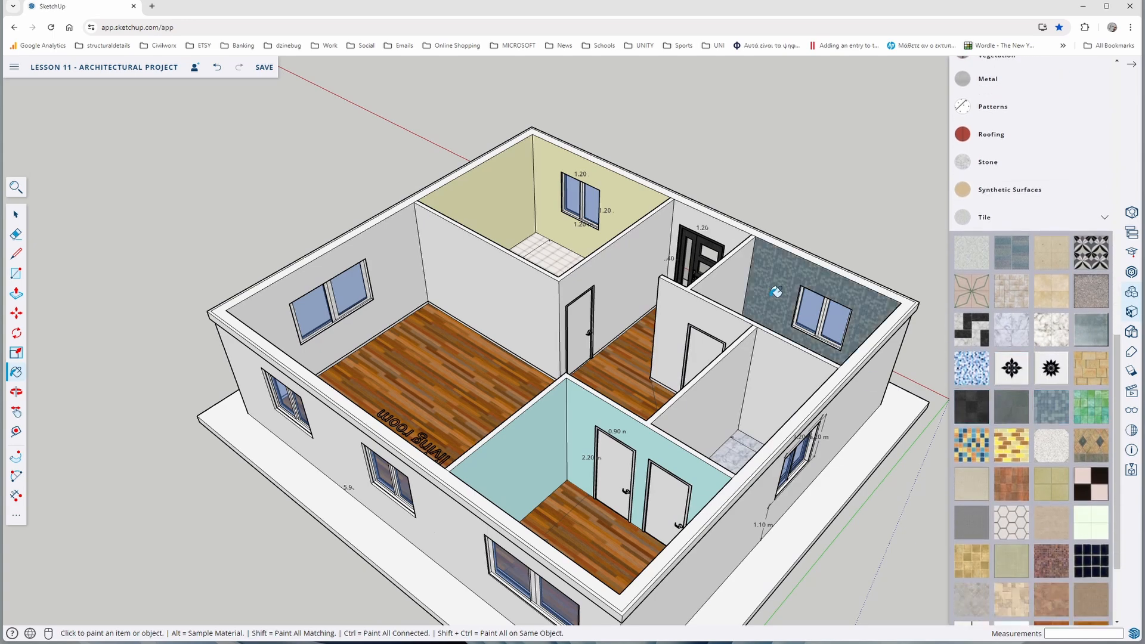
pyautogui.scroll(3, 772, 296)
pyautogui.click(698, 258)
pyautogui.scroll(-5, 582, 366)
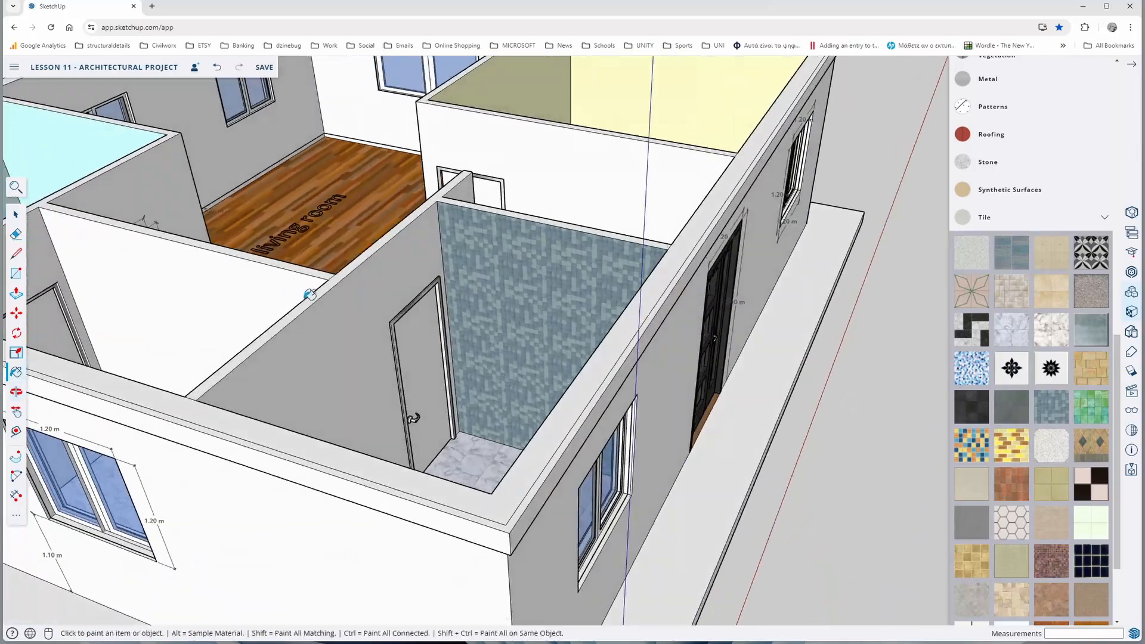
pyautogui.click(347, 344)
# Apply the same Square Glass Tile 01 material to the middle WC's inner wall faces
pyautogui.scroll(-3, 542, 329)
pyautogui.moveTo(542, 328); pyautogui.dragTo(395, 181, button='middle')
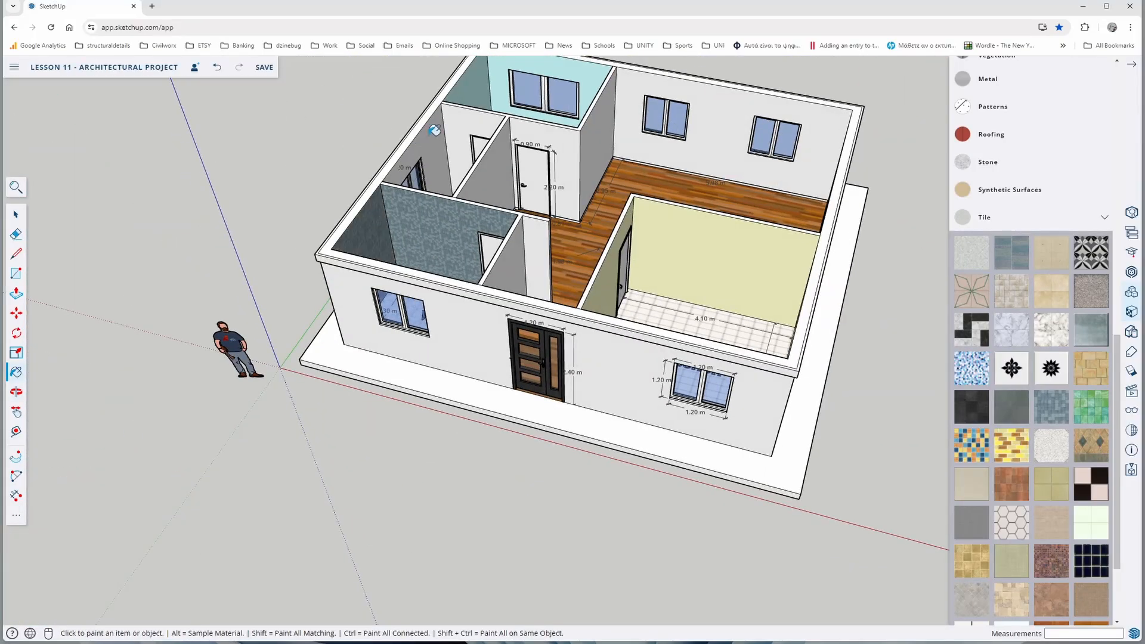
pyautogui.moveTo(435, 131); pyautogui.dragTo(660, 317, button='middle')
pyautogui.click(658, 318)
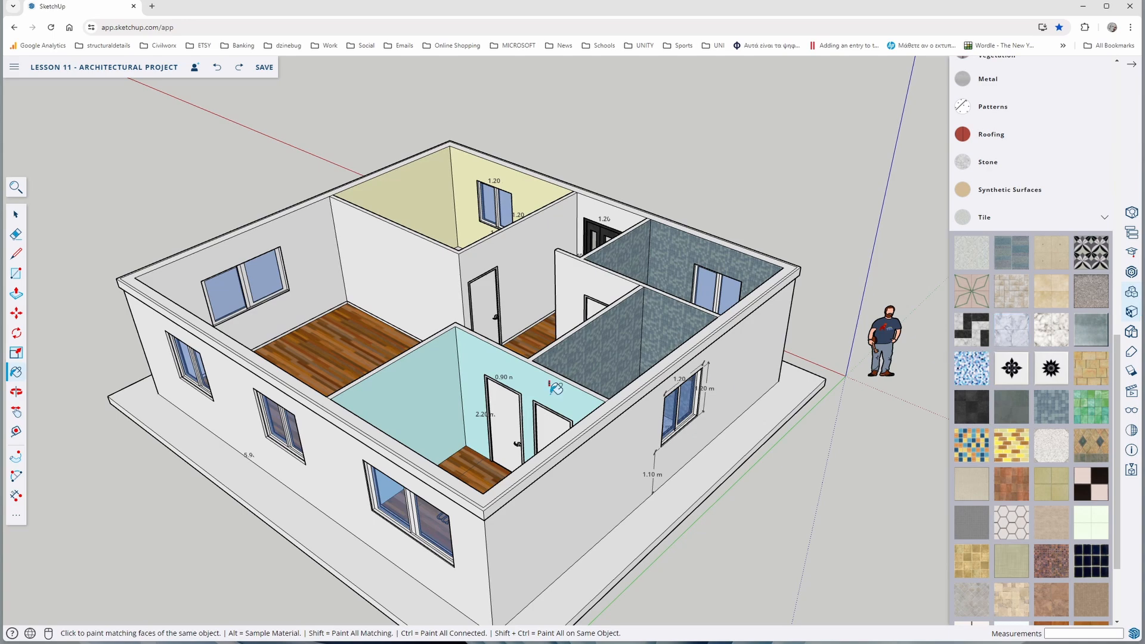
# Try several pale colors from the Colors materials, including a pale yellow, on the bedroom's inner walls
pyautogui.moveTo(653, 398); pyautogui.dragTo(550, 407, button='middle')
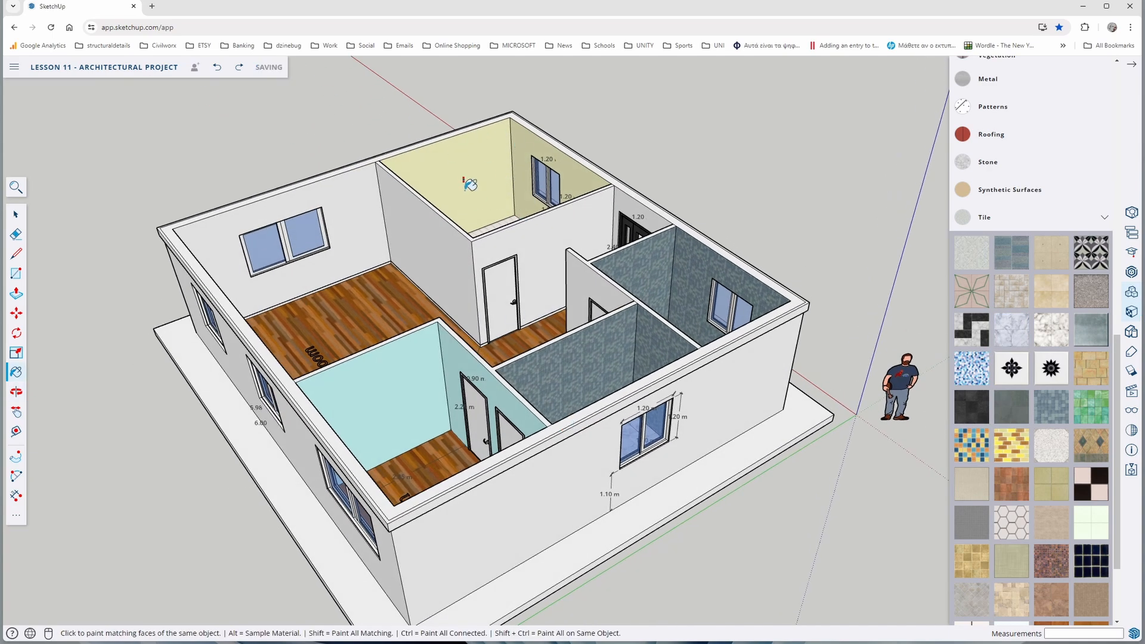
pyautogui.click(1034, 217)
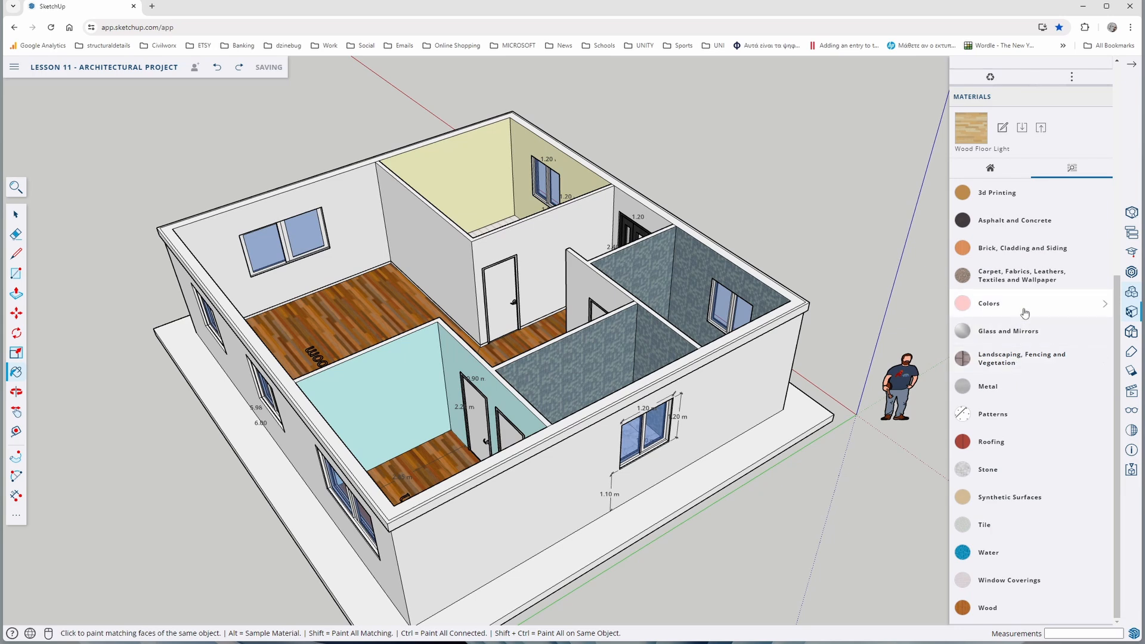
pyautogui.click(989, 303)
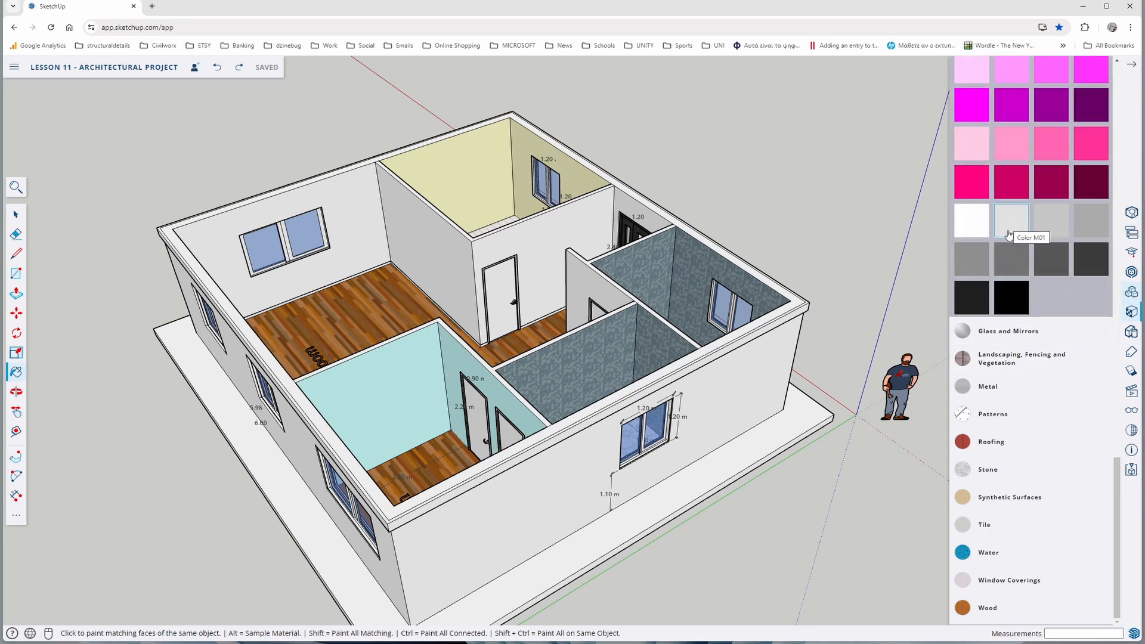
pyautogui.scroll(10, 1008, 234)
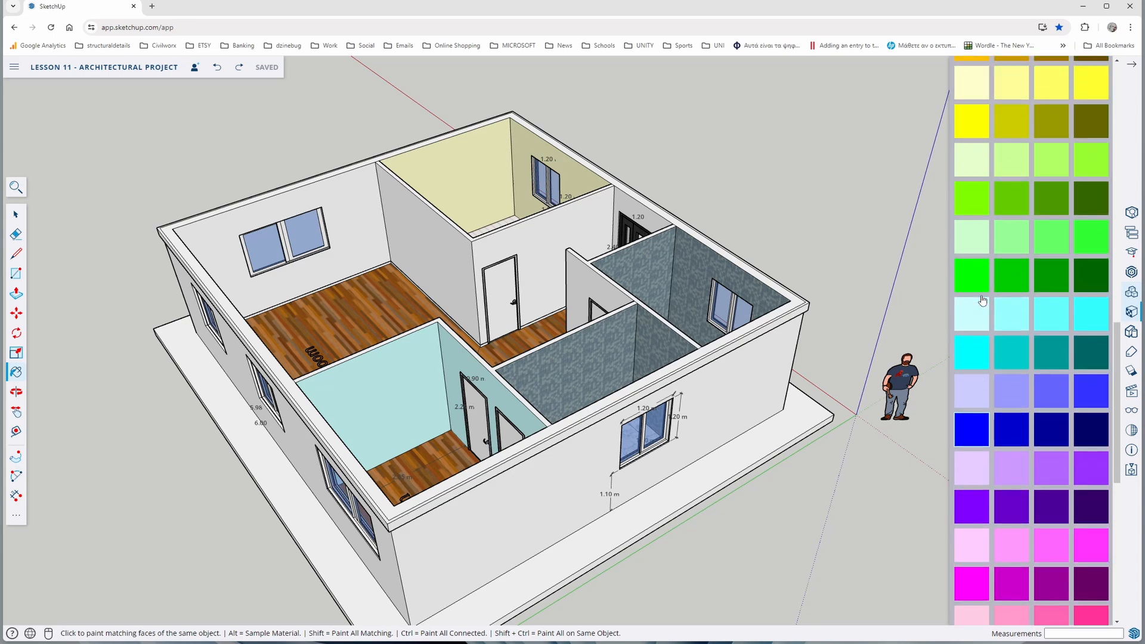
pyautogui.scroll(5, 979, 292)
pyautogui.click(970, 213)
pyautogui.click(400, 381)
pyautogui.scroll(-2, 973, 297)
pyautogui.click(972, 298)
pyautogui.click(400, 382)
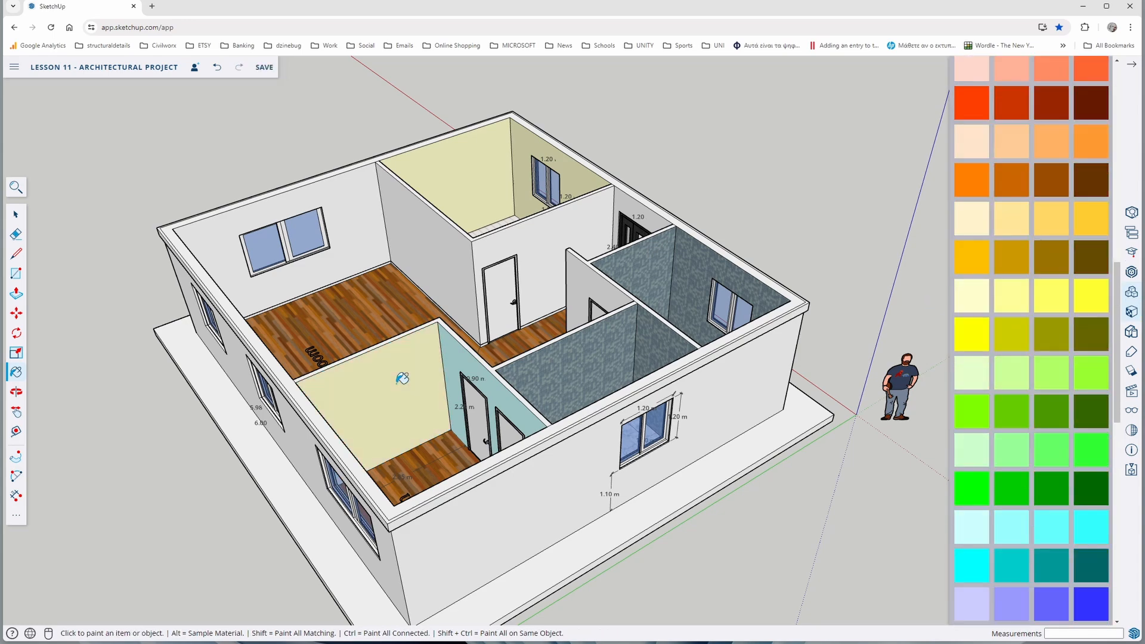
pyautogui.scroll(-8, 1007, 417)
pyautogui.click(1009, 425)
pyautogui.click(403, 380)
pyautogui.click(499, 394)
# Try the Wallpaper Dog Bone material on a bedroom inner wall
pyautogui.moveTo(555, 411); pyautogui.dragTo(902, 376, button='middle')
pyautogui.moveTo(429, 333); pyautogui.dragTo(787, 376, button='middle')
pyautogui.scroll(2, 995, 344)
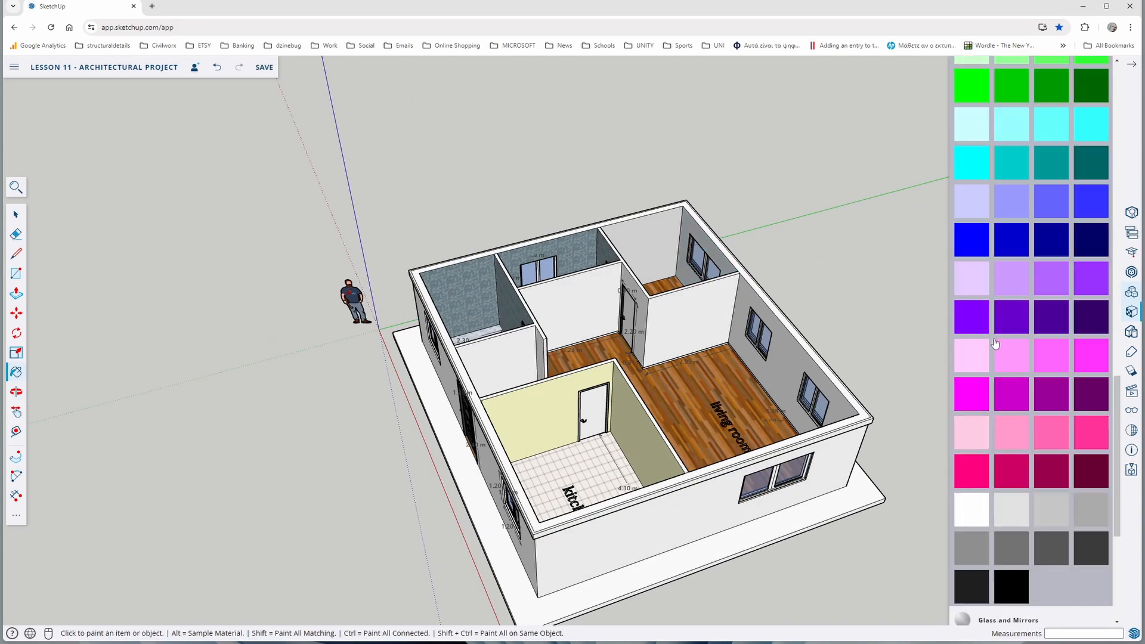
pyautogui.scroll(12, 996, 344)
pyautogui.click(1026, 279)
pyautogui.click(969, 499)
pyautogui.click(662, 245)
pyautogui.scroll(5, 662, 245)
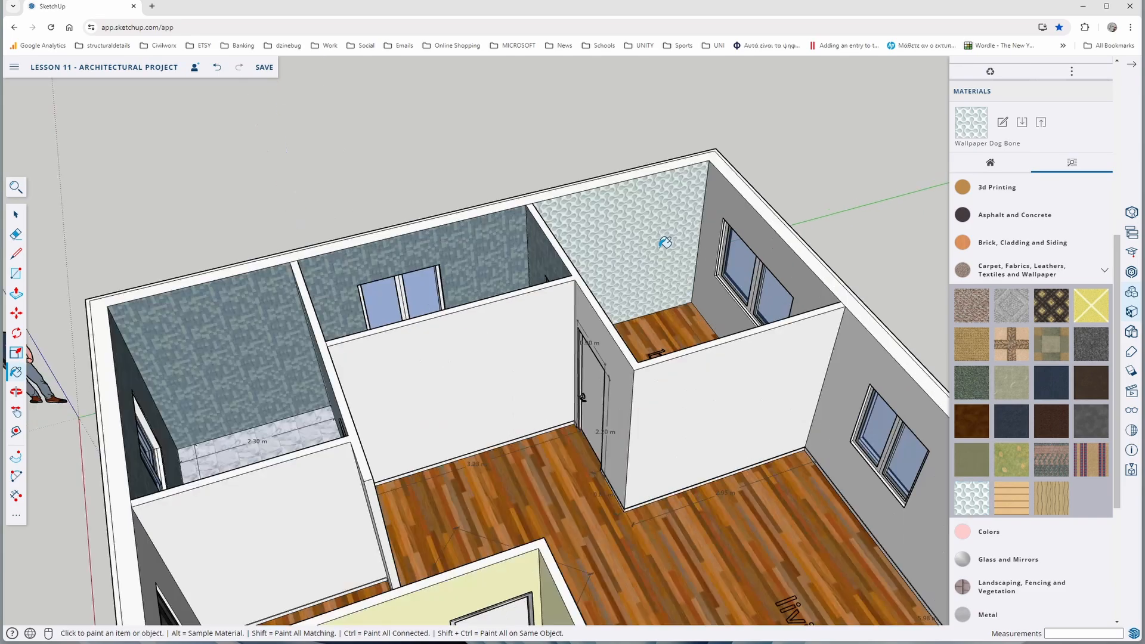
# Paint all of the bedroom's inner wall faces with the Fabric Linen material
pyautogui.moveTo(665, 242); pyautogui.dragTo(430, 277, button='middle')
pyautogui.click(999, 393)
pyautogui.click(742, 300)
pyautogui.moveTo(728, 331); pyautogui.dragTo(540, 269, button='middle')
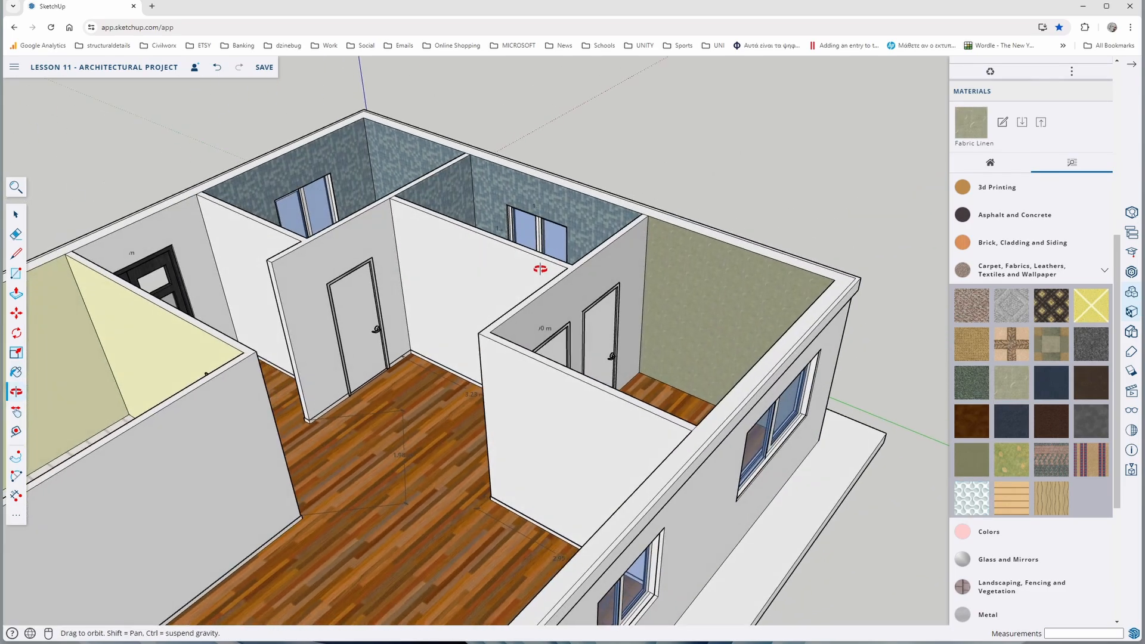
pyautogui.click(628, 250)
pyautogui.moveTo(718, 276); pyautogui.dragTo(300, 327, button='middle')
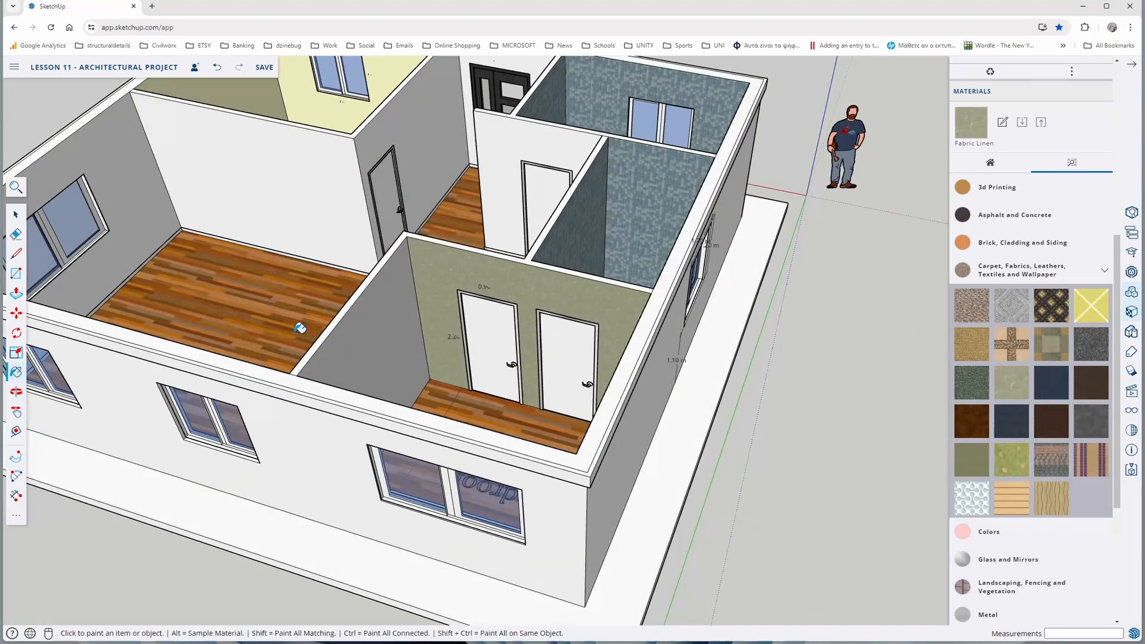
pyautogui.click(388, 305)
pyautogui.moveTo(387, 306); pyautogui.dragTo(190, 324, button='middle')
pyautogui.click(302, 174)
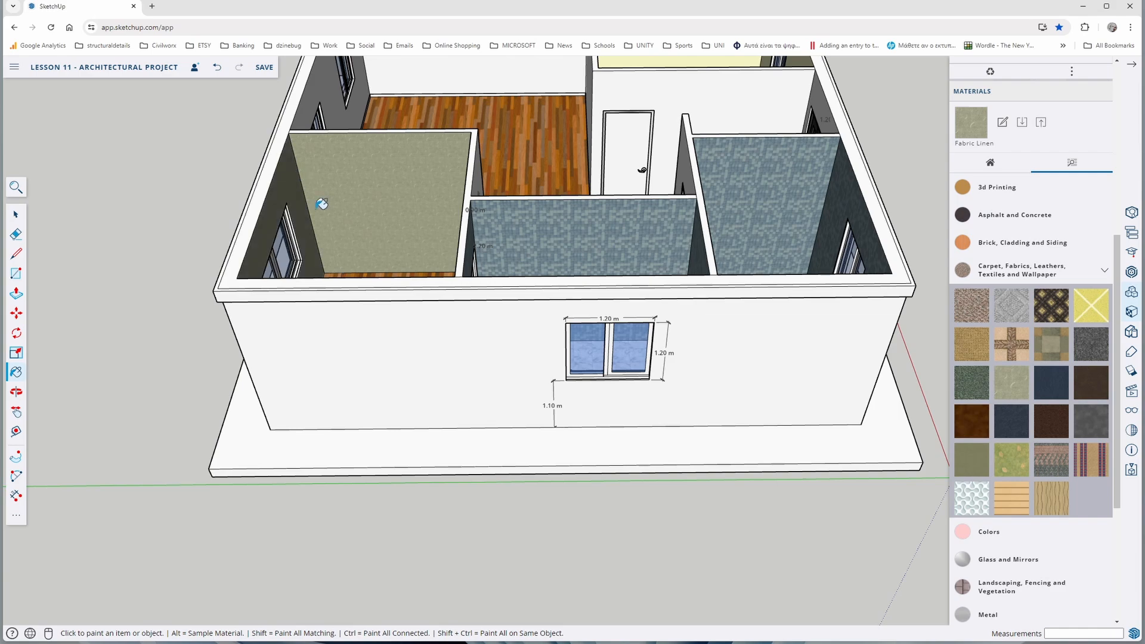
pyautogui.moveTo(322, 205); pyautogui.dragTo(723, 304, button='middle')
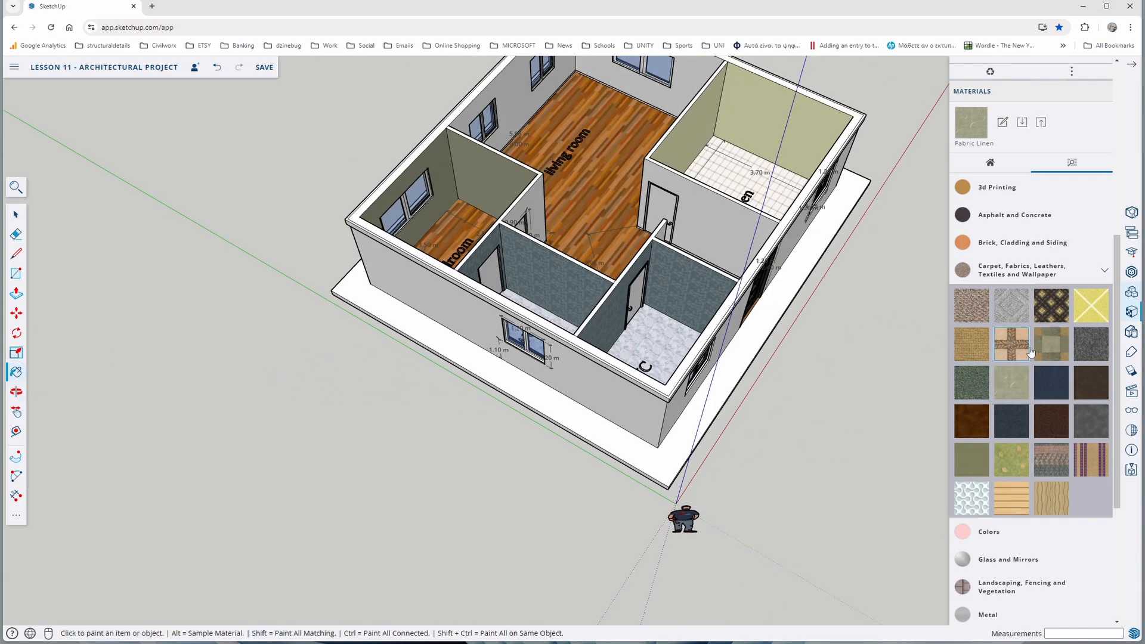
# Paint the top face of the walkway around the building with a beige stone-look material from the Tile collection
pyautogui.click(1063, 278)
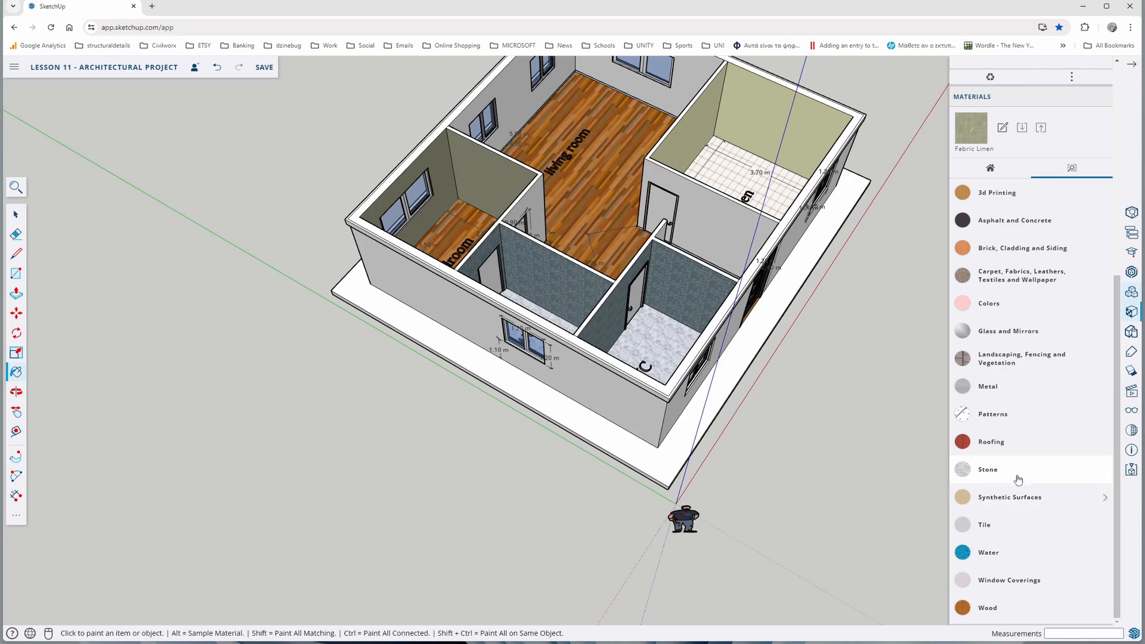
pyautogui.click(1004, 525)
pyautogui.scroll(-3, 1016, 453)
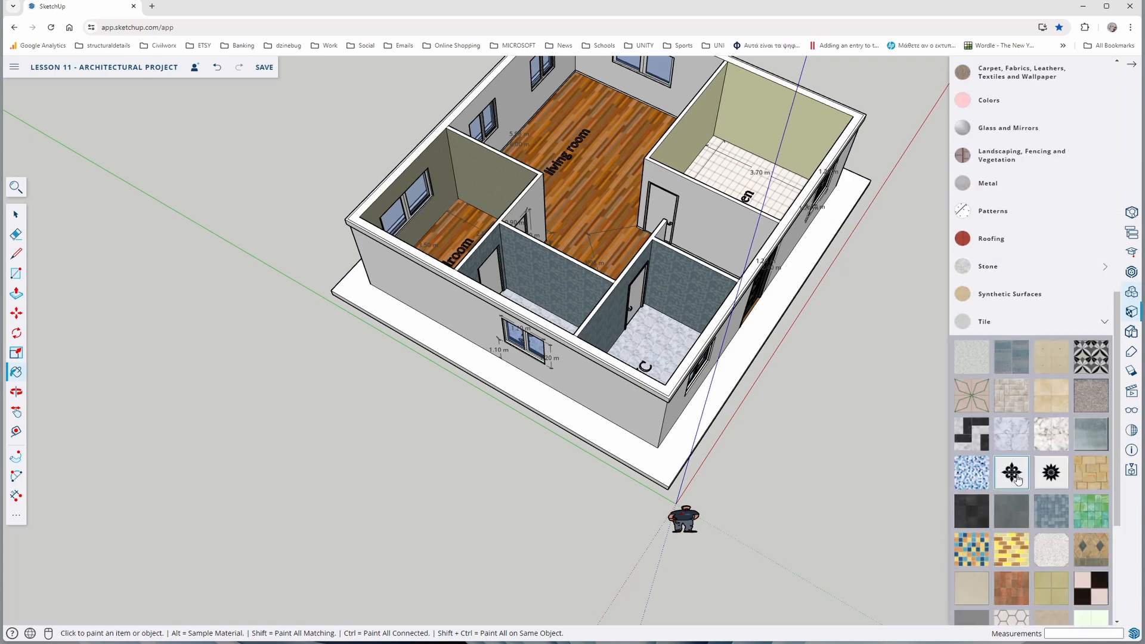
pyautogui.click(647, 466)
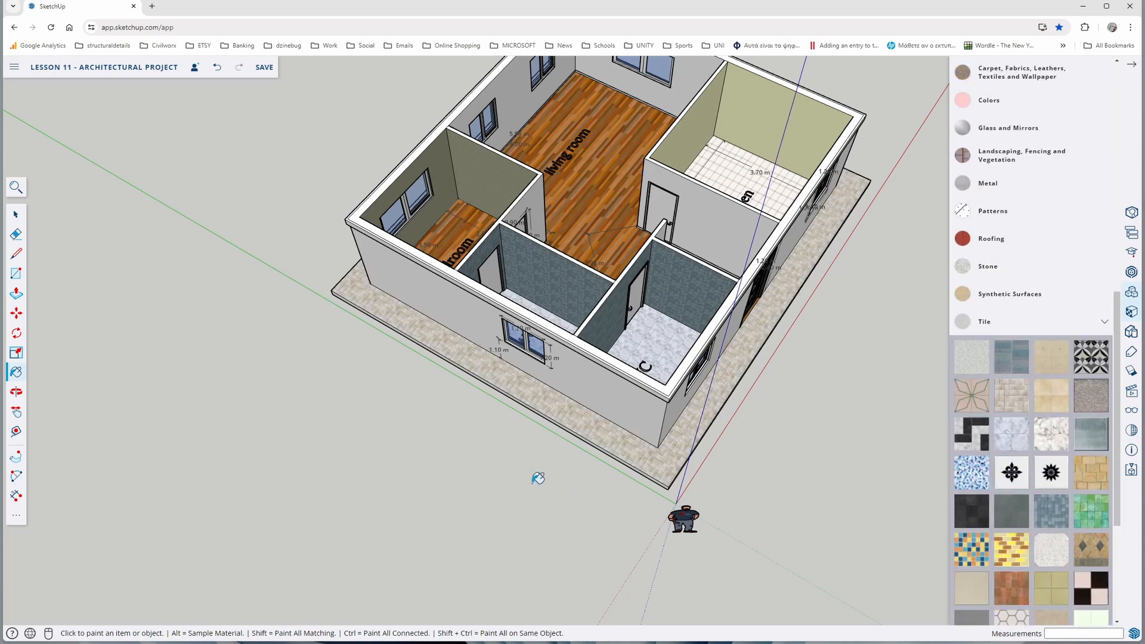
# Paint the interior doors of the bedroom, both WCs and the kitchen with a light plank material from the Wood collection
pyautogui.moveTo(509, 470); pyautogui.dragTo(924, 395, button='middle')
pyautogui.moveTo(429, 469); pyautogui.dragTo(671, 417, button='middle')
pyautogui.moveTo(262, 470)
pyautogui.mouseDown(button='middle')
pyautogui.moveTo(264, 543)
pyautogui.moveTo(316, 514)
pyautogui.moveTo(674, 459)
pyautogui.moveTo(483, 459)
pyautogui.mouseUp(button='middle')
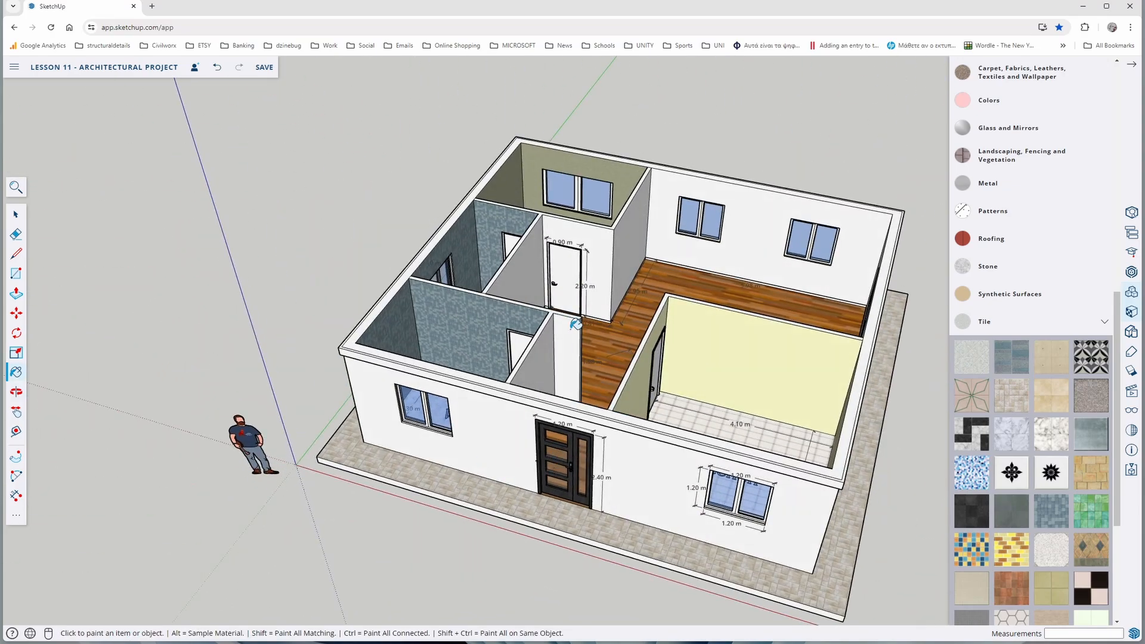
pyautogui.scroll(-4, 1075, 554)
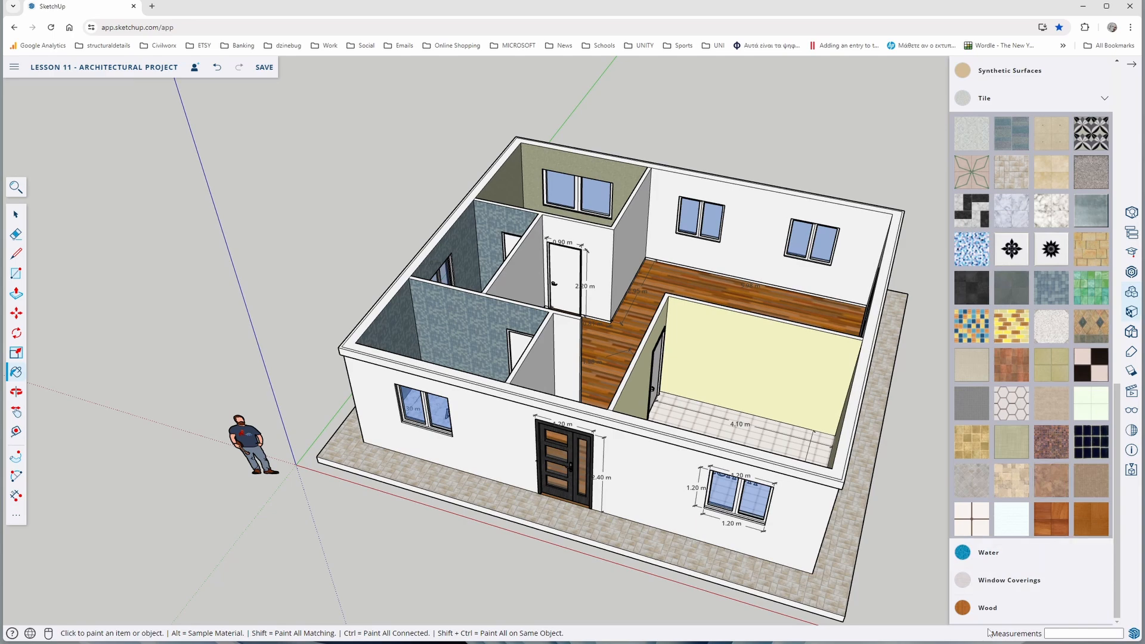
pyautogui.click(987, 608)
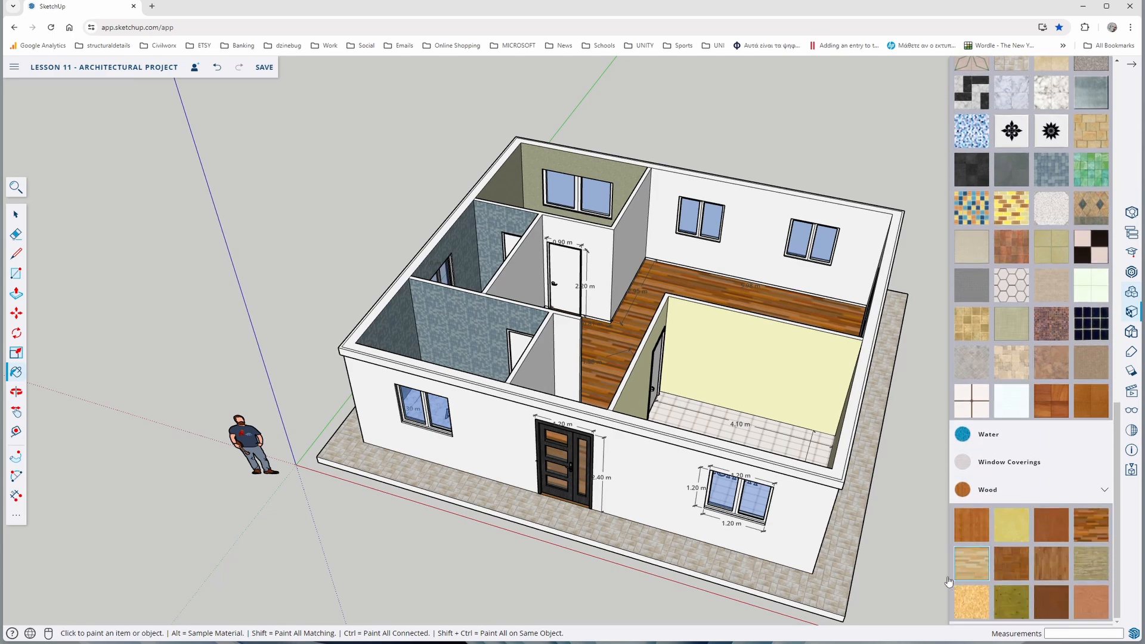
pyautogui.scroll(5, 573, 287)
pyautogui.click(558, 251)
pyautogui.moveTo(483, 256); pyautogui.dragTo(647, 309, button='middle')
pyautogui.click(396, 256)
pyautogui.click(585, 472)
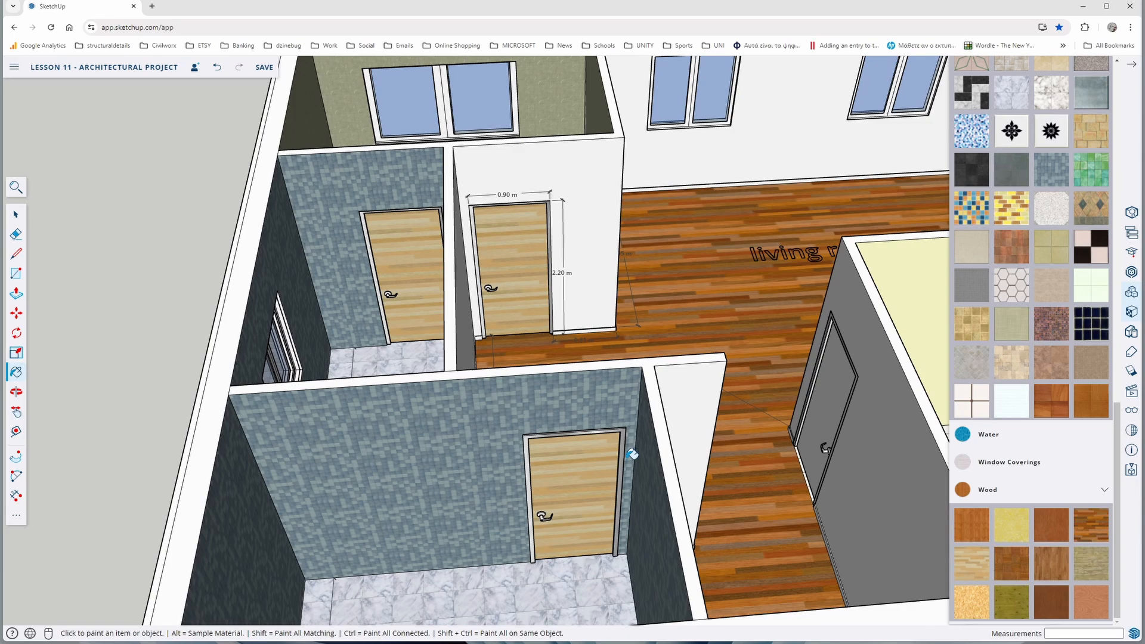
pyautogui.click(838, 380)
pyautogui.moveTo(838, 380)
pyautogui.mouseDown(button='middle')
pyautogui.moveTo(430, 312)
pyautogui.moveTo(120, 440)
pyautogui.moveTo(518, 422)
pyautogui.mouseUp(button='middle')
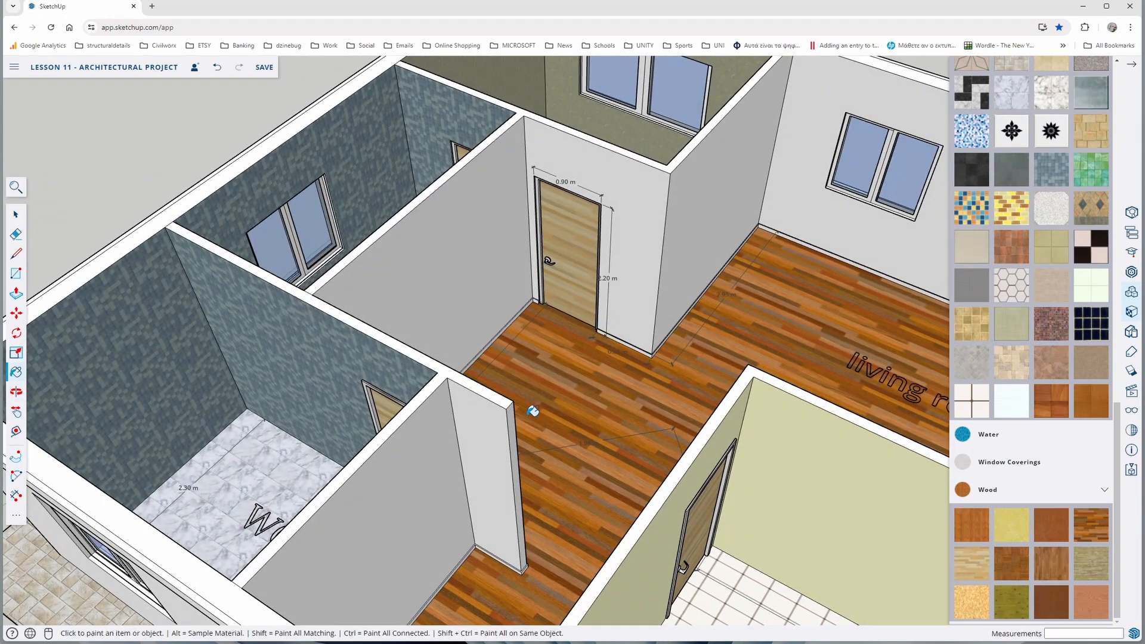
# Draw a horizontal line about 3.25 m long across the hallway wall between the two doors, dividing its face
pyautogui.hotkey('ctrl', 'shift')
pyautogui.moveTo(537, 424); pyautogui.dragTo(344, 388, button='middle')
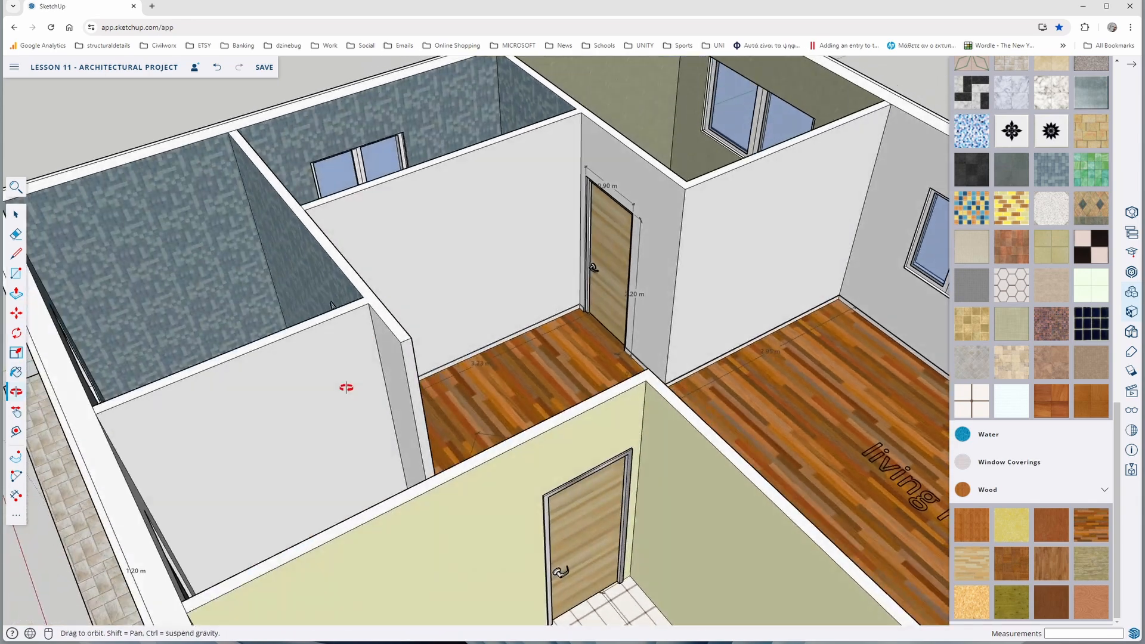
pyautogui.moveTo(478, 384)
pyautogui.mouseDown(button='middle')
pyautogui.moveTo(276, 404)
pyautogui.moveTo(406, 371)
pyautogui.moveTo(376, 353)
pyautogui.mouseUp(button='middle')
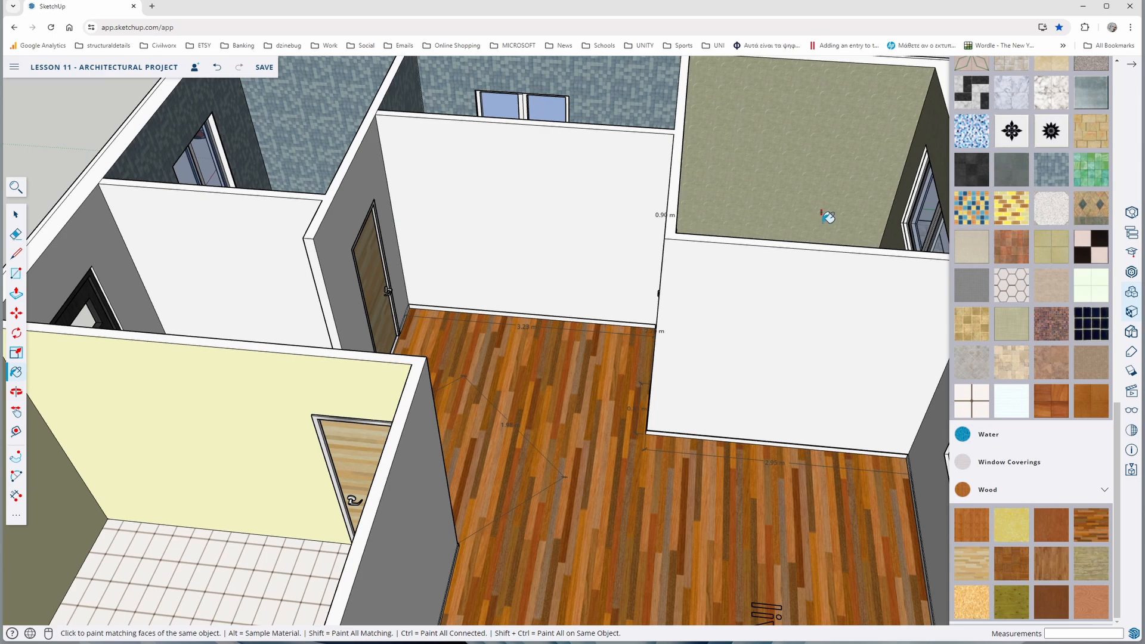
pyautogui.click(17, 256)
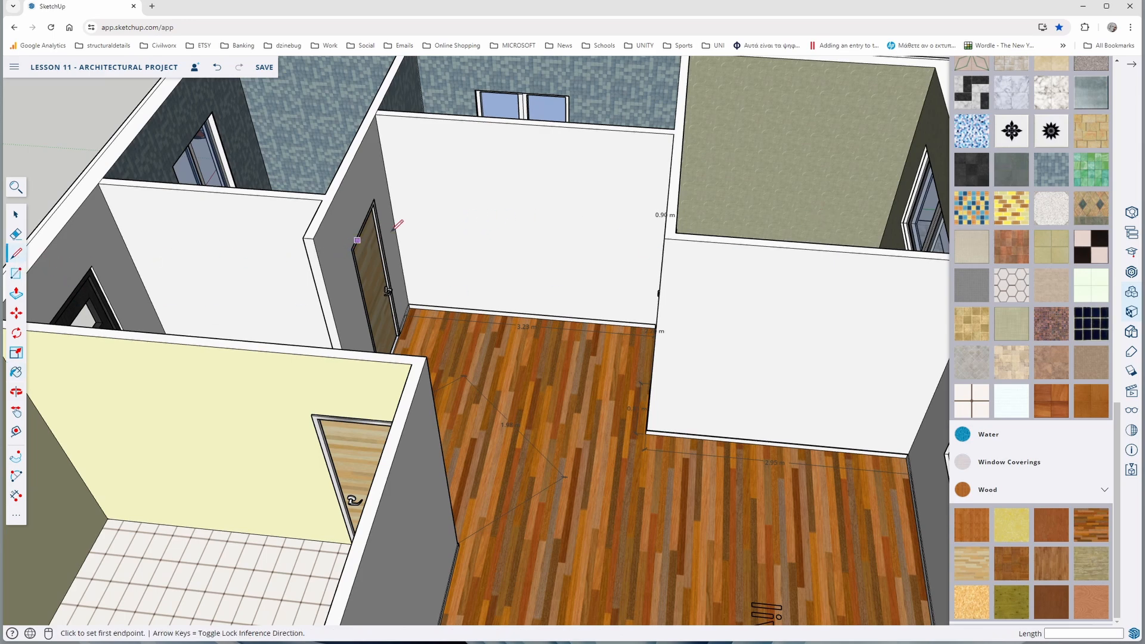
pyautogui.moveTo(397, 238); pyautogui.dragTo(499, 248, button='middle')
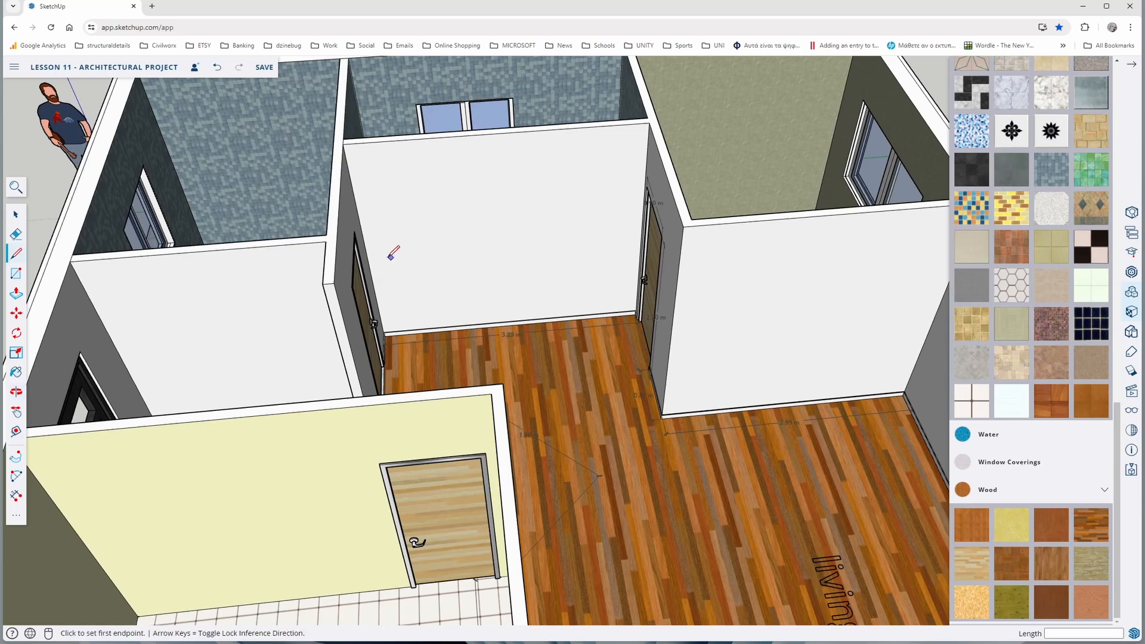
pyautogui.click(369, 263)
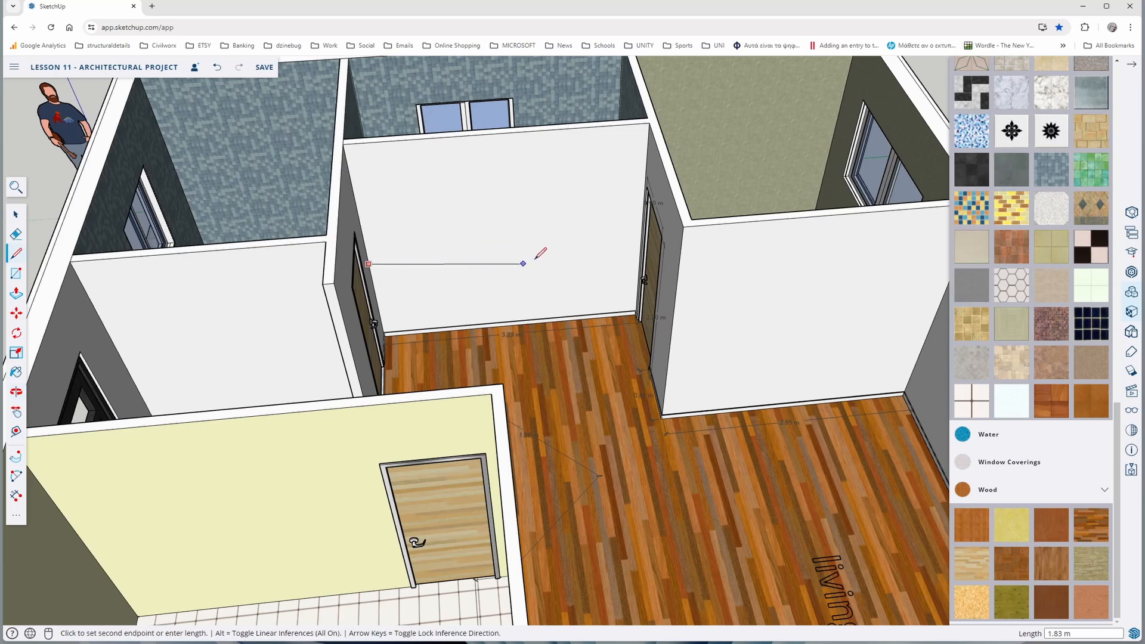
pyautogui.click(641, 242)
# Try the tan horizontally striped wallpaper material on the lower section of the hallway wall
pyautogui.scroll(8, 1066, 360)
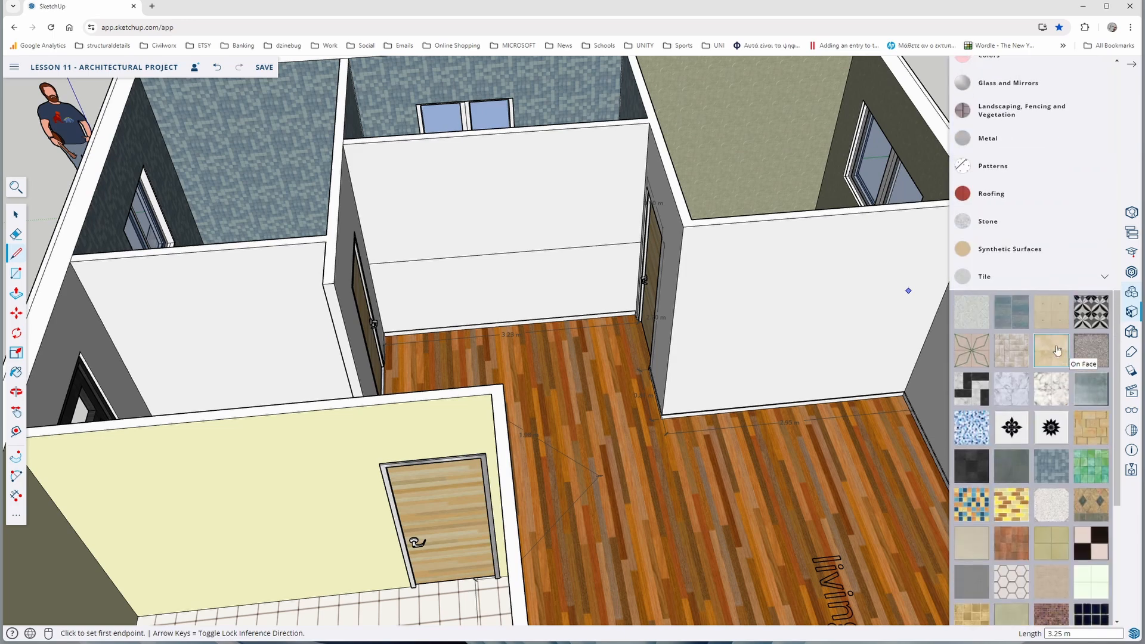
pyautogui.click(1030, 175)
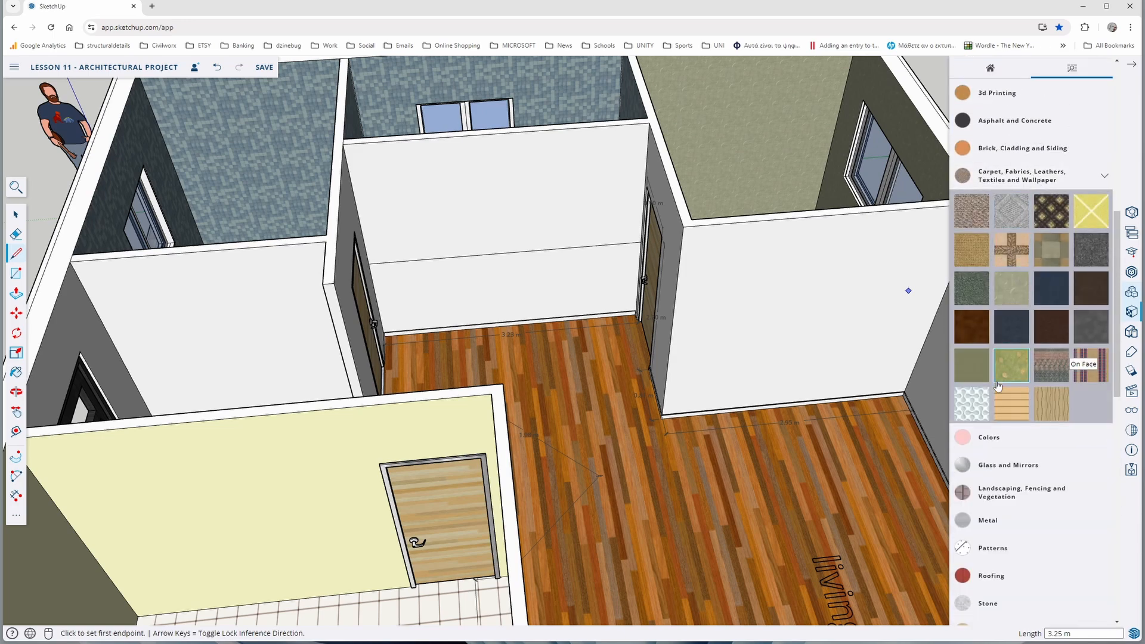
pyautogui.click(1008, 403)
pyautogui.click(570, 280)
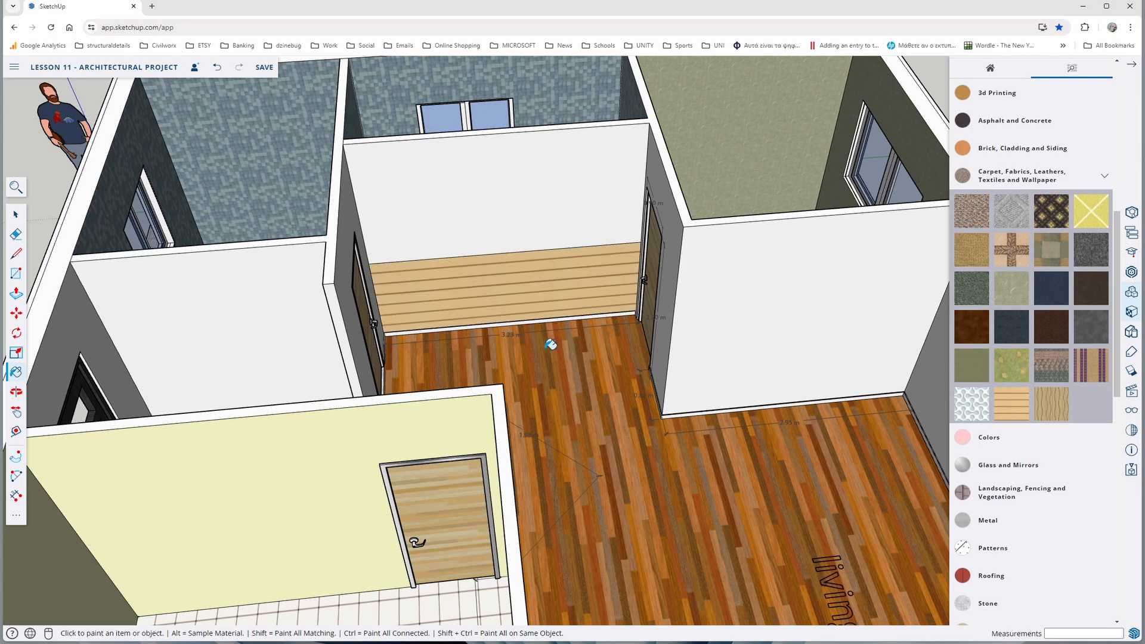
# Paint the hallway wall's lower section with the dark gray material from the Carpet, Fabrics, Leathers, Textiles and Wallpaper collection and close the materials library
pyautogui.moveTo(551, 345)
pyautogui.mouseDown(button='middle')
pyautogui.moveTo(632, 340)
pyautogui.moveTo(567, 327)
pyautogui.mouseUp(button='middle')
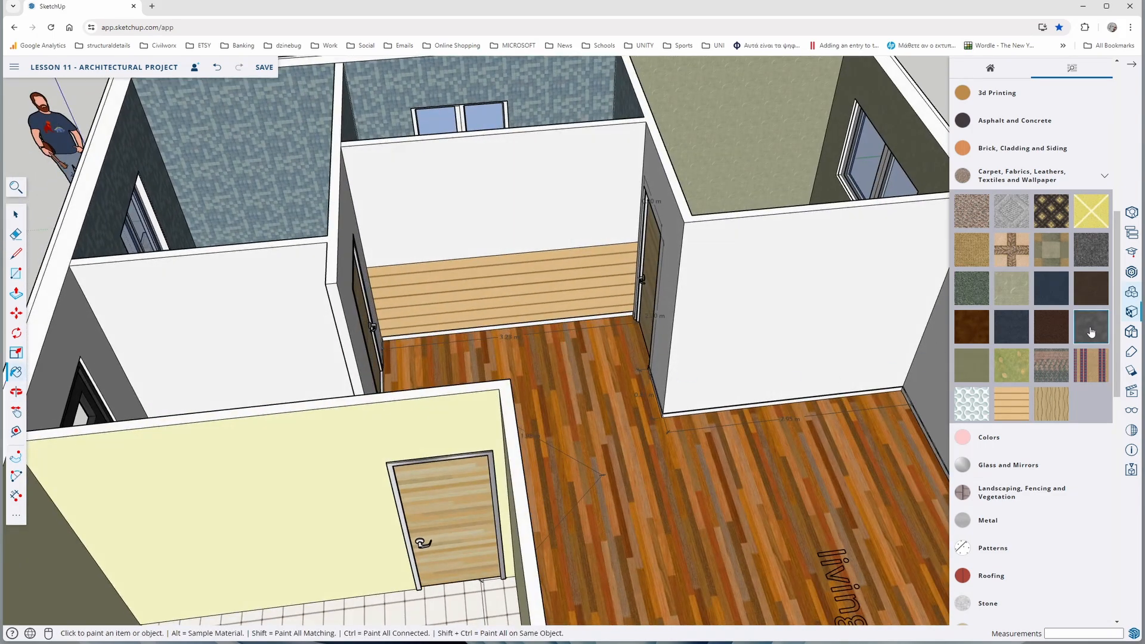
pyautogui.hotkey('ctrl', 'z')
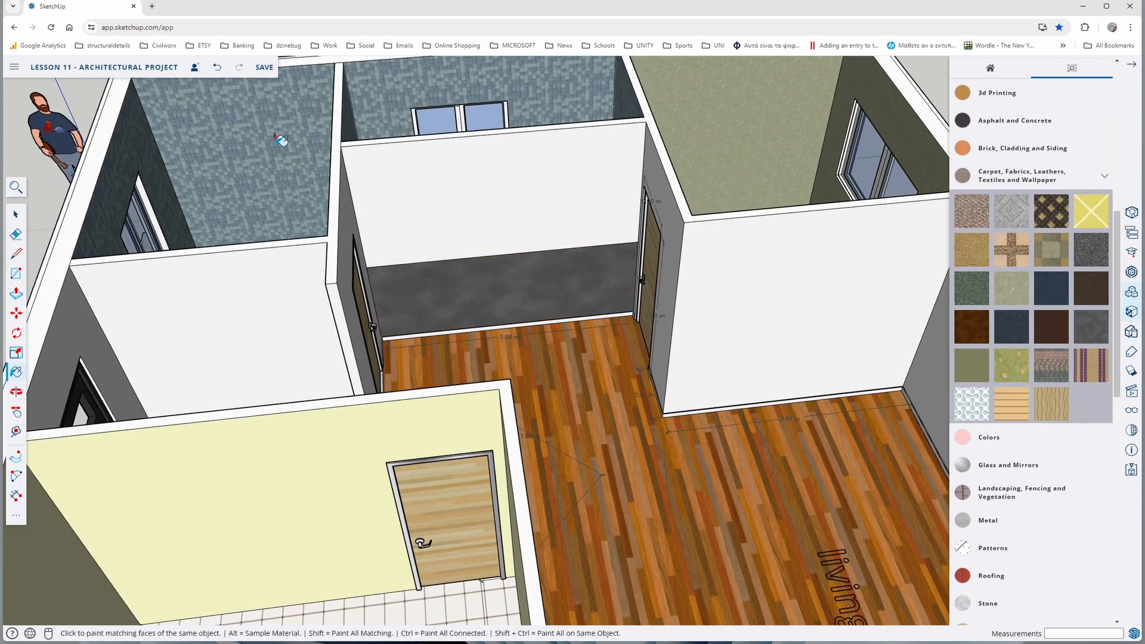
pyautogui.click(1128, 71)
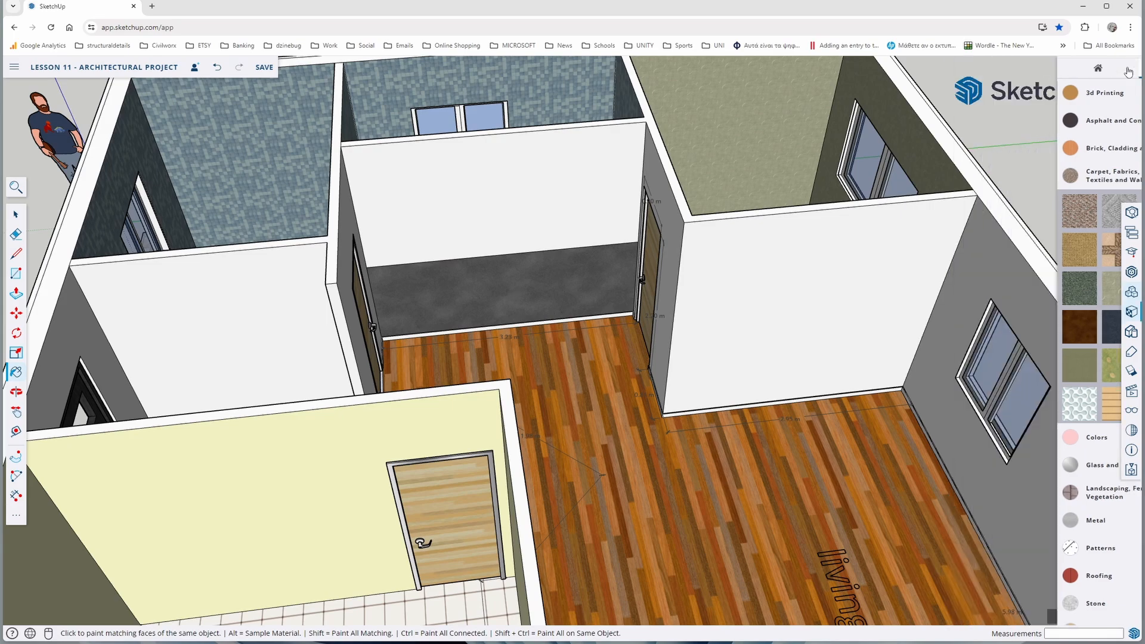
# Search the 3D Warehouse for "wardrobe" and browse the model results
pyautogui.scroll(-10, 638, 306)
pyautogui.moveTo(638, 305); pyautogui.dragTo(794, 292, button='middle')
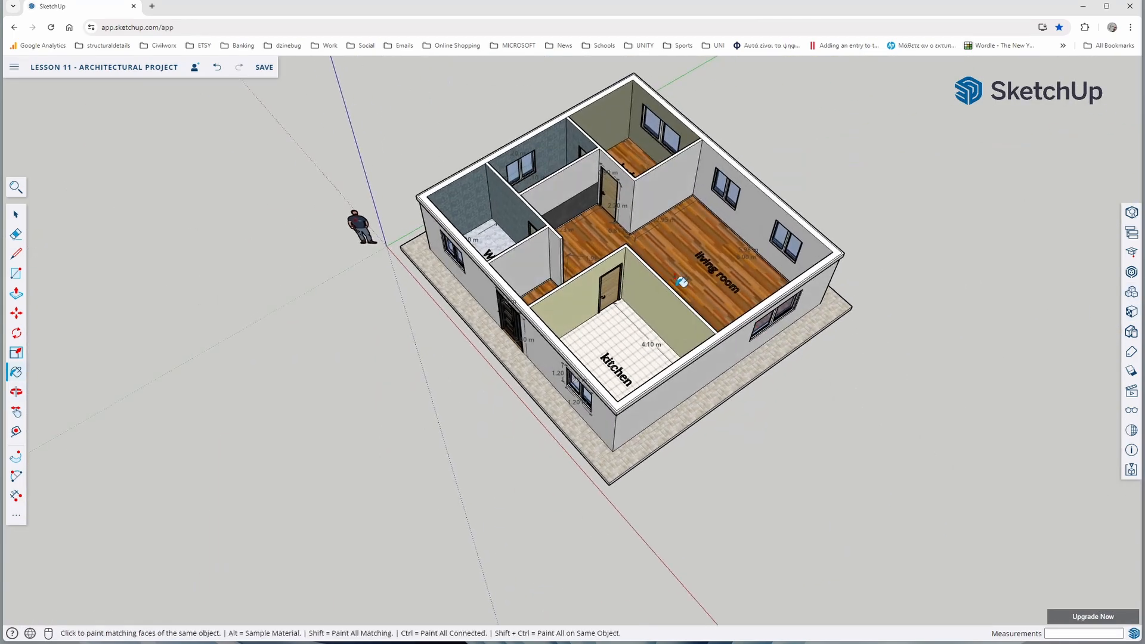
pyautogui.moveTo(623, 254)
pyautogui.mouseDown(button='middle')
pyautogui.moveTo(717, 266)
pyautogui.moveTo(900, 250)
pyautogui.mouseUp(button='middle')
pyautogui.moveTo(525, 272)
pyautogui.mouseDown(button='middle')
pyautogui.moveTo(570, 336)
pyautogui.moveTo(545, 340)
pyautogui.moveTo(516, 276)
pyautogui.moveTo(470, 238)
pyautogui.moveTo(495, 244)
pyautogui.mouseUp(button='middle')
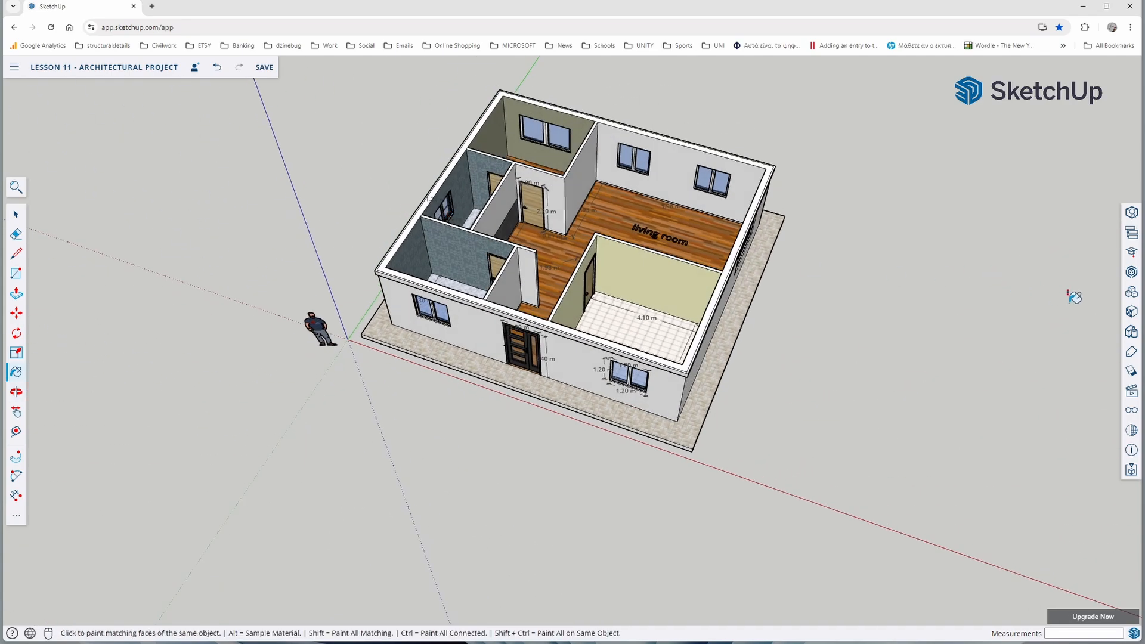
pyautogui.click(1132, 274)
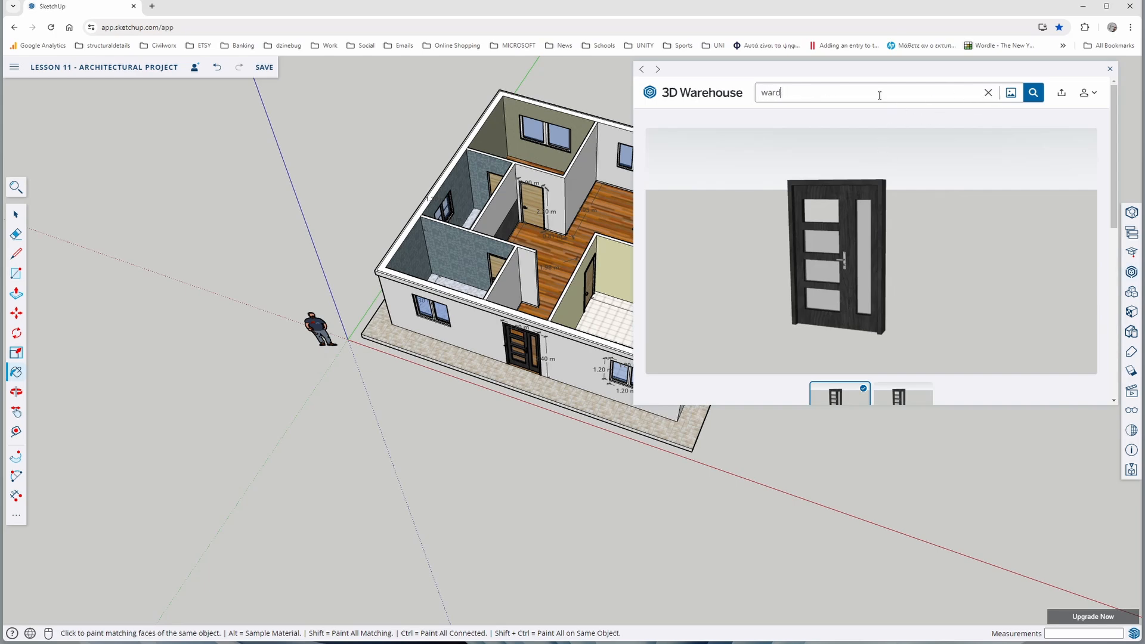
pyautogui.press('Return')
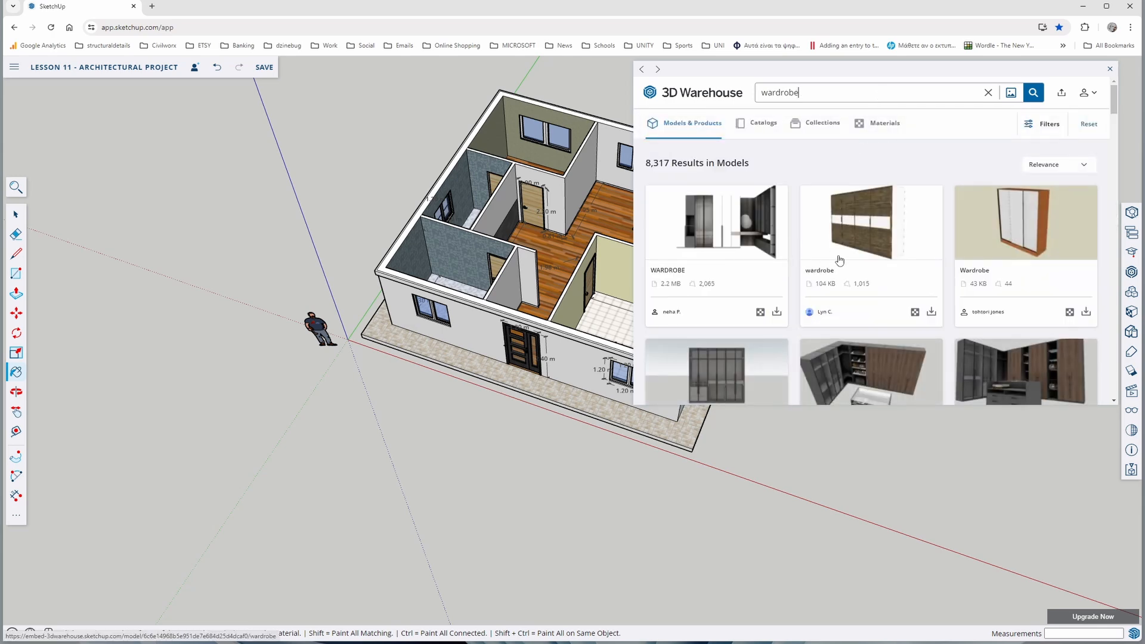
pyautogui.scroll(-5, 852, 286)
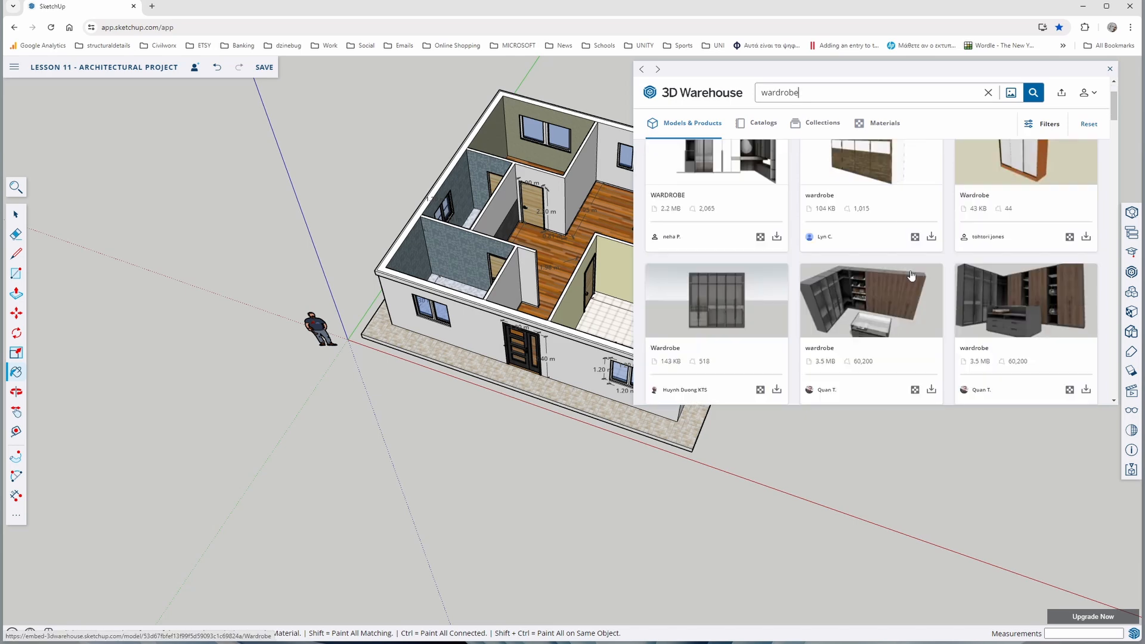
pyautogui.scroll(-6, 854, 310)
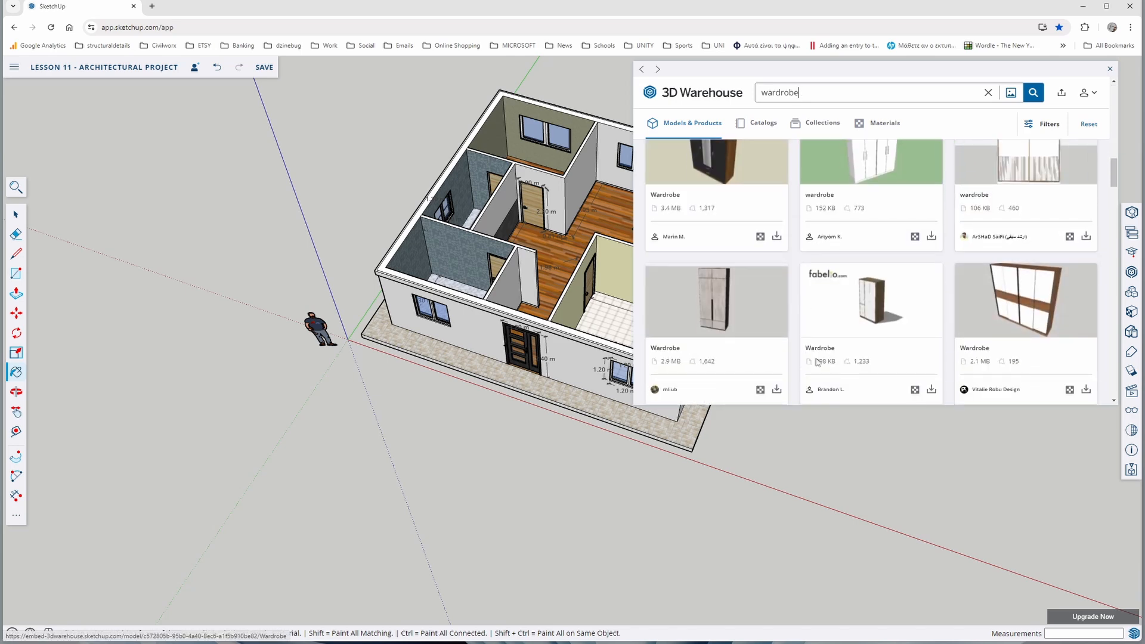
pyautogui.scroll(-5, 710, 343)
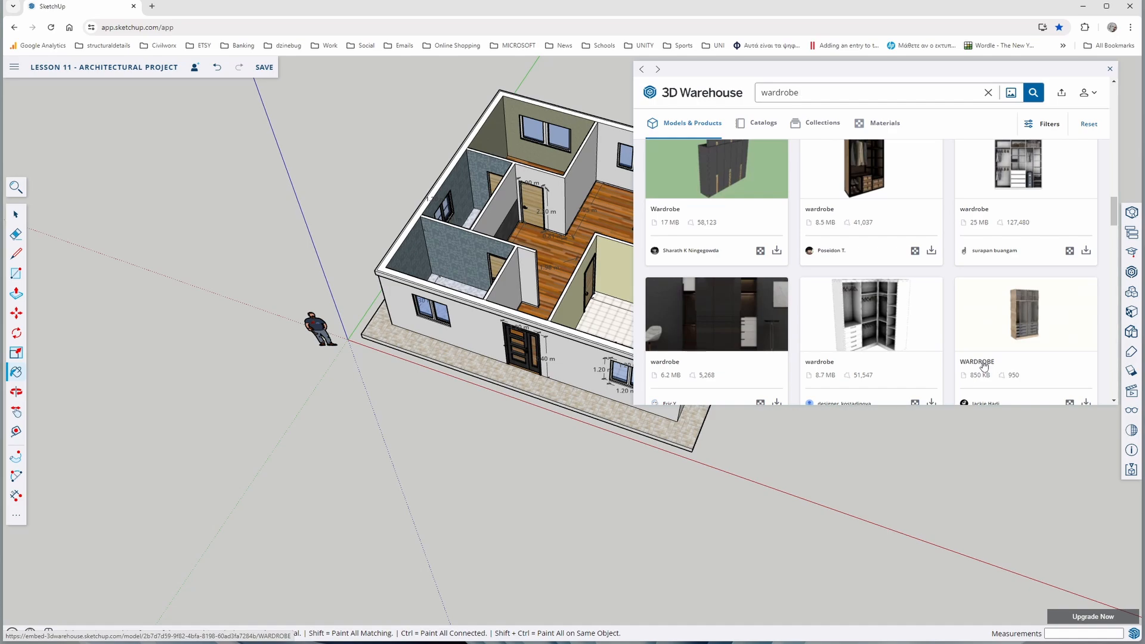
# Download the light wood WARDROBE model with glass doors into the project and place it on the bedroom floor
pyautogui.click(983, 365)
pyautogui.scroll(-3, 983, 312)
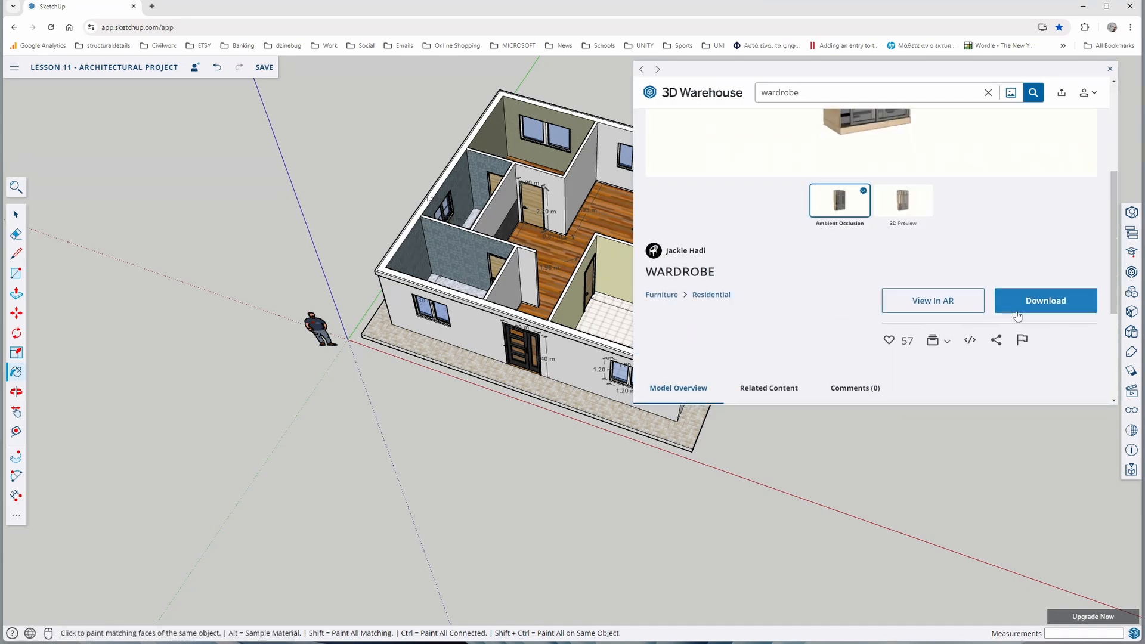
pyautogui.click(1000, 316)
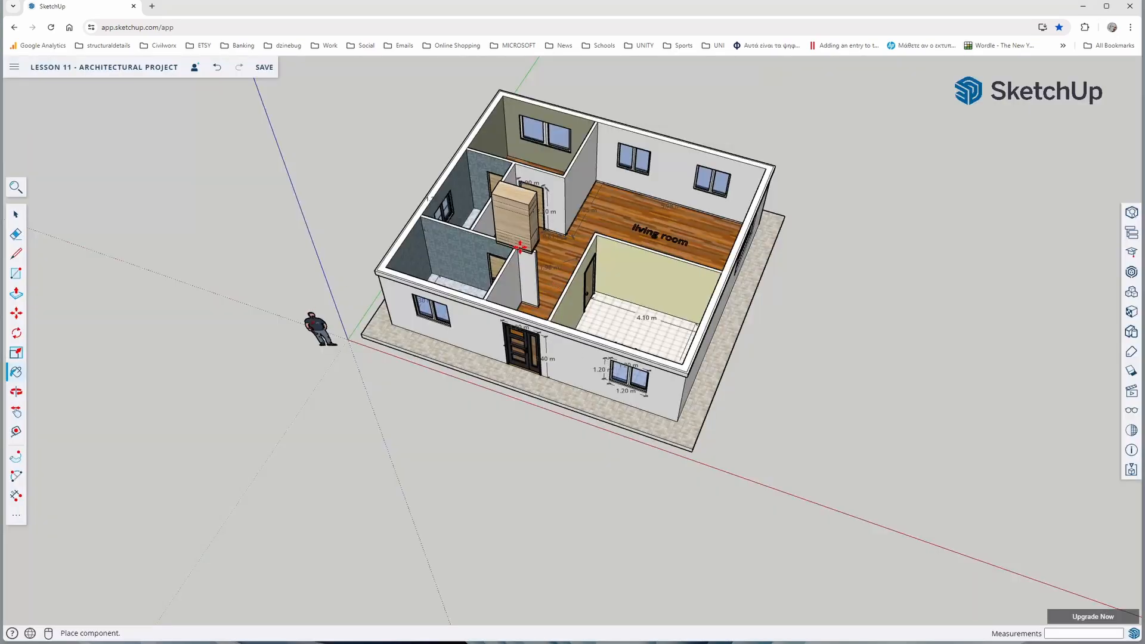
pyautogui.moveTo(418, 200); pyautogui.dragTo(615, 236, button='middle')
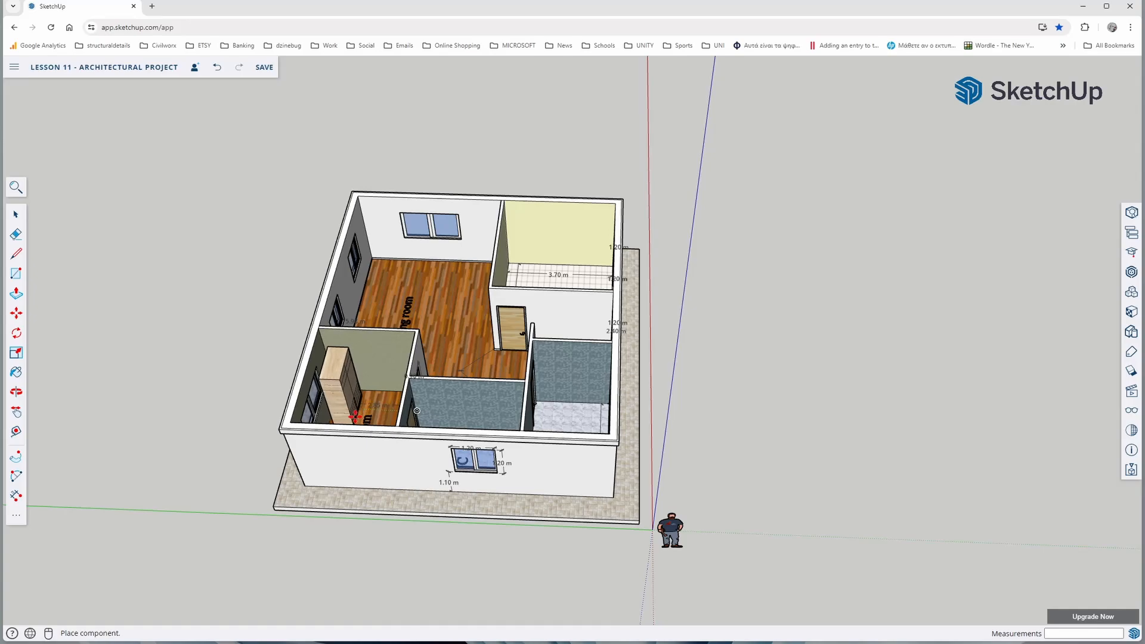
pyautogui.click(355, 417)
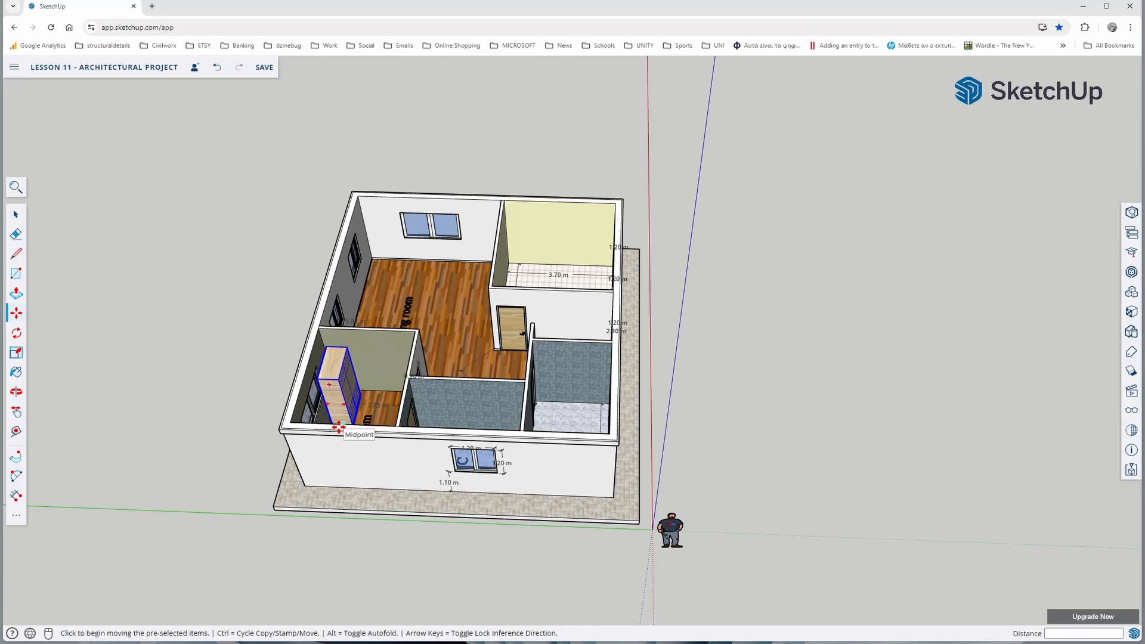
# Rotate the bedroom wardrobe 90 degrees horizontally so its back is parallel to the wall shared with the living room
pyautogui.moveTo(358, 435); pyautogui.dragTo(398, 478, button='middle')
pyautogui.scroll(3, 396, 483)
pyautogui.scroll(-2, 424, 457)
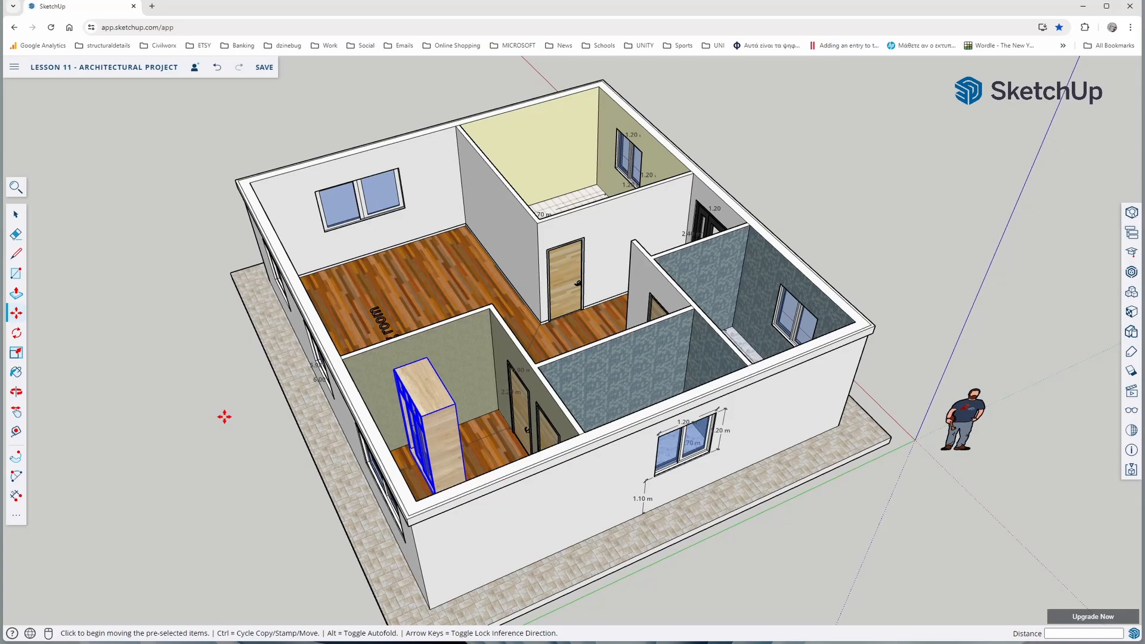
pyautogui.click(16, 335)
pyautogui.scroll(4, 446, 439)
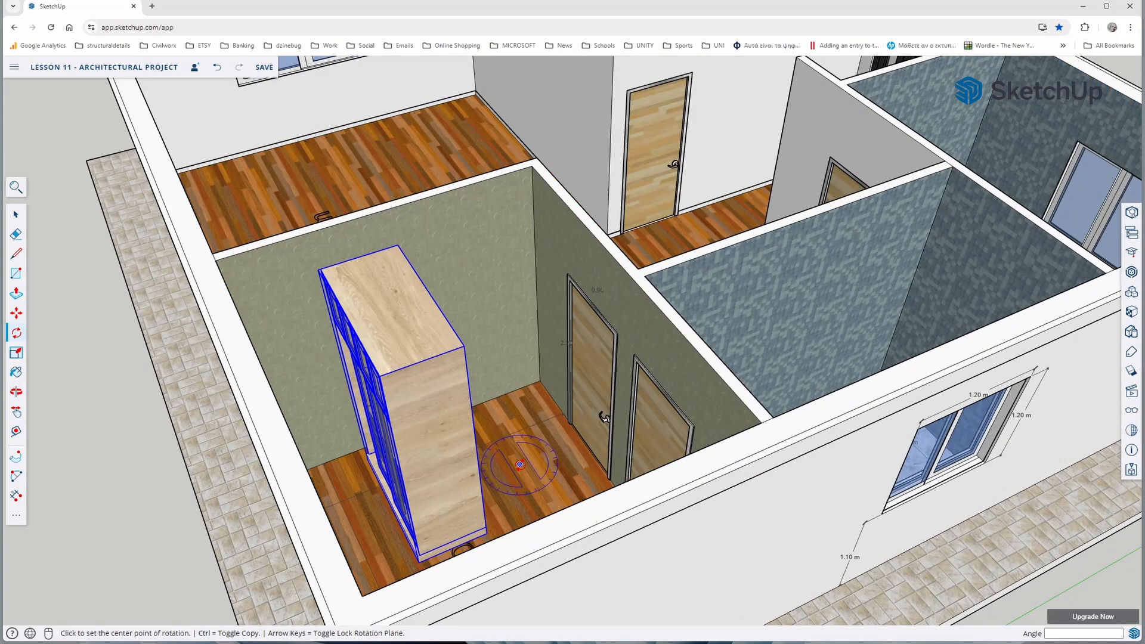
pyautogui.click(542, 501)
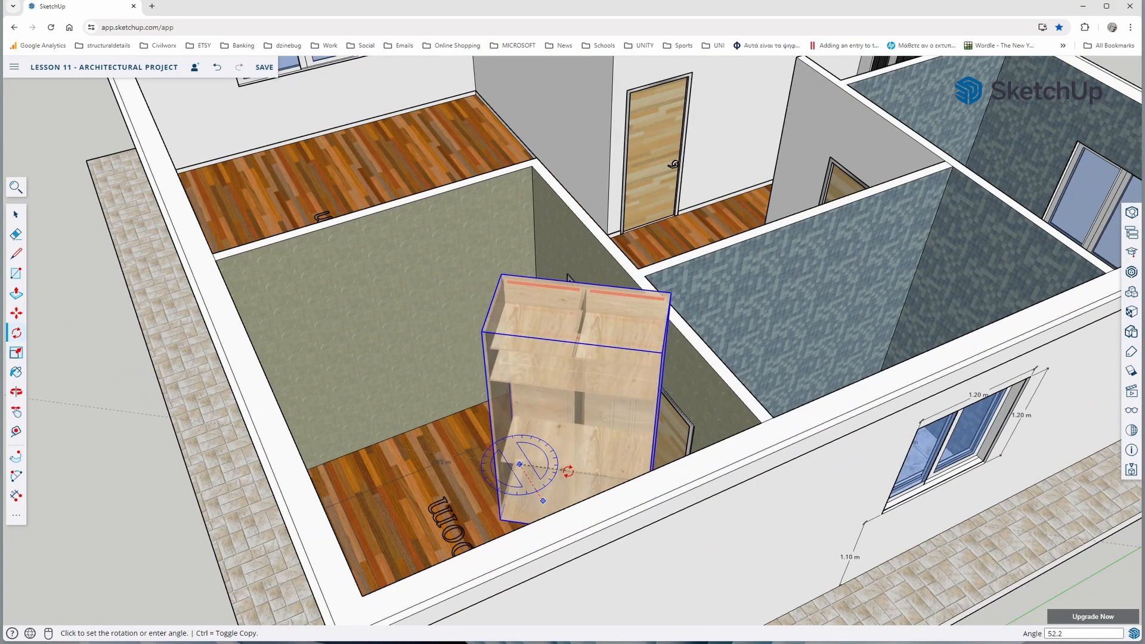
pyautogui.click(569, 471)
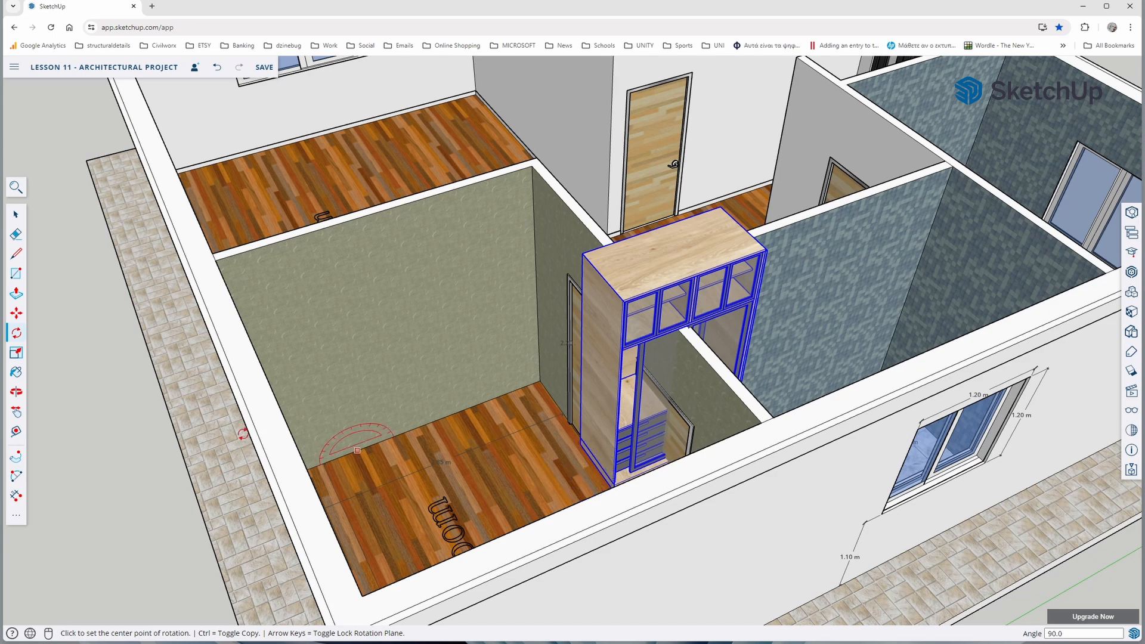
# Move the wardrobe about 3.26 m into the bedroom corner between the window wall and the living room wall
pyautogui.click(17, 314)
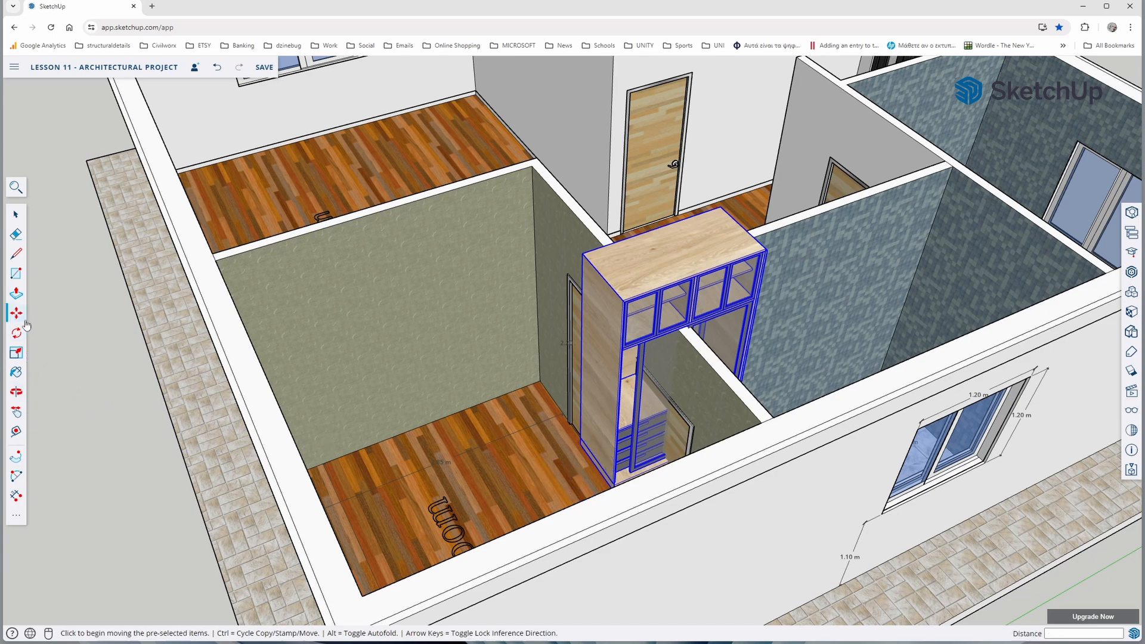
pyautogui.click(581, 444)
pyautogui.moveTo(470, 465); pyautogui.dragTo(312, 460, button='middle')
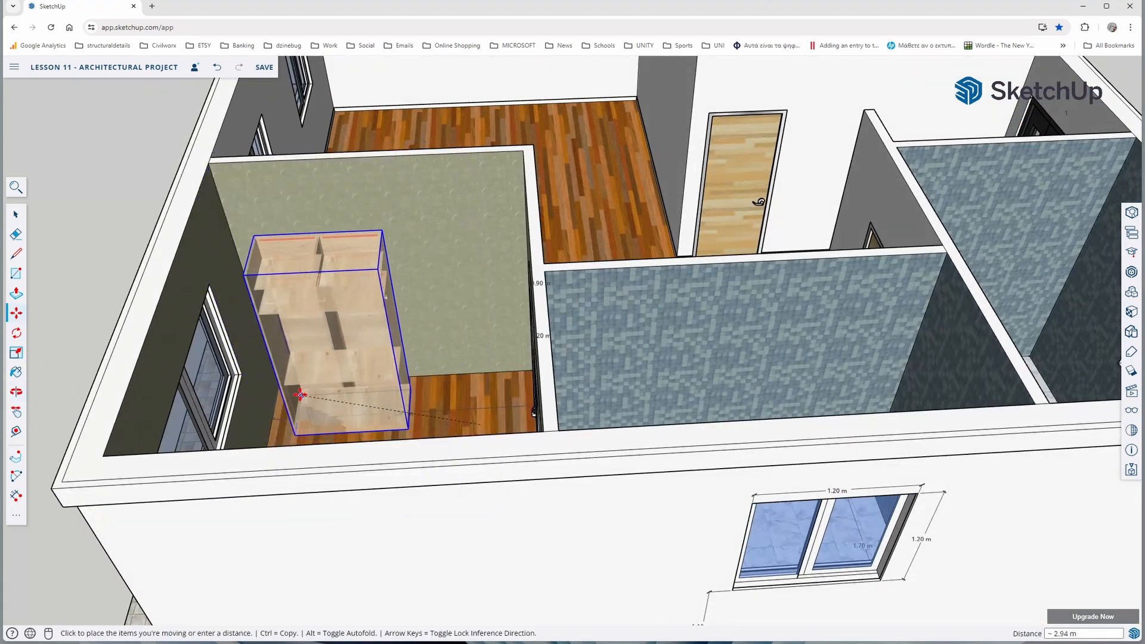
pyautogui.click(280, 380)
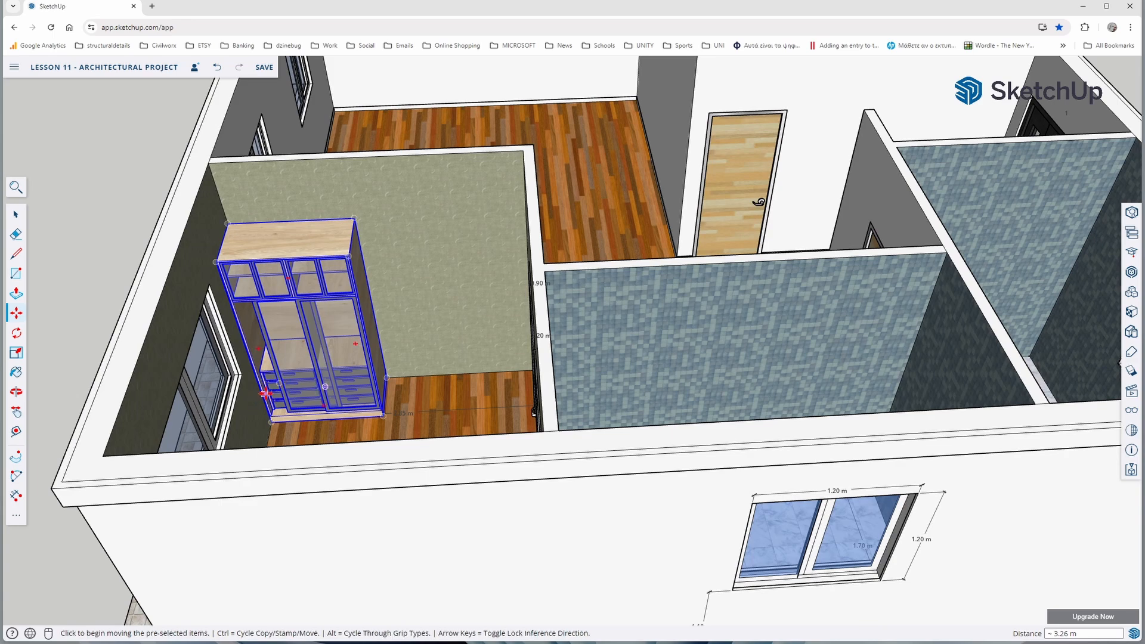
pyautogui.moveTo(264, 393); pyautogui.dragTo(235, 384, button='middle')
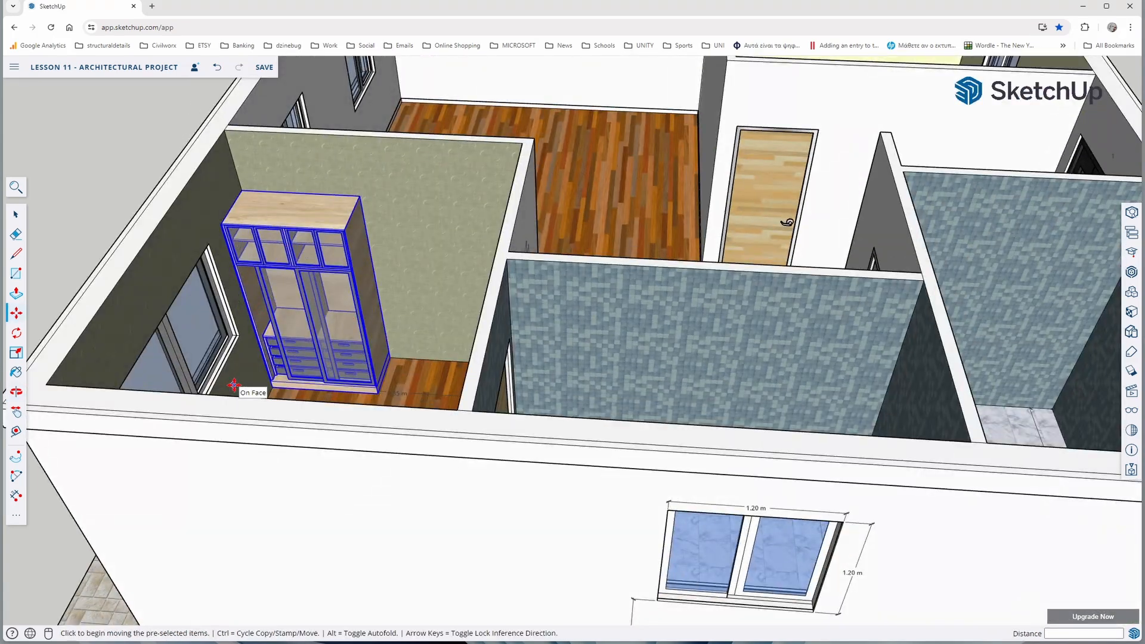
pyautogui.moveTo(339, 413); pyautogui.dragTo(460, 448, button='middle')
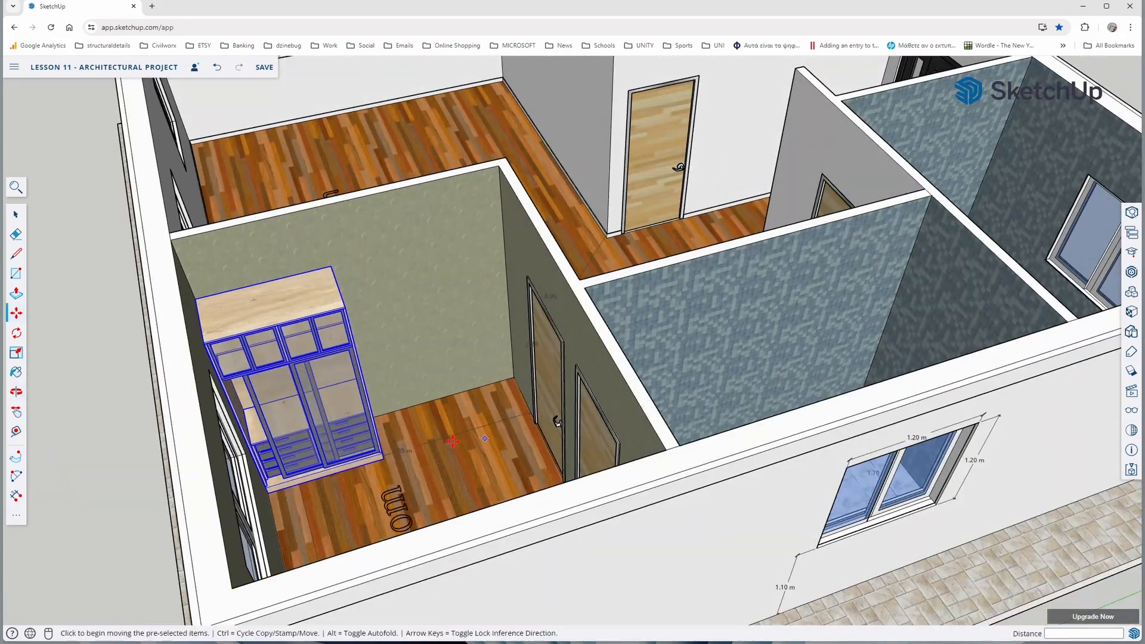
# Try stretching the wardrobe along the red axis by a factor of about 2.38 to span the bedroom's wall
pyautogui.click(16, 353)
pyautogui.moveTo(340, 406); pyautogui.dragTo(331, 344, button='middle')
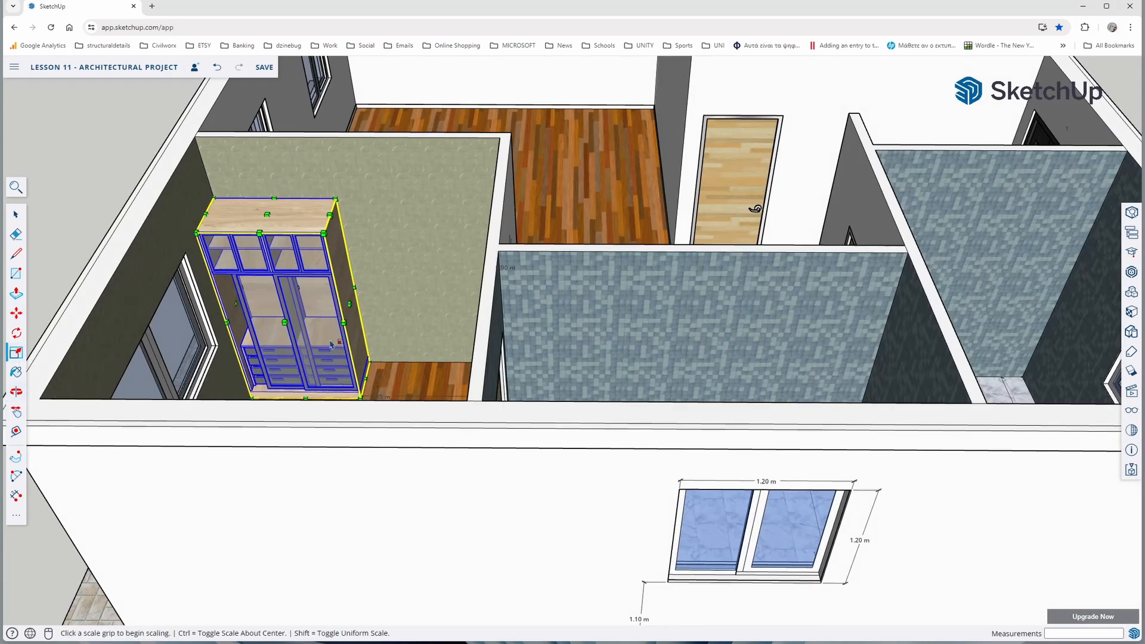
pyautogui.click(348, 305)
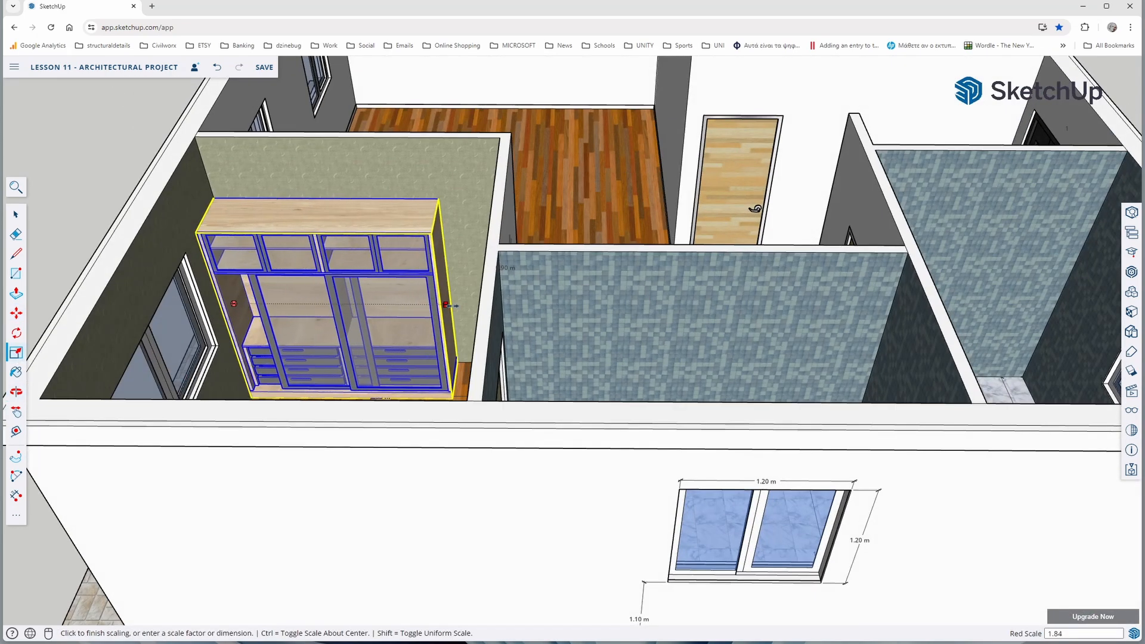
pyautogui.moveTo(480, 301); pyautogui.dragTo(513, 302, button='middle')
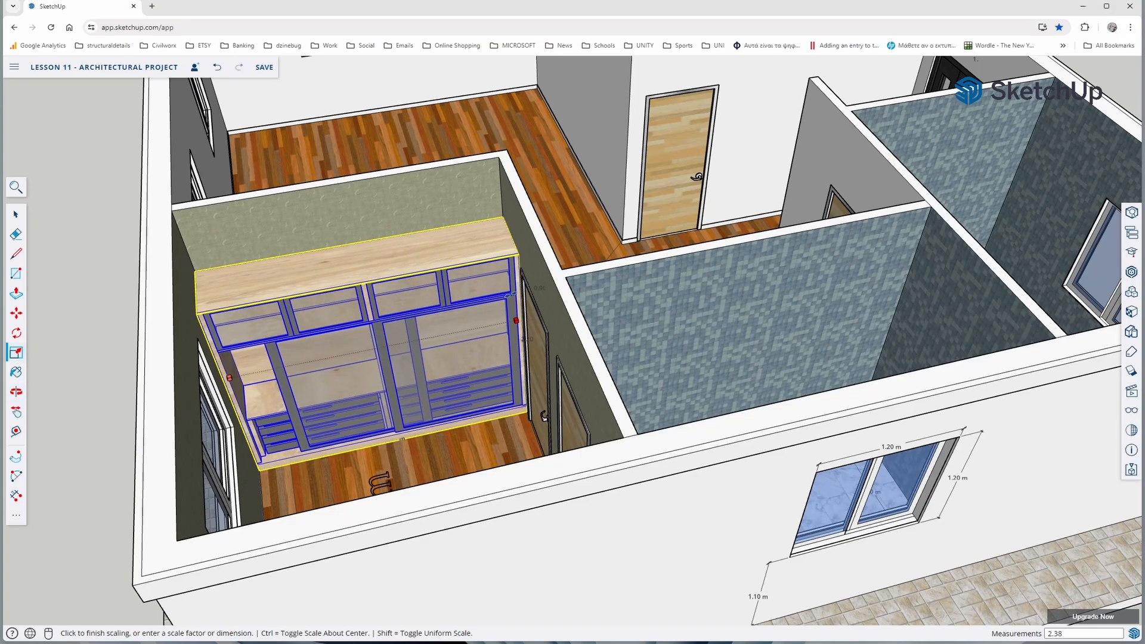
pyautogui.click(405, 325)
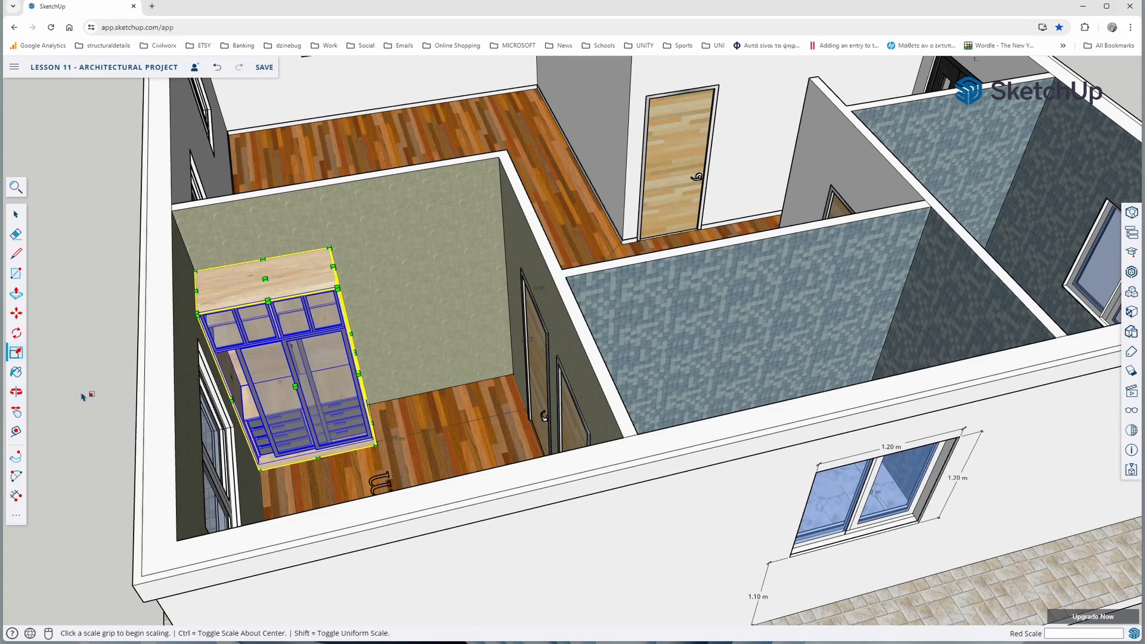
# Copy the wardrobe 1.20 m along the bedroom wall so the copy stands directly beside the original
pyautogui.click(16, 313)
pyautogui.scroll(5, 262, 482)
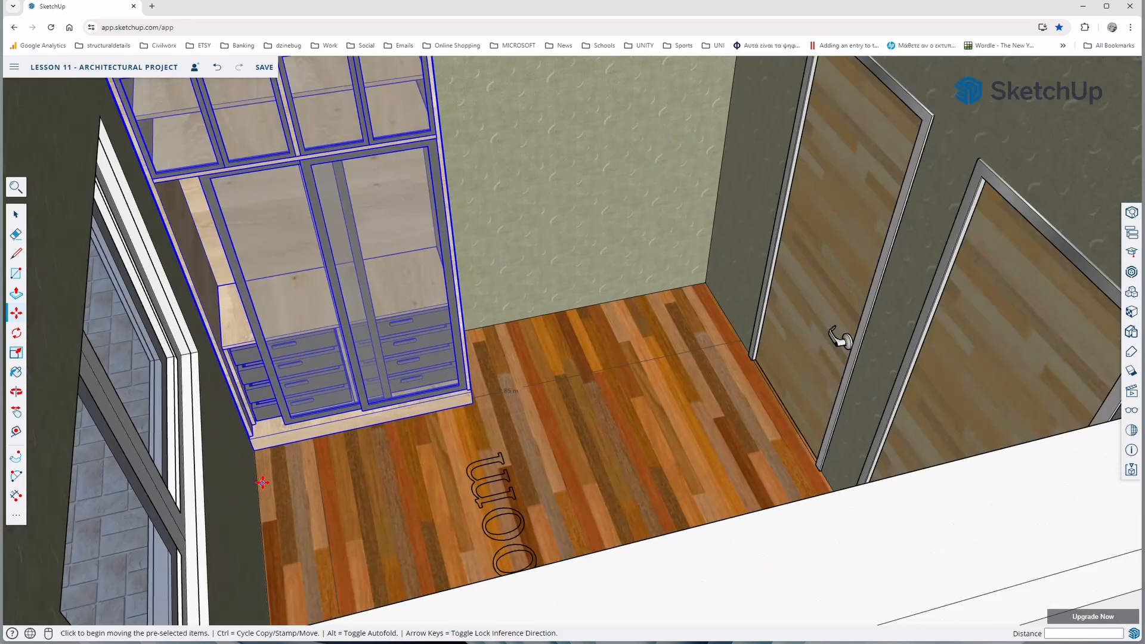
pyautogui.click(255, 455)
pyautogui.press('ctrl')
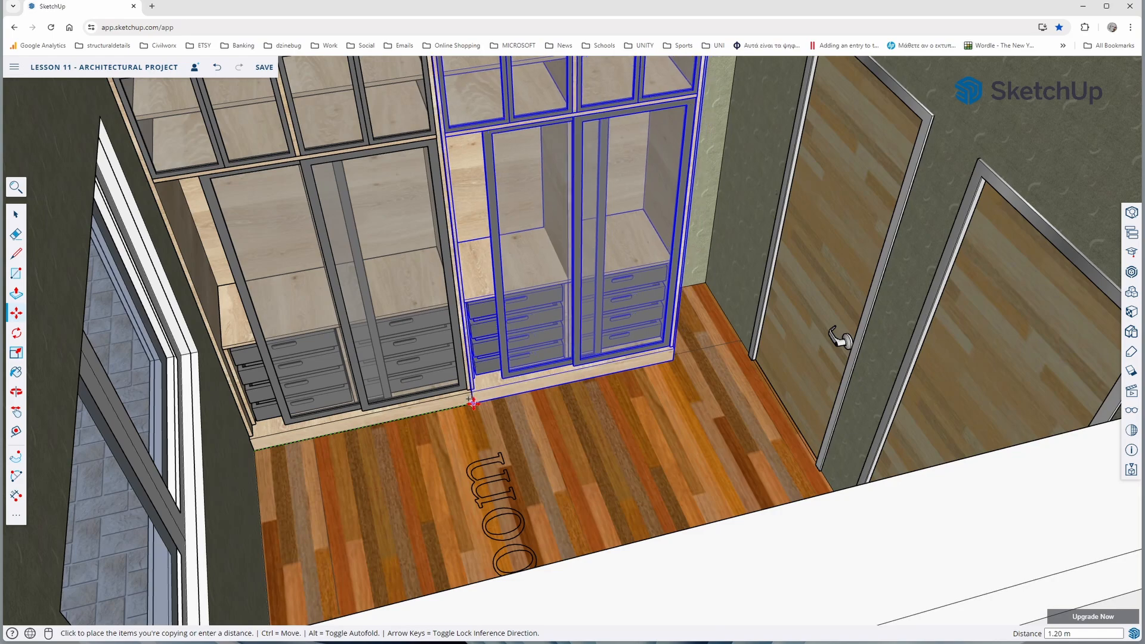
pyautogui.click(473, 398)
# Stretch the copied wardrobe along the red axis by a factor of about 1.37 to reach the wall with the doors
pyautogui.moveTo(472, 397); pyautogui.dragTo(419, 450, button='middle')
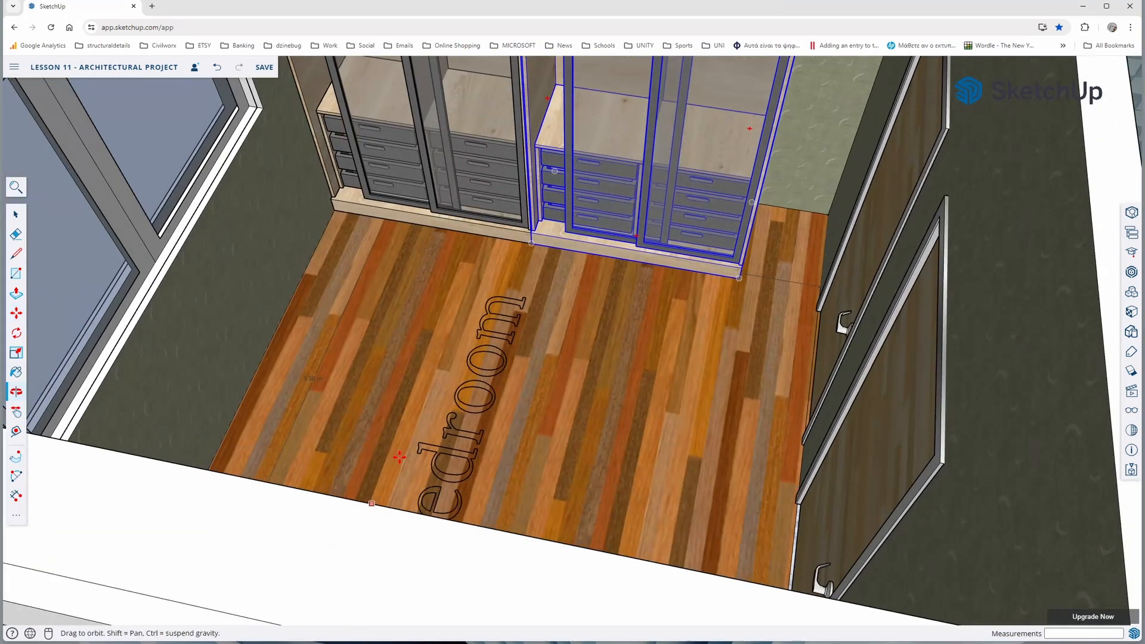
pyautogui.scroll(-5, 419, 450)
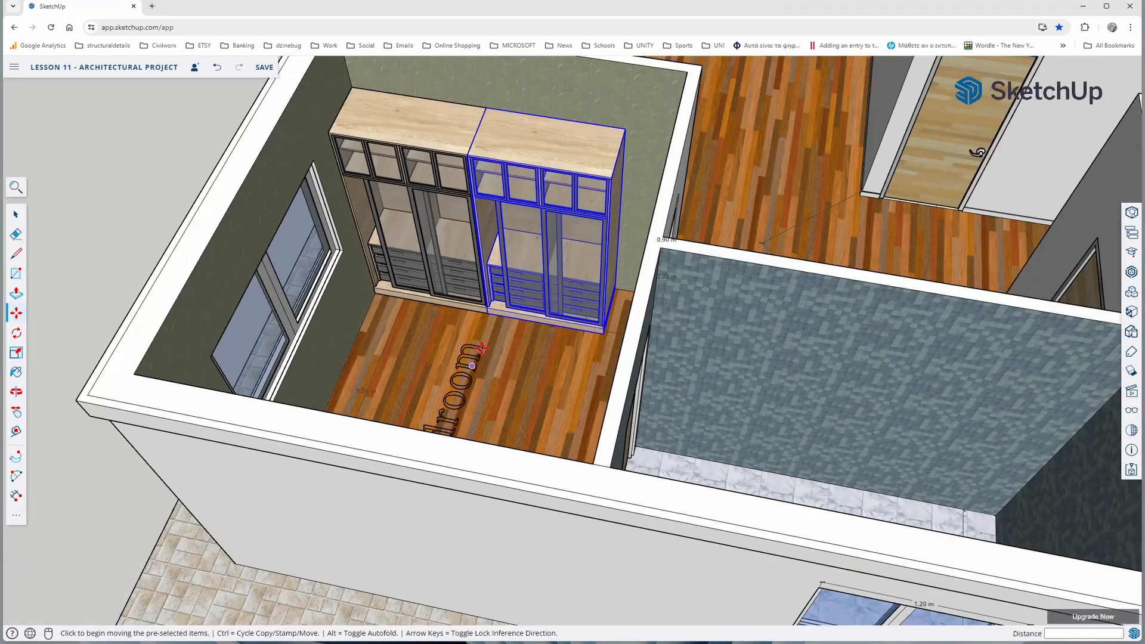
pyautogui.click(16, 354)
pyautogui.scroll(3, 586, 268)
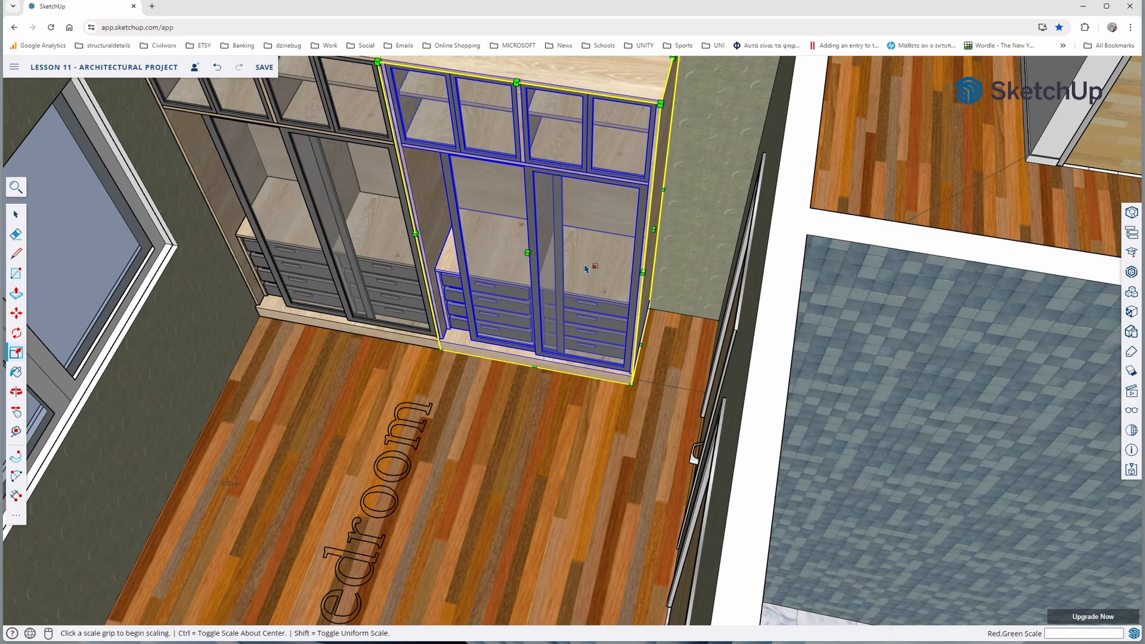
pyautogui.click(655, 229)
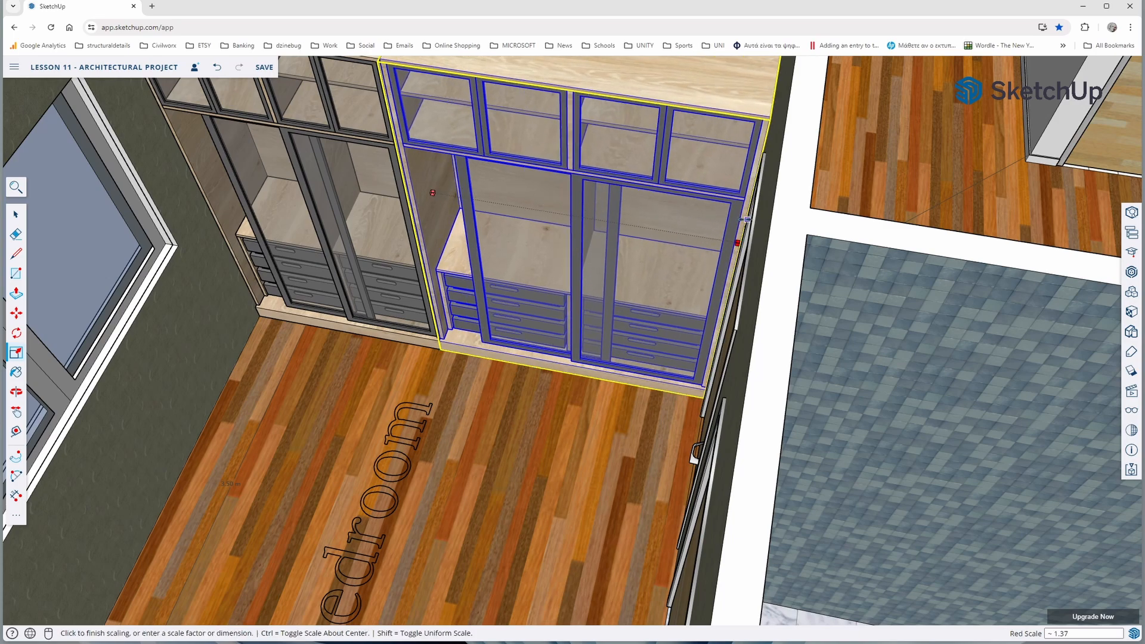
pyautogui.click(746, 219)
pyautogui.scroll(-5, 583, 300)
pyautogui.moveTo(461, 352); pyautogui.dragTo(549, 338, button='middle')
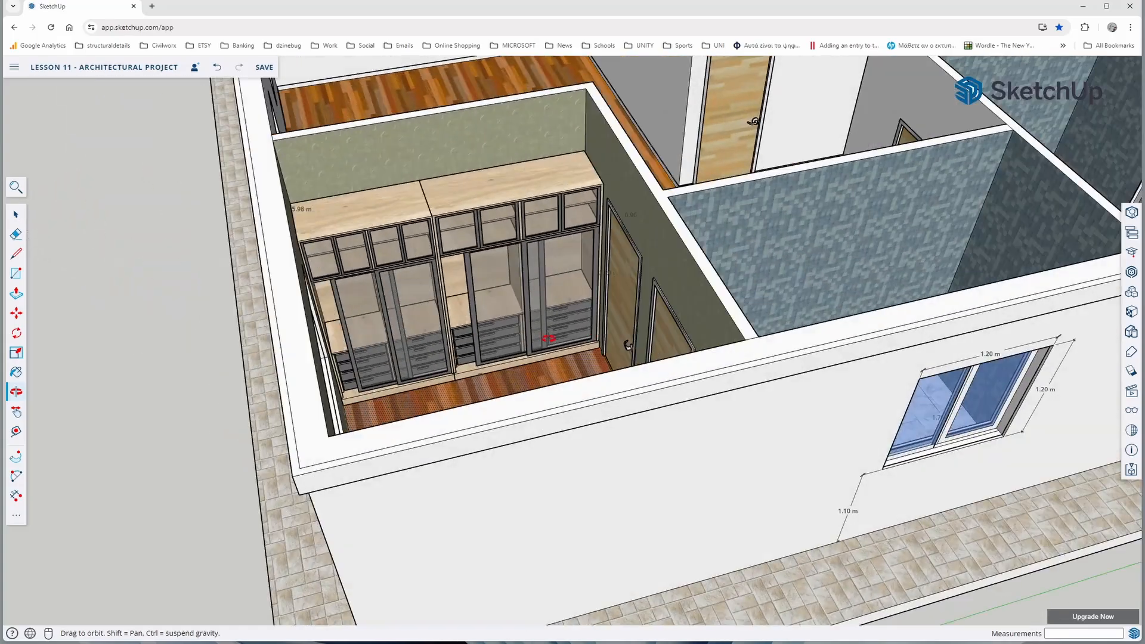
# Insert another copy of the wardrobe from the model's components onto the living room floor
pyautogui.moveTo(625, 299); pyautogui.dragTo(257, 417, button='middle')
pyautogui.scroll(-5, 392, 352)
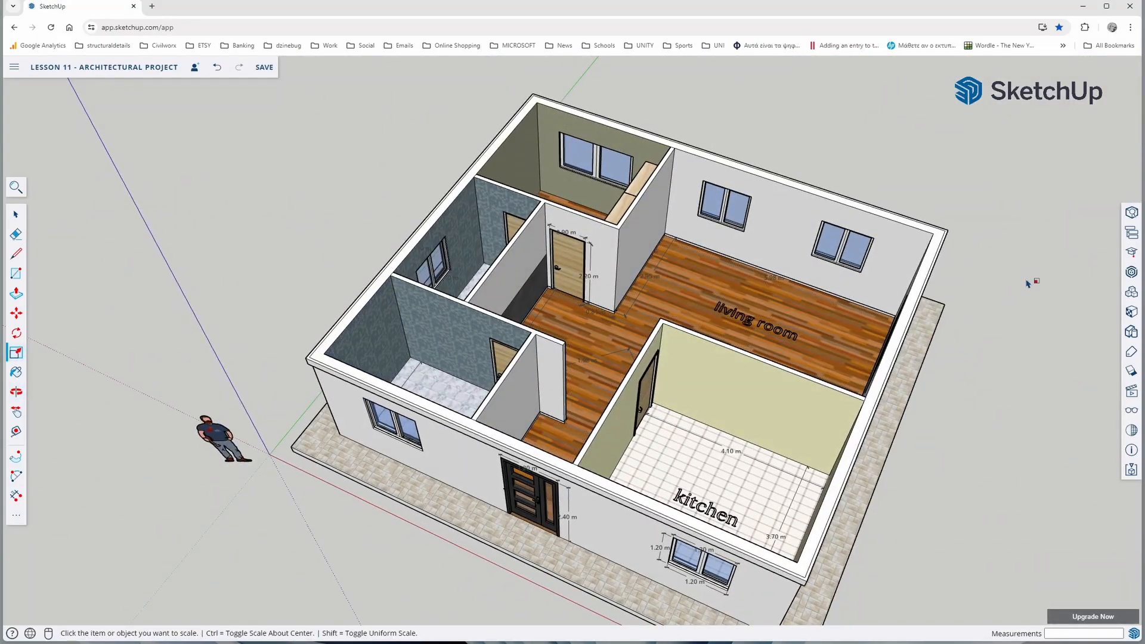
pyautogui.click(1130, 292)
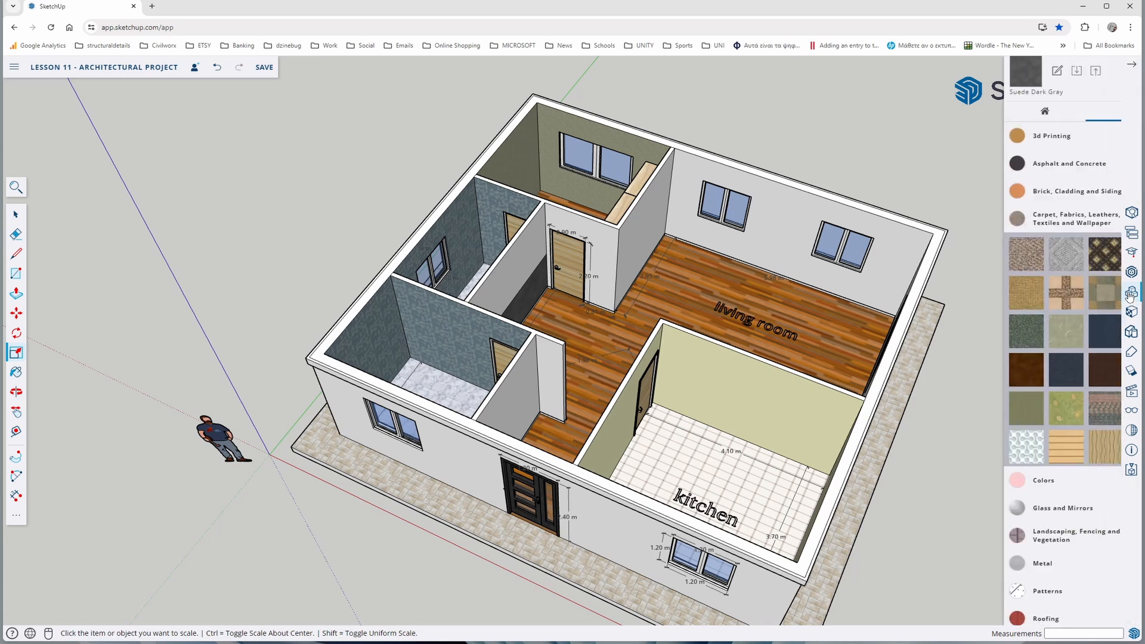
pyautogui.click(1033, 98)
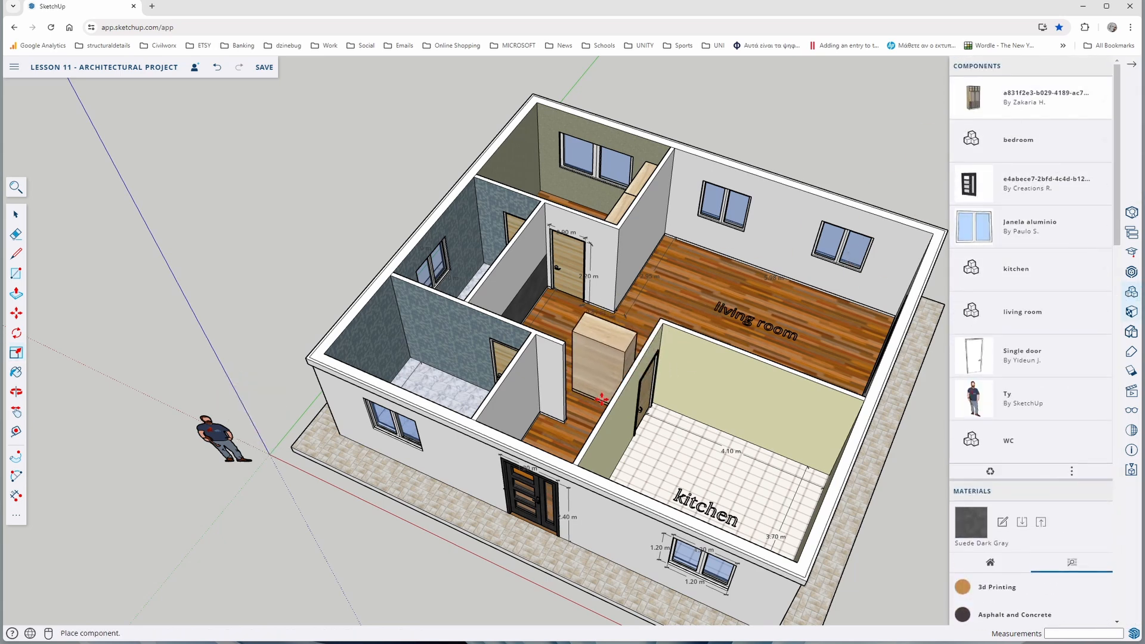
pyautogui.click(677, 315)
# Rotate the new wardrobe 90 degrees on the living room floor
pyautogui.click(17, 333)
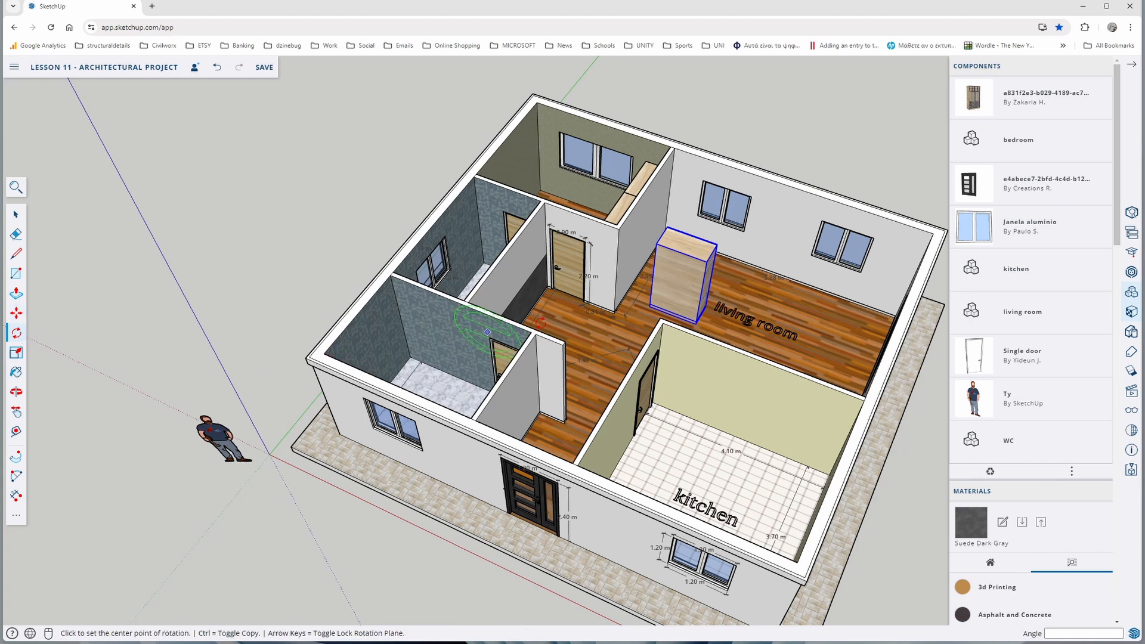
pyautogui.click(812, 327)
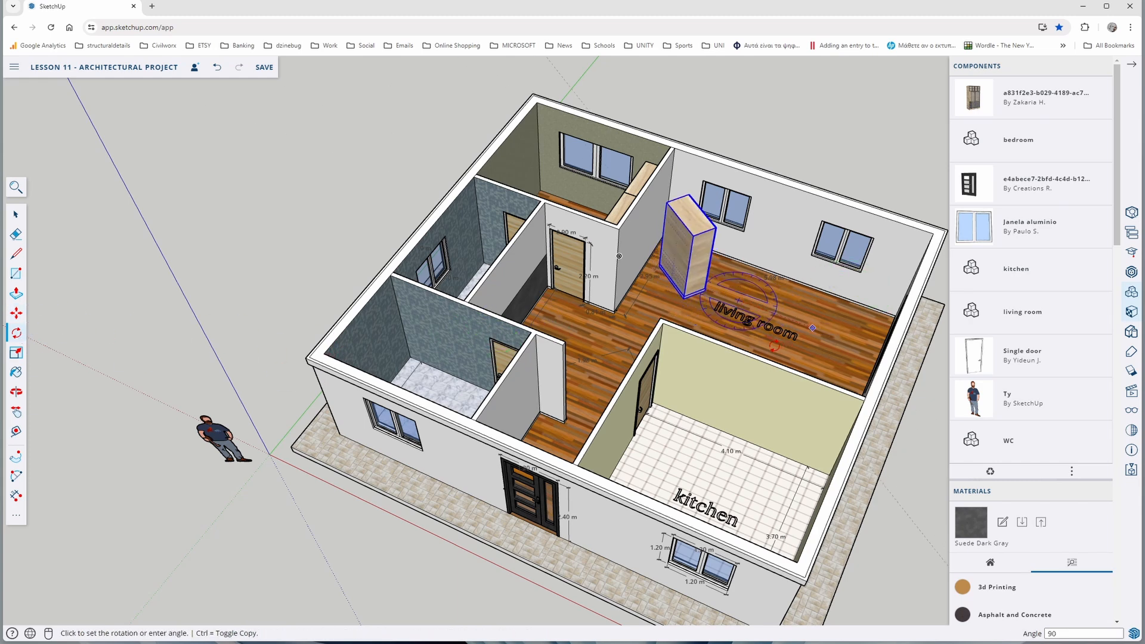
pyautogui.press('Return')
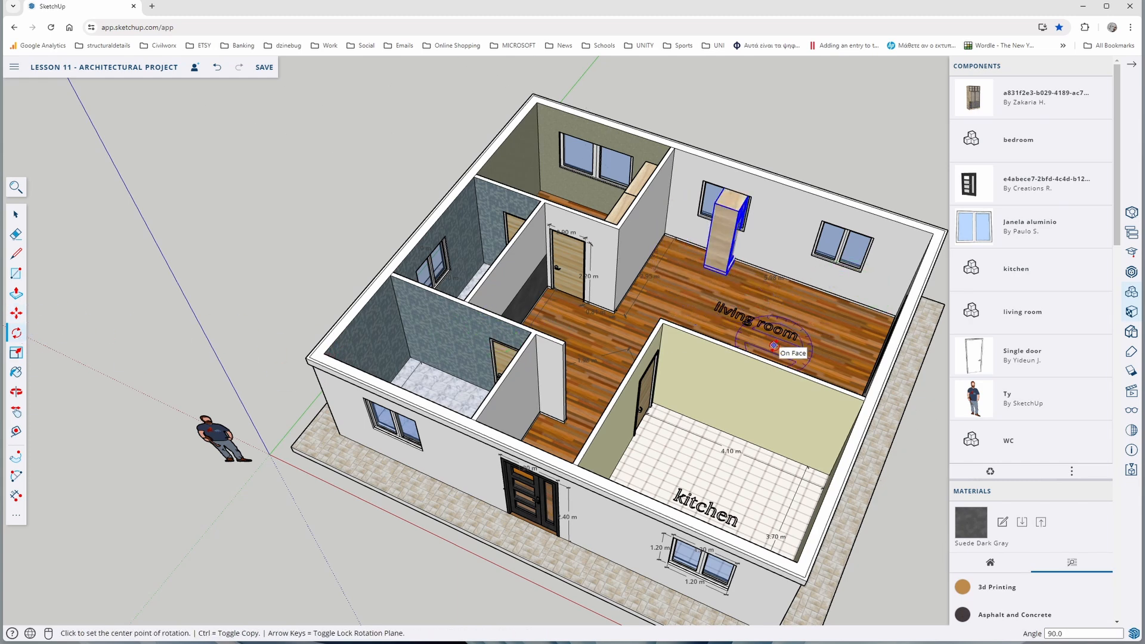
# Move the rotated wardrobe about 8.15 m into the niche between the WC and the entrance door
pyautogui.click(16, 315)
pyautogui.click(701, 270)
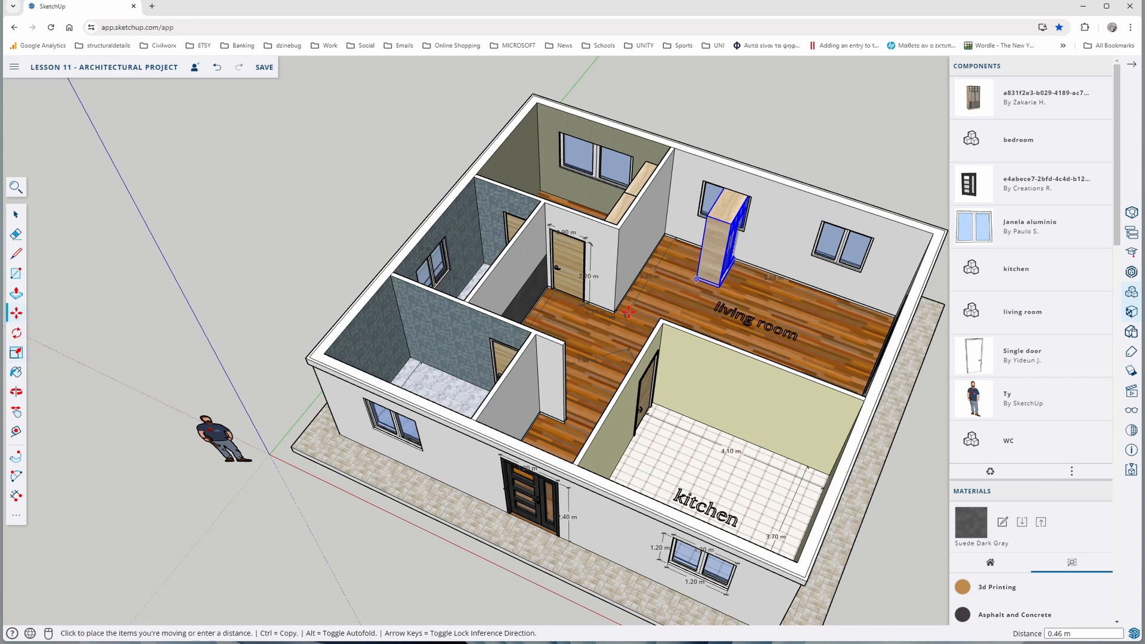
pyautogui.moveTo(701, 270); pyautogui.dragTo(443, 378, button='middle')
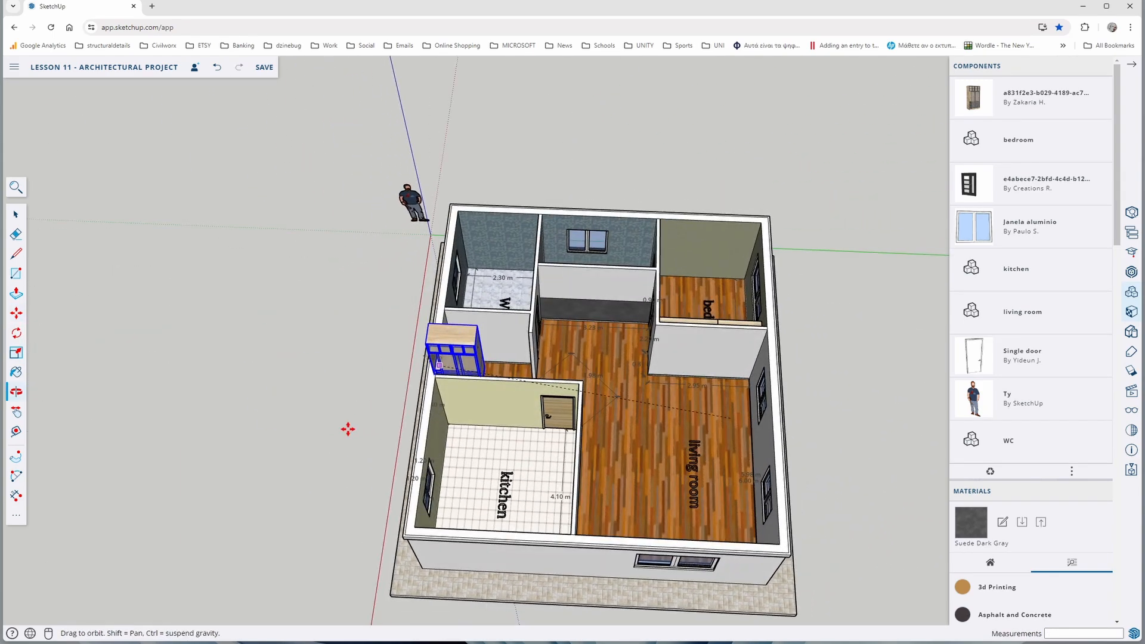
pyautogui.scroll(8, 443, 378)
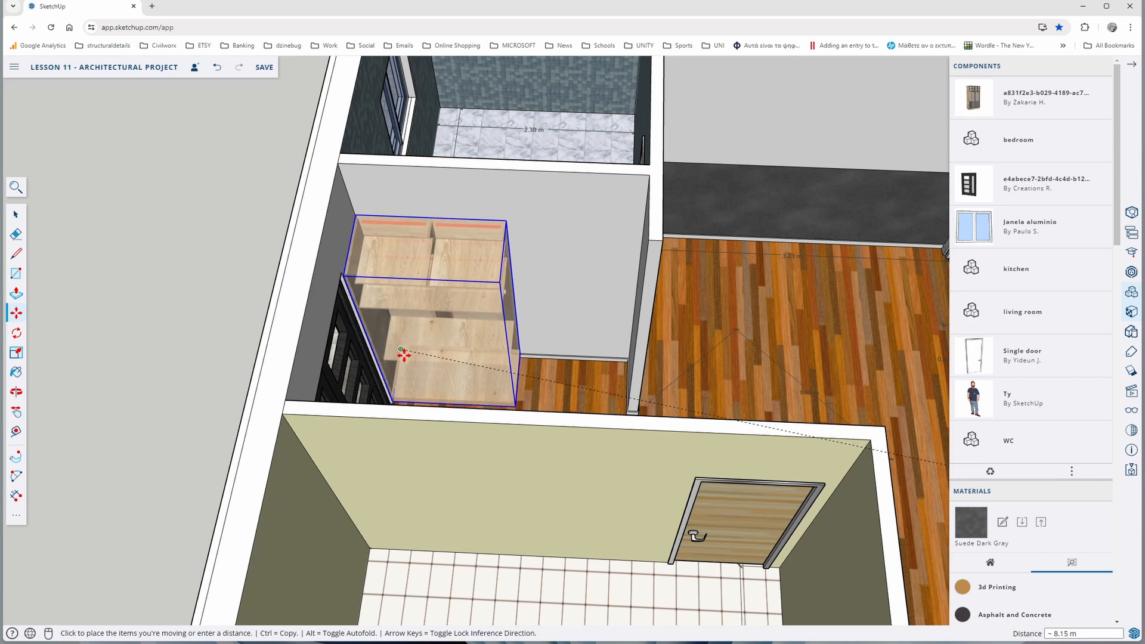
pyautogui.click(402, 354)
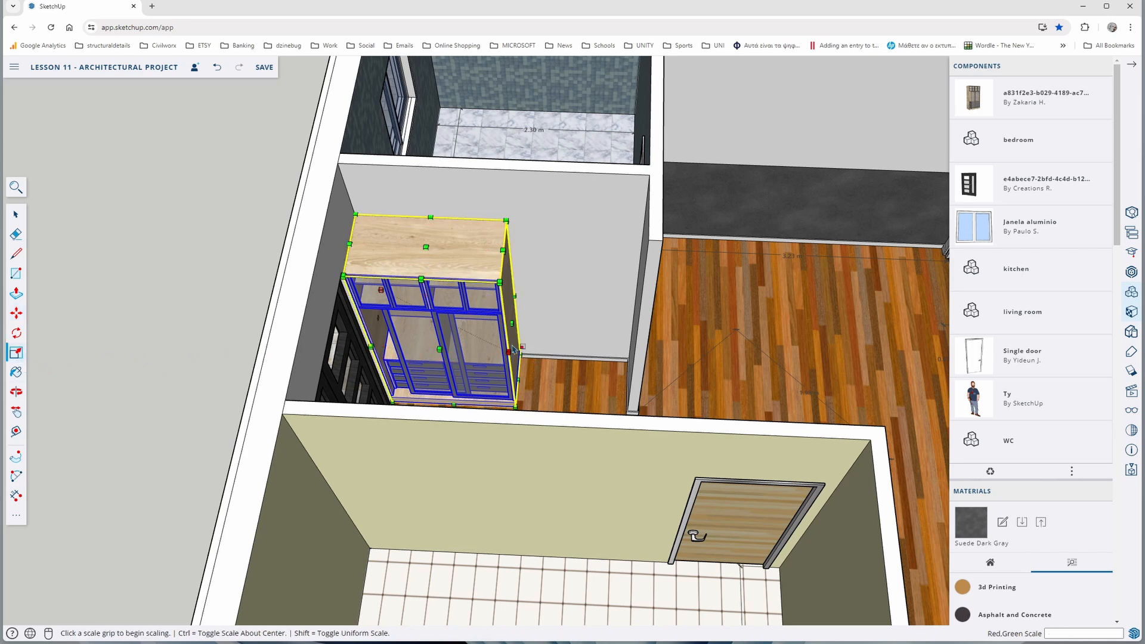
# Stretch the niche wardrobe along the red axis by a factor of about 1.91 to reach the end of the partition wall
pyautogui.click(510, 325)
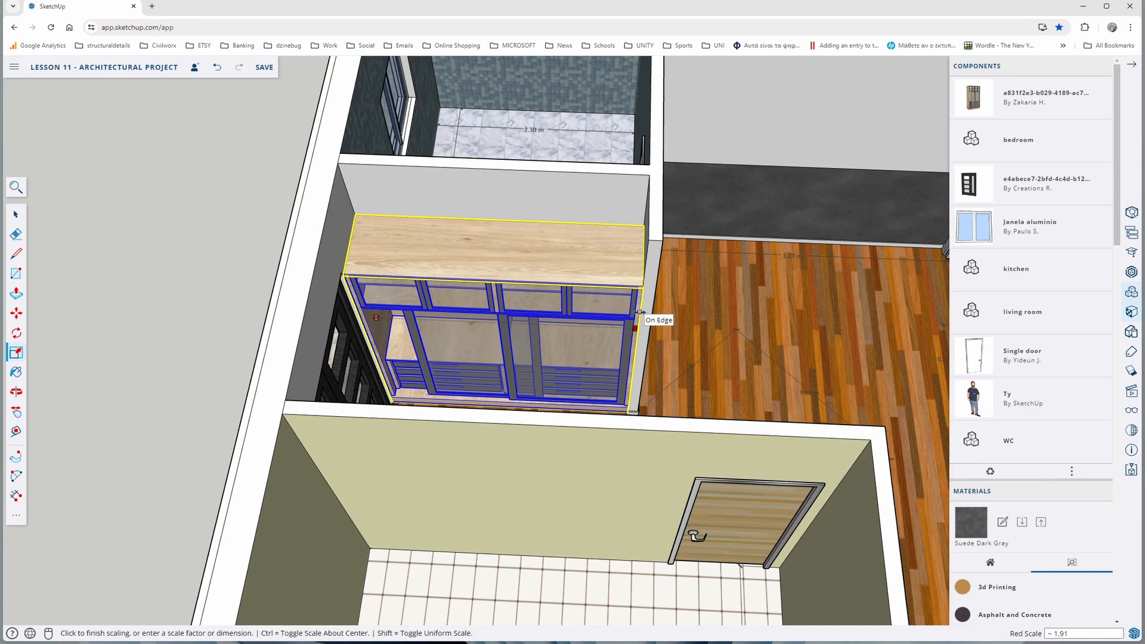
pyautogui.click(639, 312)
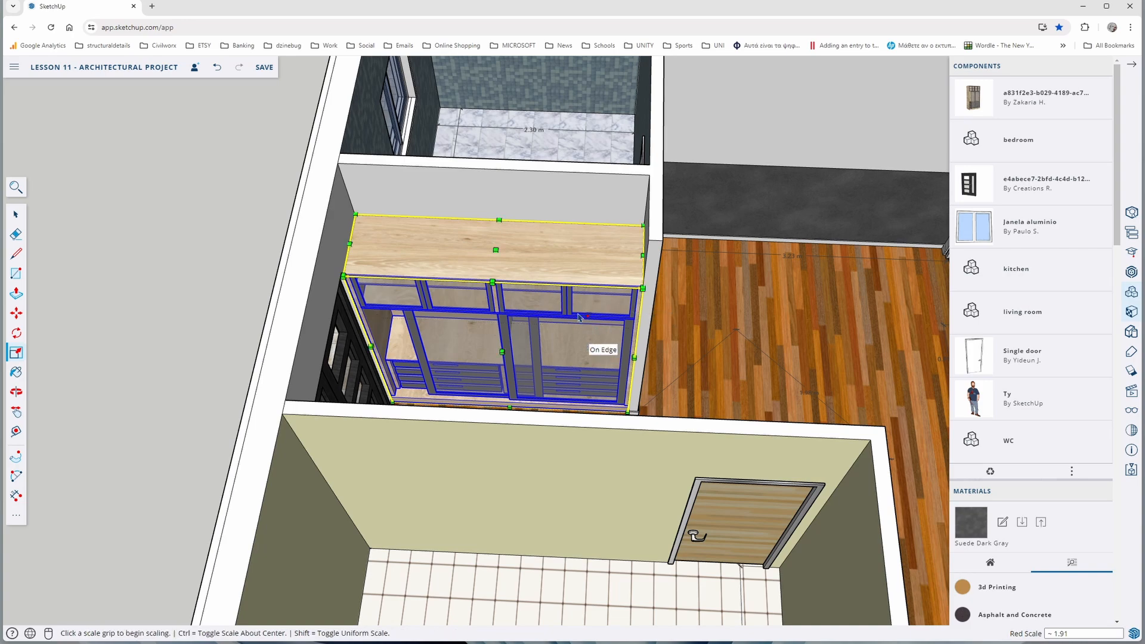
pyautogui.scroll(-2, 578, 316)
pyautogui.click(16, 214)
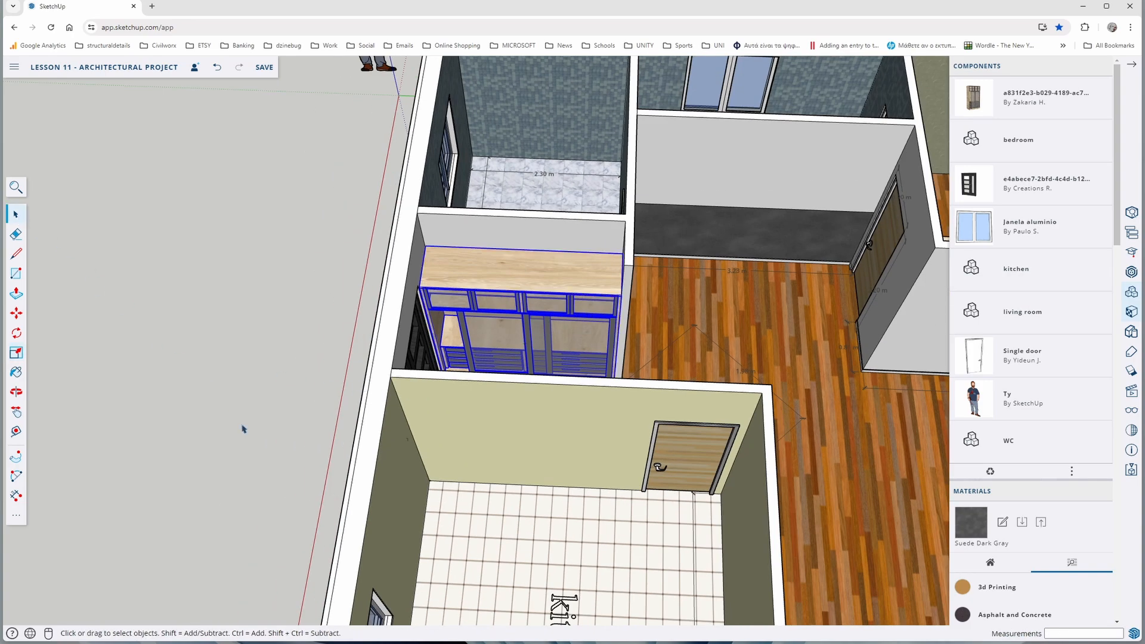
pyautogui.click(242, 427)
pyautogui.moveTo(242, 427); pyautogui.dragTo(474, 439, button='middle')
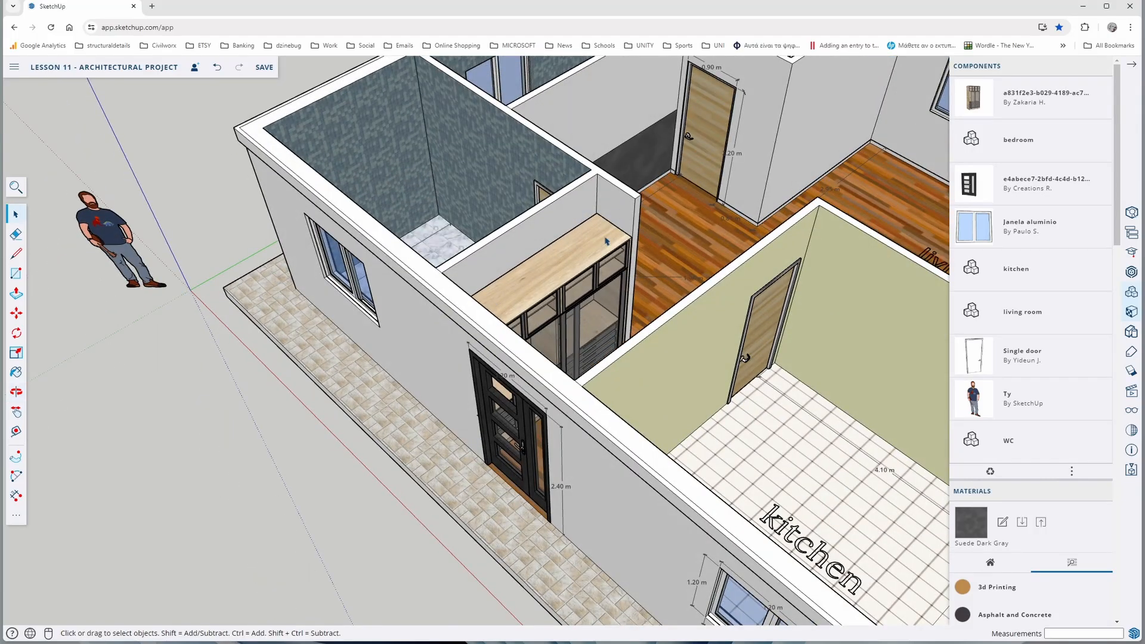
# Outline a narrow strip 0.60 m high on the niche's end wall, directly above the wardrobe's front edge
pyautogui.scroll(3, 644, 236)
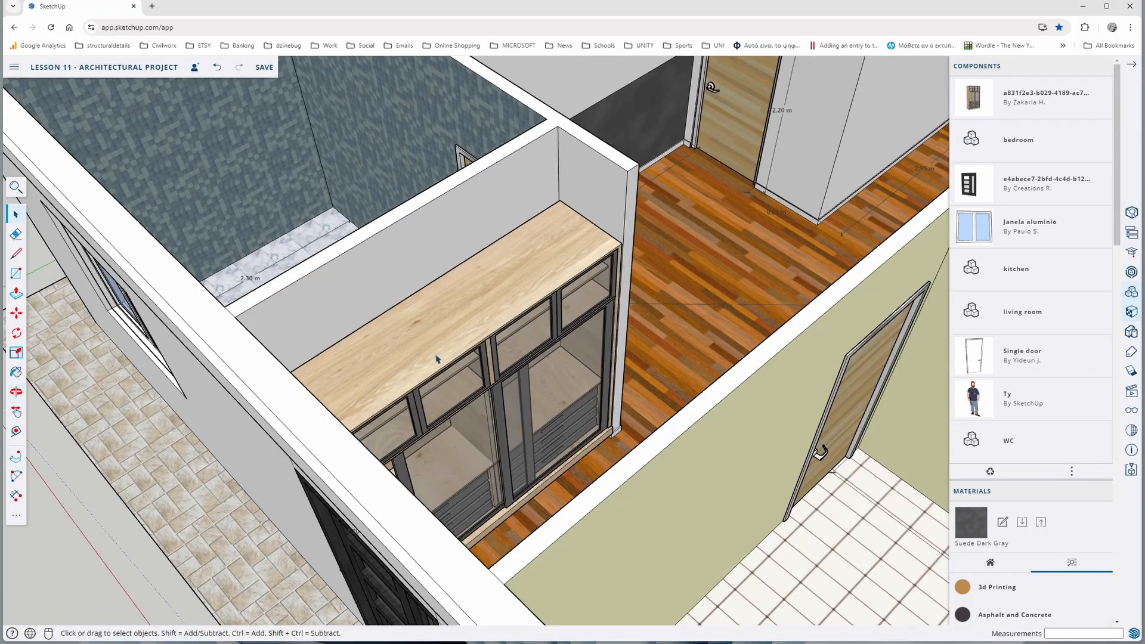
pyautogui.click(17, 254)
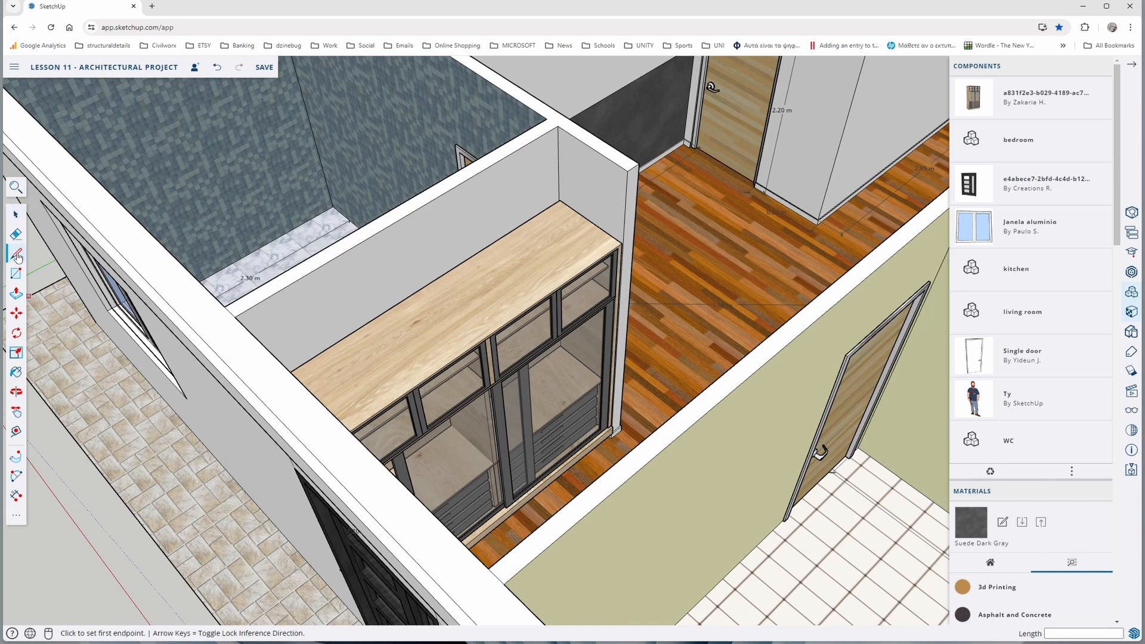
pyautogui.click(627, 171)
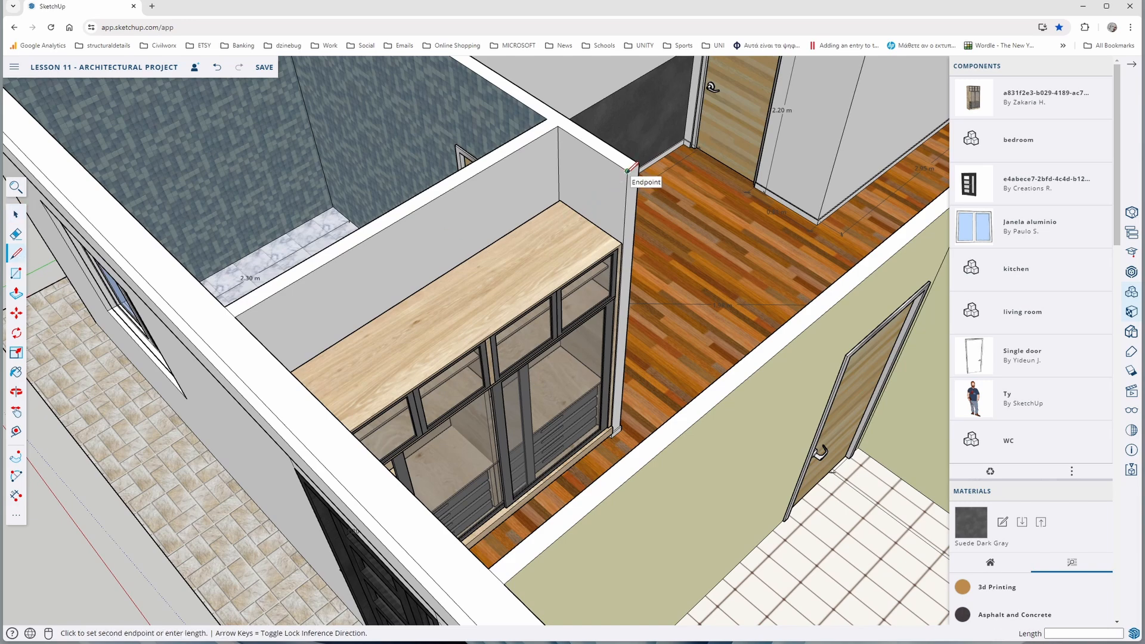
pyautogui.click(623, 241)
pyautogui.scroll(3, 626, 238)
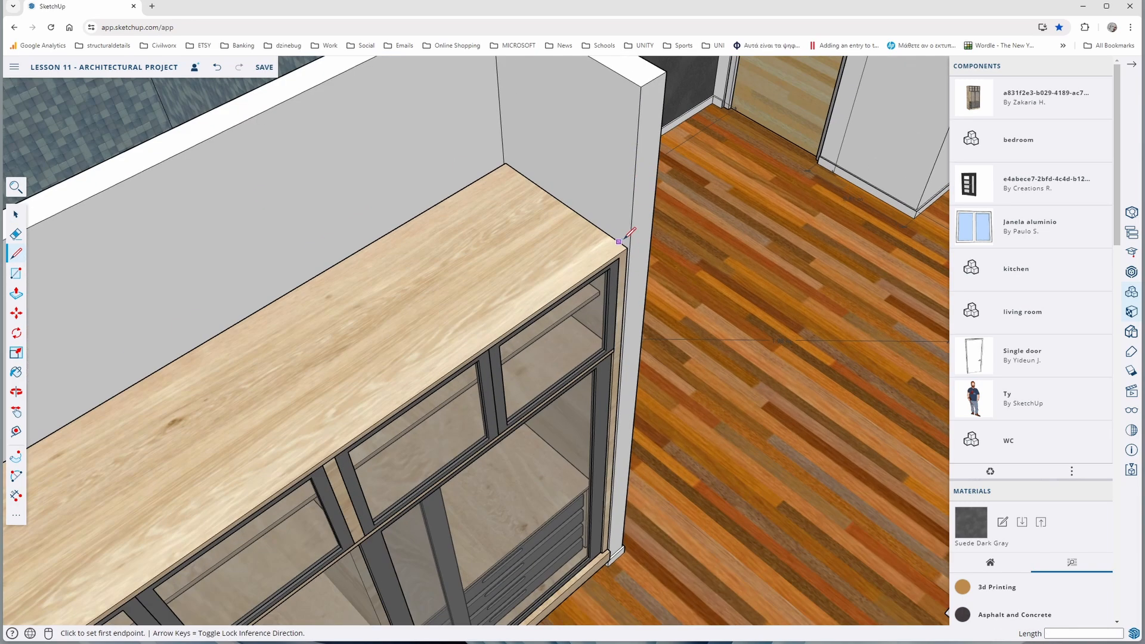
pyautogui.click(629, 242)
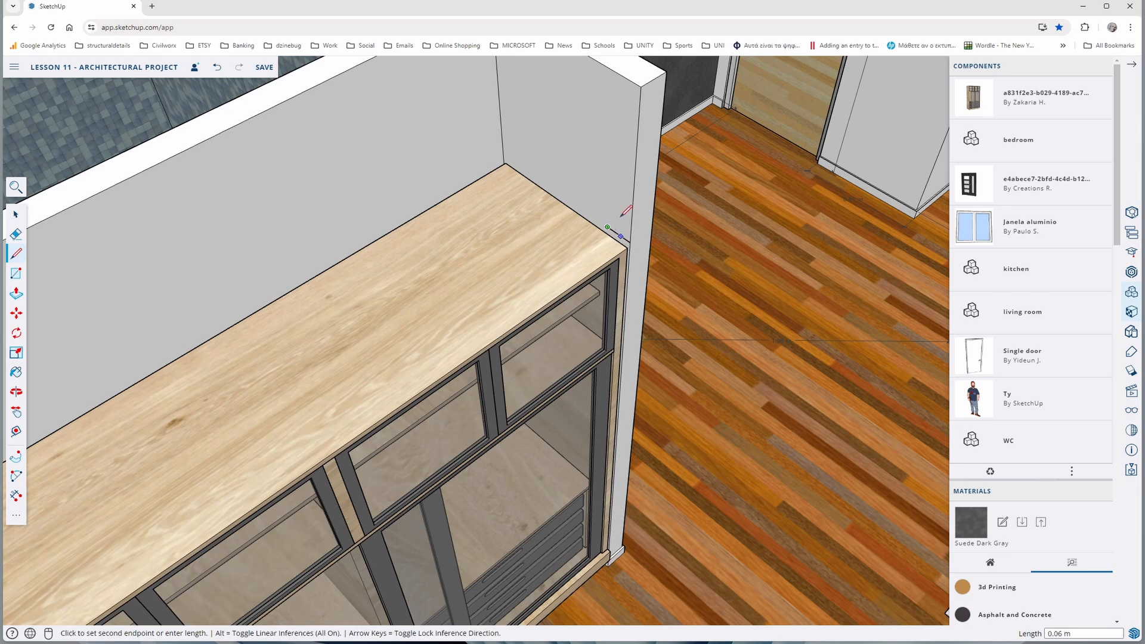
pyautogui.click(615, 70)
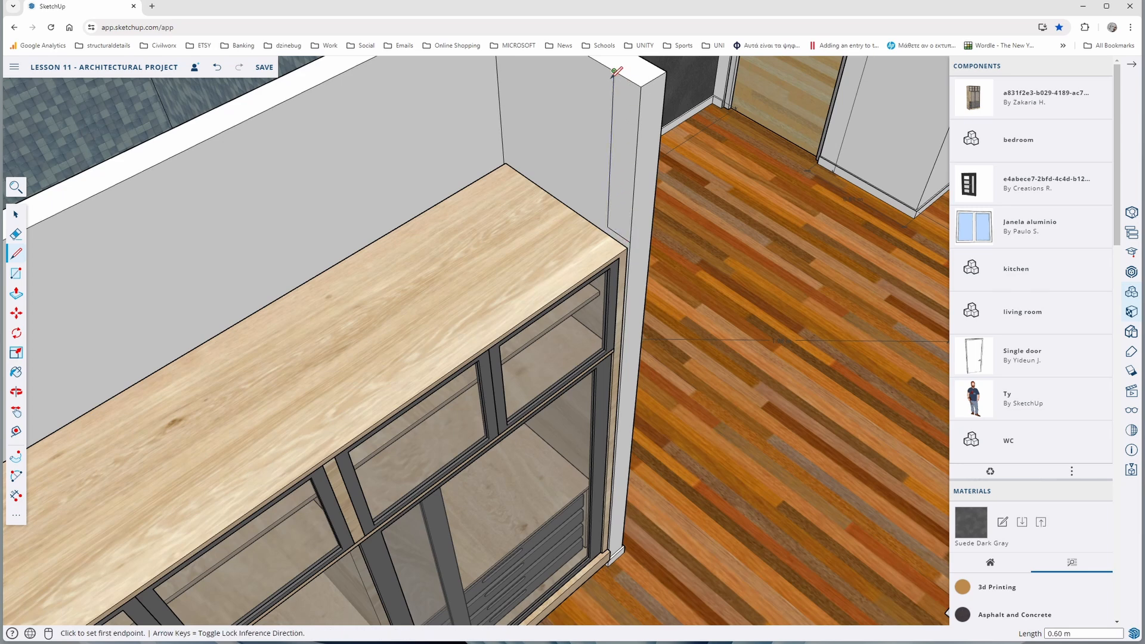
# Push/Pull the strip above the wardrobe 2.30 m to the outer wall, closing the niche above the wardrobe front
pyautogui.click(16, 293)
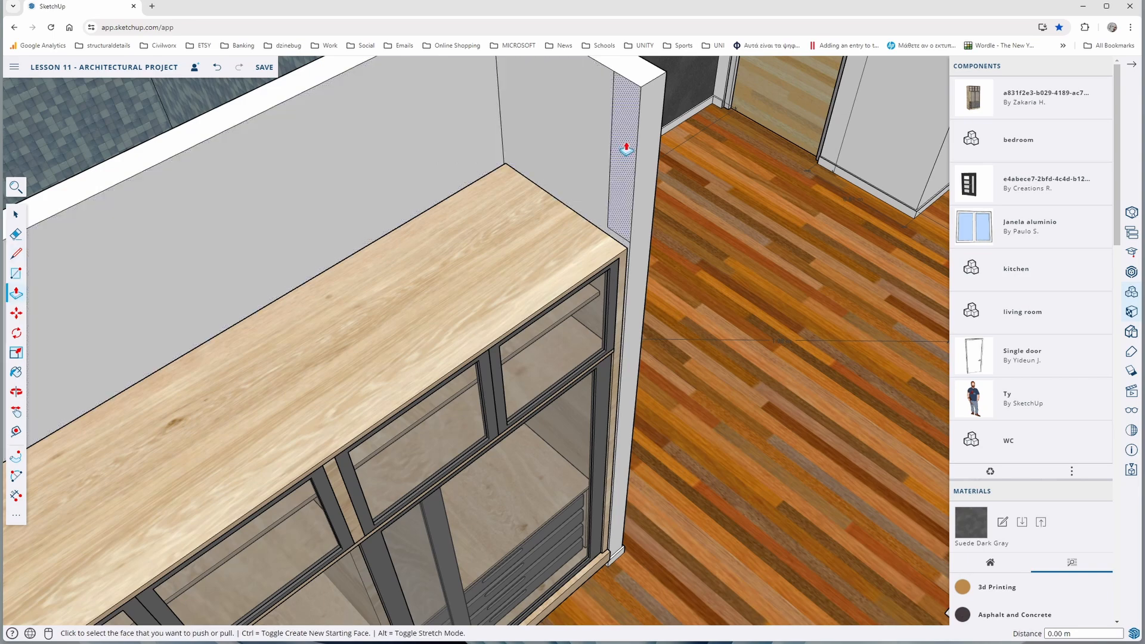
pyautogui.click(626, 149)
pyautogui.scroll(-5, 626, 149)
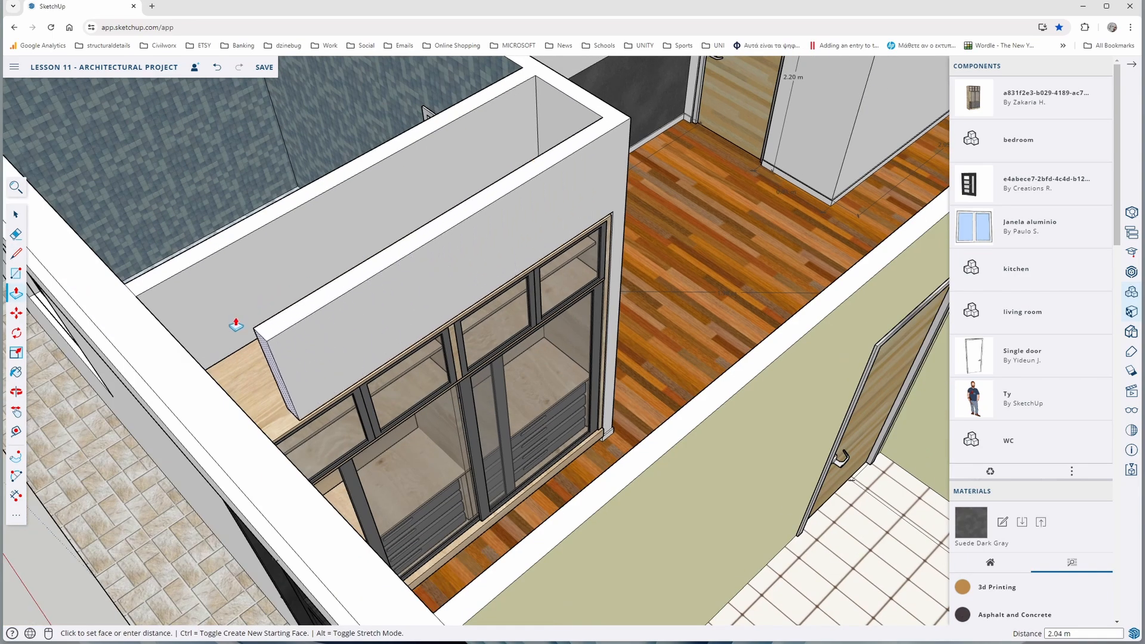
pyautogui.click(197, 362)
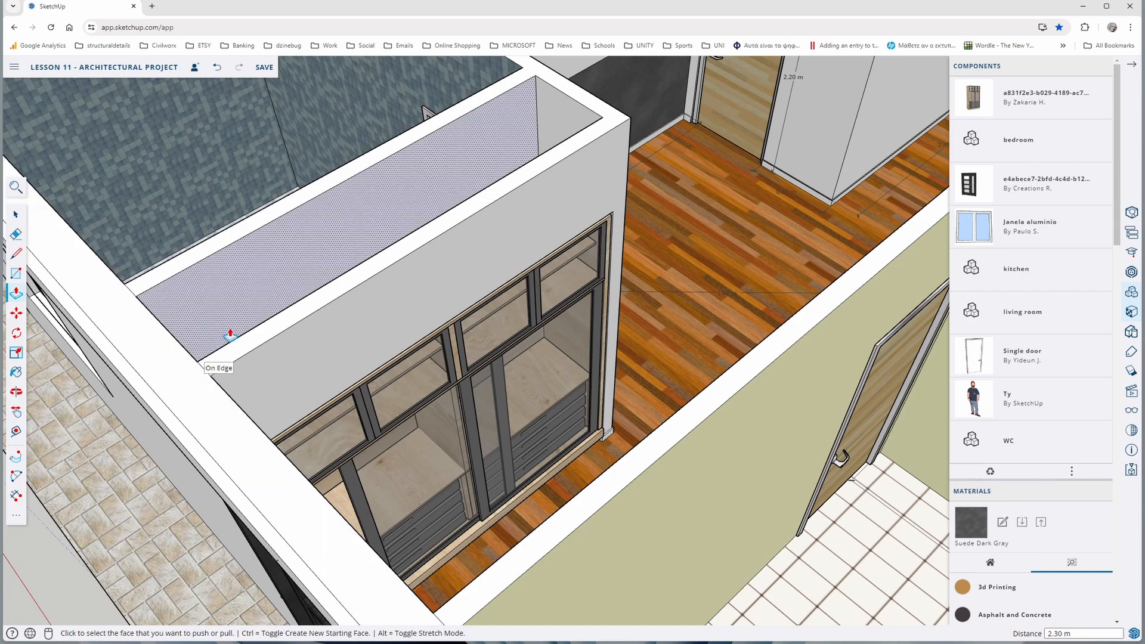
pyautogui.moveTo(434, 417); pyautogui.dragTo(219, 362, button='middle')
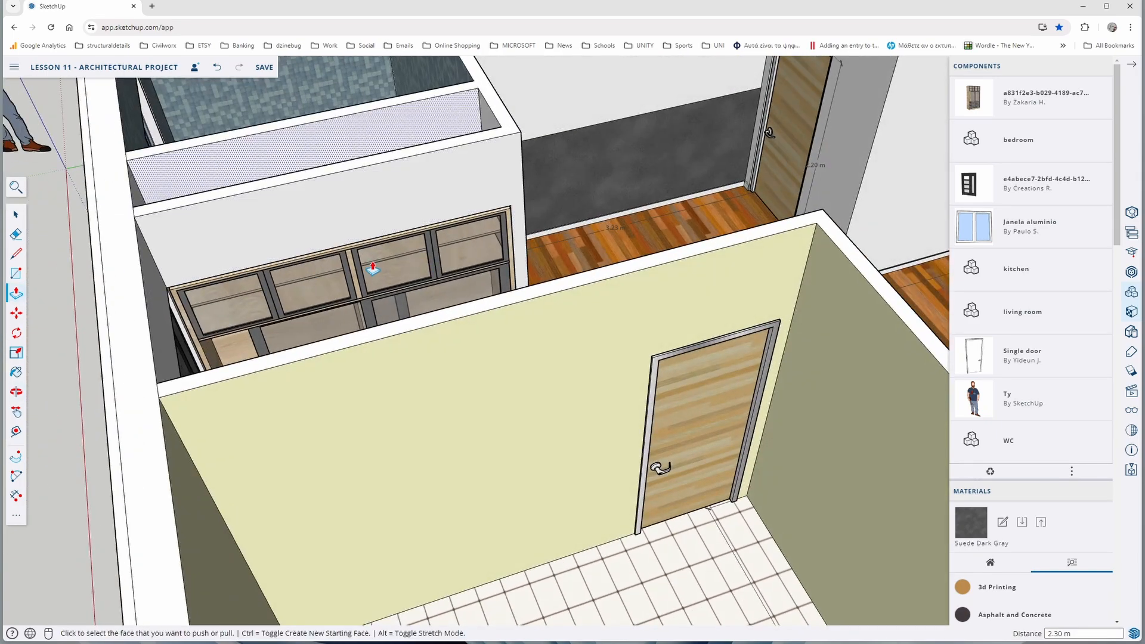
pyautogui.moveTo(249, 244); pyautogui.dragTo(360, 346, button='middle')
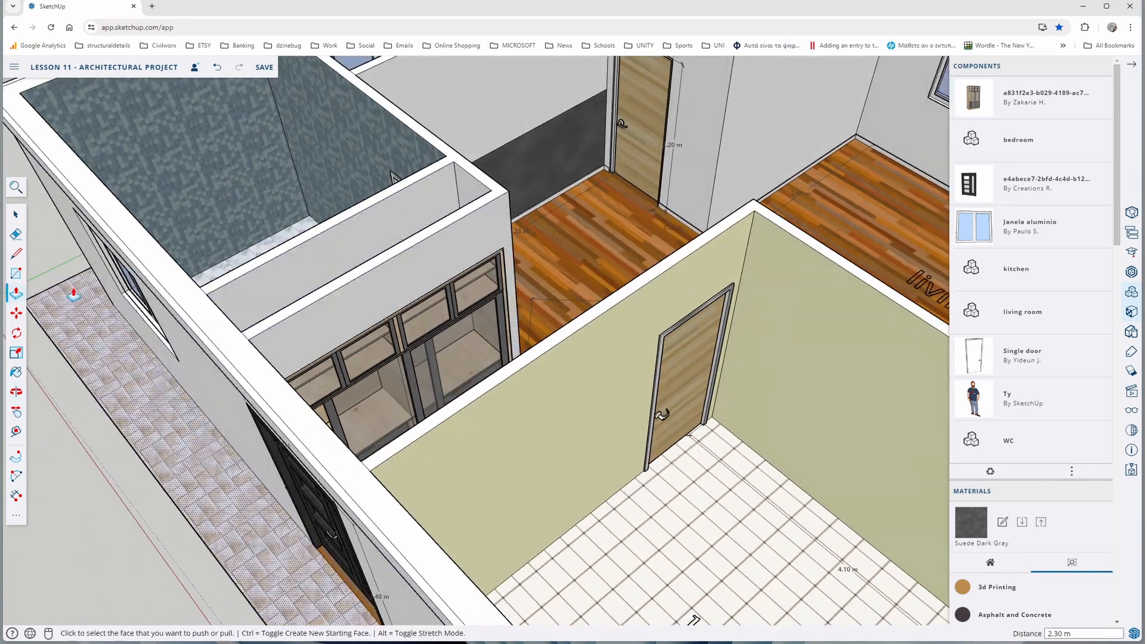
pyautogui.click(16, 216)
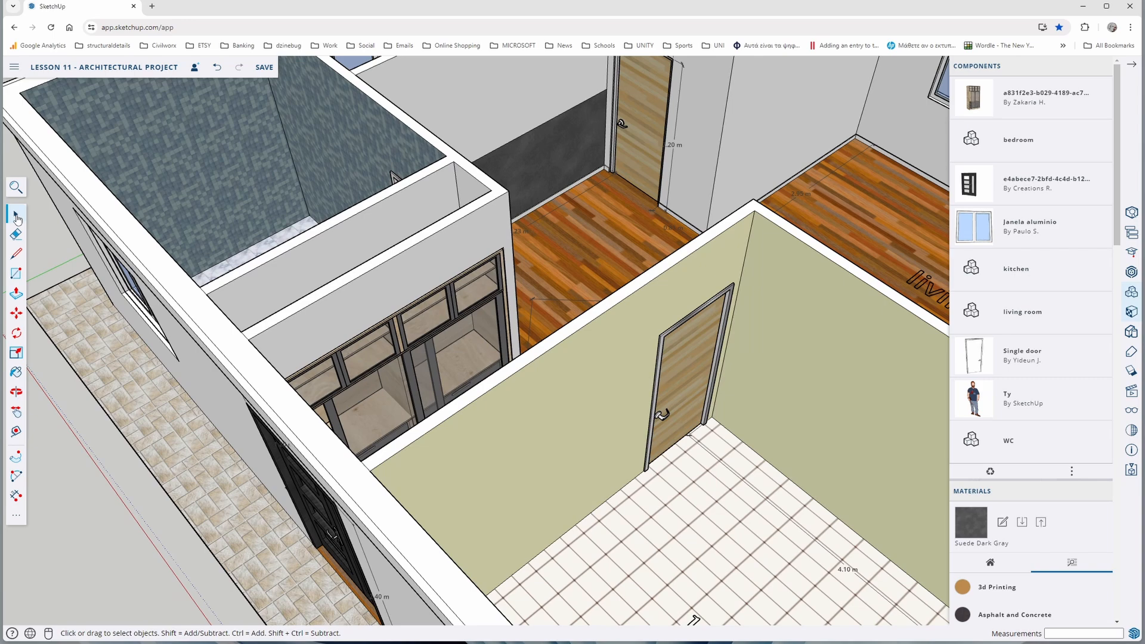
# Search the 3D Warehouse for "bed" and look through the listed models
pyautogui.scroll(-8, 396, 380)
pyautogui.moveTo(396, 380); pyautogui.dragTo(440, 435, button='middle')
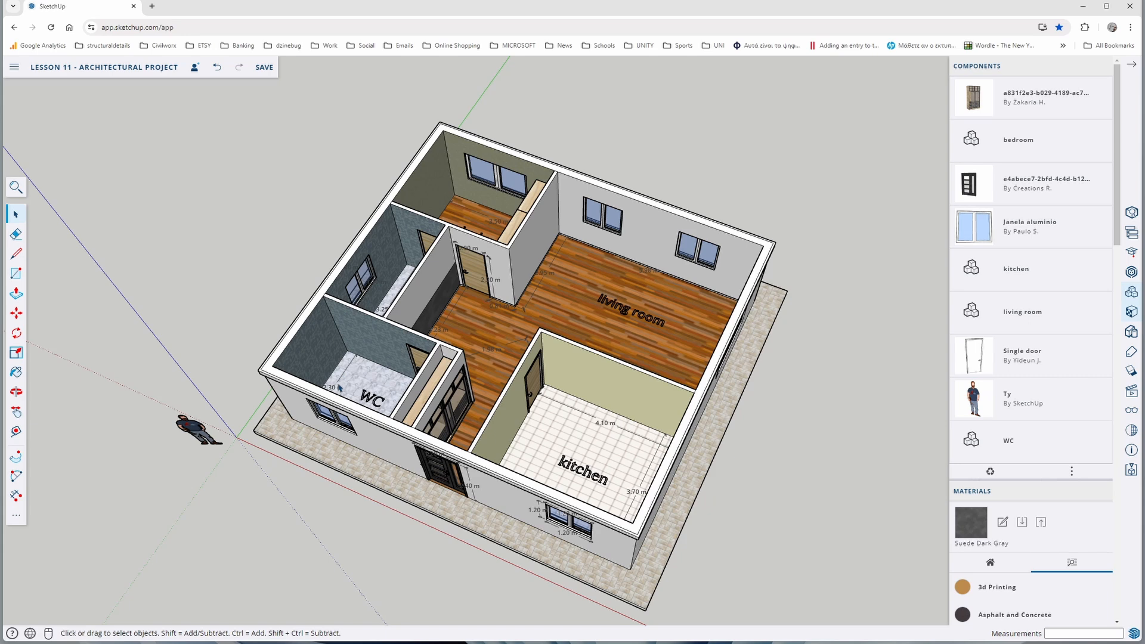
pyautogui.moveTo(360, 377); pyautogui.dragTo(340, 343, button='middle')
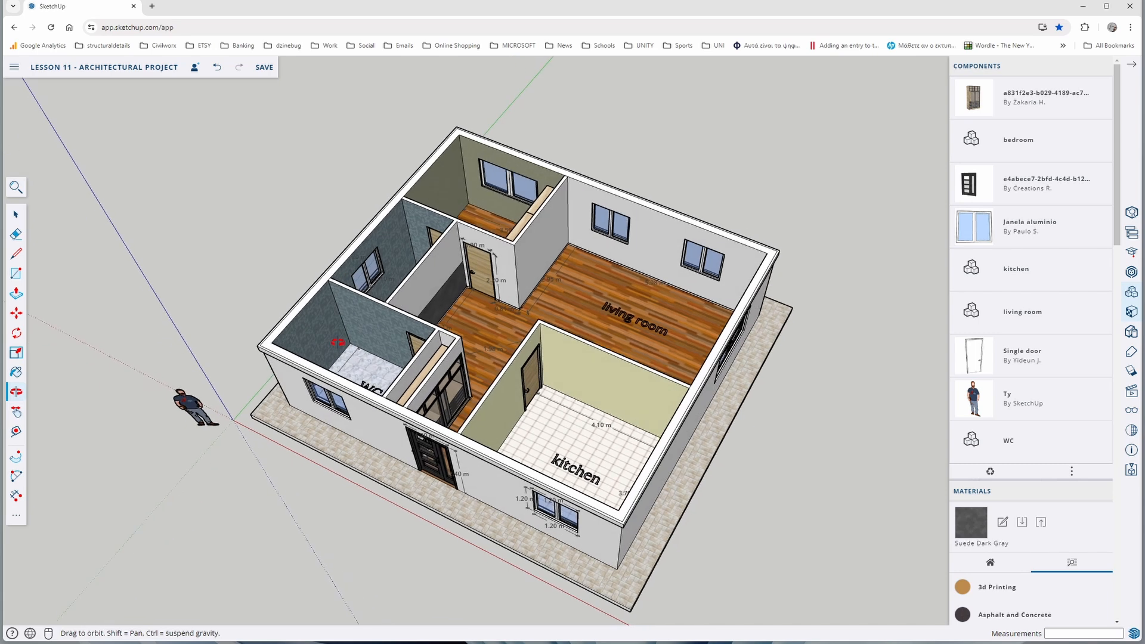
pyautogui.click(1132, 64)
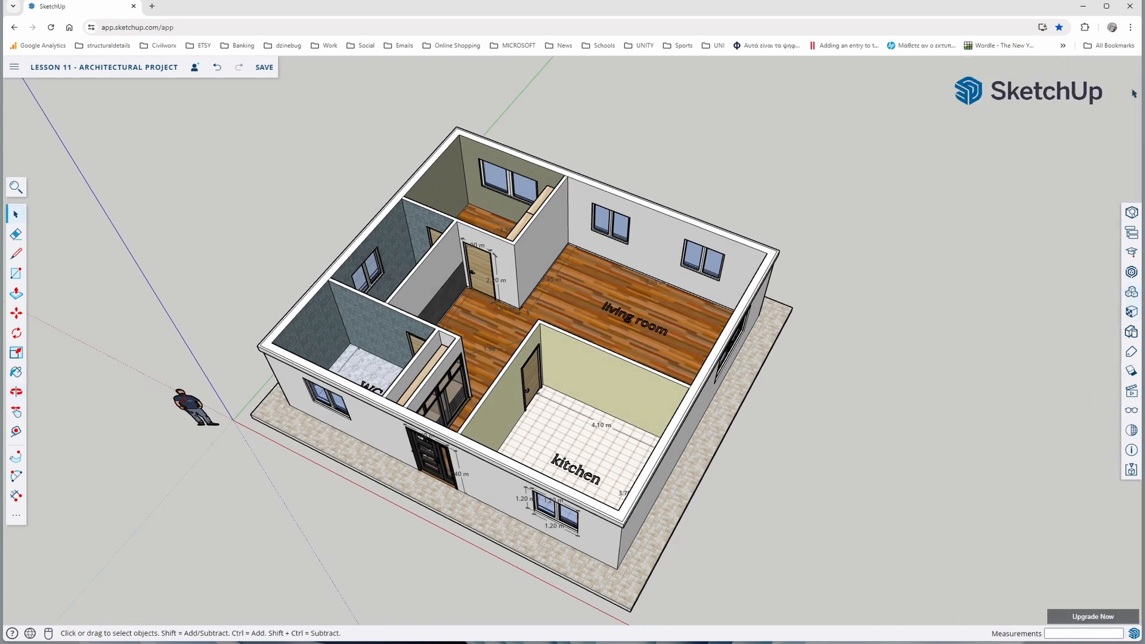
pyautogui.click(1131, 274)
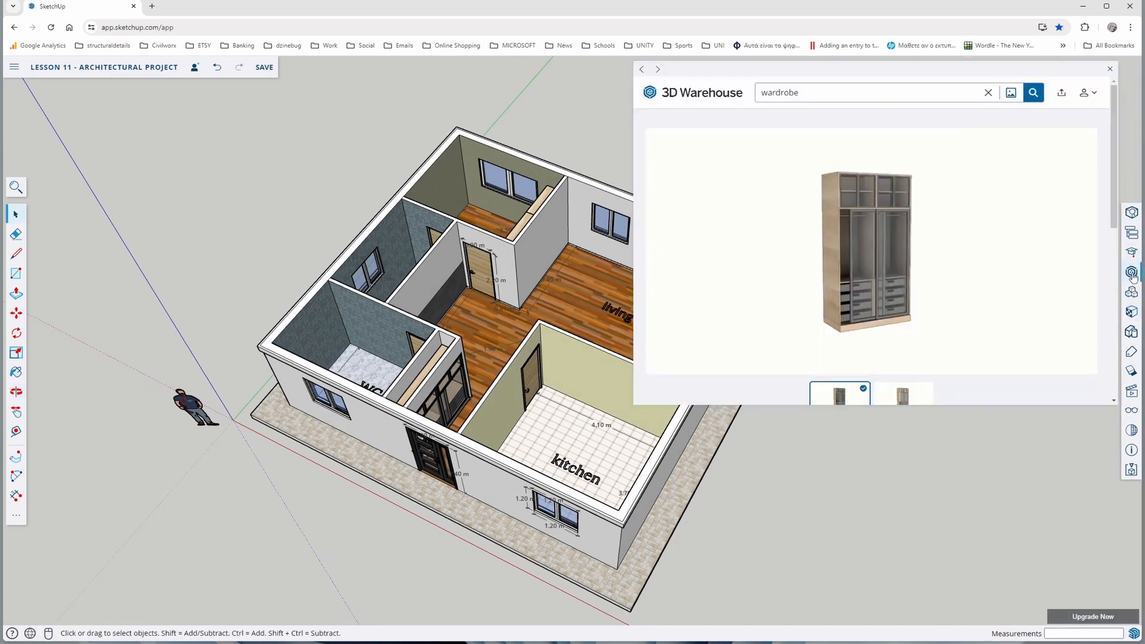
pyautogui.click(989, 93)
pyautogui.write('bed')
pyautogui.press('Return')
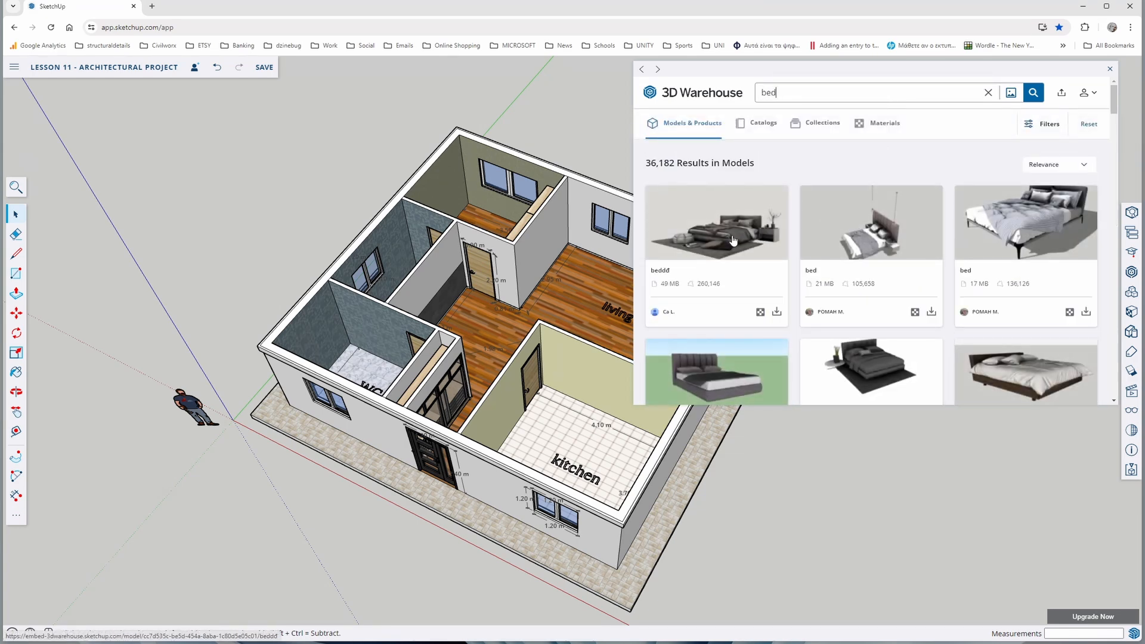
pyautogui.scroll(-3, 733, 240)
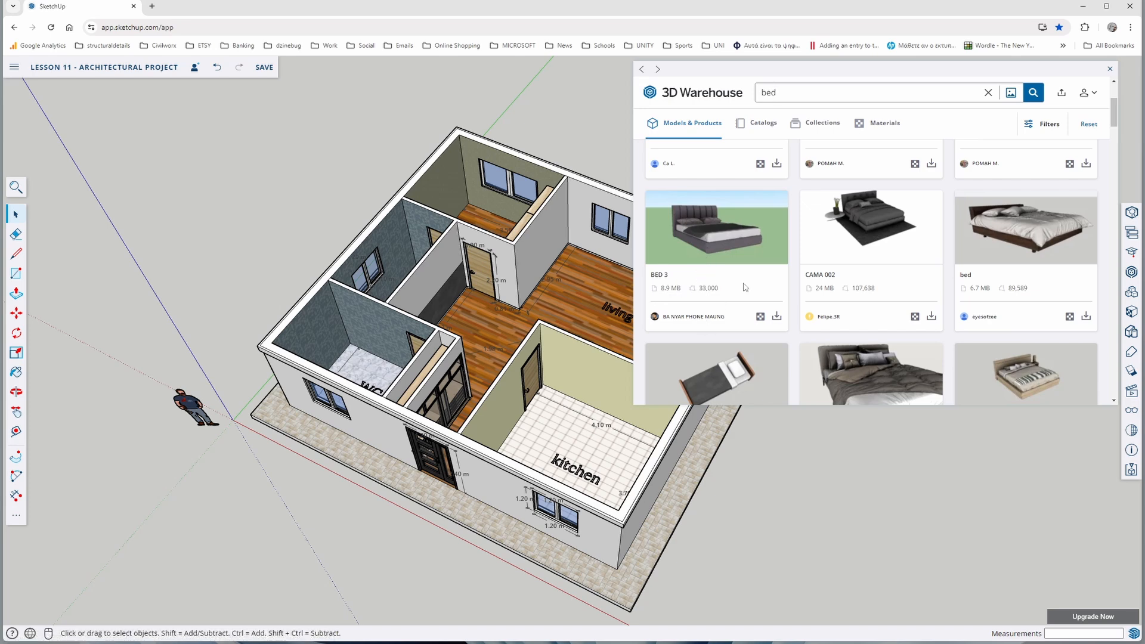
pyautogui.scroll(-3, 745, 287)
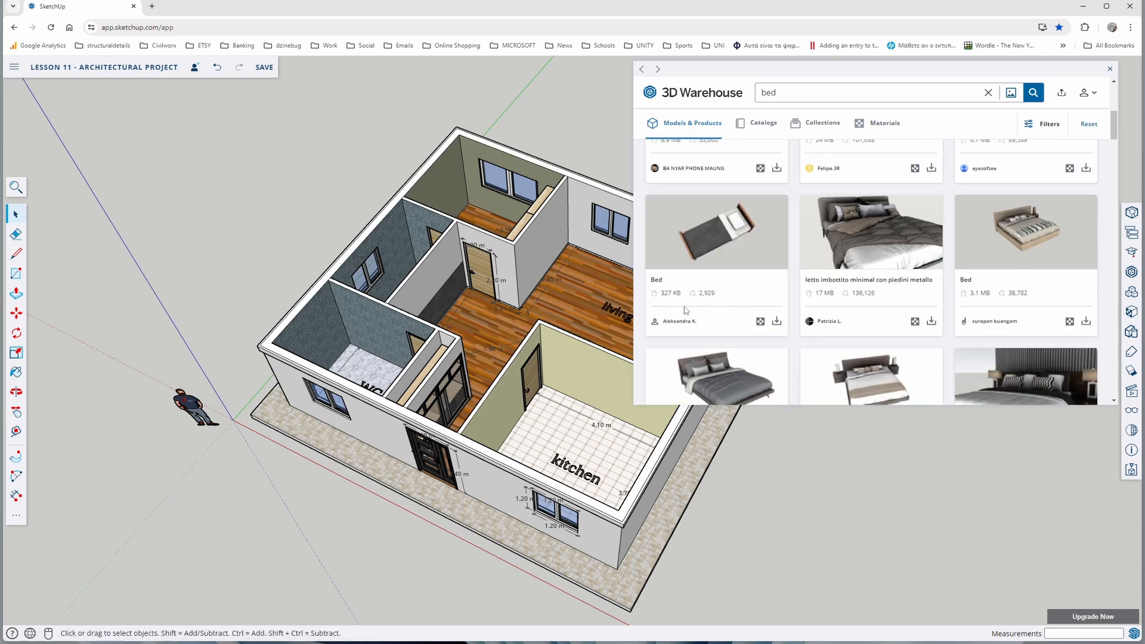
pyautogui.scroll(-3, 721, 262)
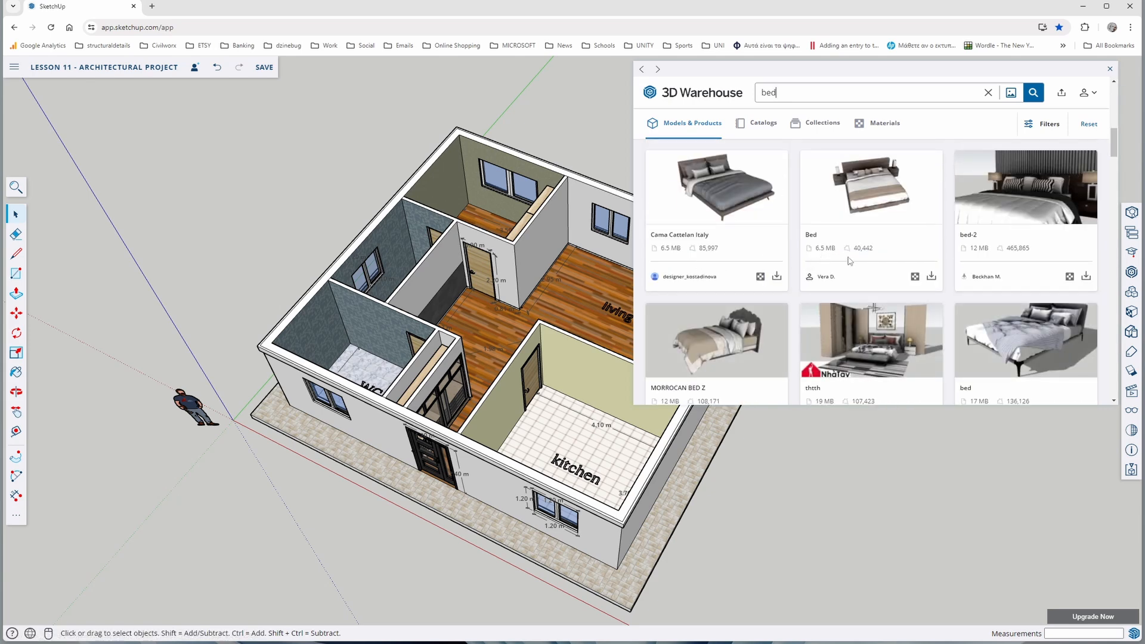
pyautogui.scroll(-2, 850, 261)
pyautogui.scroll(5, 770, 288)
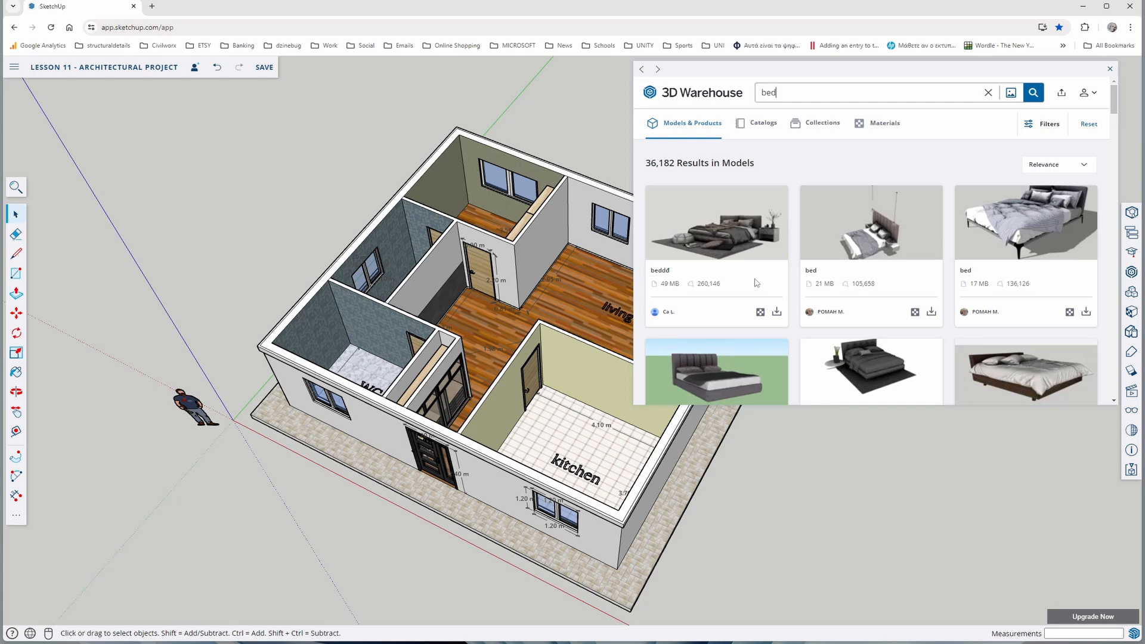
pyautogui.click(1111, 70)
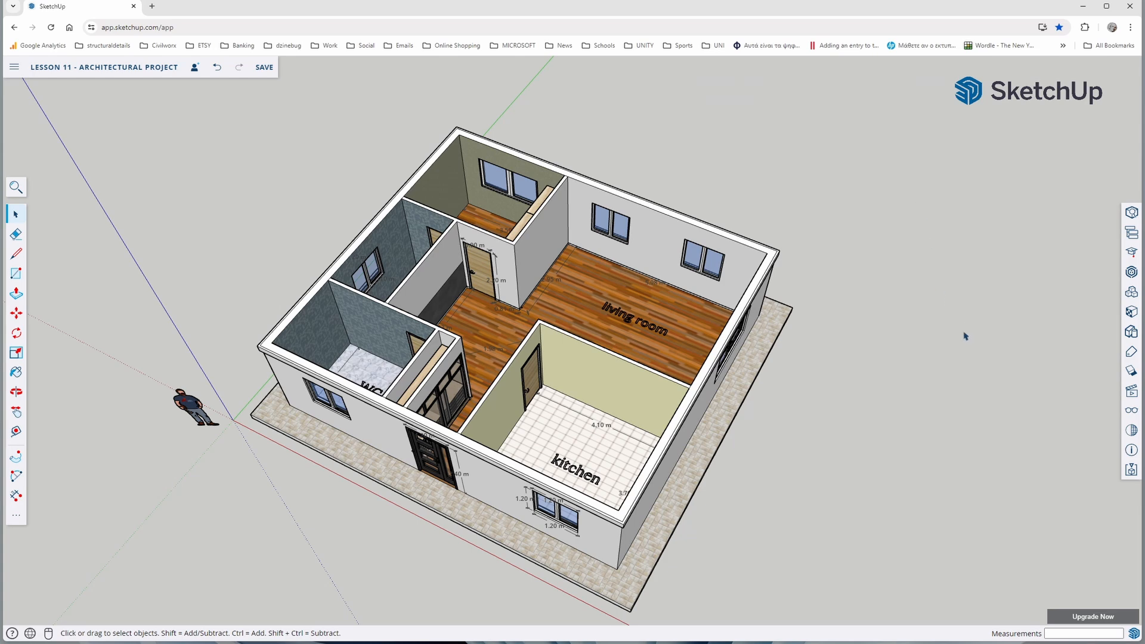
# Turn on shadows for the model and set the shadow Dark value to 79
pyautogui.click(1132, 373)
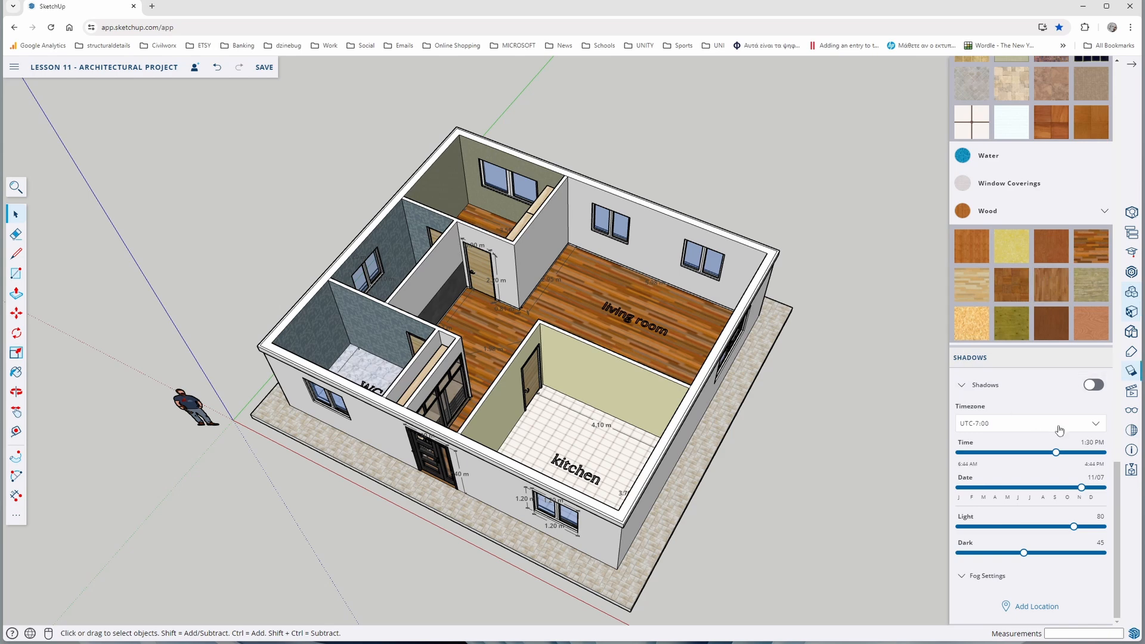
pyautogui.click(1093, 385)
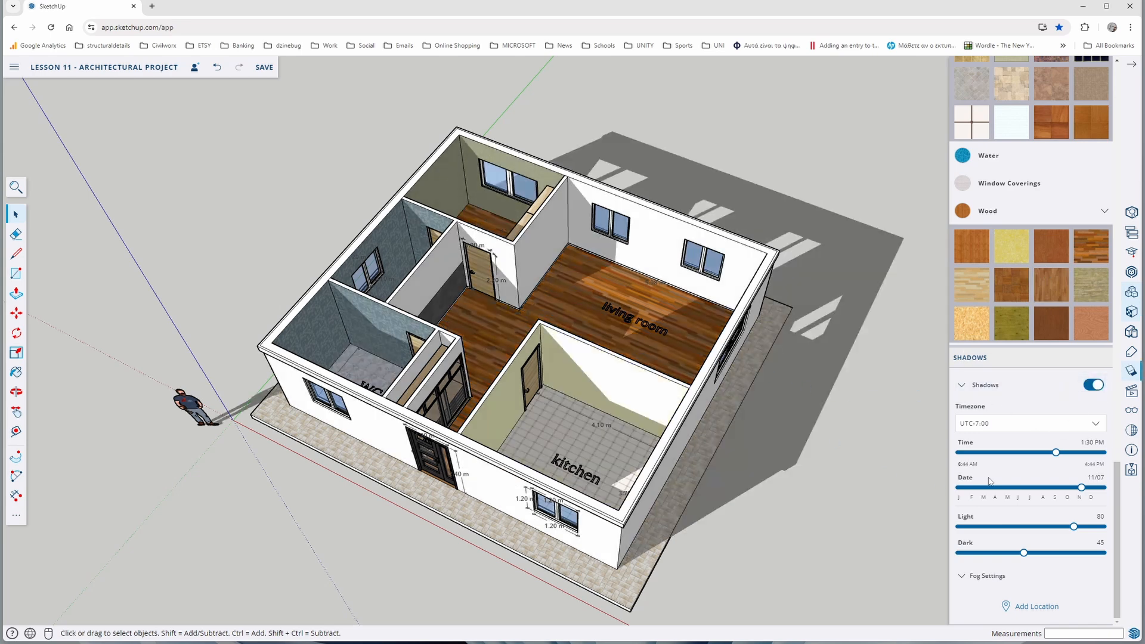
pyautogui.moveTo(1022, 557); pyautogui.dragTo(1065, 554)
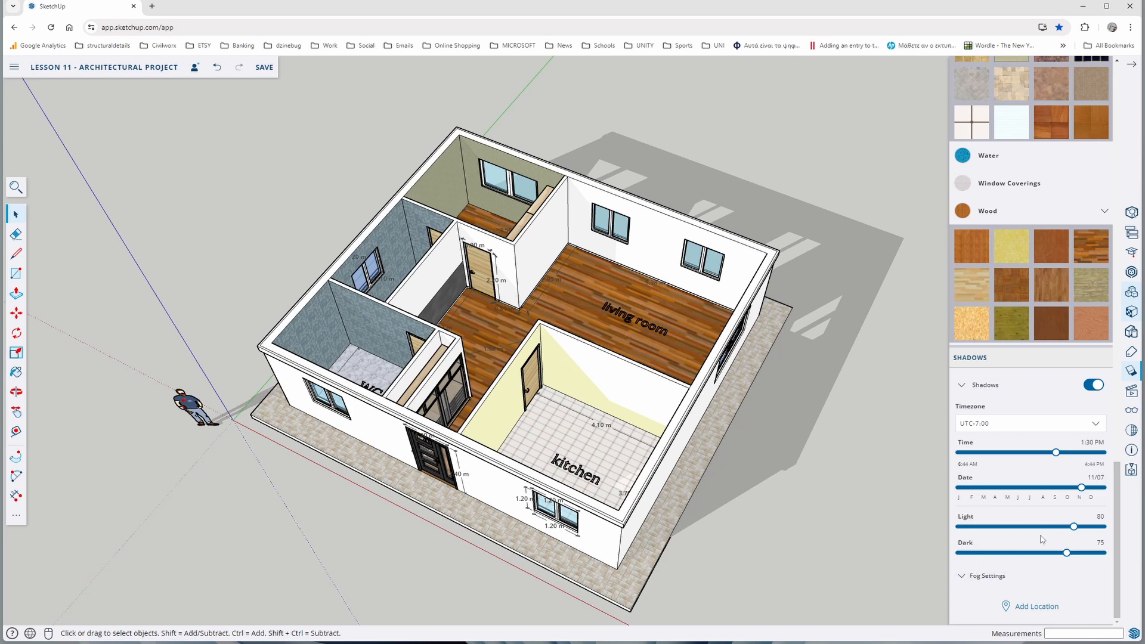
pyautogui.moveTo(1071, 556); pyautogui.dragTo(1073, 557)
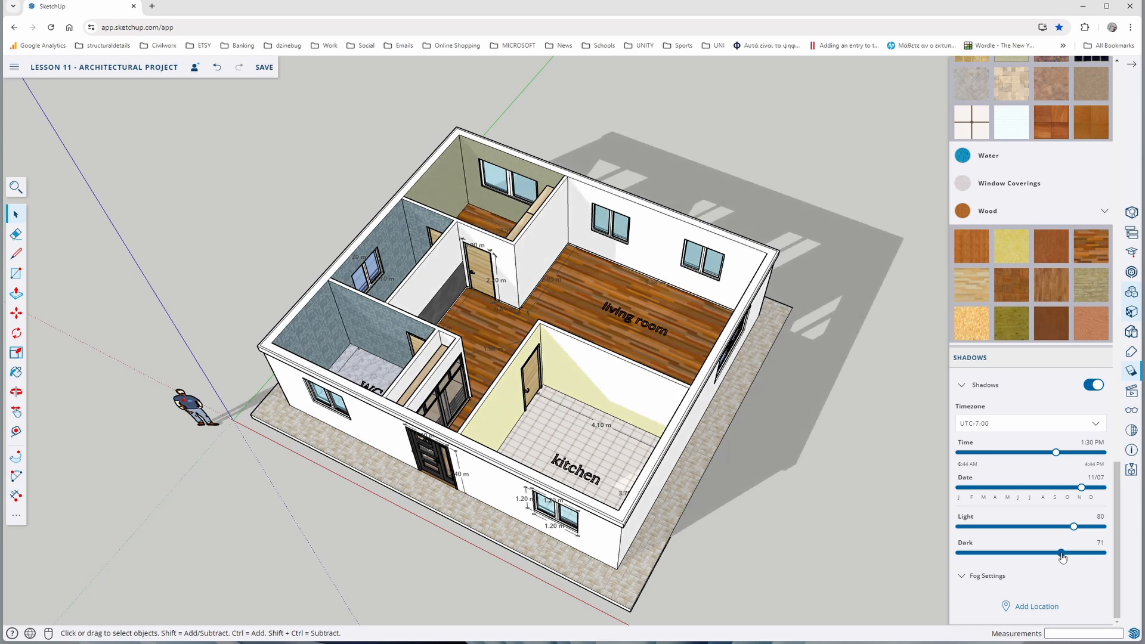
pyautogui.moveTo(1059, 557)
pyautogui.mouseDown()
pyautogui.moveTo(1014, 554)
pyautogui.moveTo(1073, 554)
pyautogui.mouseUp()
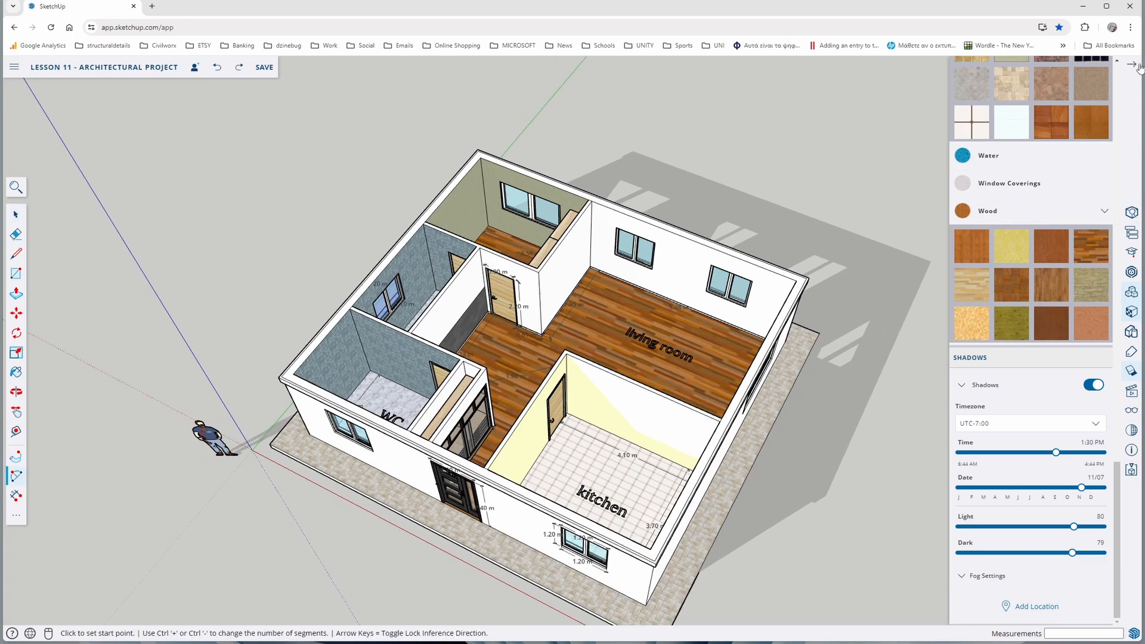
pyautogui.click(1136, 66)
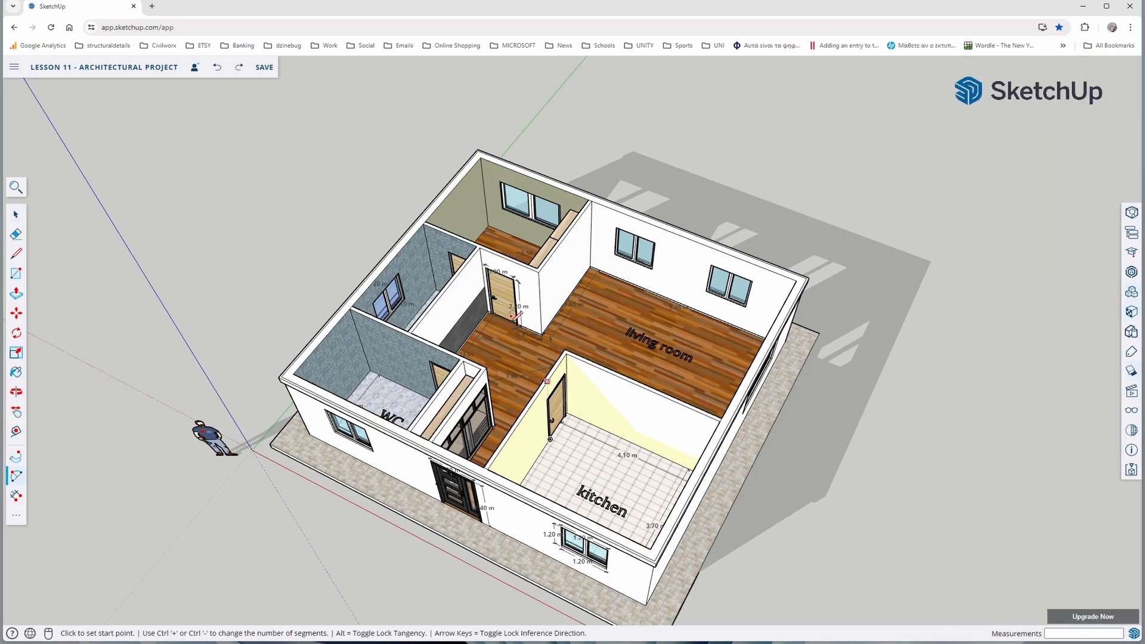
# Draw a 0.90 m line on the kitchen floor from the door jamb nearest the room's corner, parallel to the adjacent wall
pyautogui.scroll(6, 573, 436)
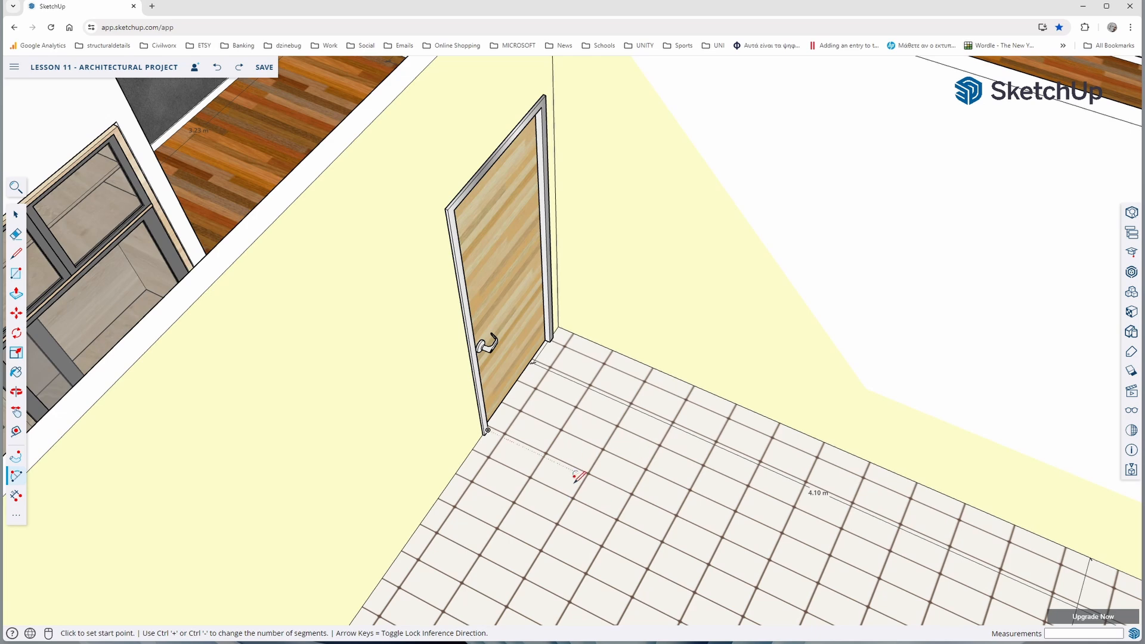
pyautogui.click(18, 255)
pyautogui.click(550, 342)
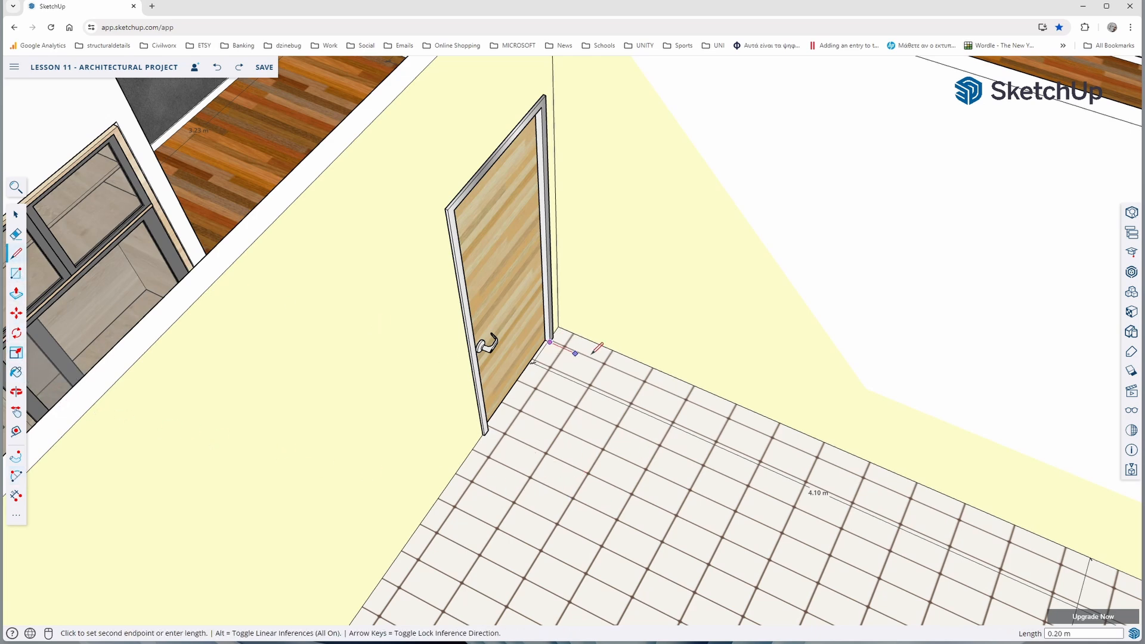
pyautogui.write('.9')
pyautogui.press('Return')
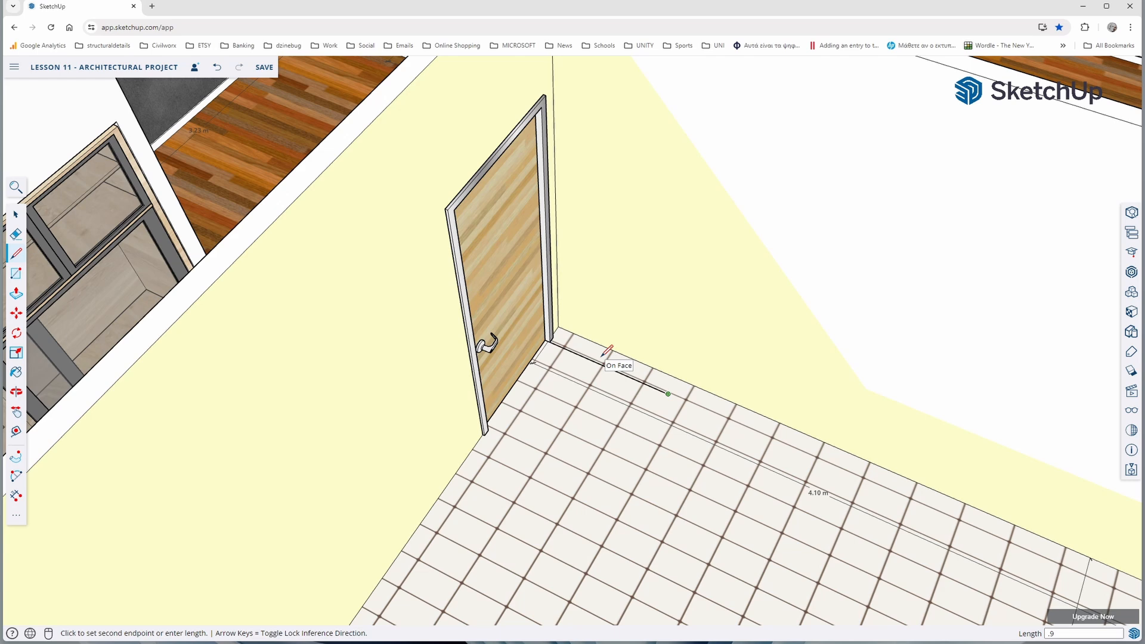
# Draw a 2 Point Arc from the kitchen door's other jamb to the line's free end, with a bulge of about 0.25 m
pyautogui.click(16, 476)
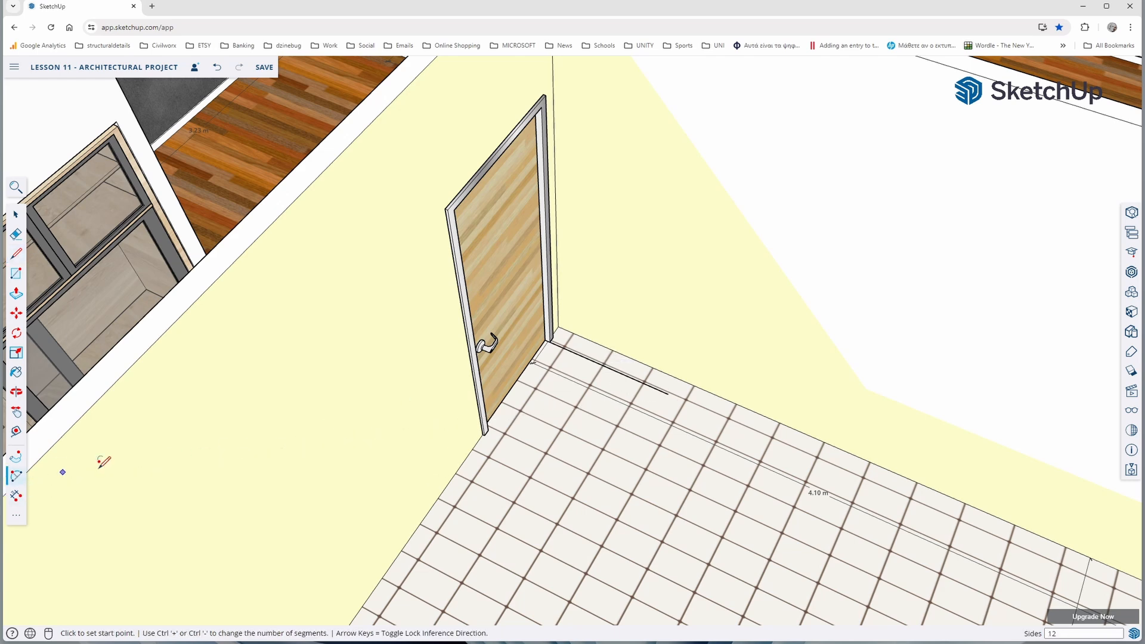
pyautogui.click(487, 429)
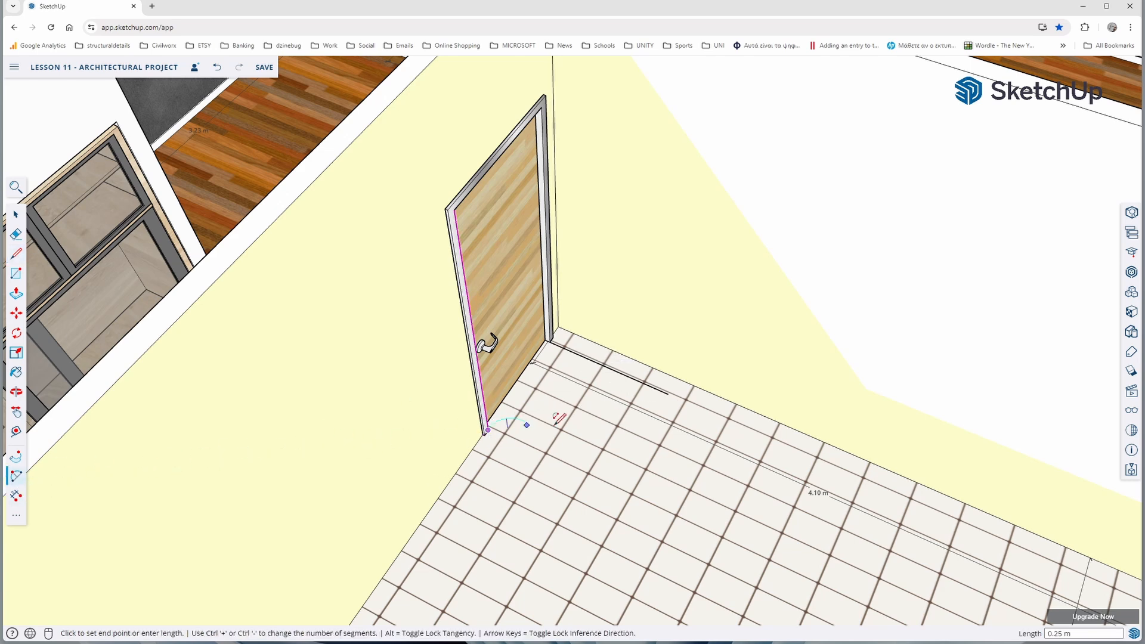
pyautogui.click(668, 393)
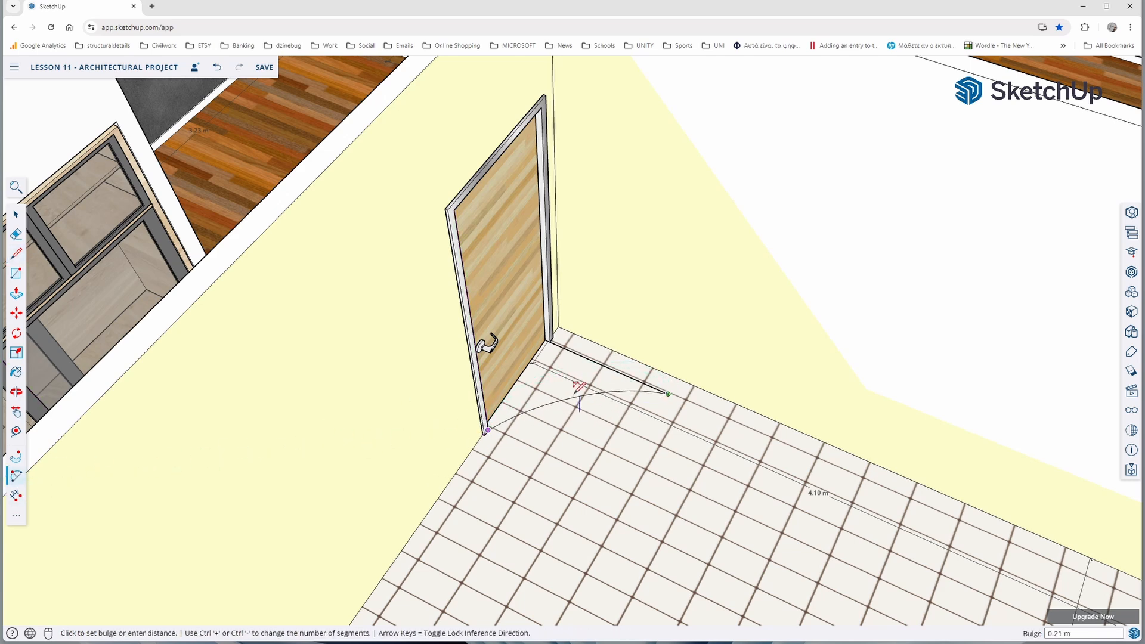
pyautogui.click(597, 442)
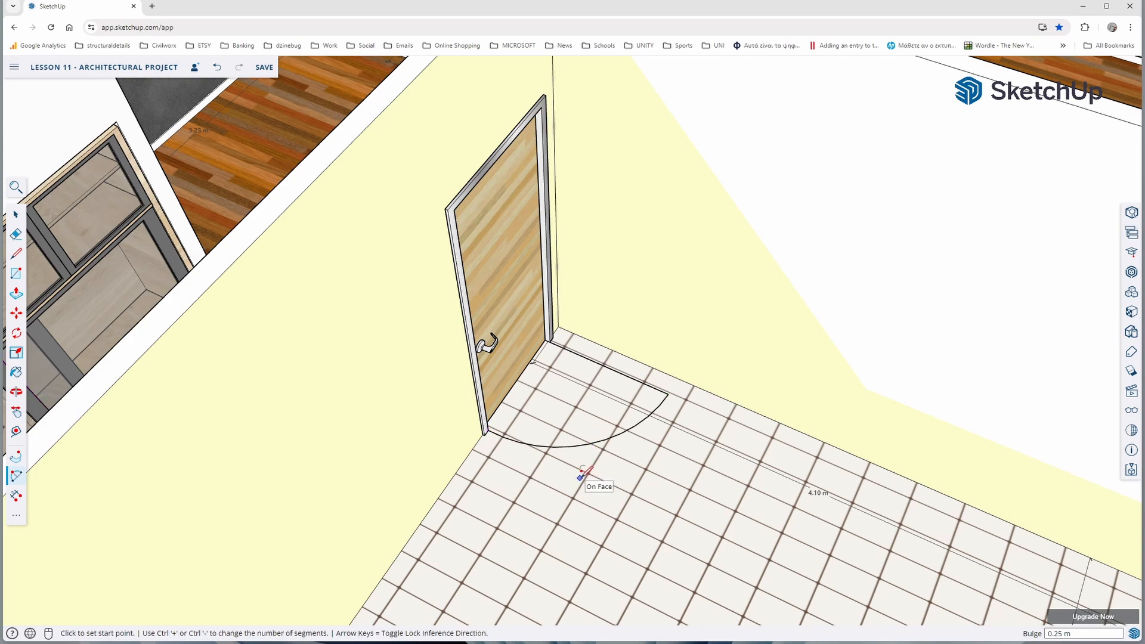
pyautogui.scroll(-10, 584, 475)
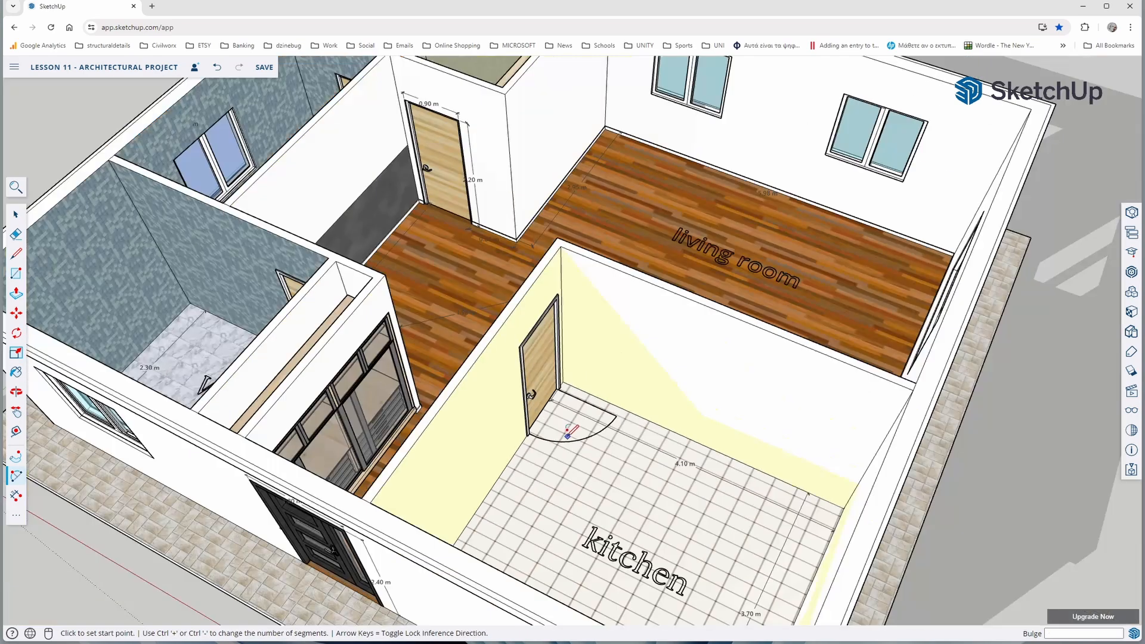
# Draw a 0.90 m line on the floor of the WC beside the wardrobe niche, starting at the door jamb, and add its swing arc
pyautogui.moveTo(561, 444); pyautogui.dragTo(585, 481, button='middle')
pyautogui.scroll(5, 540, 543)
pyautogui.press('l')
pyautogui.click(606, 439)
pyautogui.write('.9')
pyautogui.press('Return')
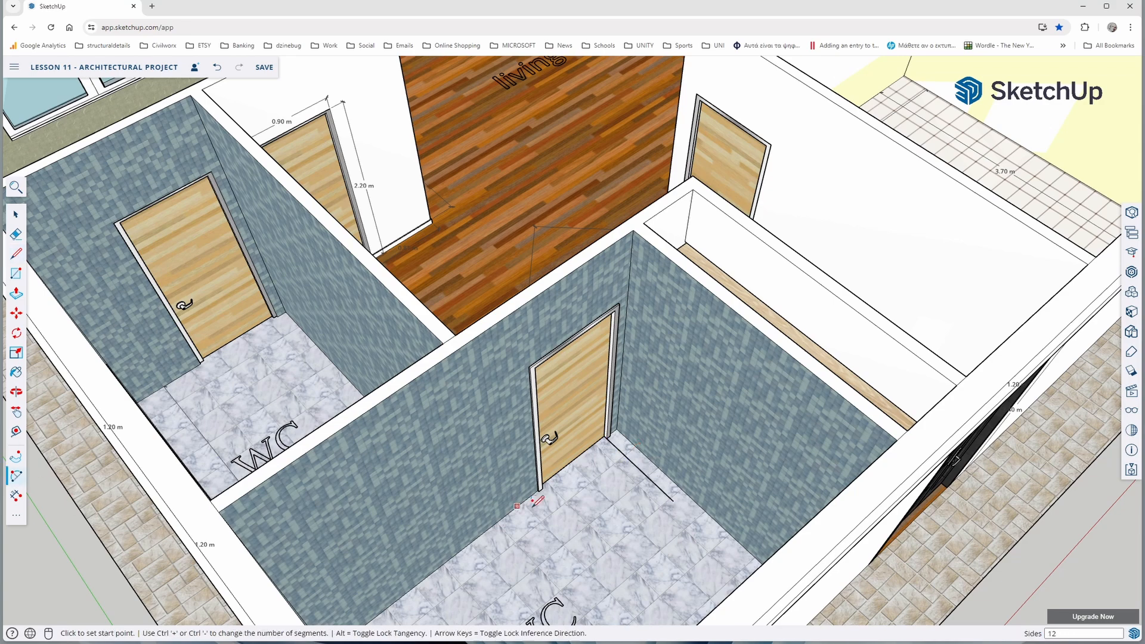
pyautogui.press('a')
pyautogui.click(677, 498)
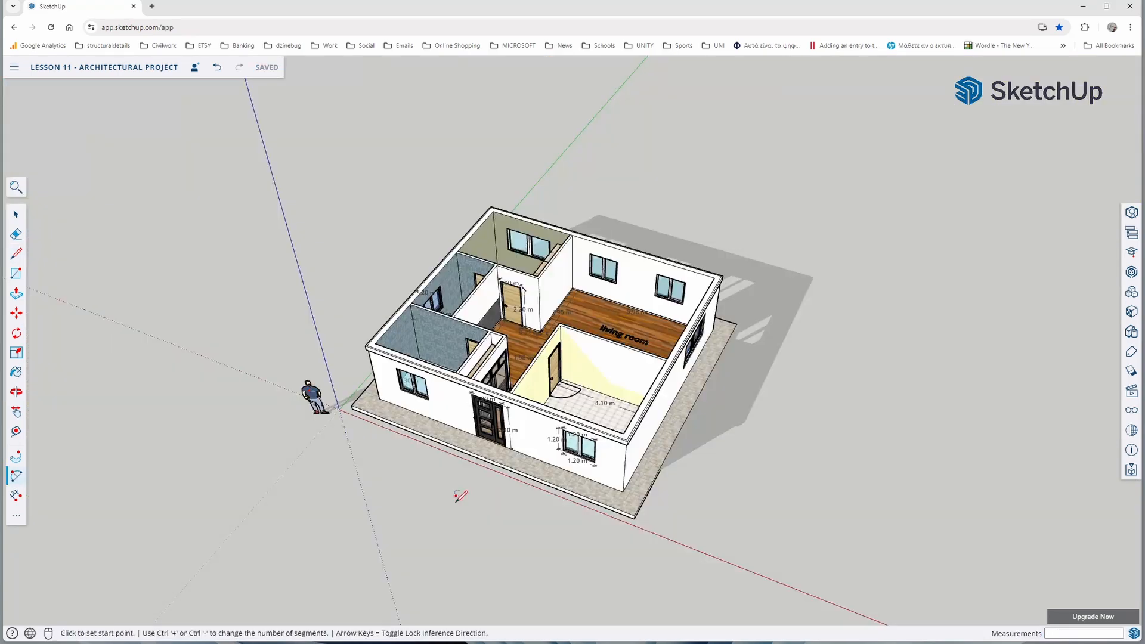
# Draw a rectangle about 1.21 by 2.75 m on the ground beside the building, past the kitchen's outer corner
pyautogui.moveTo(457, 499)
pyautogui.mouseDown(button='middle')
pyautogui.moveTo(417, 537)
pyautogui.moveTo(715, 475)
pyautogui.moveTo(578, 529)
pyautogui.moveTo(467, 525)
pyautogui.moveTo(458, 511)
pyautogui.mouseUp(button='middle')
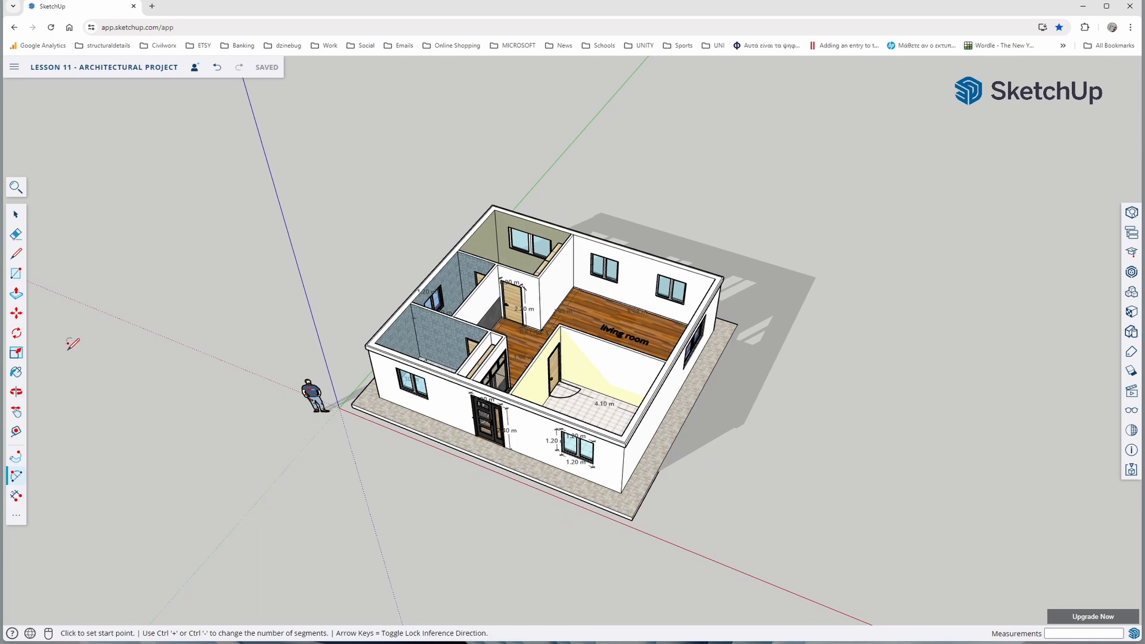
pyautogui.click(16, 275)
pyautogui.click(707, 501)
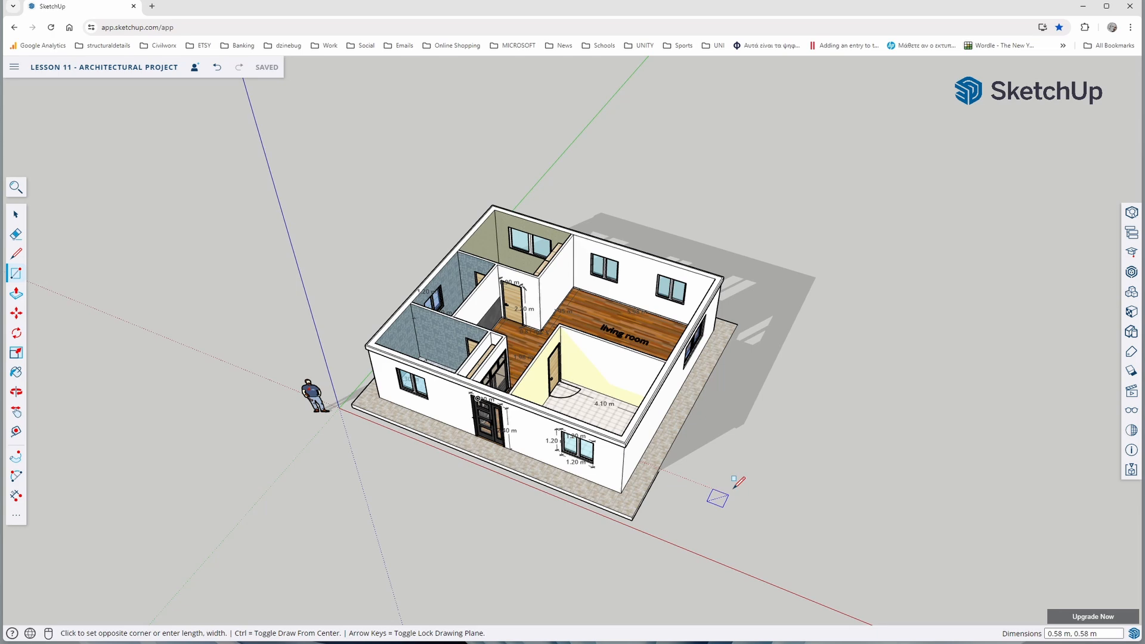
pyautogui.click(767, 457)
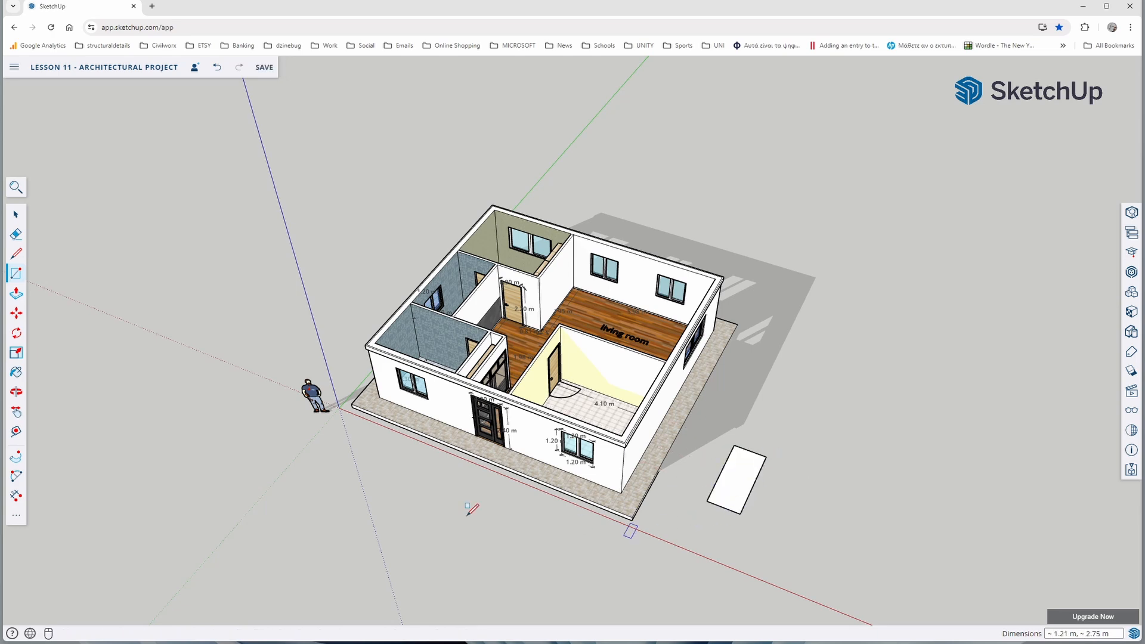
# Push/Pull the rectangle beside the building upward 0.10 m into a slab
pyautogui.click(16, 293)
pyautogui.moveTo(747, 514); pyautogui.dragTo(731, 491, button='middle')
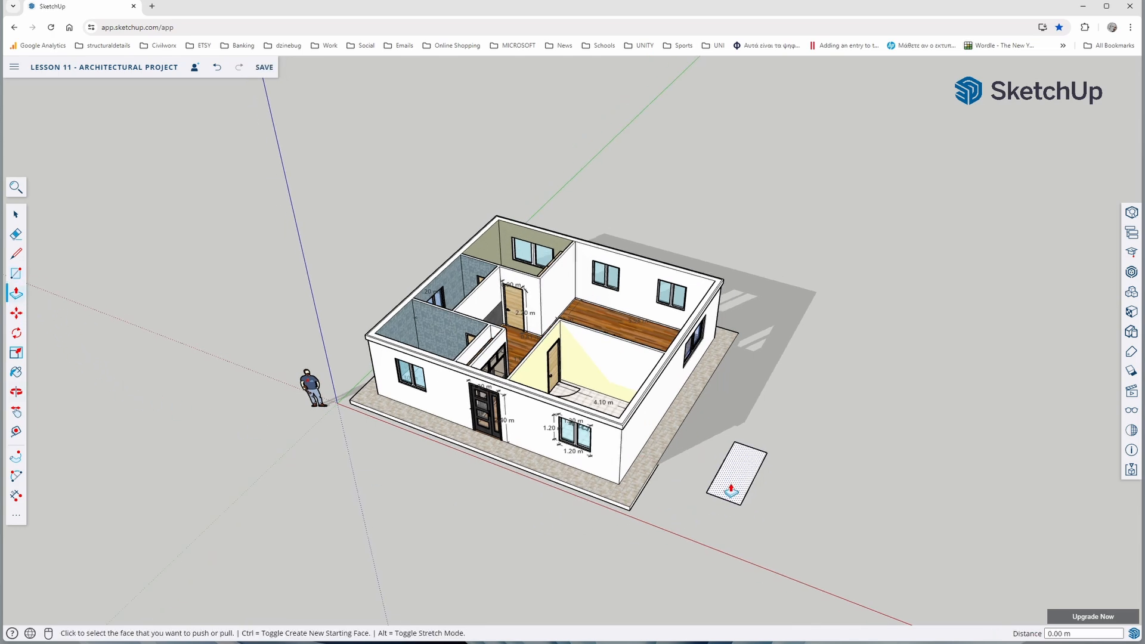
pyautogui.scroll(3, 731, 490)
pyautogui.click(729, 476)
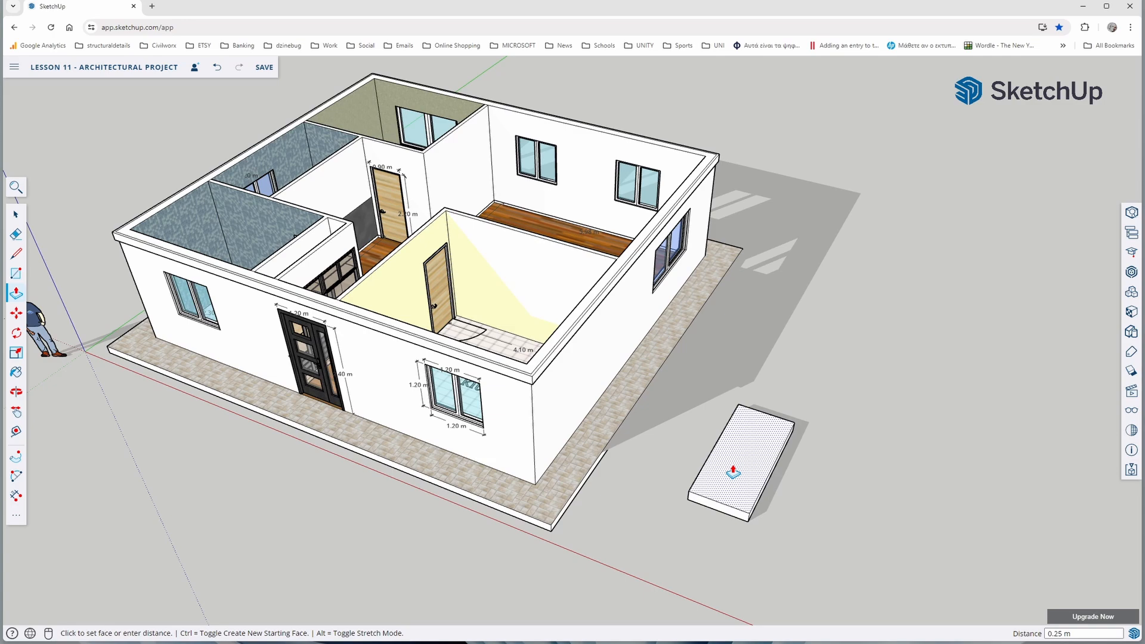
pyautogui.press('Return')
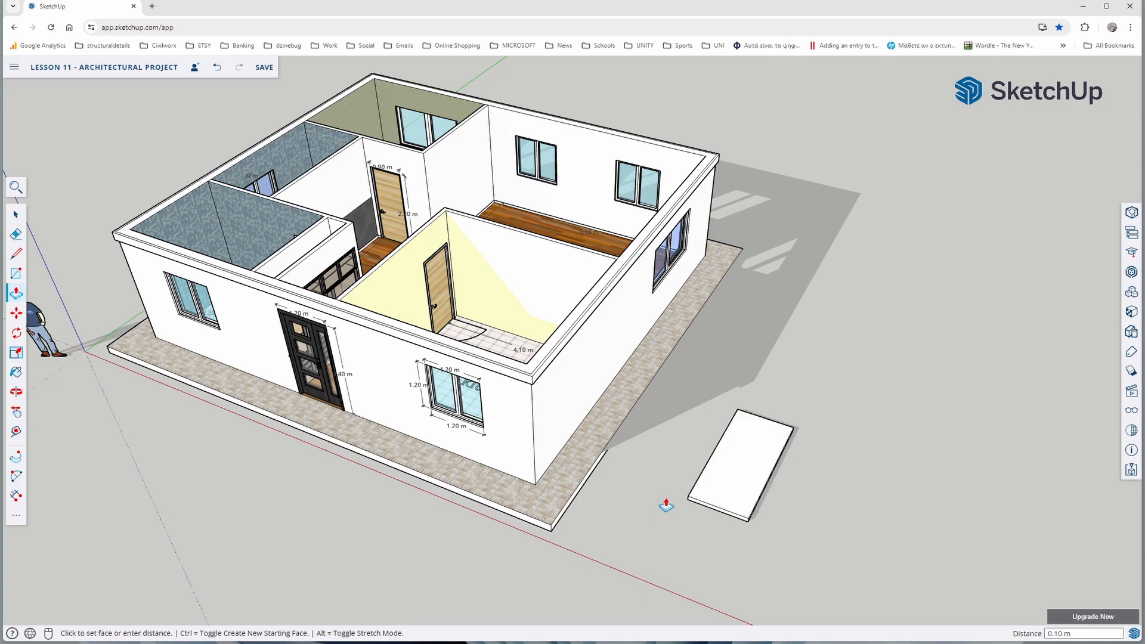
# Push/Pull the slab's narrow front side outward about 4.62 m to lengthen it
pyautogui.moveTo(667, 506); pyautogui.dragTo(789, 273, button='middle')
pyautogui.click(16, 313)
pyautogui.scroll(4, 779, 358)
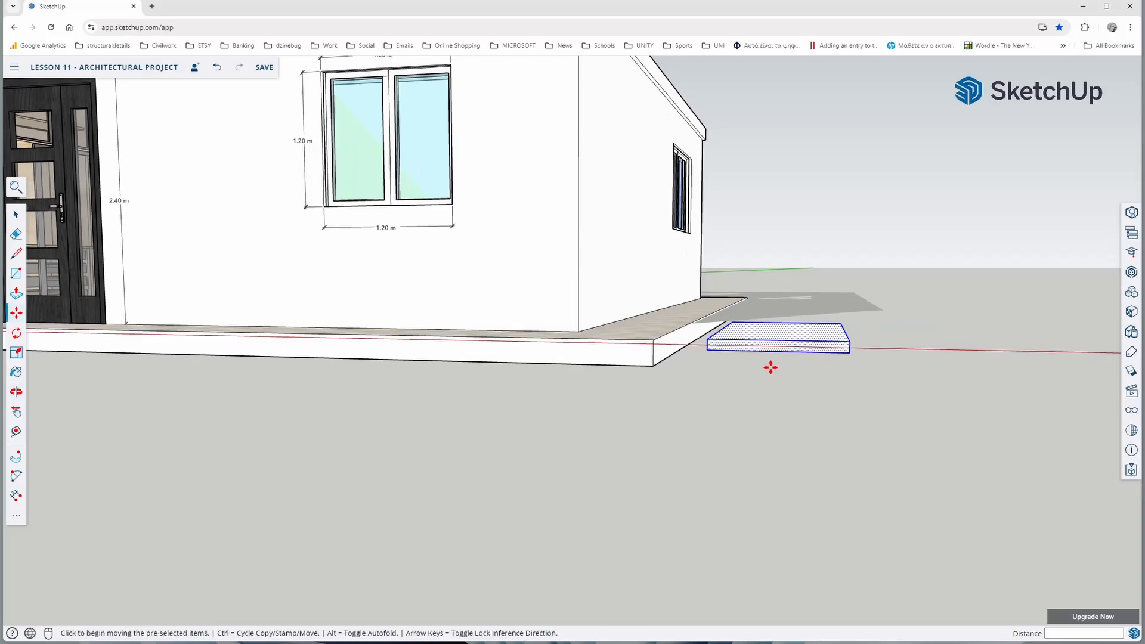
pyautogui.click(17, 294)
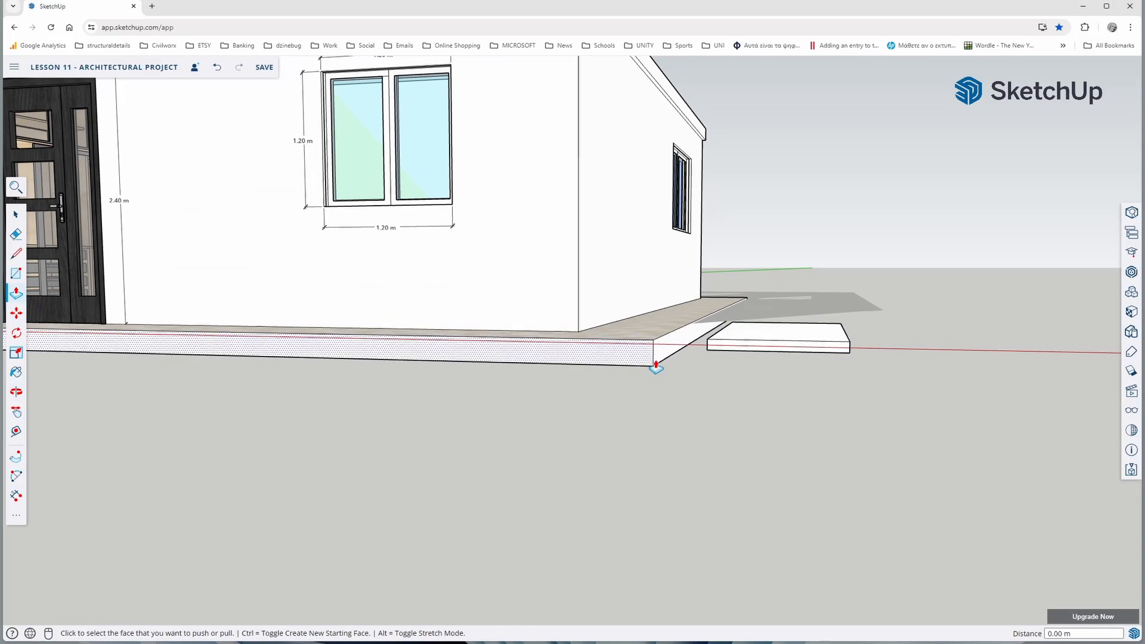
pyautogui.click(726, 345)
pyautogui.click(674, 463)
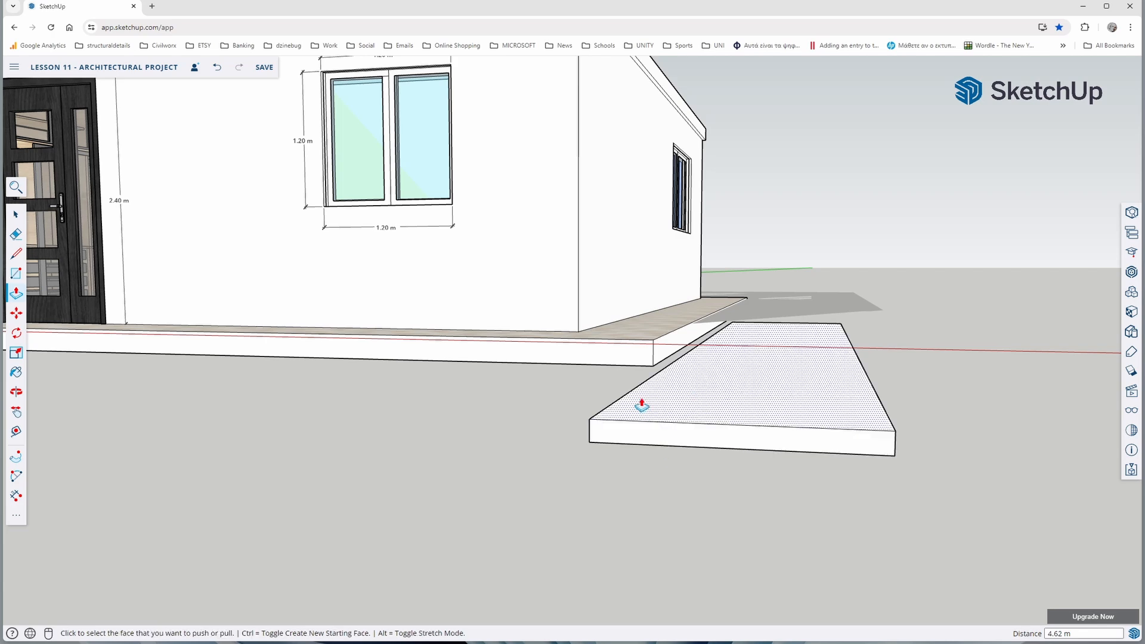
# Push/Pull the slab's long side outward about 14.4 m so it runs along the building's front past the opposite corner
pyautogui.moveTo(639, 401)
pyautogui.mouseDown(button='middle')
pyautogui.moveTo(728, 442)
pyautogui.moveTo(936, 422)
pyautogui.mouseUp(button='middle')
pyautogui.click(930, 399)
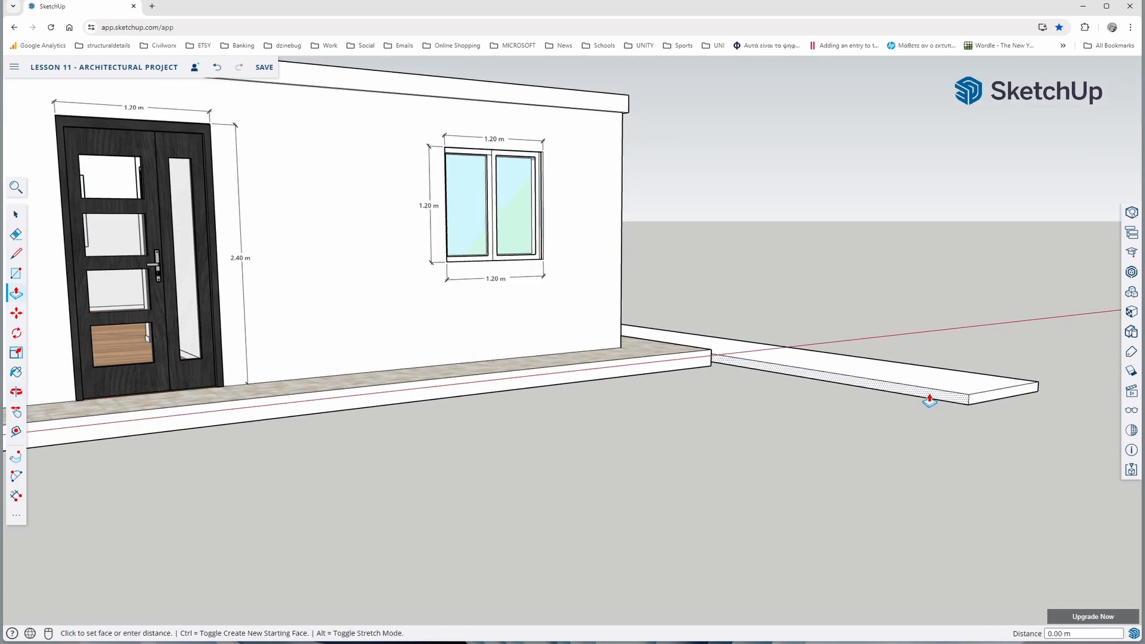
pyautogui.scroll(-8, 843, 430)
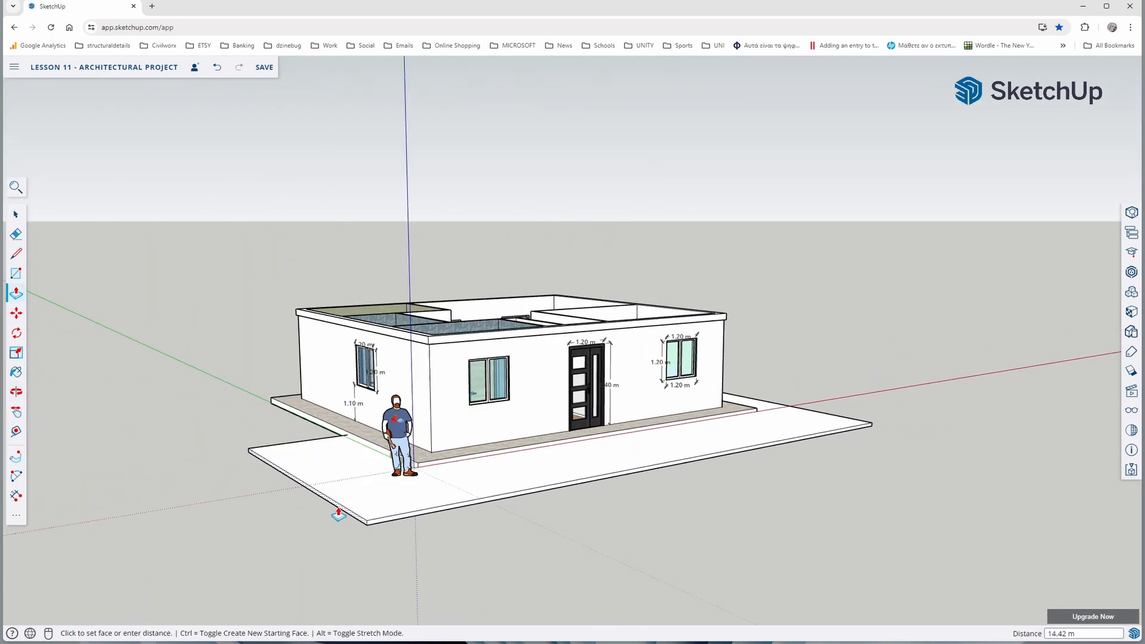
pyautogui.click(287, 534)
# Push/Pull the slab's end faces along the remaining sides of the building so the slab surrounds it completely
pyautogui.moveTo(573, 467); pyautogui.dragTo(910, 554, button='middle')
pyautogui.moveTo(846, 516); pyautogui.dragTo(537, 495, button='middle')
pyautogui.click(661, 462)
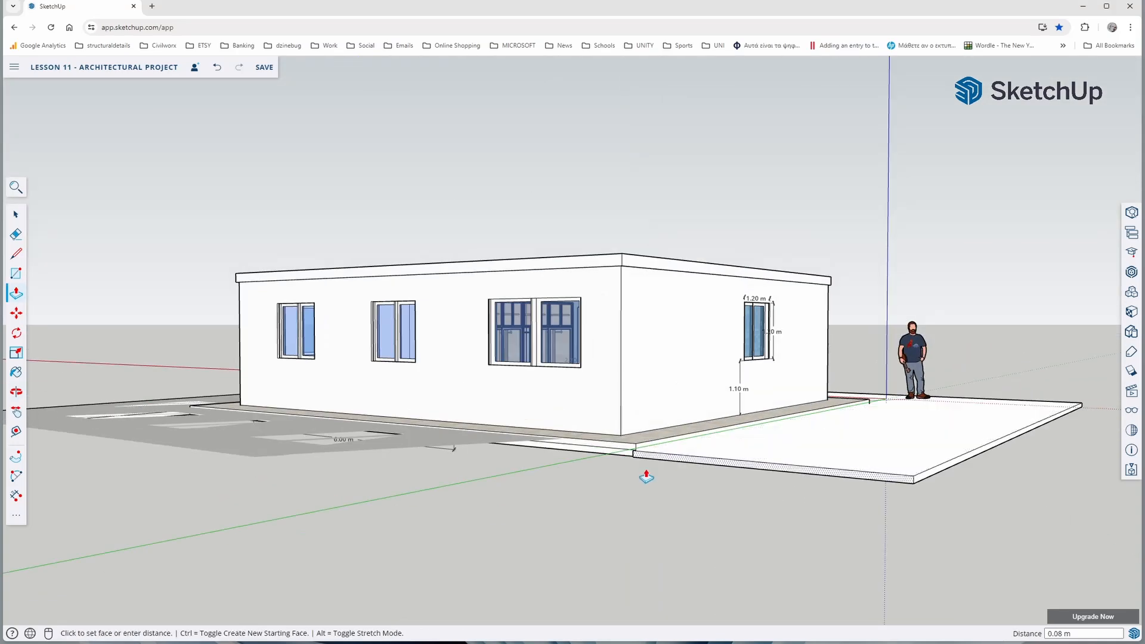
pyautogui.click(477, 498)
pyautogui.click(566, 455)
pyautogui.click(411, 472)
pyautogui.click(262, 447)
pyautogui.scroll(-4, 355, 492)
pyautogui.moveTo(355, 492); pyautogui.dragTo(524, 573, button='middle')
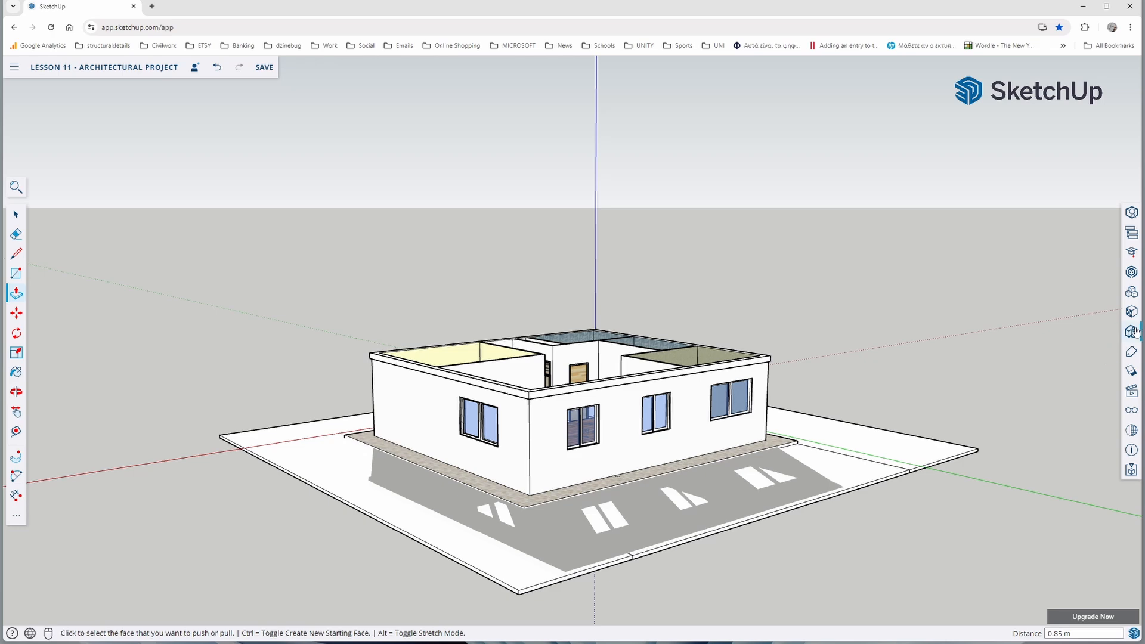
# Paint the slab around the building with a dark green grass material from Landscaping, Fencing and Vegetation
pyautogui.click(1132, 370)
pyautogui.scroll(13, 1049, 283)
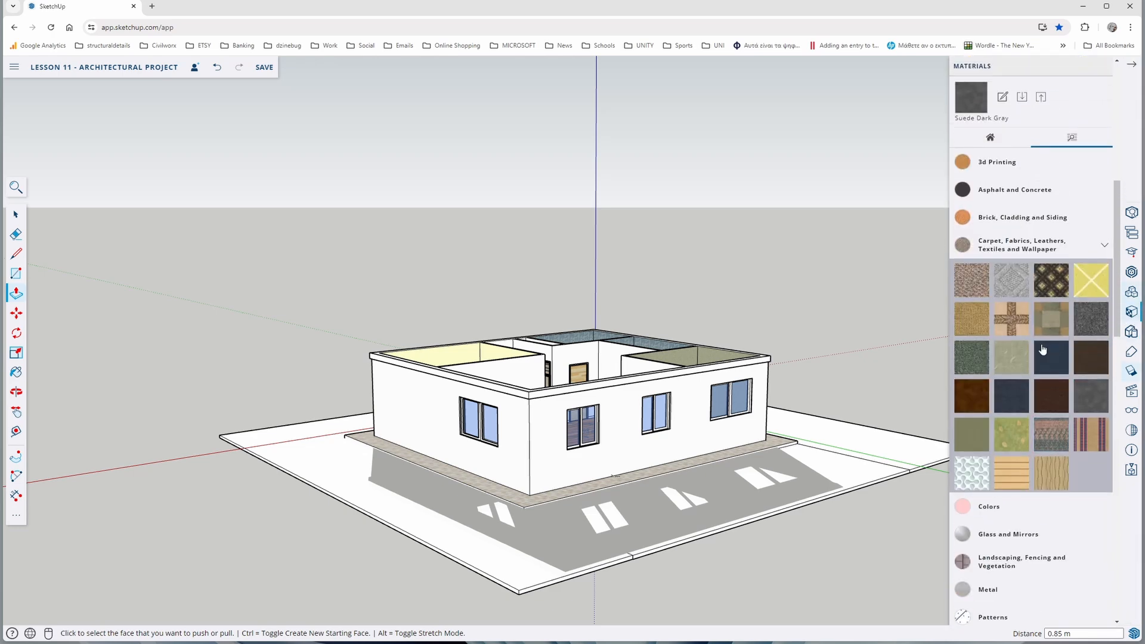
pyautogui.click(1057, 251)
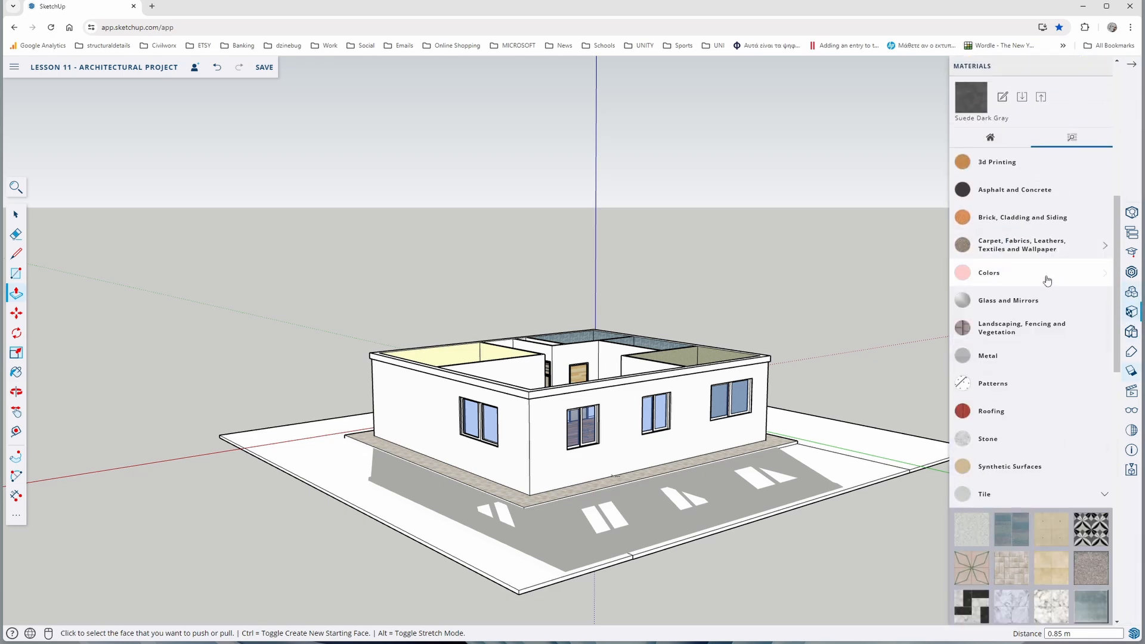
pyautogui.click(1032, 331)
pyautogui.scroll(-2, 1040, 376)
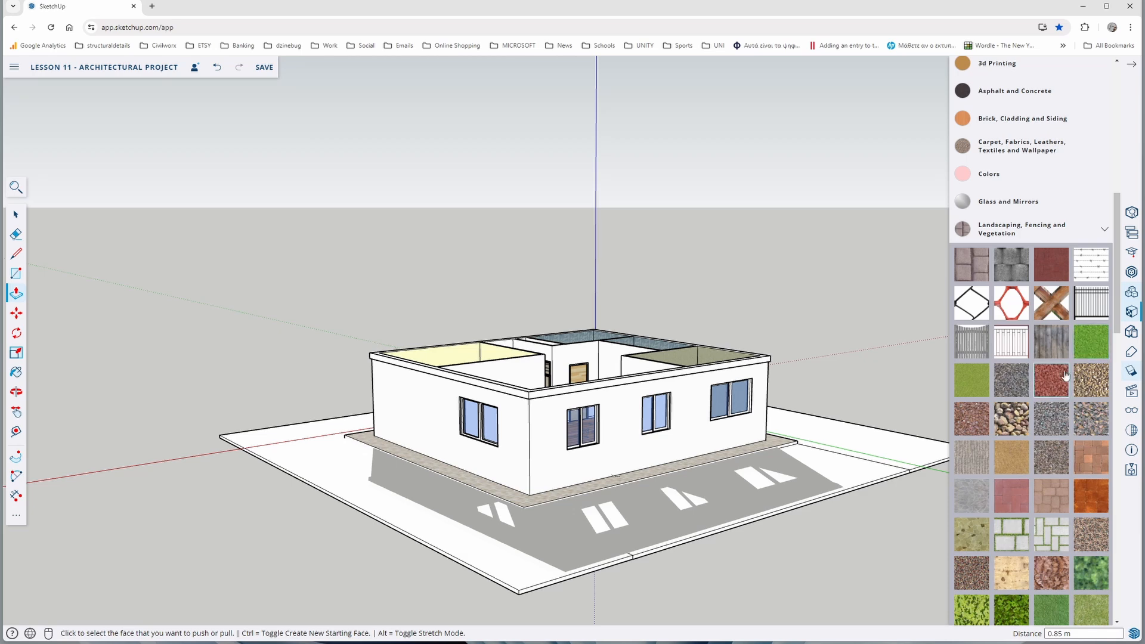
pyautogui.scroll(-2, 1038, 528)
pyautogui.click(1040, 523)
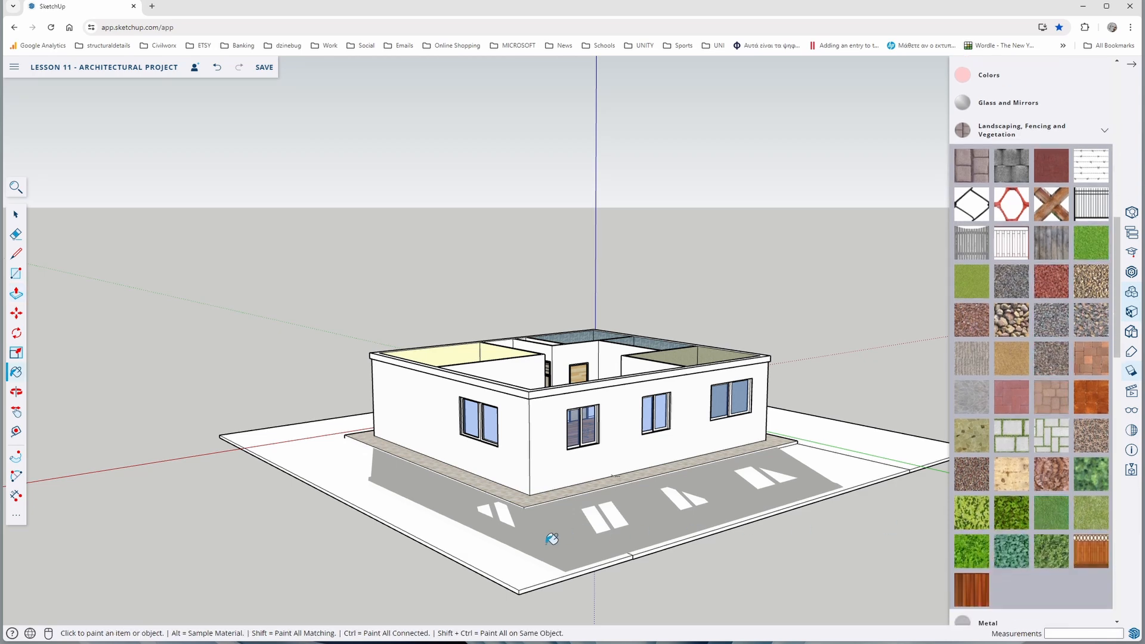
pyautogui.click(513, 556)
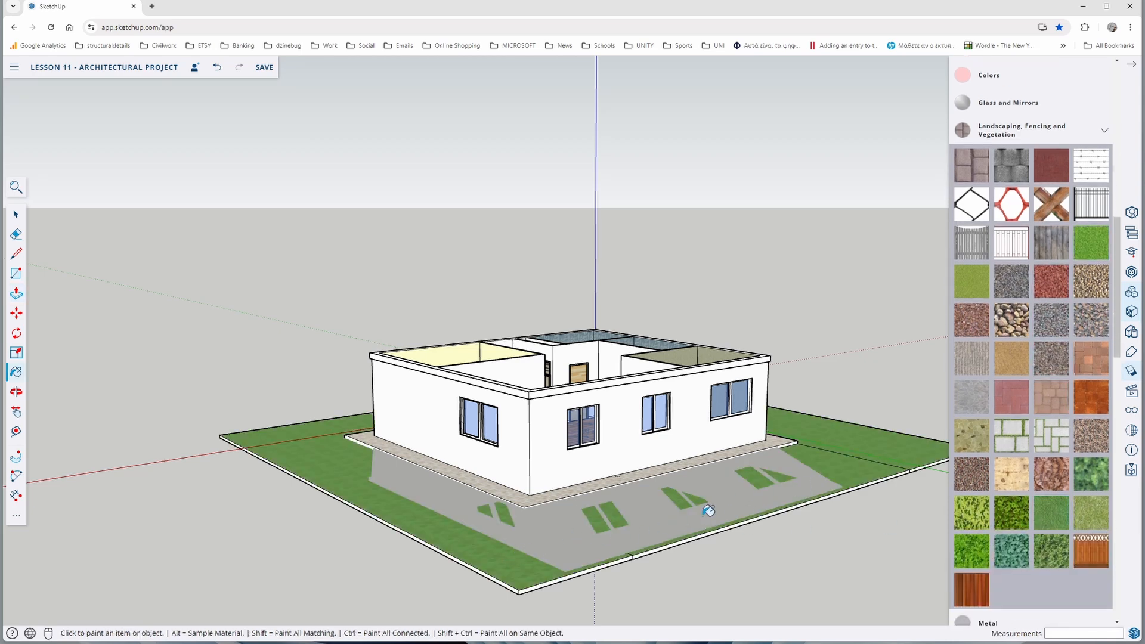
pyautogui.moveTo(456, 489); pyautogui.dragTo(742, 559, button='middle')
pyautogui.moveTo(496, 558); pyautogui.dragTo(554, 596, button='middle')
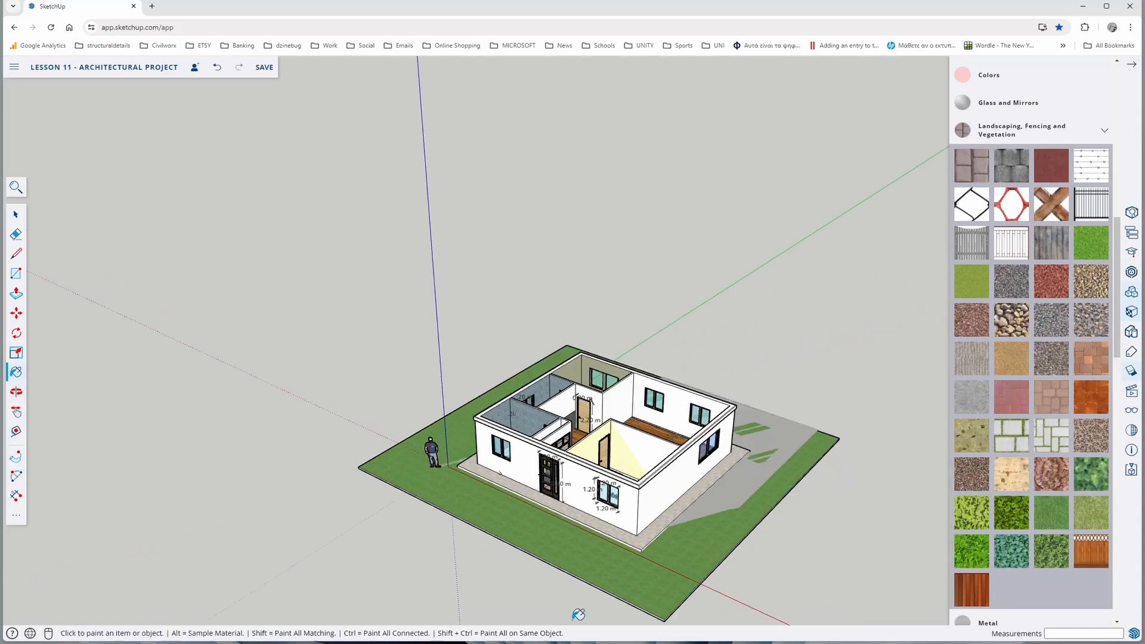
pyautogui.moveTo(528, 541); pyautogui.dragTo(537, 525, button='middle')
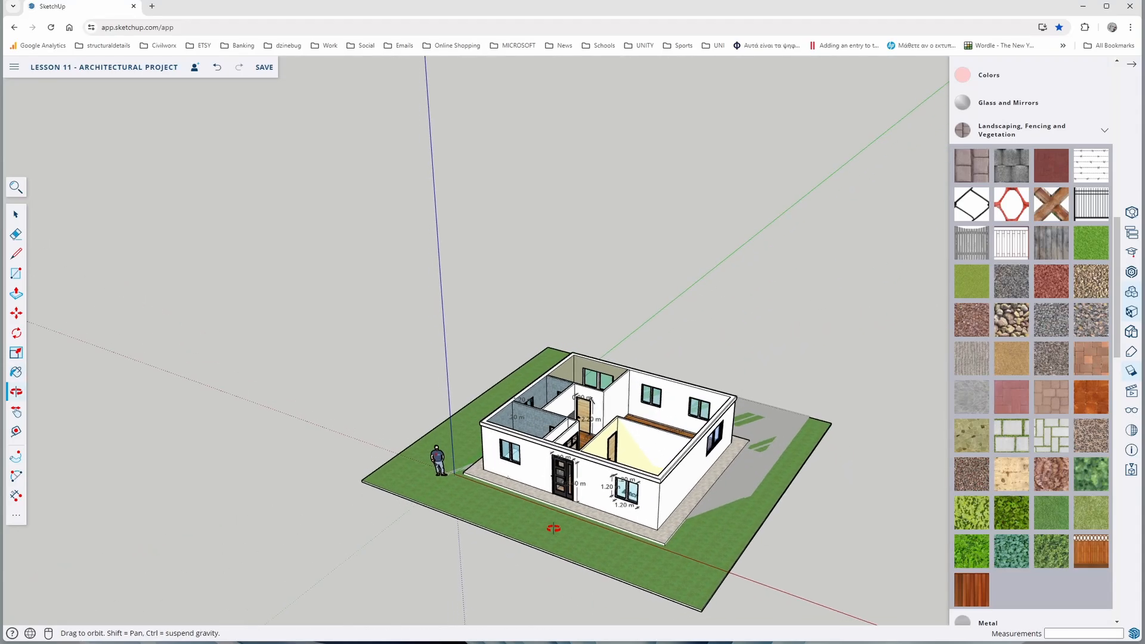
pyautogui.click(1136, 69)
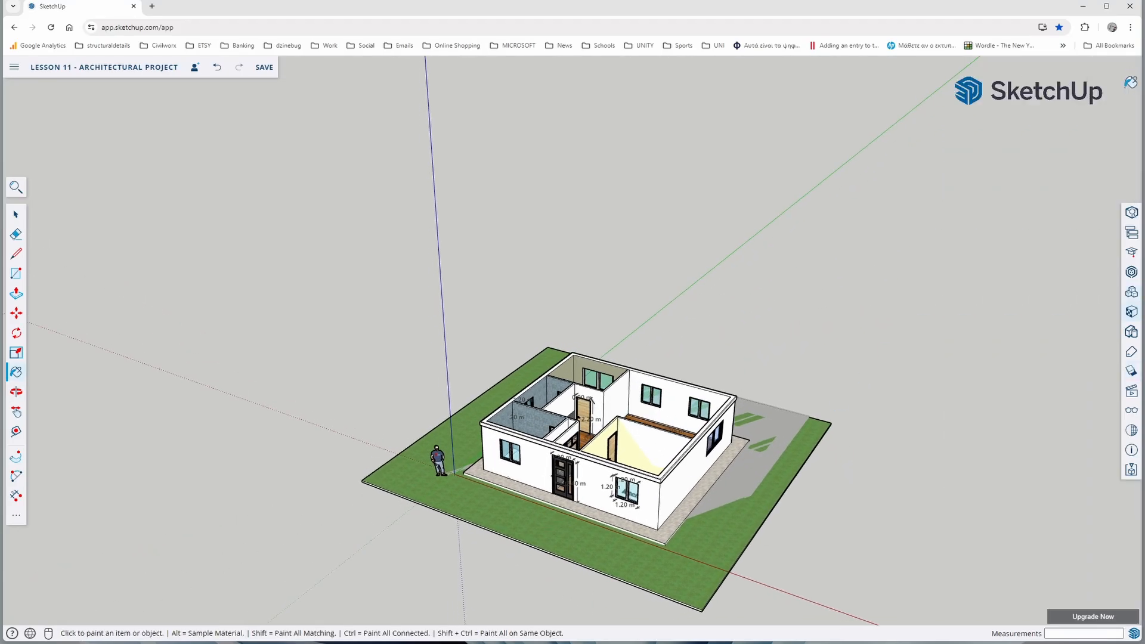
# Search 3D Warehouse for "tree" and insert the Fraxinus model on the lawn beside the standing figure
pyautogui.click(1129, 287)
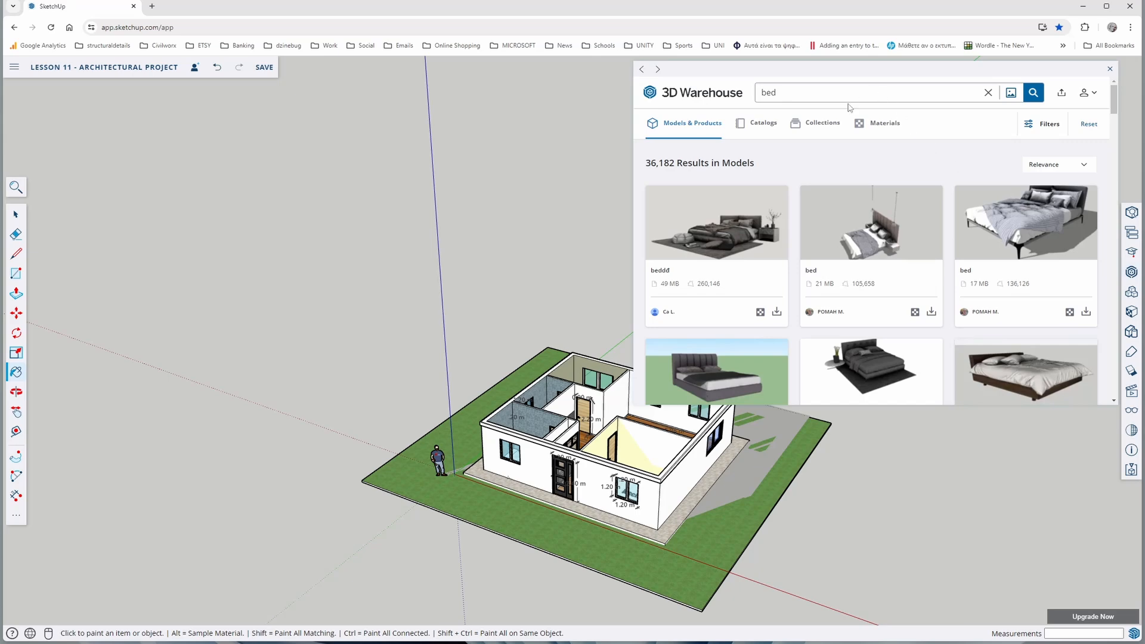
pyautogui.click(988, 93)
pyautogui.write('tree')
pyautogui.press('Return')
pyautogui.click(1008, 254)
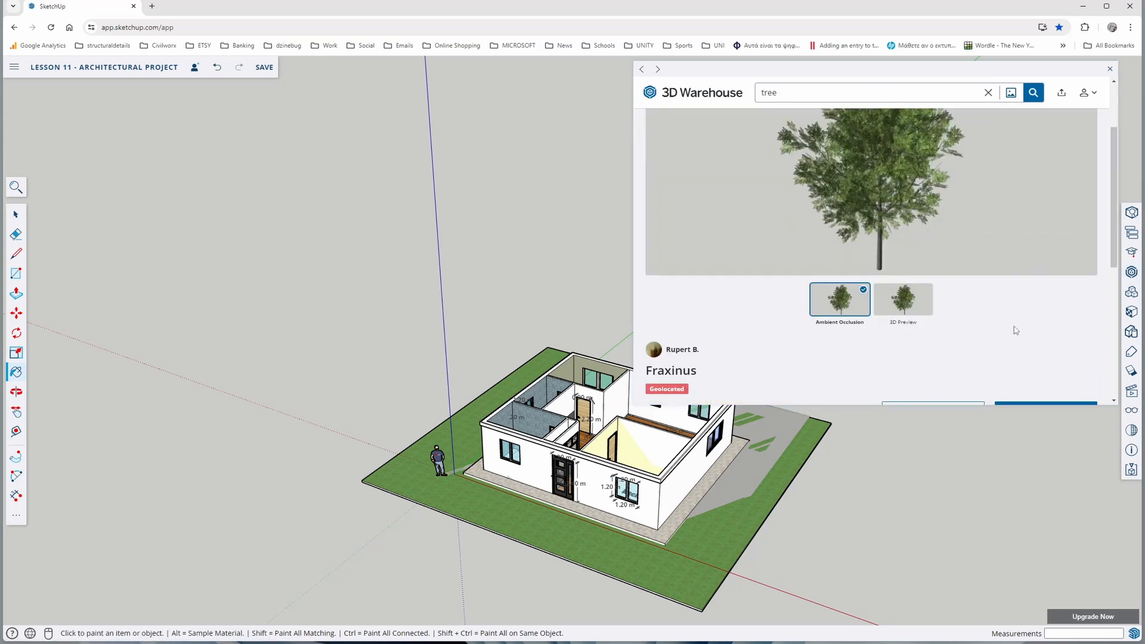
pyautogui.scroll(-3, 1016, 329)
pyautogui.click(1047, 263)
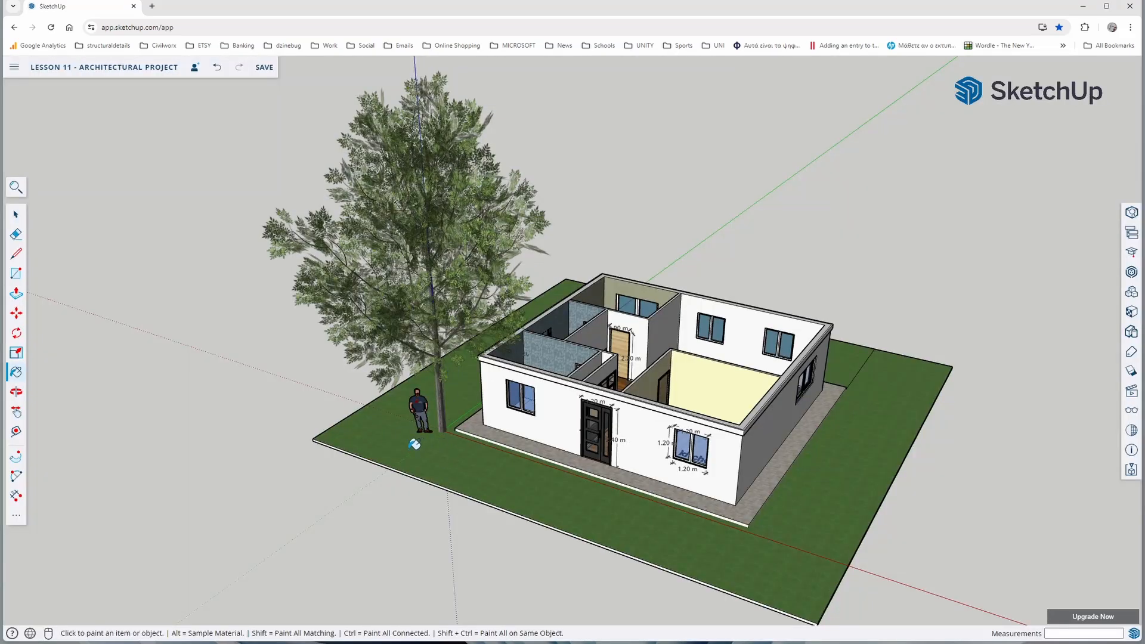
# Select the Fraxinus tree and scale it down uniformly from a corner of its bounding box
pyautogui.press('space')
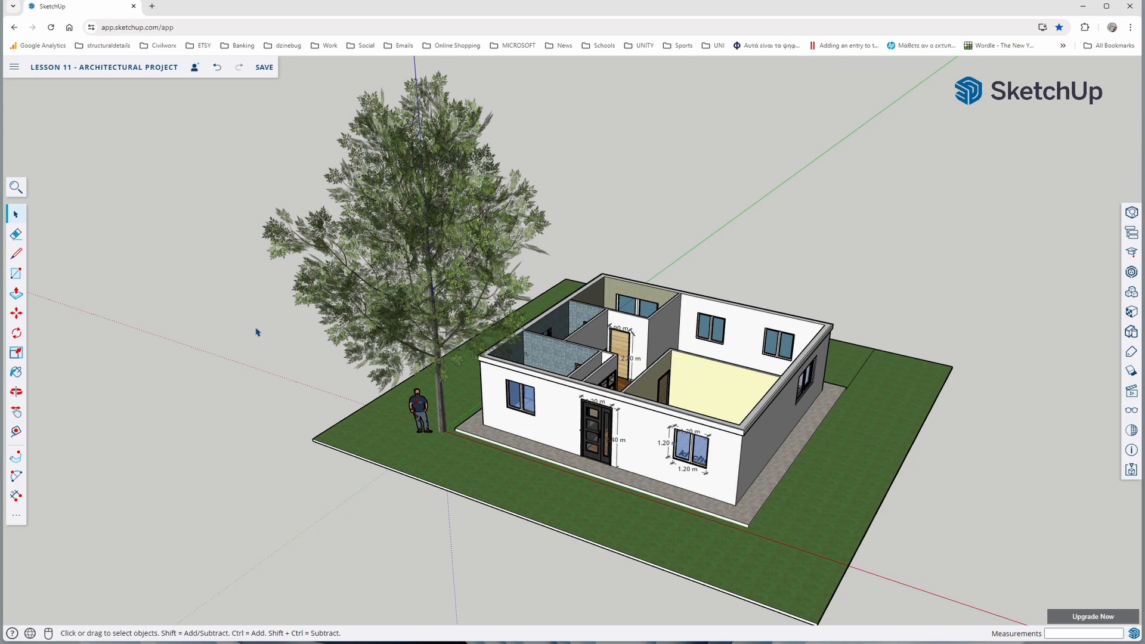
pyautogui.scroll(-3, 321, 357)
pyautogui.moveTo(320, 357); pyautogui.dragTo(271, 347, button='middle')
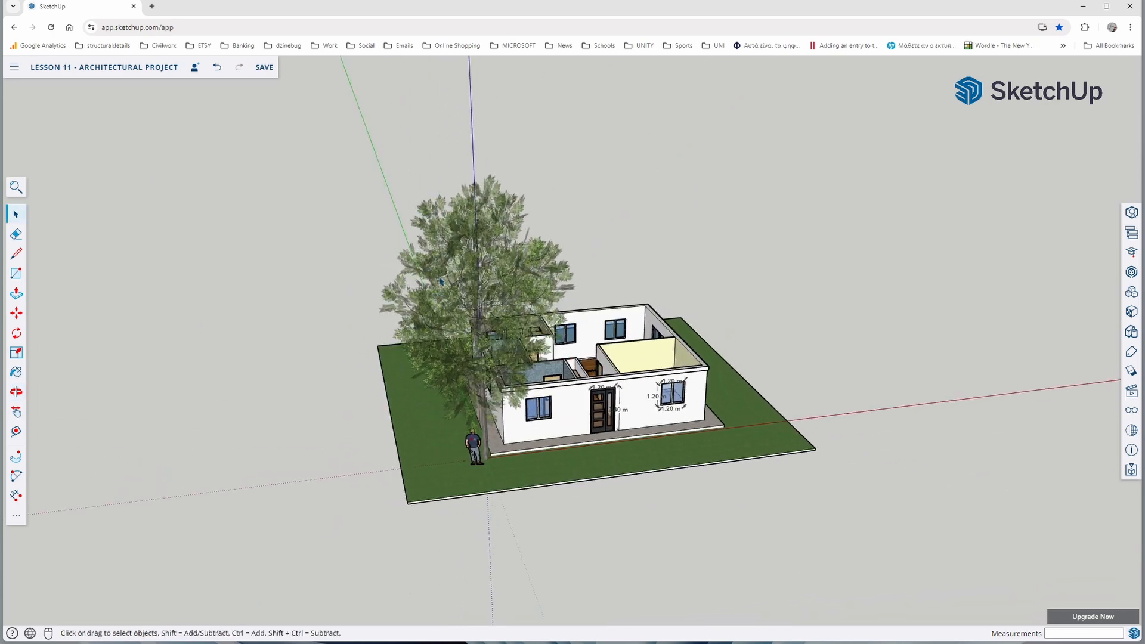
pyautogui.scroll(-5, 440, 281)
pyautogui.moveTo(298, 301); pyautogui.dragTo(223, 319, button='middle')
pyautogui.press('s')
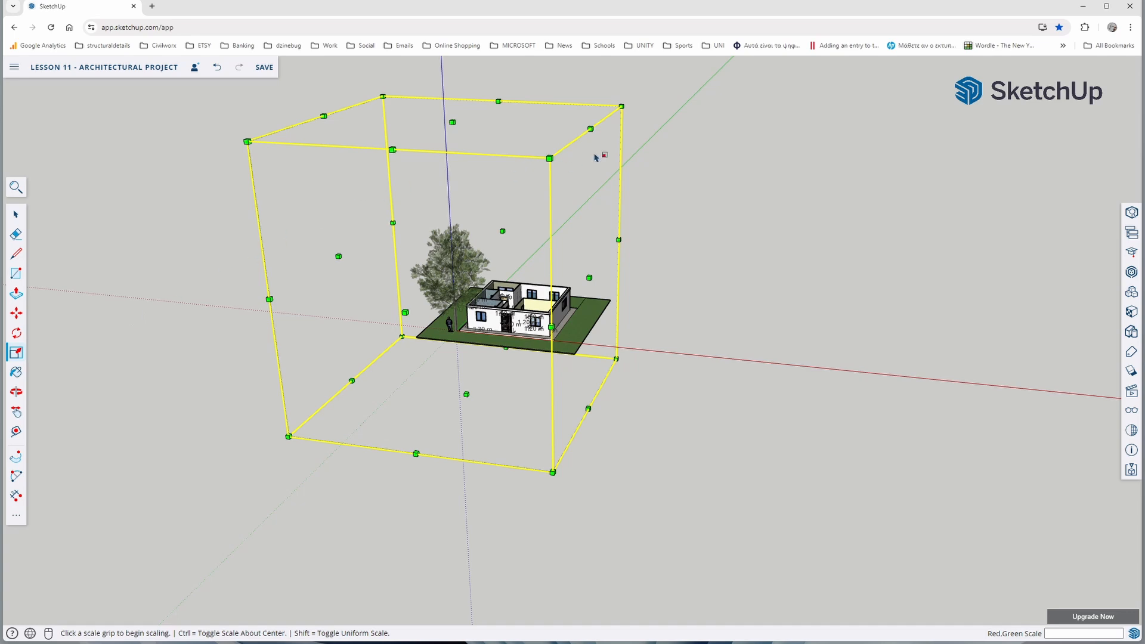
pyautogui.moveTo(621, 106); pyautogui.dragTo(511, 202)
# Move the scaled tree onto the lawn near the building's rear corner on the WC side, and deselect it
pyautogui.press('m')
pyautogui.scroll(4, 385, 360)
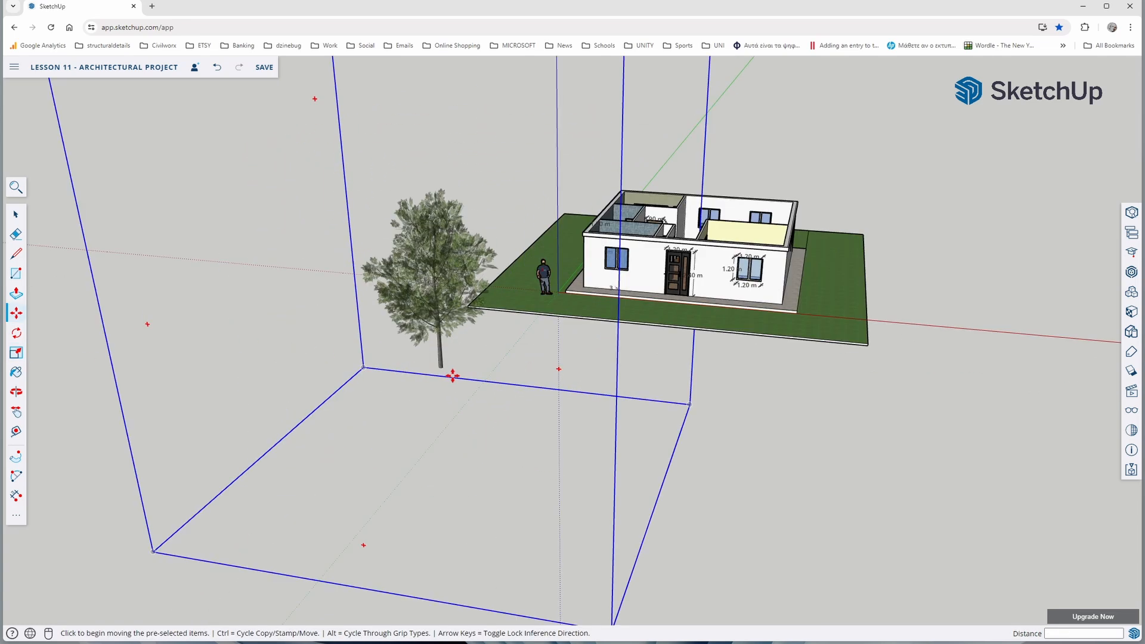
pyautogui.click(444, 370)
pyautogui.moveTo(572, 272); pyautogui.dragTo(888, 281, button='middle')
pyautogui.click(491, 237)
pyautogui.moveTo(823, 352); pyautogui.dragTo(644, 368, button='middle')
pyautogui.click(506, 217)
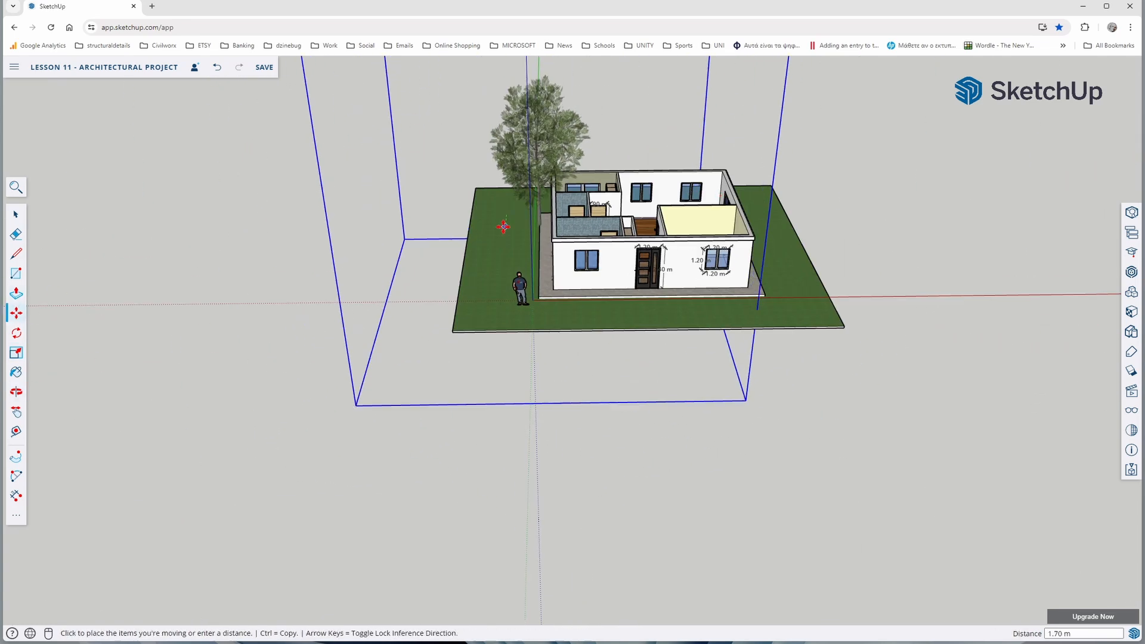
pyautogui.click(498, 215)
pyautogui.click(17, 214)
pyautogui.click(263, 275)
# Repaint the lawn around the building with a lighter grass material and turn the shadows back on
pyautogui.moveTo(638, 284); pyautogui.dragTo(517, 349, button='middle')
pyautogui.scroll(4, 583, 339)
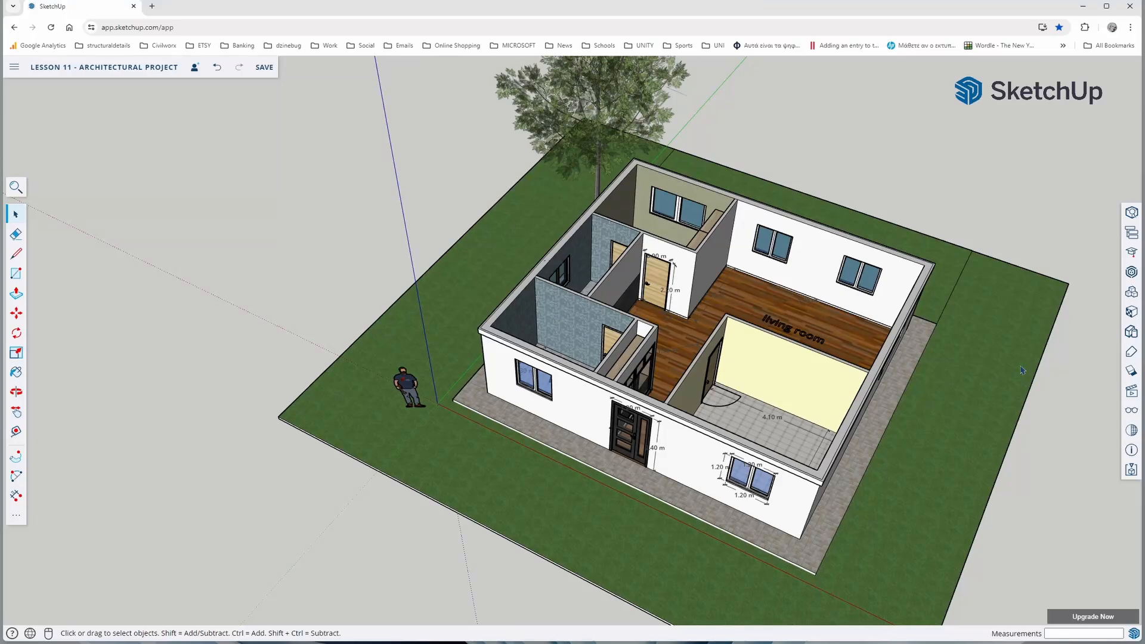
pyautogui.scroll(-4, 818, 347)
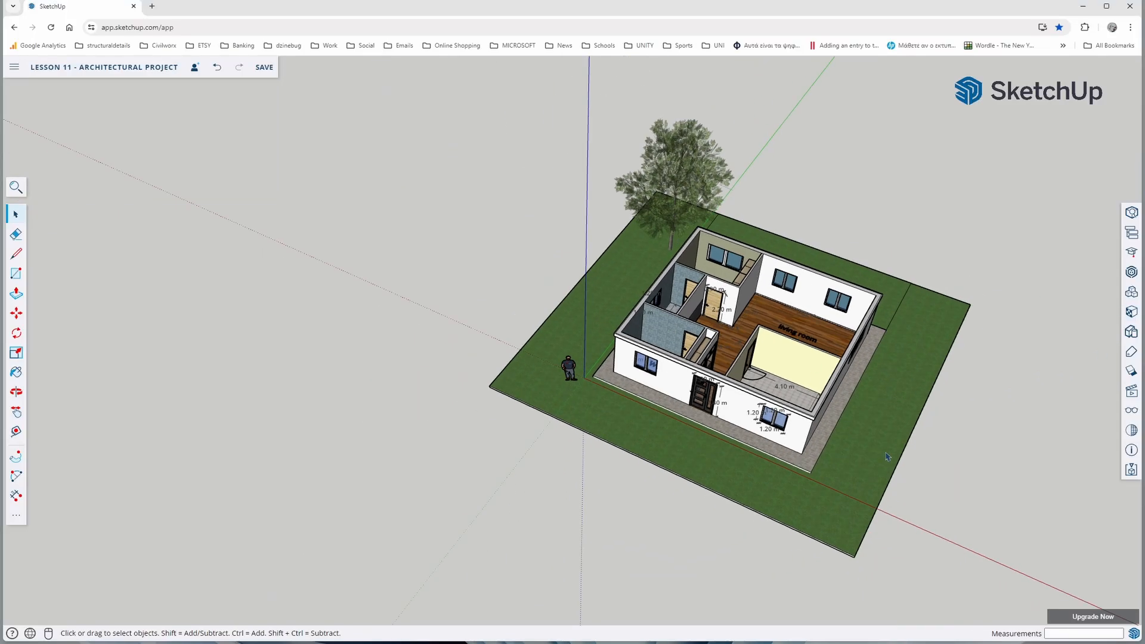
pyautogui.scroll(2, 913, 461)
pyautogui.moveTo(918, 467); pyautogui.dragTo(875, 358, button='middle')
pyautogui.scroll(2, 952, 366)
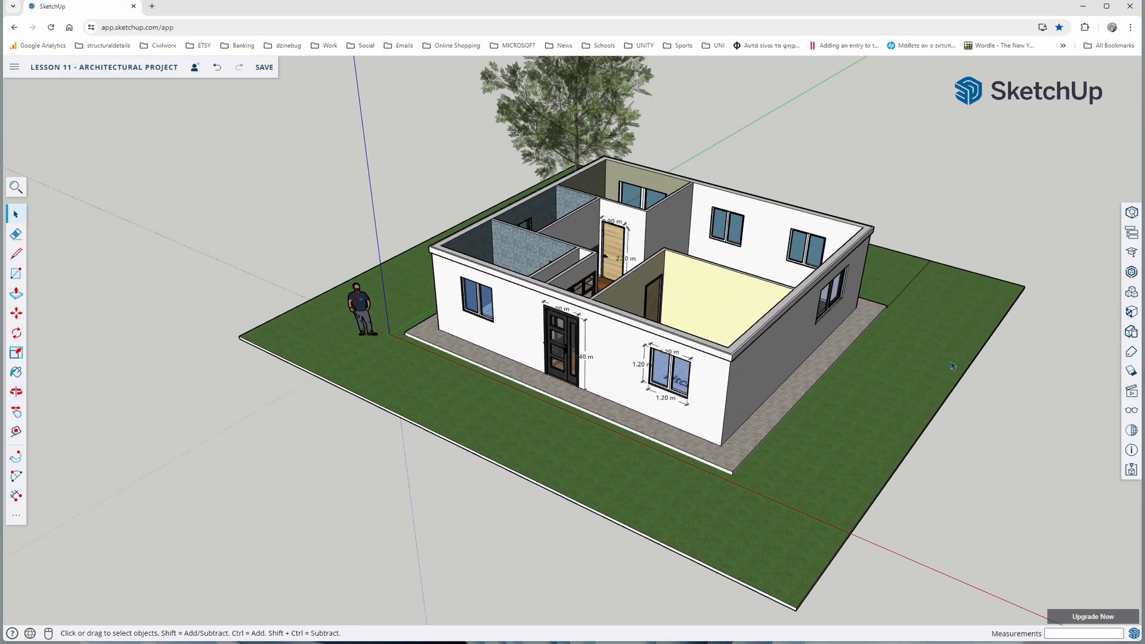
pyautogui.click(1131, 371)
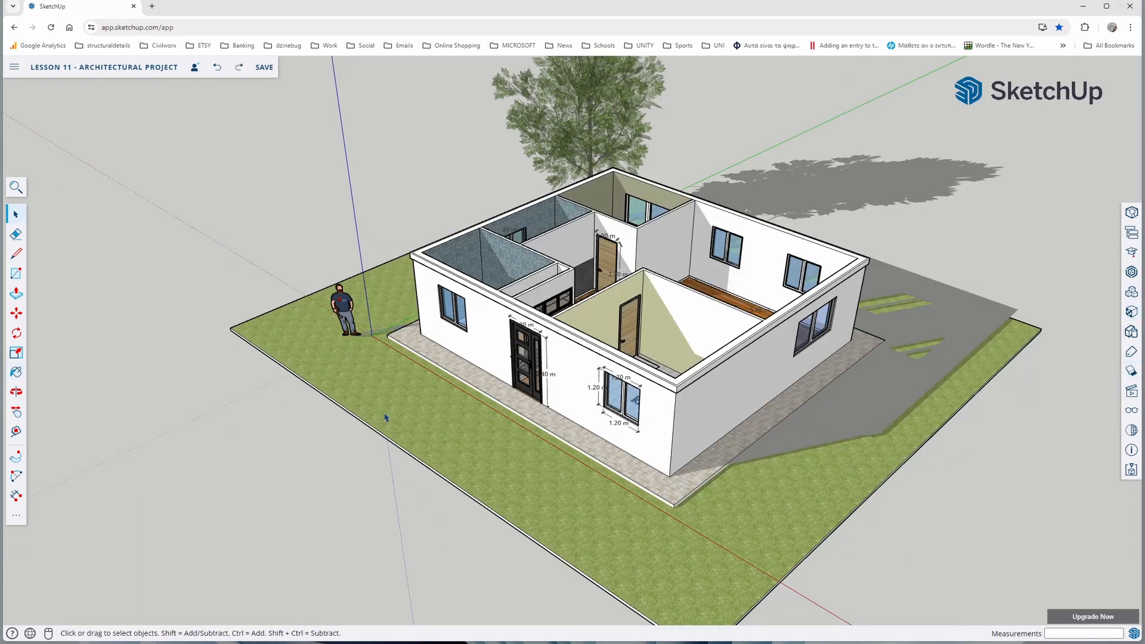
# Maximise the browser window, save the model, and inspect the finished building and lawn from several angles
pyautogui.moveTo(386, 417); pyautogui.dragTo(707, 488, button='middle')
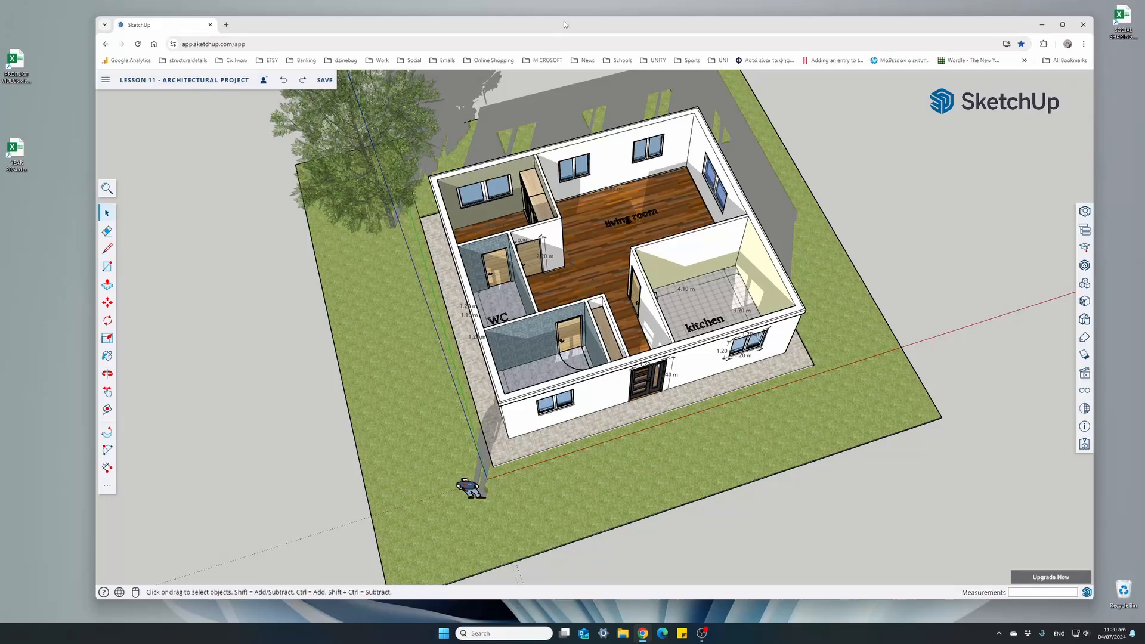
pyautogui.doubleClick(563, 21)
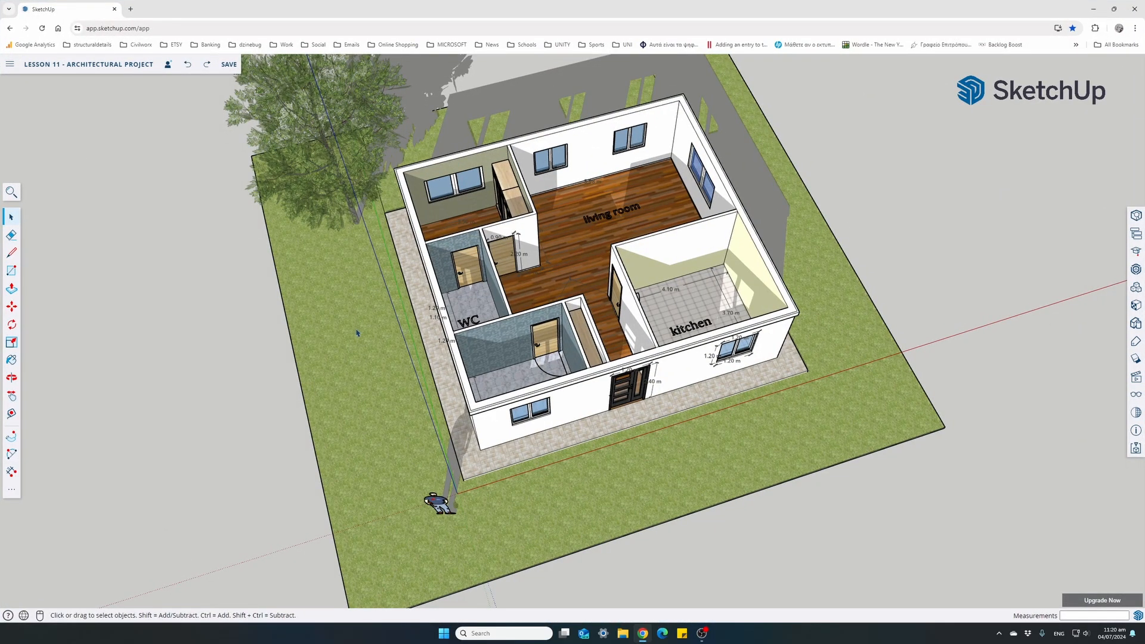
pyautogui.hotkey('ctrl', 's')
pyautogui.moveTo(381, 390); pyautogui.dragTo(376, 324, button='middle')
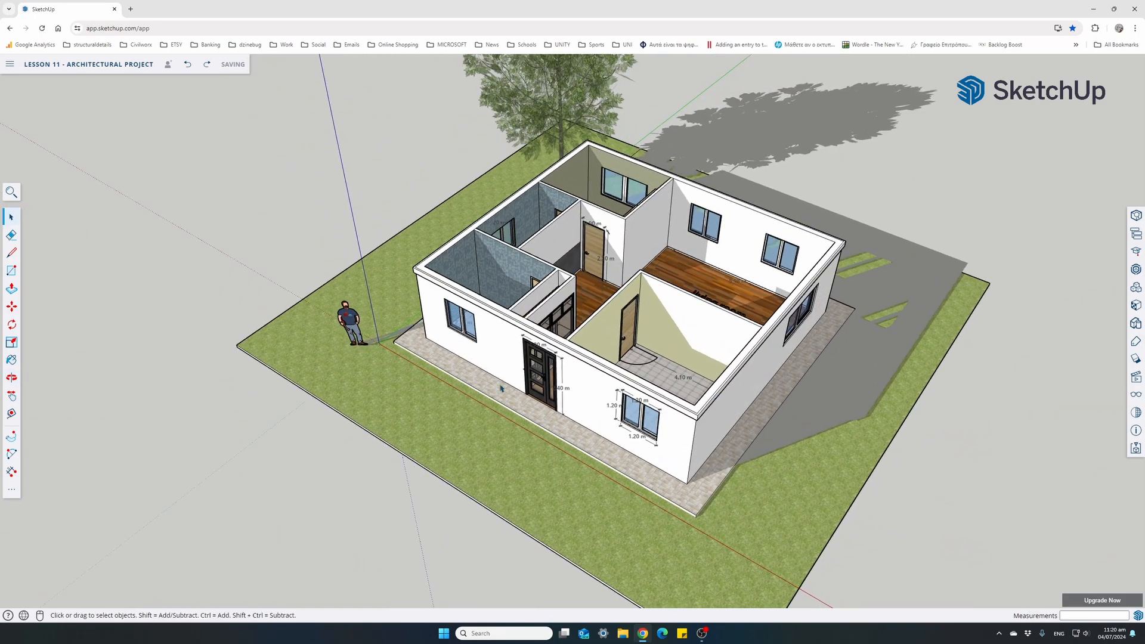
pyautogui.moveTo(447, 361); pyautogui.dragTo(471, 439, button='middle')
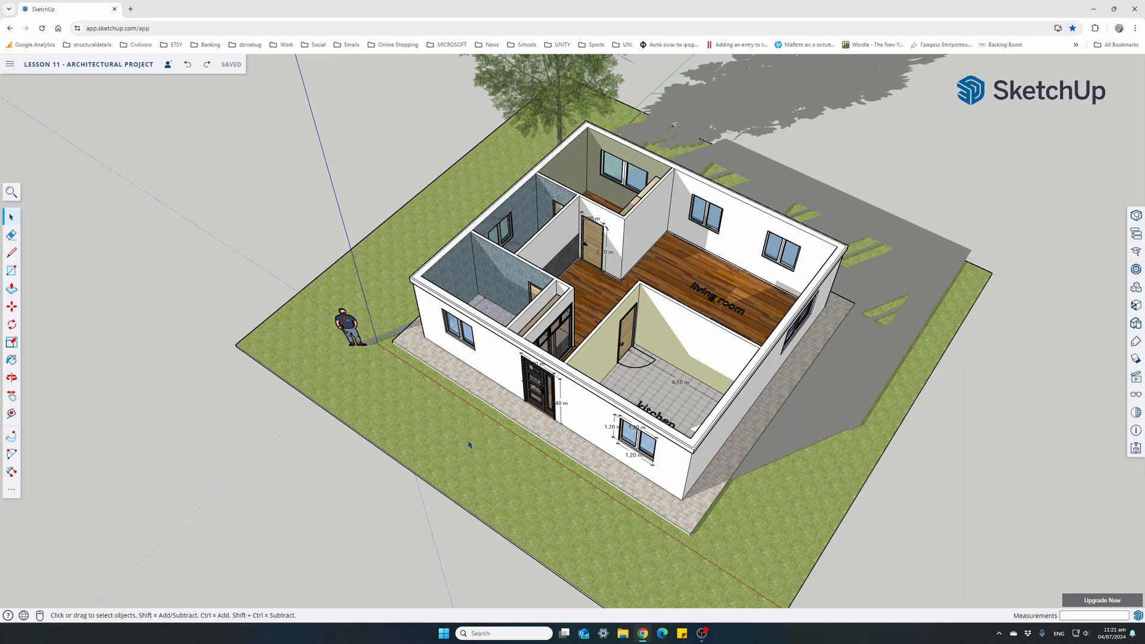
pyautogui.moveTo(471, 442); pyautogui.dragTo(458, 347, button='middle')
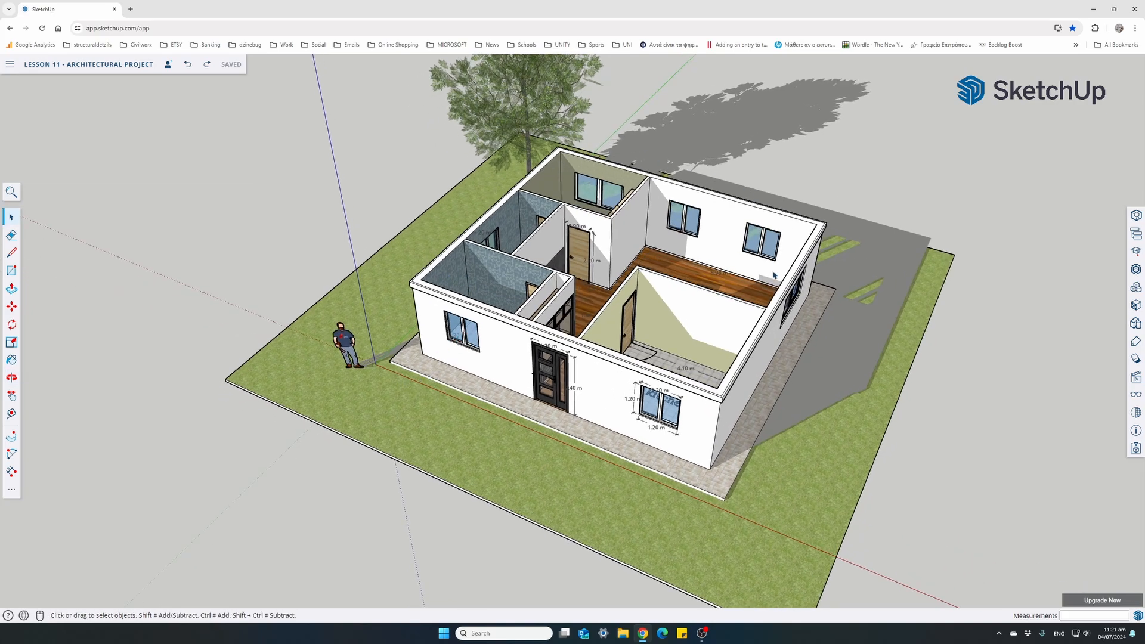
# Draw a 9.60 by 8.60 m rectangle over the tops of the walls, starting from an outer corner, to close the roof
pyautogui.scroll(3, 700, 187)
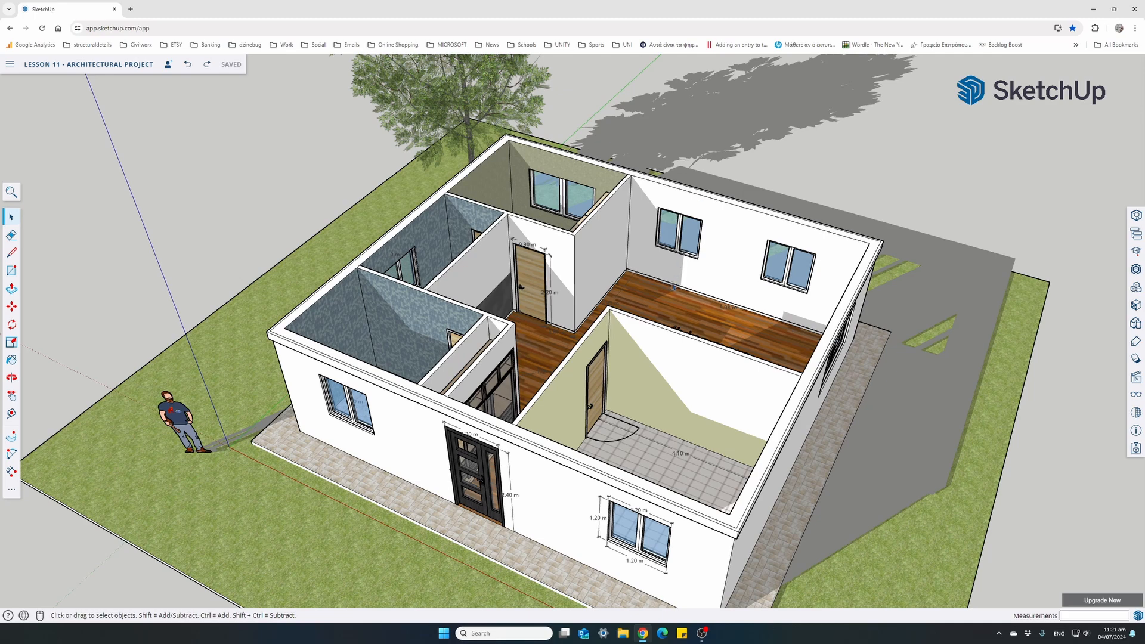
pyautogui.click(12, 271)
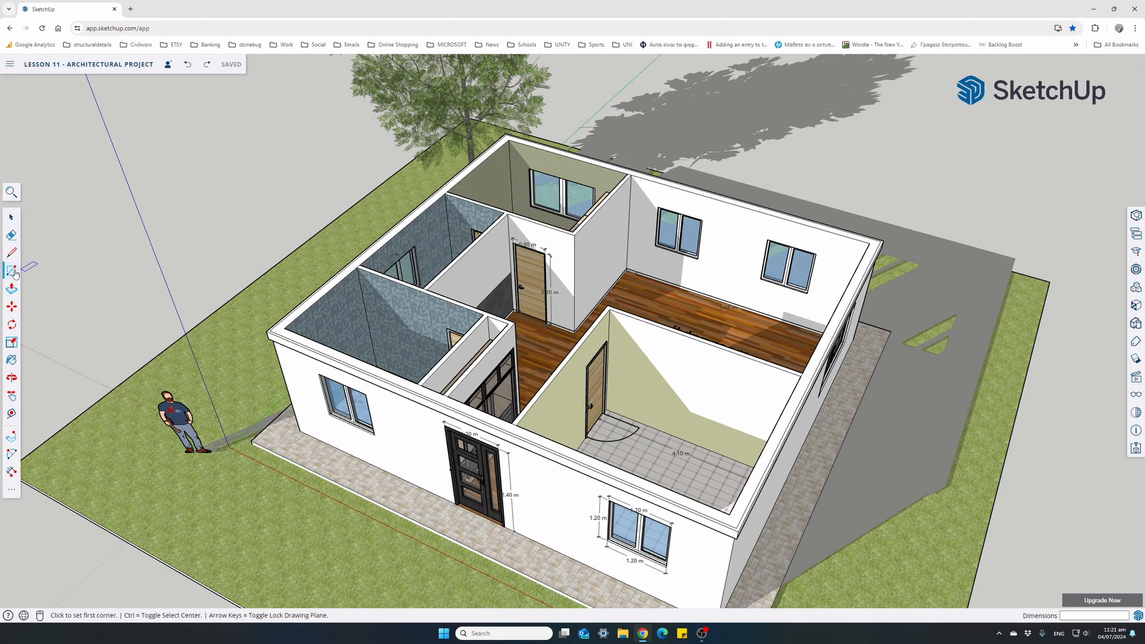
pyautogui.click(266, 331)
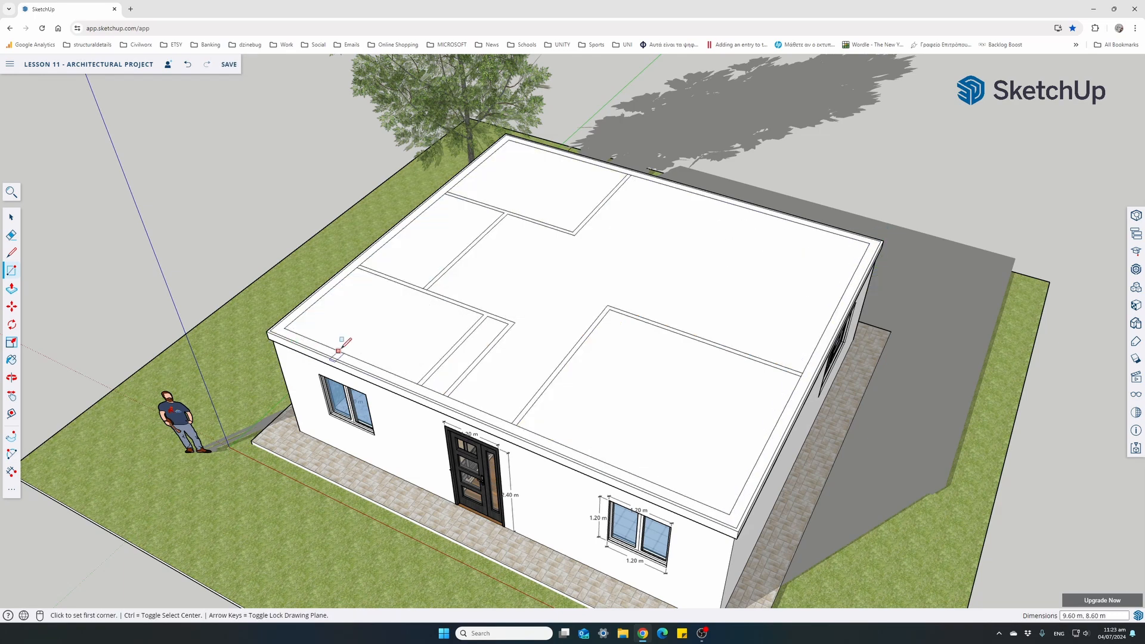
# Examine how the wall lines divide the roof surface by selecting its room-shaped faces one by one
pyautogui.click(11, 218)
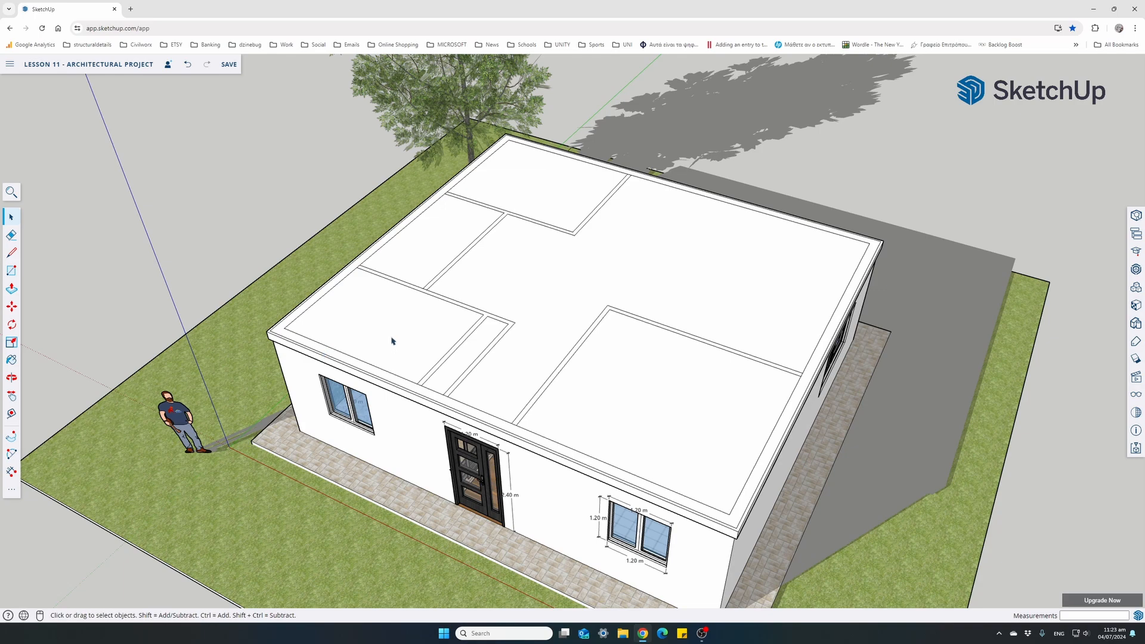
pyautogui.click(418, 329)
pyautogui.click(534, 277)
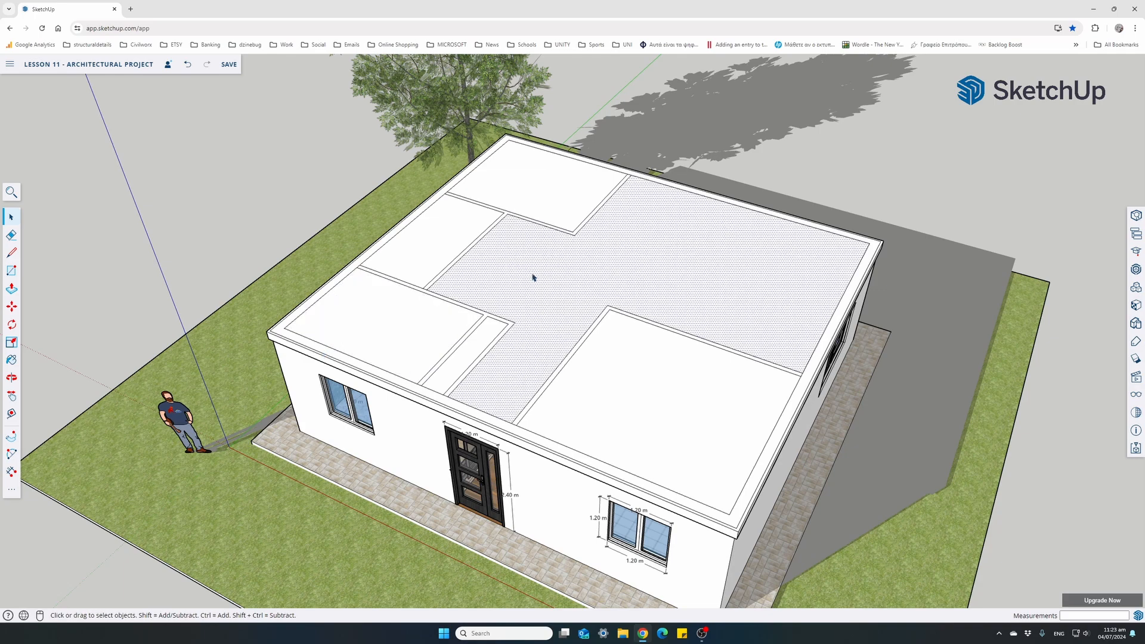
pyautogui.click(449, 236)
pyautogui.click(529, 205)
pyautogui.click(632, 275)
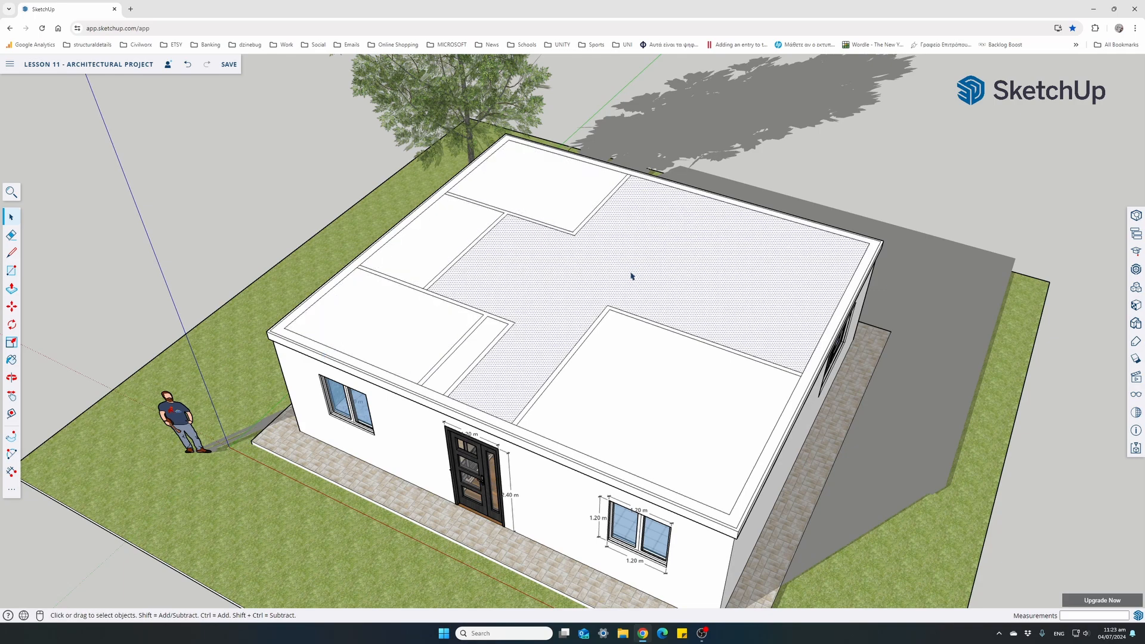
pyautogui.click(626, 358)
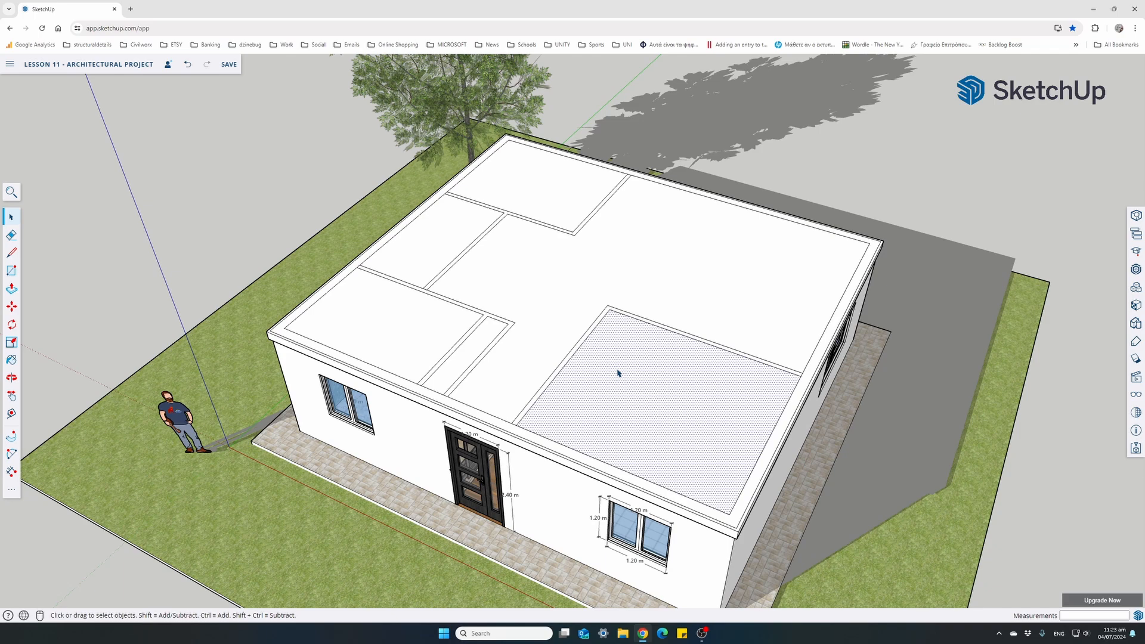
# Check a few more of the room-shaped roof faces and undo the roof rectangle over the wall tops
pyautogui.click(545, 355)
pyautogui.click(583, 378)
pyautogui.click(555, 335)
pyautogui.click(549, 212)
pyautogui.click(467, 227)
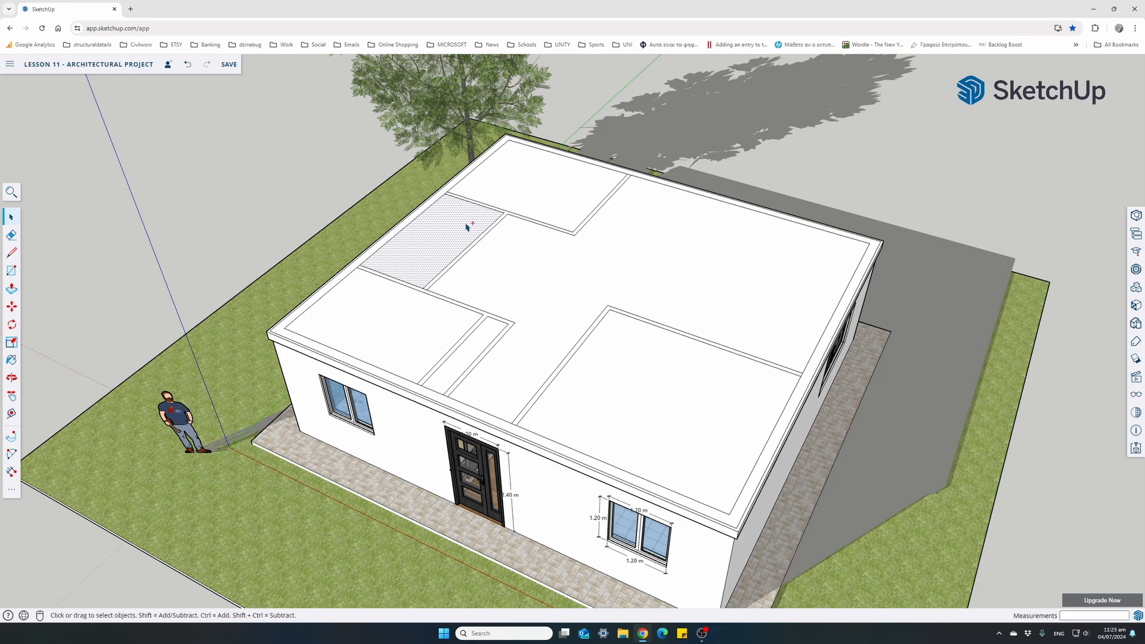
pyautogui.hotkey('ctrl', 'z')
pyautogui.scroll(-3, 449, 219)
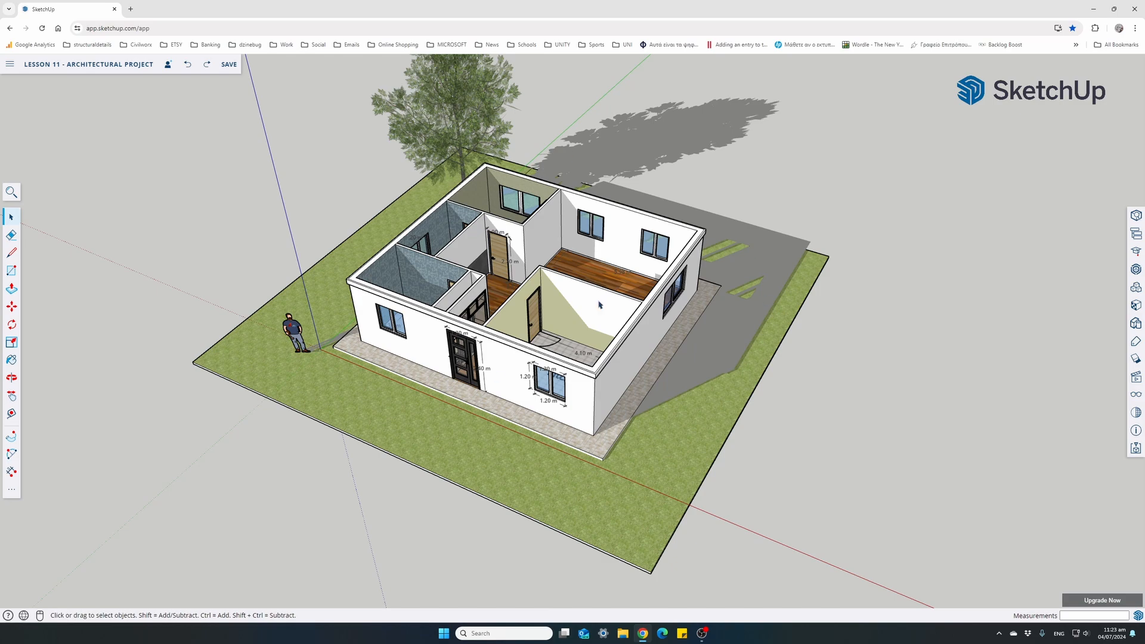
# Measure the length of the building's front edge along the top of the walls, corner to corner
pyautogui.click(10, 413)
pyautogui.scroll(5, 324, 281)
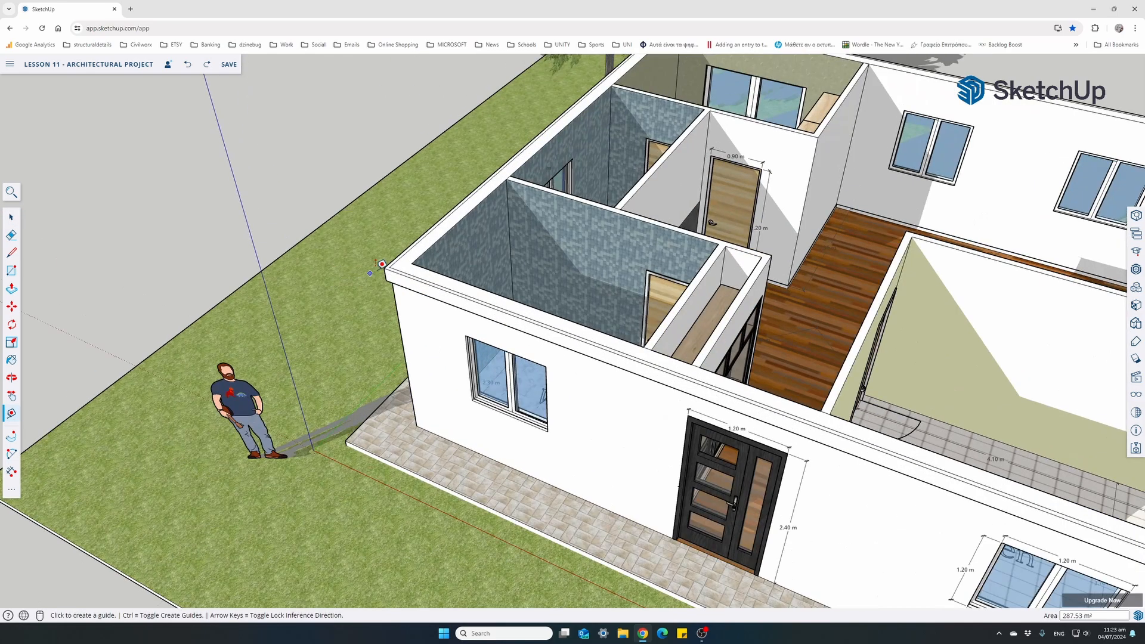
pyautogui.click(383, 267)
pyautogui.scroll(-3, 424, 266)
pyautogui.scroll(2, 764, 393)
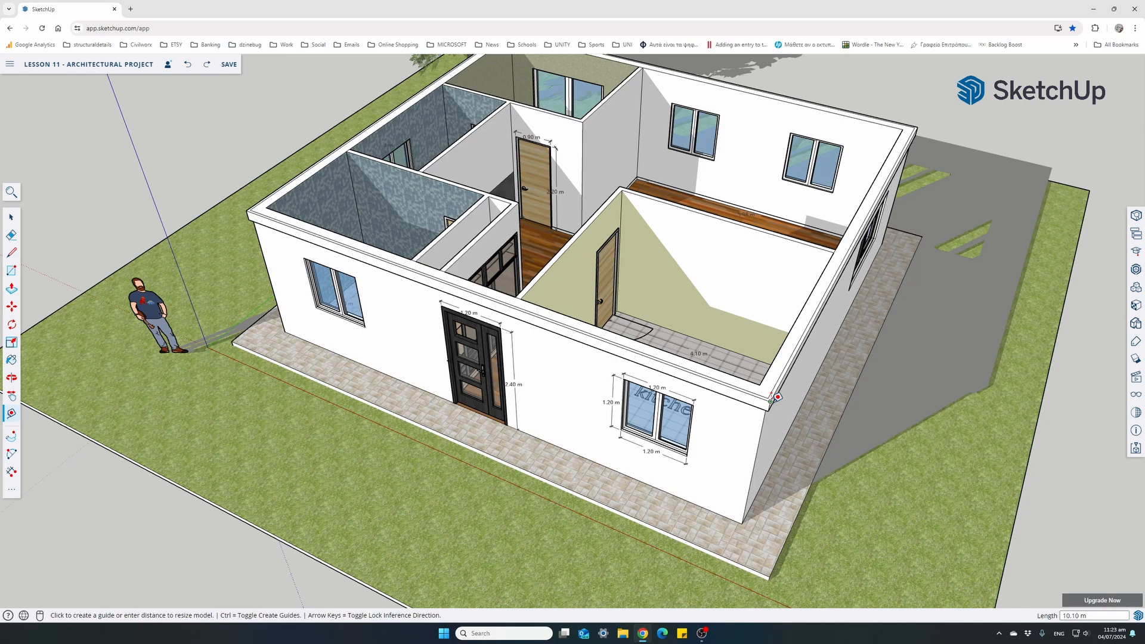
pyautogui.click(770, 401)
pyautogui.scroll(-4, 379, 302)
# Draw a 10.1 by 9.1 m rectangle on the ground beside the lawn and extrude it 0.2 m upward as a roof slab
pyautogui.click(12, 272)
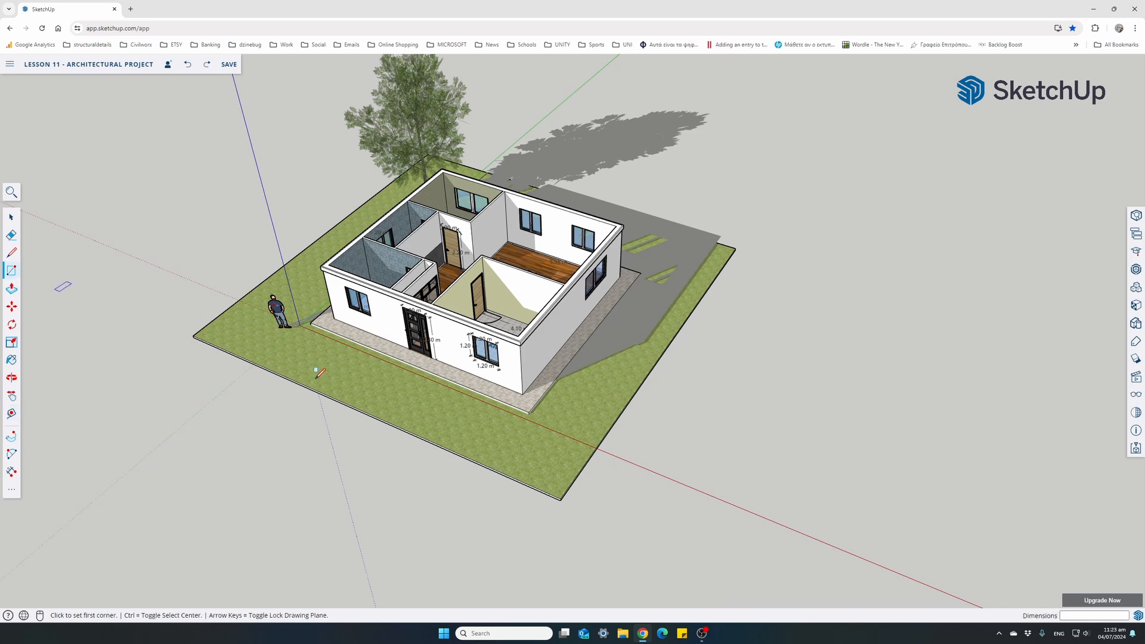
pyautogui.click(721, 438)
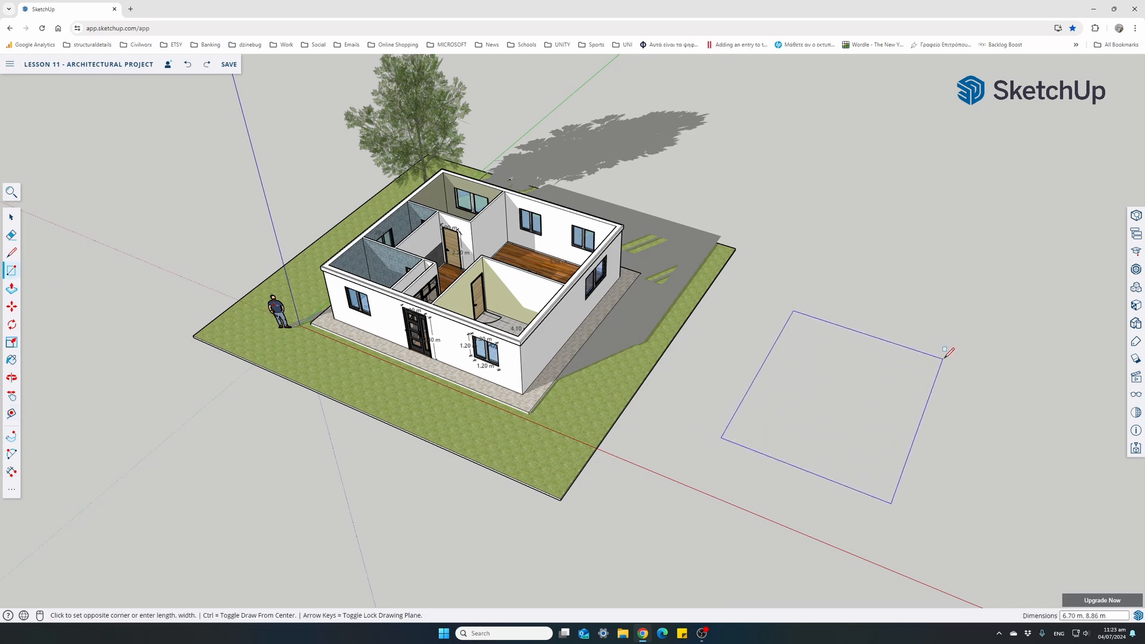
pyautogui.write('10.1,9.1')
pyautogui.press('Return')
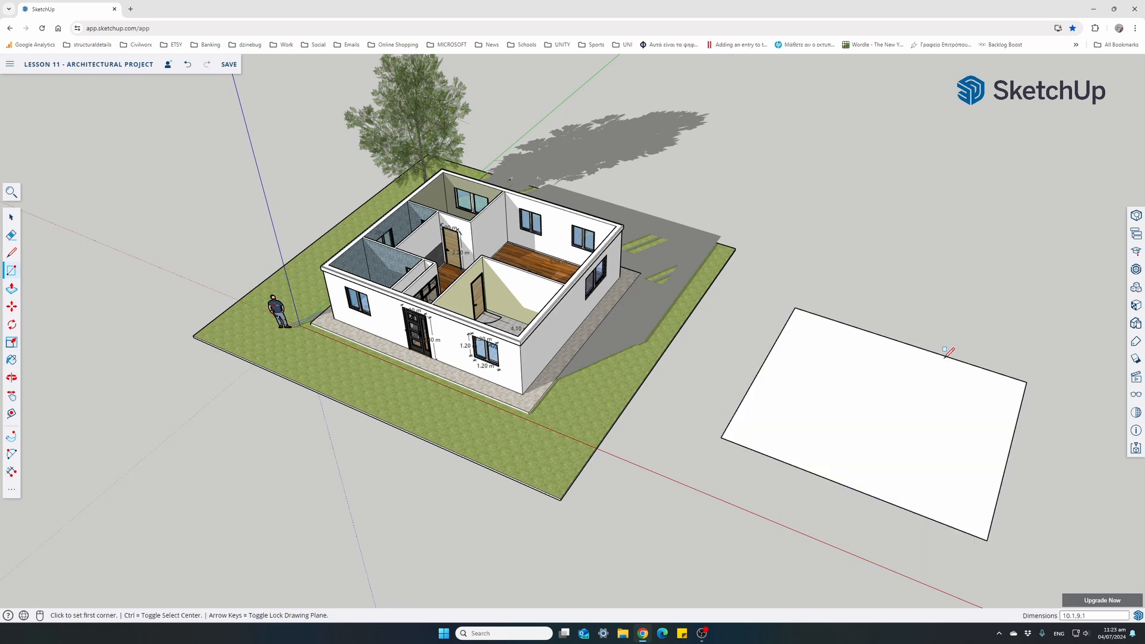
pyautogui.click(11, 288)
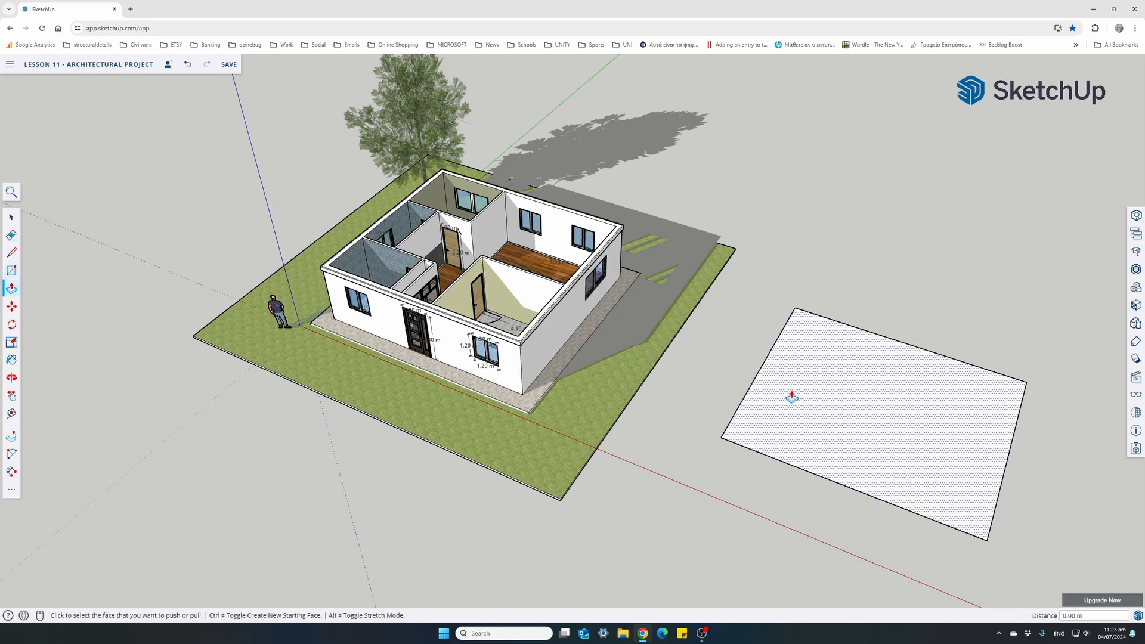
pyautogui.click(811, 399)
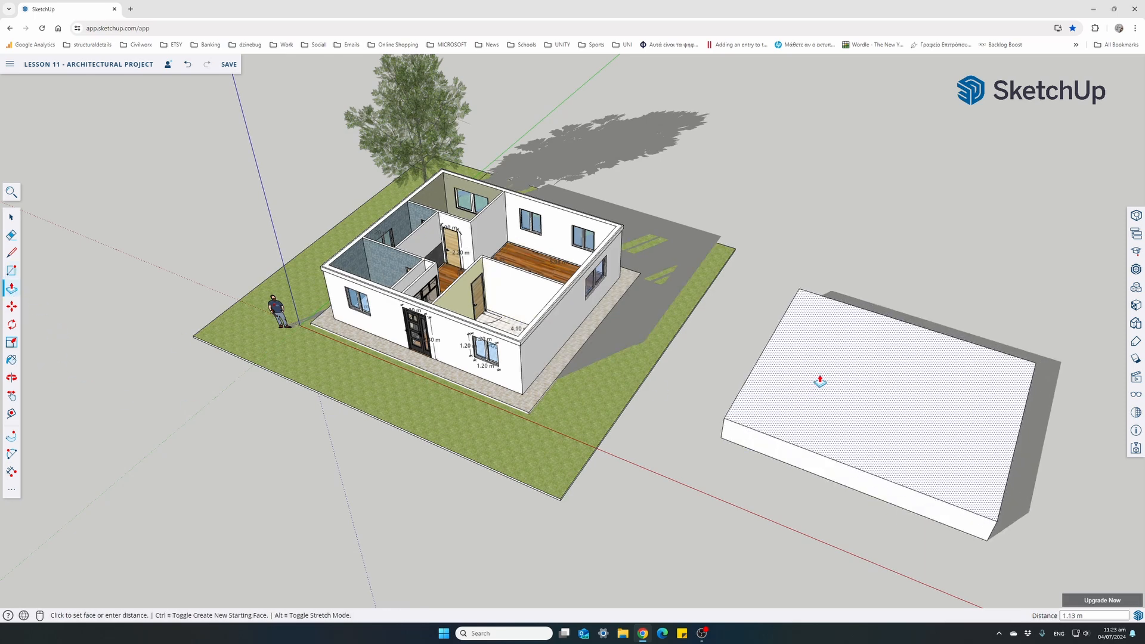
pyautogui.write('0.2')
pyautogui.press('Return')
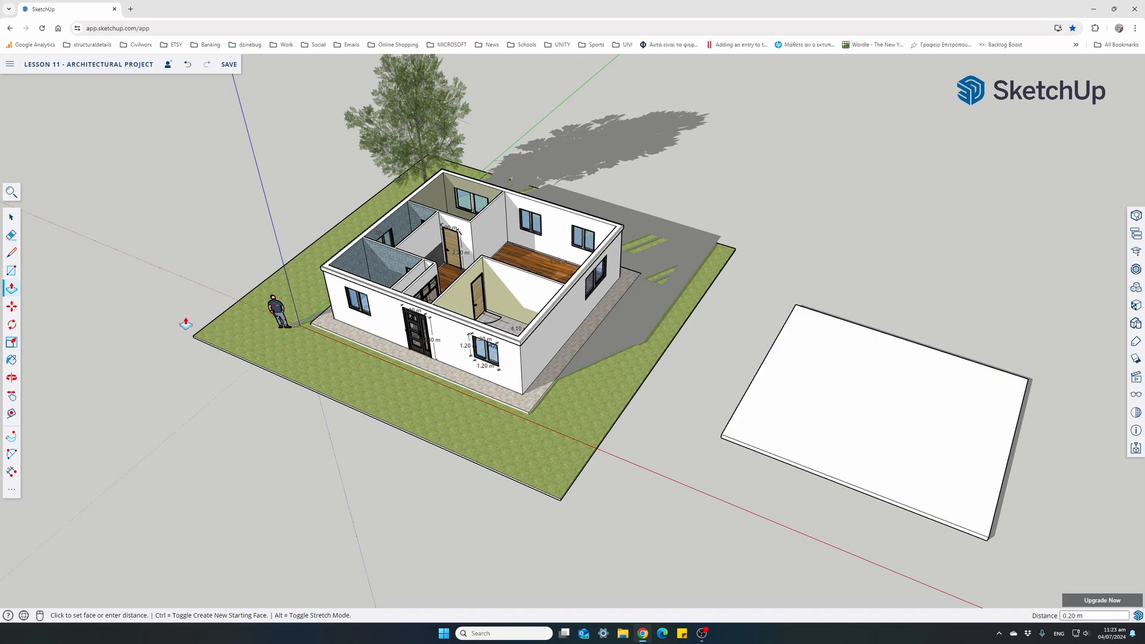
# Select the whole roof slab beside the lawn and make it a group
pyautogui.click(11, 217)
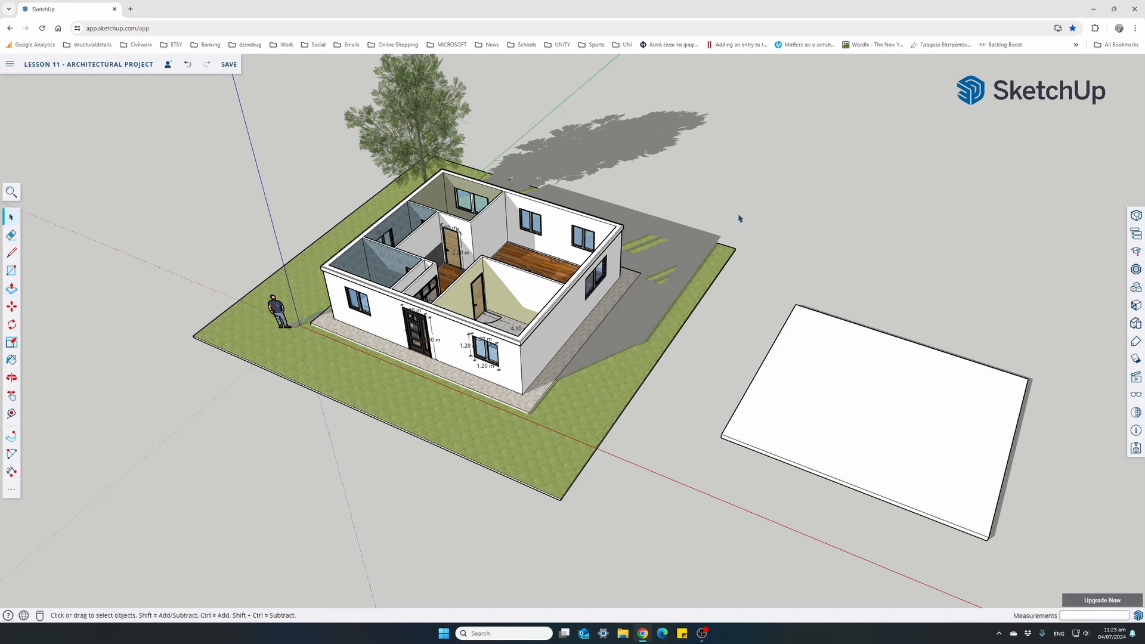
pyautogui.moveTo(733, 201); pyautogui.dragTo(1051, 566)
pyautogui.moveTo(739, 305); pyautogui.dragTo(737, 304)
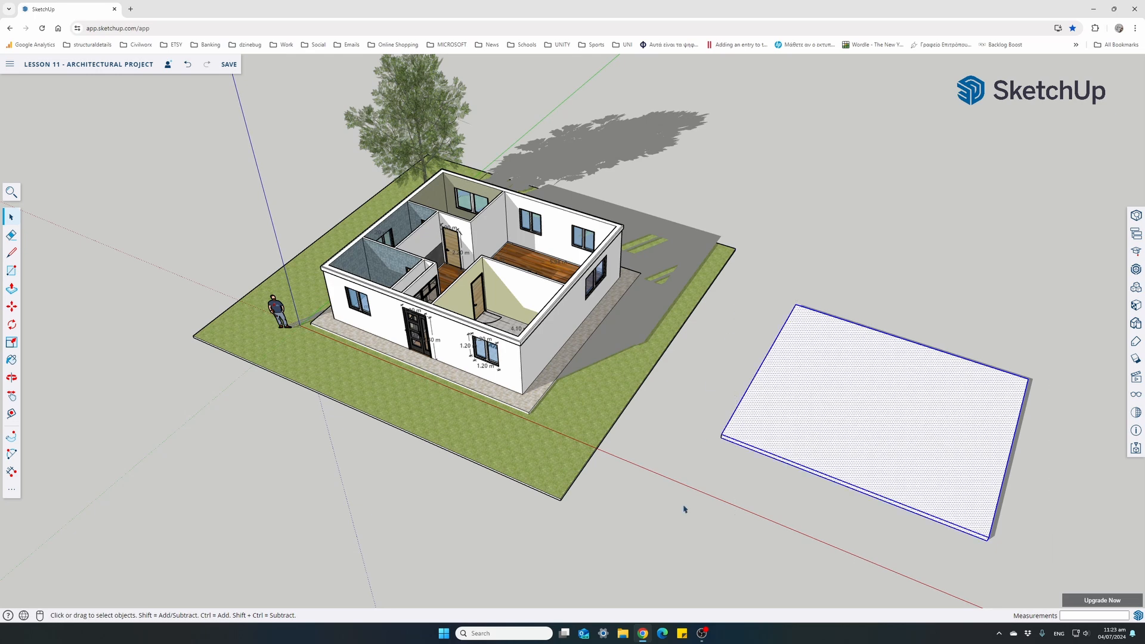
pyautogui.click(707, 518)
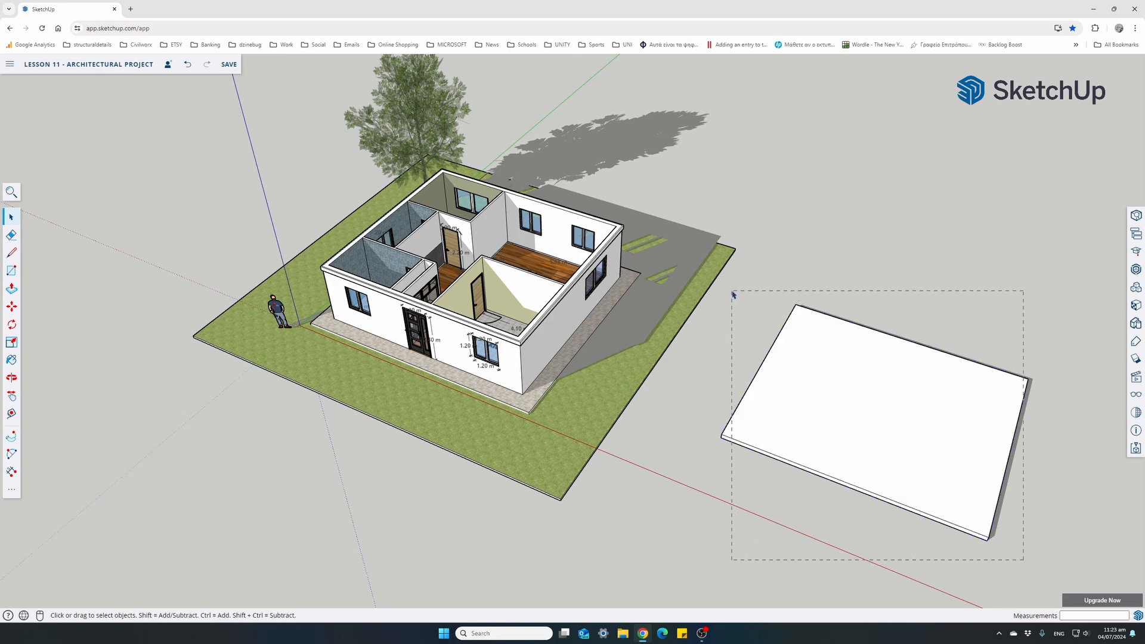
pyautogui.moveTo(721, 295); pyautogui.dragTo(721, 294)
pyautogui.rightClick(763, 425)
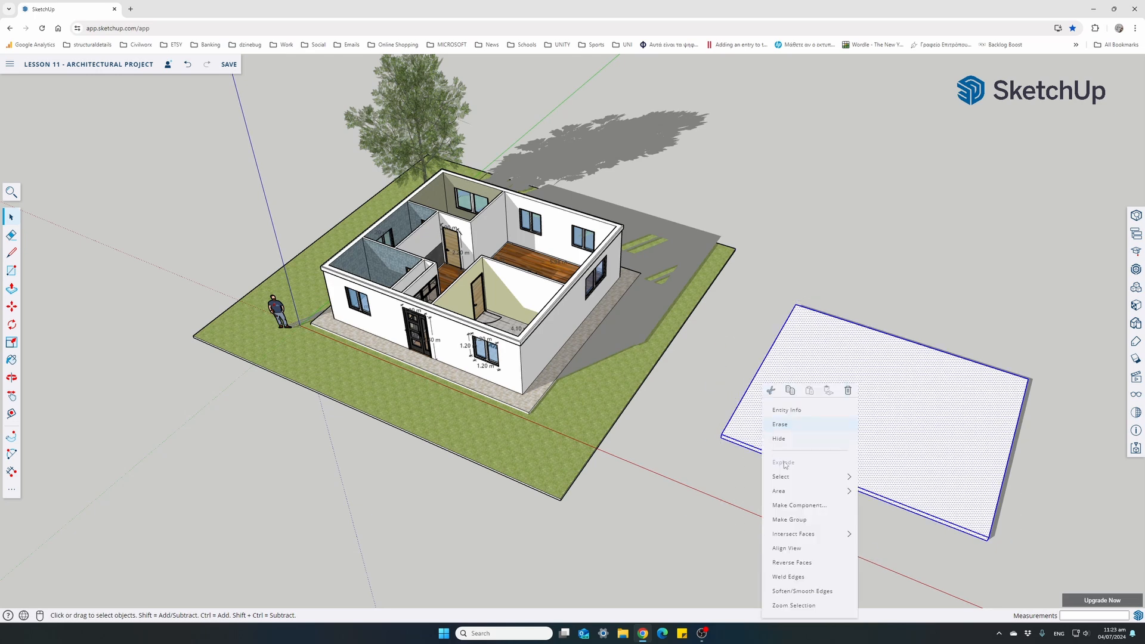
pyautogui.click(788, 520)
# Move the slab by its lower front corner onto the matching outer corner at the top of the walls, and deselect it
pyautogui.moveTo(754, 477); pyautogui.dragTo(783, 429, button='middle')
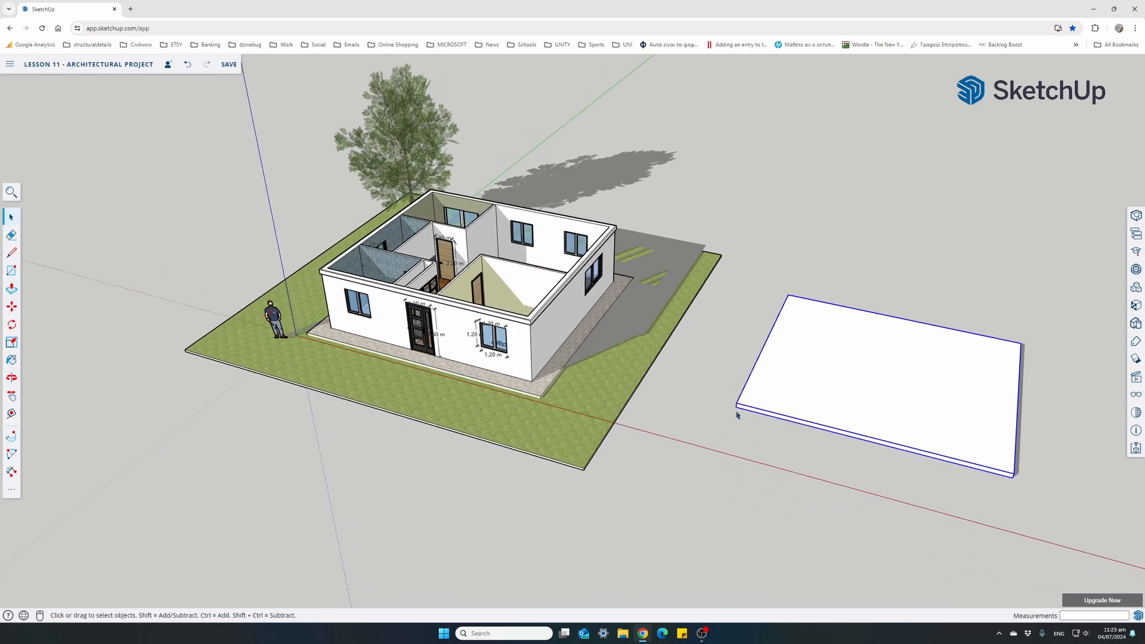
pyautogui.scroll(3, 705, 425)
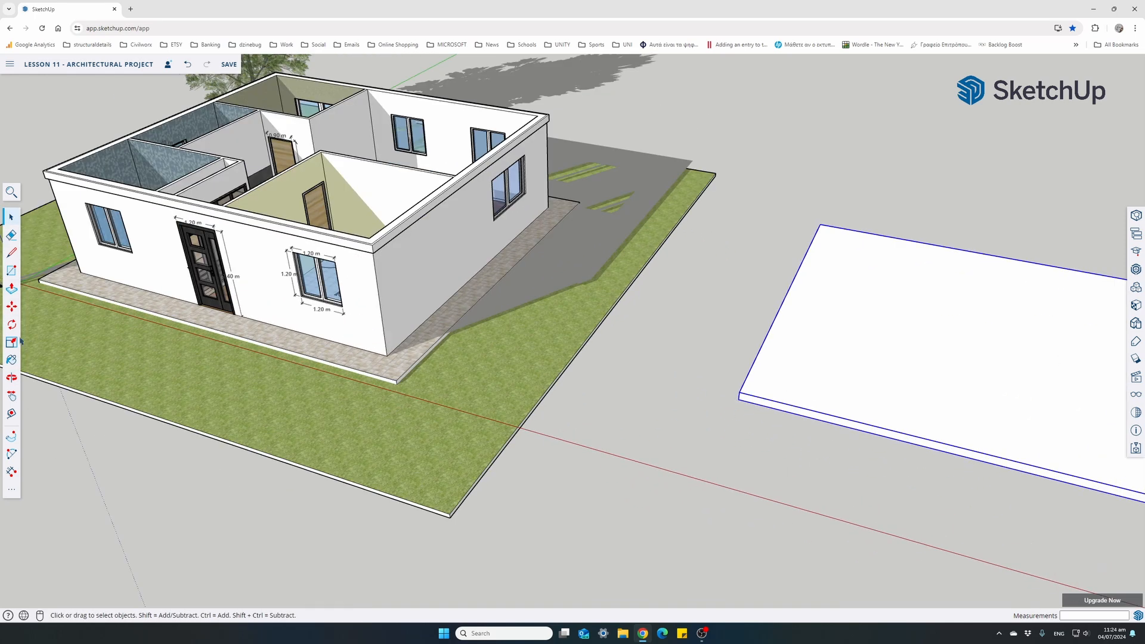
pyautogui.click(12, 306)
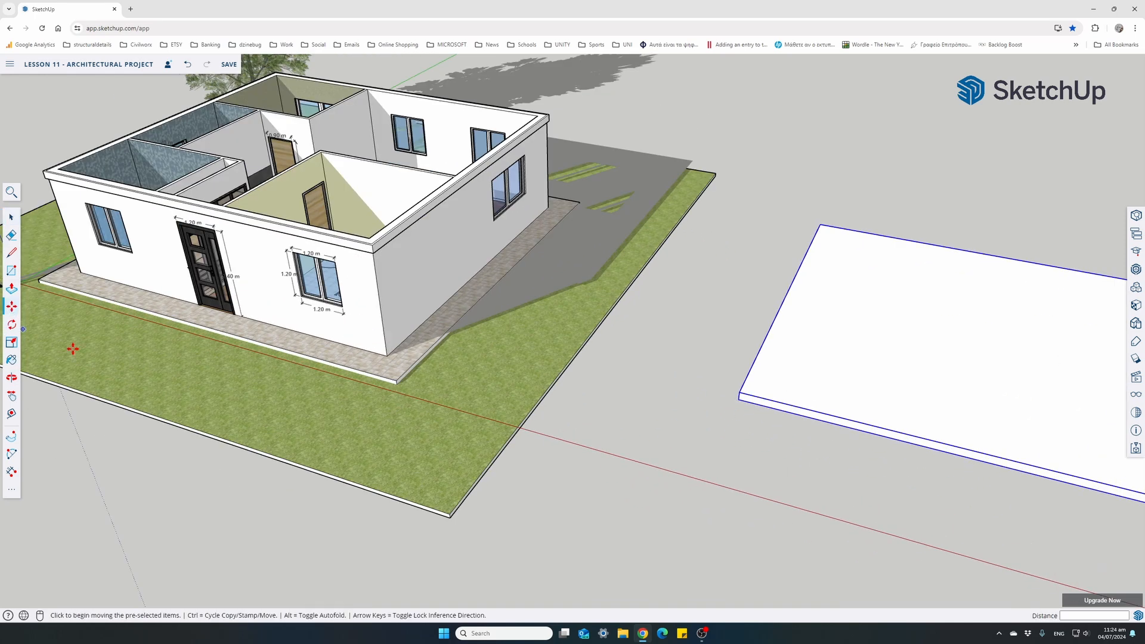
pyautogui.click(738, 400)
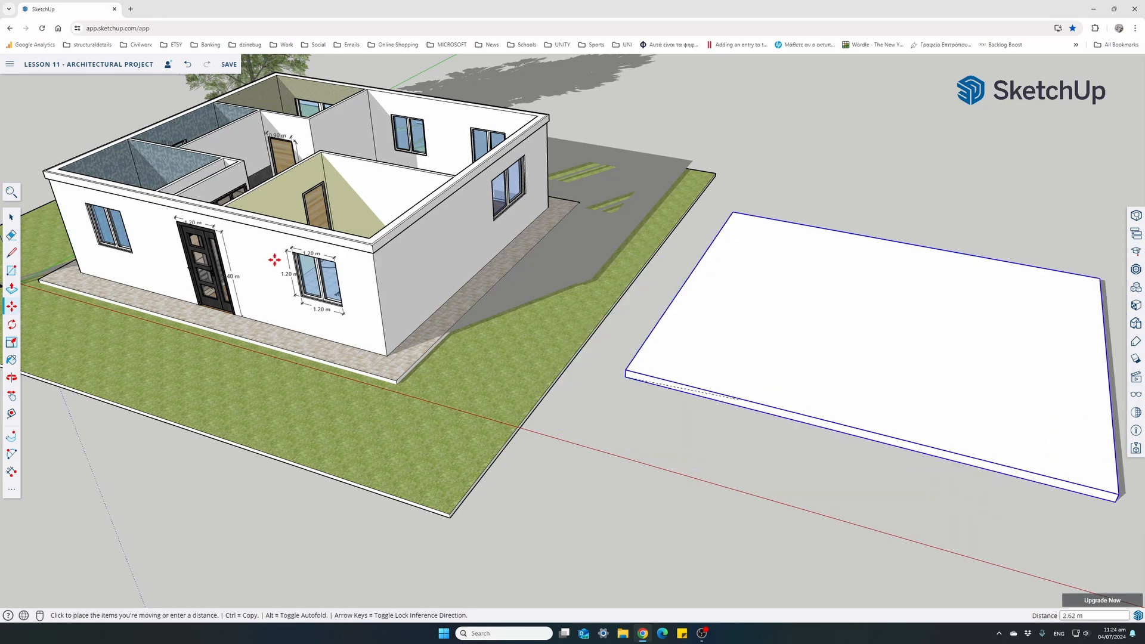
pyautogui.scroll(-3, 273, 261)
pyautogui.scroll(6, 214, 230)
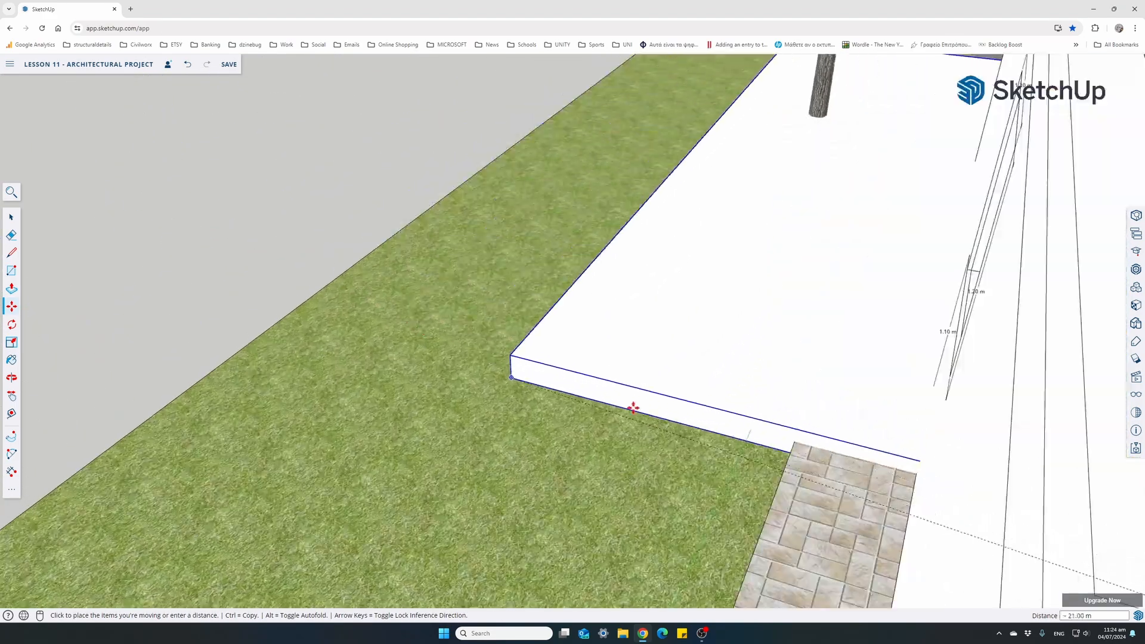
pyautogui.scroll(-3, 506, 358)
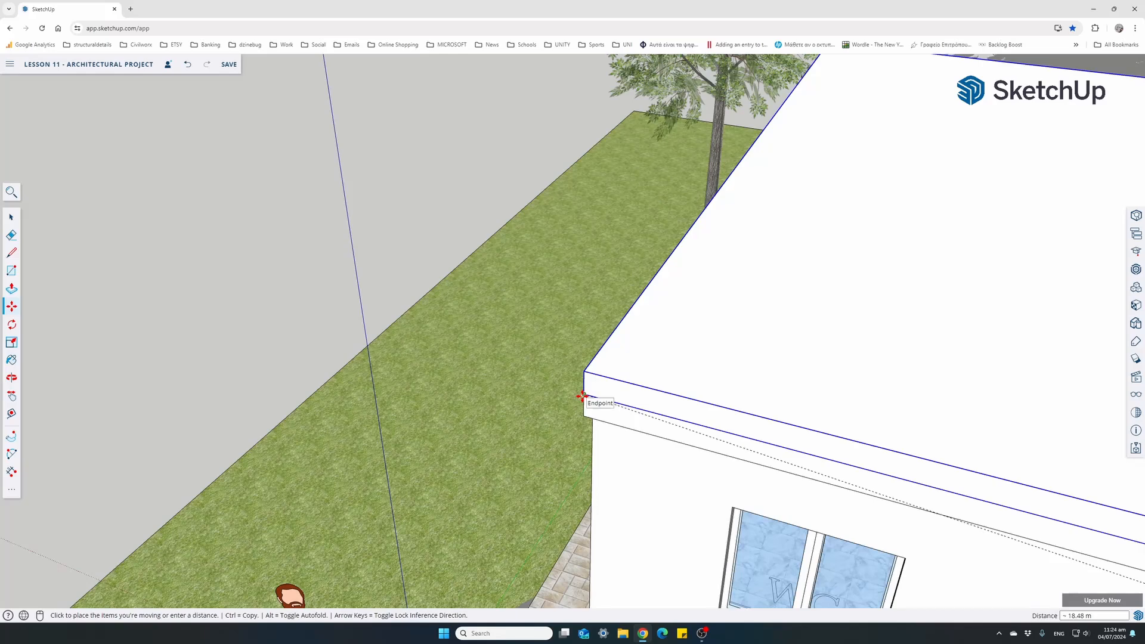
pyautogui.click(582, 396)
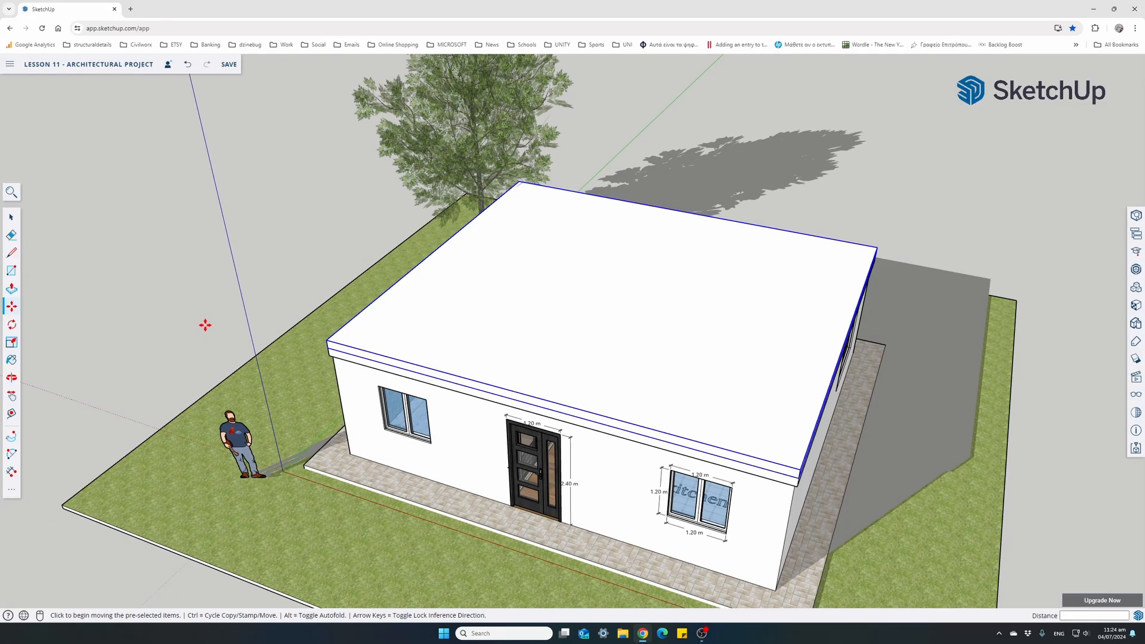
pyautogui.scroll(-5, 204, 325)
pyautogui.click(11, 218)
pyautogui.click(129, 330)
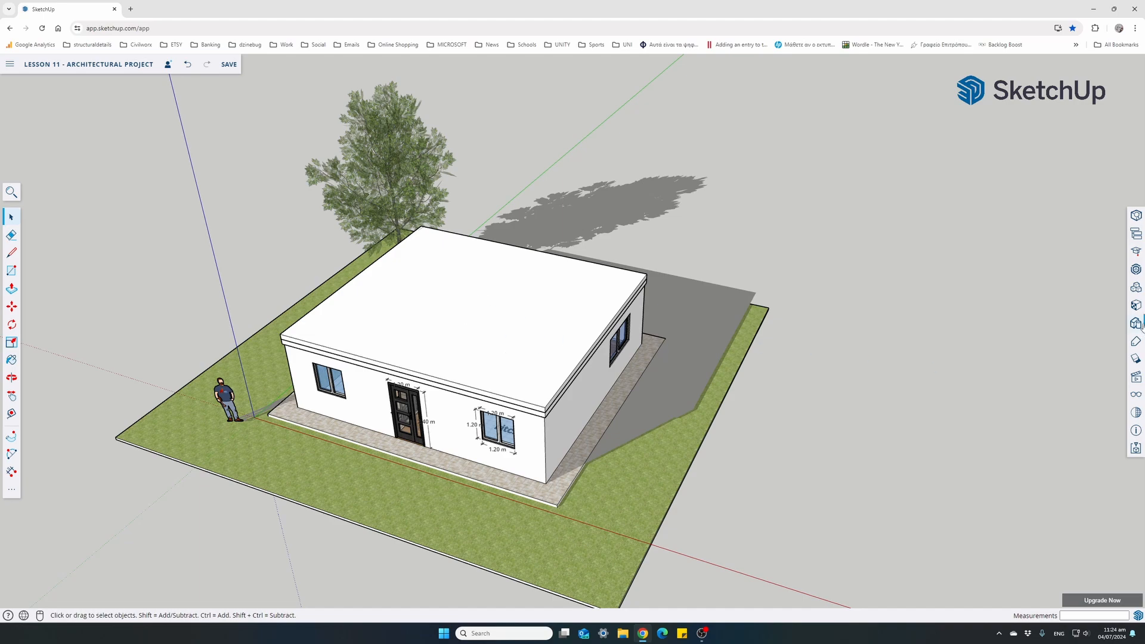
# Paint the roof slab with Concrete Aggregate Smoke from the Asphalt and Concrete materials
pyautogui.click(1136, 306)
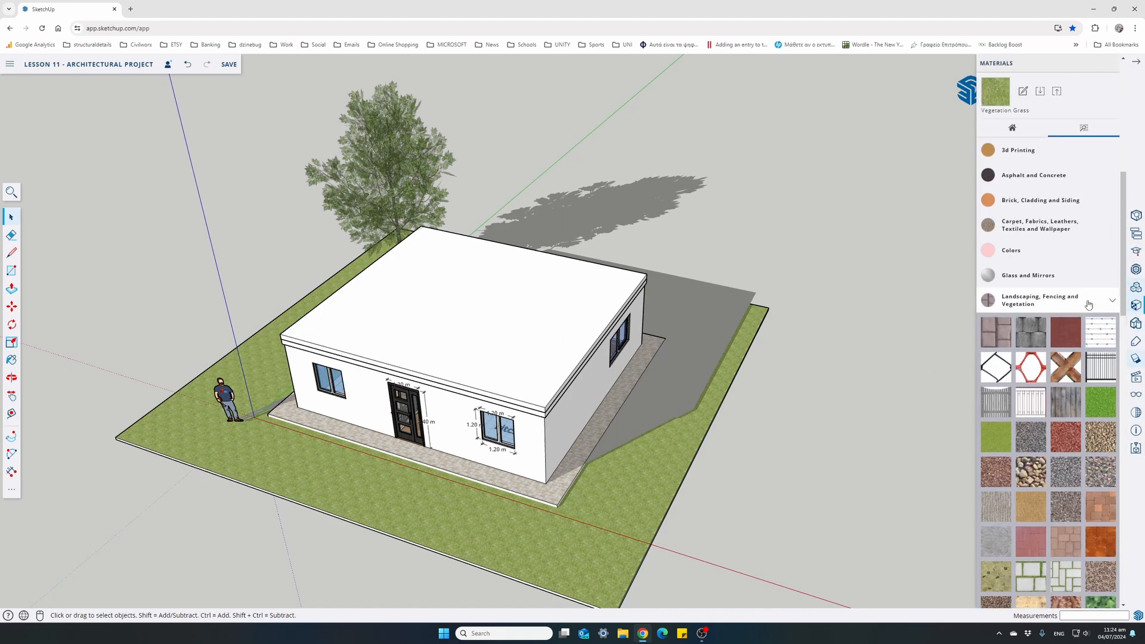
pyautogui.click(1034, 175)
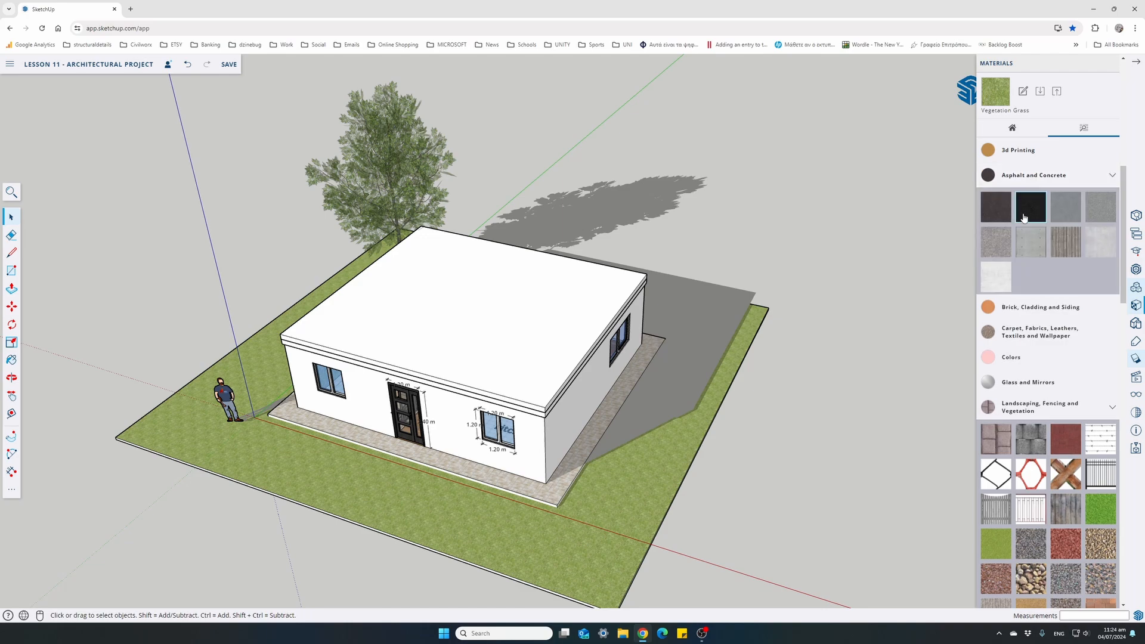
pyautogui.click(982, 254)
pyautogui.click(511, 328)
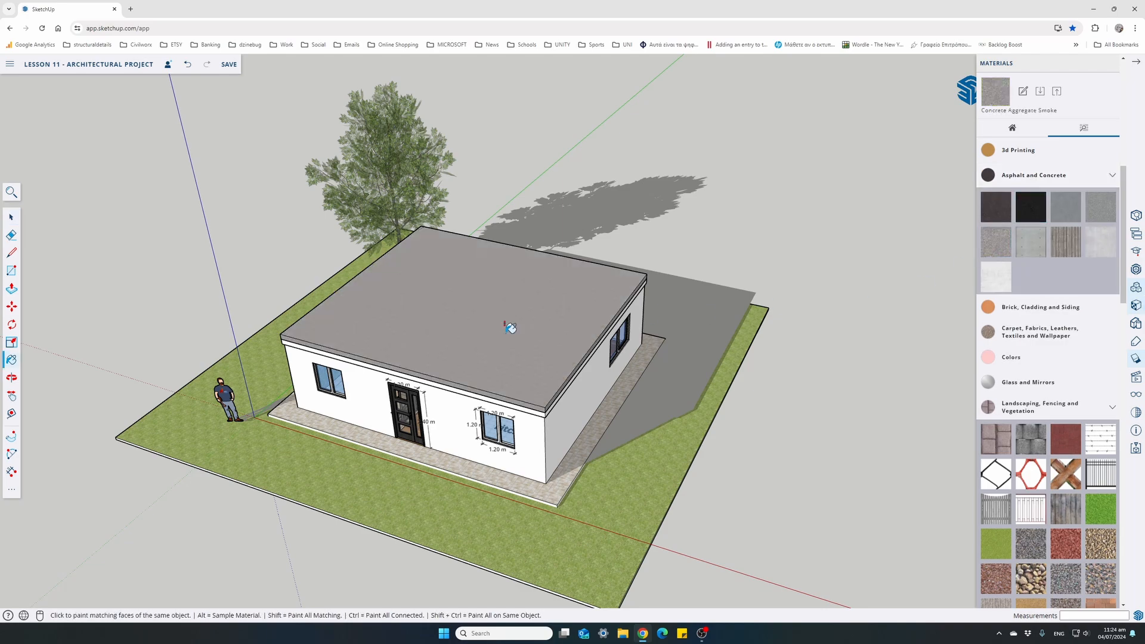
# Paint the projecting band beneath the roof slab with Concrete Aggregate Smoke on all sides of the building
pyautogui.scroll(5, 534, 407)
pyautogui.click(549, 396)
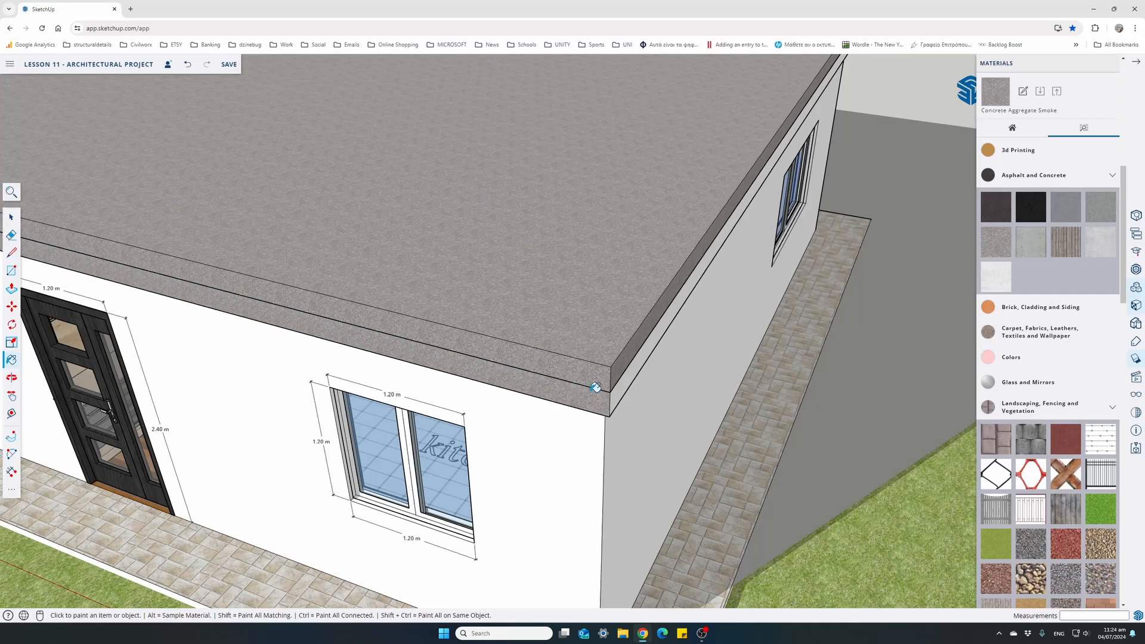
pyautogui.click(621, 380)
pyautogui.scroll(-5, 620, 366)
pyautogui.moveTo(663, 357); pyautogui.dragTo(417, 269, button='middle')
pyautogui.moveTo(628, 260)
pyautogui.mouseDown(button='middle')
pyautogui.moveTo(396, 304)
pyautogui.moveTo(399, 376)
pyautogui.moveTo(624, 284)
pyautogui.moveTo(730, 273)
pyautogui.moveTo(372, 318)
pyautogui.mouseUp(button='middle')
pyautogui.scroll(4, 415, 262)
pyautogui.click(417, 261)
pyautogui.scroll(-4, 418, 268)
pyautogui.click(819, 280)
pyautogui.scroll(-2, 654, 315)
pyautogui.moveTo(638, 361); pyautogui.dragTo(458, 363, button='middle')
pyautogui.scroll(-2, 399, 383)
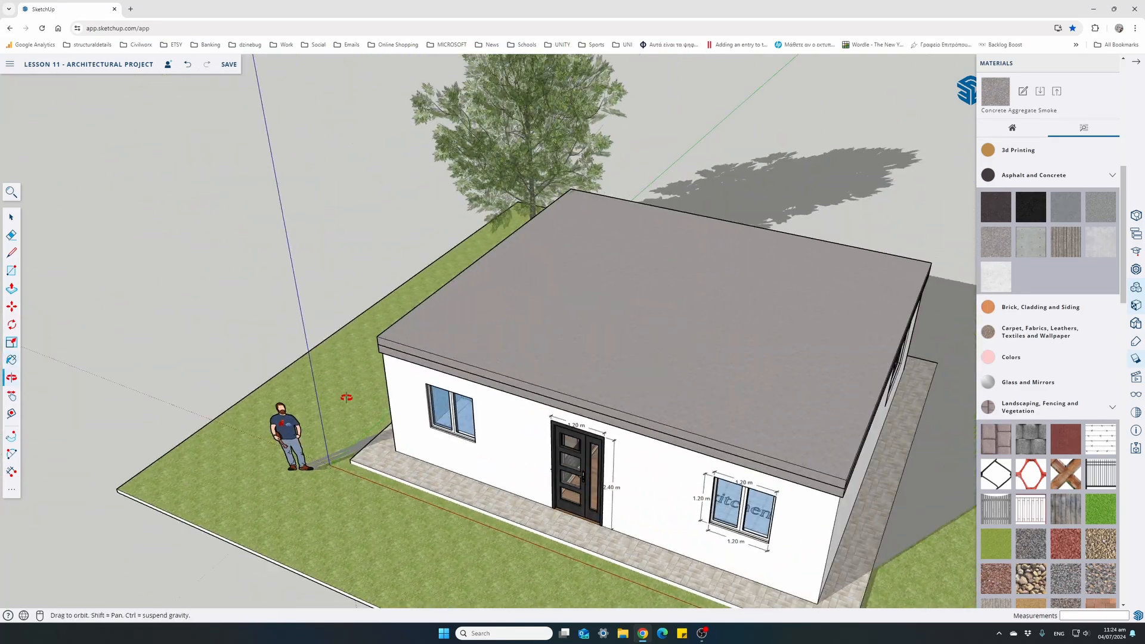
pyautogui.moveTo(400, 383); pyautogui.dragTo(543, 410, button='middle')
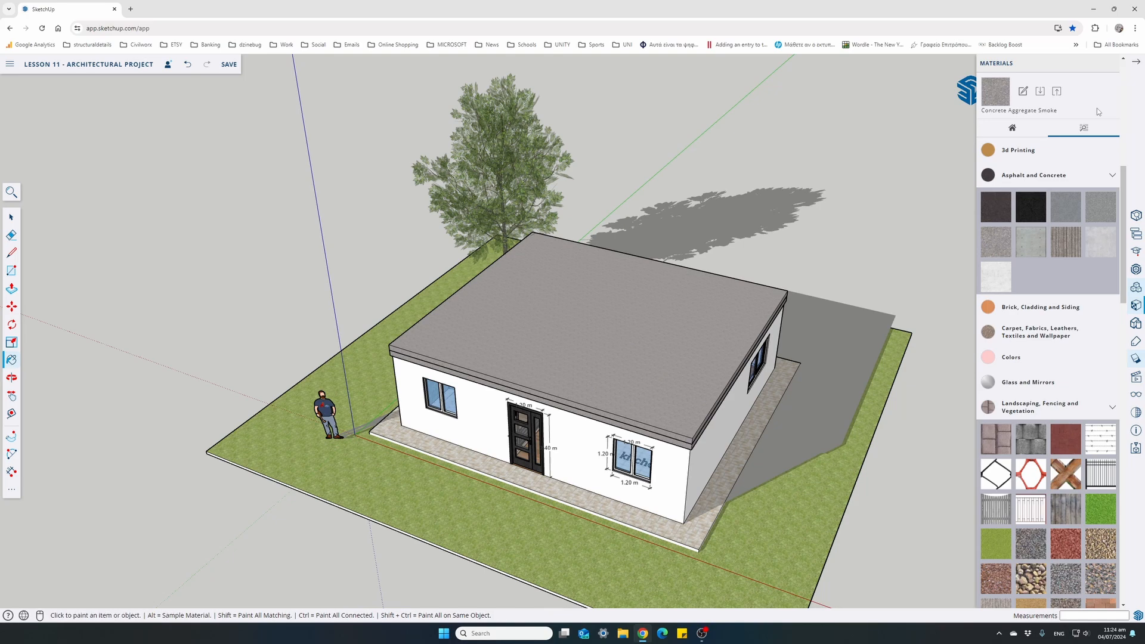
pyautogui.click(1138, 66)
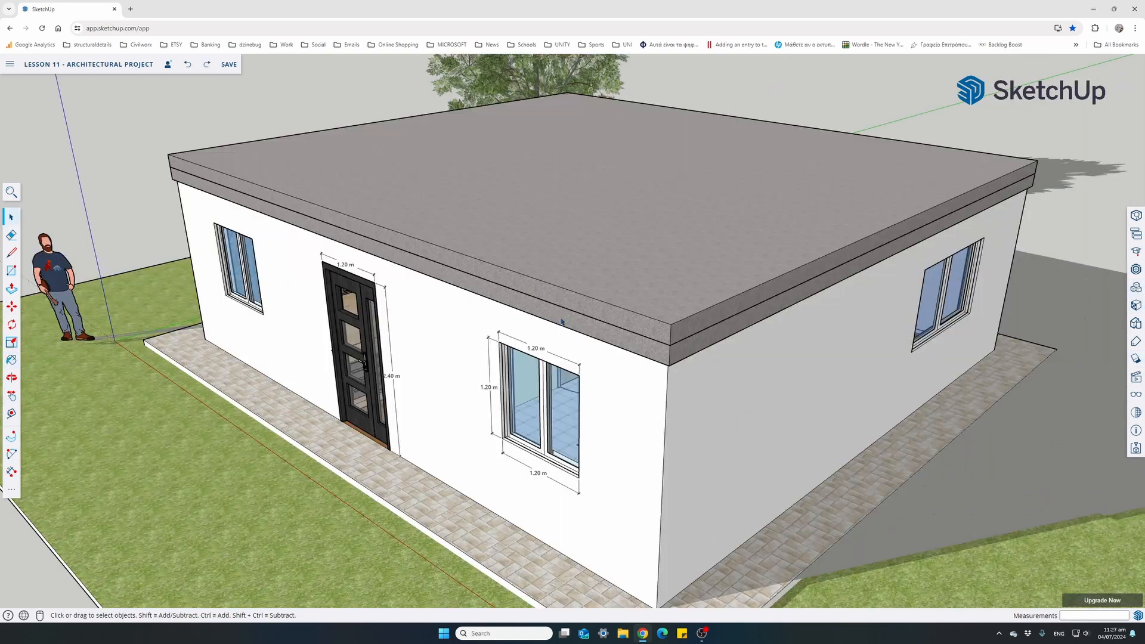
# Open the roof slab group for editing and offset the outline of its top face 0.1 m inward
pyautogui.moveTo(553, 312); pyautogui.dragTo(514, 336, button='middle')
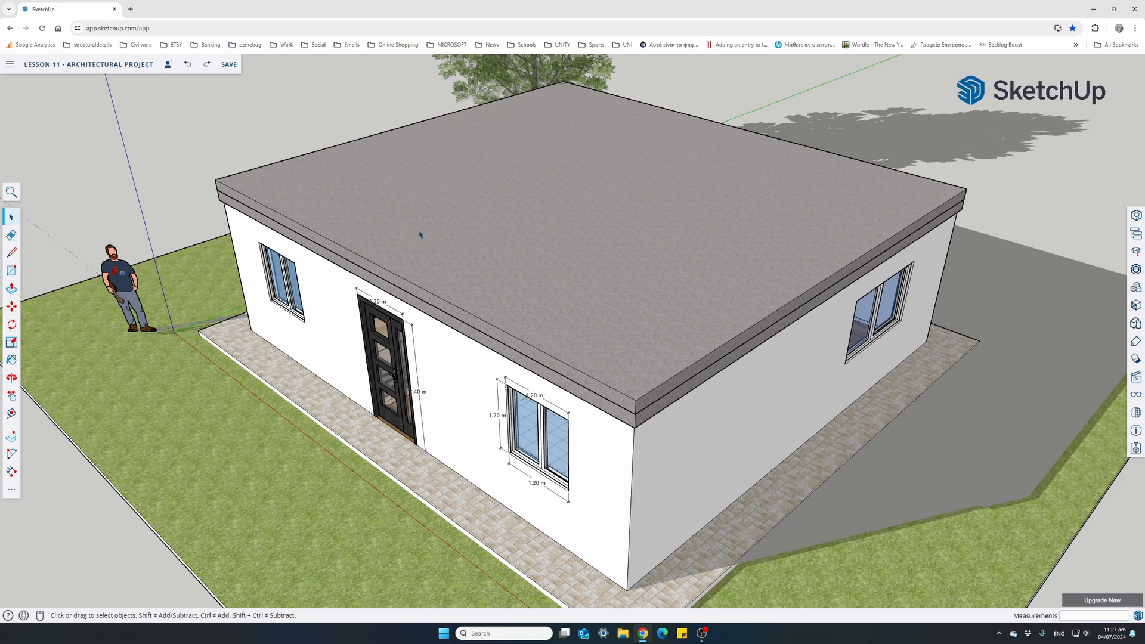
pyautogui.click(407, 249)
pyautogui.doubleClick(417, 250)
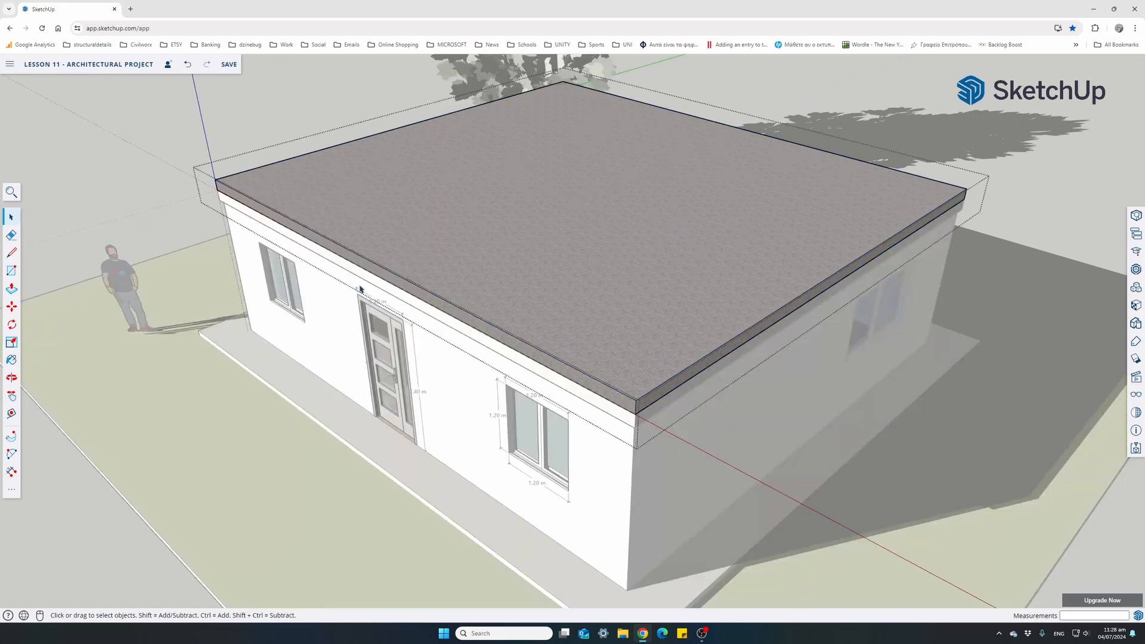
pyautogui.click(12, 491)
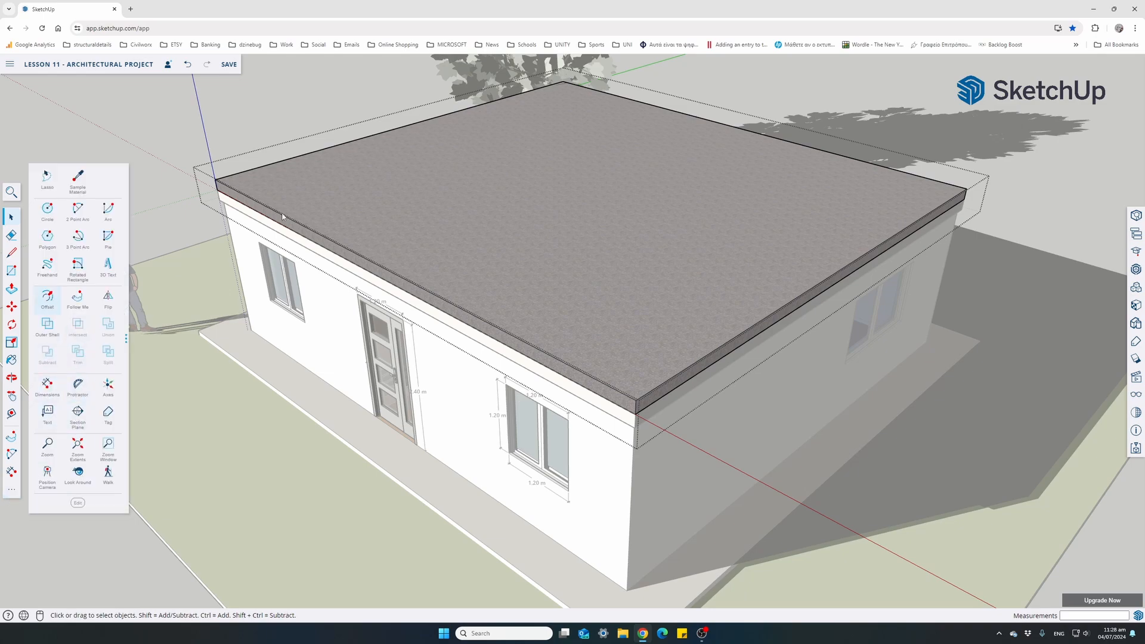
pyautogui.click(47, 299)
pyautogui.scroll(3, 387, 270)
pyautogui.moveTo(388, 270); pyautogui.dragTo(334, 342, button='middle')
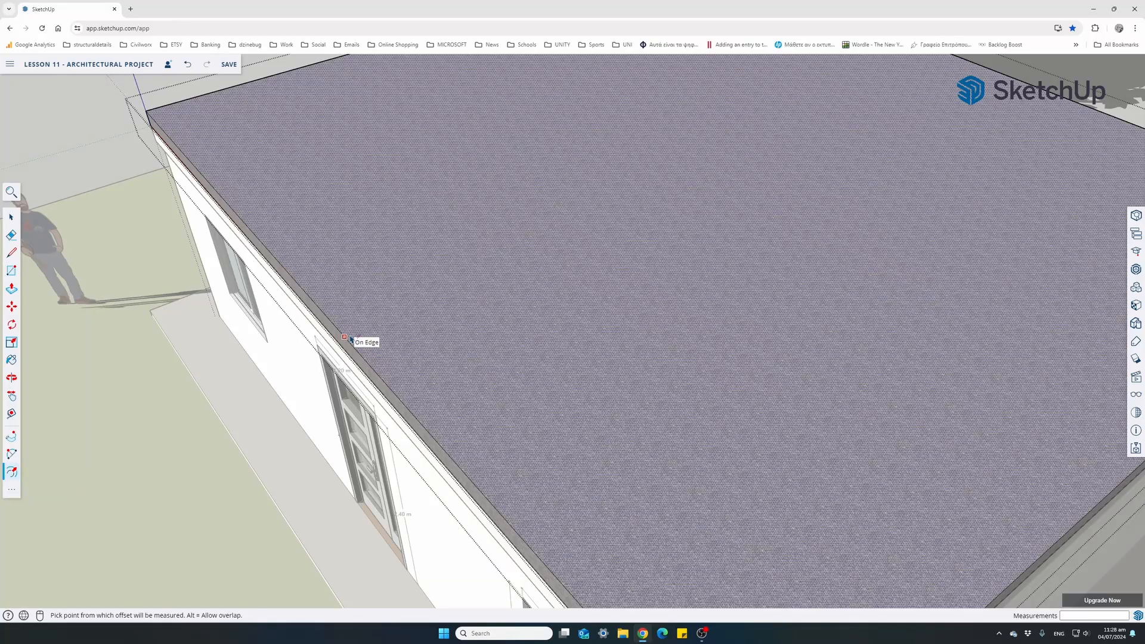
pyautogui.click(352, 338)
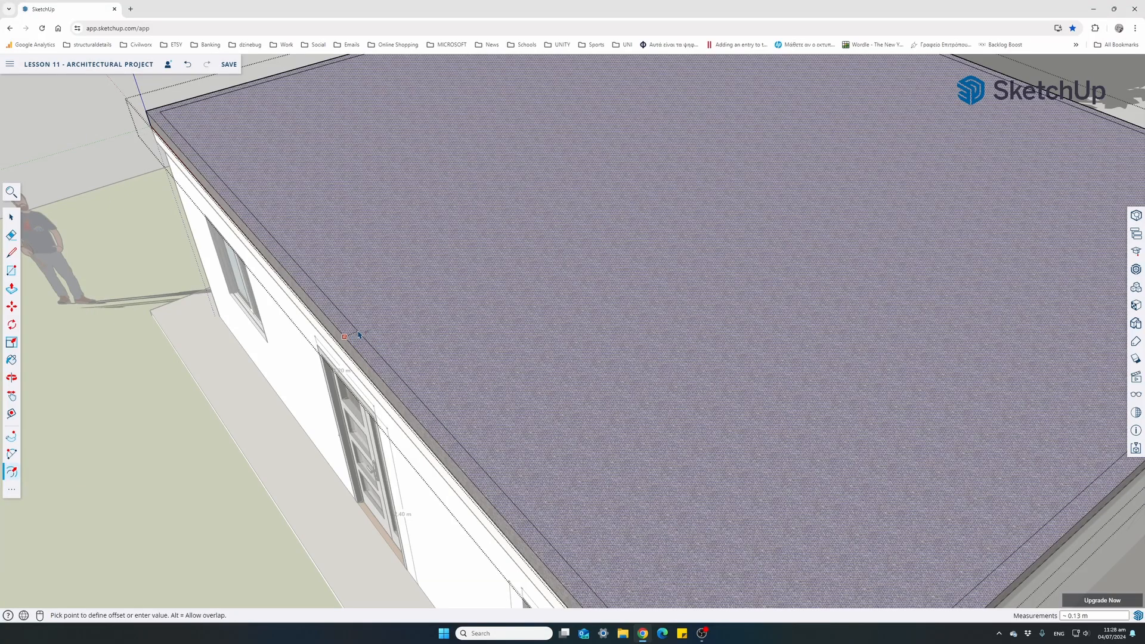
pyautogui.write('.1')
pyautogui.press('Return')
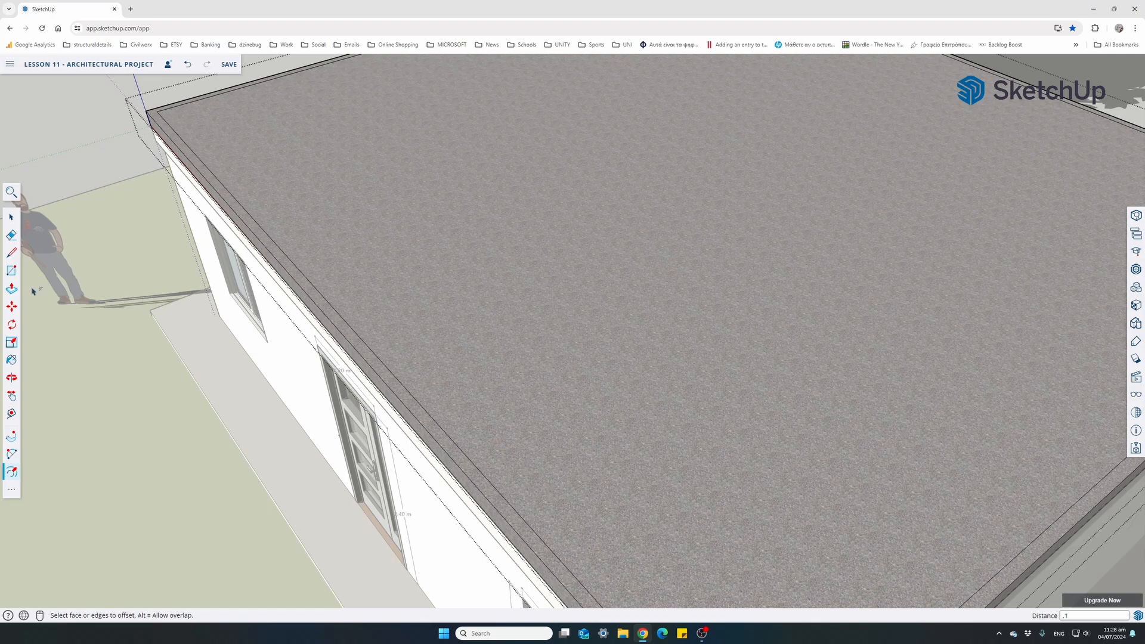
# Extrude the narrow rim around the top of the roof slab 0.4 m upward and close the slab group
pyautogui.click(12, 289)
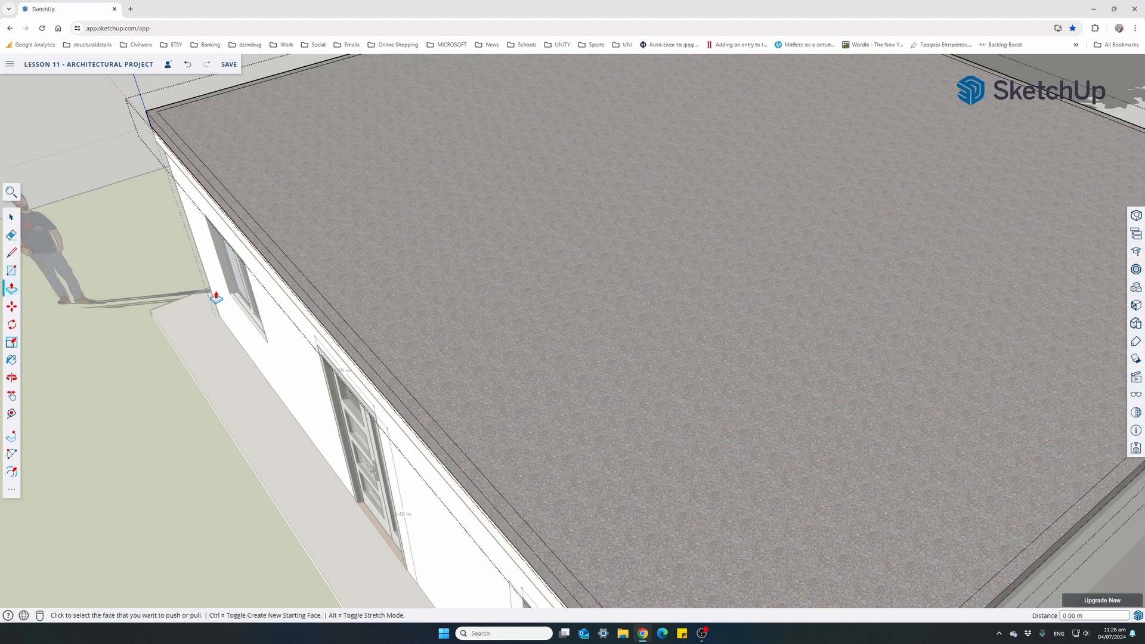
pyautogui.click(311, 296)
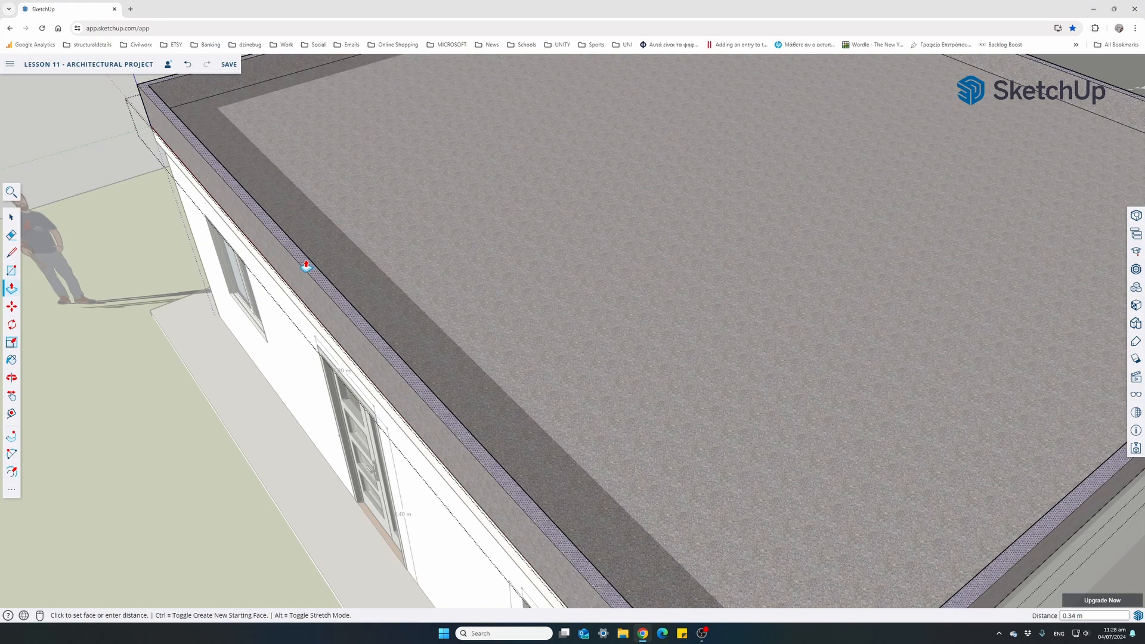
pyautogui.write('.4')
pyautogui.press('Return')
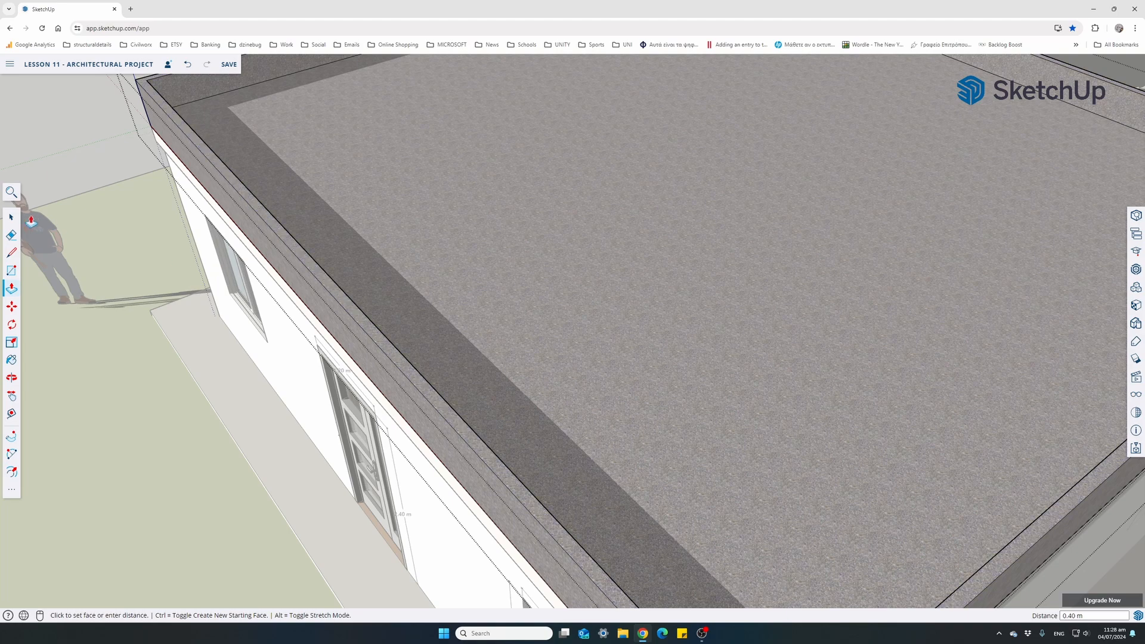
pyautogui.click(13, 217)
pyautogui.click(91, 415)
pyautogui.scroll(-5, 387, 299)
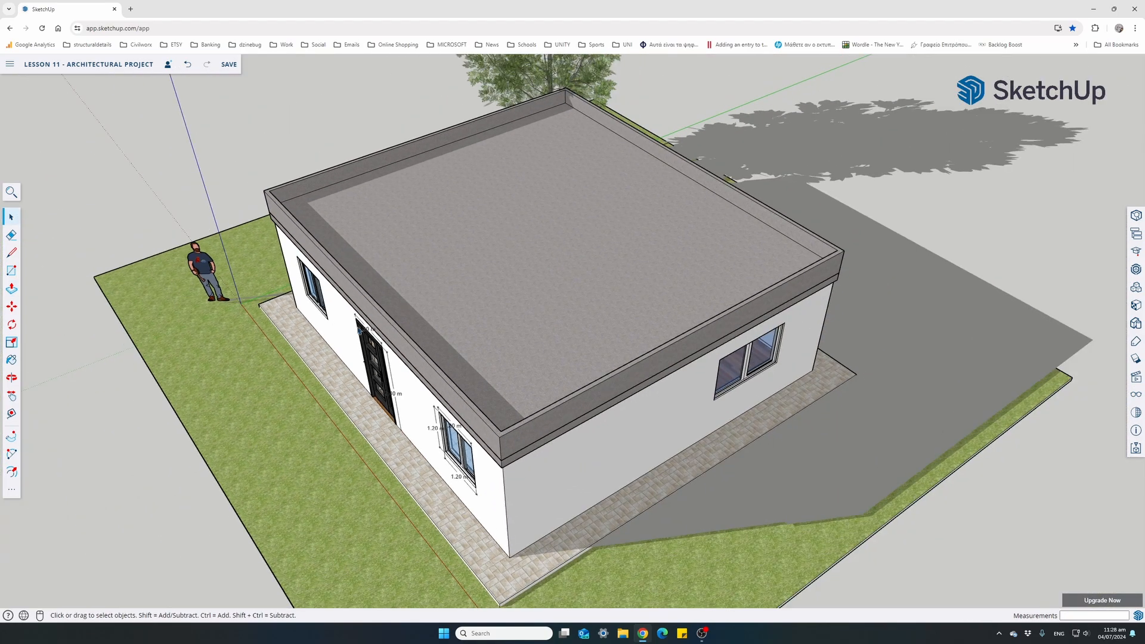
# Place a horizontal section plane on the sunken top face of the roof slab
pyautogui.moveTo(360, 331); pyautogui.dragTo(623, 307, button='middle')
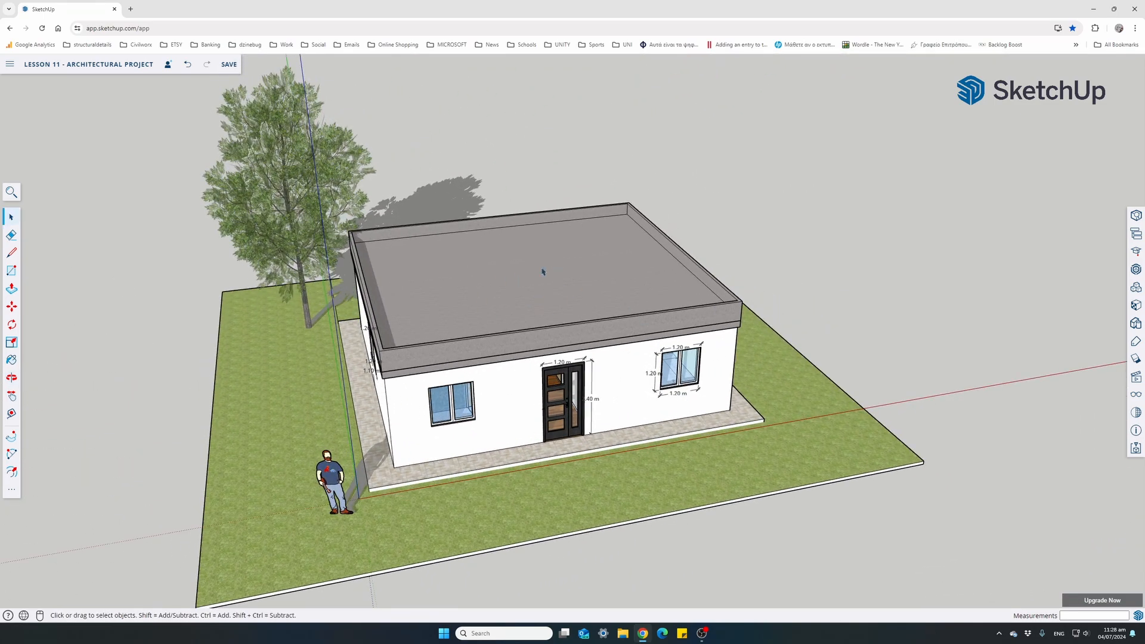
pyautogui.moveTo(561, 293); pyautogui.dragTo(251, 388, button='middle')
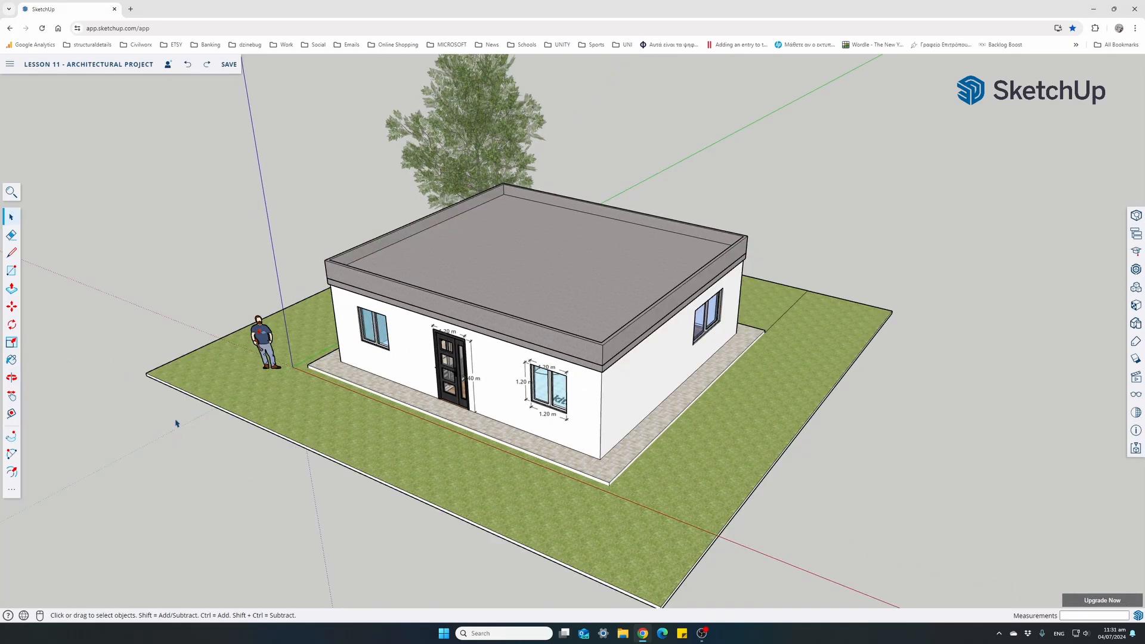
pyautogui.moveTo(286, 402); pyautogui.dragTo(306, 387, button='middle')
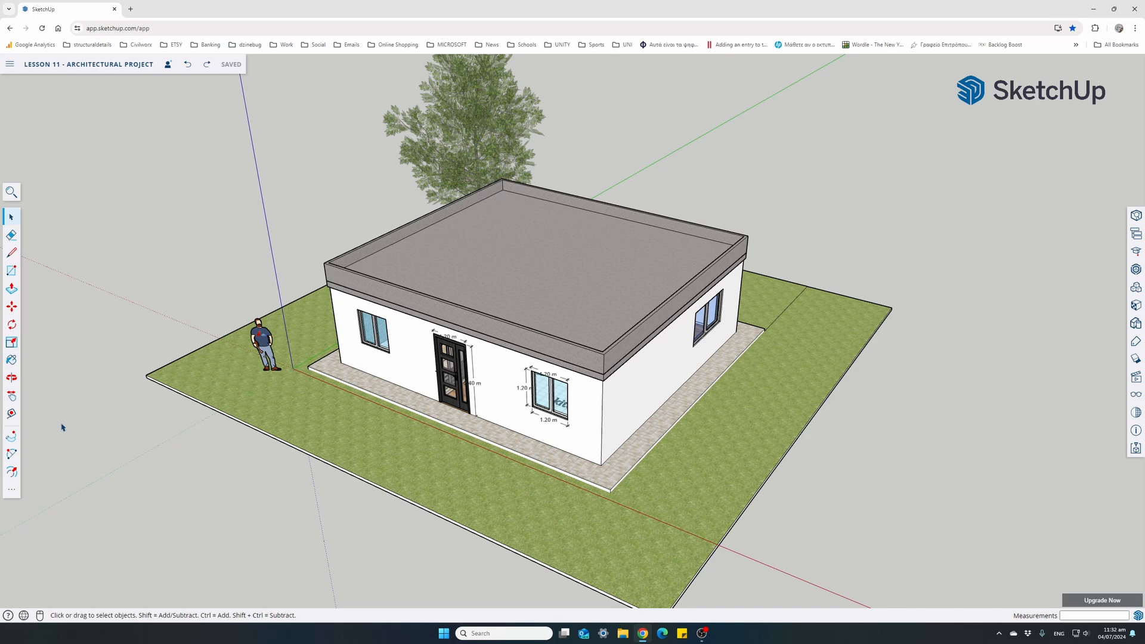
pyautogui.click(12, 489)
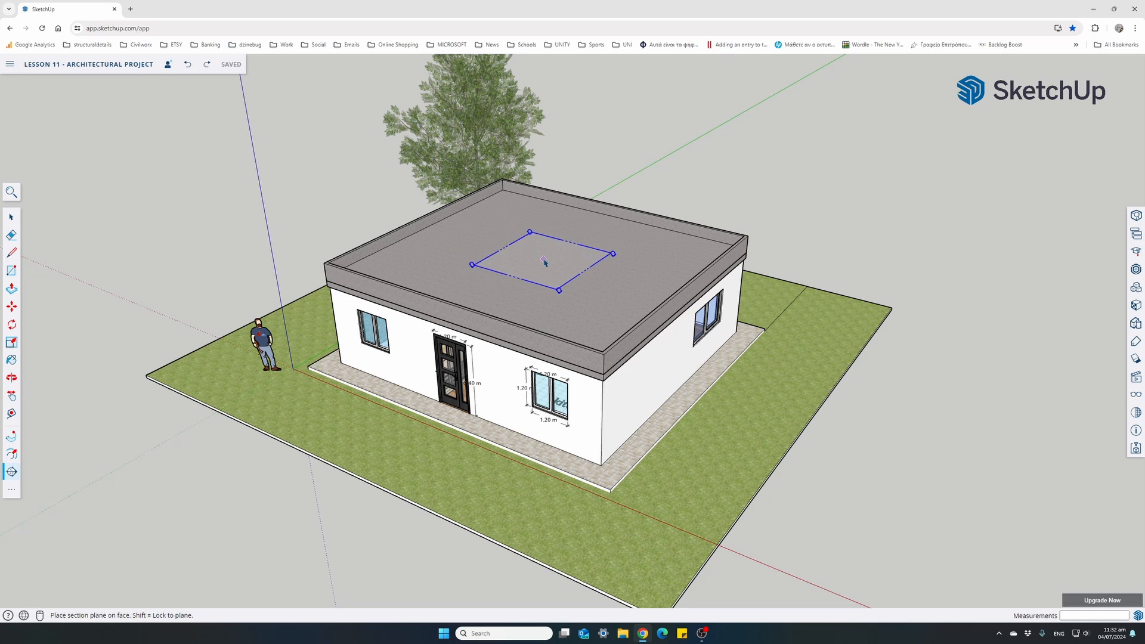
pyautogui.click(544, 260)
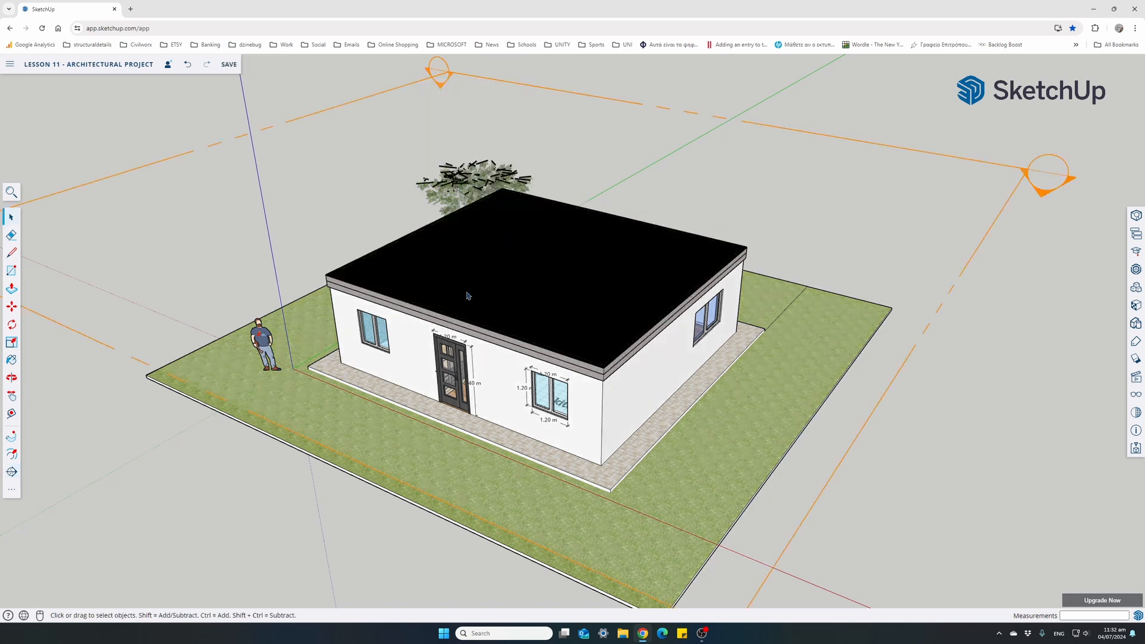
# Move the section plane down below the roof slab so that it cuts through the walls and exposes the rooms
pyautogui.click(843, 141)
pyautogui.click(12, 306)
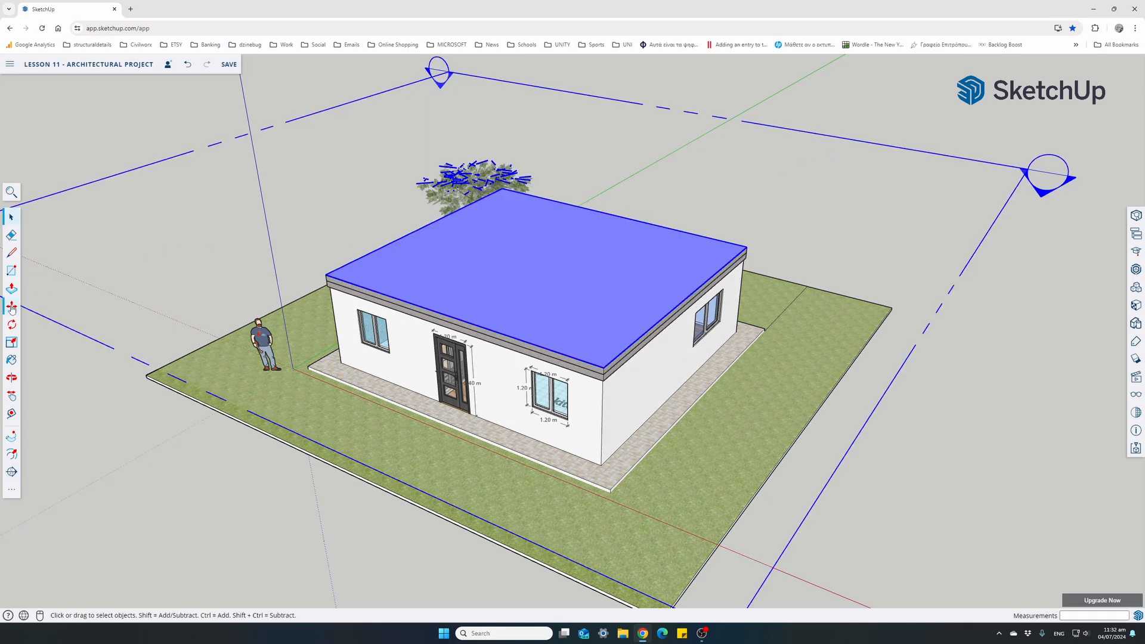
pyautogui.click(968, 310)
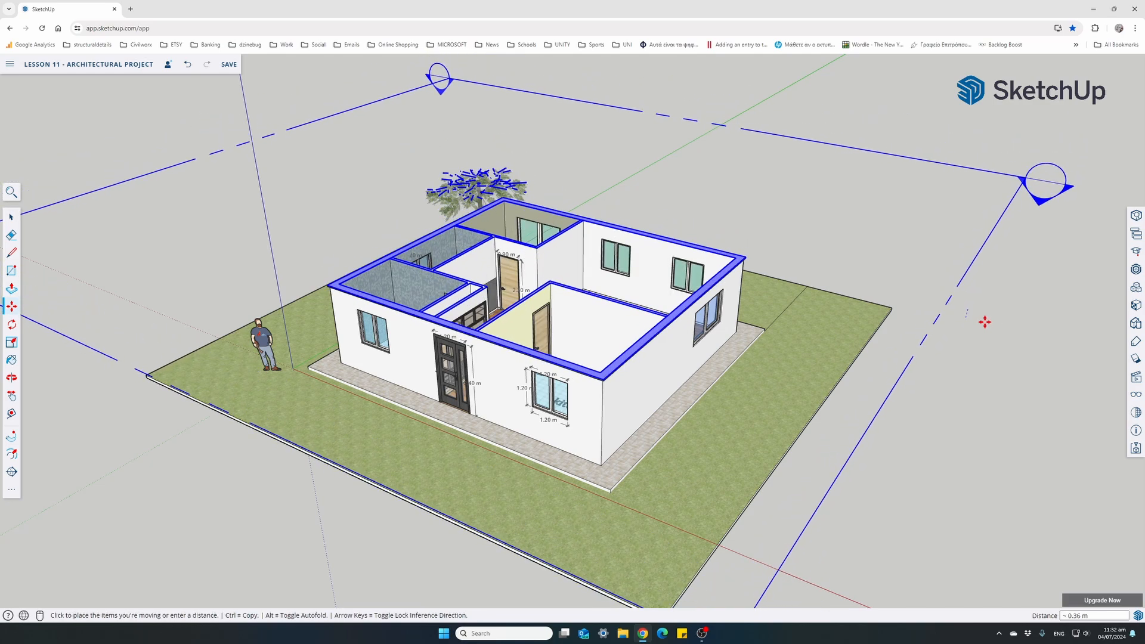
pyautogui.click(964, 328)
pyautogui.moveTo(531, 315); pyautogui.dragTo(527, 497, button='middle')
pyautogui.scroll(1, 442, 394)
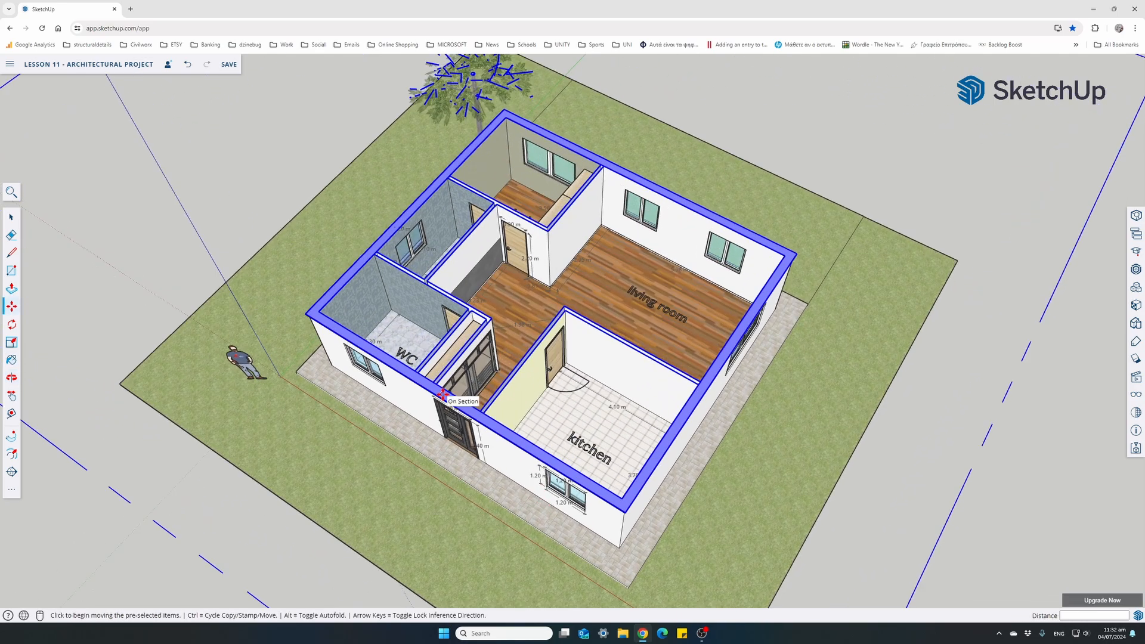
pyautogui.scroll(2, 442, 394)
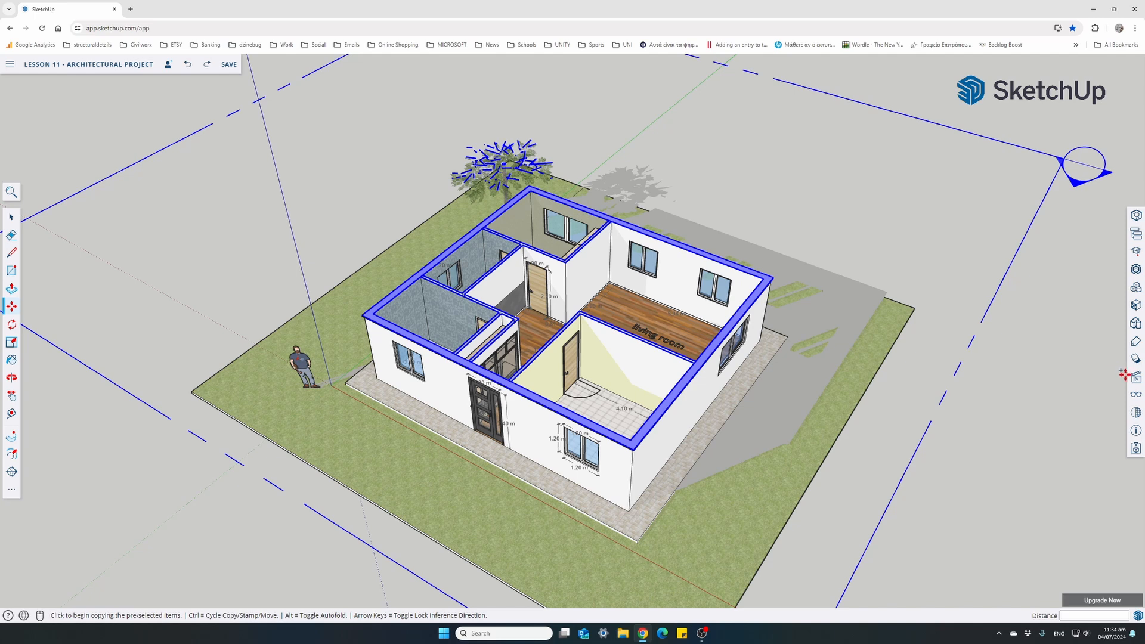
# Save four scenes of the sectioned building, each from a different viewing angle or distance
pyautogui.click(1135, 377)
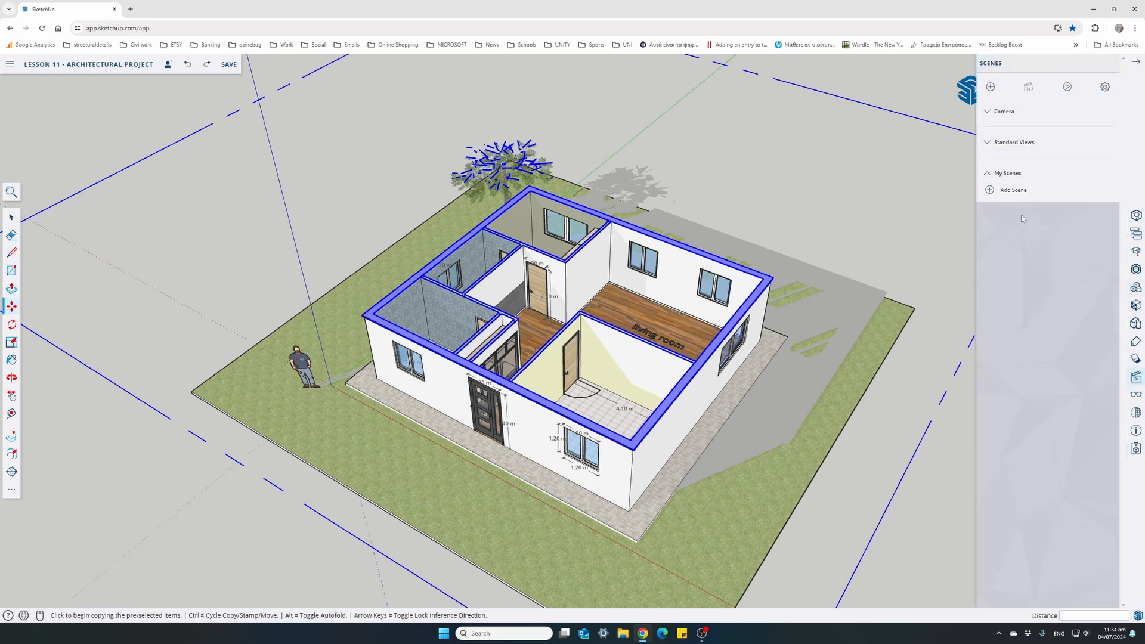
pyautogui.click(989, 193)
pyautogui.moveTo(522, 425); pyautogui.dragTo(732, 355, button='middle')
pyautogui.click(990, 87)
pyautogui.moveTo(358, 418); pyautogui.dragTo(642, 378, button='middle')
pyautogui.scroll(3, 531, 405)
pyautogui.click(991, 86)
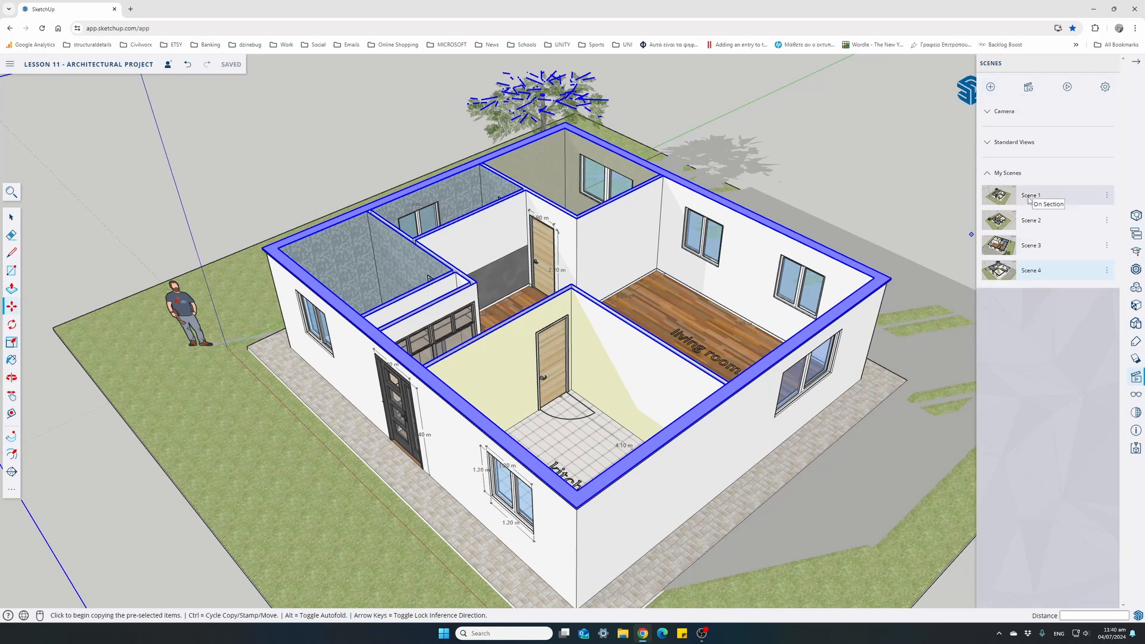
# View the saved scenes one after another from Scene 1 to Scene 4 and return to Scene 1
pyautogui.click(1031, 197)
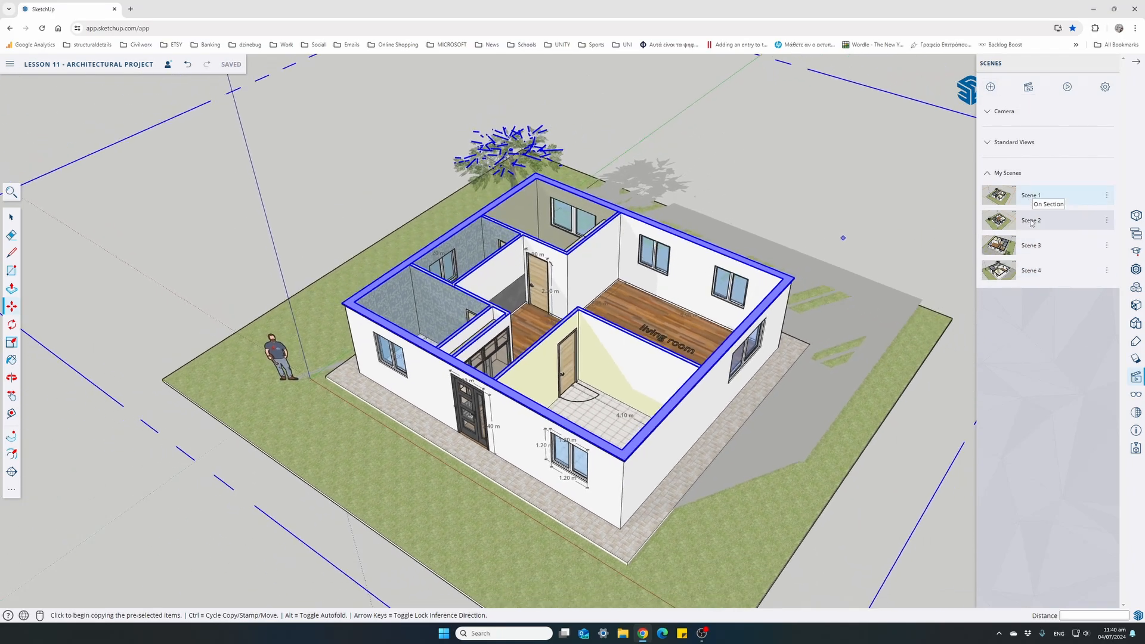
pyautogui.click(1031, 221)
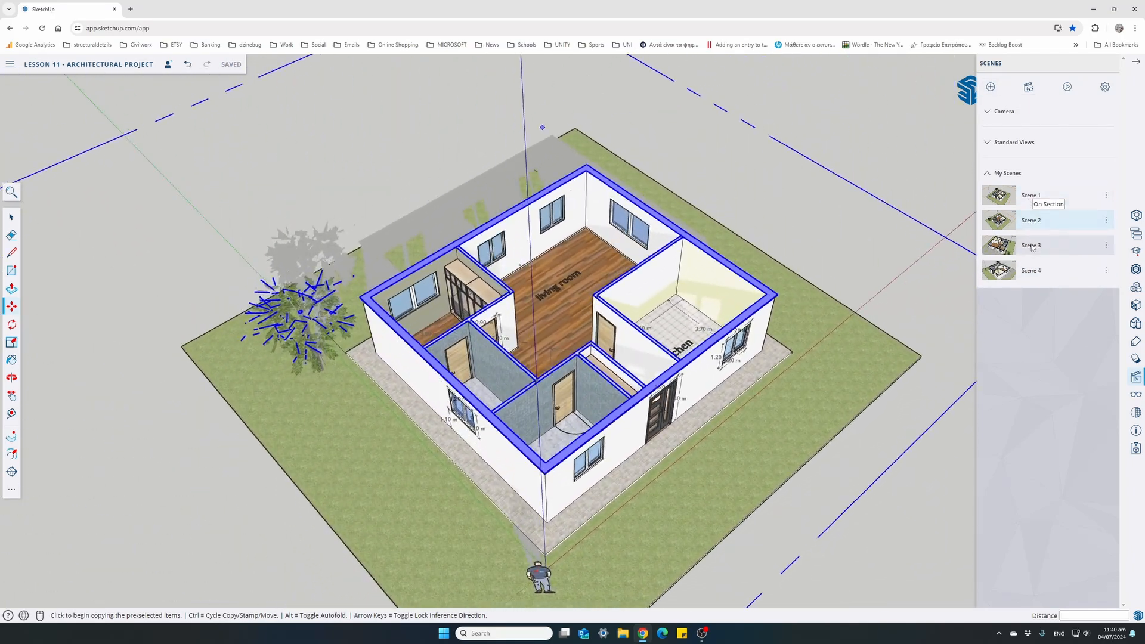
pyautogui.click(1032, 246)
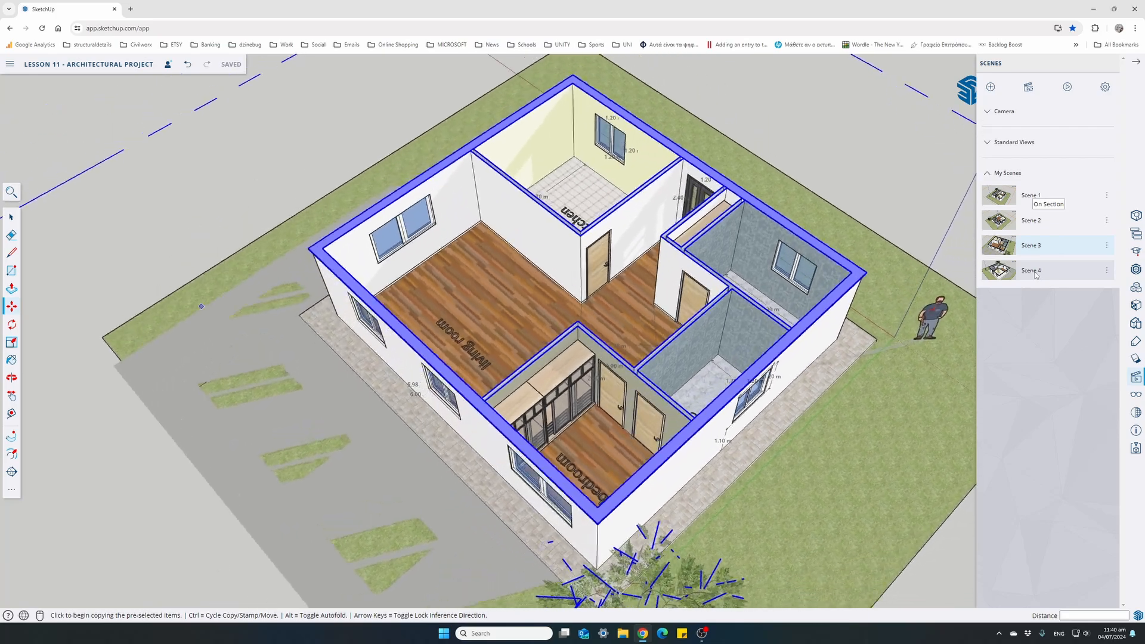
pyautogui.click(1035, 272)
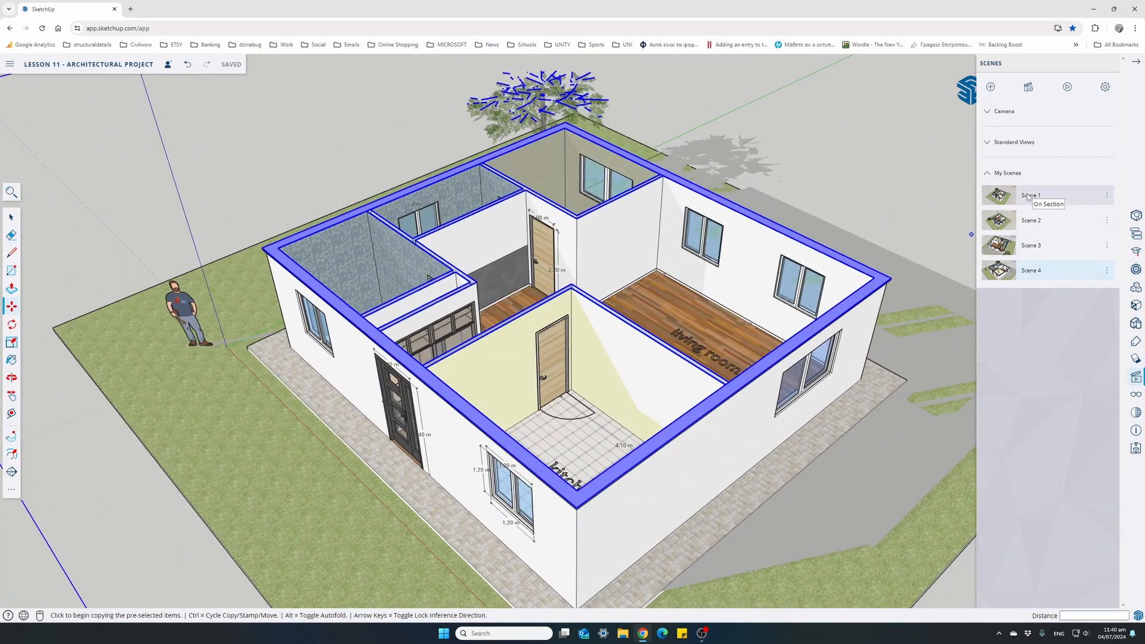
pyautogui.click(1028, 197)
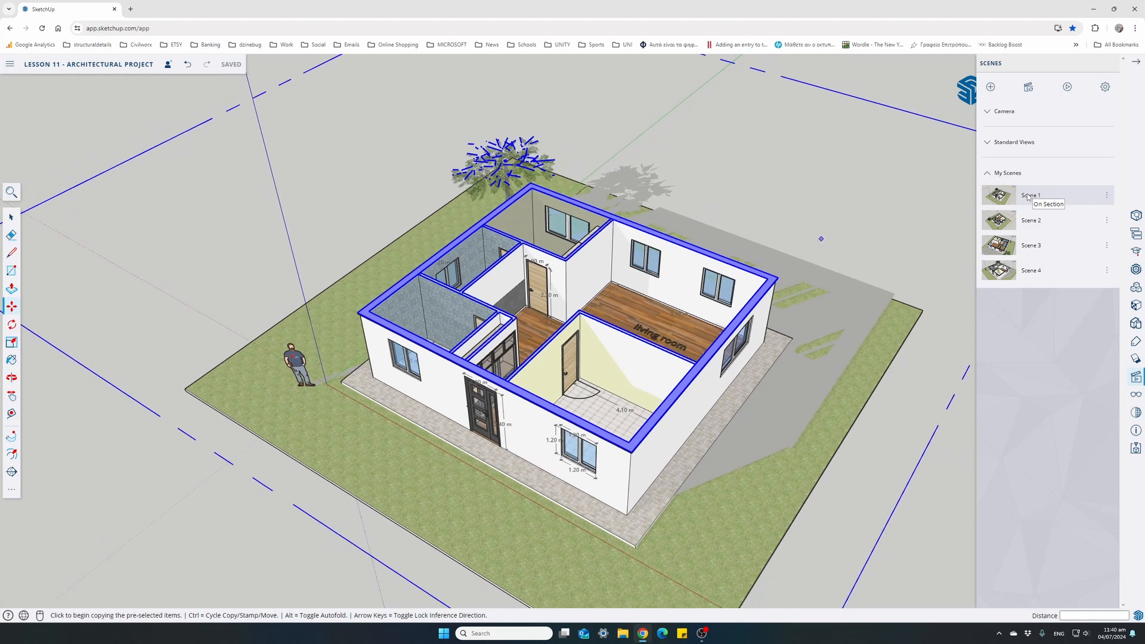